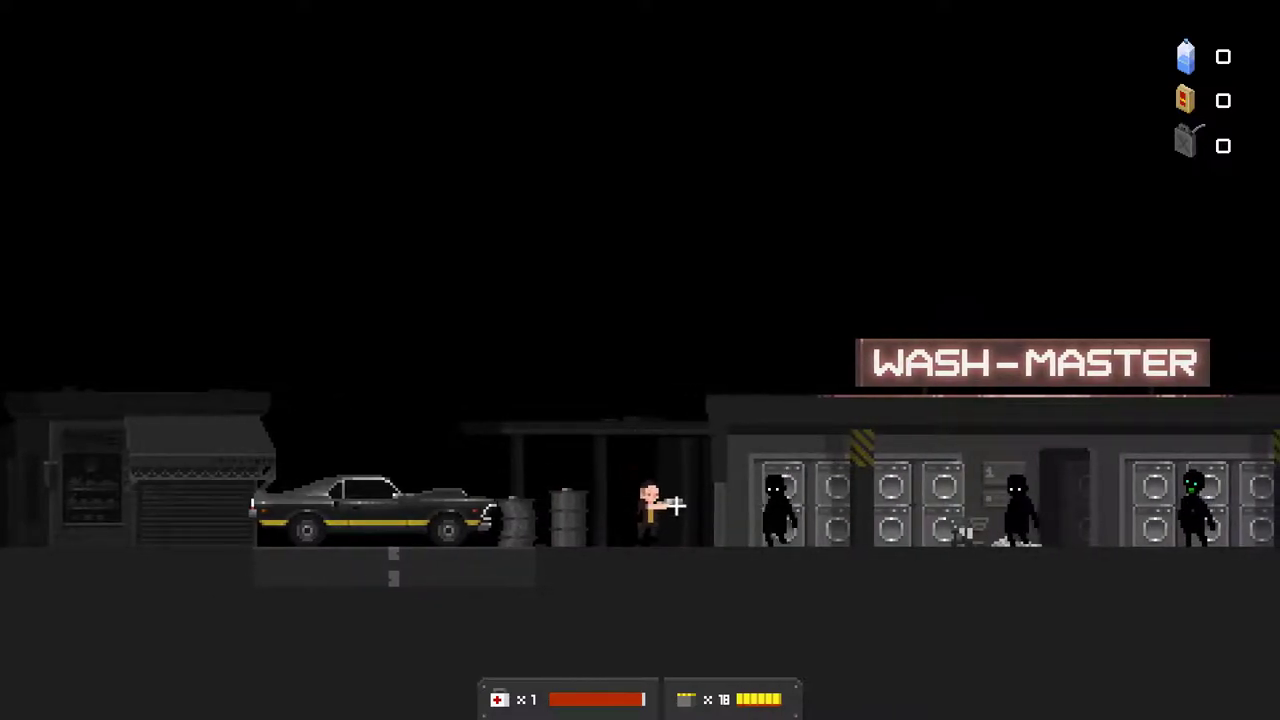
- Walk past the parked car and the barrels along the laundromat front
key(a)
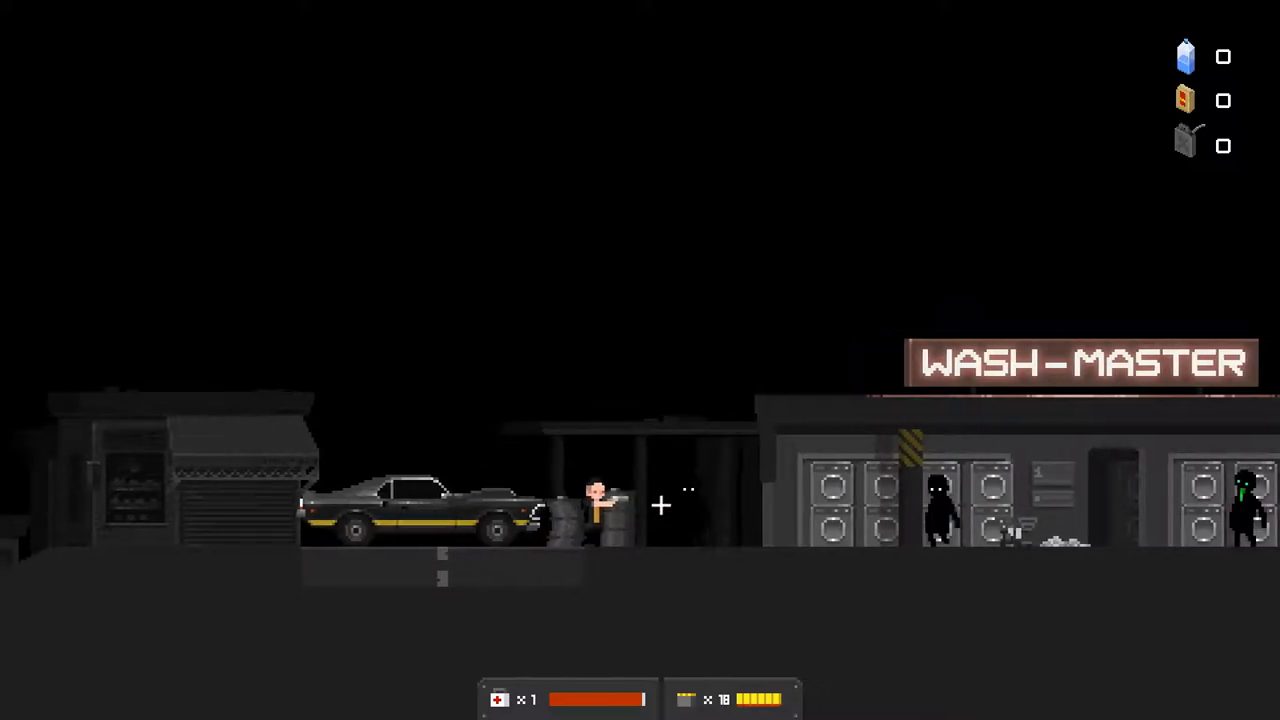
key(a)
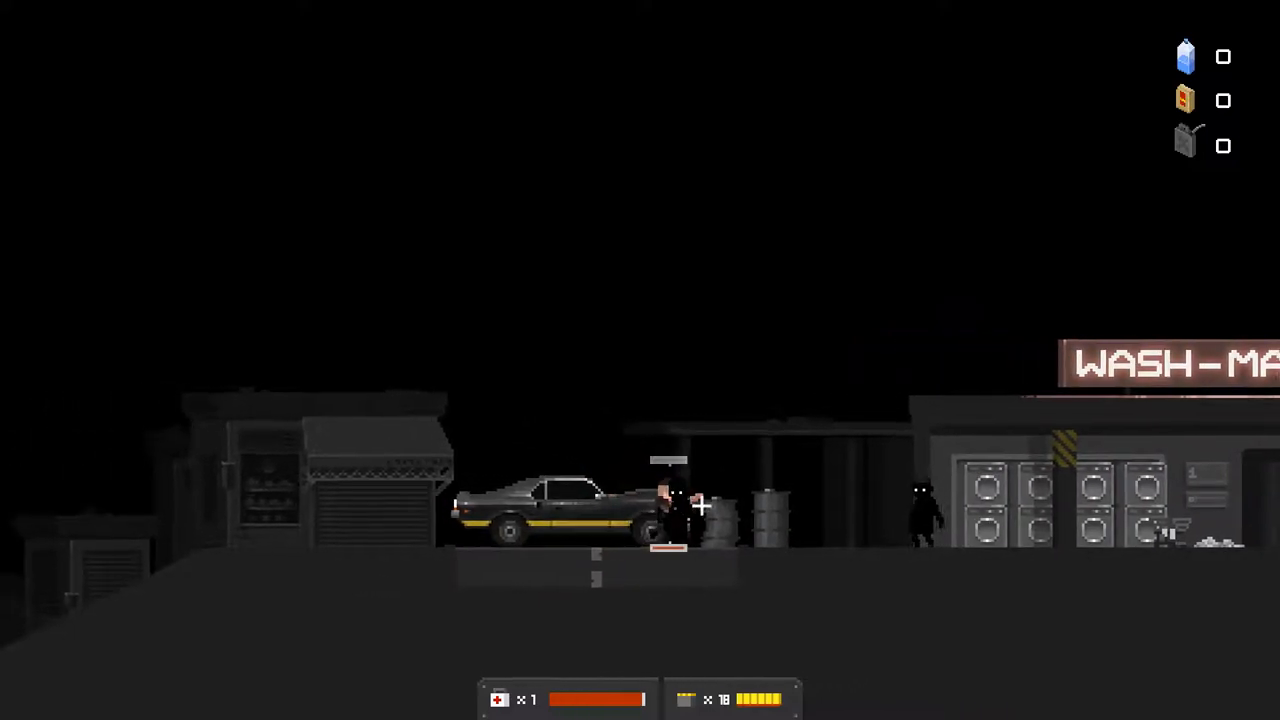
key(d)
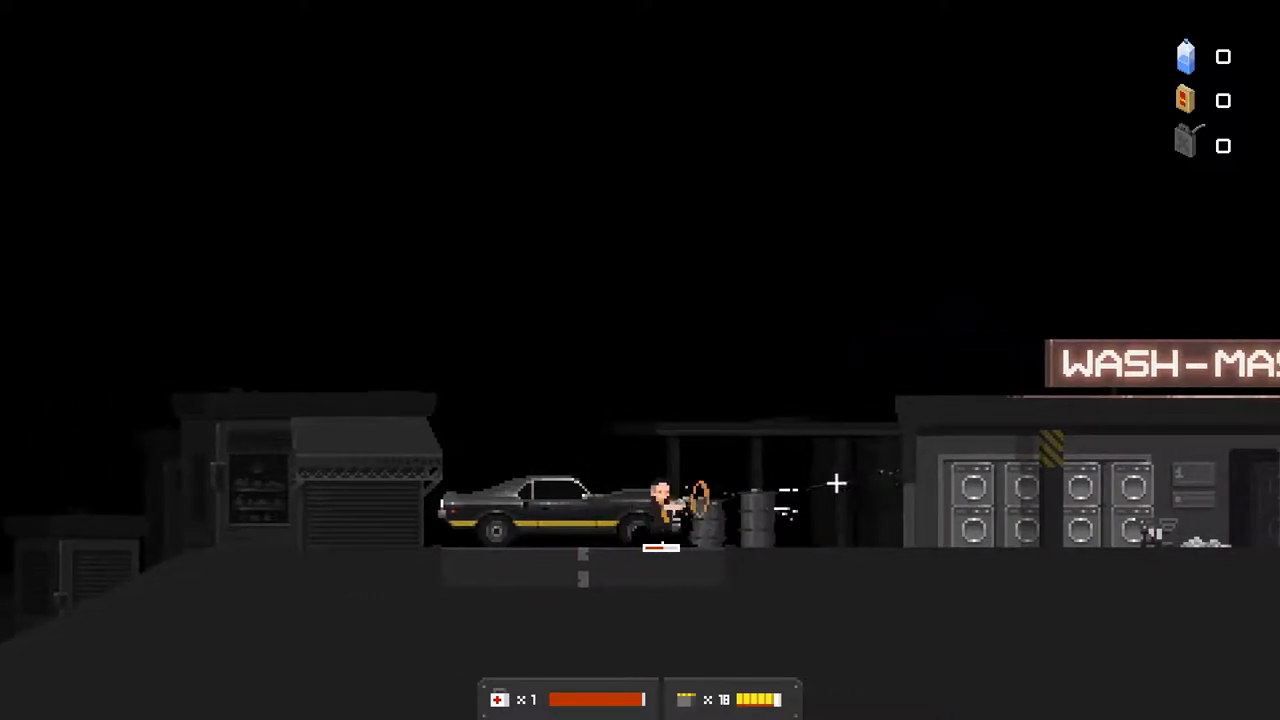
key(a)
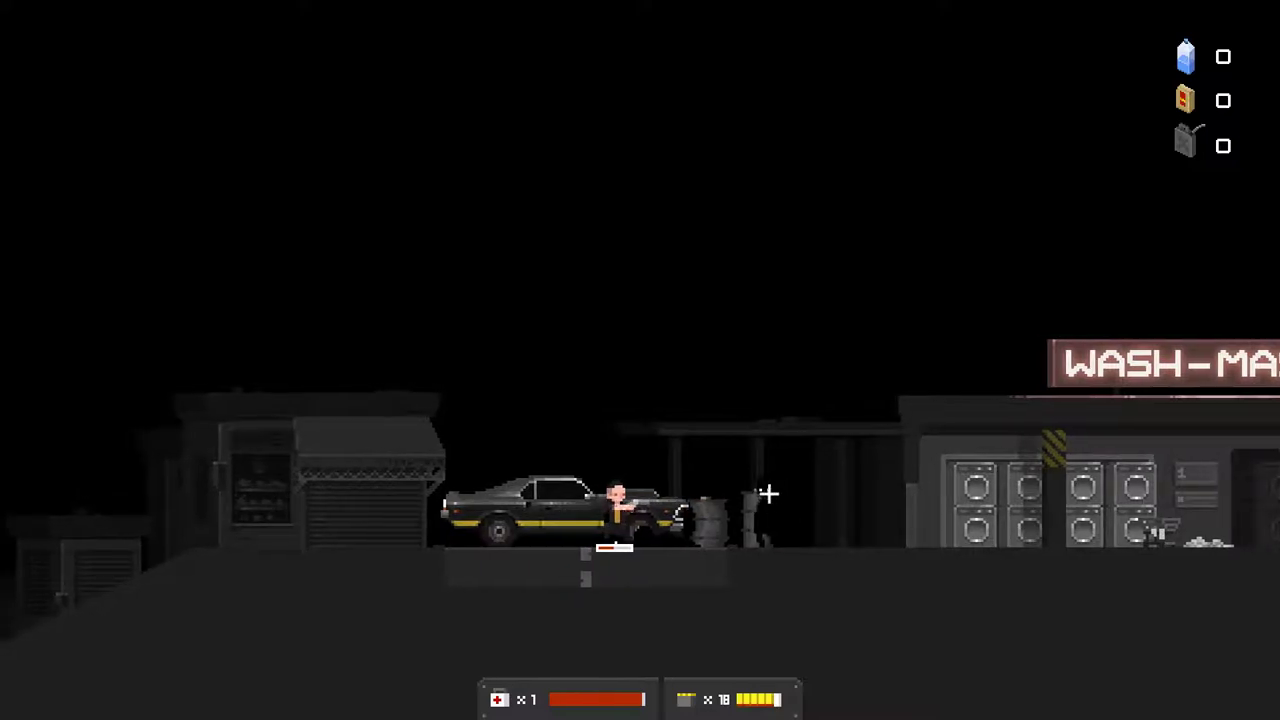
key(d)
key(a)
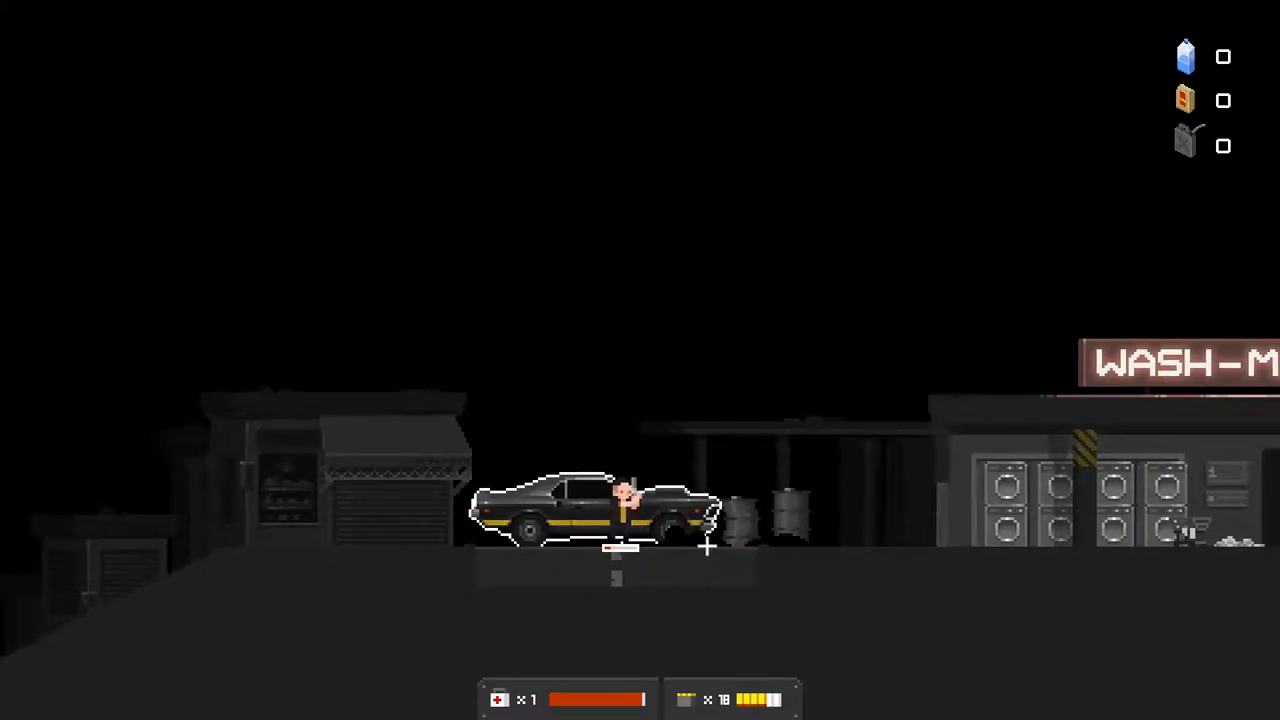
key(d)
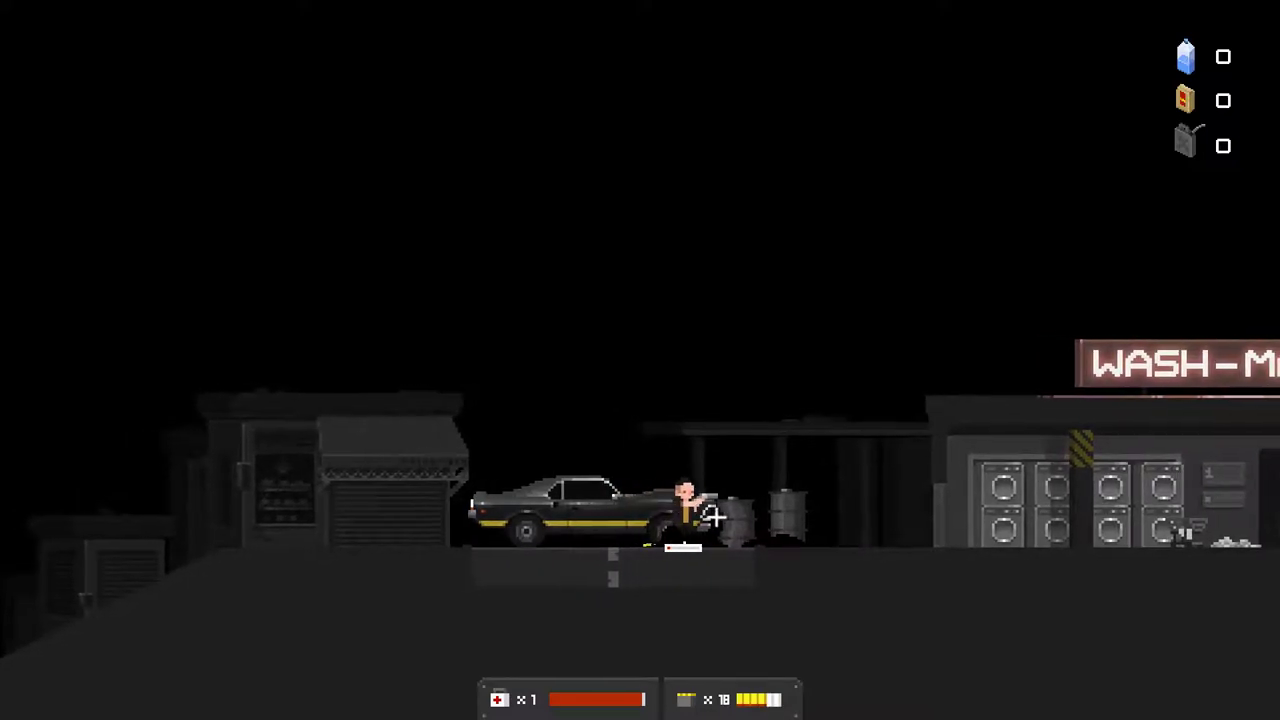
key(d)
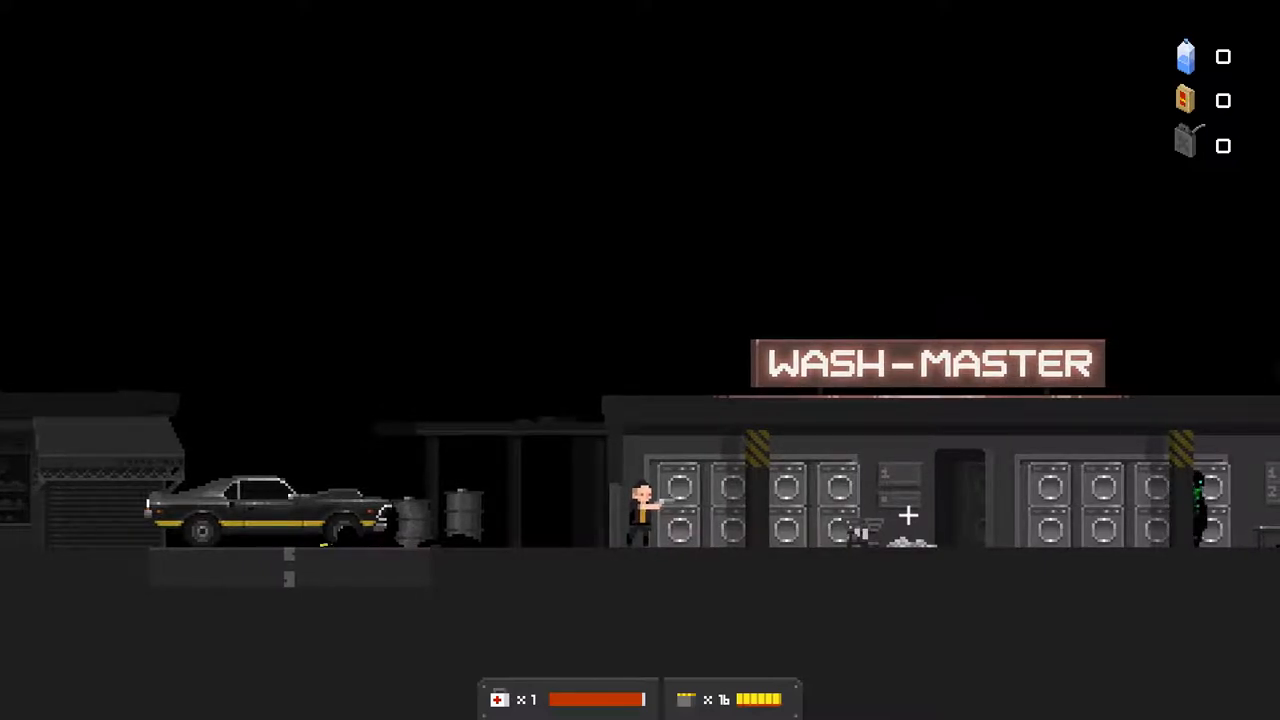
key(d)
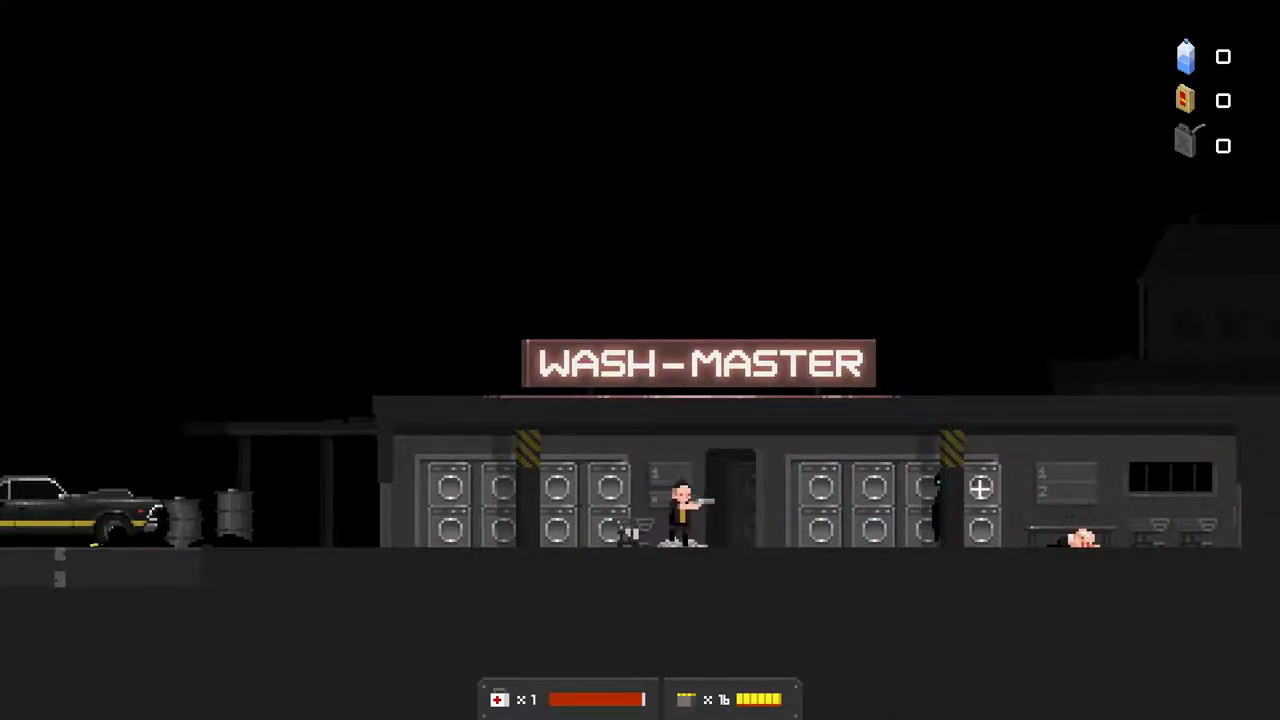
- Shoot the green-eyed creature, reload and continue right into the shop
click(951, 486)
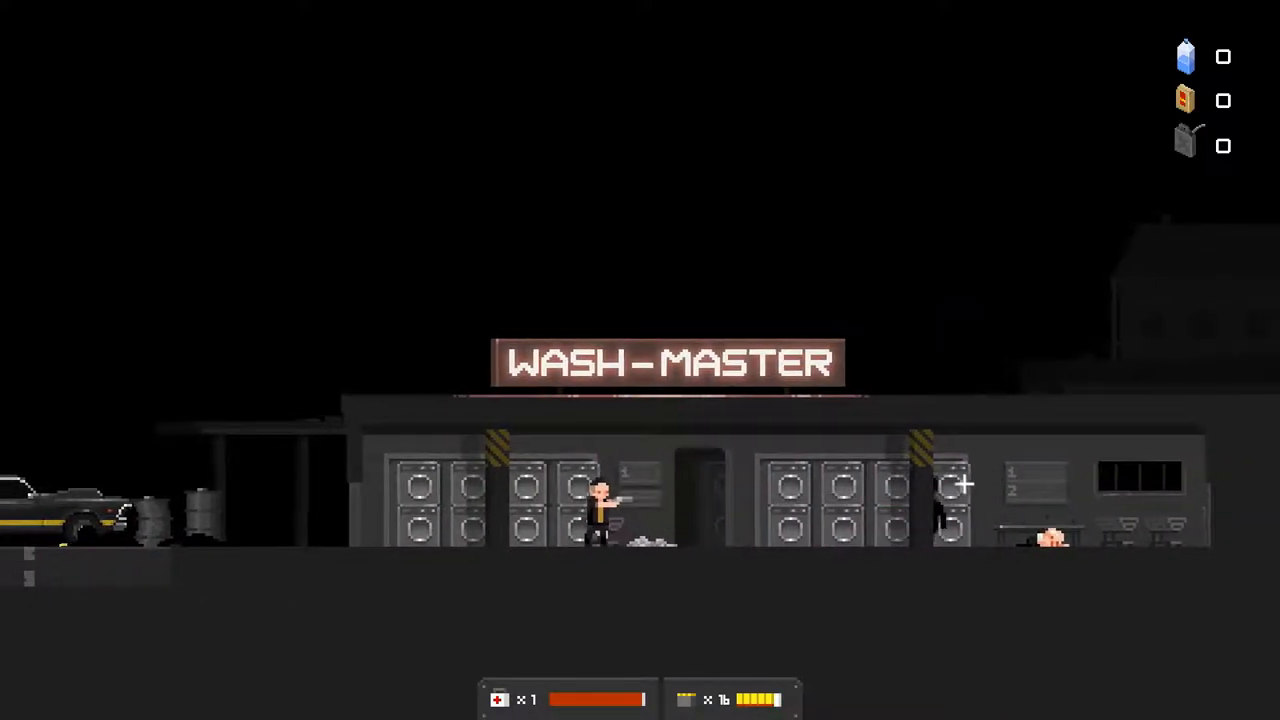
click(963, 484)
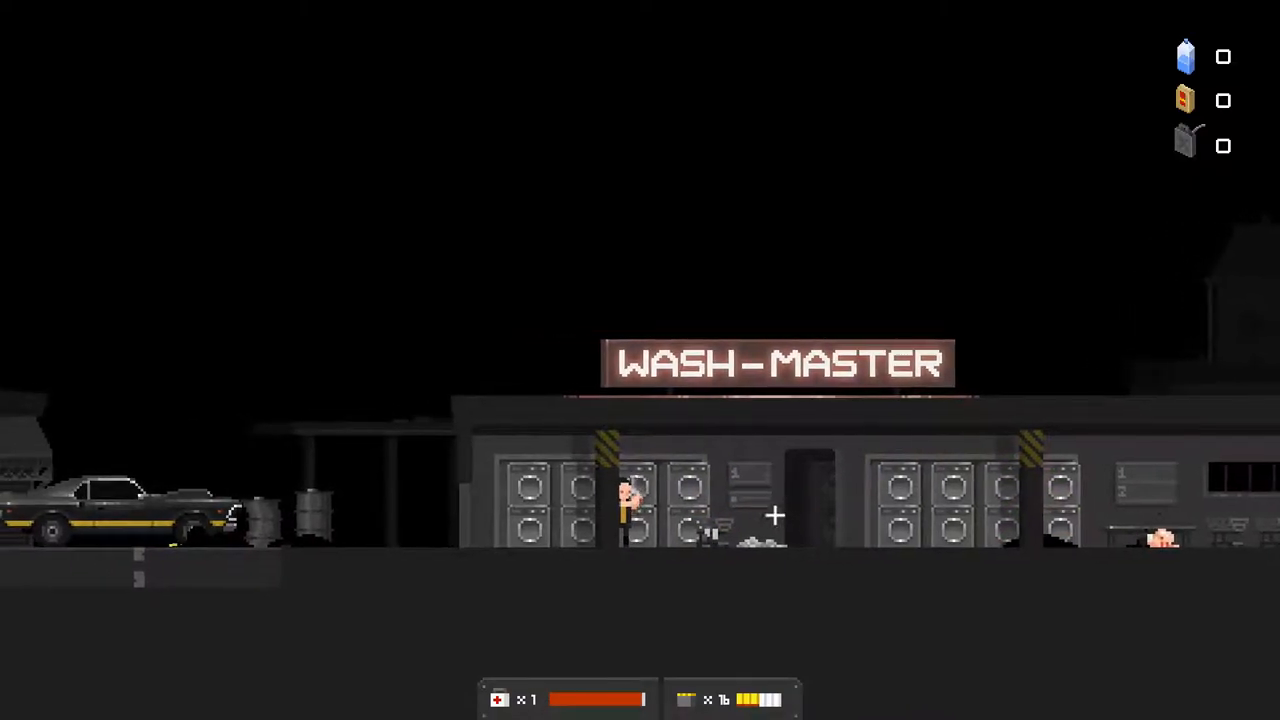
key(d)
key(r)
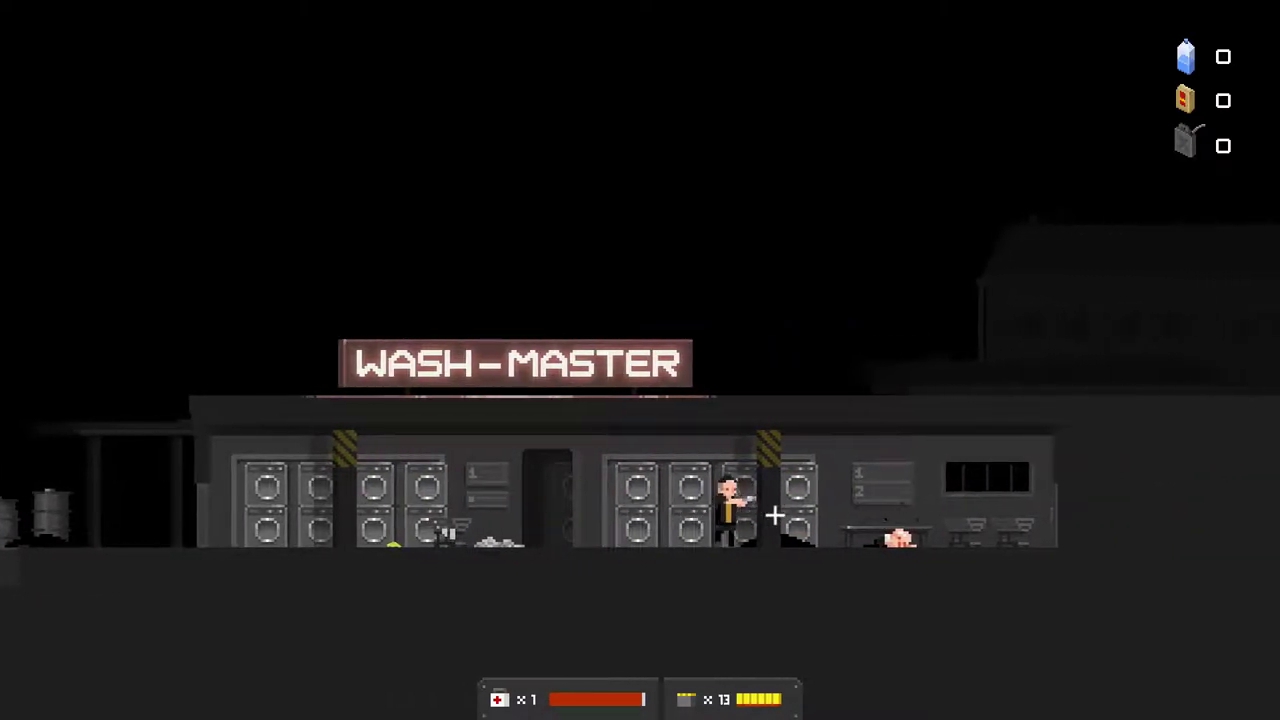
key(d)
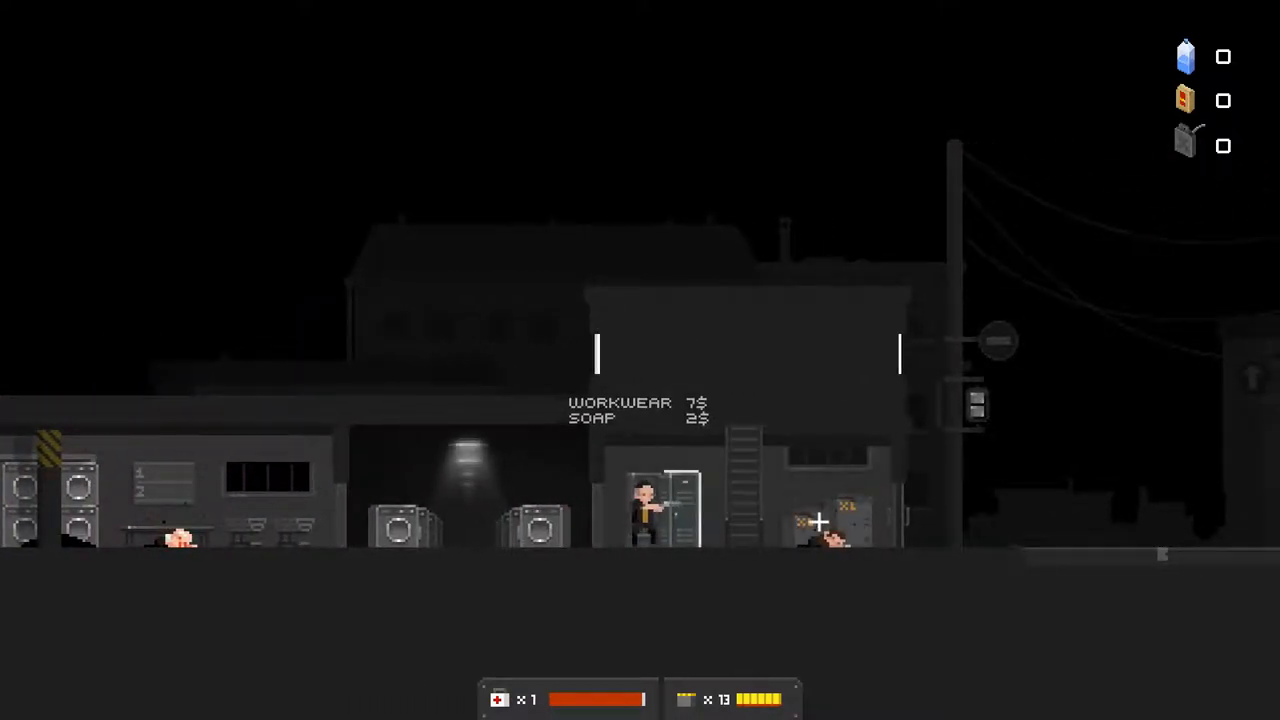
key(d)
- Climb to the shop's upper floor, take the food from the desk and read the computer chat
key(w)
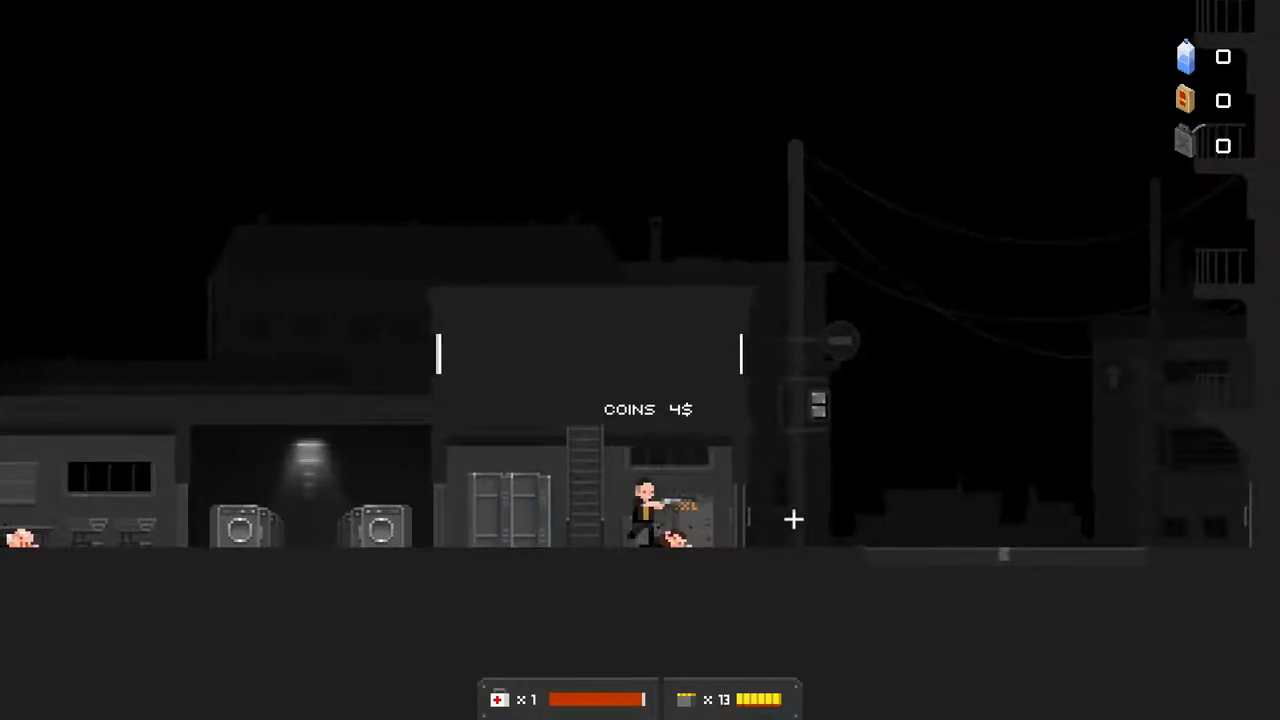
key(w)
key(a)
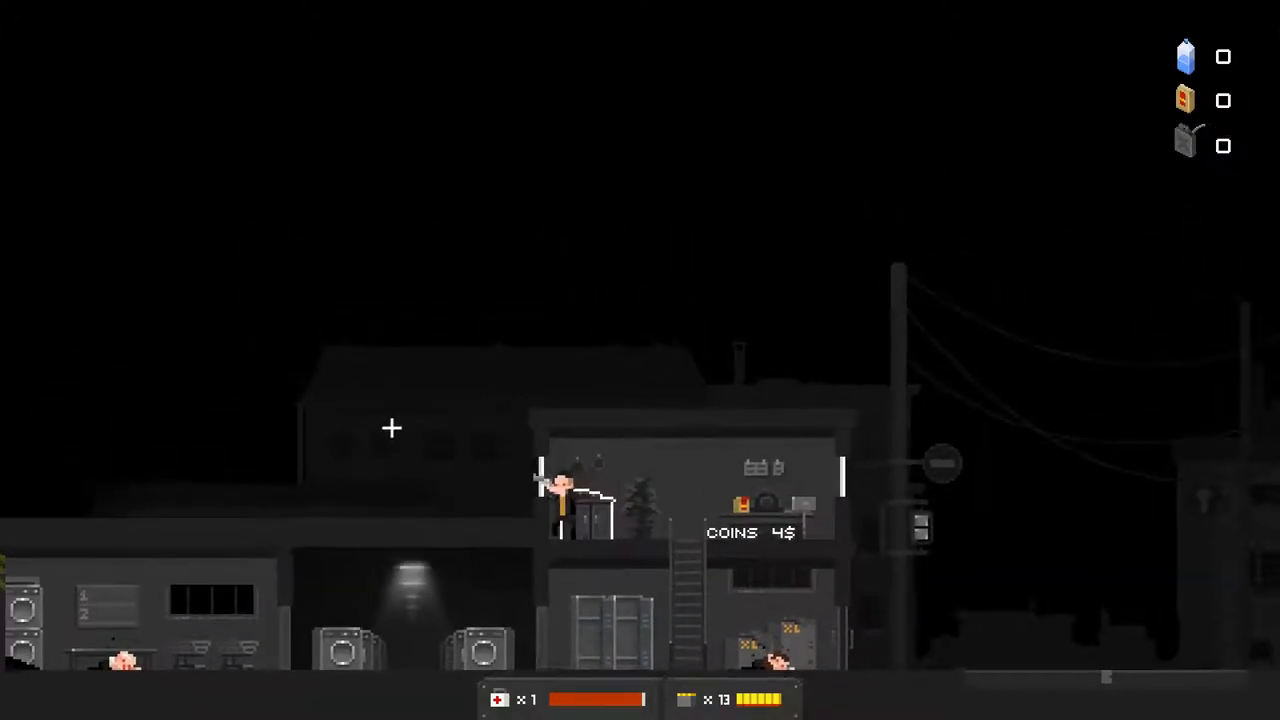
click(465, 468)
key(d)
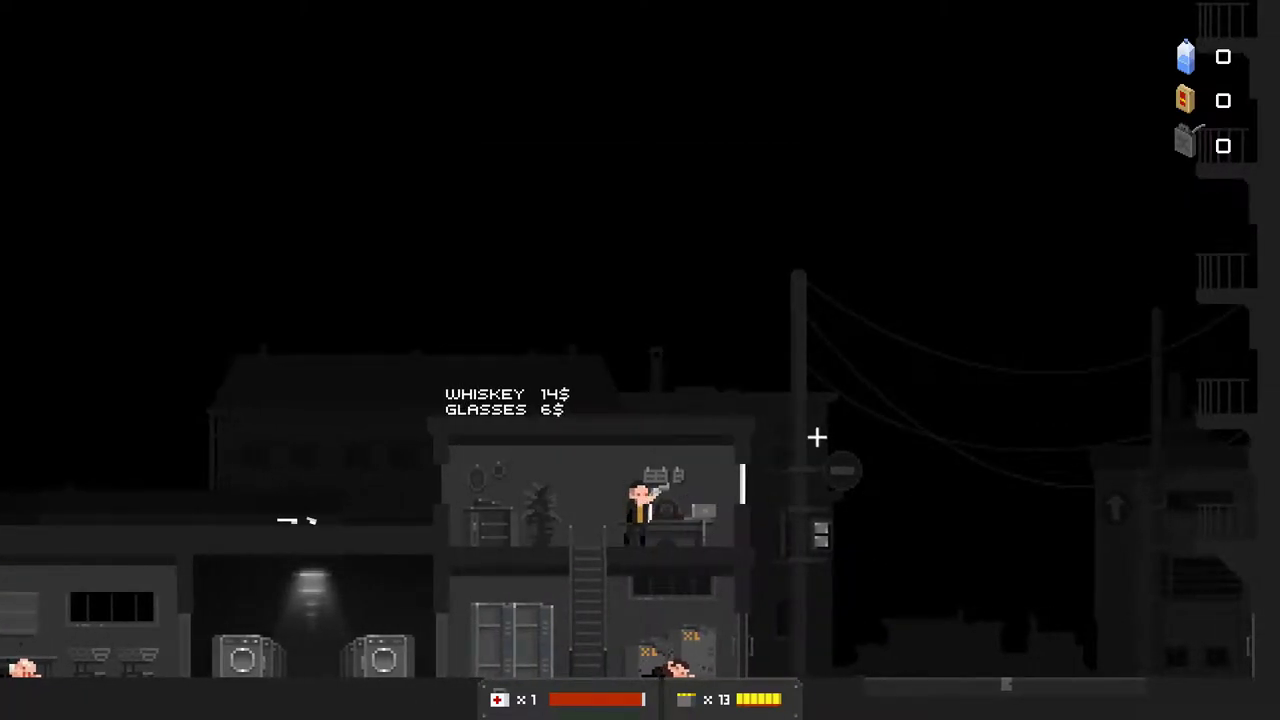
key(e)
key(d)
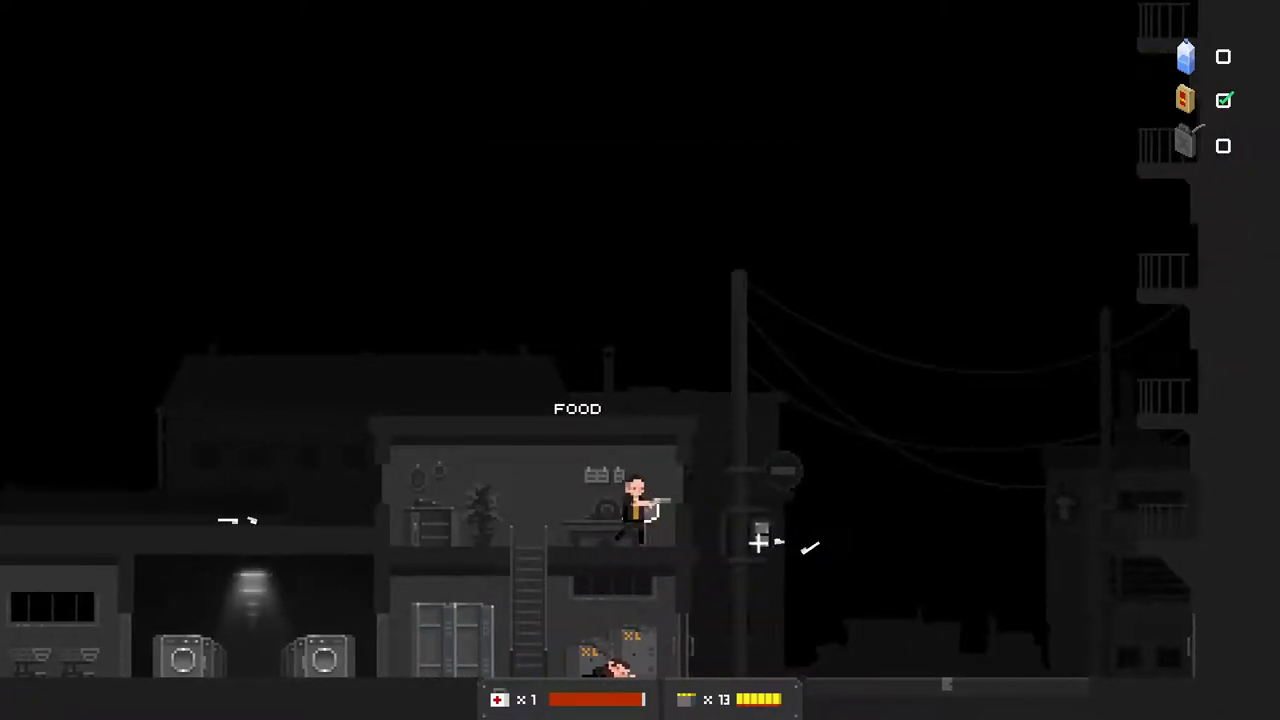
key(Tab)
key(Tab)
key(Tab)
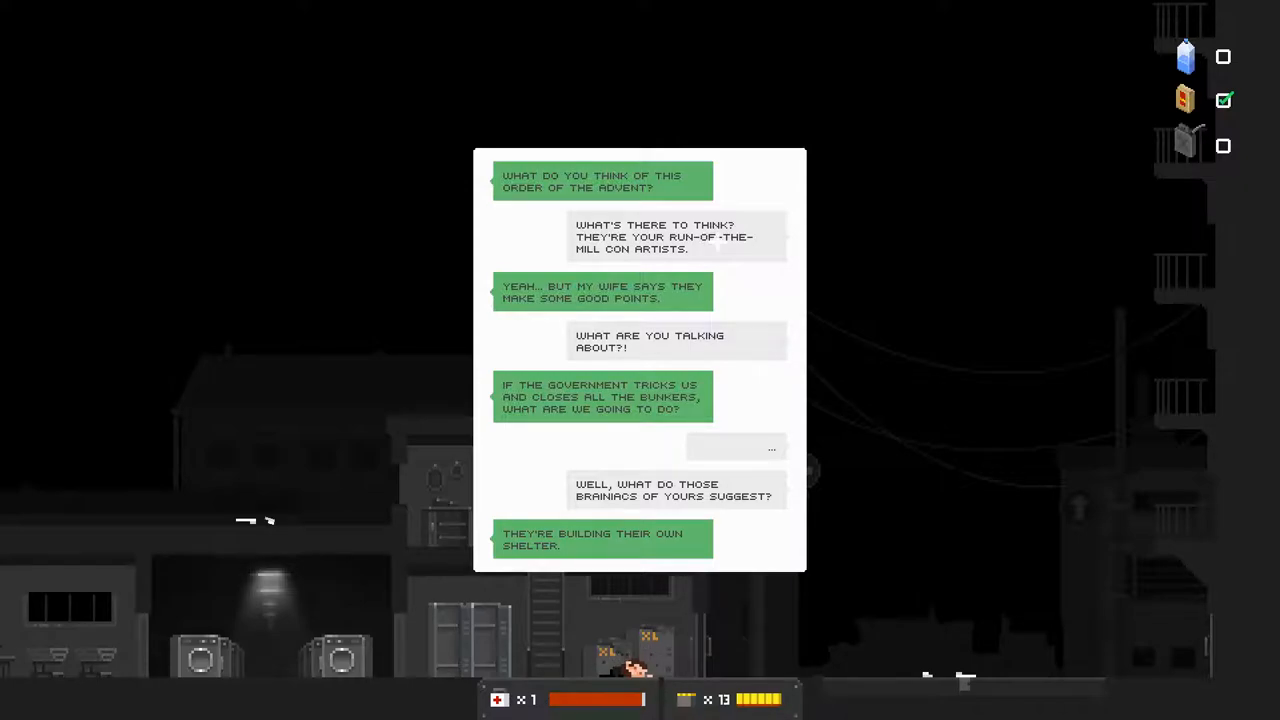
click(717, 241)
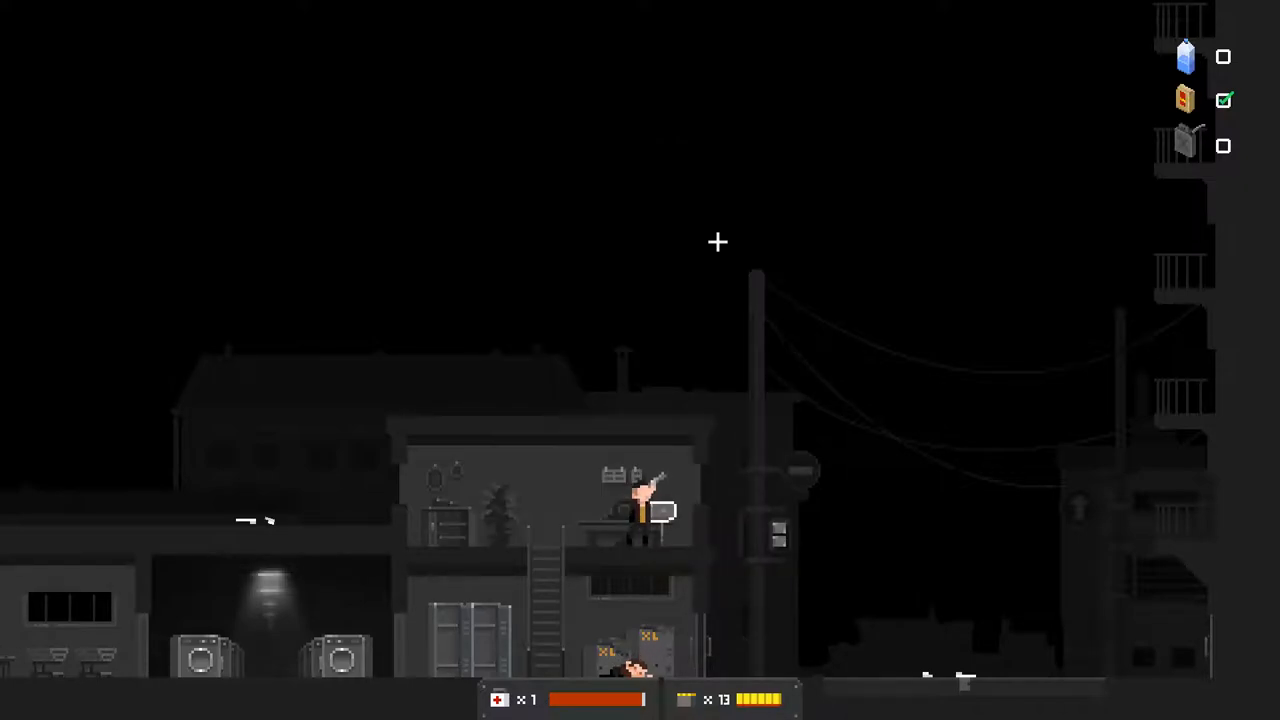
- Climb down to street level and walk right into the next building
key(a)
key(s)
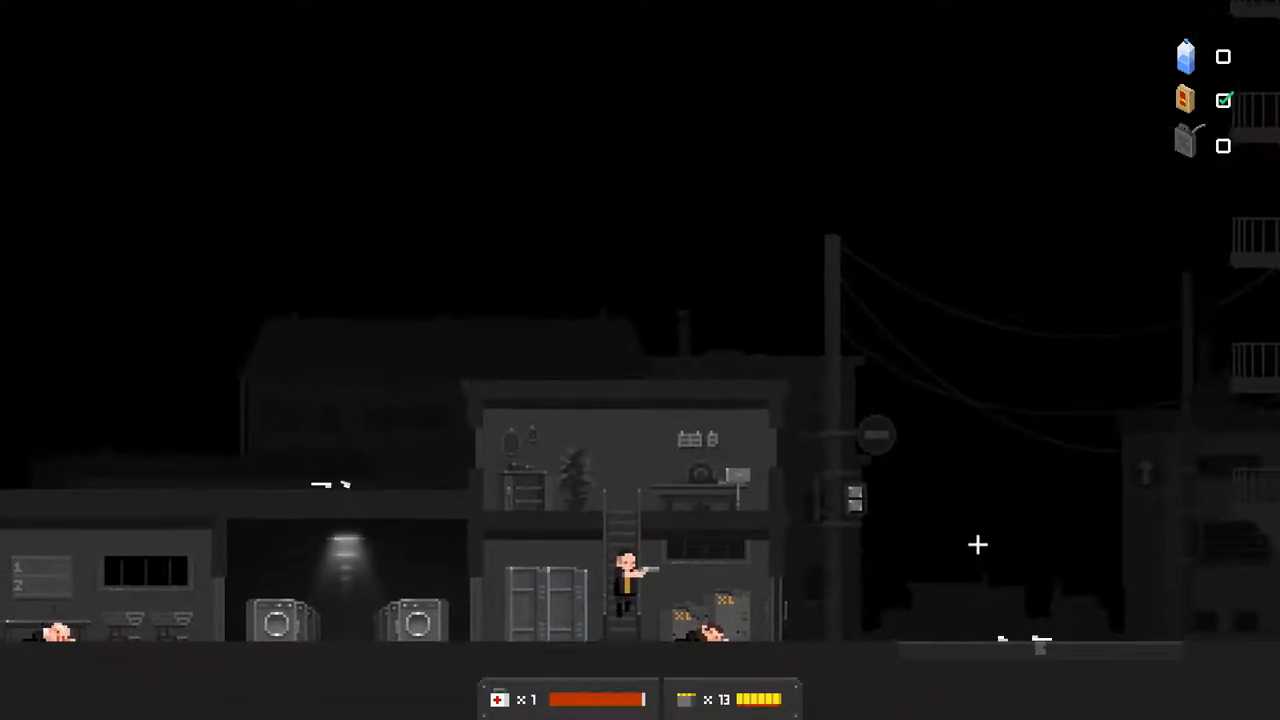
key(d)
key(d)
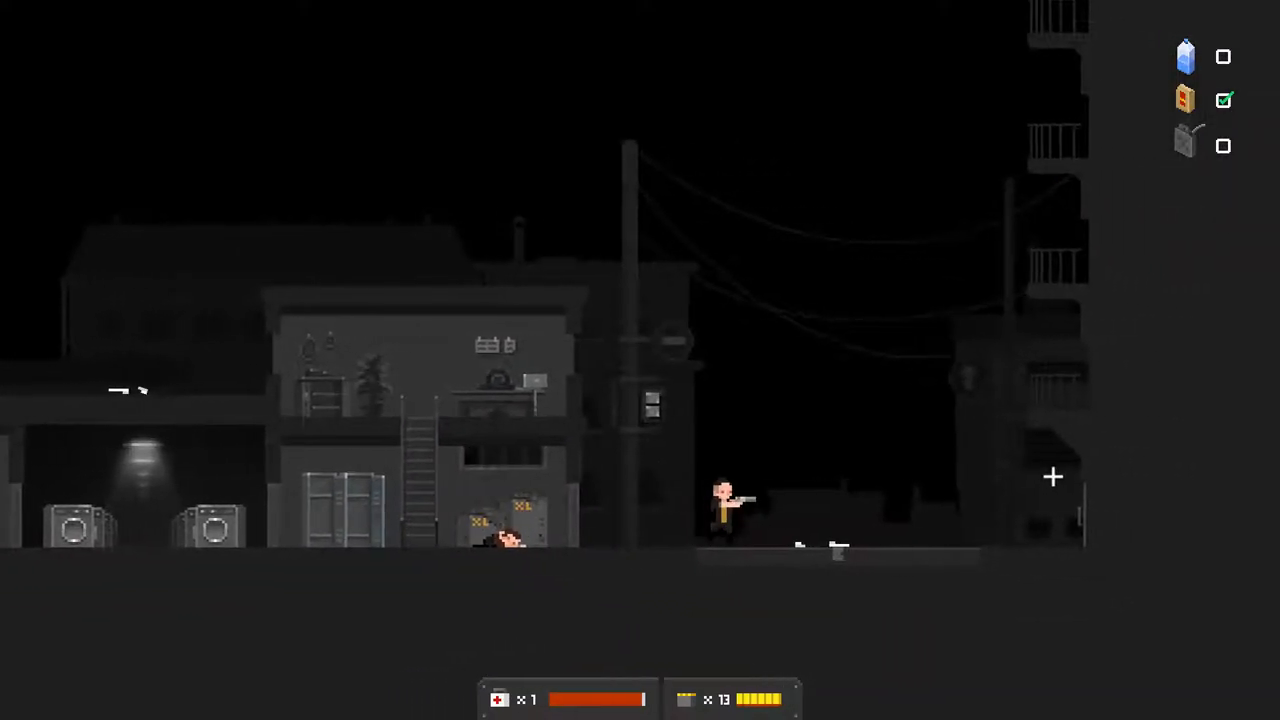
key(d)
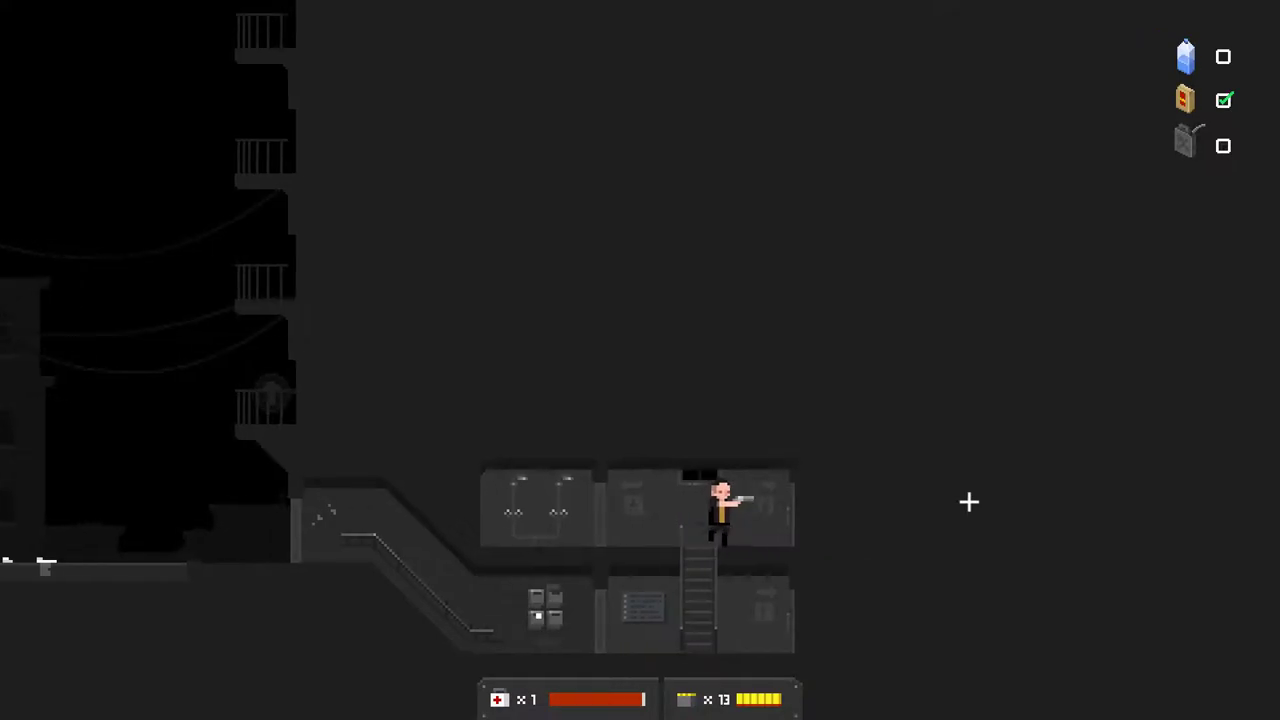
key(d)
- Kill the advancing green-eyed creature while backing away and firing repeatedly
key(a)
click(894, 491)
key(a)
click(894, 491)
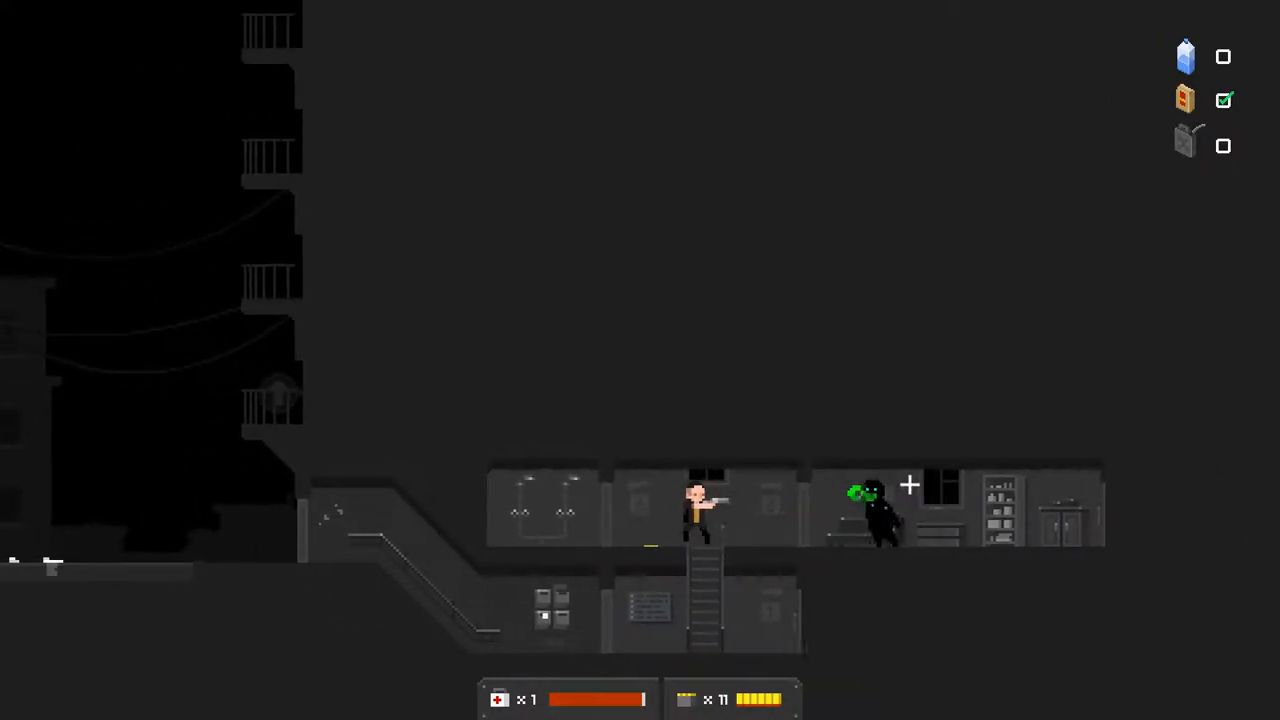
click(908, 486)
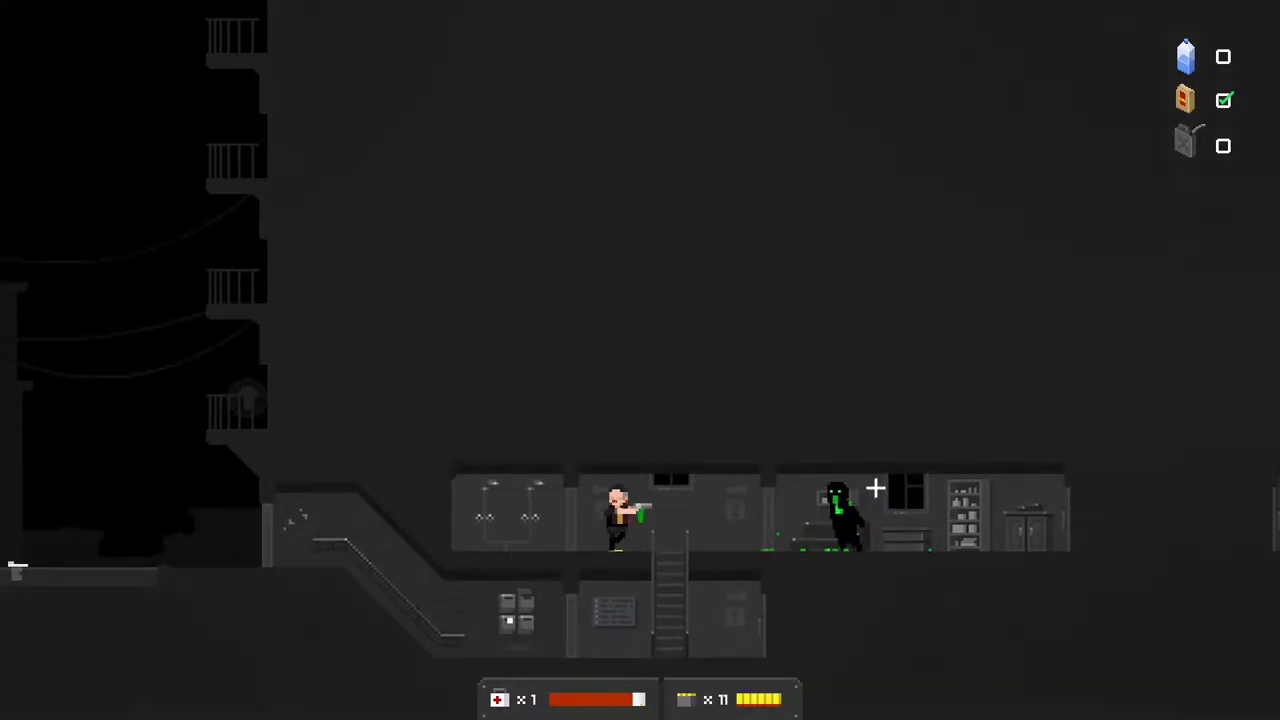
key(a)
click(857, 500)
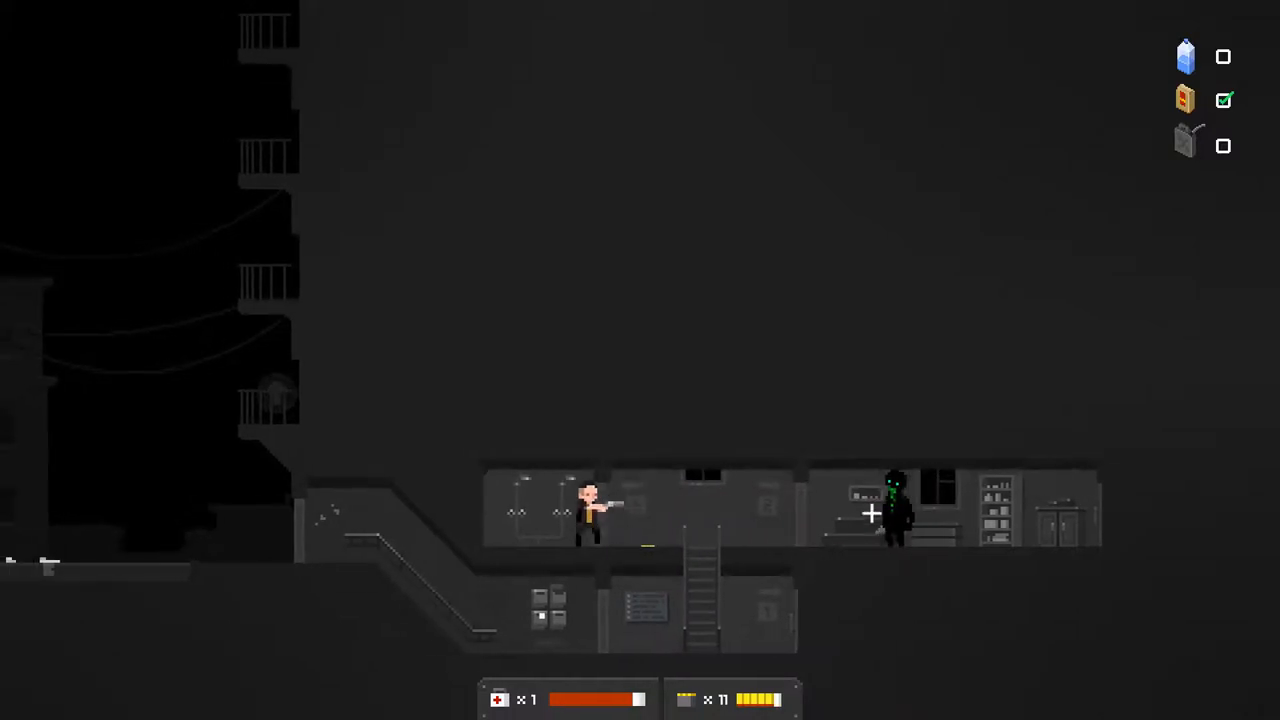
click(886, 480)
key(d)
click(800, 543)
click(790, 552)
- Climb down to the chalkboard room and read the note about the tunnel plan
key(s)
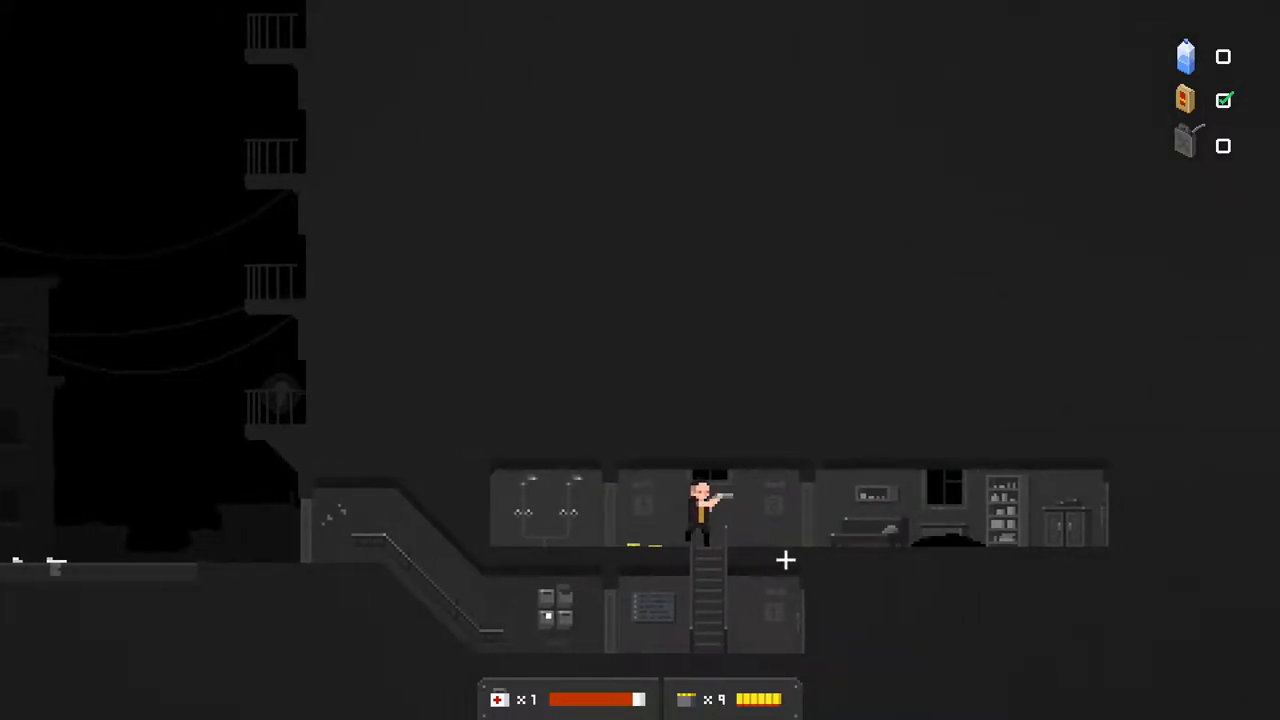
key(d)
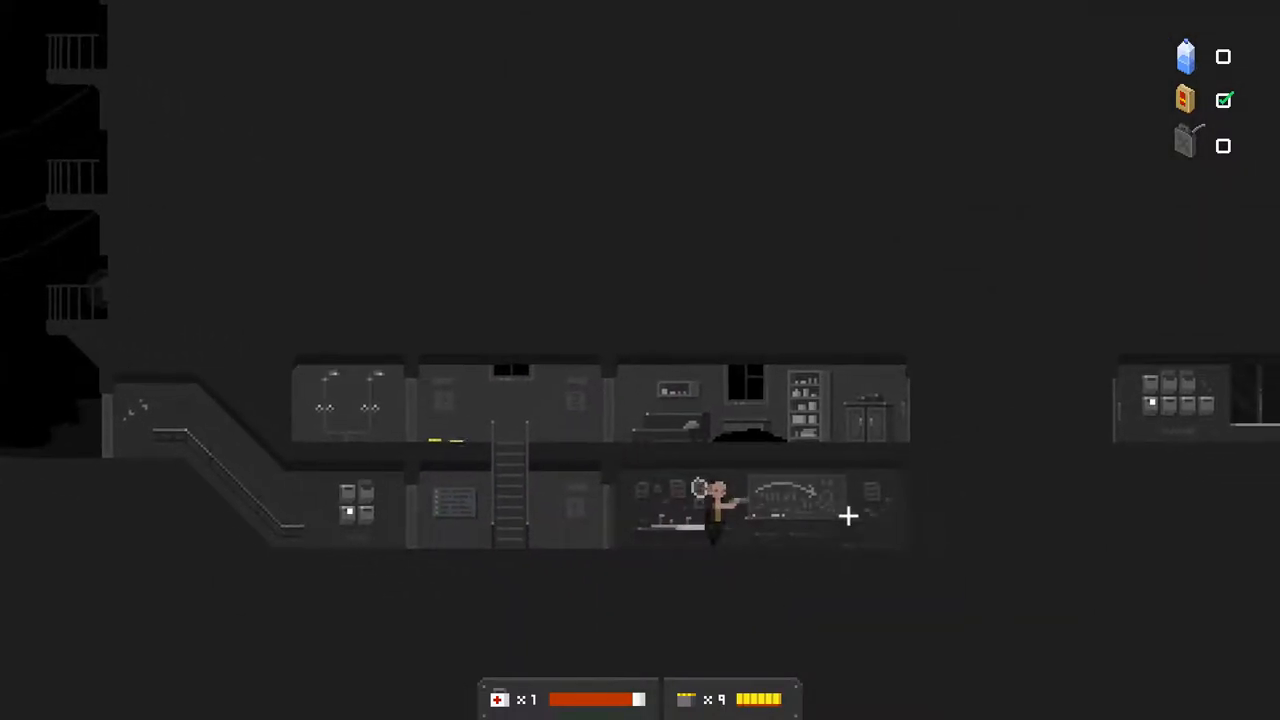
key(e)
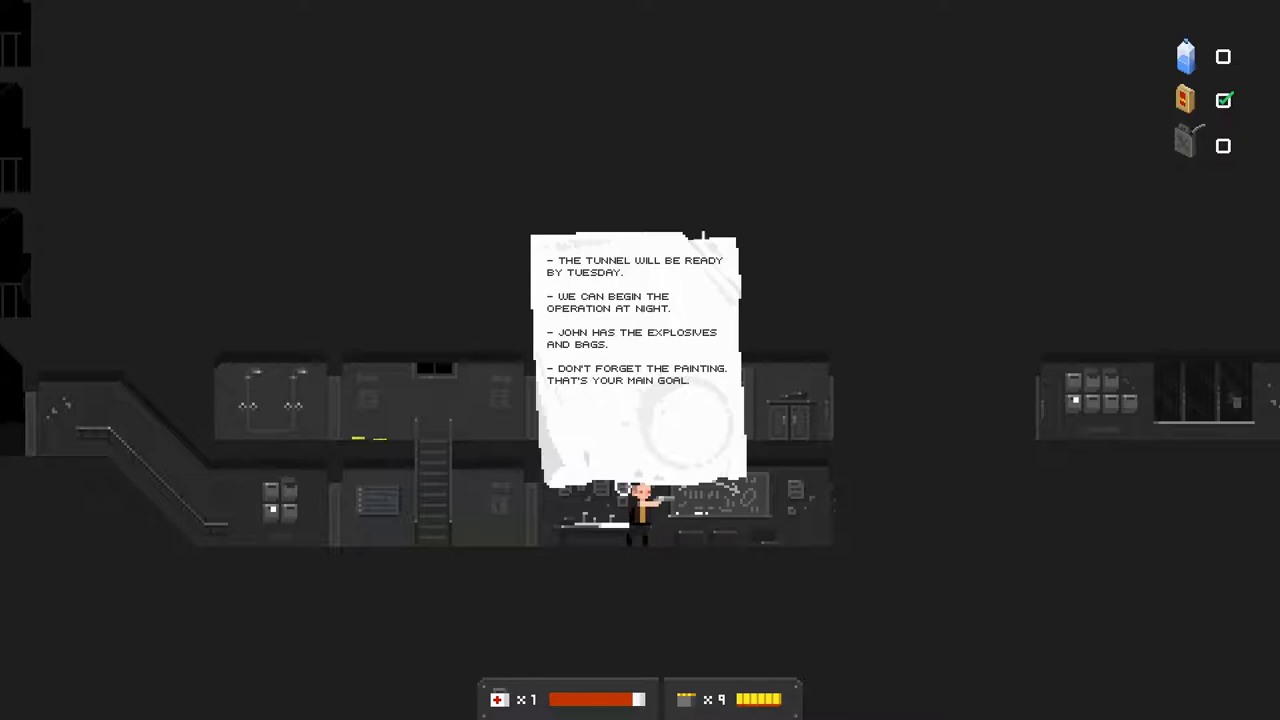
key(e)
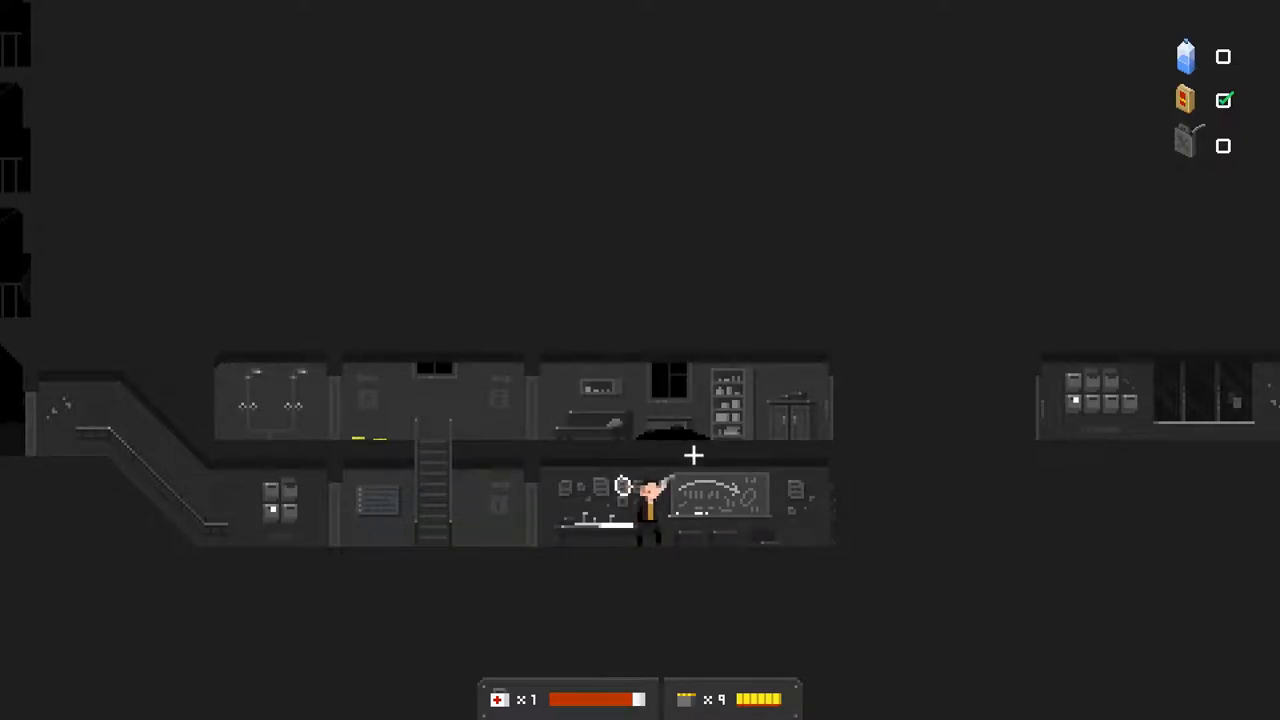
key(d)
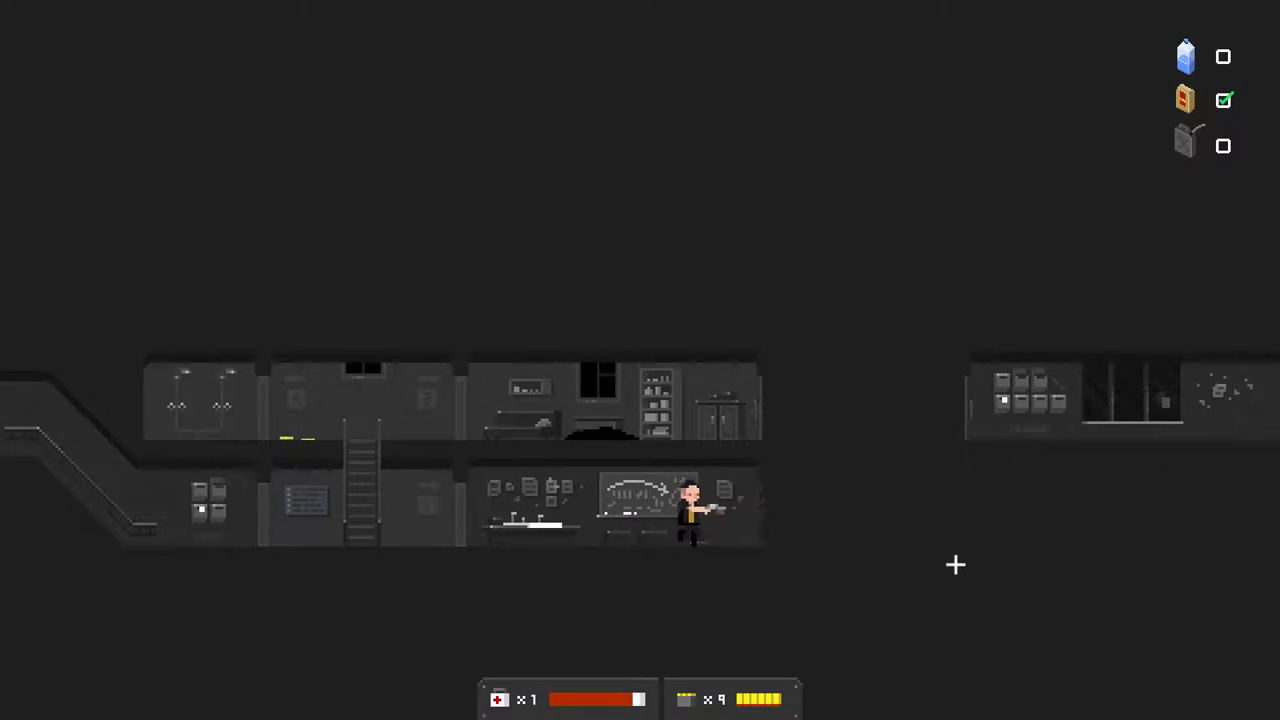
- Leave the building and walk down the slope into the lower room
key(d)
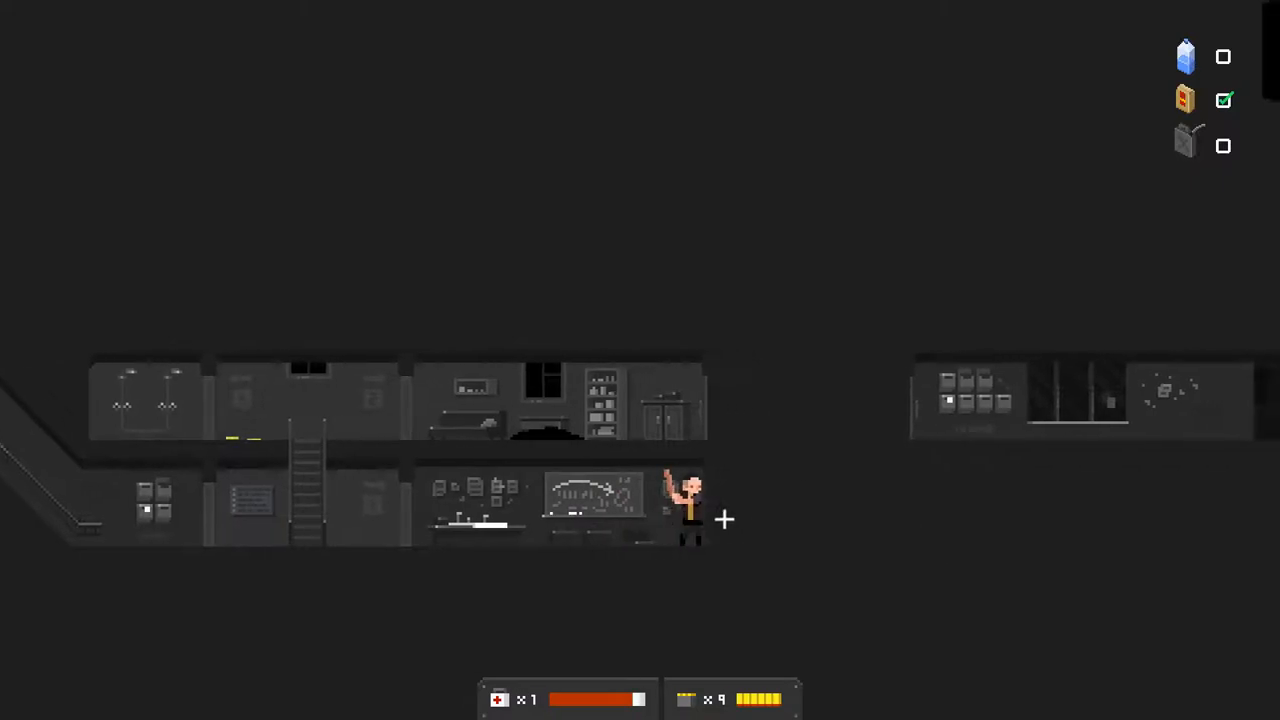
key(e)
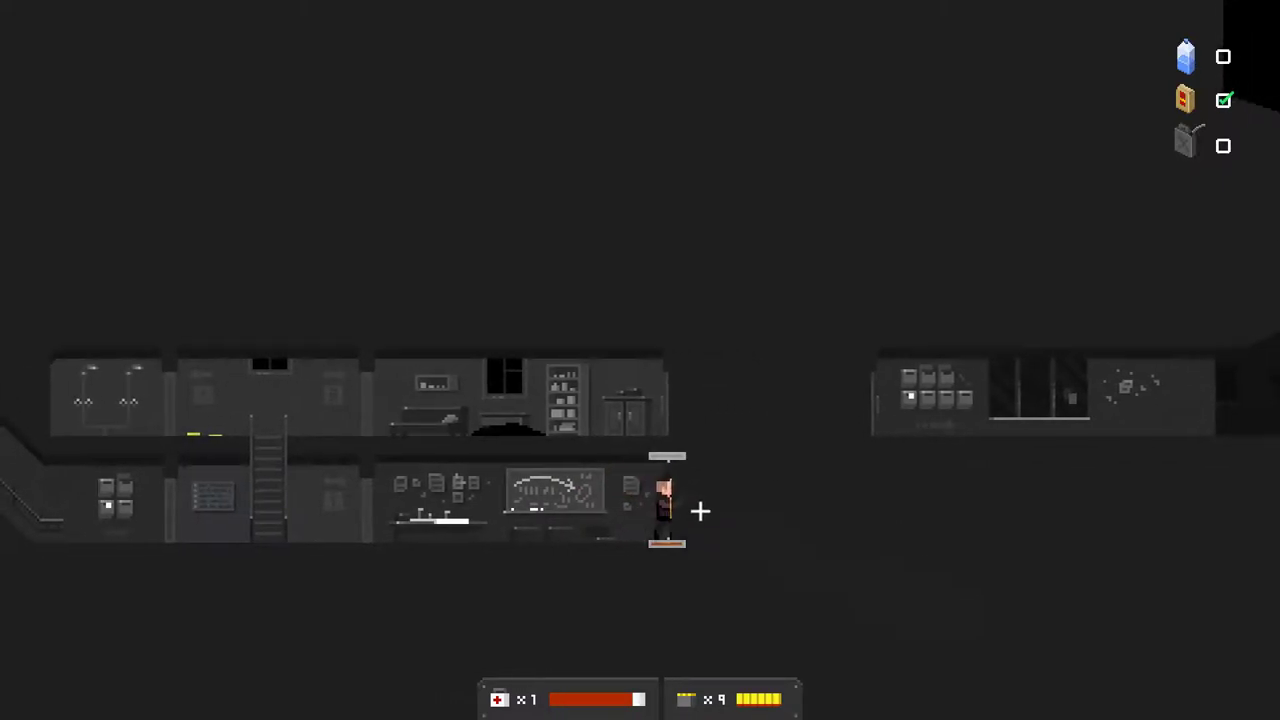
key(d)
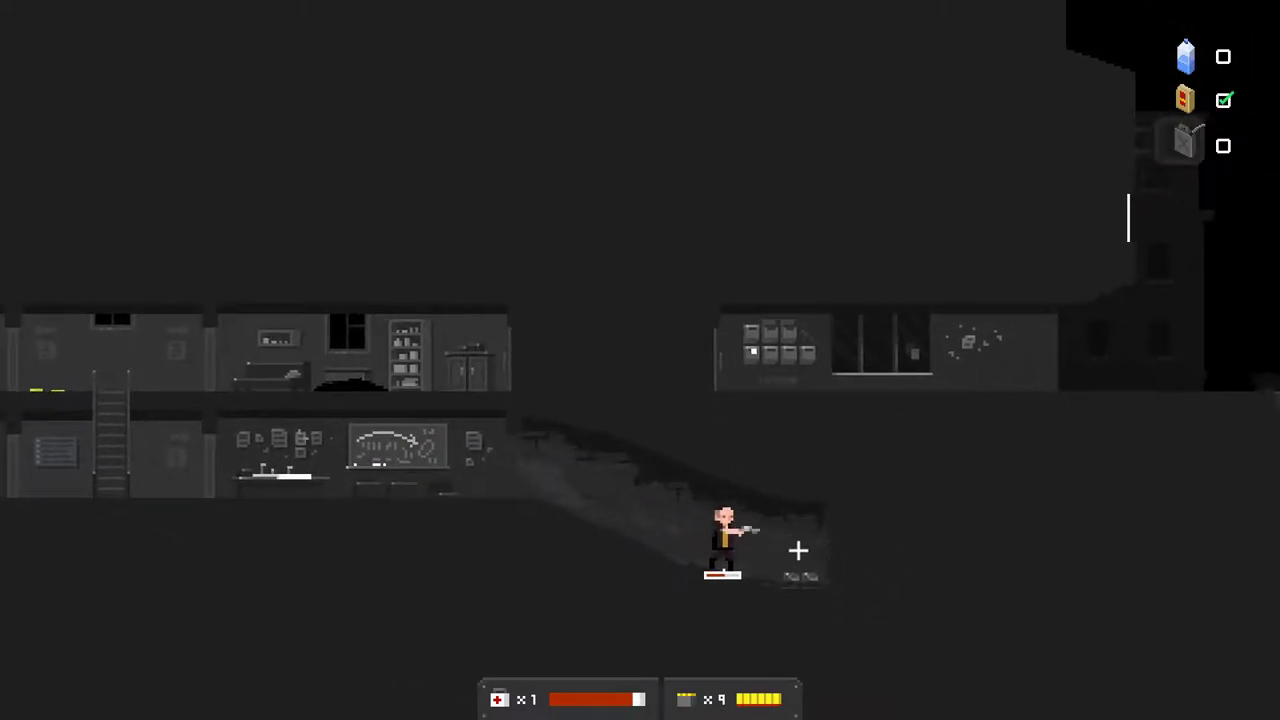
key(d)
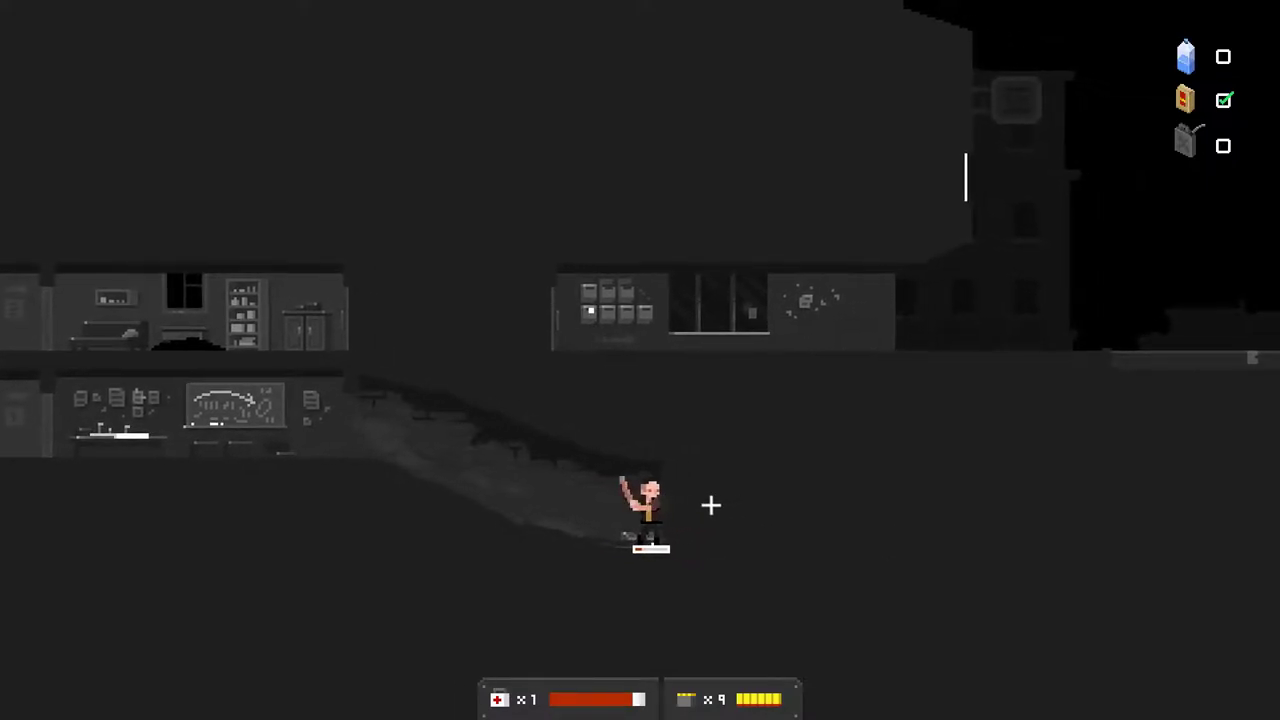
key(d)
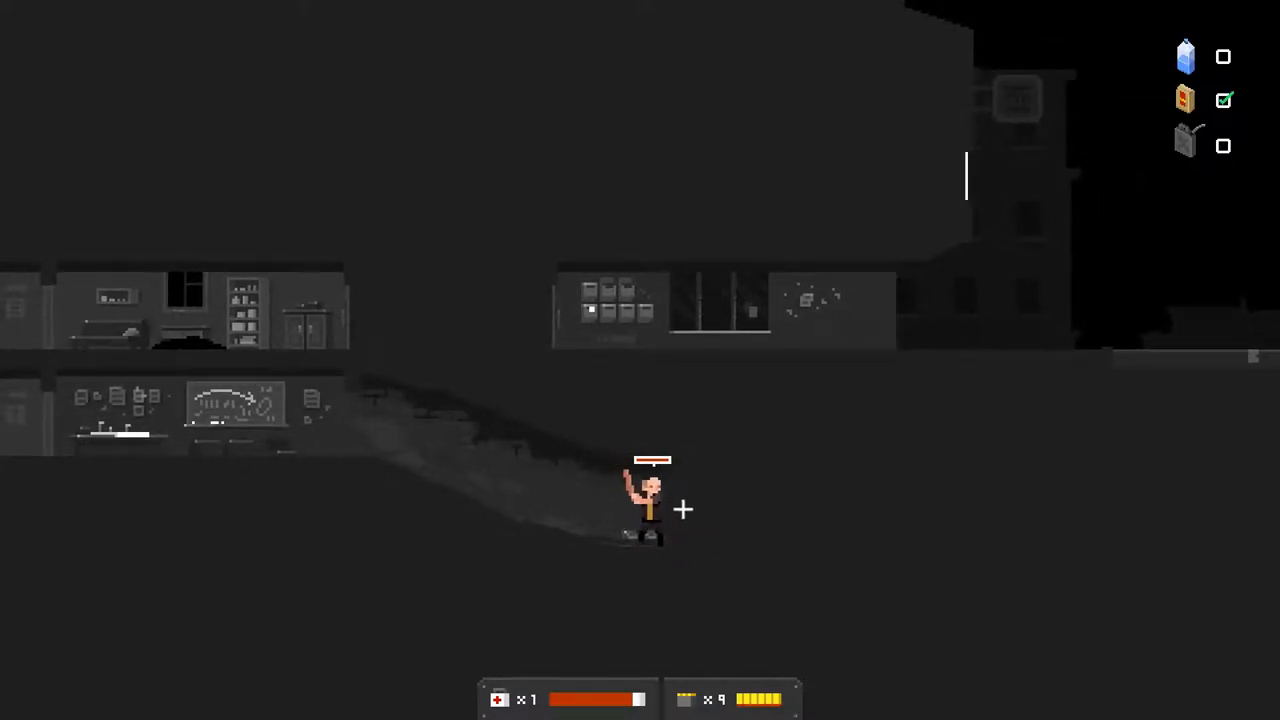
key(d)
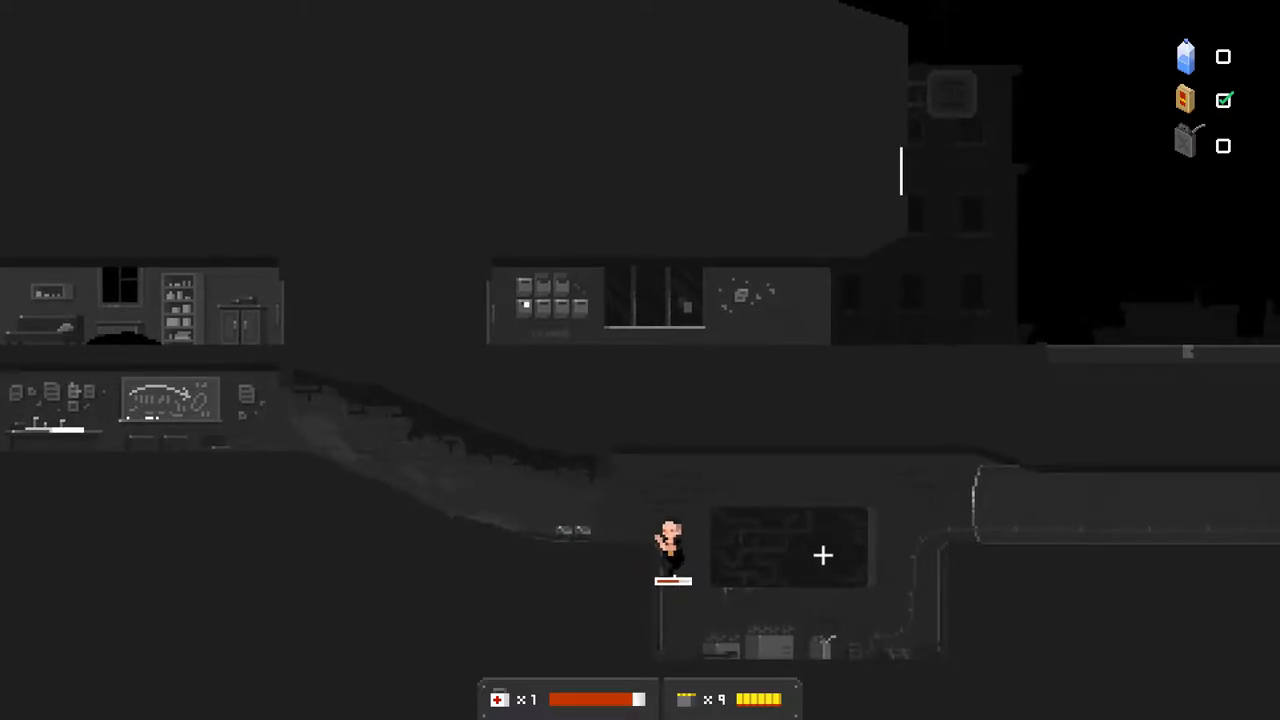
key(d)
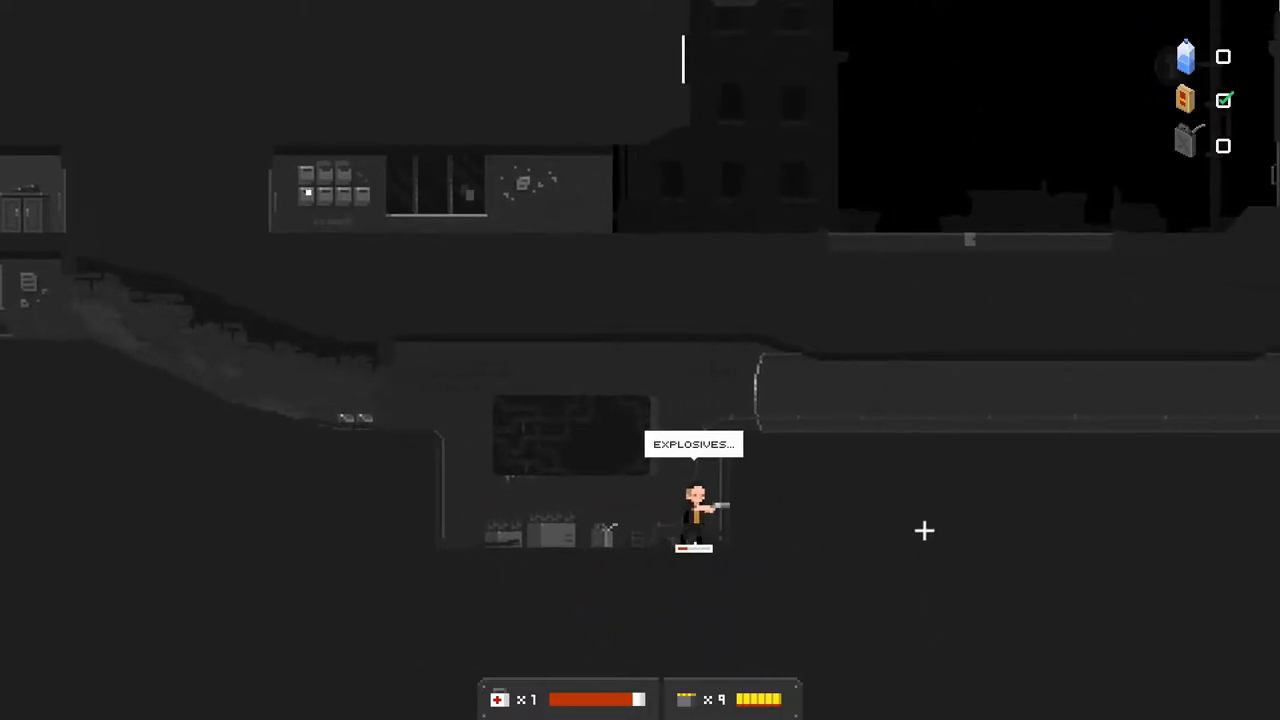
- Climb into the corridor and follow it right to the lit museum vault
key(w)
key(d)
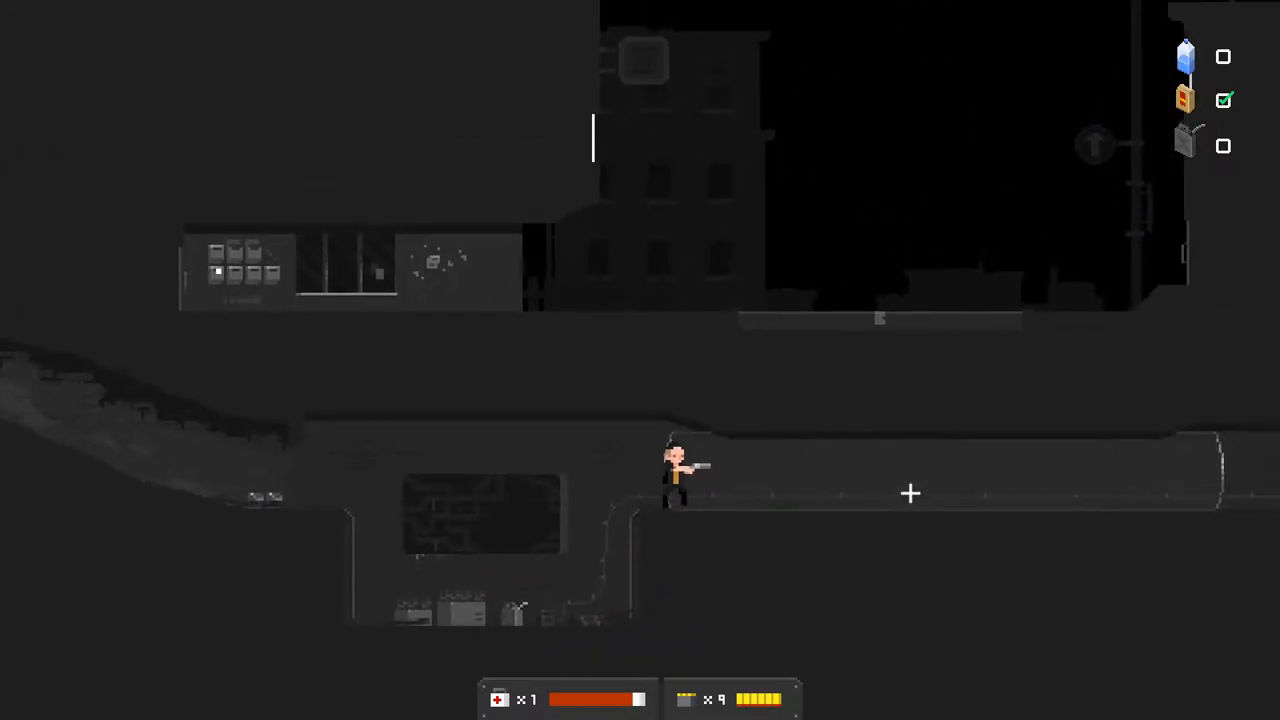
key(d)
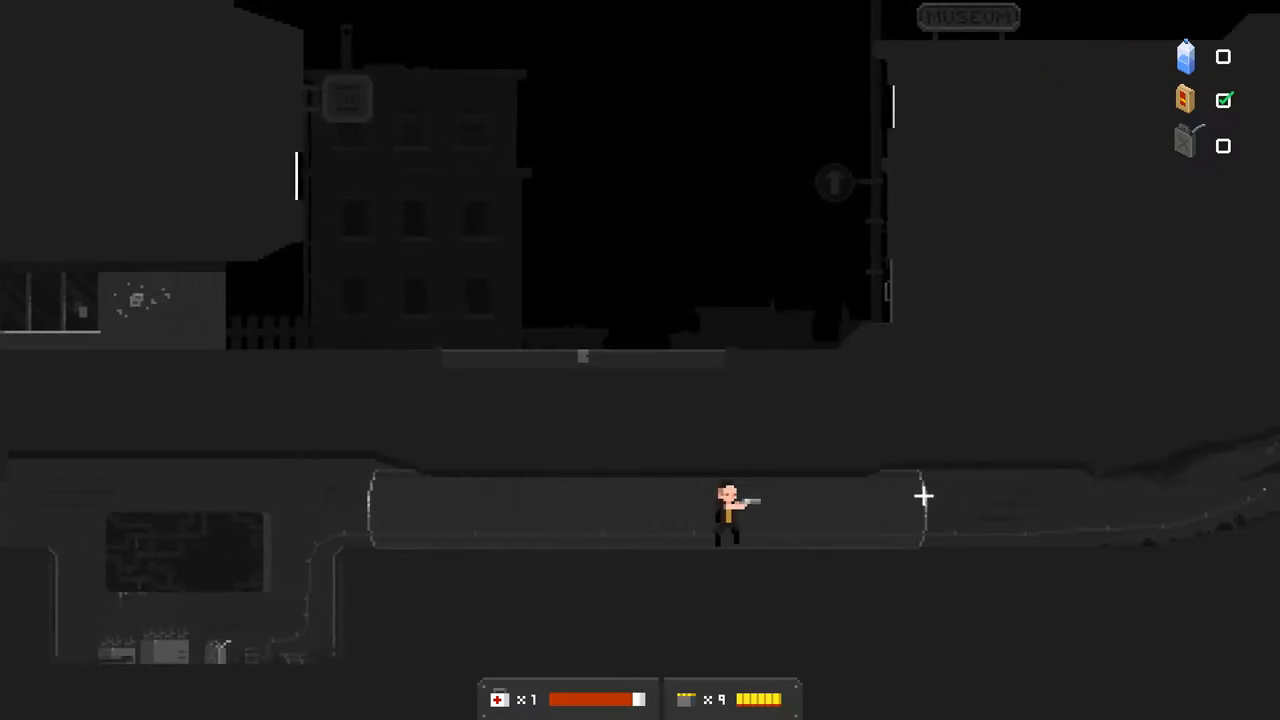
key(d)
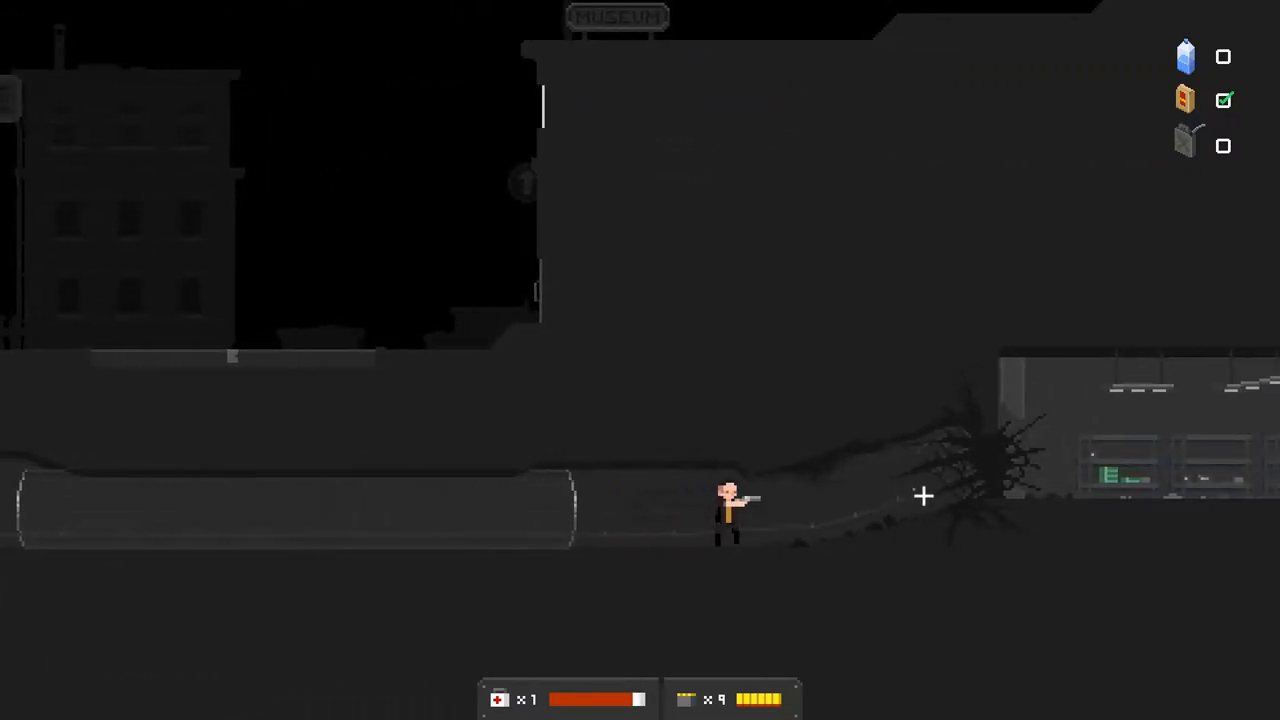
key(d)
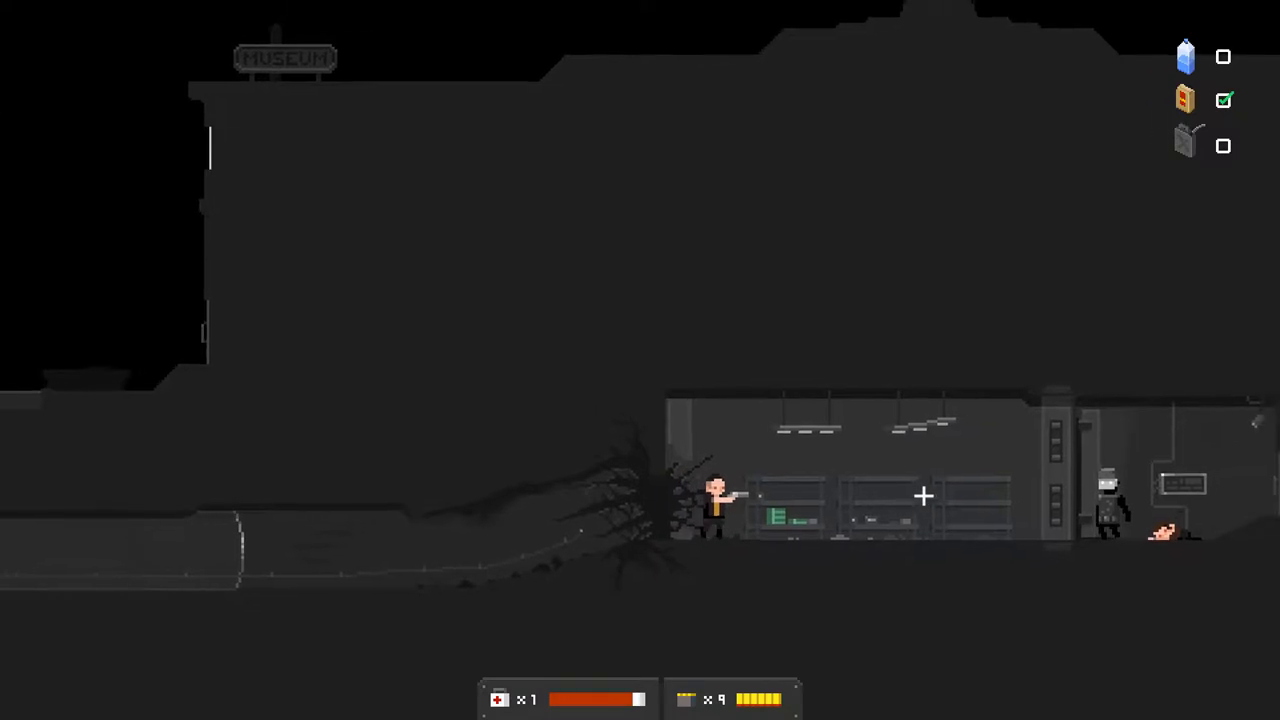
key(d)
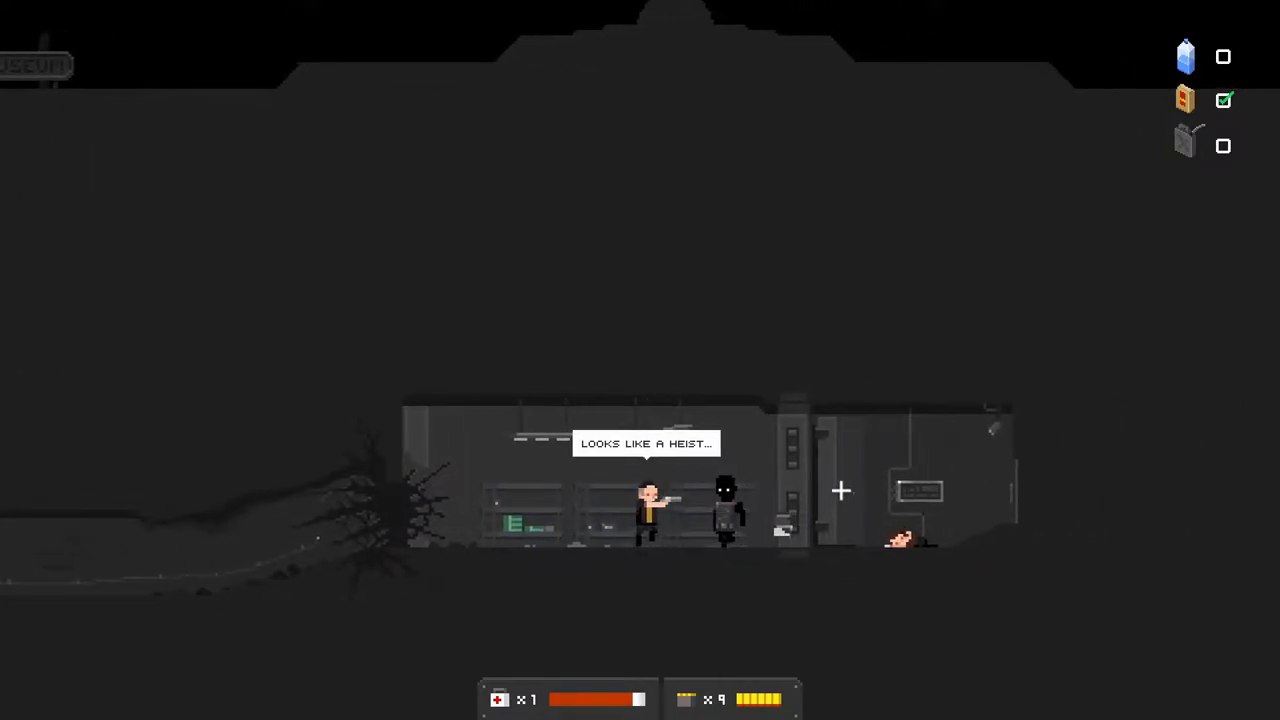
- Shoot the vault guard, collect the cash and loot, then climb the pole to the upper floor
key(a)
click(703, 489)
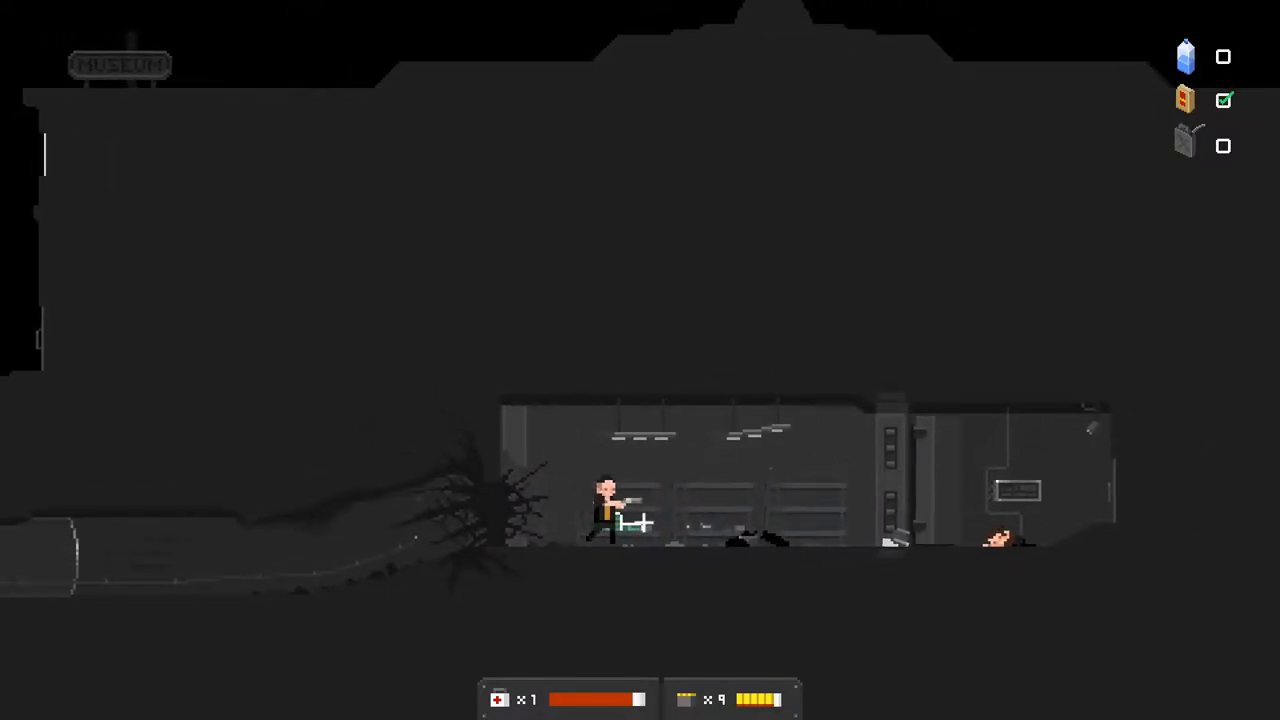
key(a)
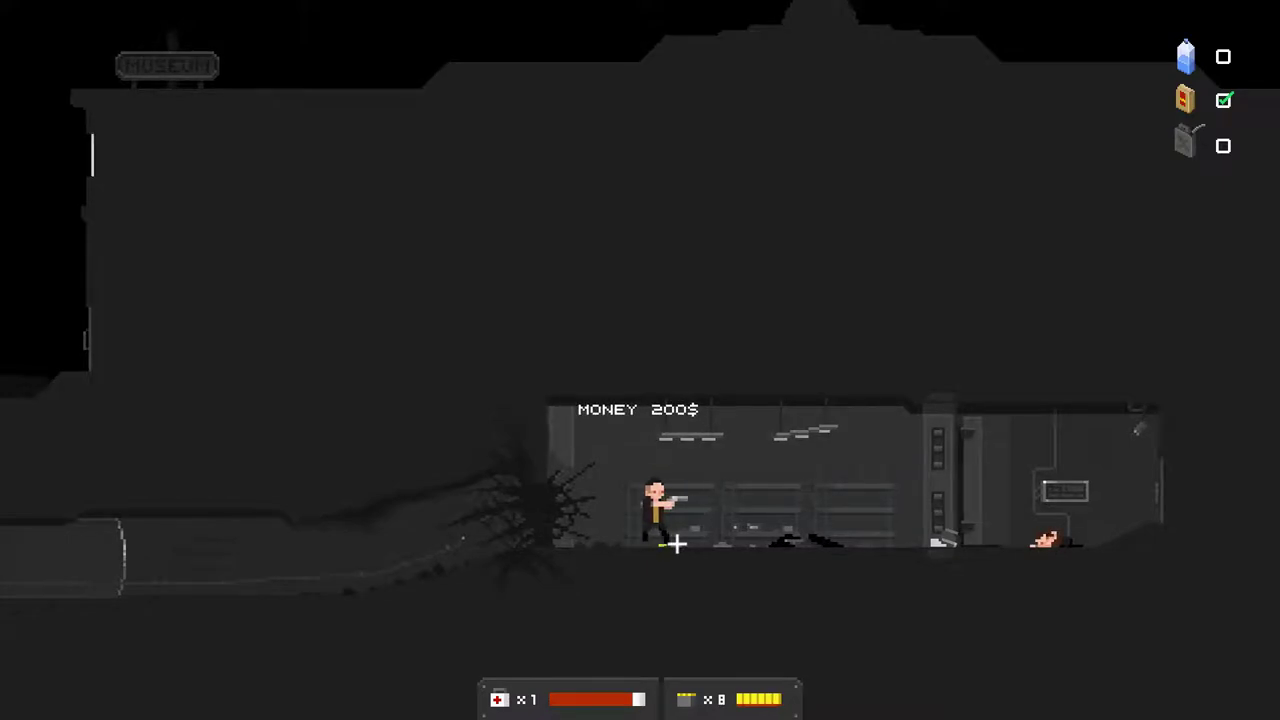
key(d)
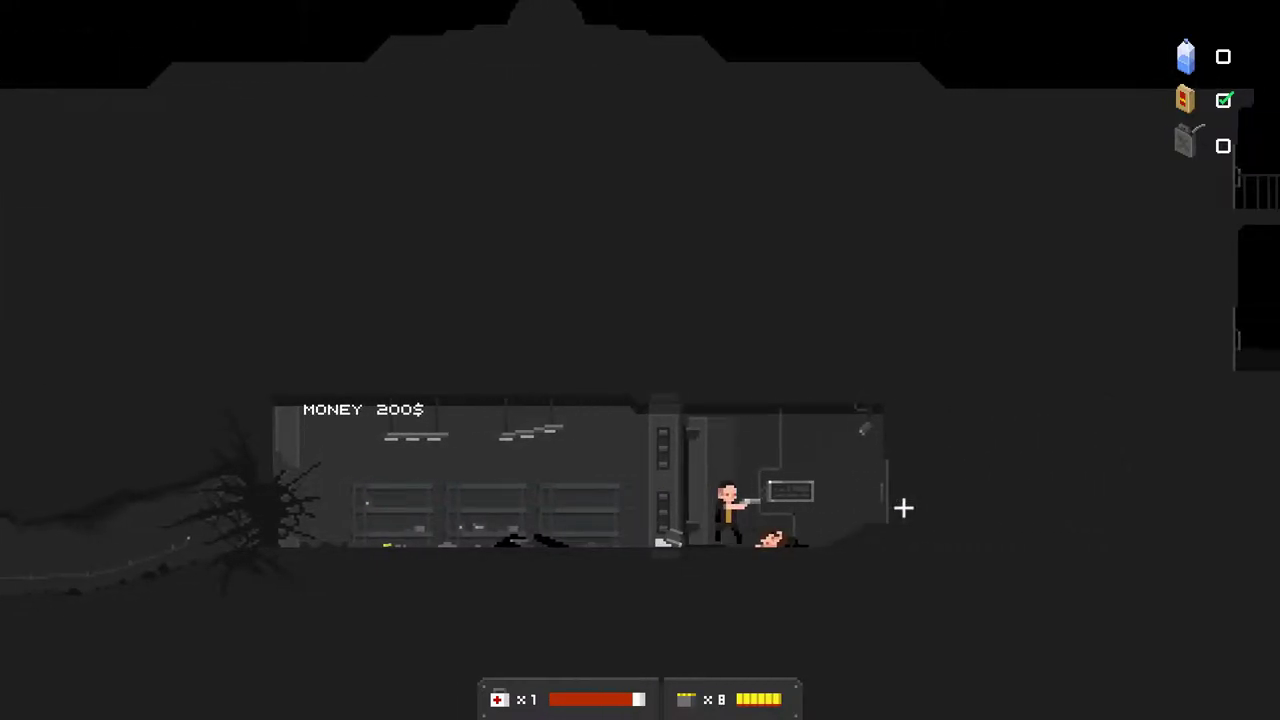
key(d)
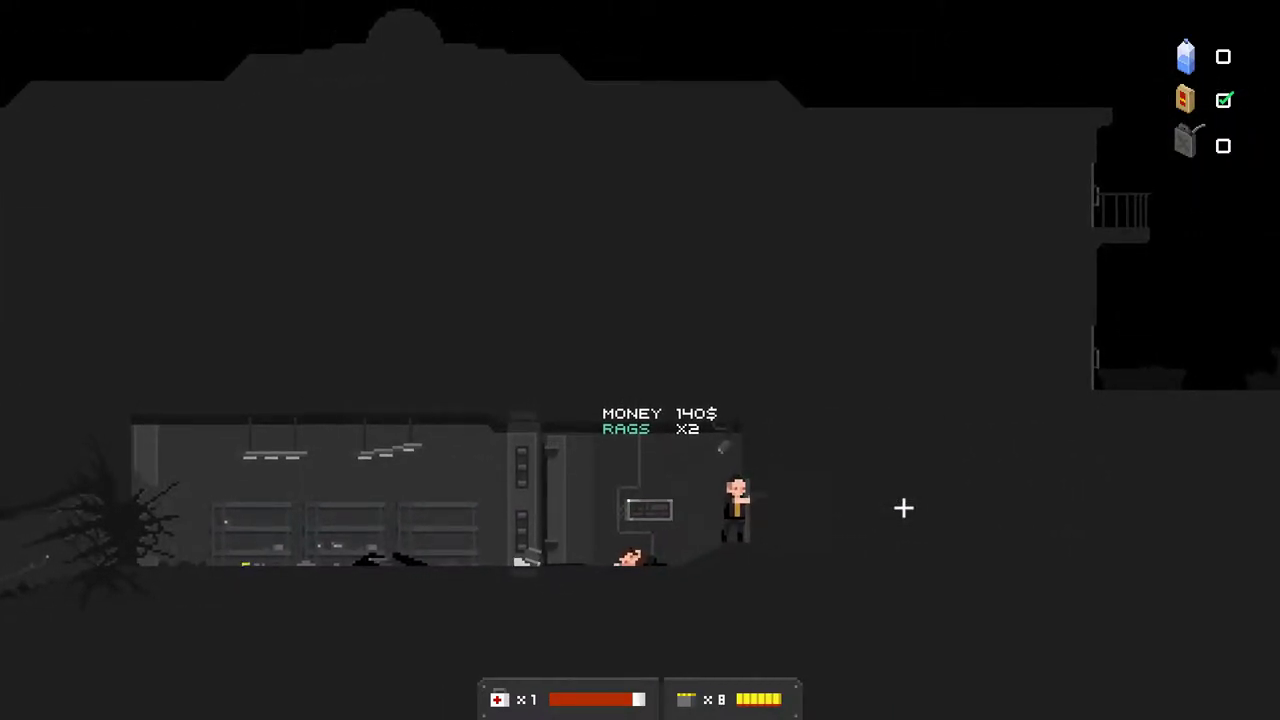
key(d)
key(w)
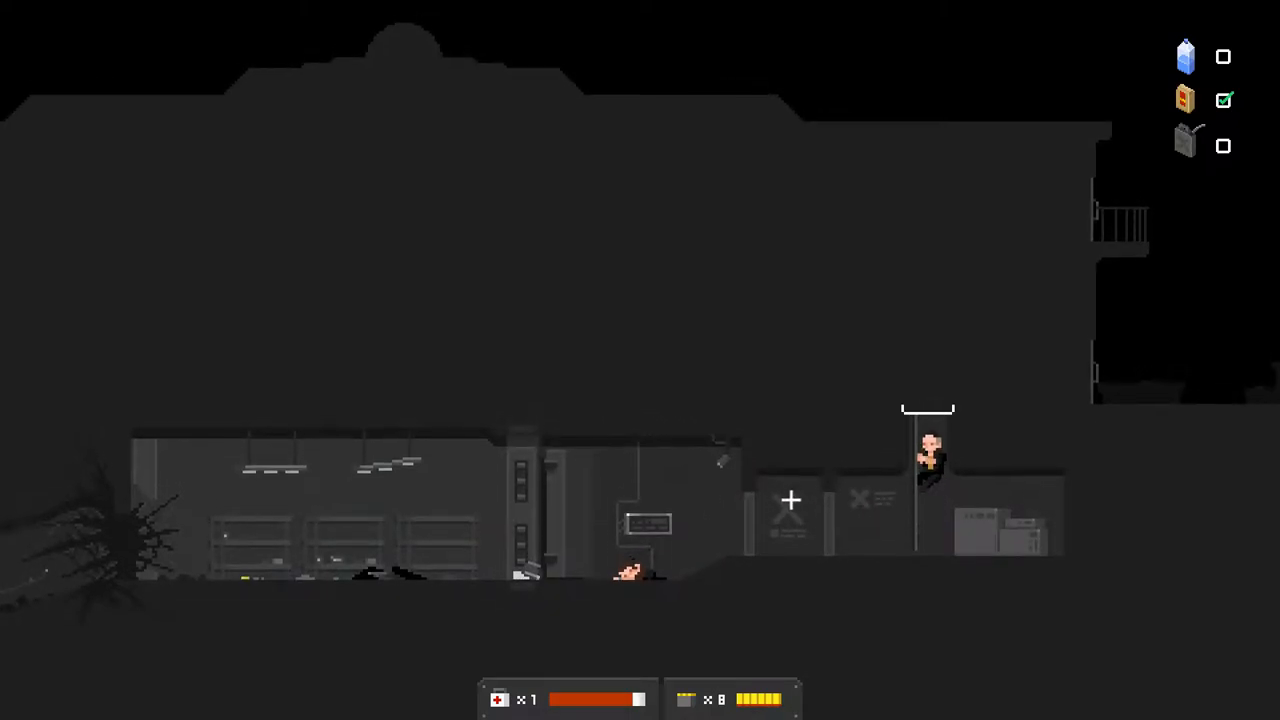
key(a)
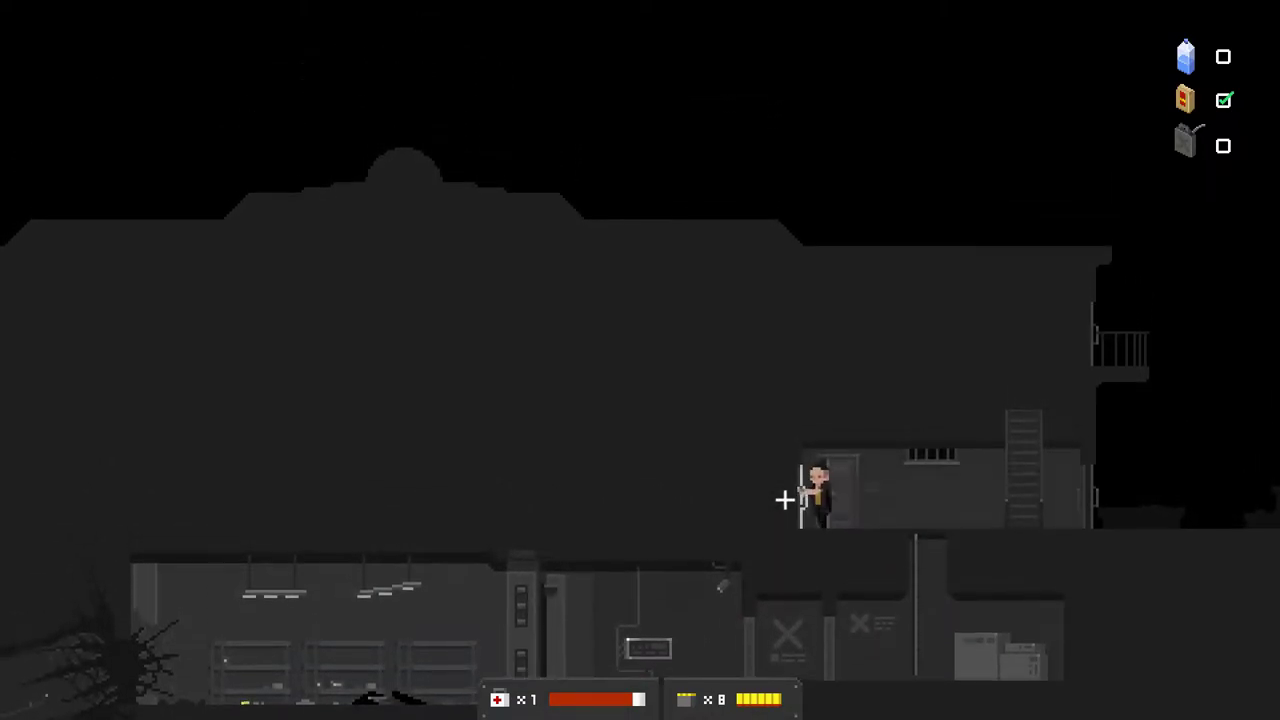
key(a)
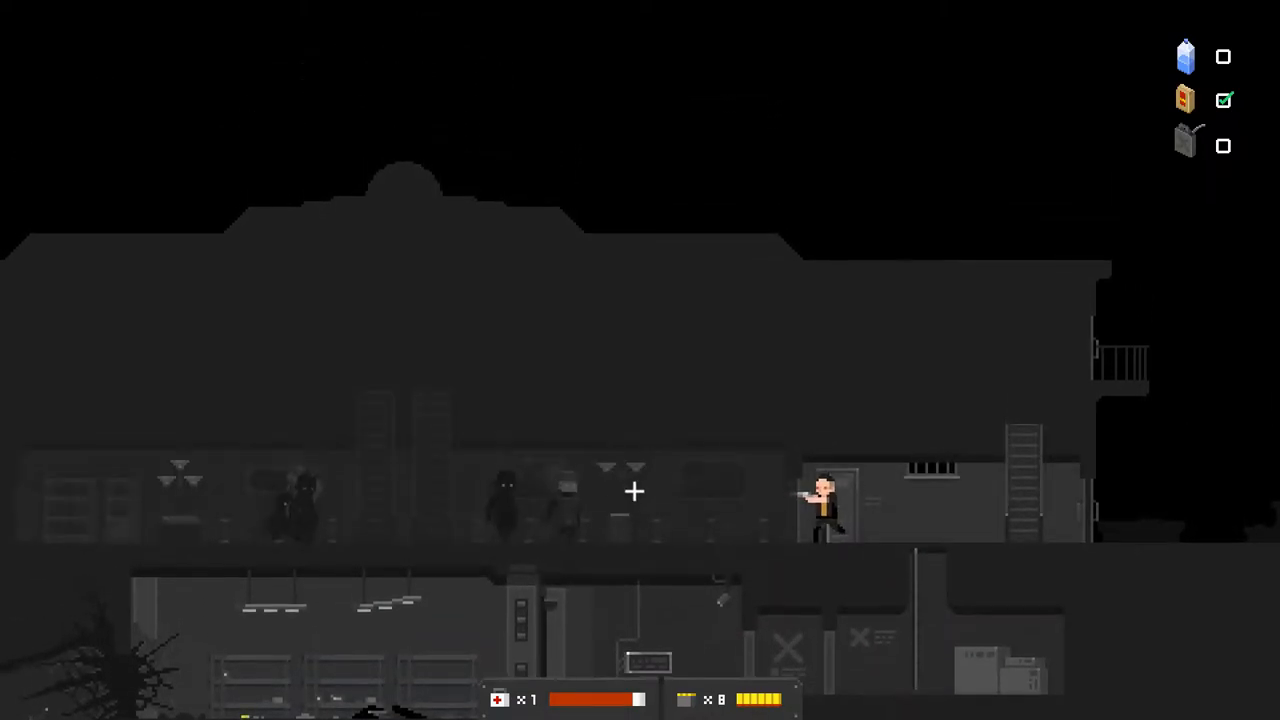
- Fire on the advancing enemies, setting one ablaze, then escape up the ladder
key(d)
click(609, 514)
click(617, 507)
click(625, 475)
key(d)
key(w)
key(w)
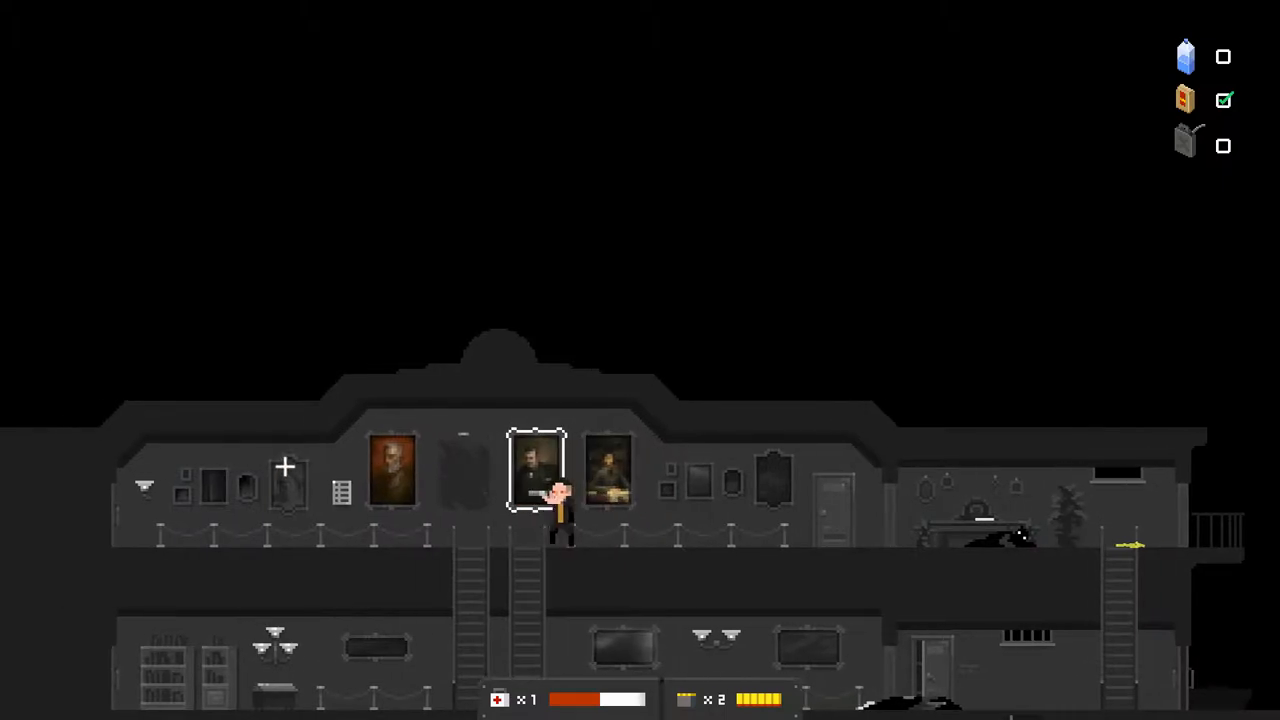
- Examine the gallery portraits and exhibit note, then walk left to the bald man at the entrance
key(e)
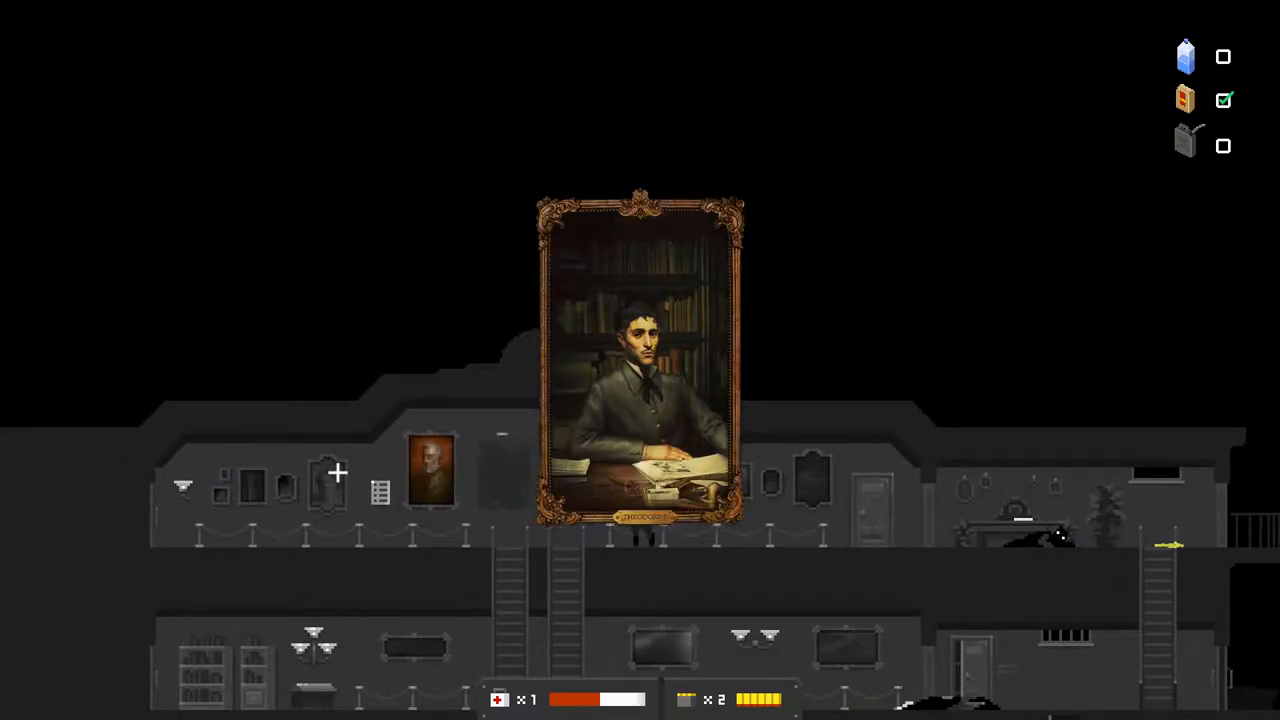
key(e)
key(a)
key(e)
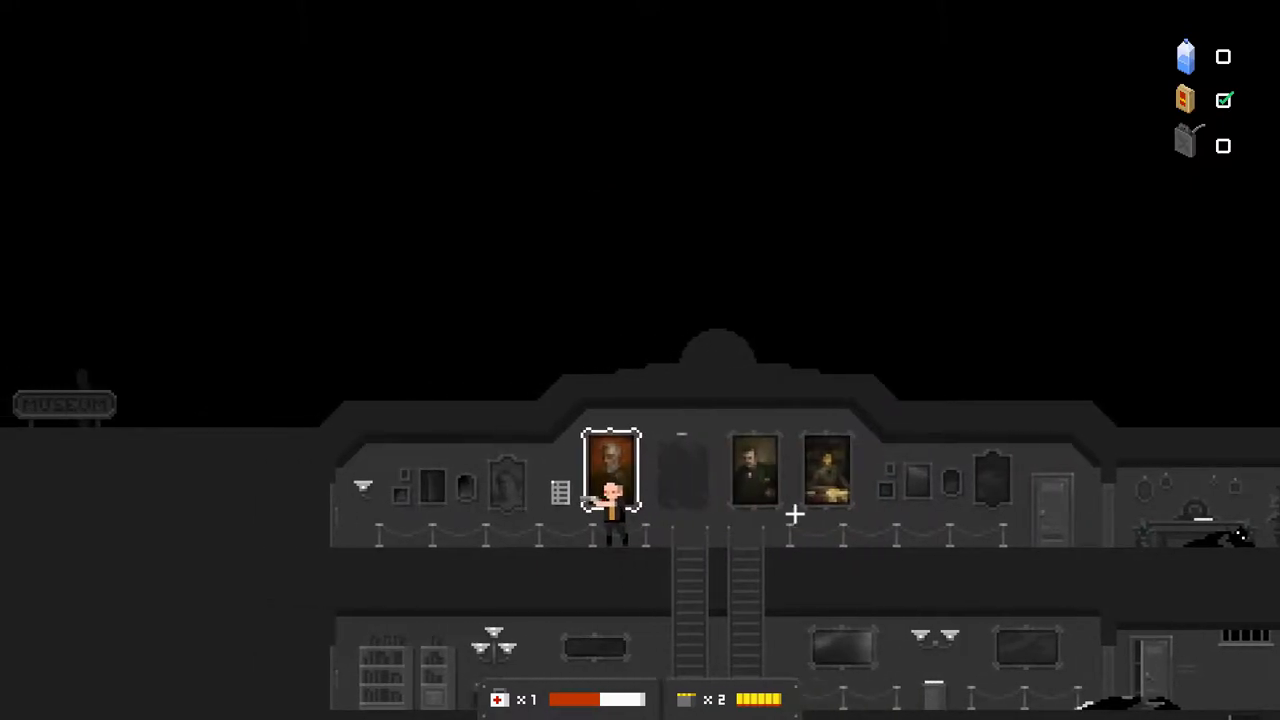
key(e)
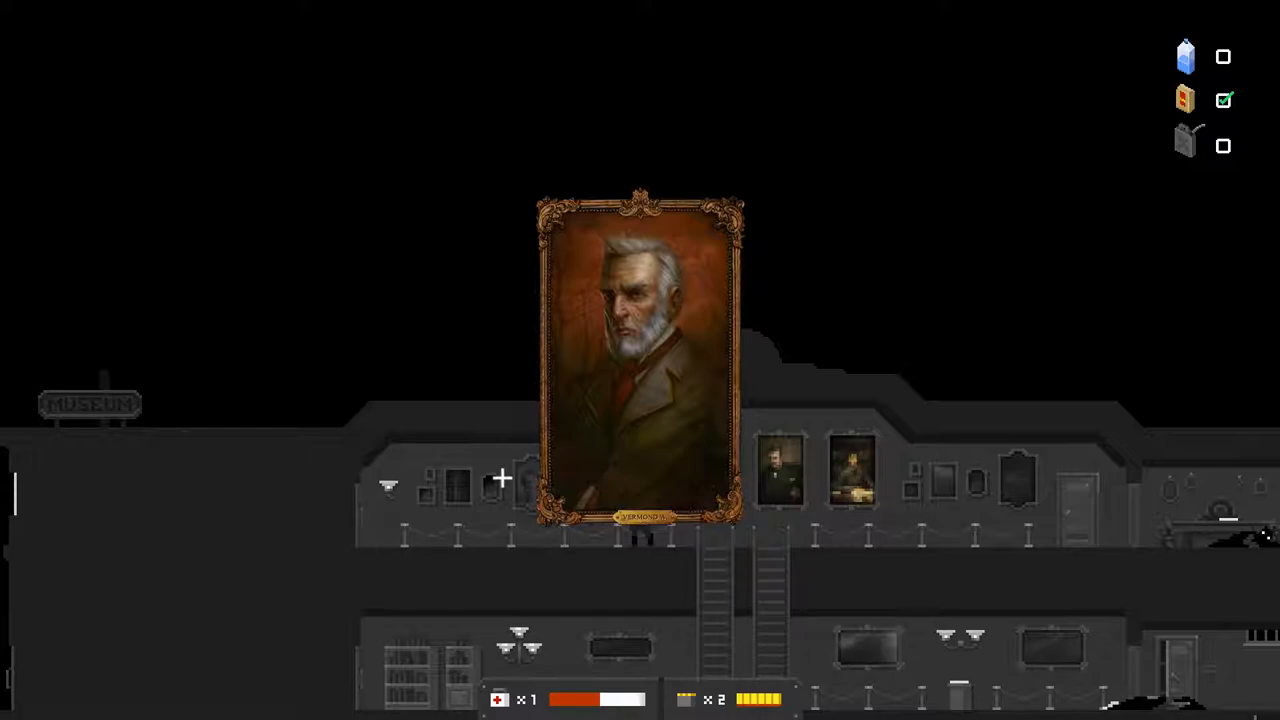
key(e)
key(a)
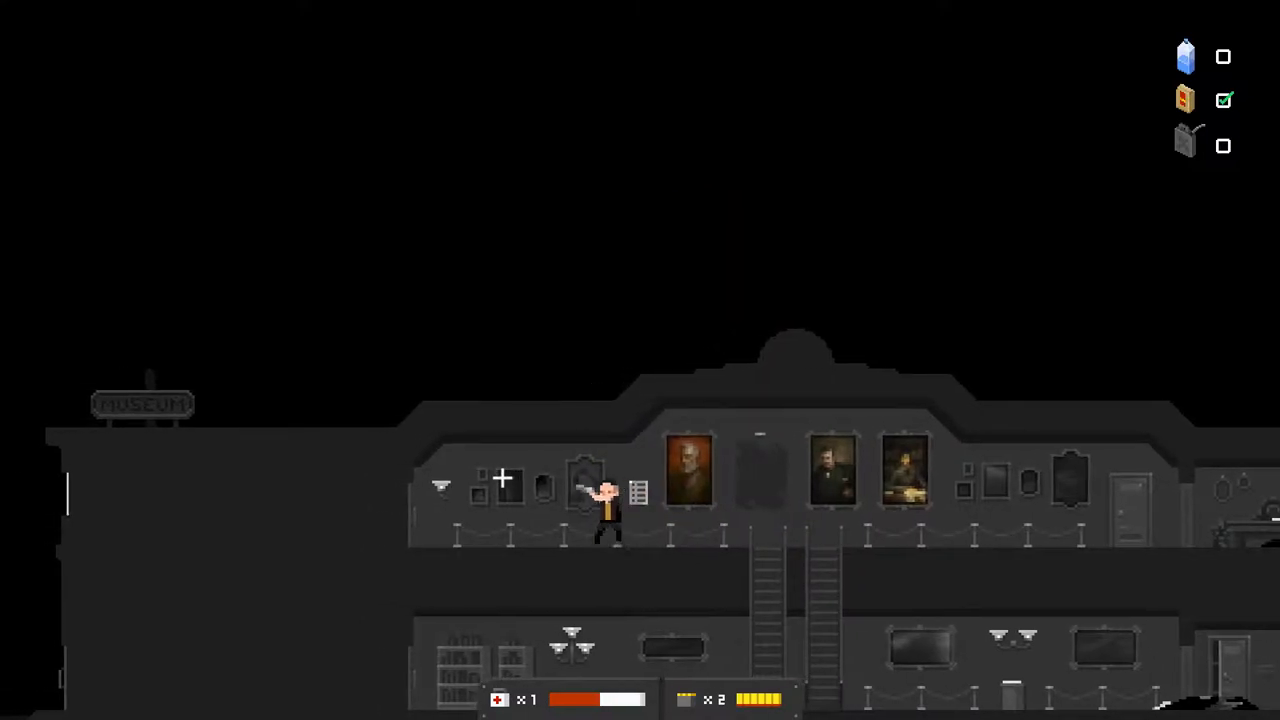
key(a)
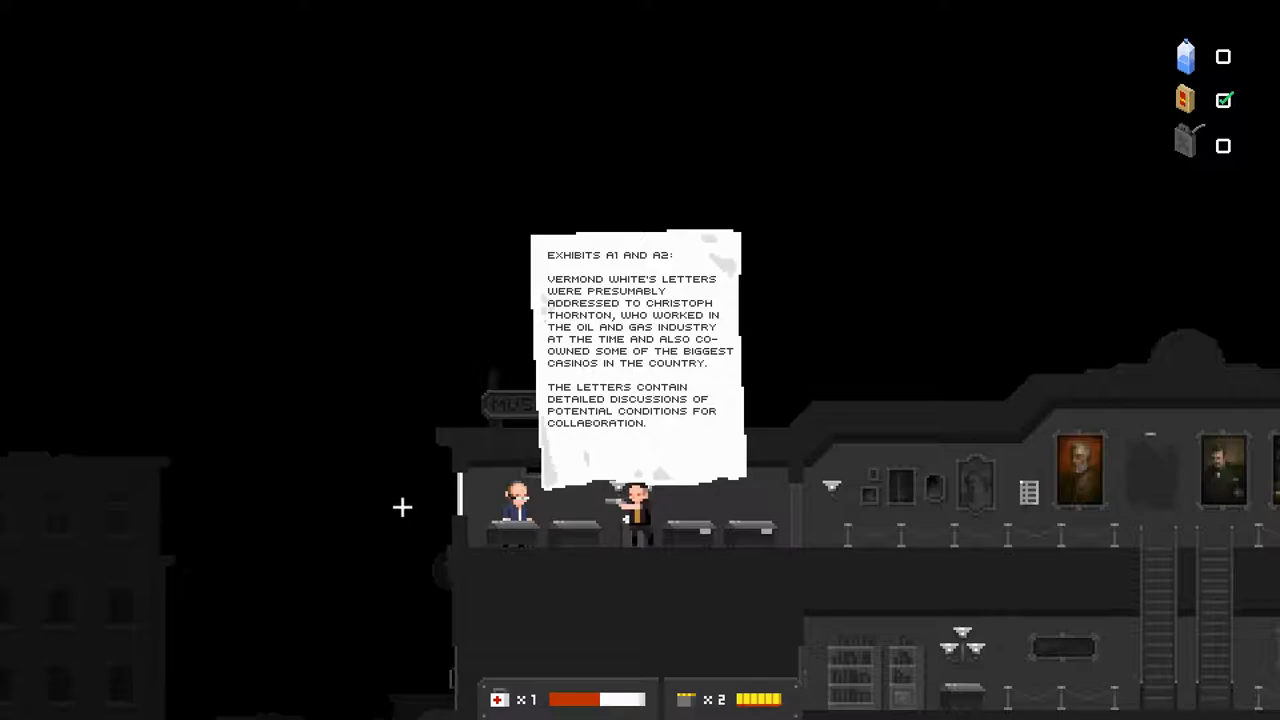
key(a)
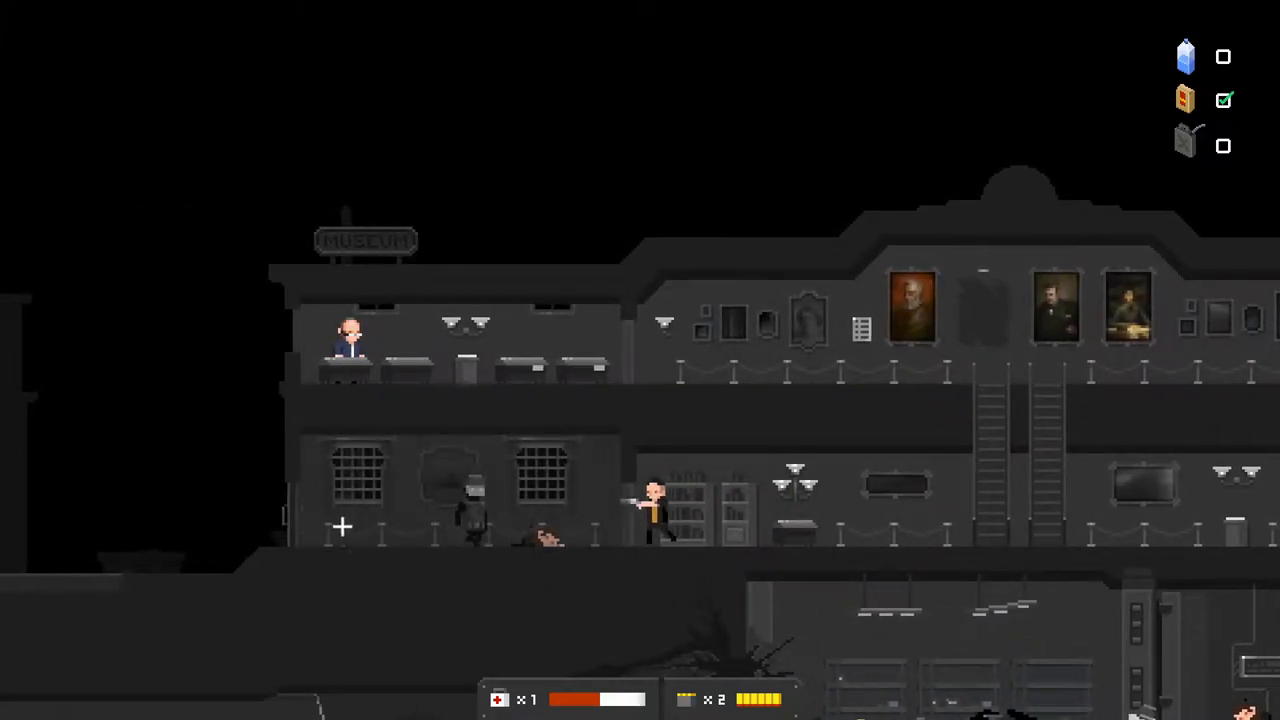
- Strike and shoot the lower-hall guard, then loot his money and pistol ammo
click(580, 500)
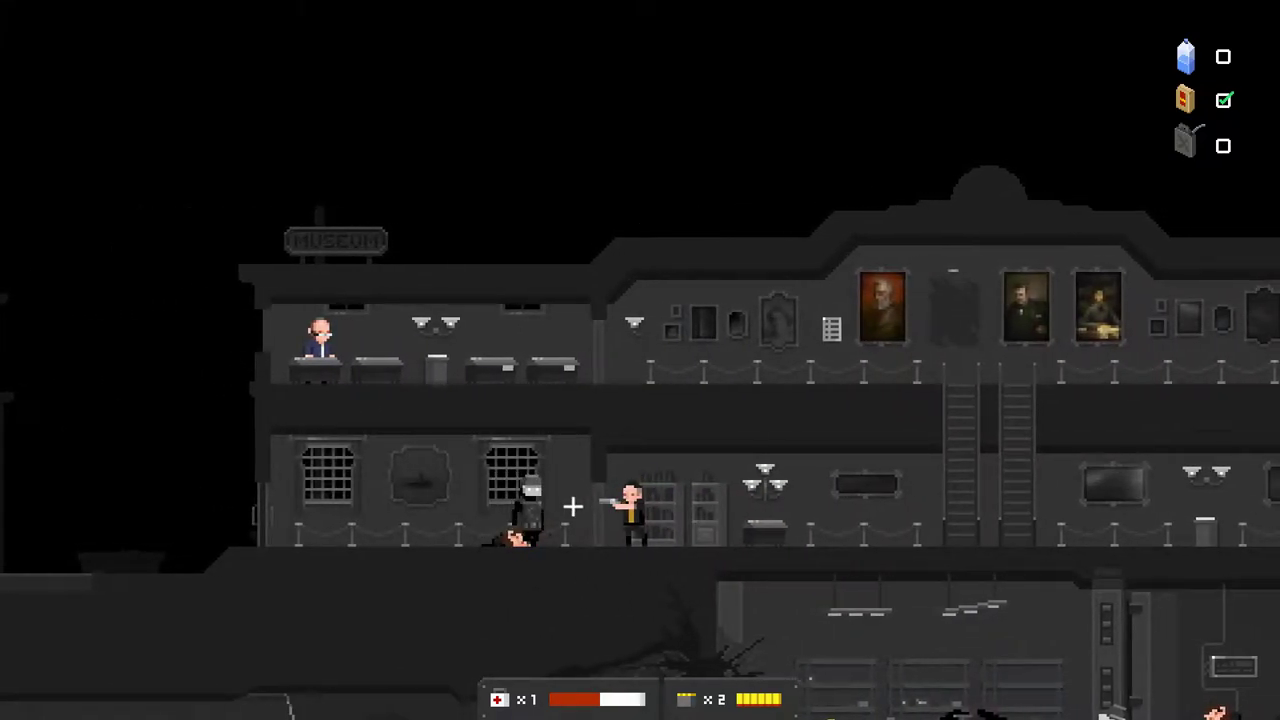
key(d)
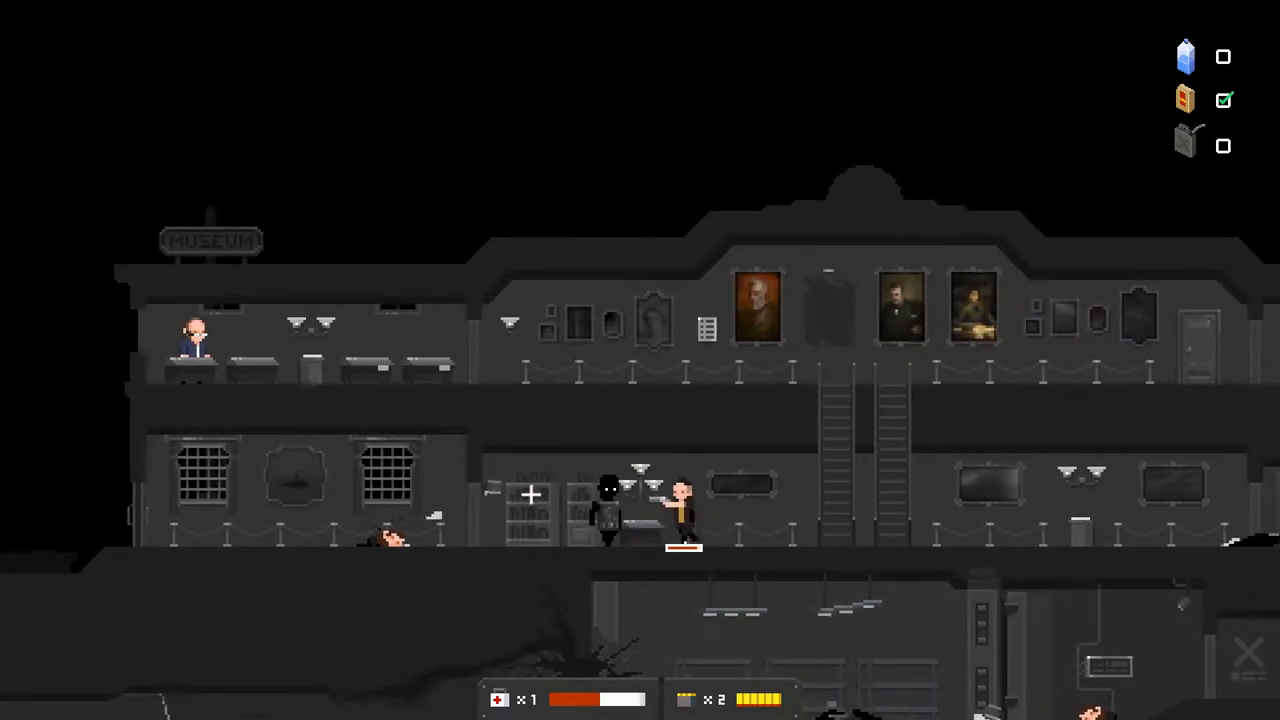
click(509, 478)
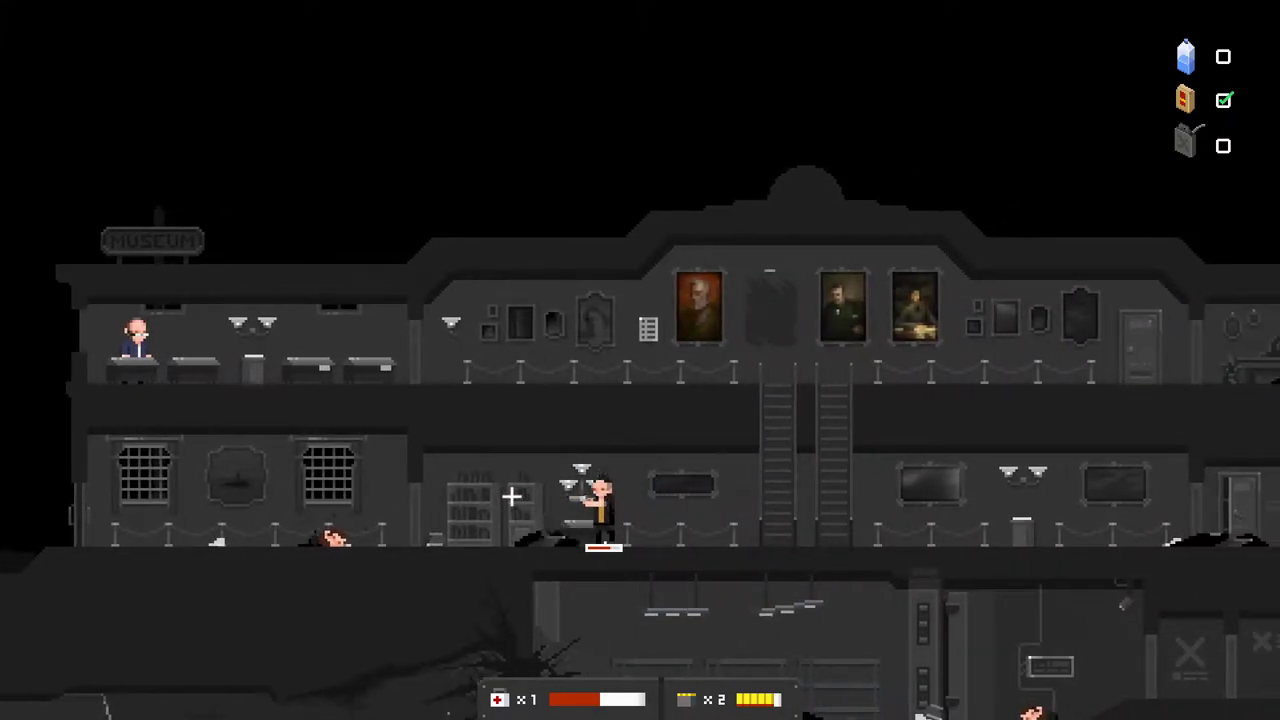
key(a)
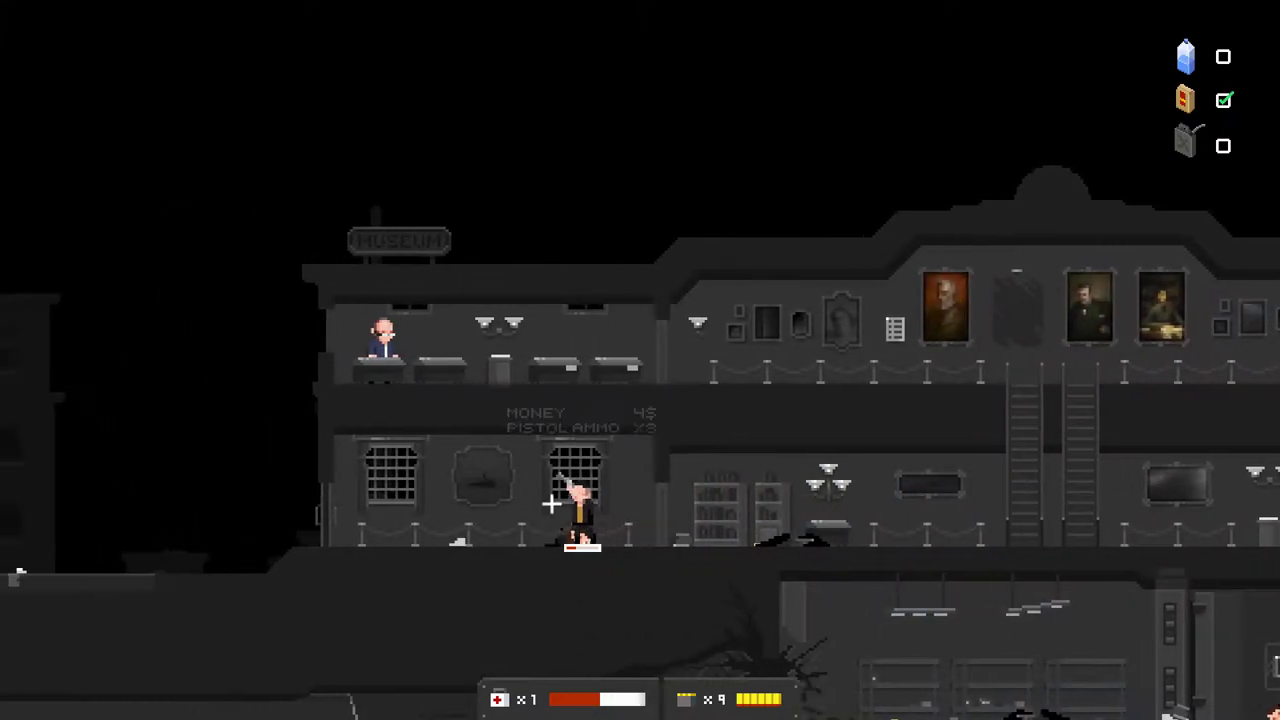
- Walk left through town, climb the ladder into a building and fire at the guard inside
key(a)
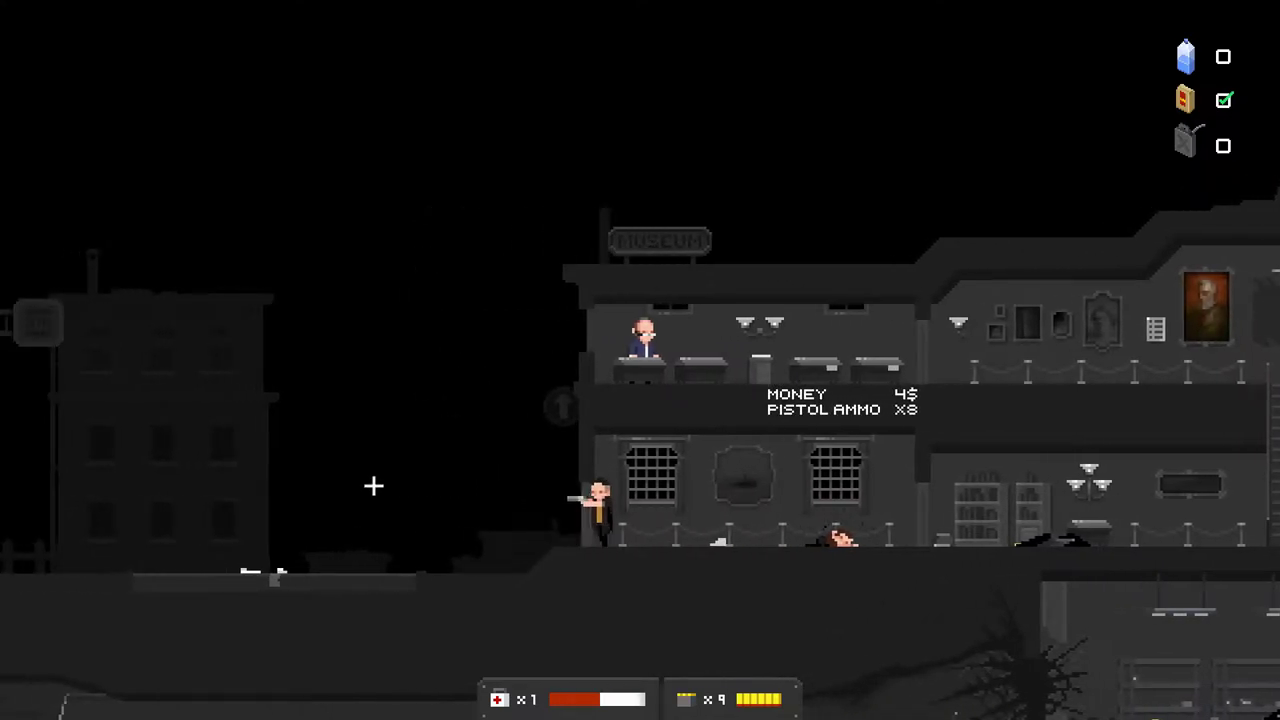
key(a)
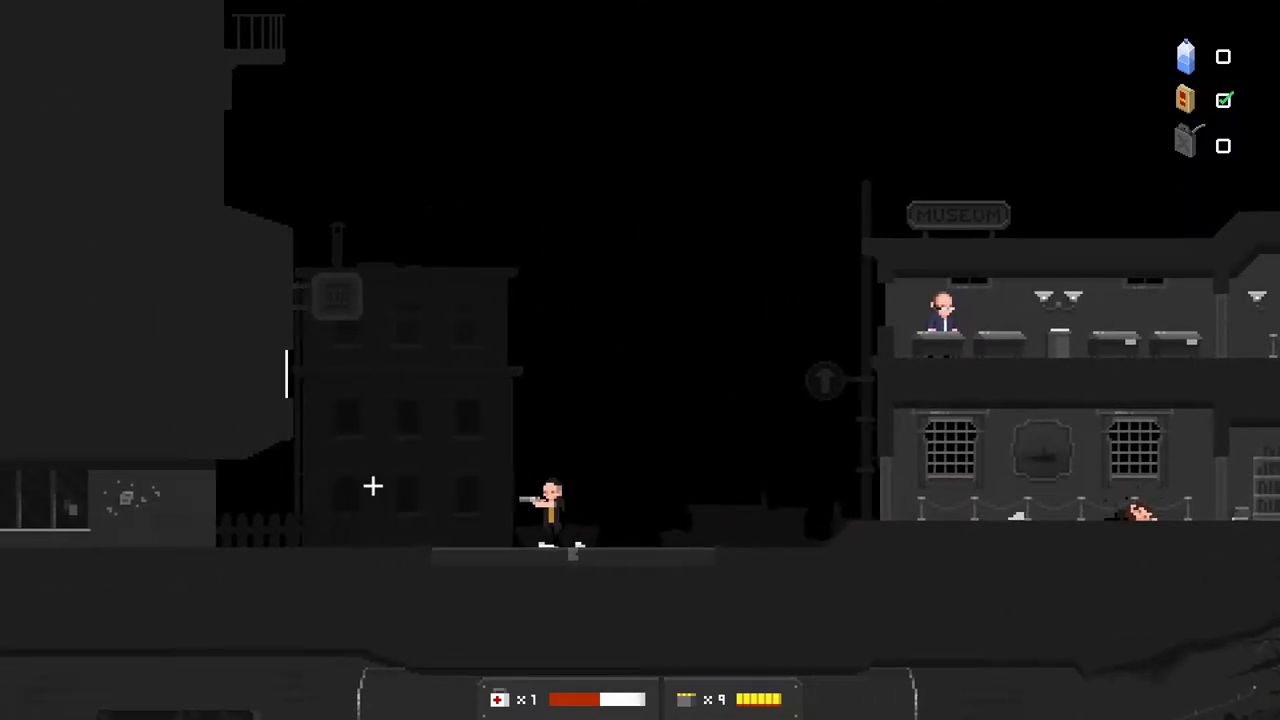
key(a)
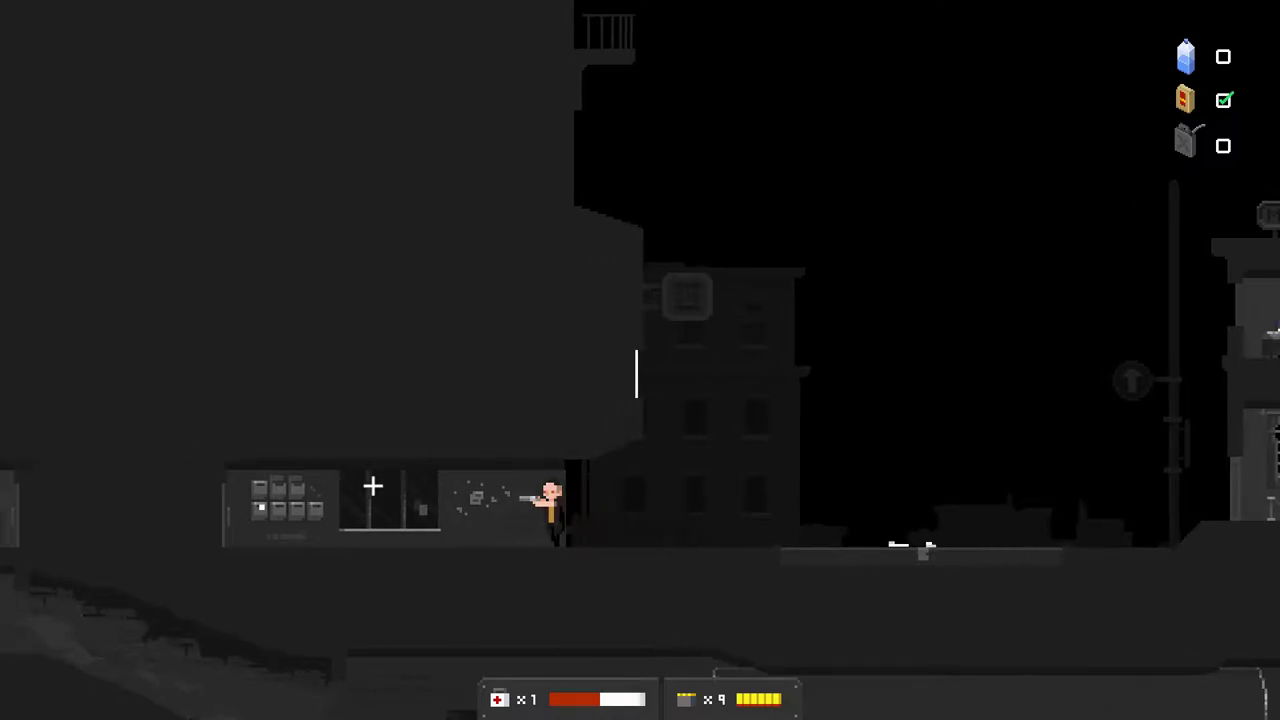
key(a)
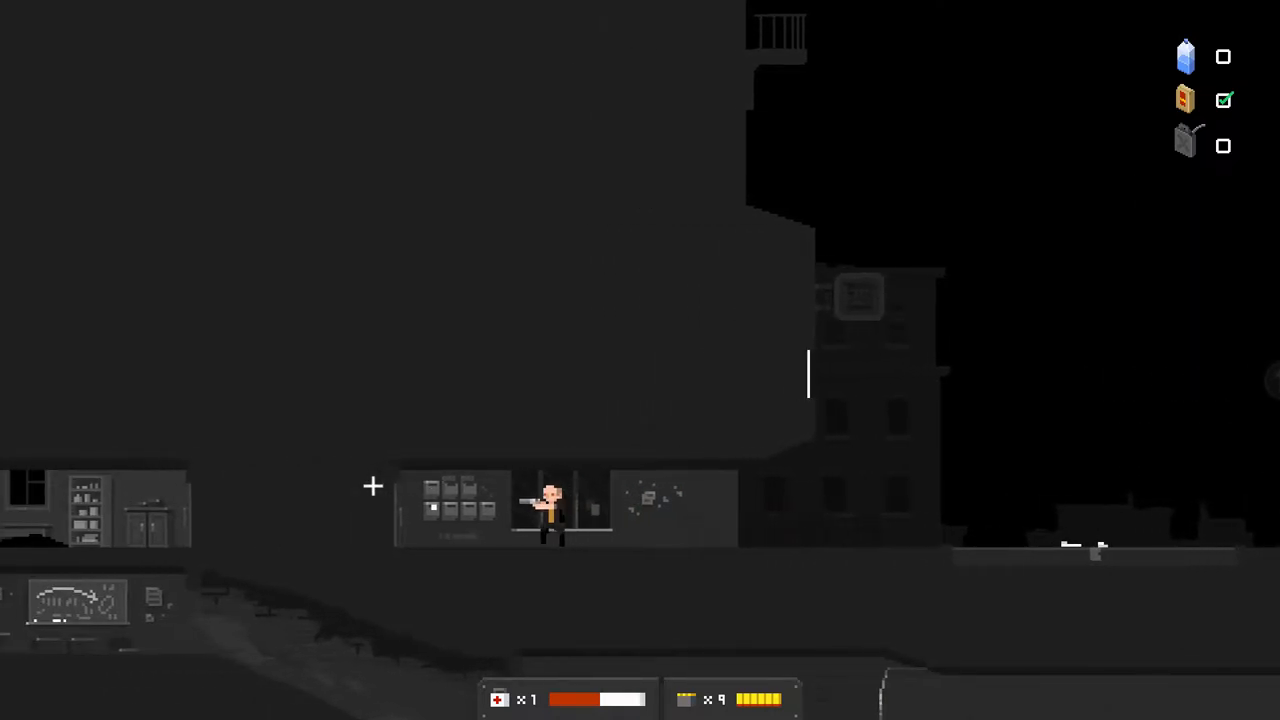
key(a)
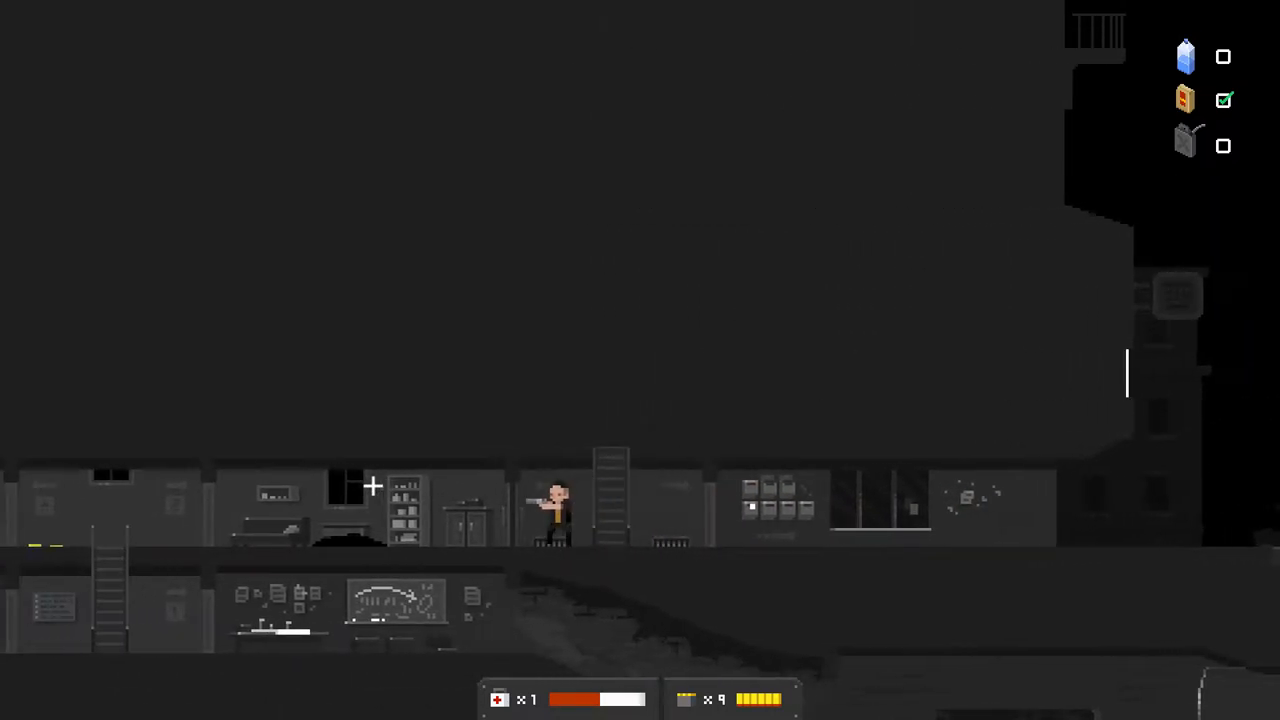
key(d)
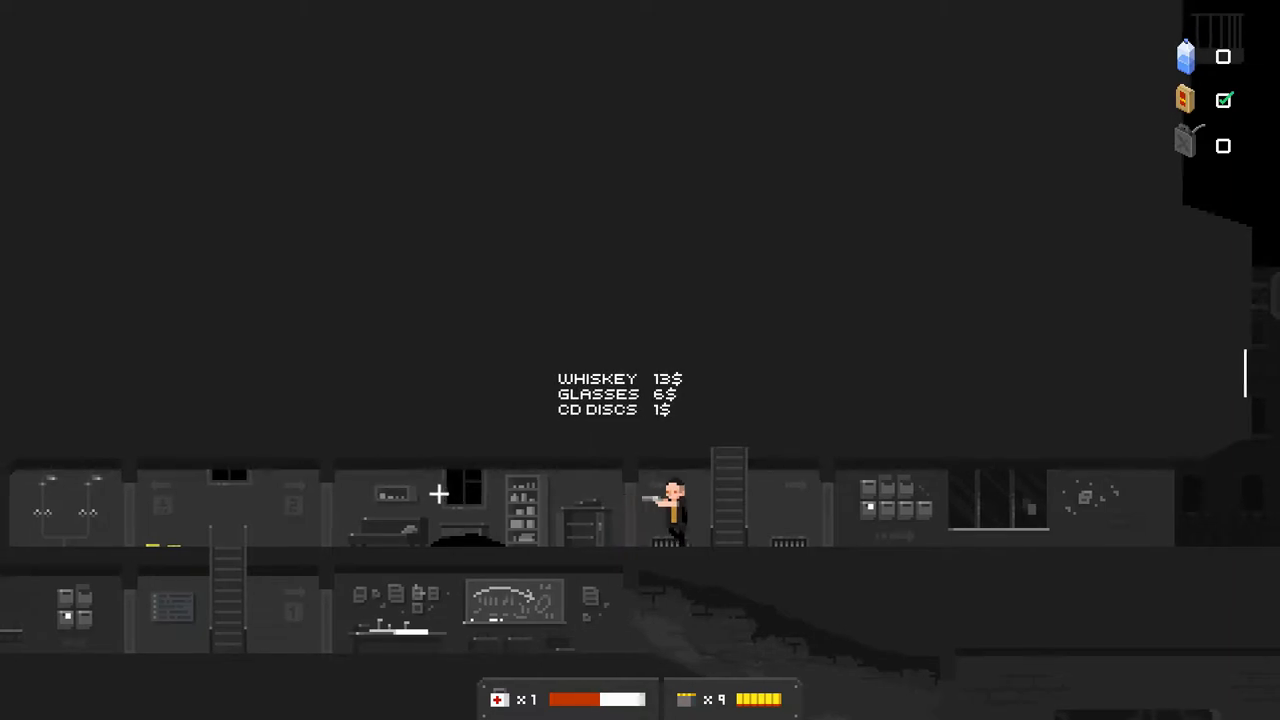
key(w)
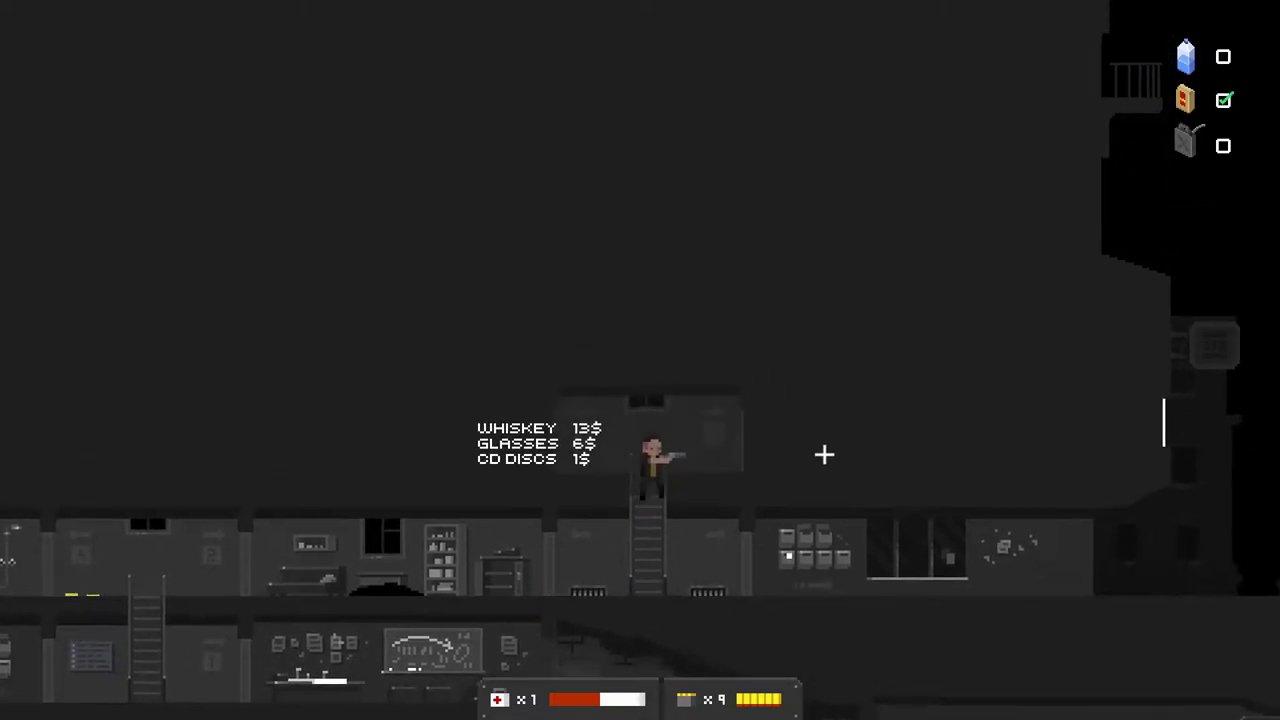
key(w)
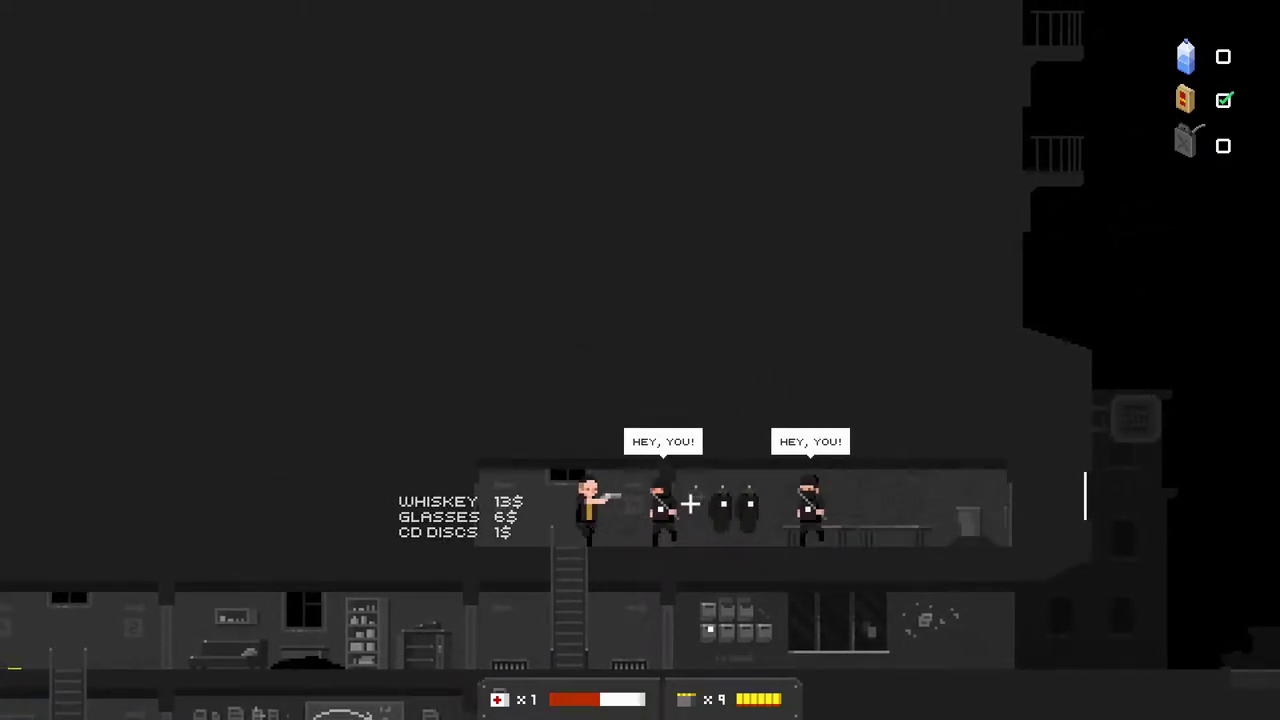
key(a)
click(660, 491)
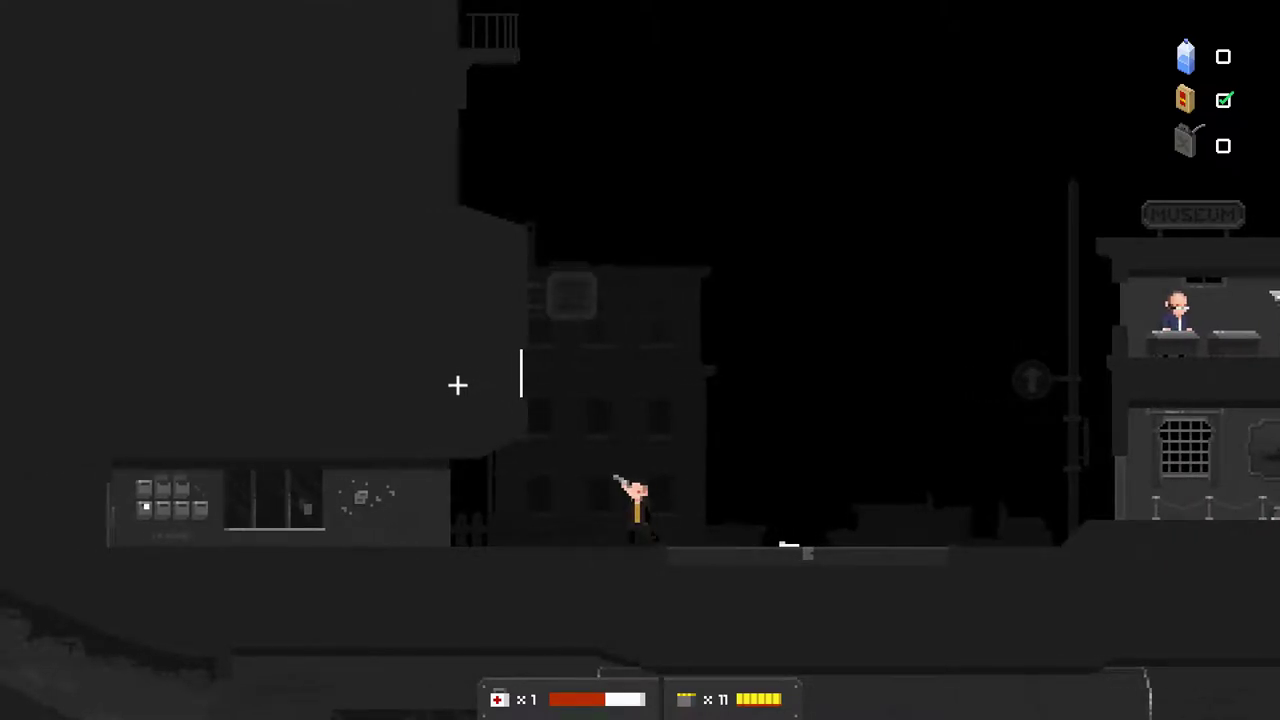
- Fire a shot, reload and walk left along the street to the ladder
key(d)
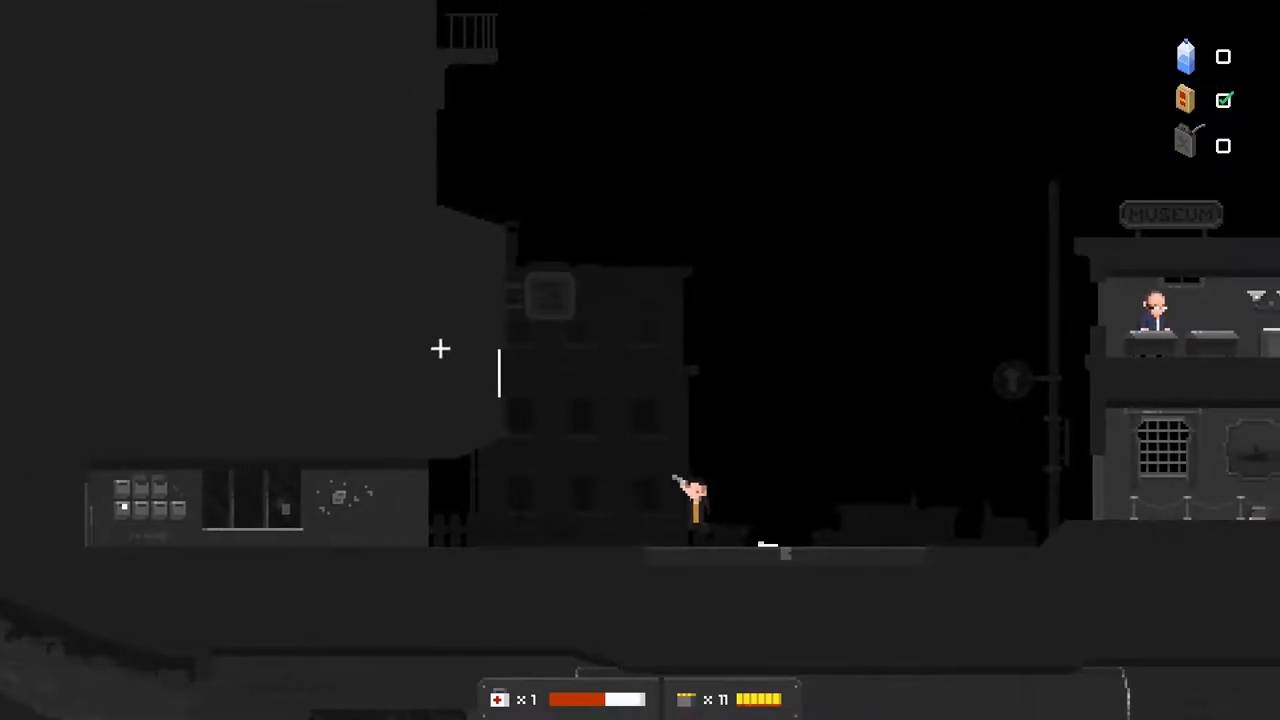
click(281, 351)
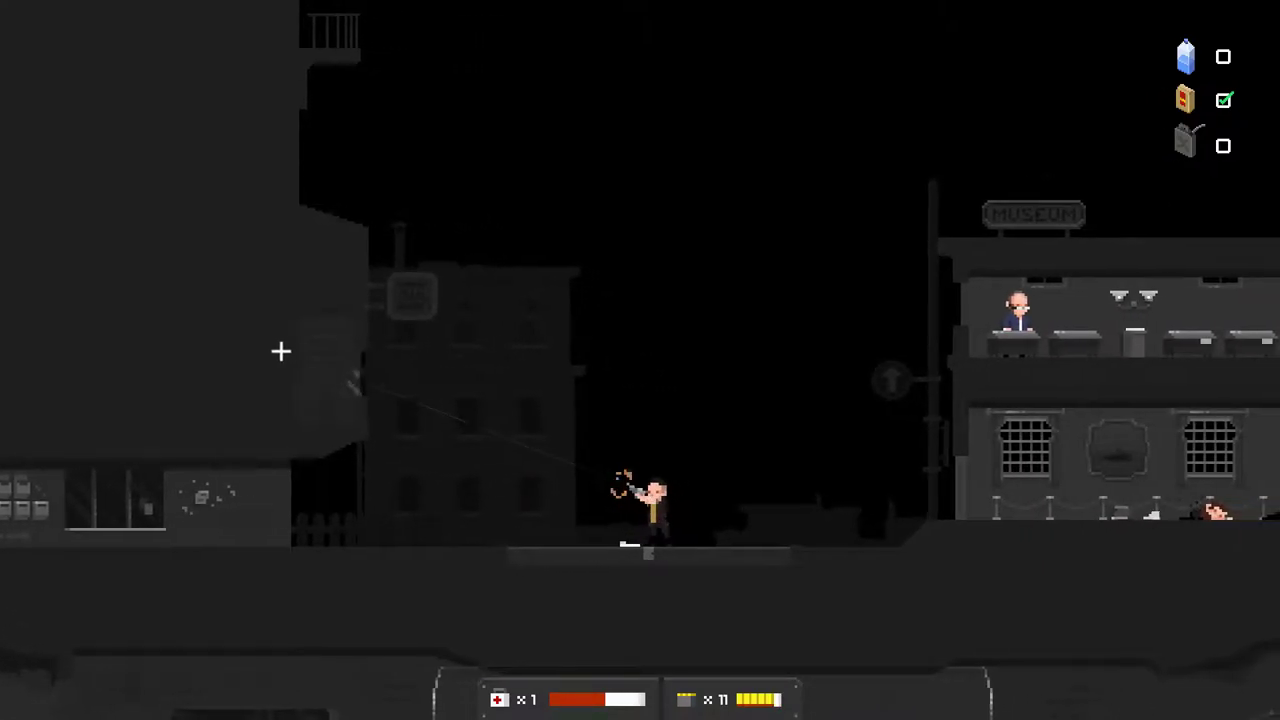
key(a)
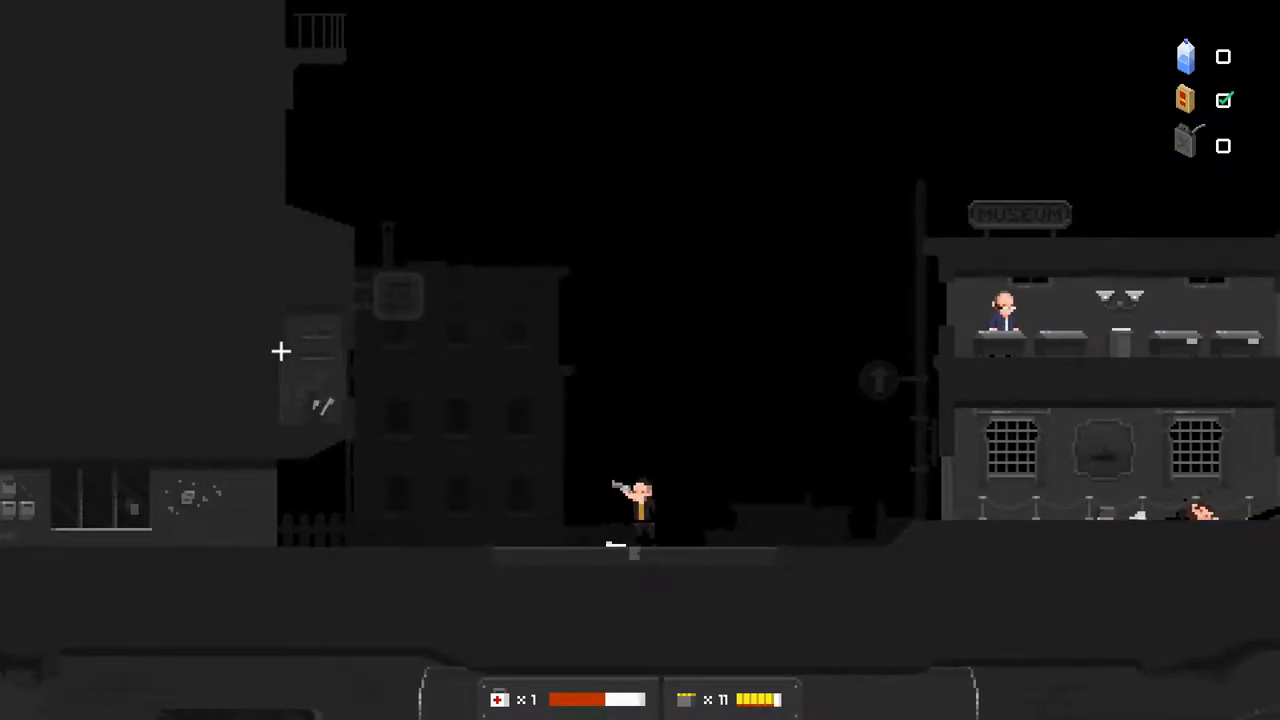
key(r)
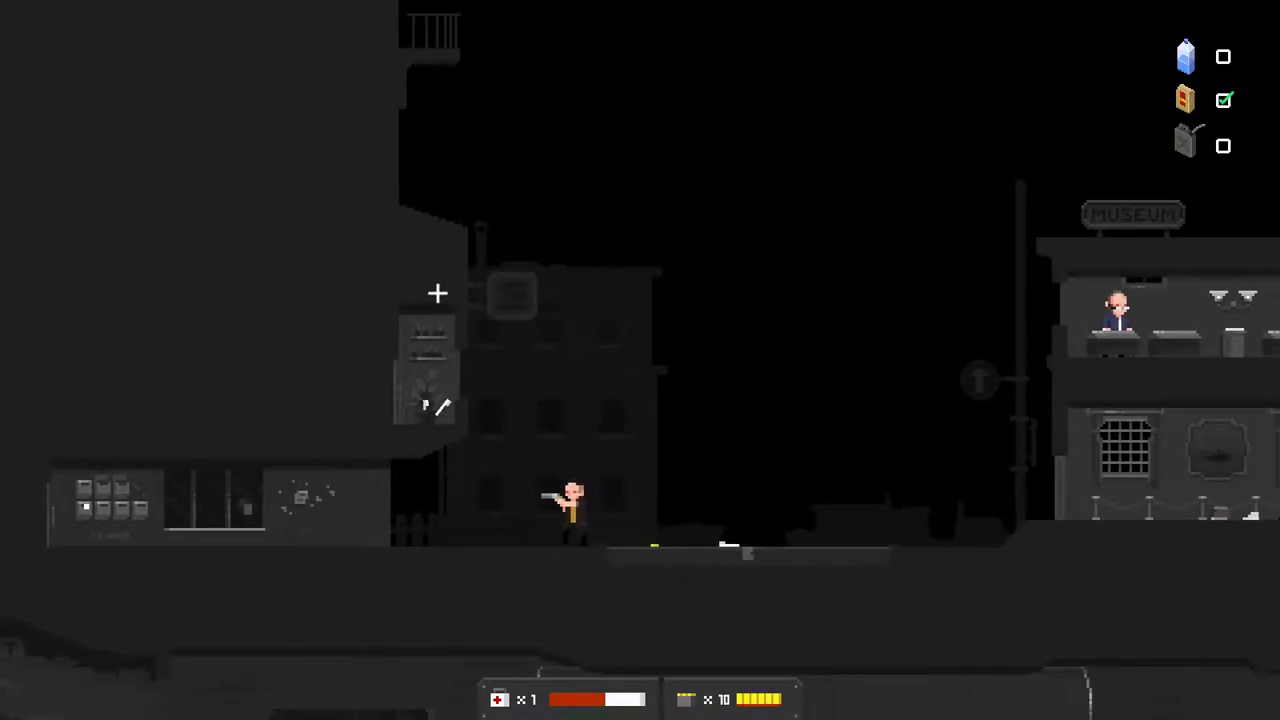
key(a)
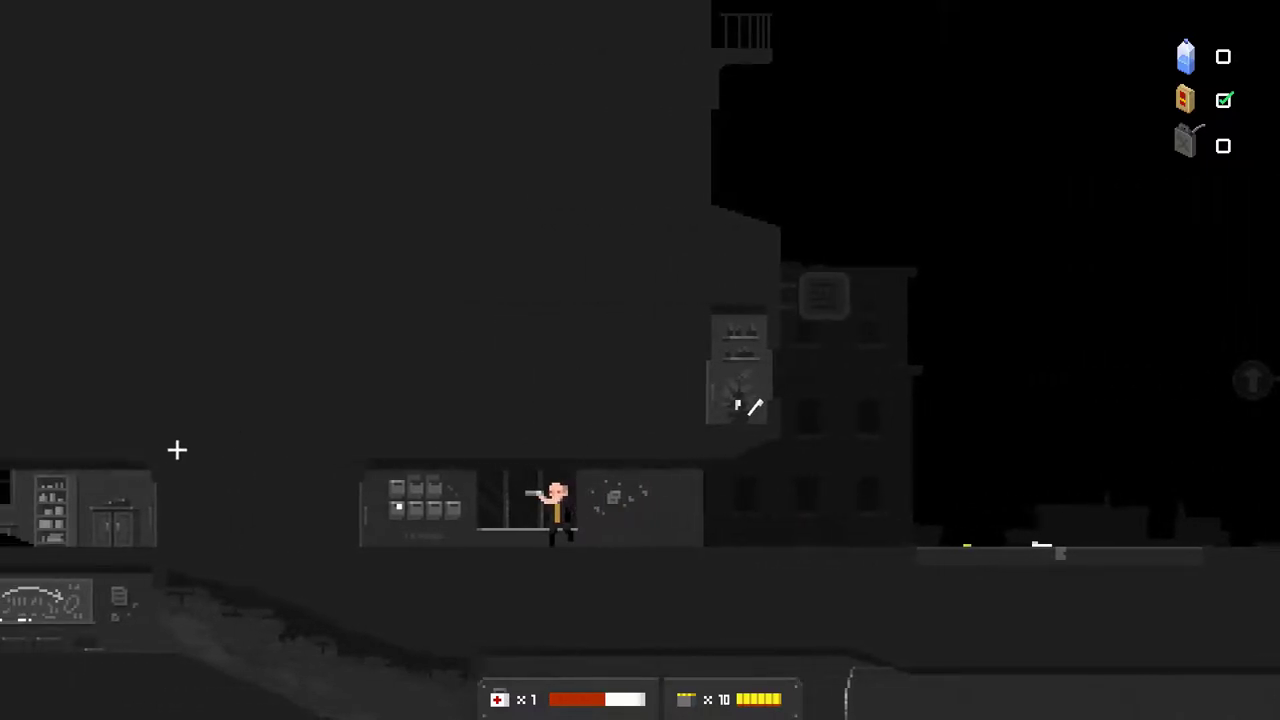
key(a)
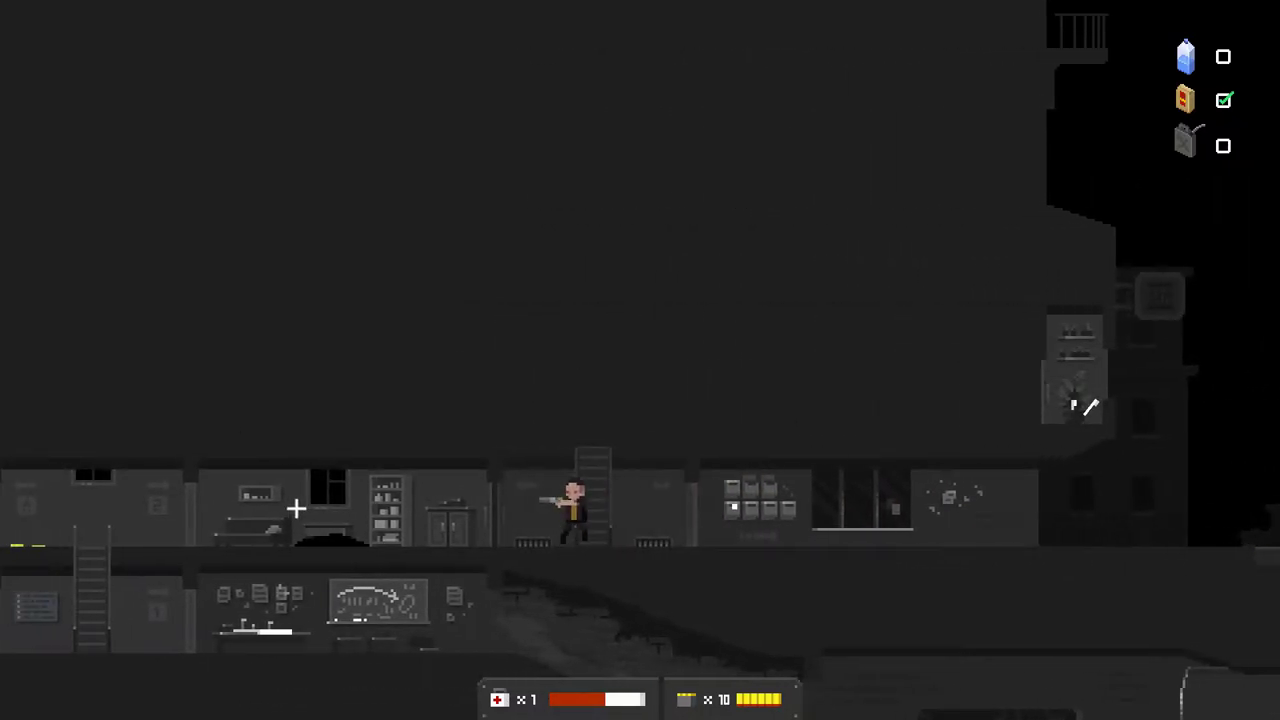
- Climb the ladders up to the top floor room holding the two armed men
key(a)
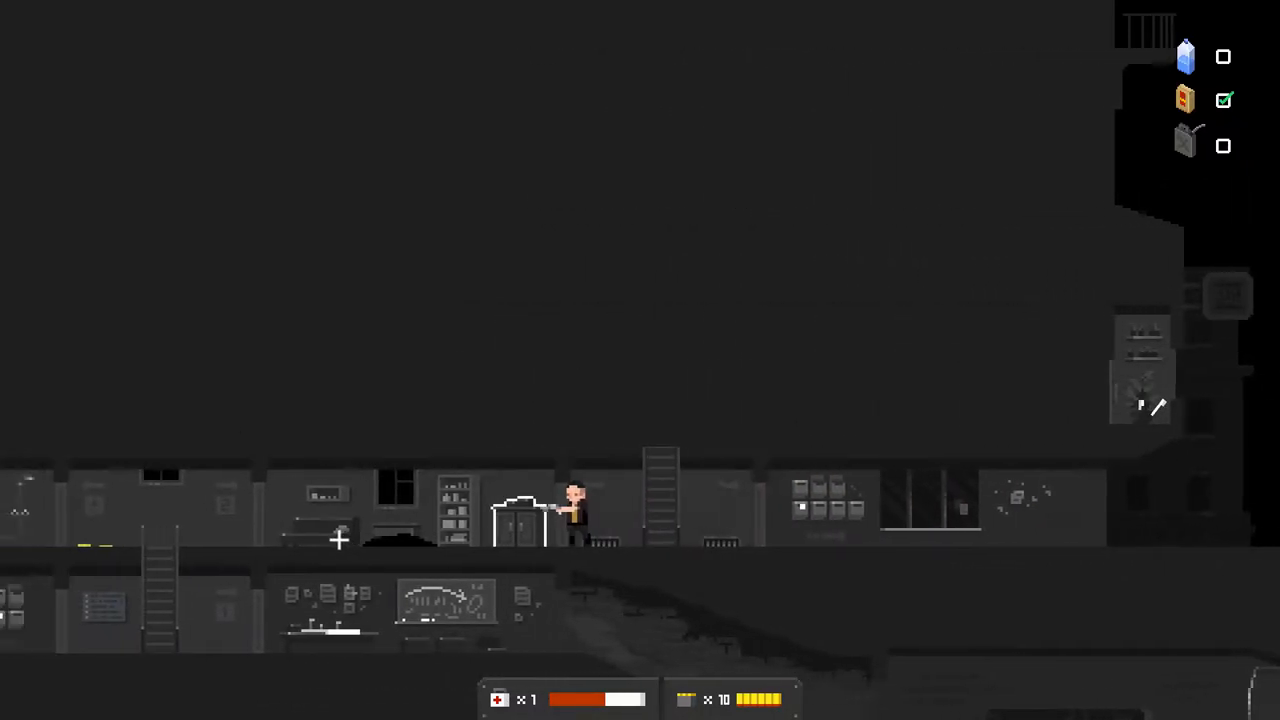
key(d)
key(w)
key(a)
key(d)
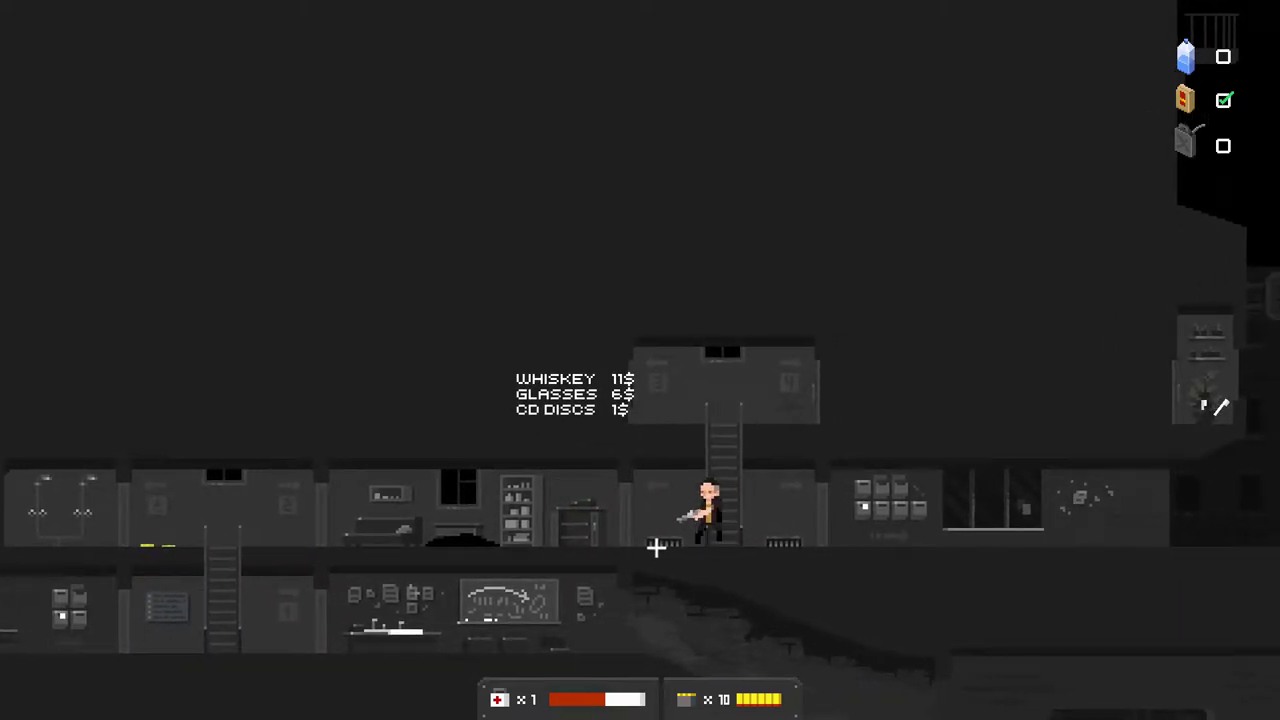
key(w)
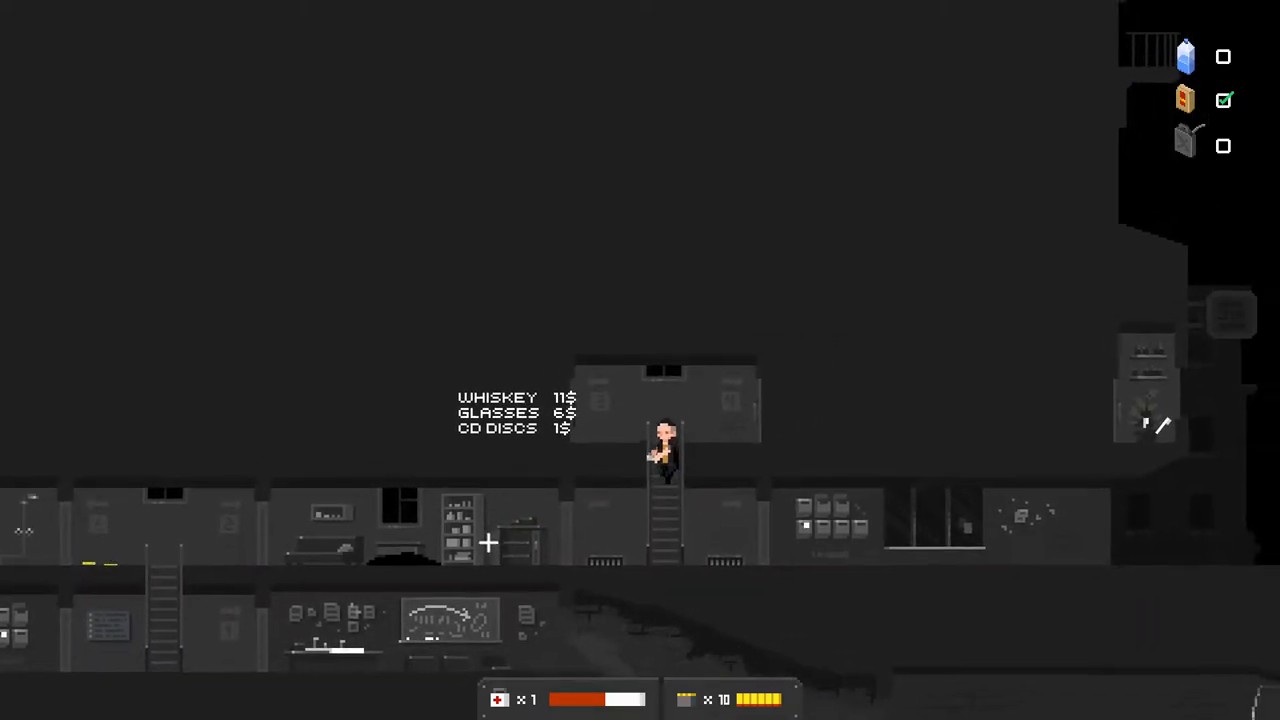
key(a)
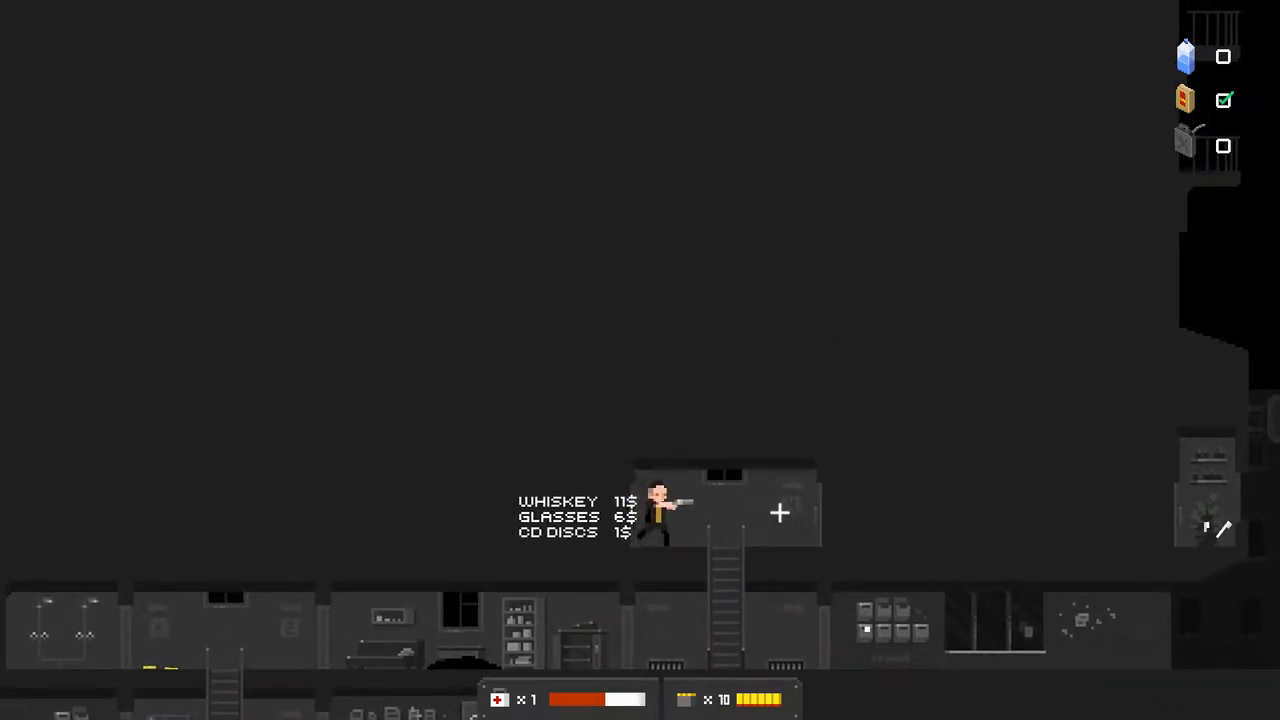
key(d)
key(a)
key(d)
key(d)
key(a)
- Kill both armed men, reload the pistol and check the far end of the room
click(738, 486)
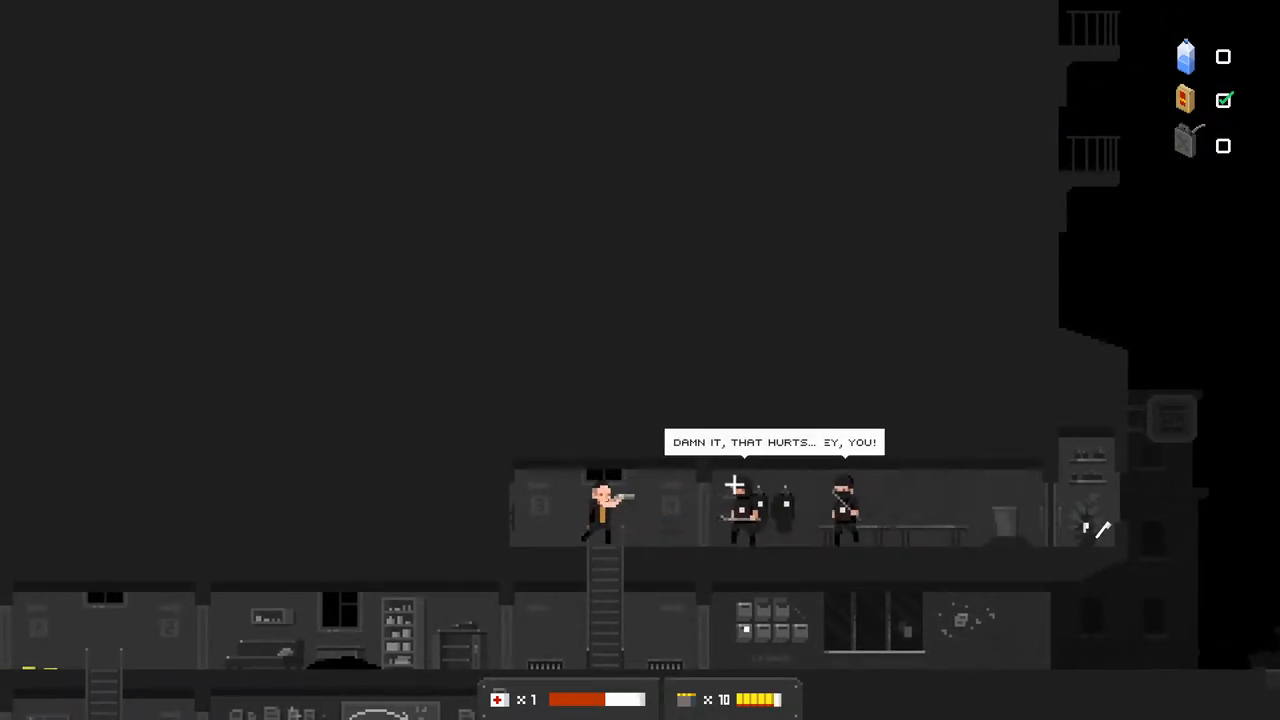
key(a)
click(737, 490)
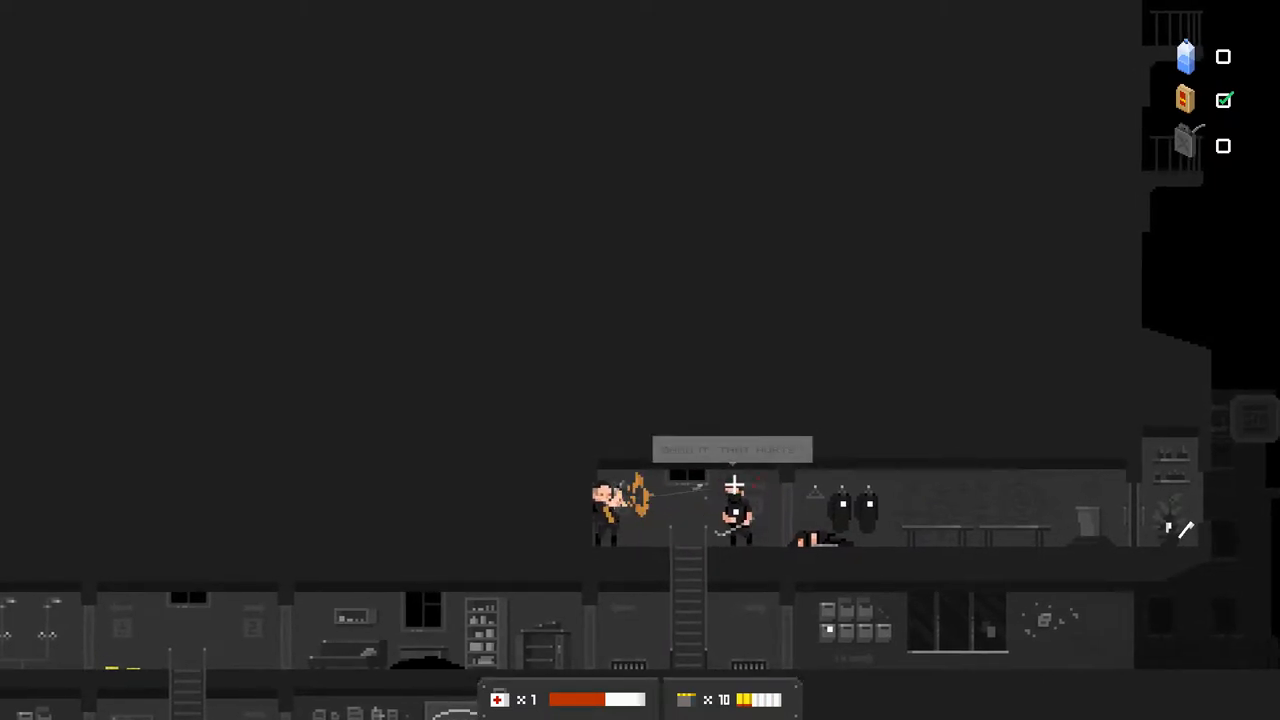
key(r)
key(d)
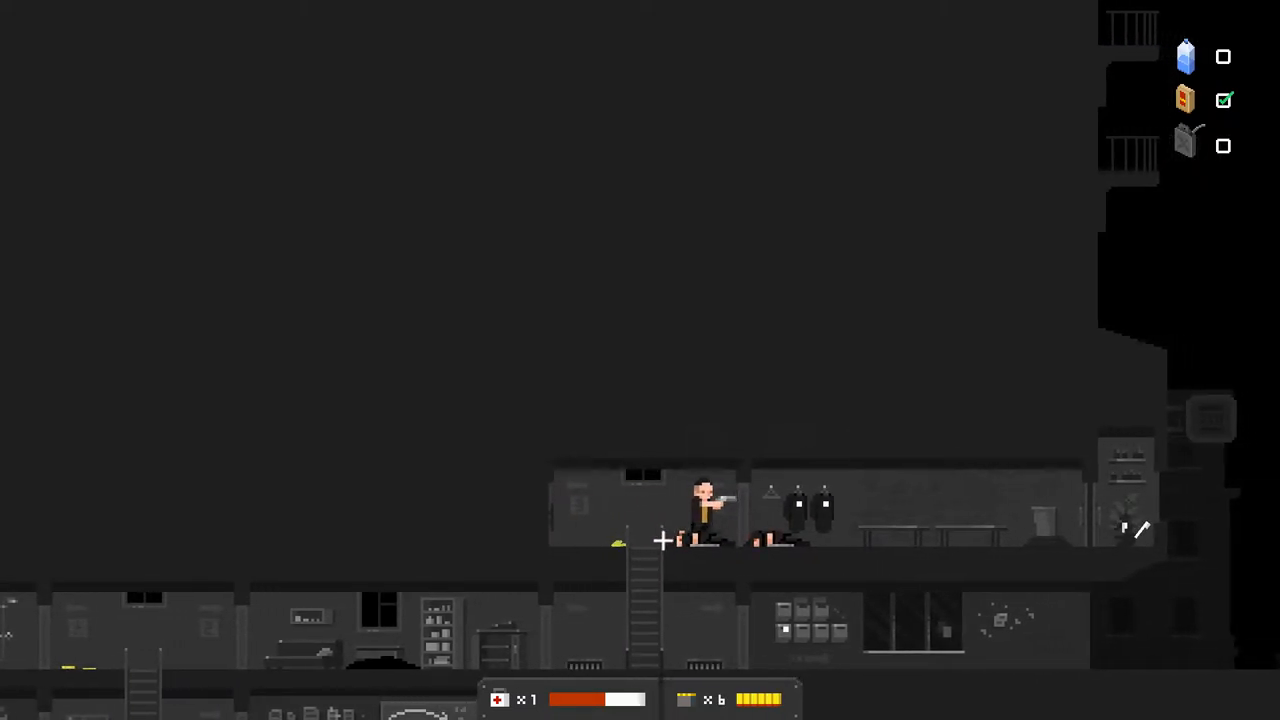
key(d)
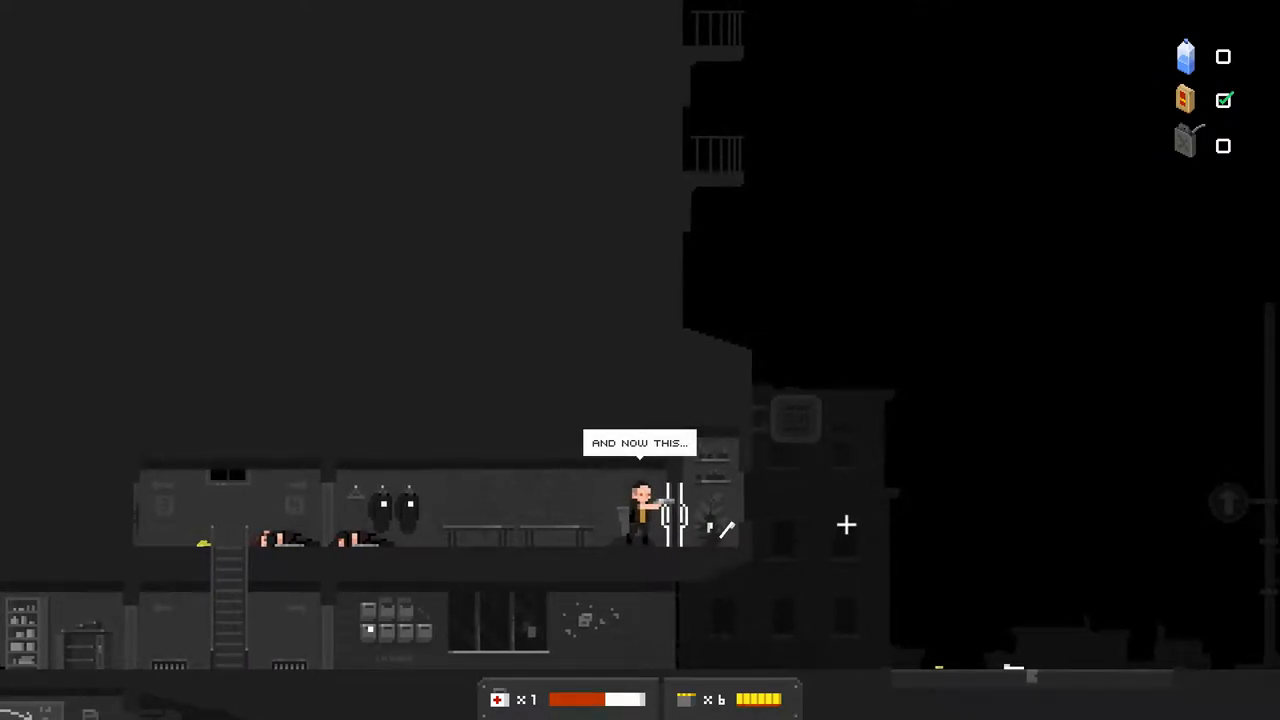
- Return to the ladder, climb down through the floors and take the stairs to the street
key(a)
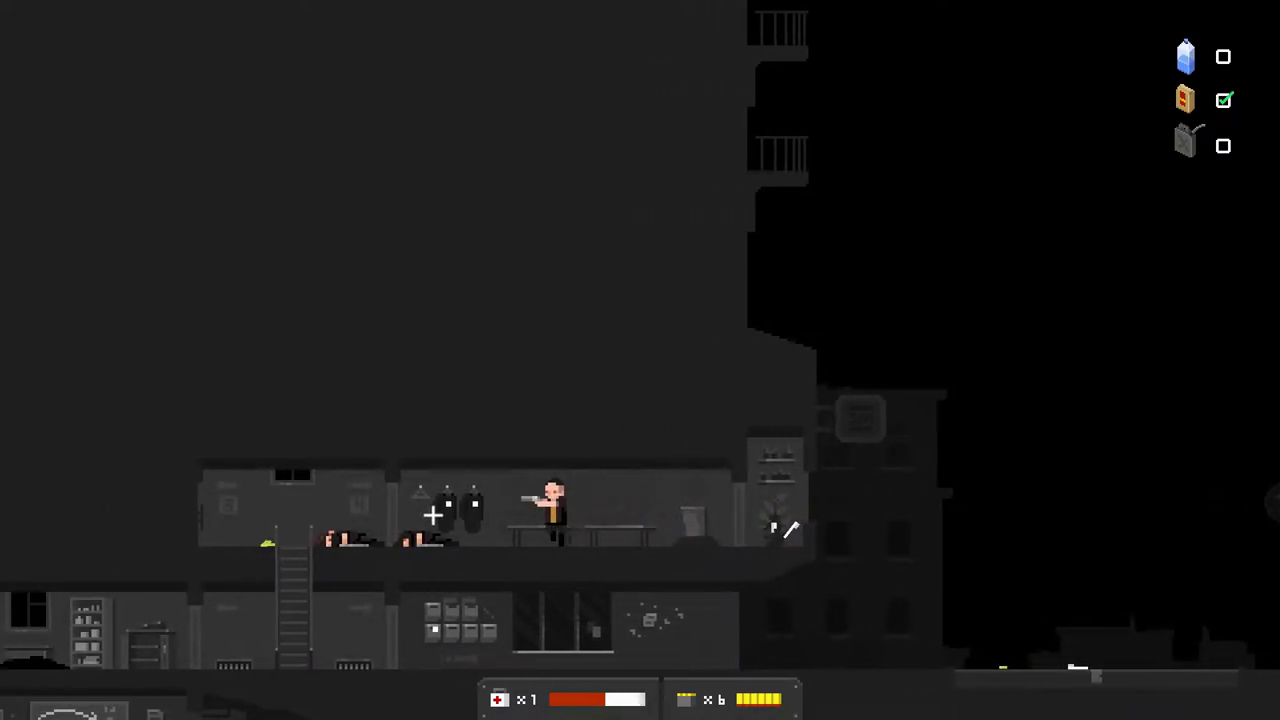
key(a)
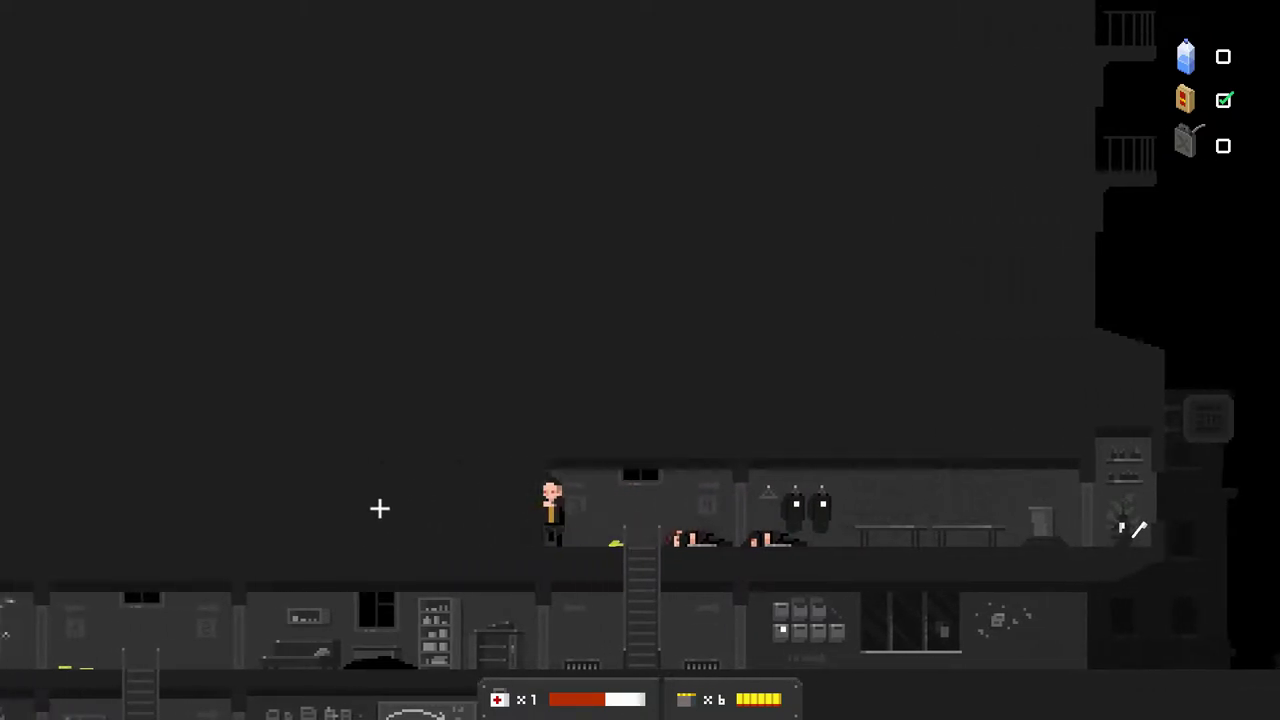
key(d)
key(s)
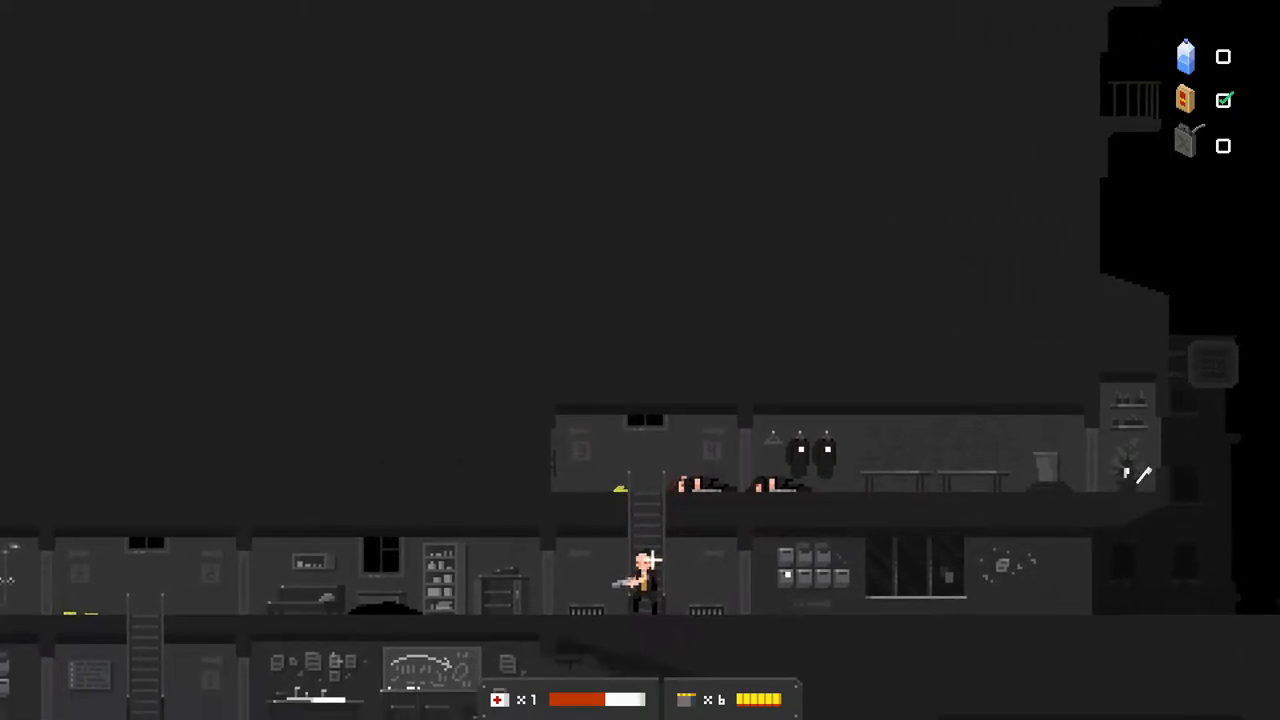
key(a)
key(a)
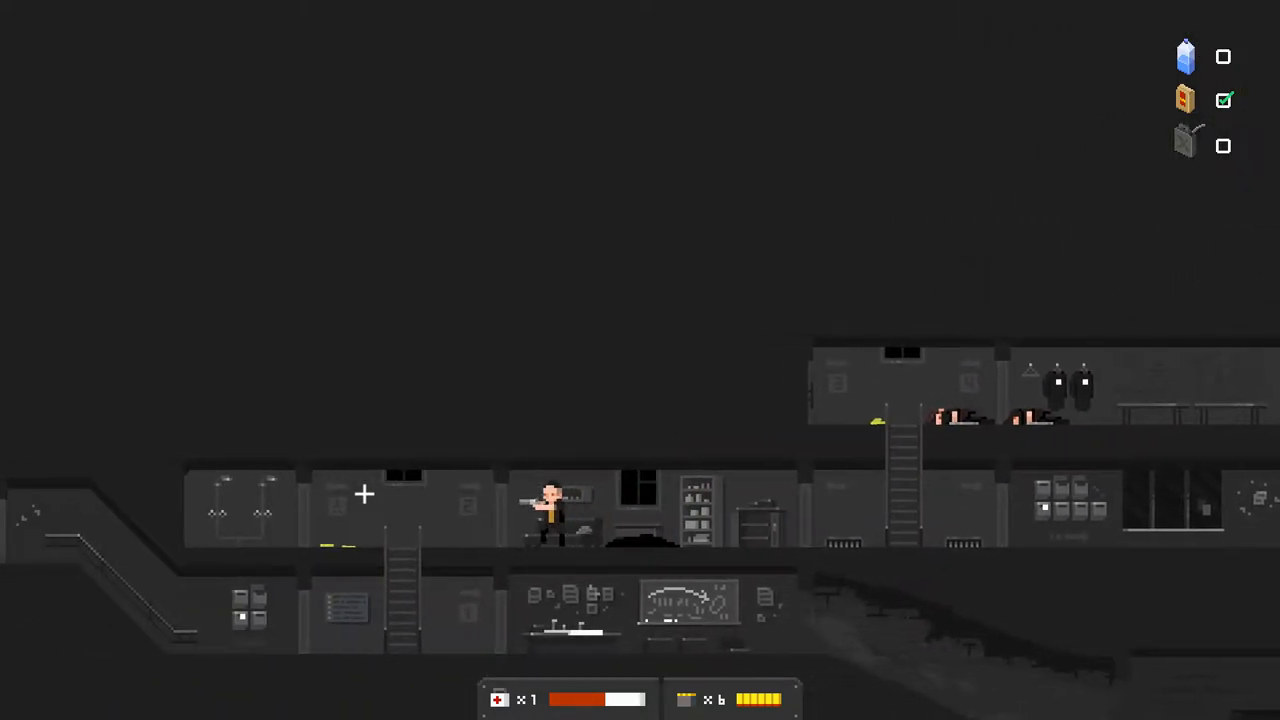
key(s)
key(a)
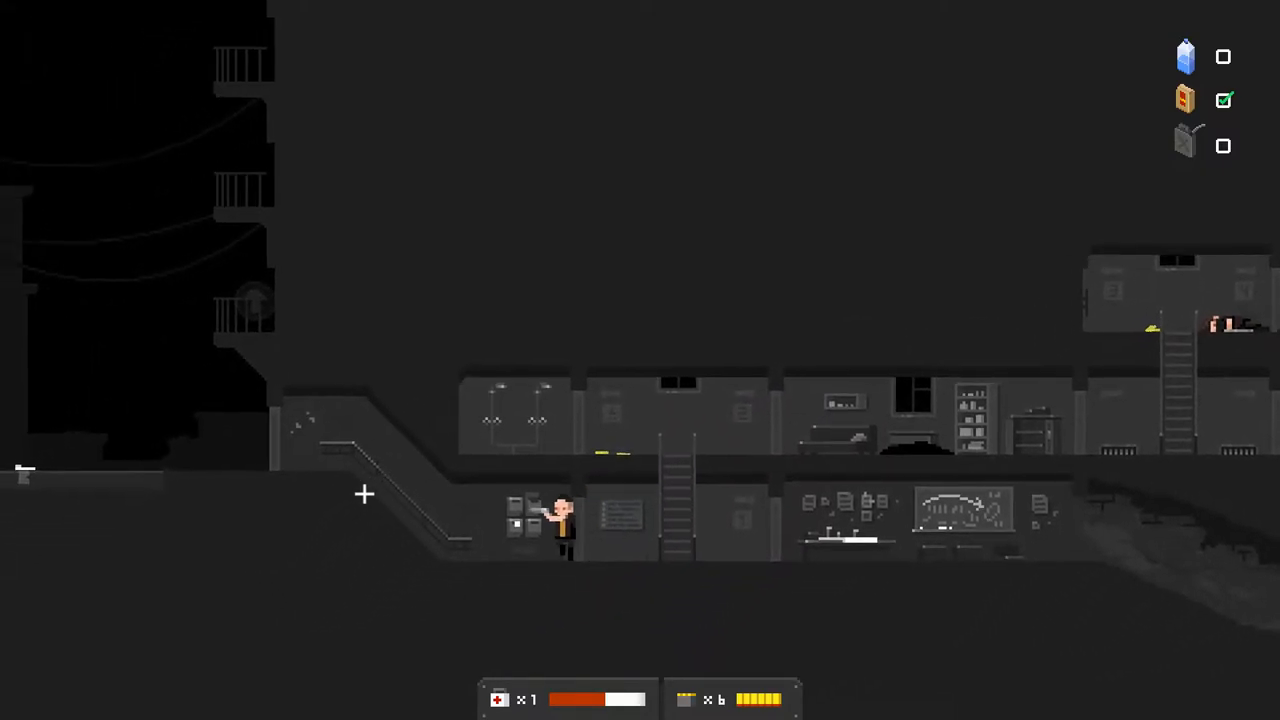
key(a)
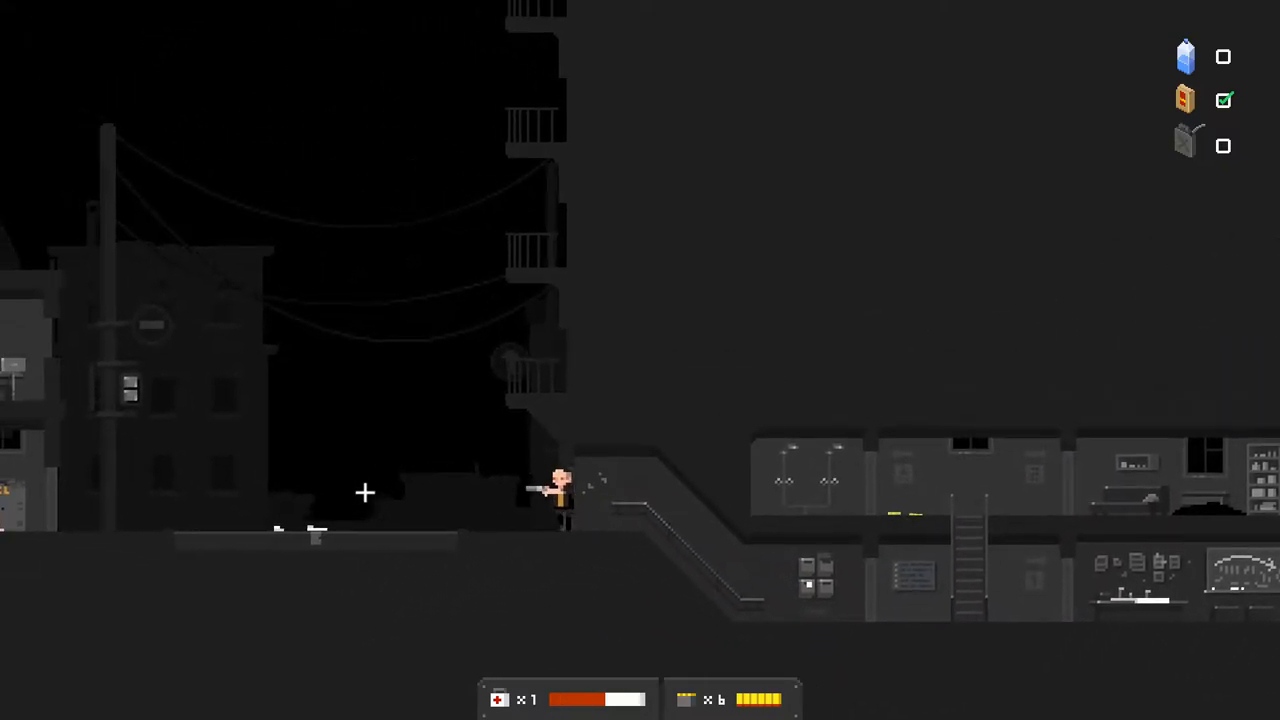
- Walk left along the street past the laundromat to the car and look around it
key(a)
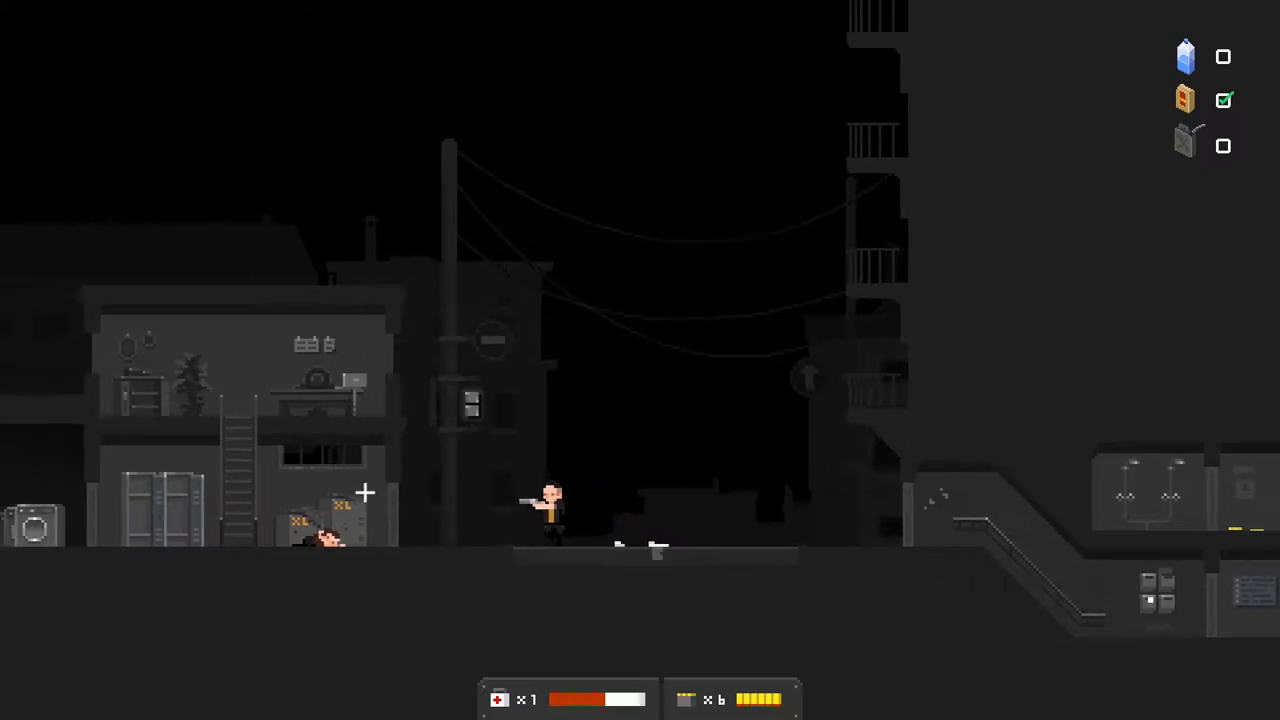
key(a)
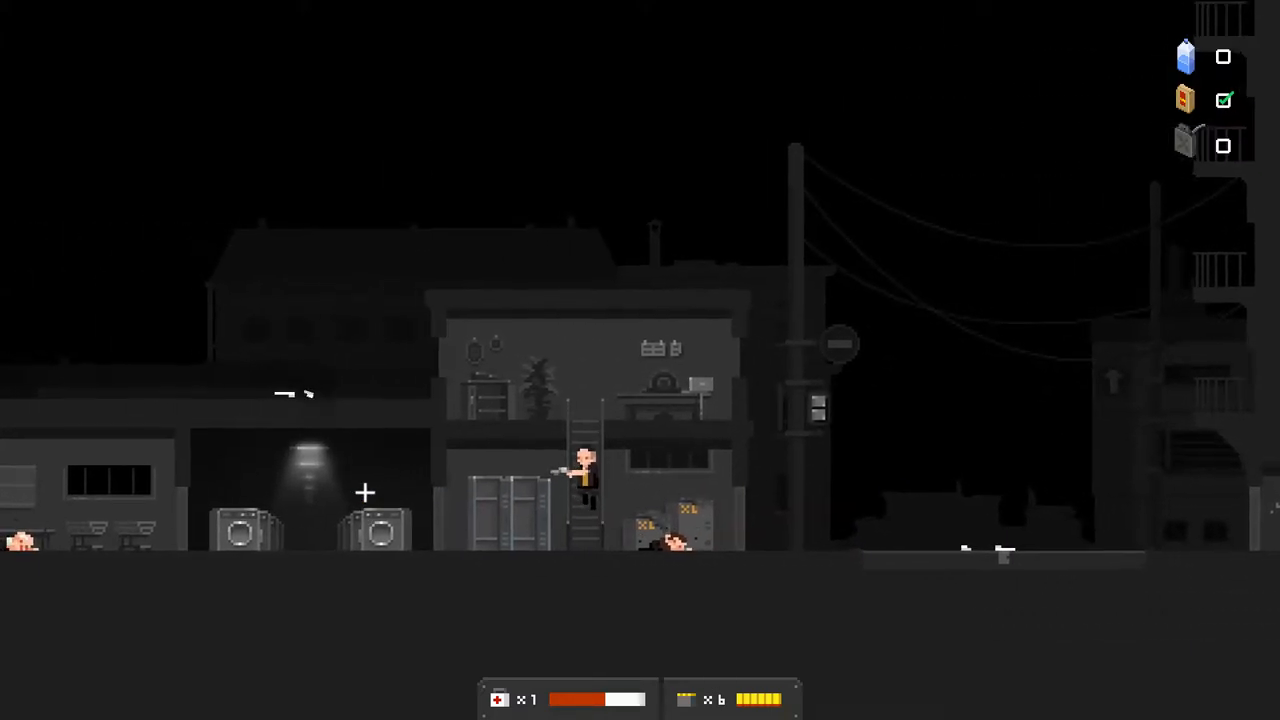
key(a)
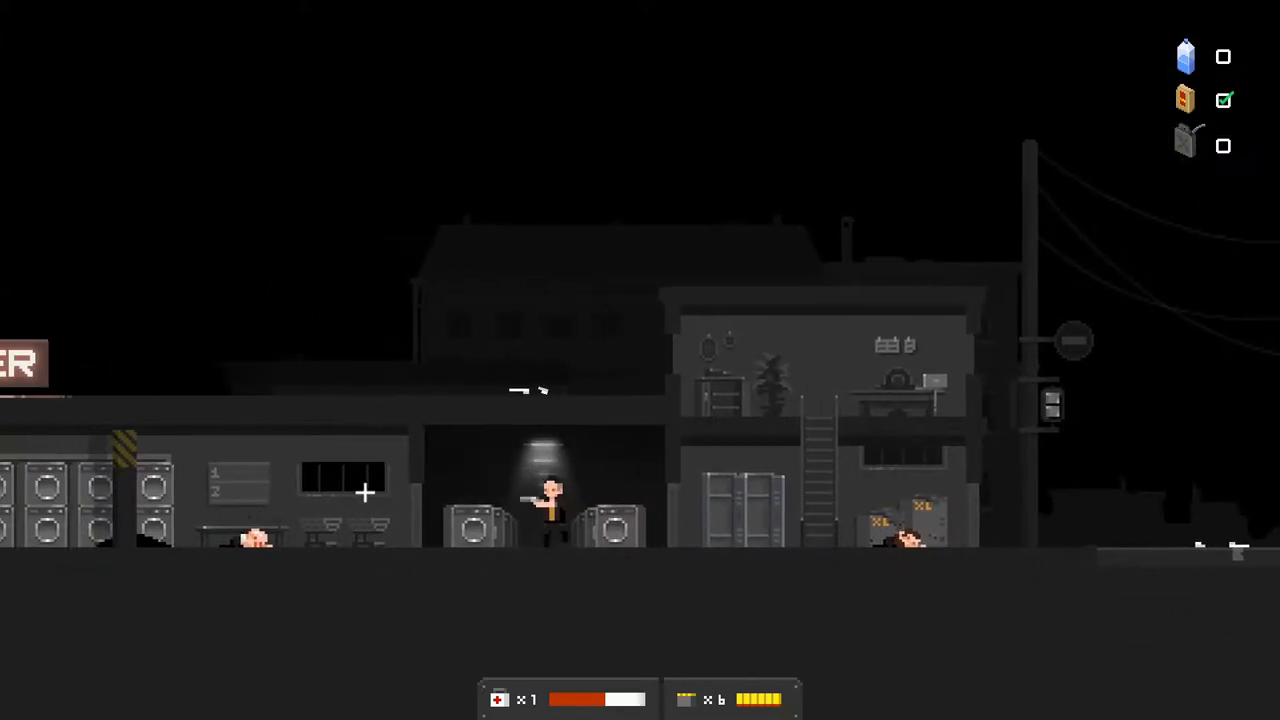
key(a)
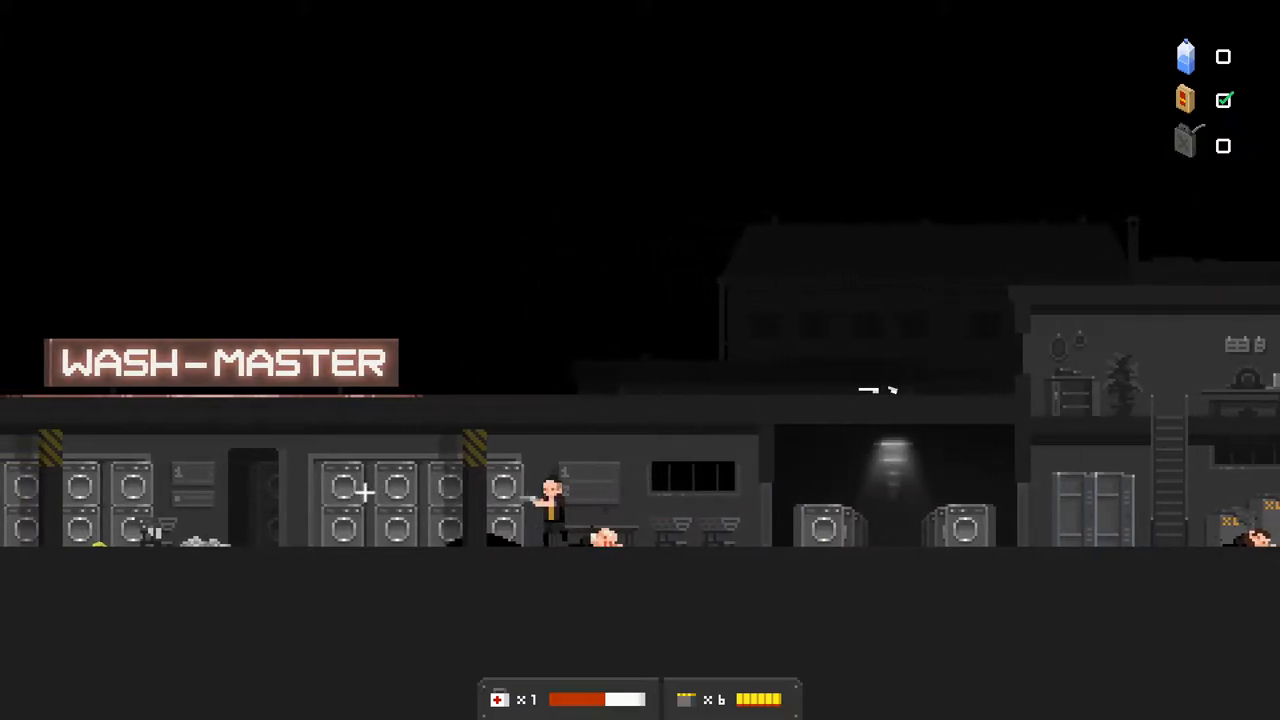
key(a)
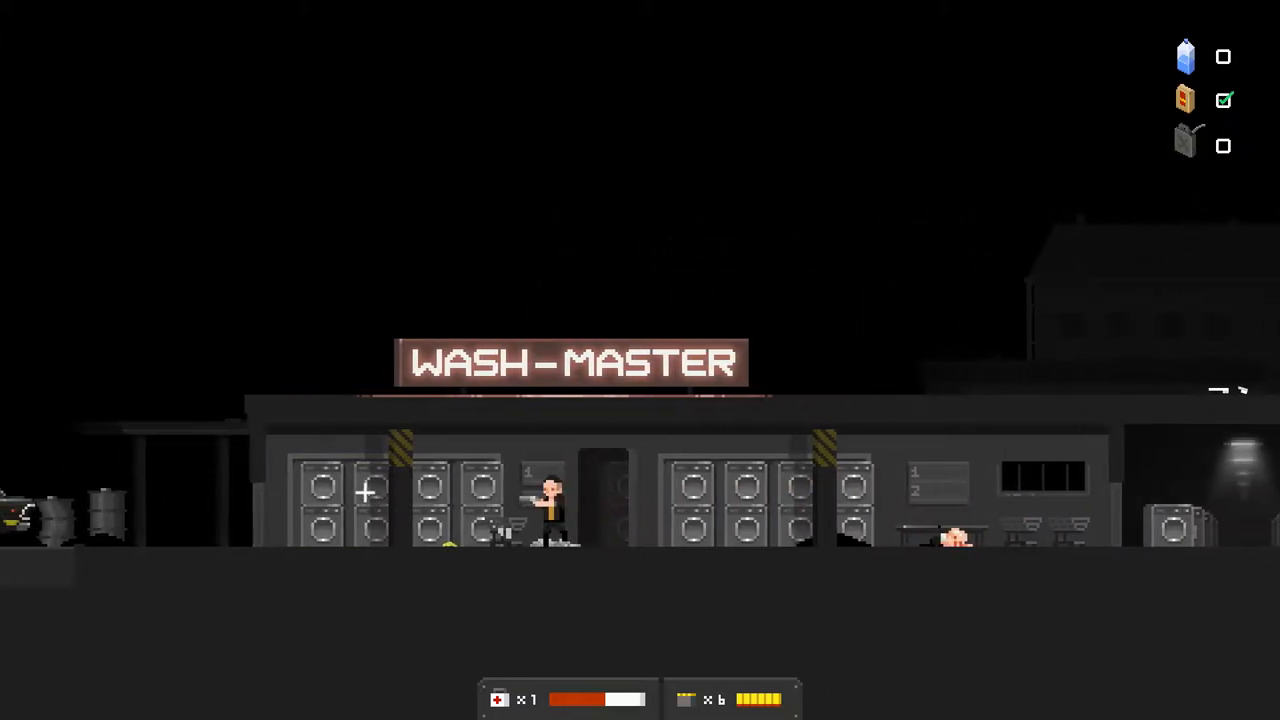
key(a)
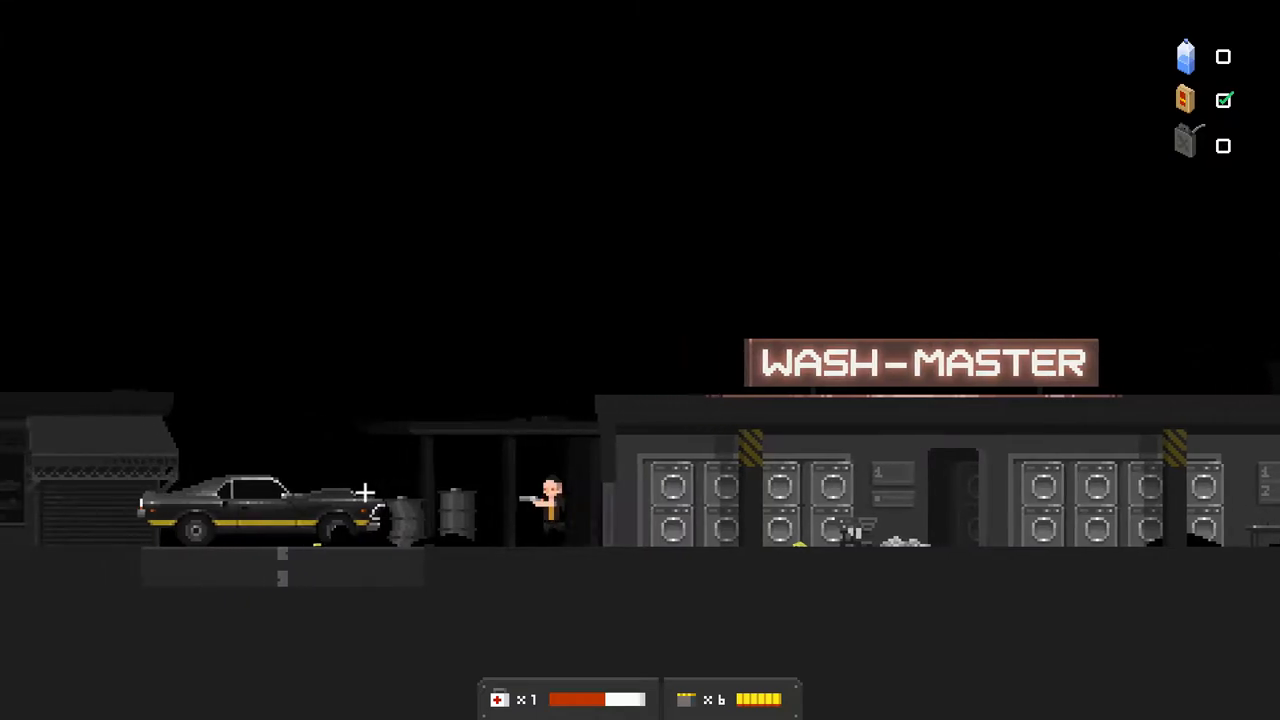
key(a)
key(d)
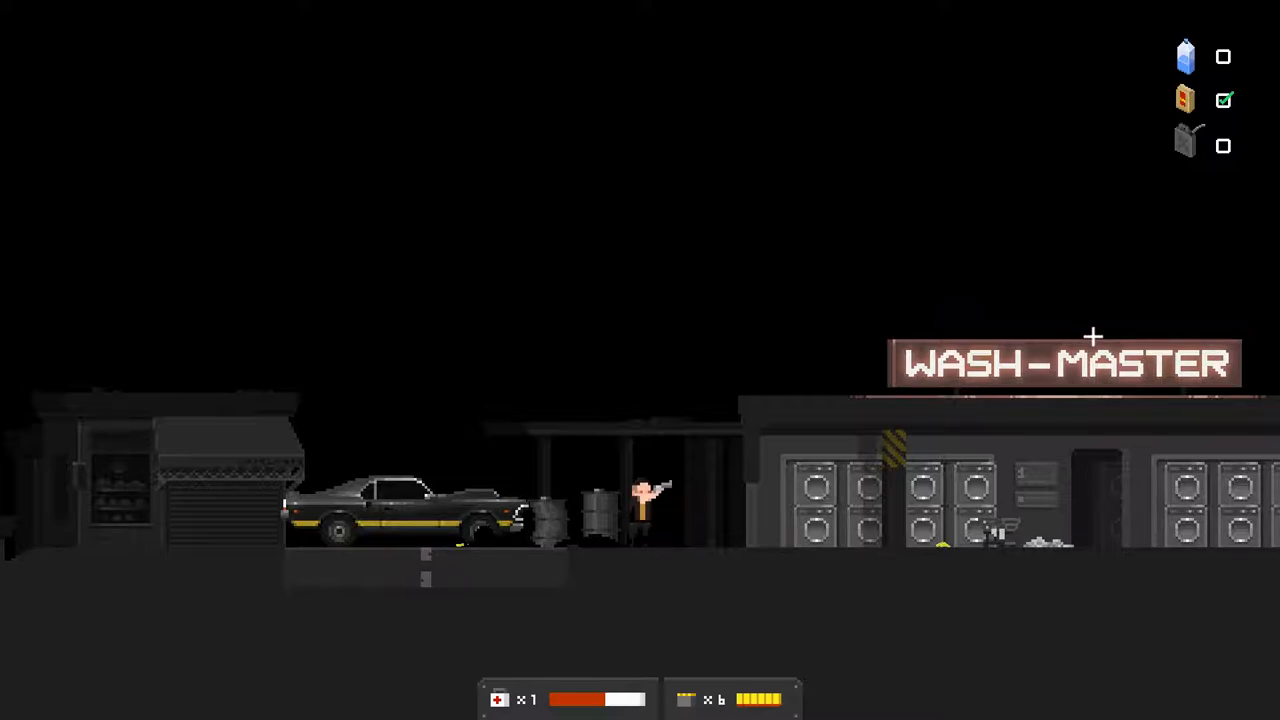
key(d)
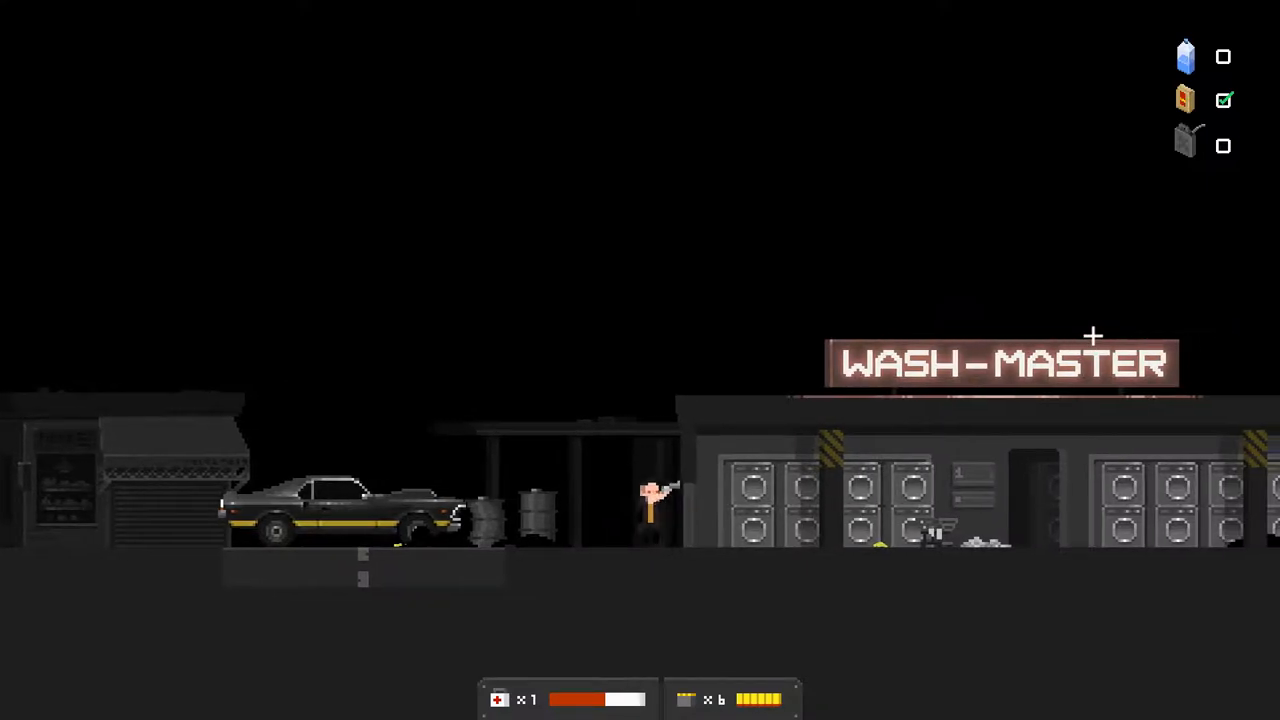
key(d)
key(a)
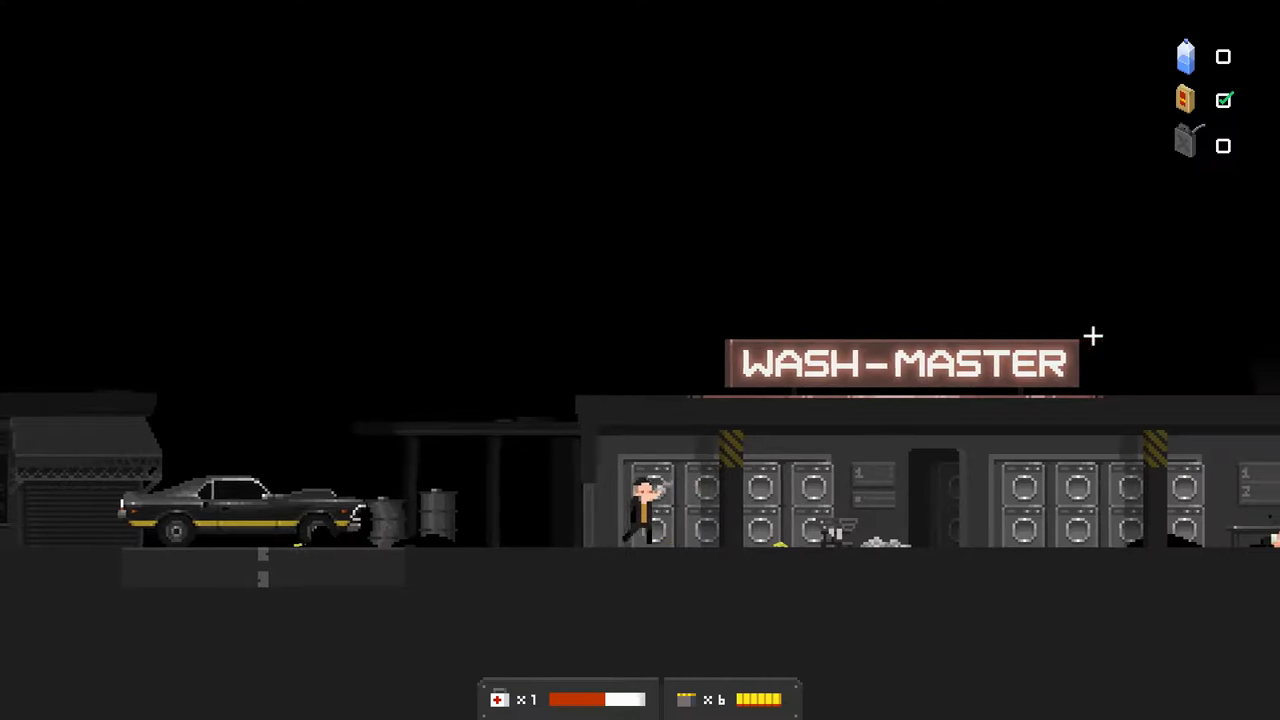
- Continue left past the buildings, drop down the shaft and reach the ladder underground
key(a)
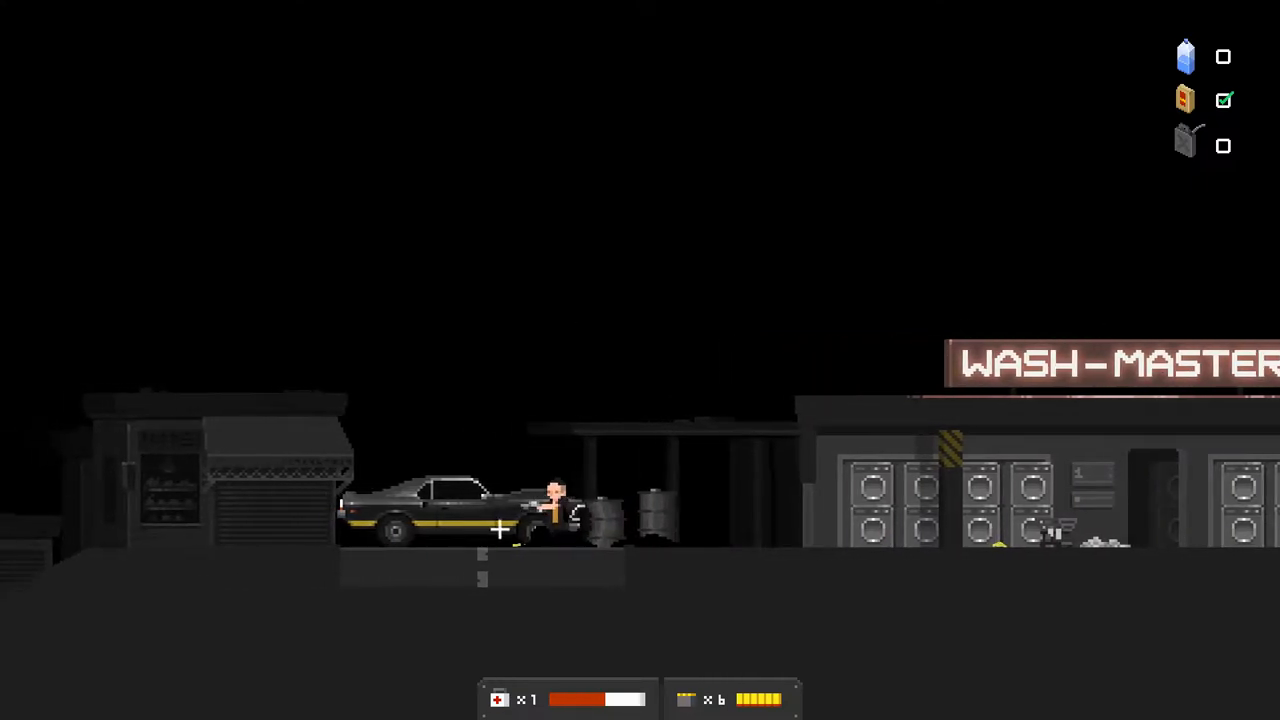
key(a)
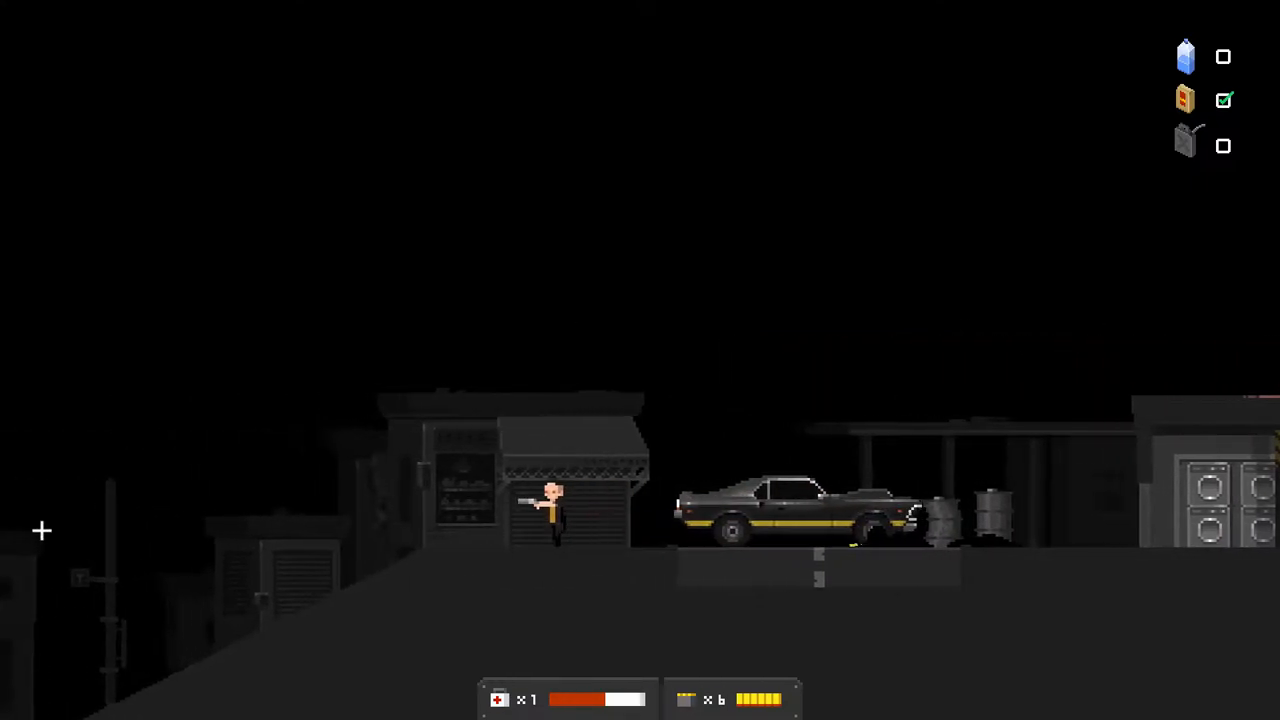
key(a)
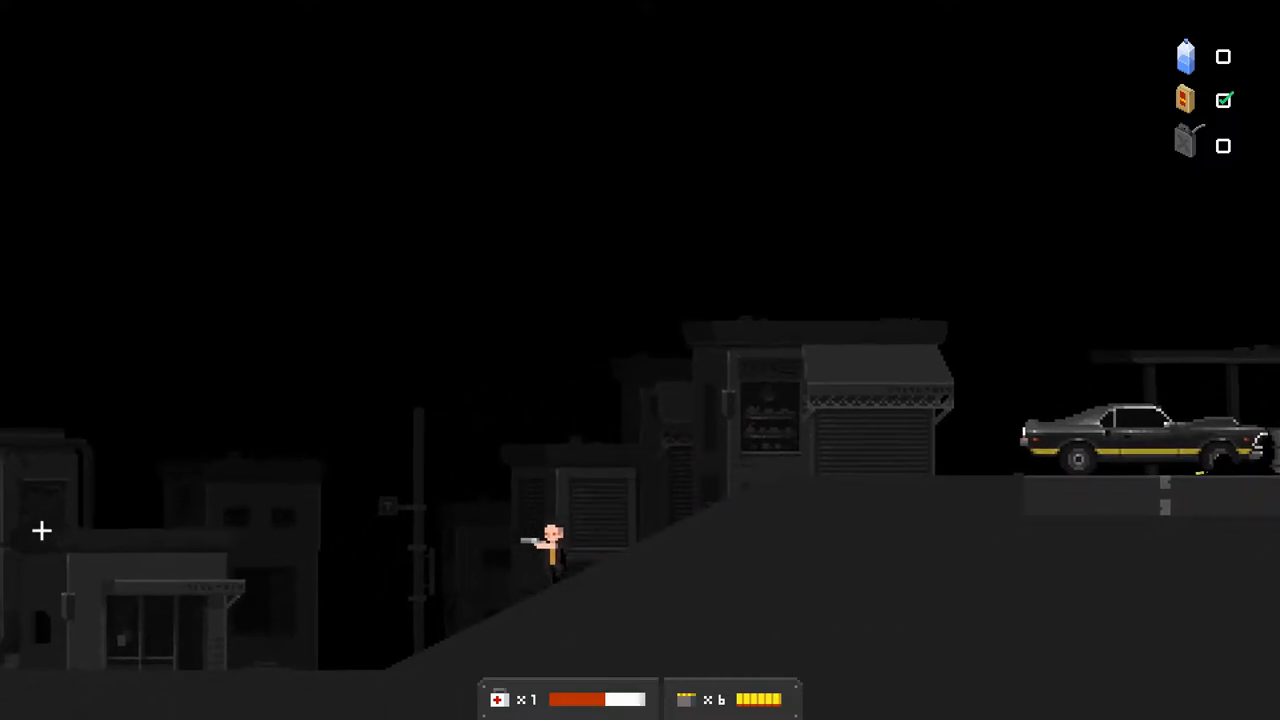
key(a)
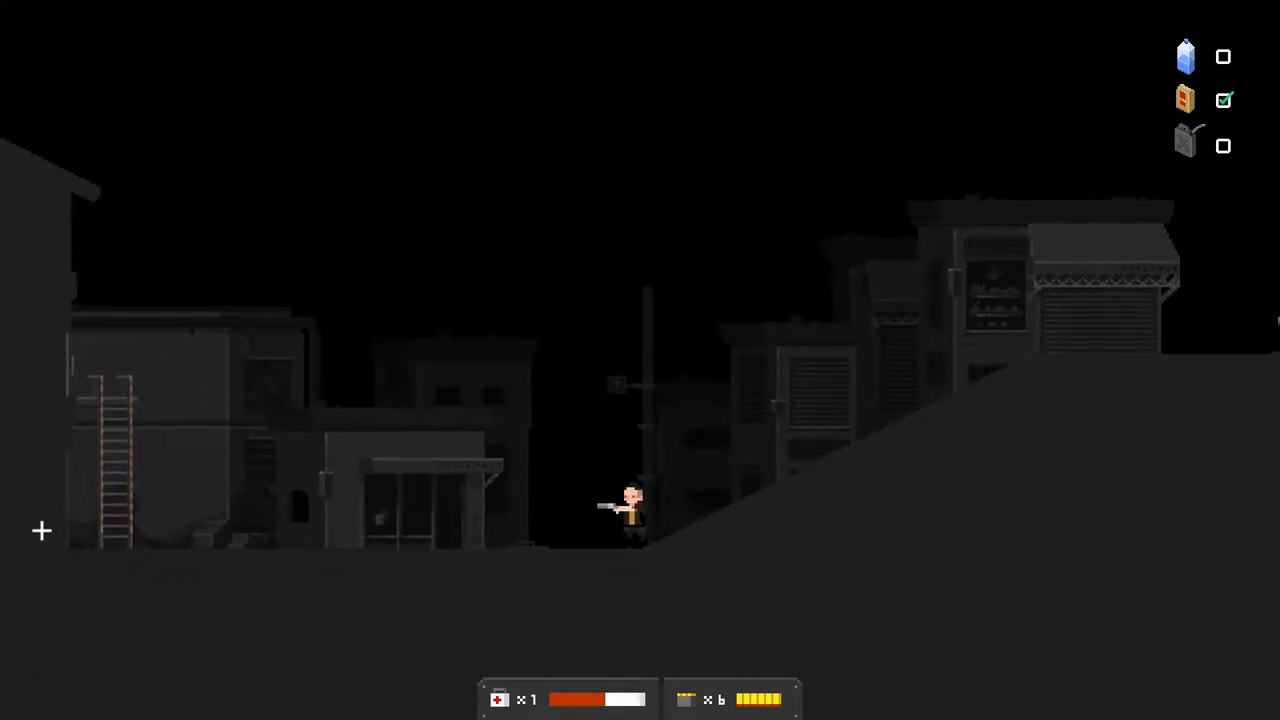
key(a)
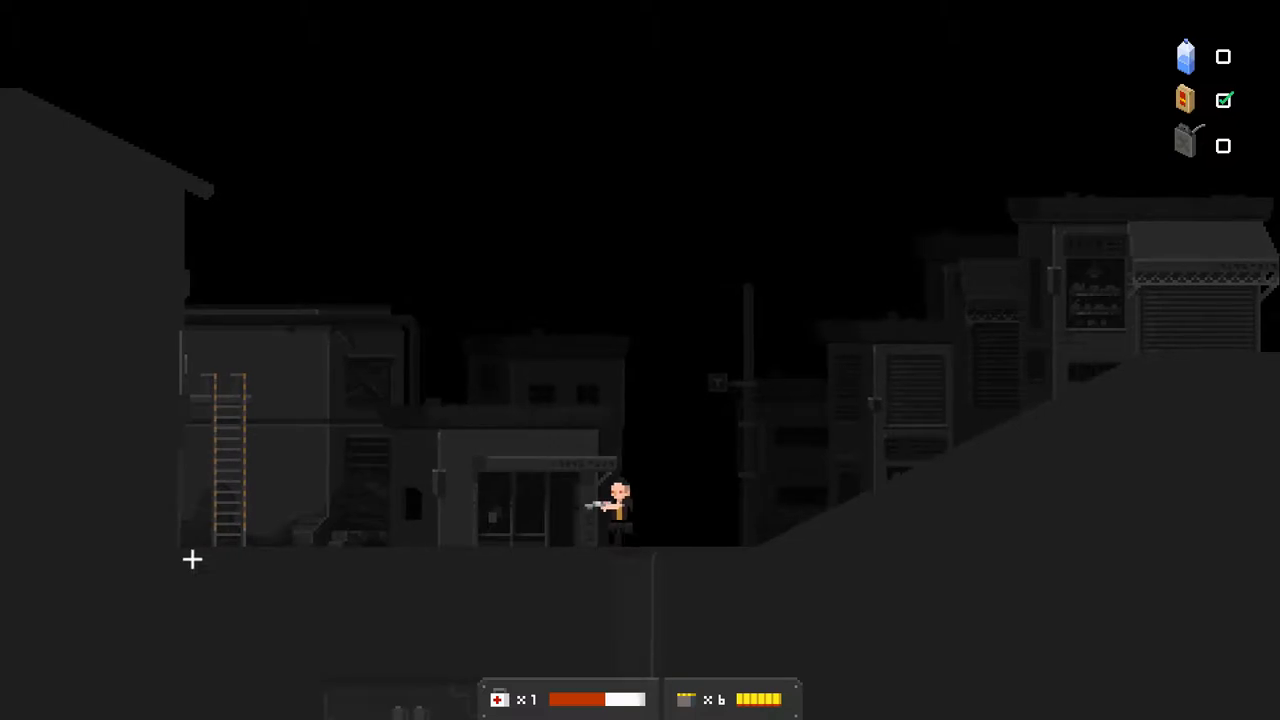
key(d)
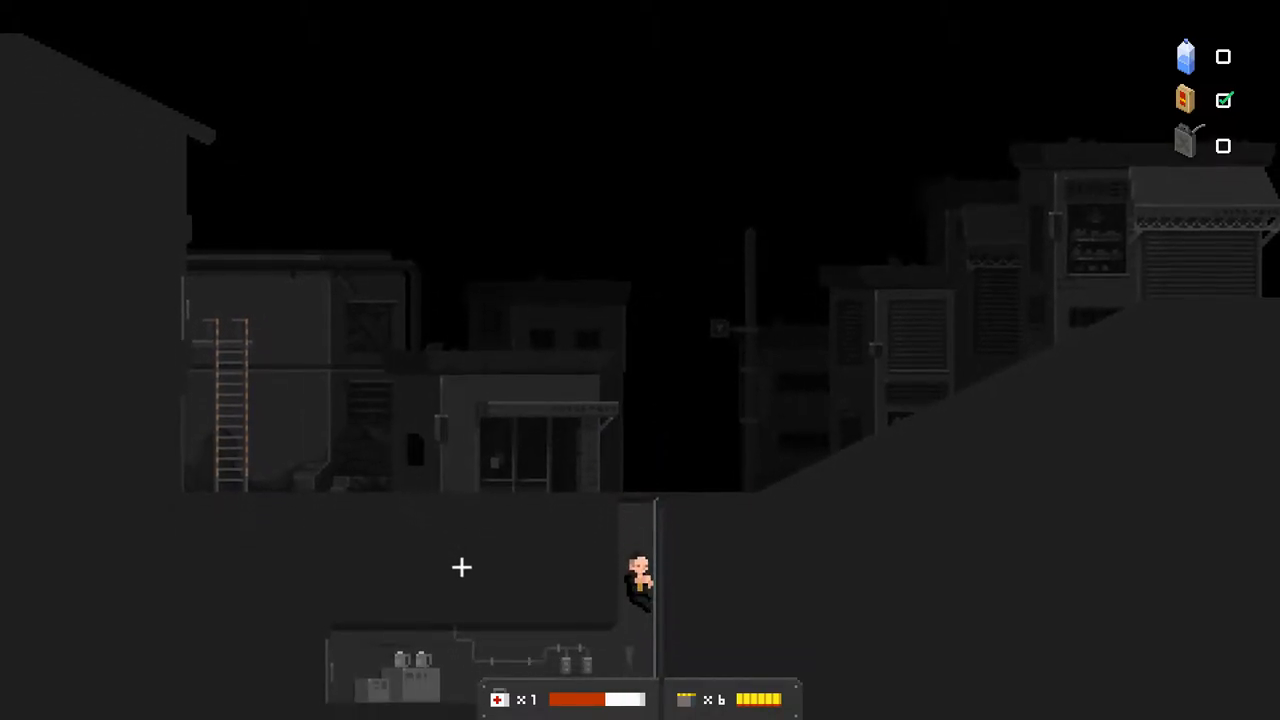
key(a)
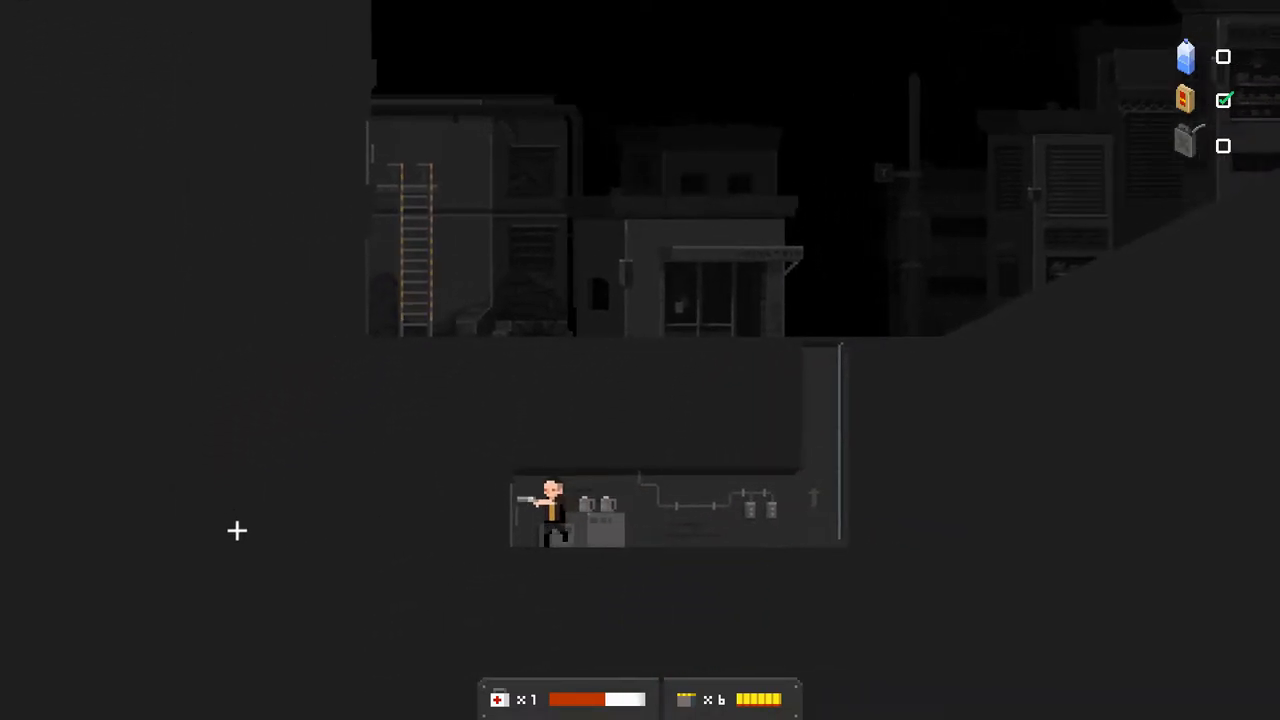
key(d)
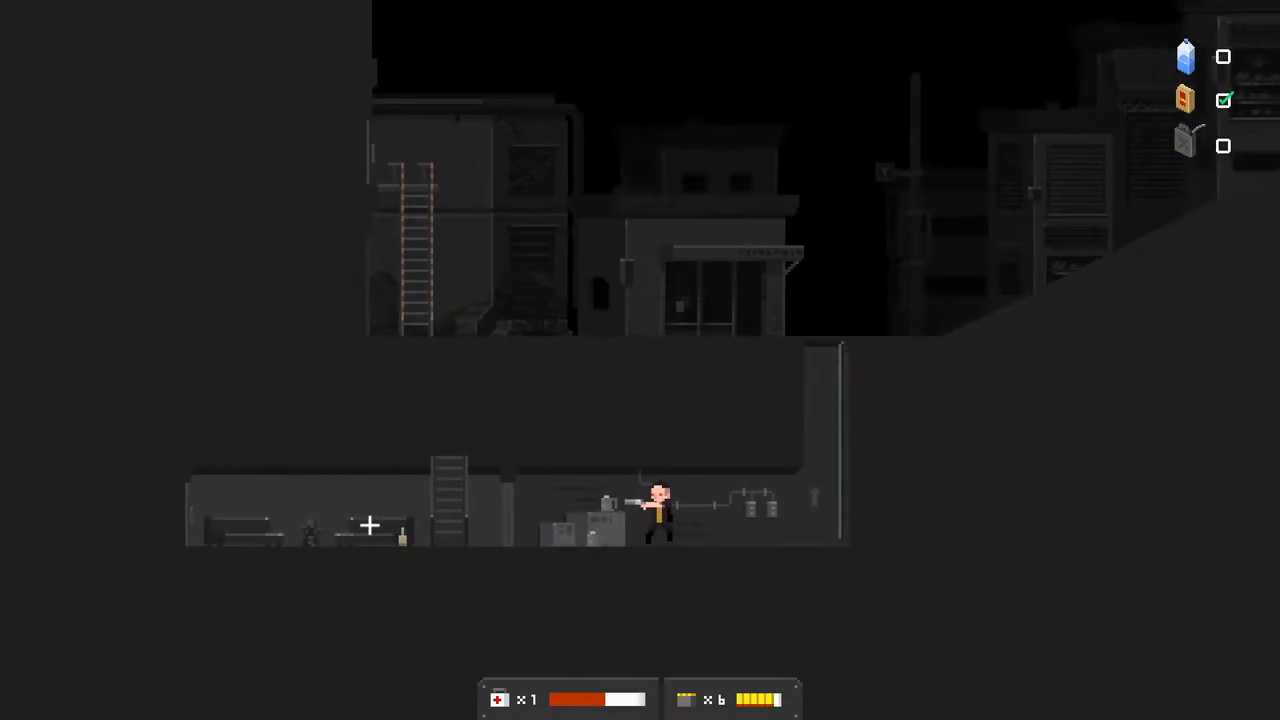
key(a)
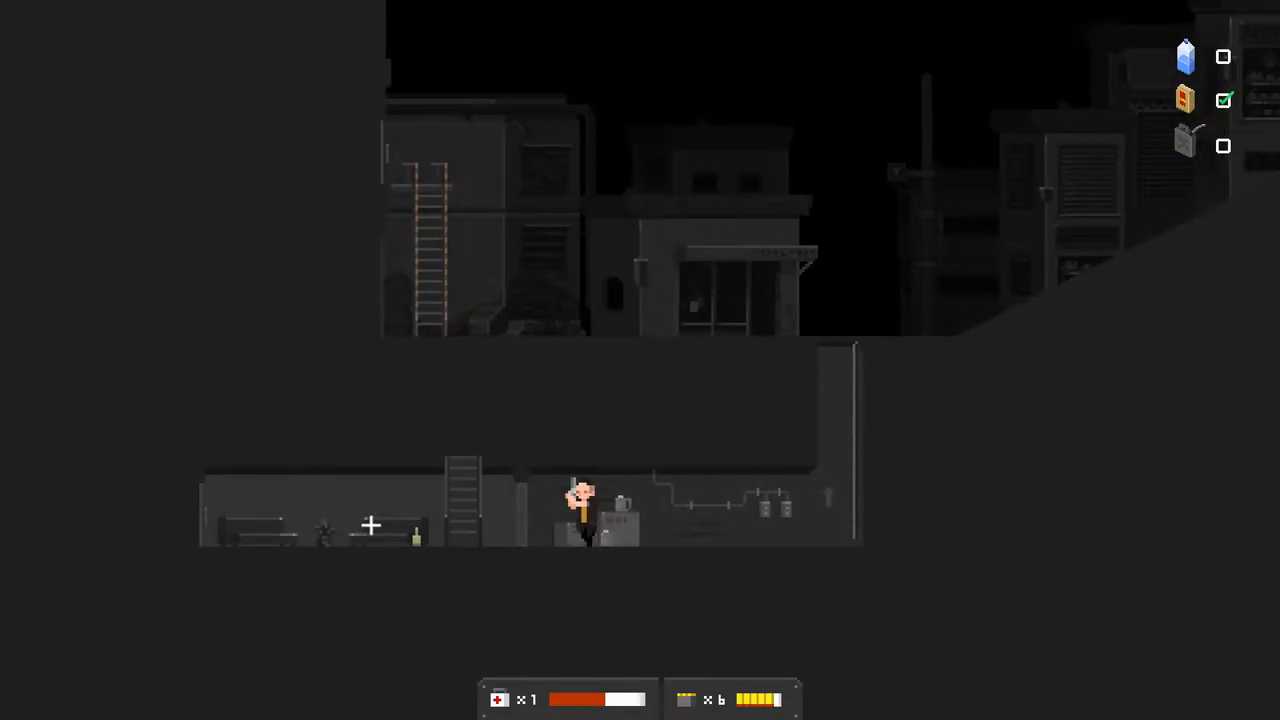
- Reload the pistol, climb to the upper floor, check the bathroom and kill the shadow creature
key(r)
key(w)
key(w)
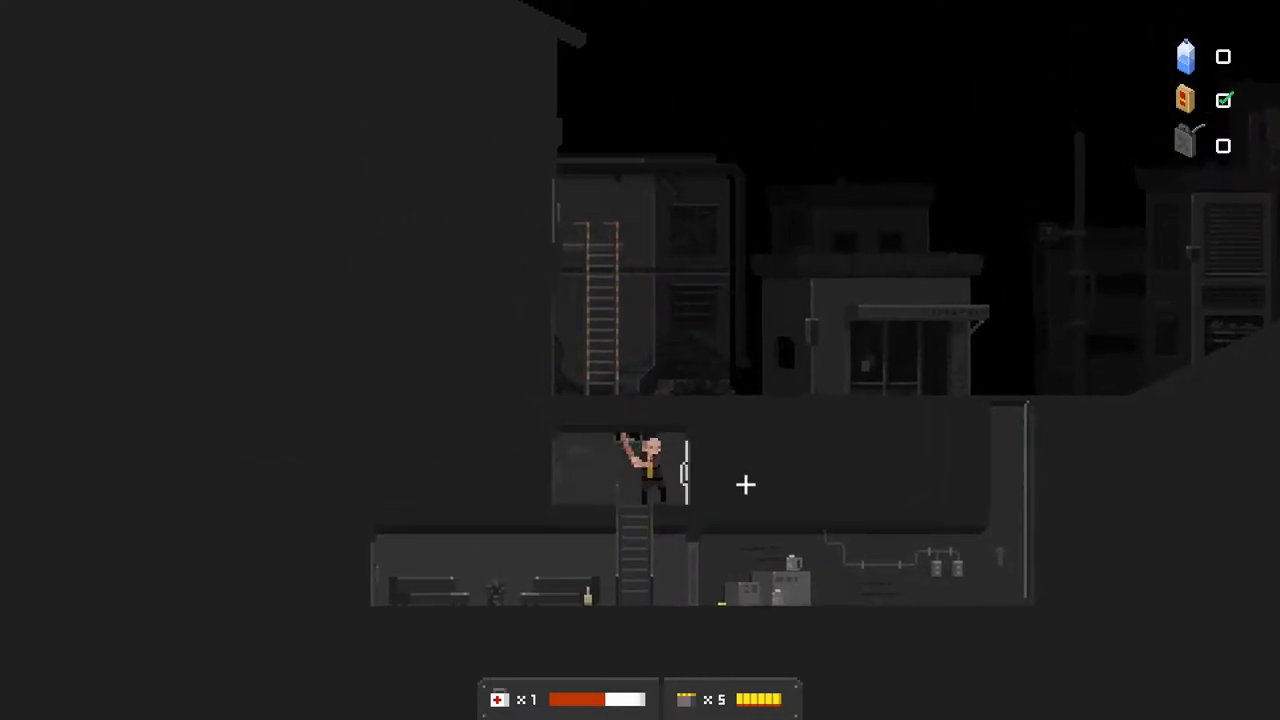
key(d)
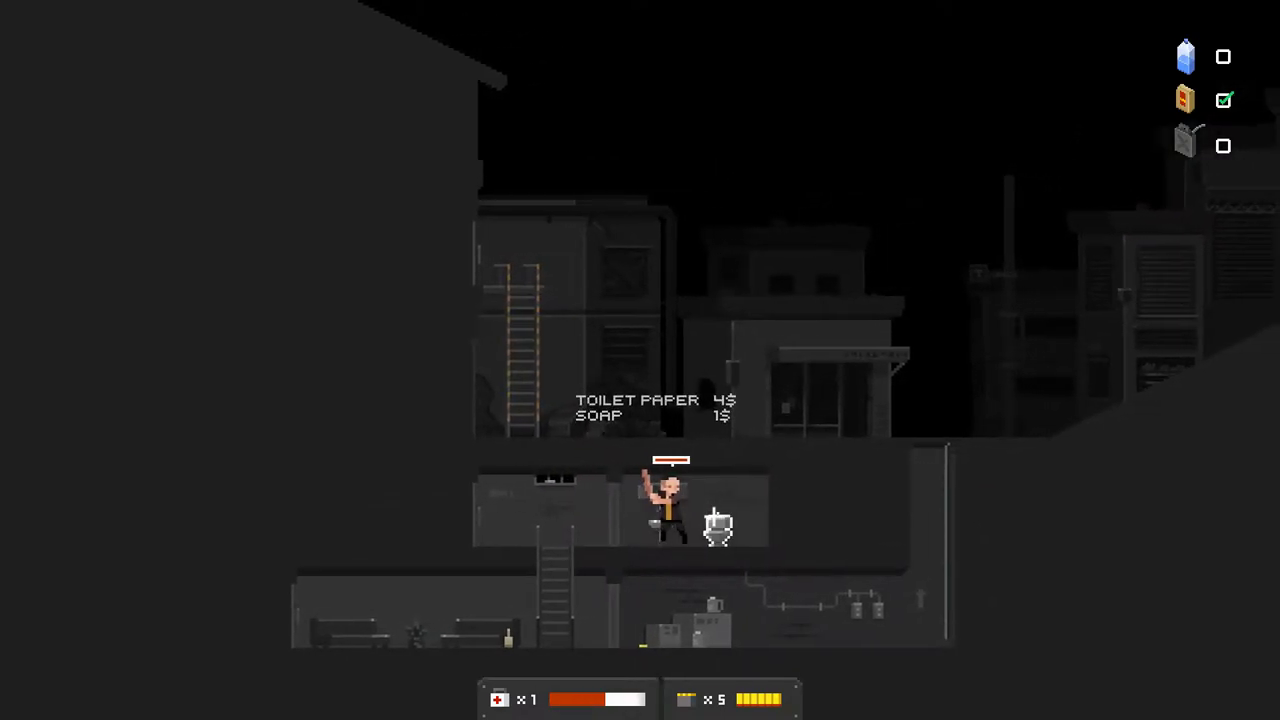
key(a)
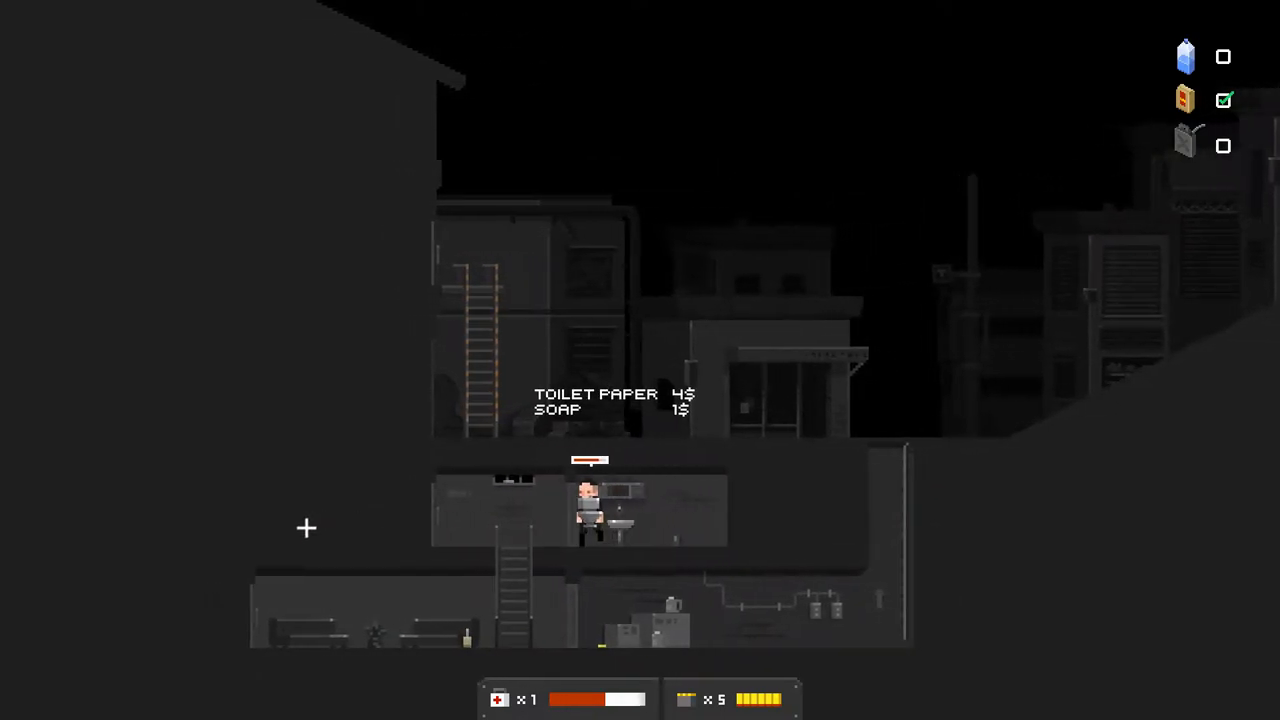
key(d)
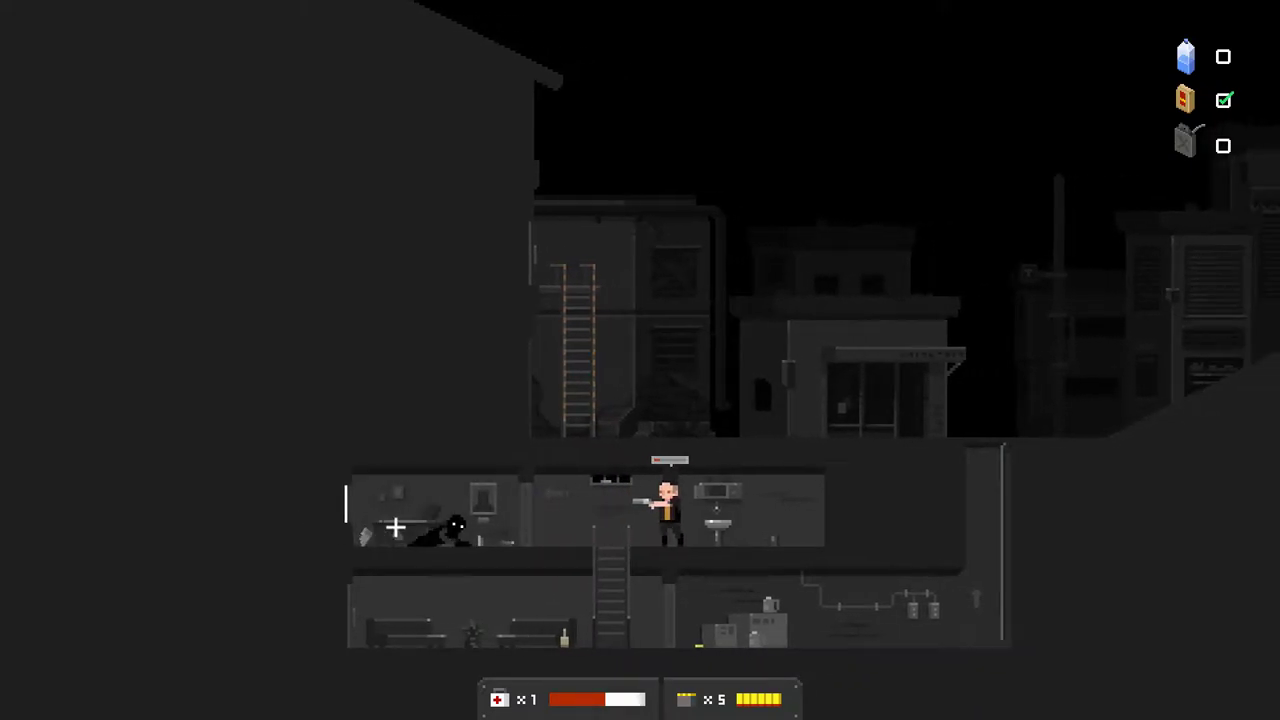
key(a)
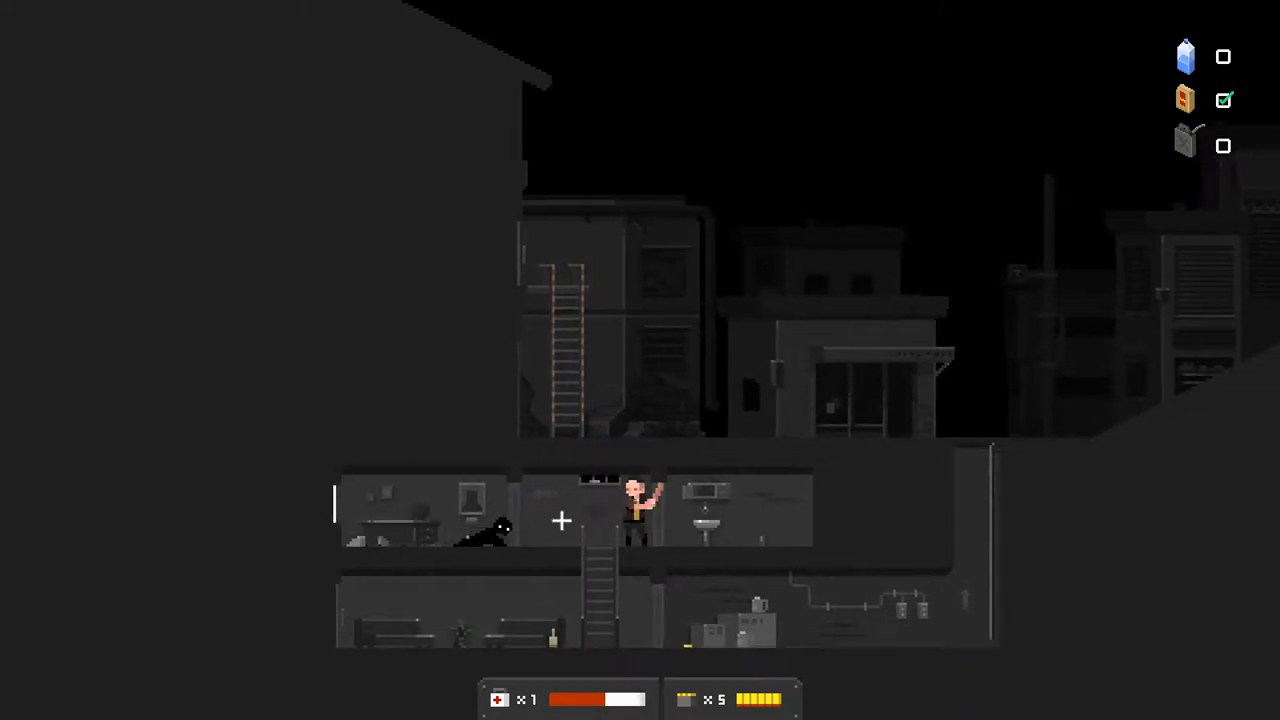
key(d)
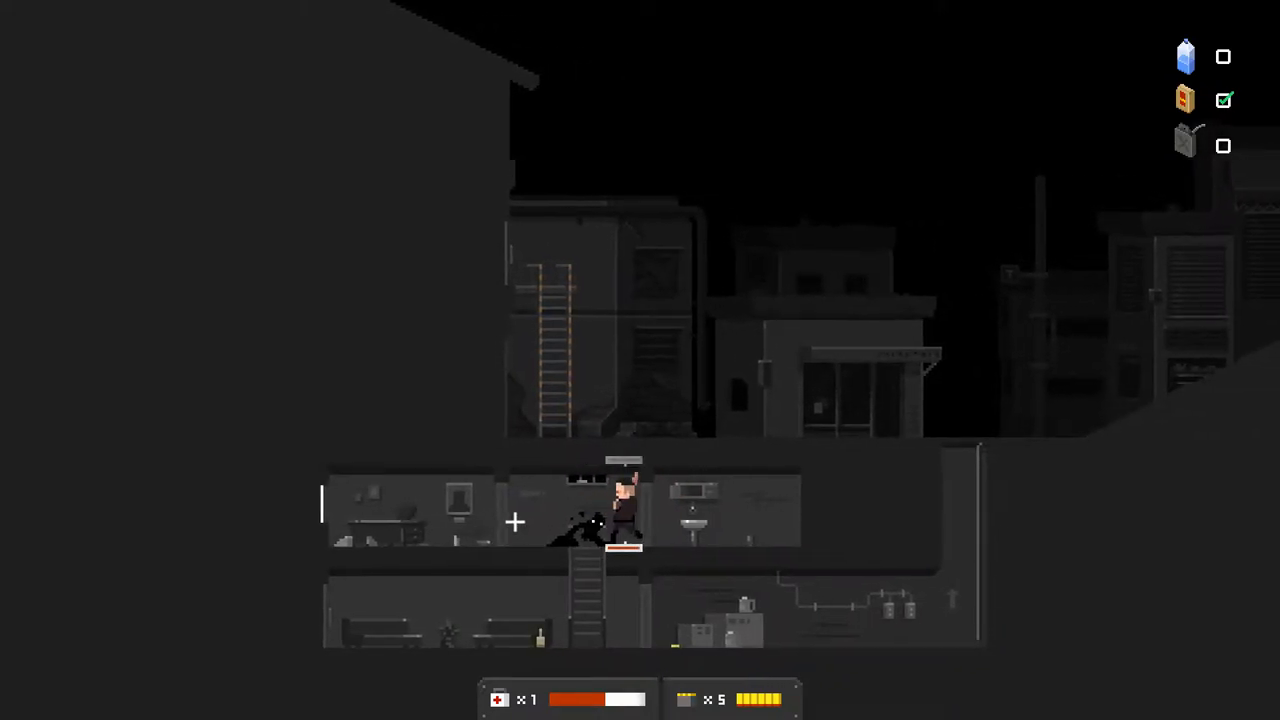
key(a)
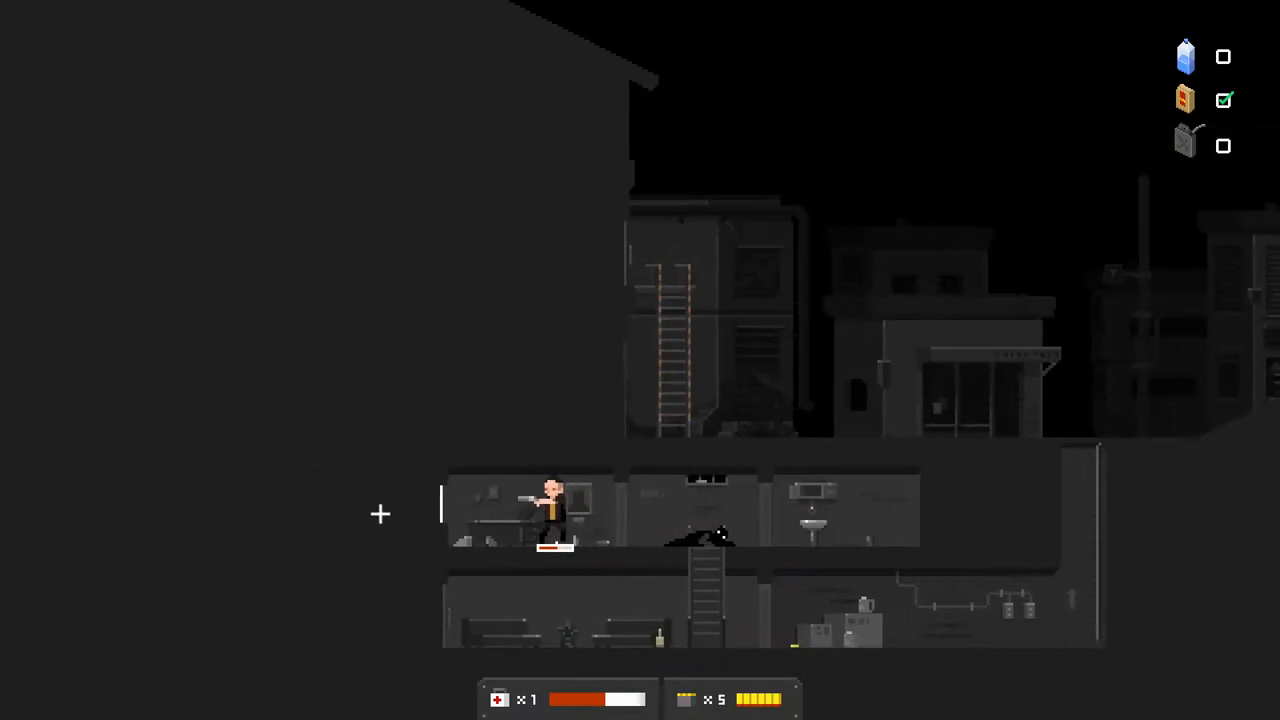
- Head into the next room, climb down and shoot the approaching green-eyed zombie dead
key(a)
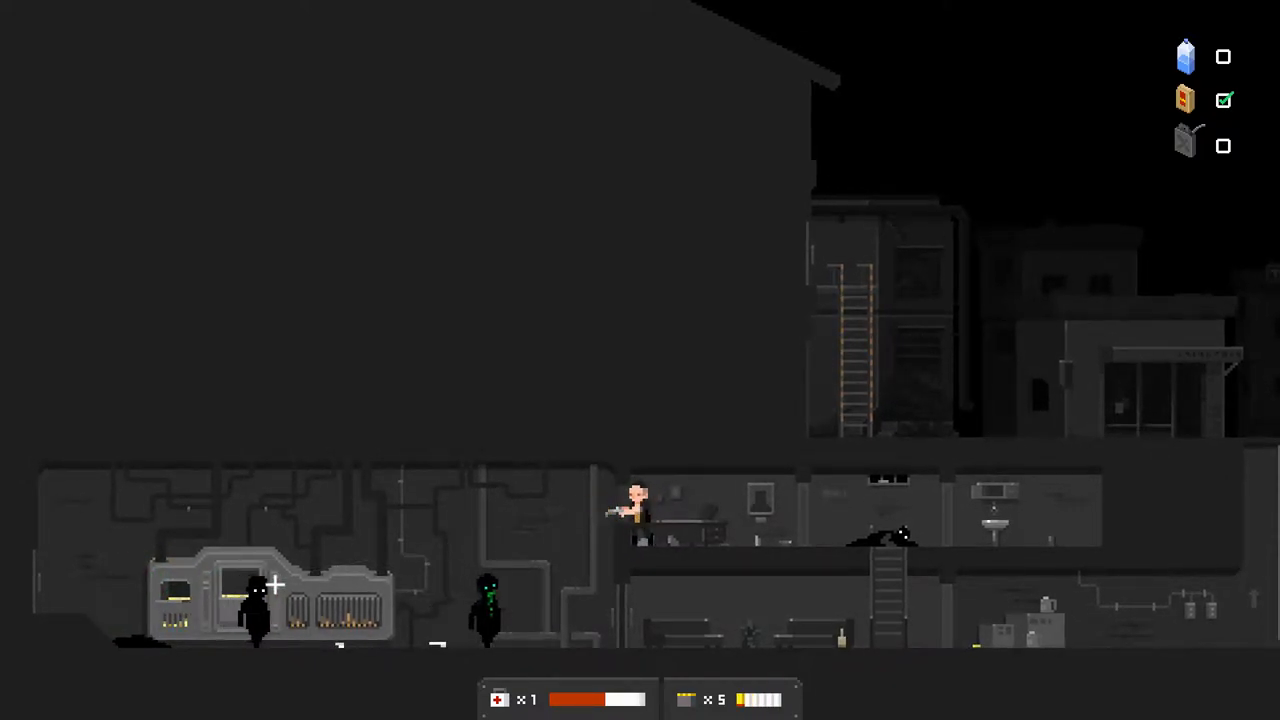
key(d)
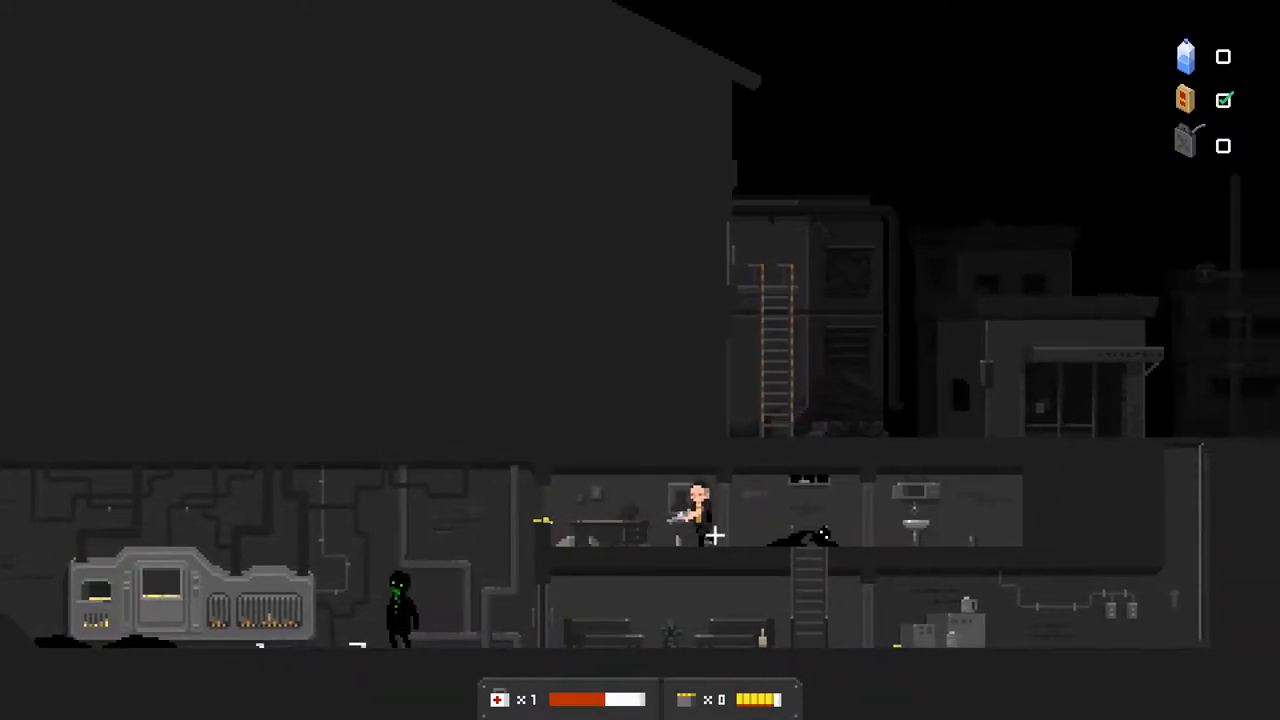
key(d)
key(s)
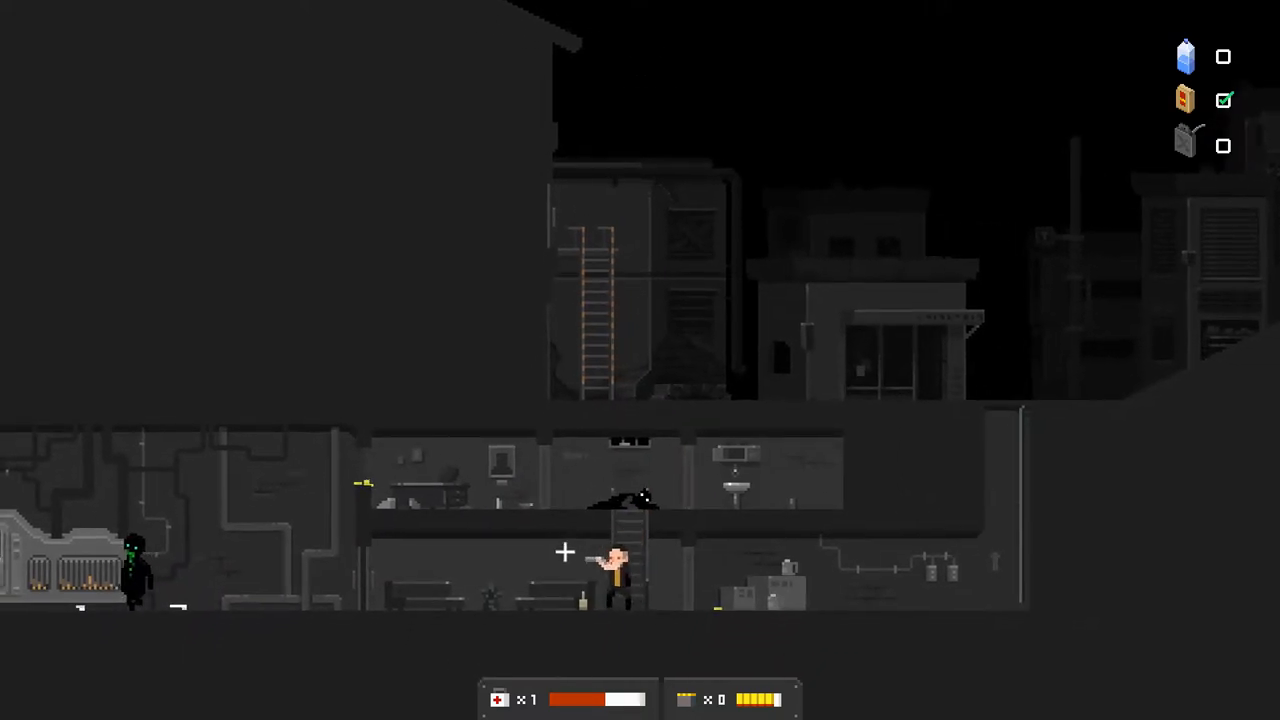
key(a)
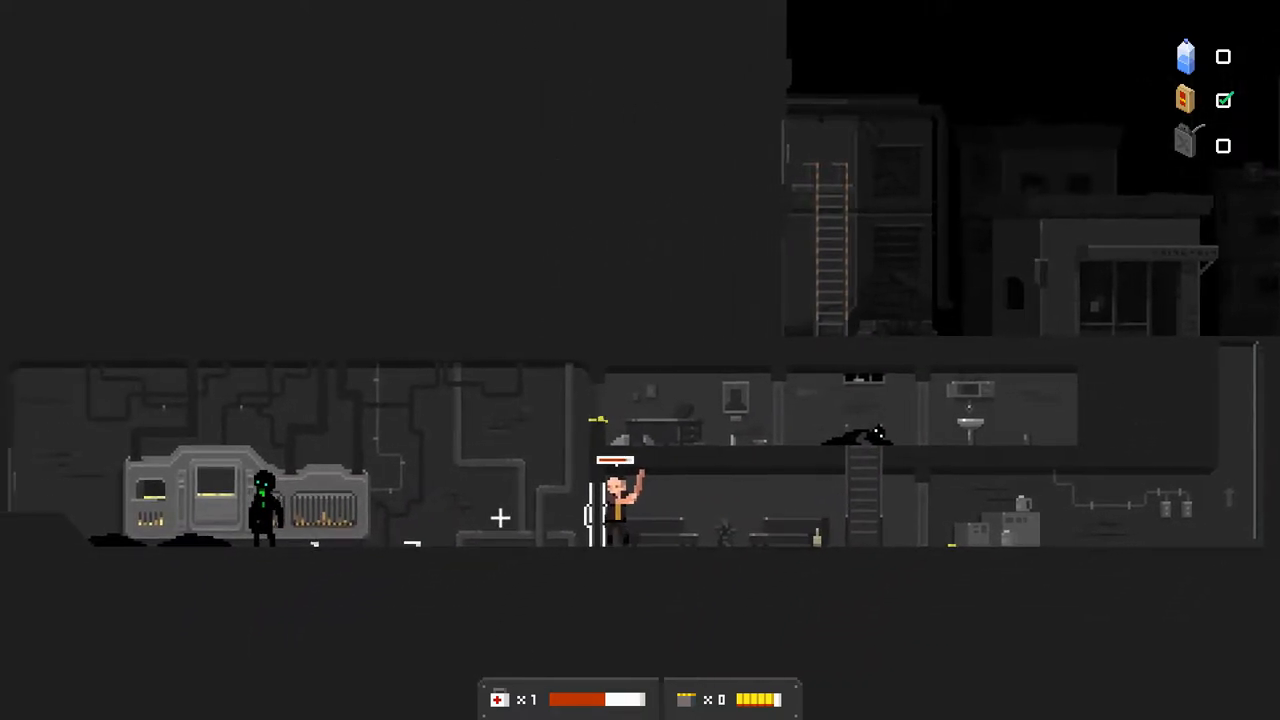
key(a)
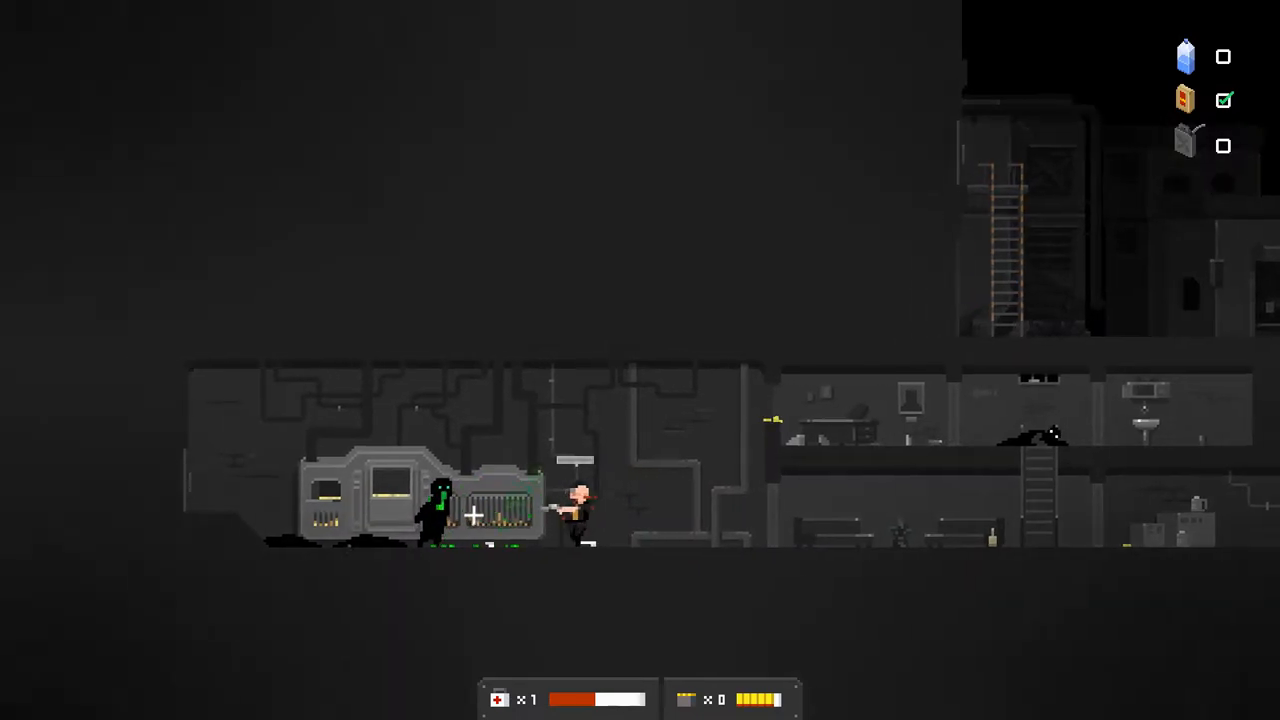
click(443, 506)
click(403, 486)
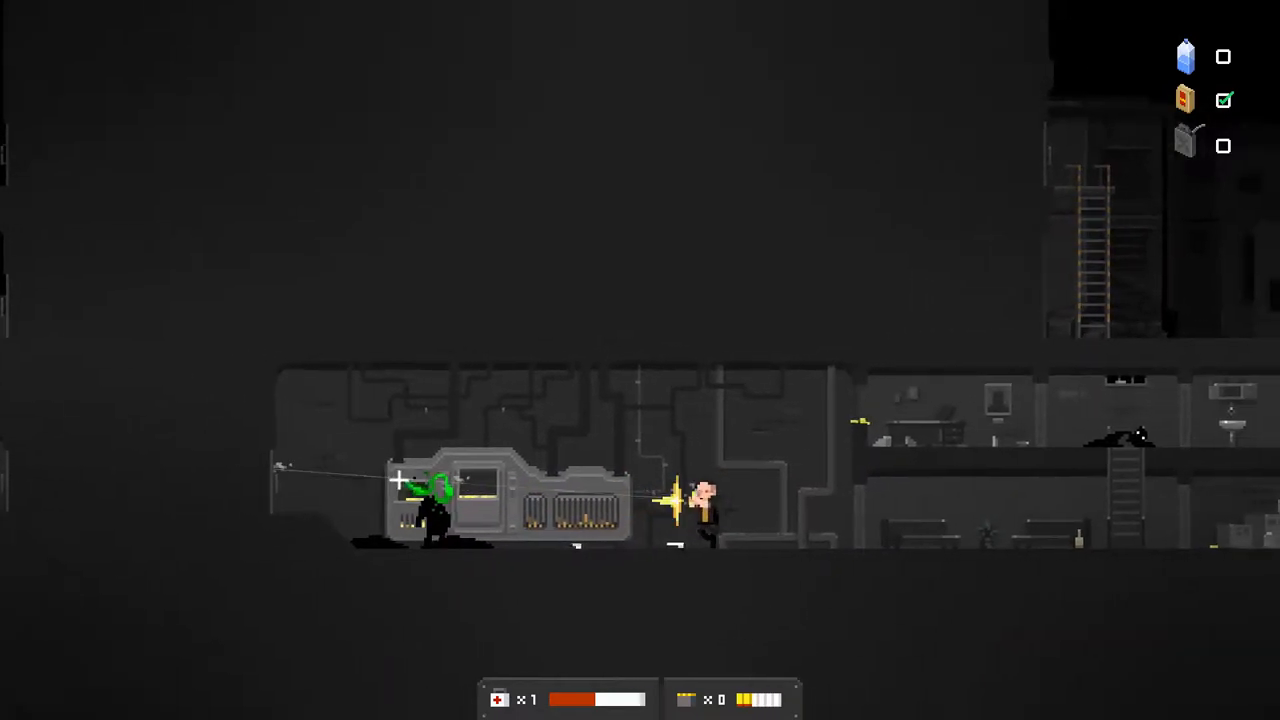
- Search the machine, find it empty, and walk left out of the pipe room toward the car
key(d)
click(586, 520)
key(a)
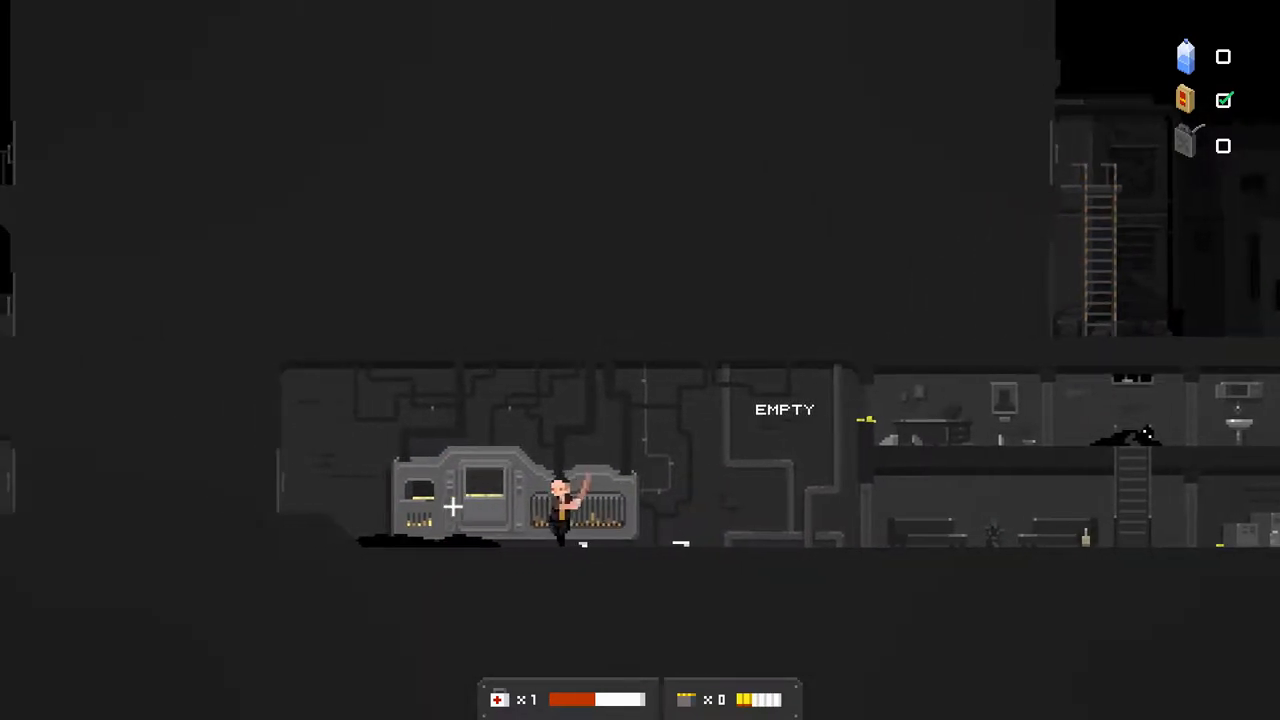
key(a)
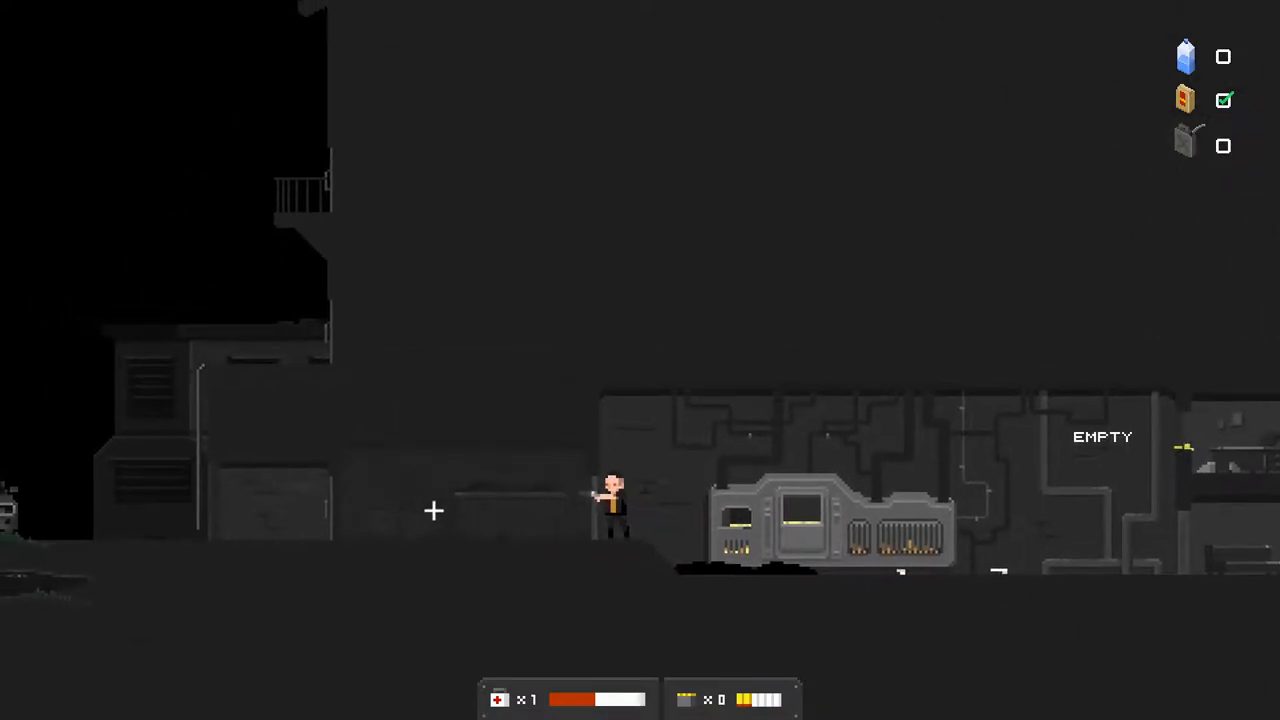
key(a)
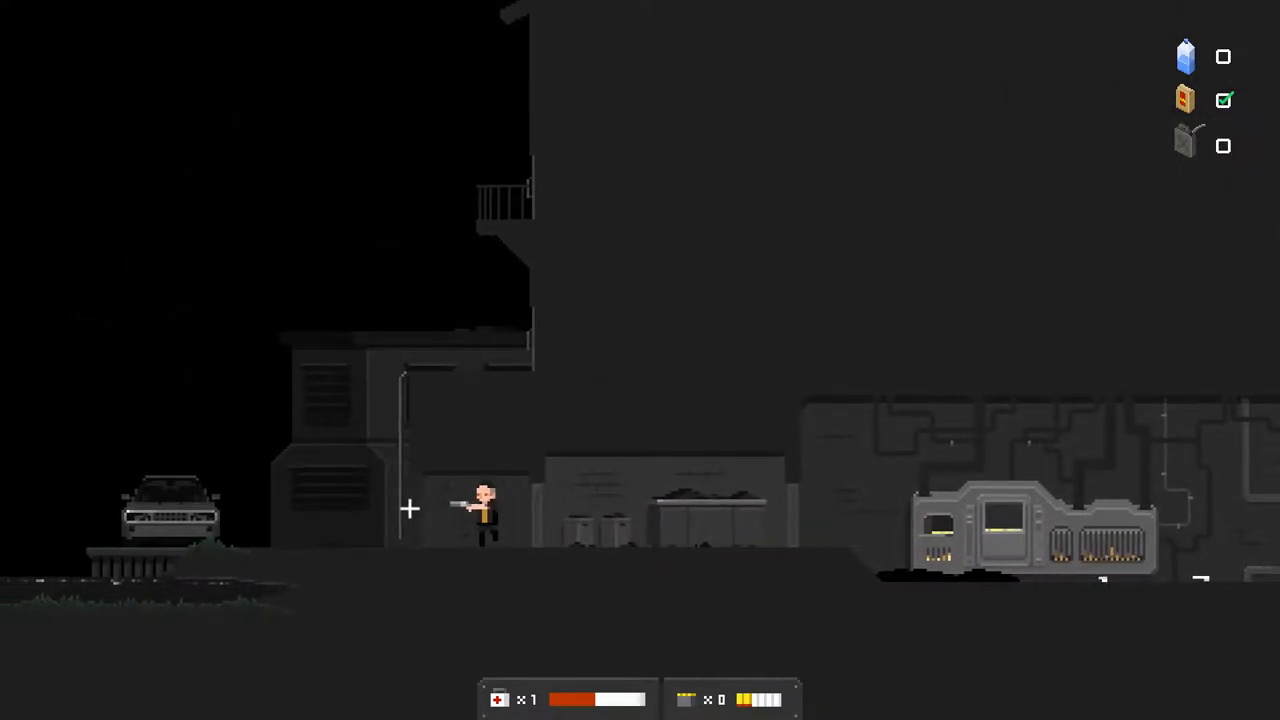
- Climb the pole onto the roof, enter the warehouse and pick up the water supply
key(a)
key(w)
key(d)
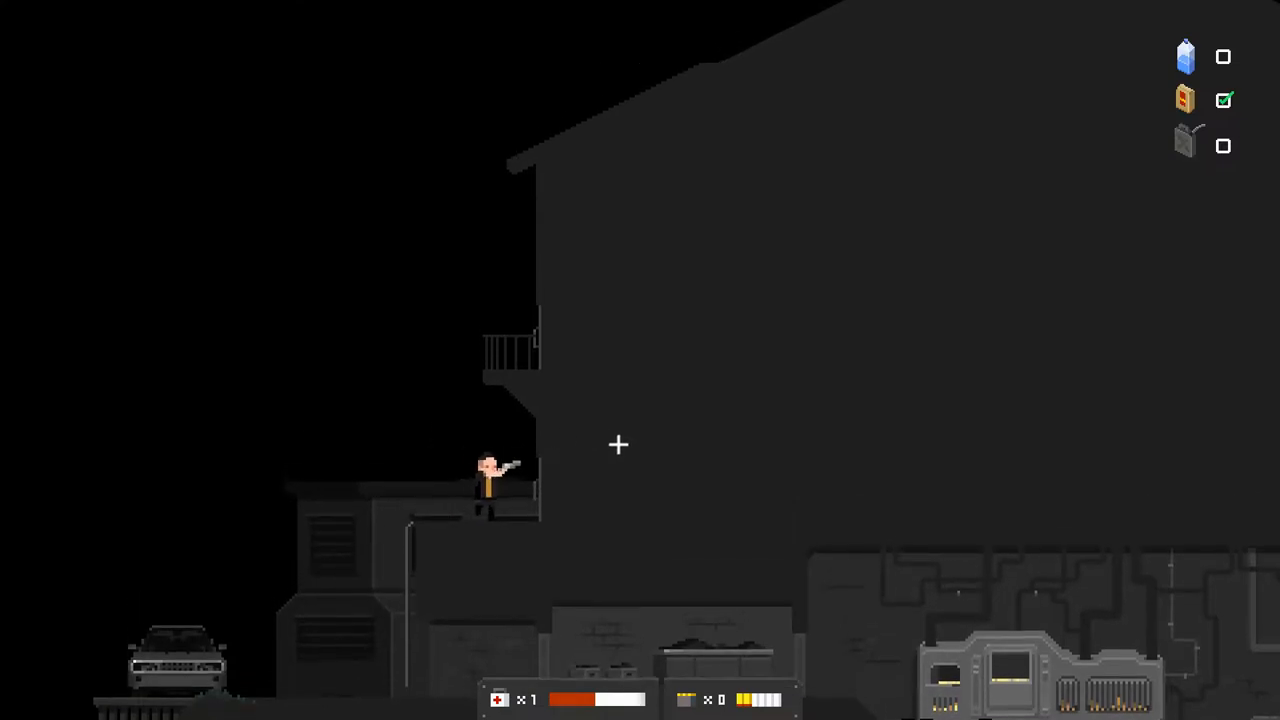
key(d)
key(d)
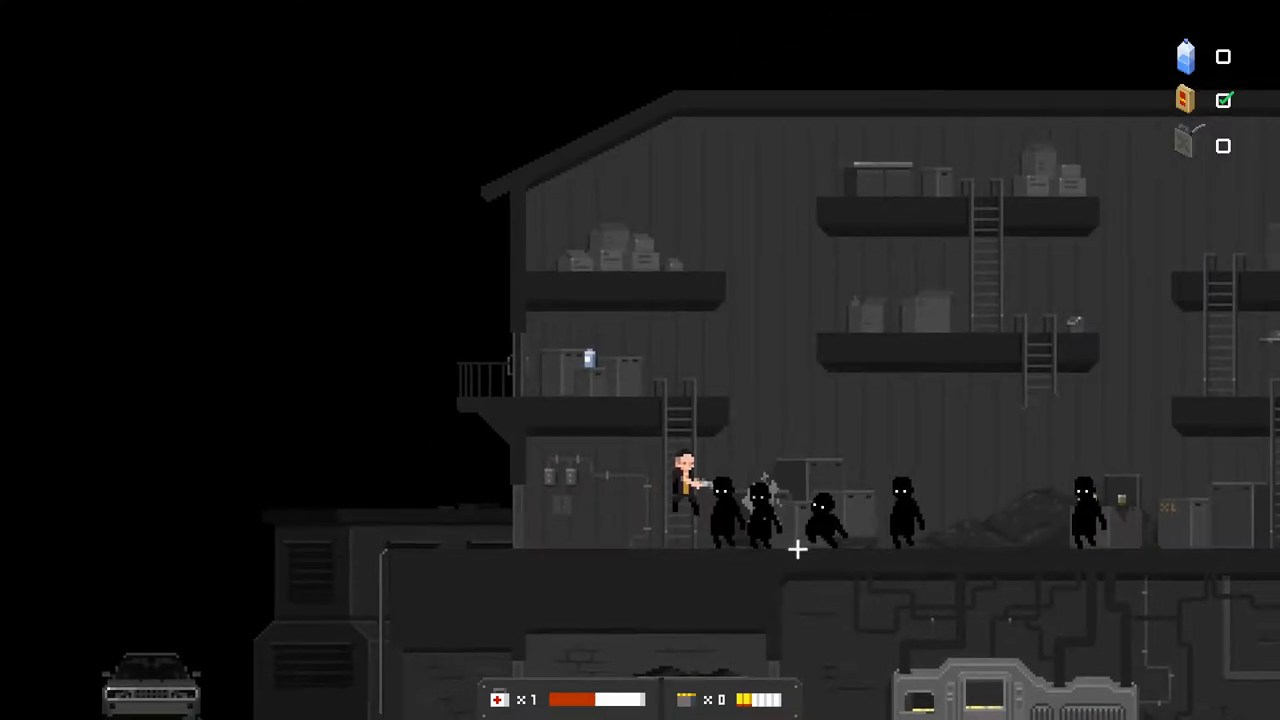
key(w)
key(a)
key(d)
- Shoot the shadow creatures from the ladder and ground floor, then walk right toward the van
key(s)
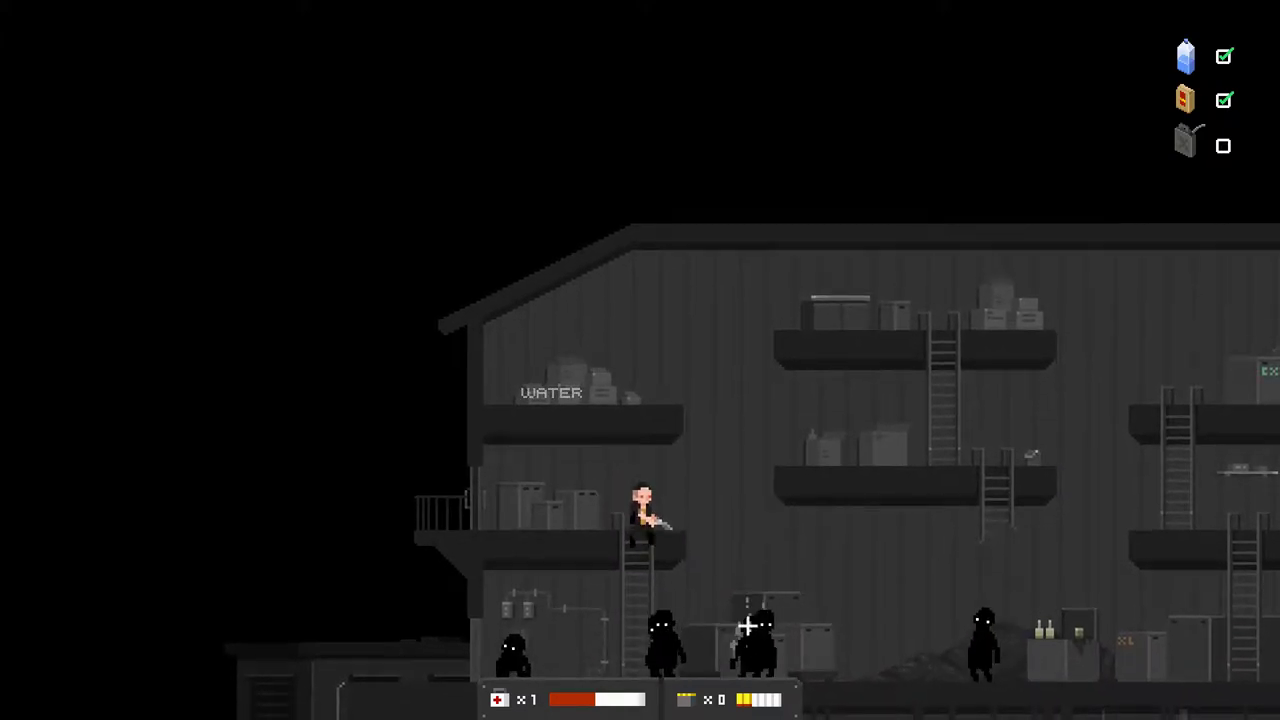
click(747, 622)
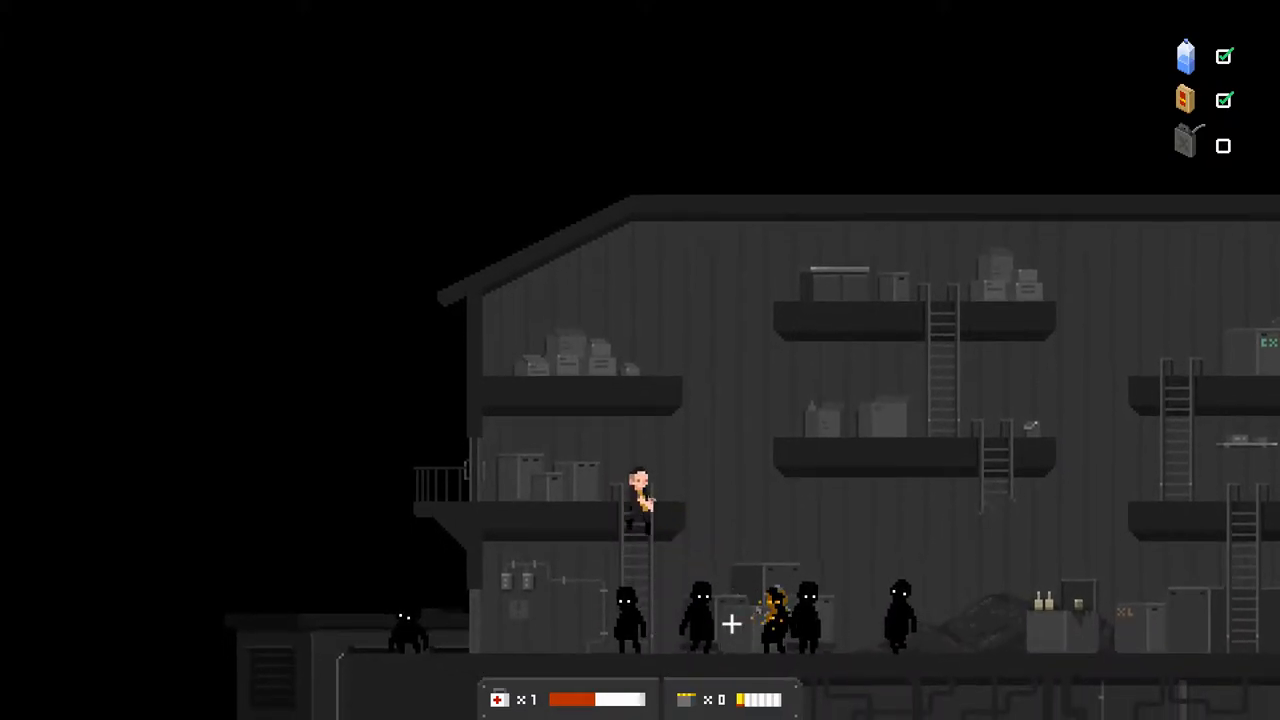
key(a)
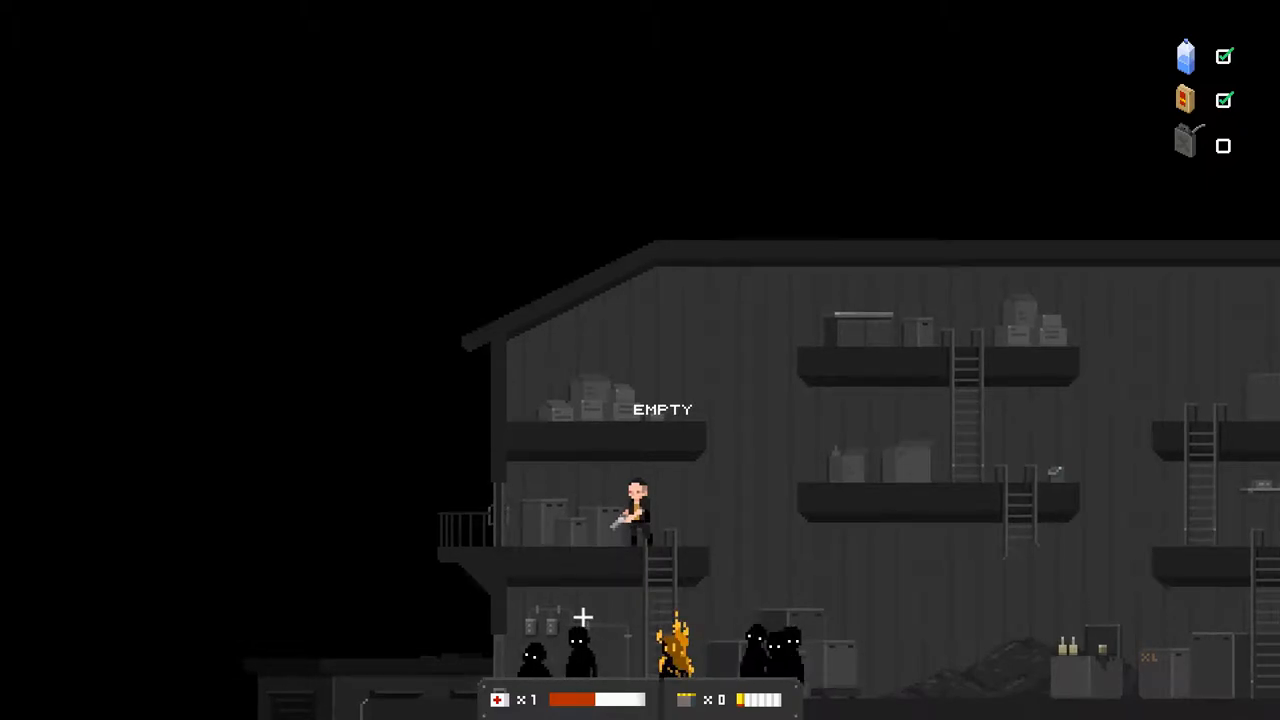
key(d)
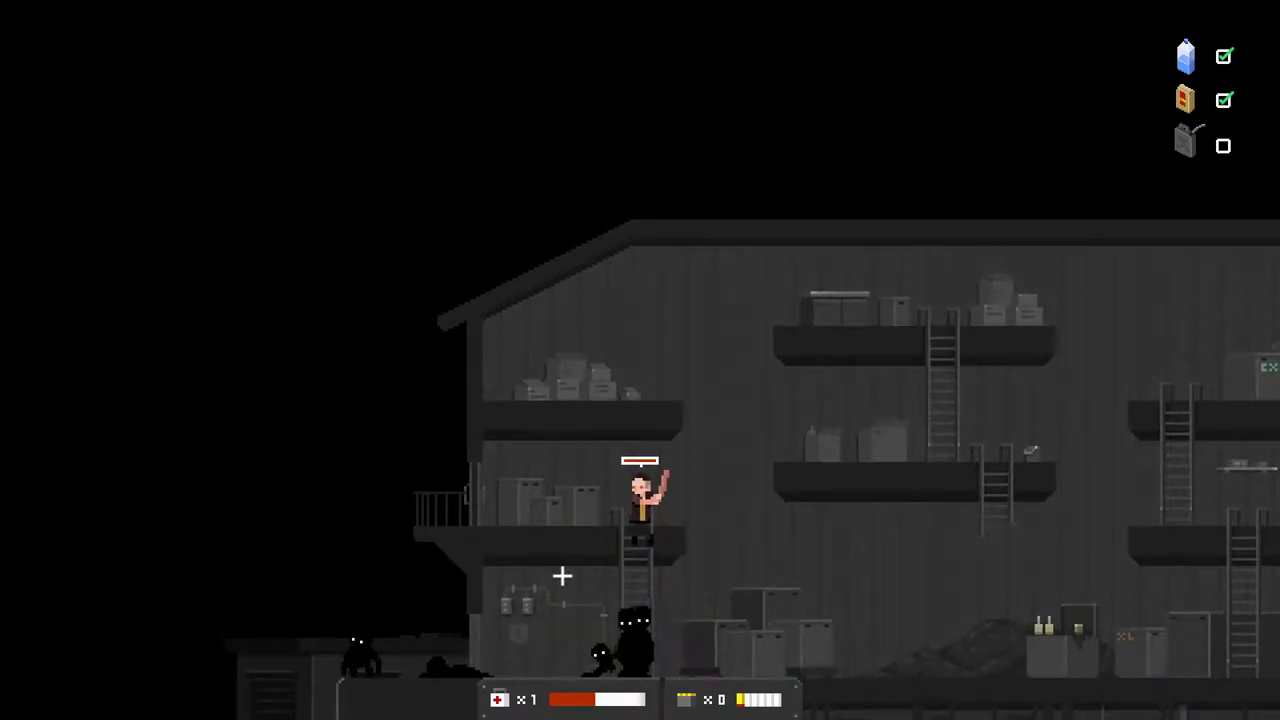
key(s)
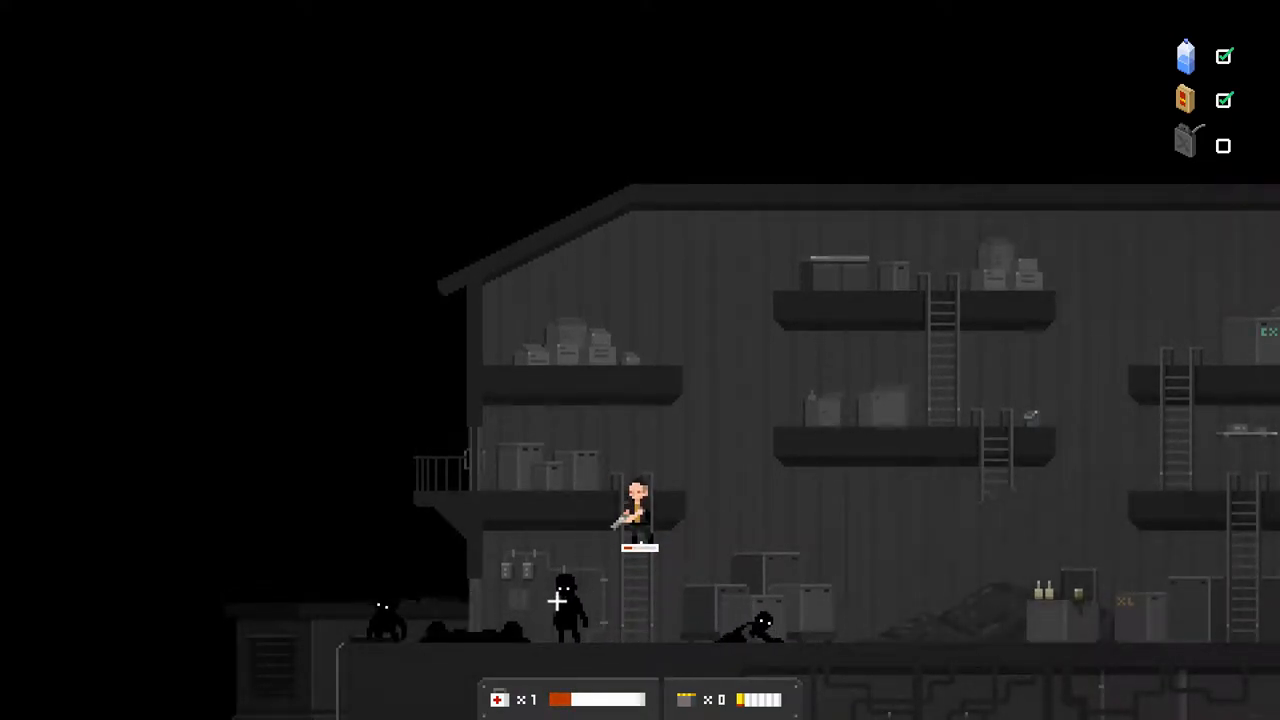
key(w)
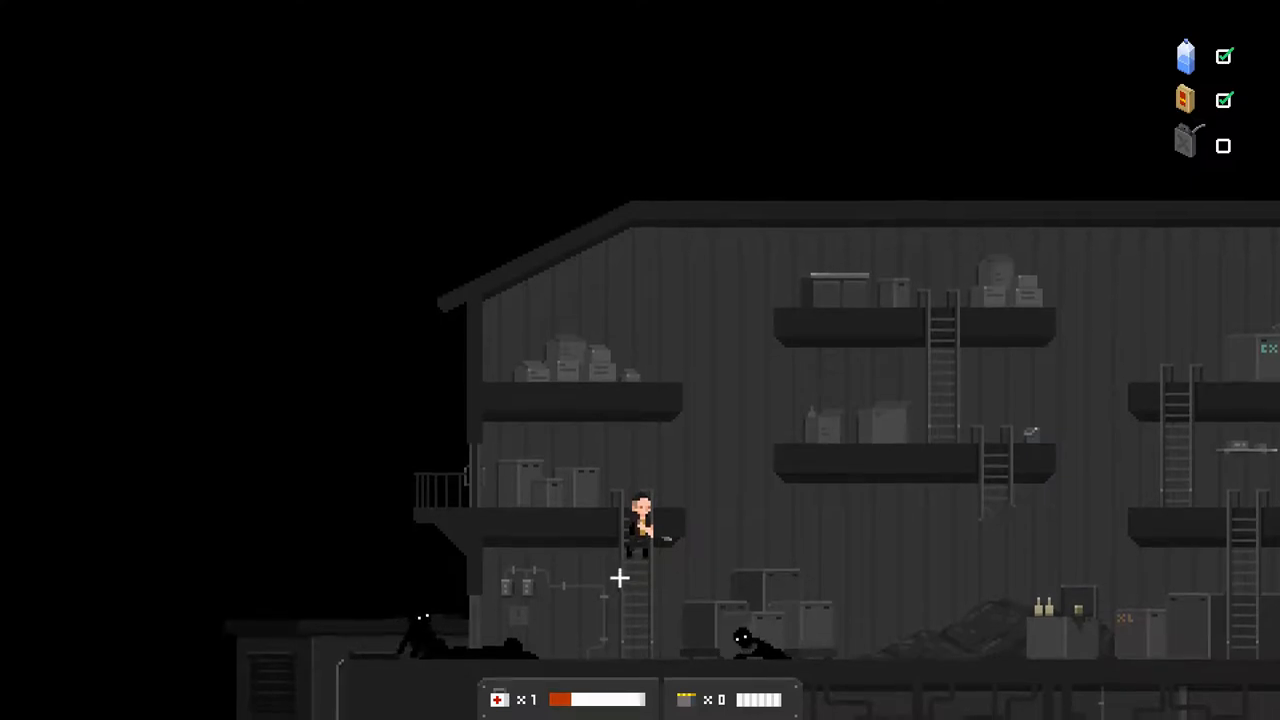
key(s)
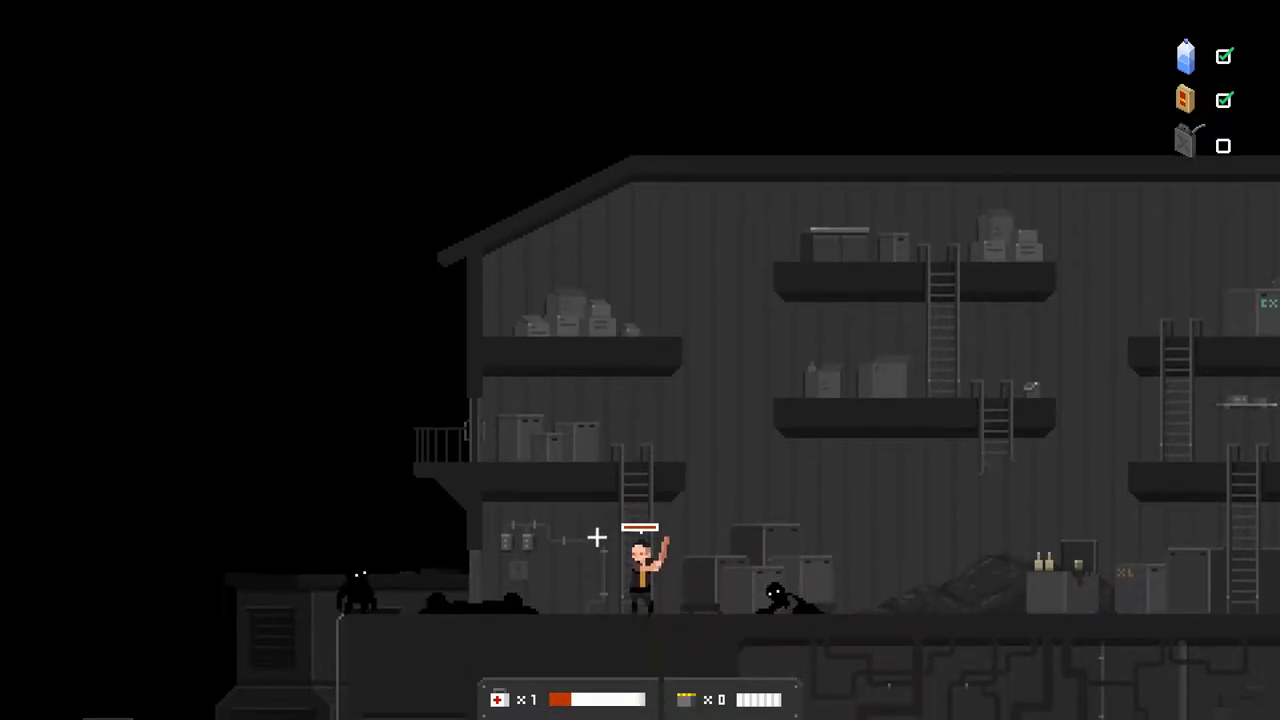
key(a)
click(471, 531)
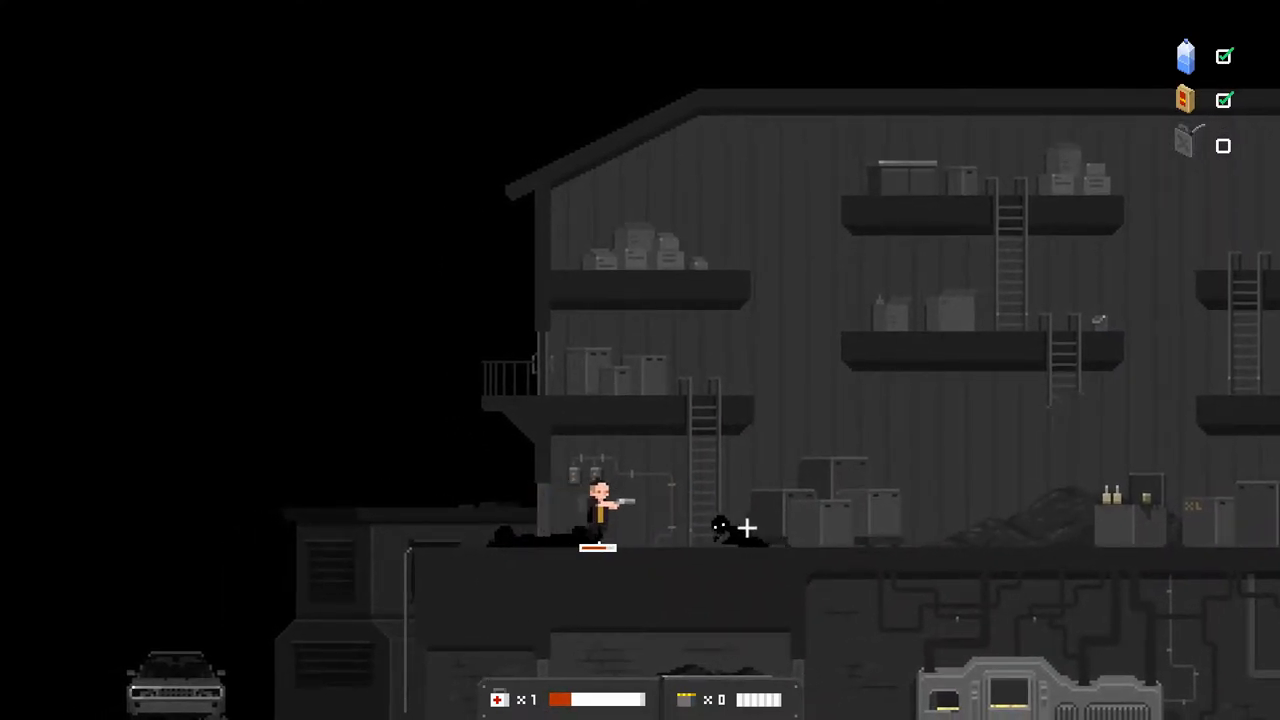
key(d)
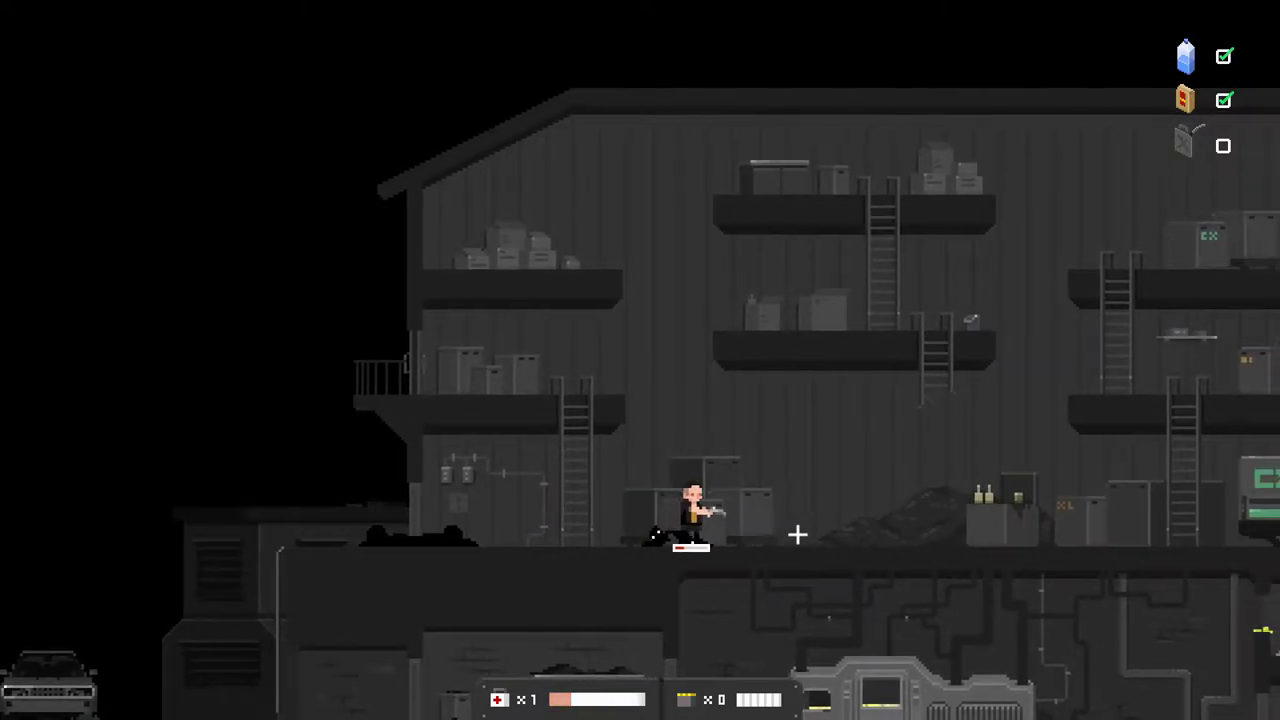
key(d)
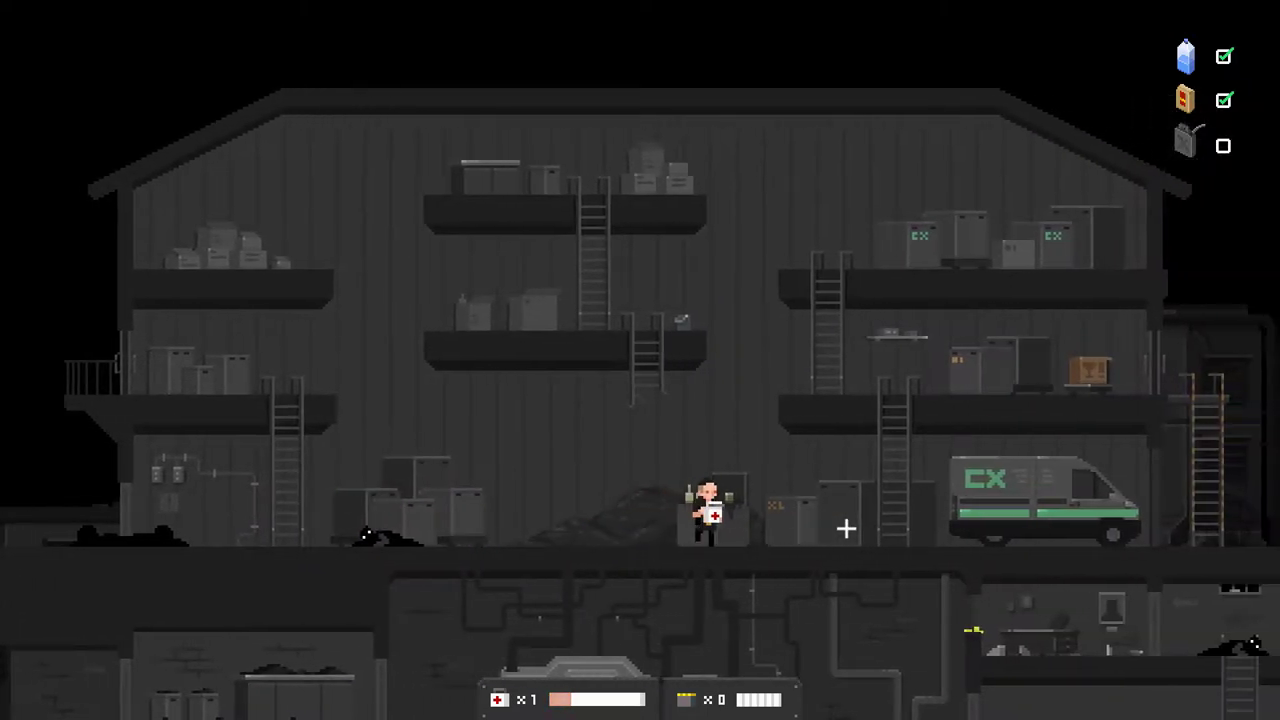
- Use a medkit, then pick up the brown box and carry it up to the top floor
key(d)
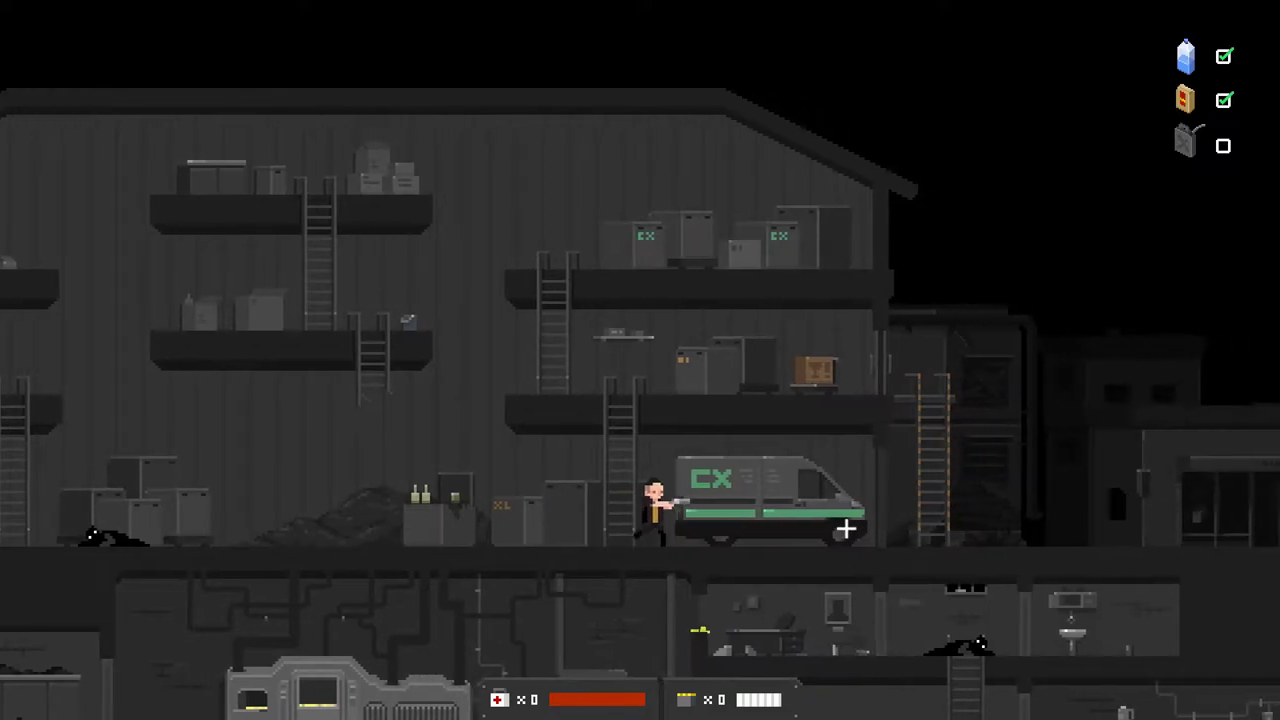
key(a)
key(w)
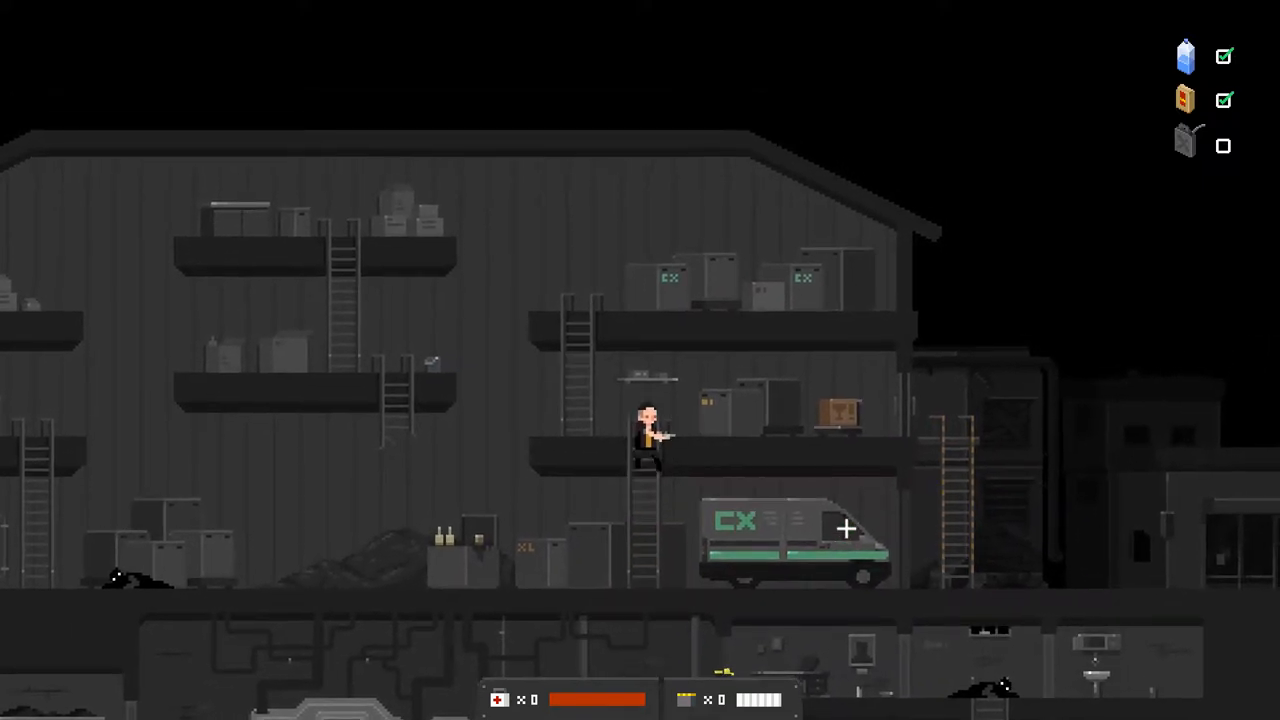
key(d)
key(d)
key(e)
key(a)
key(a)
key(w)
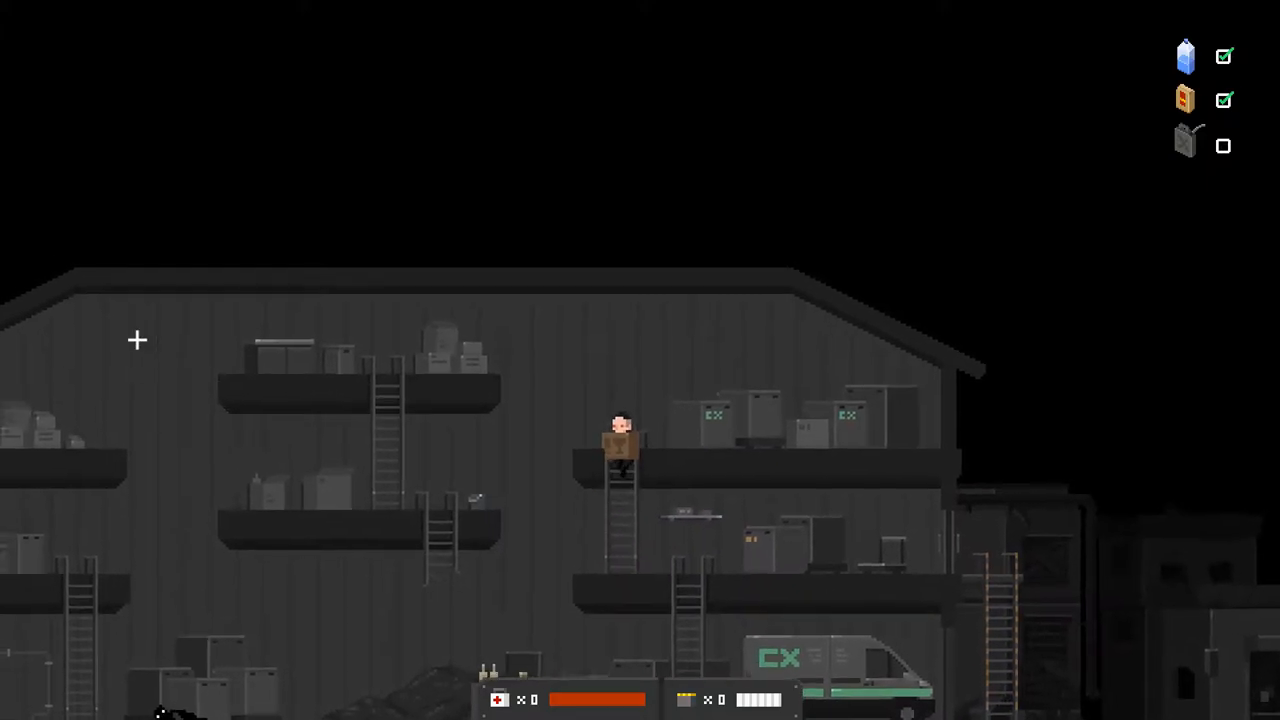
- Collect the pistol ammo and whiskey on the top floor and throw the box away
key(d)
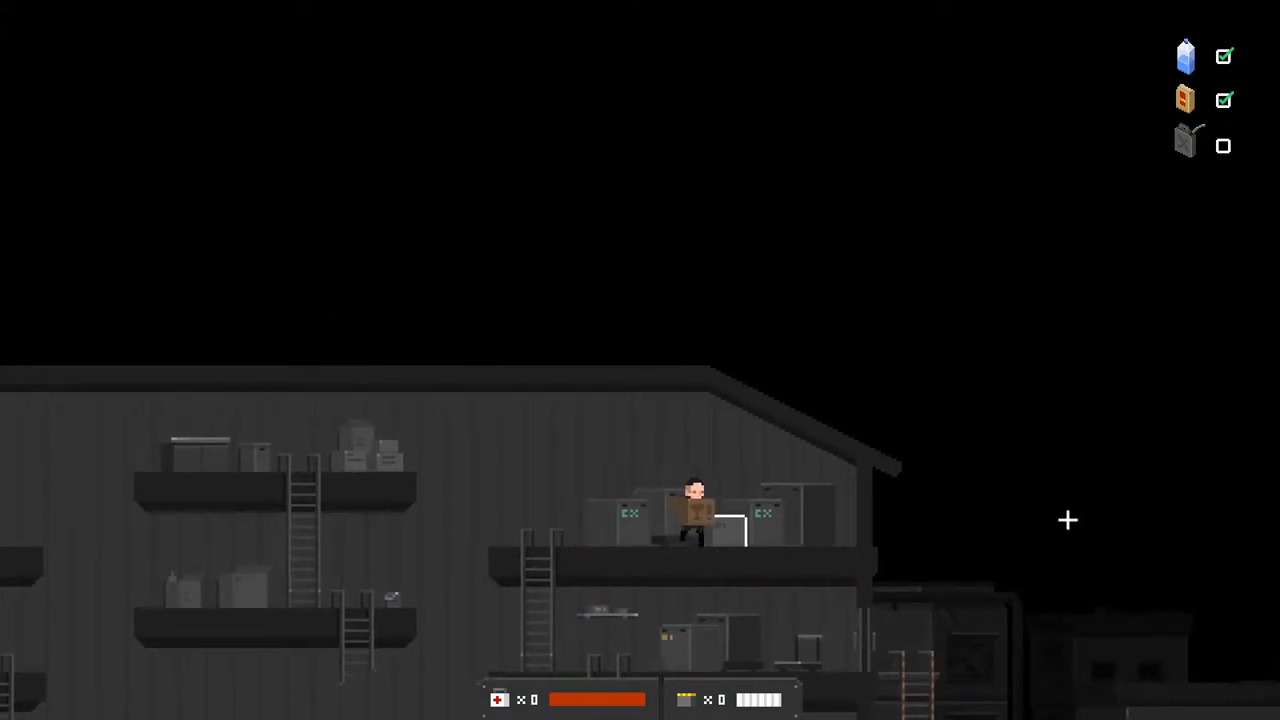
key(e)
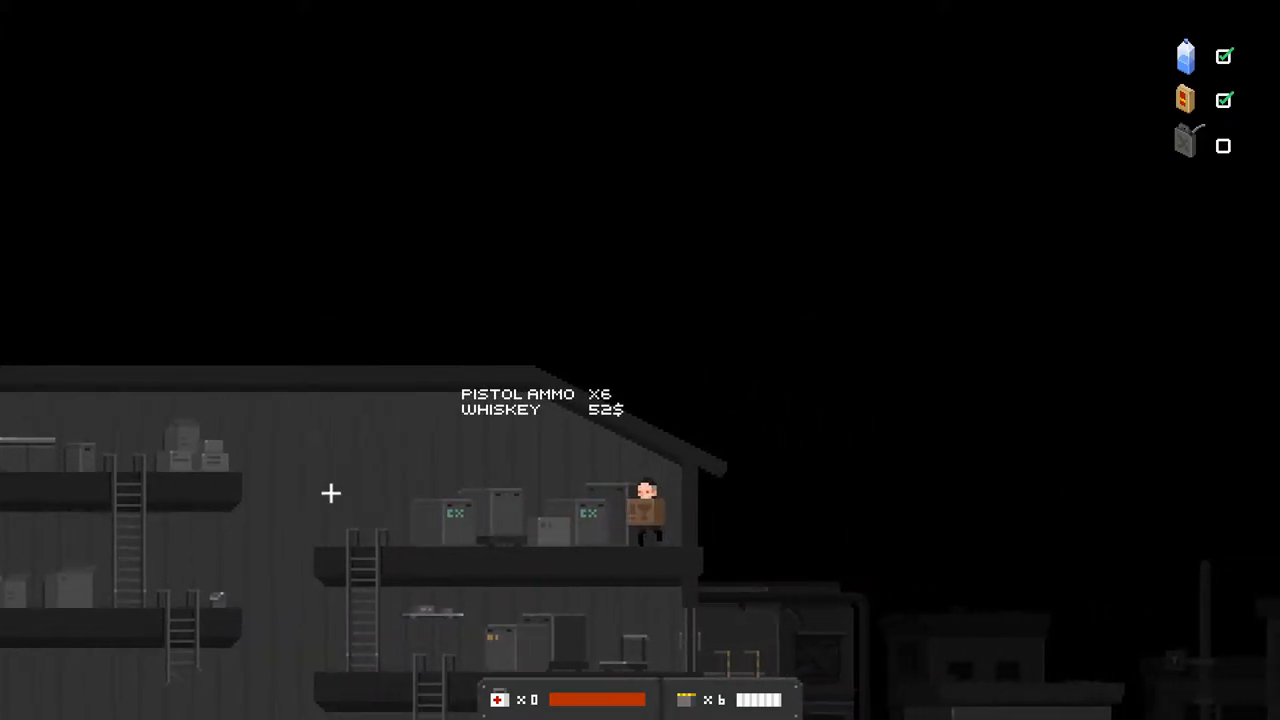
click(219, 473)
key(a)
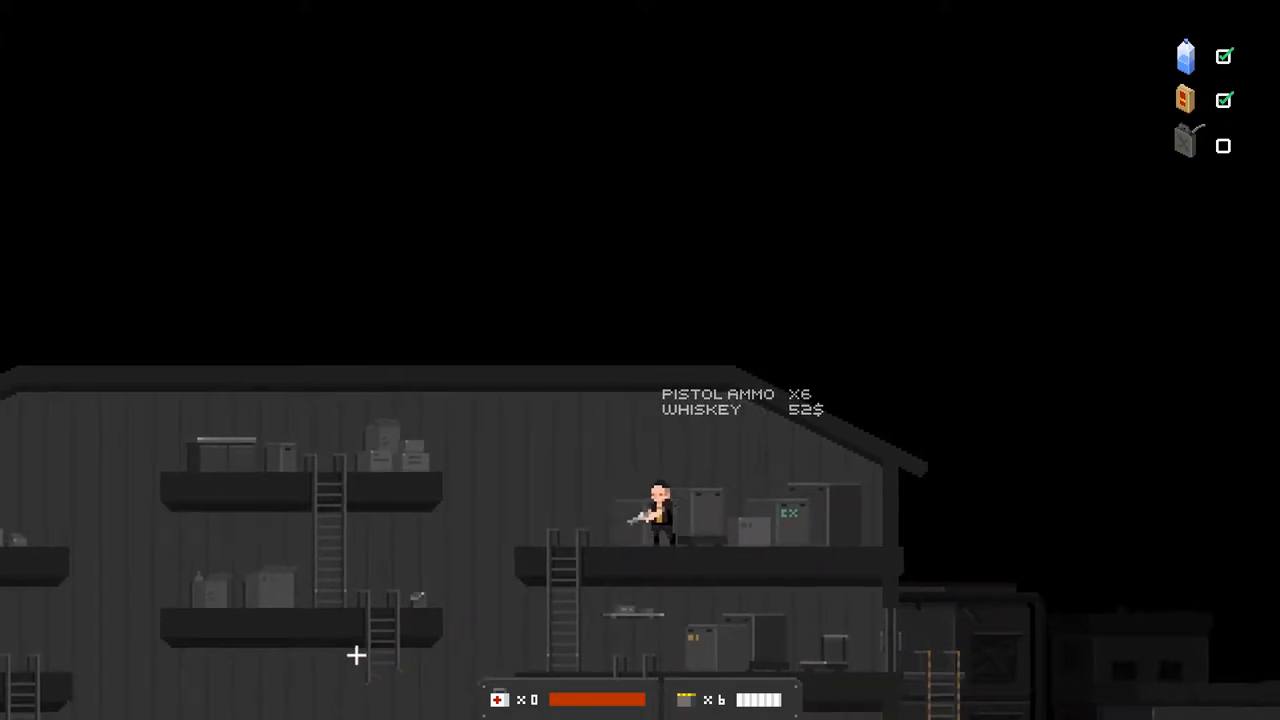
- Climb down the ladders to the ground and walk right into the building doorway
key(a)
key(s)
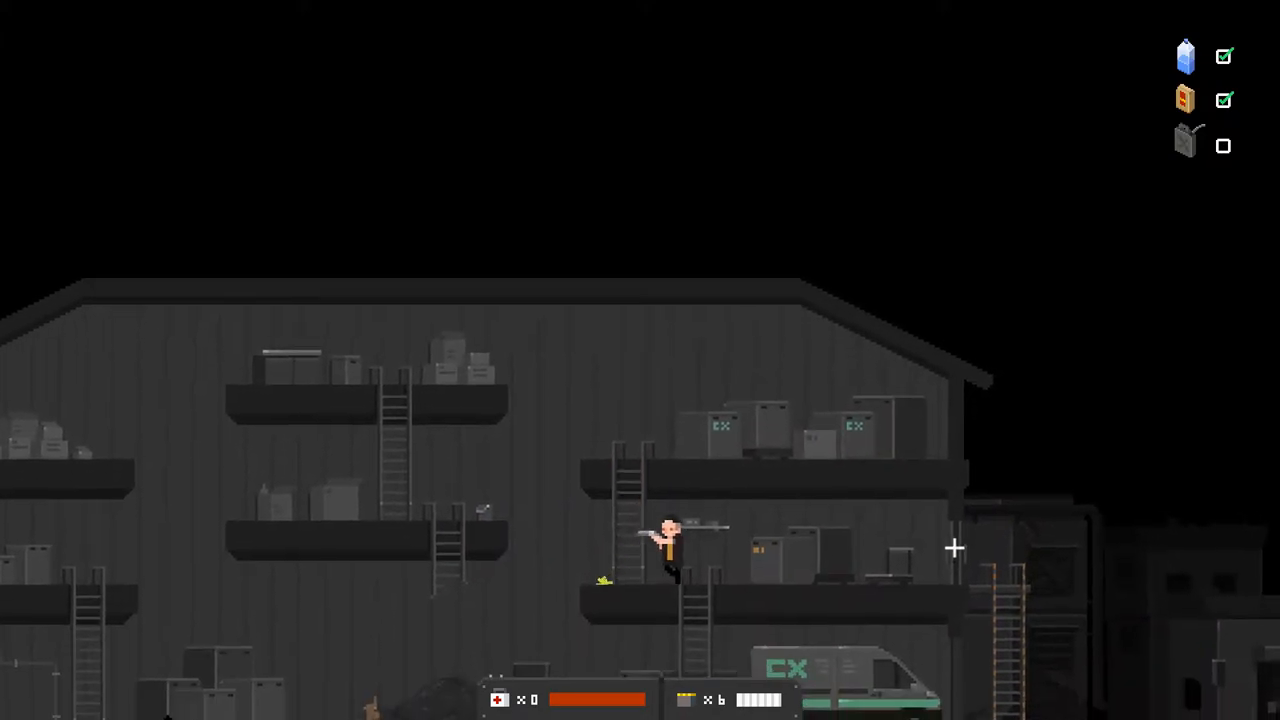
key(d)
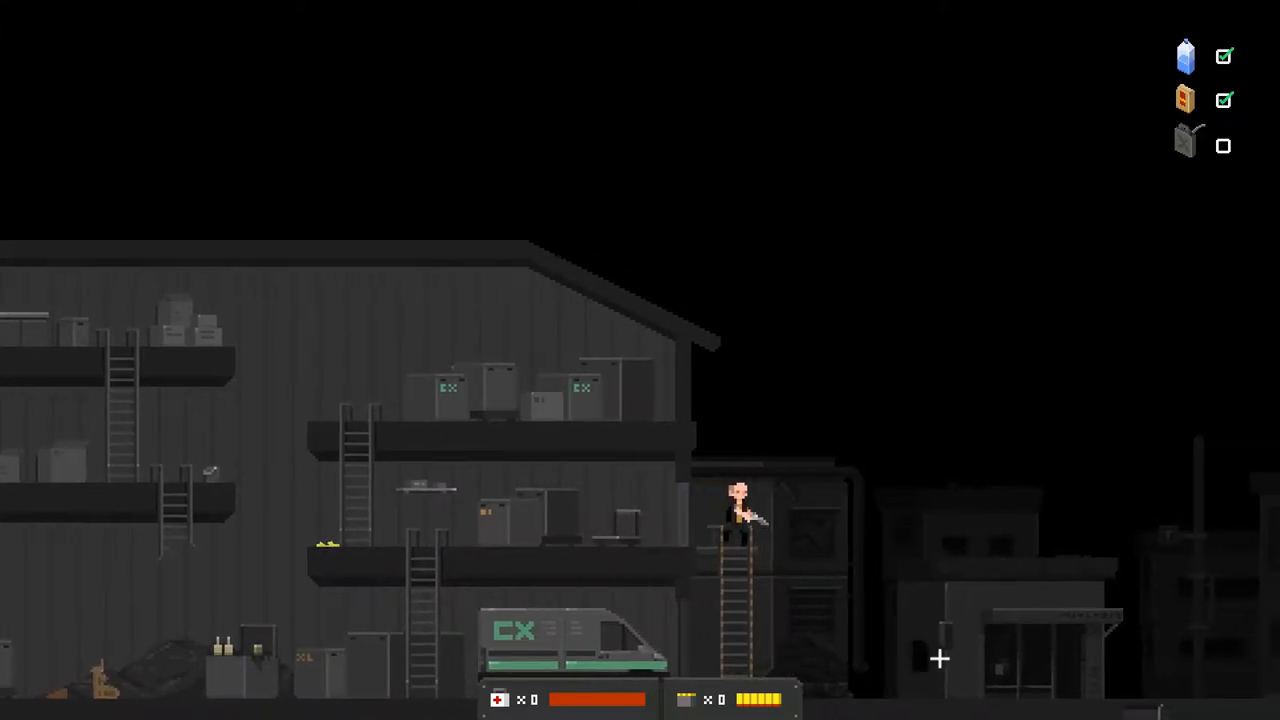
key(s)
key(d)
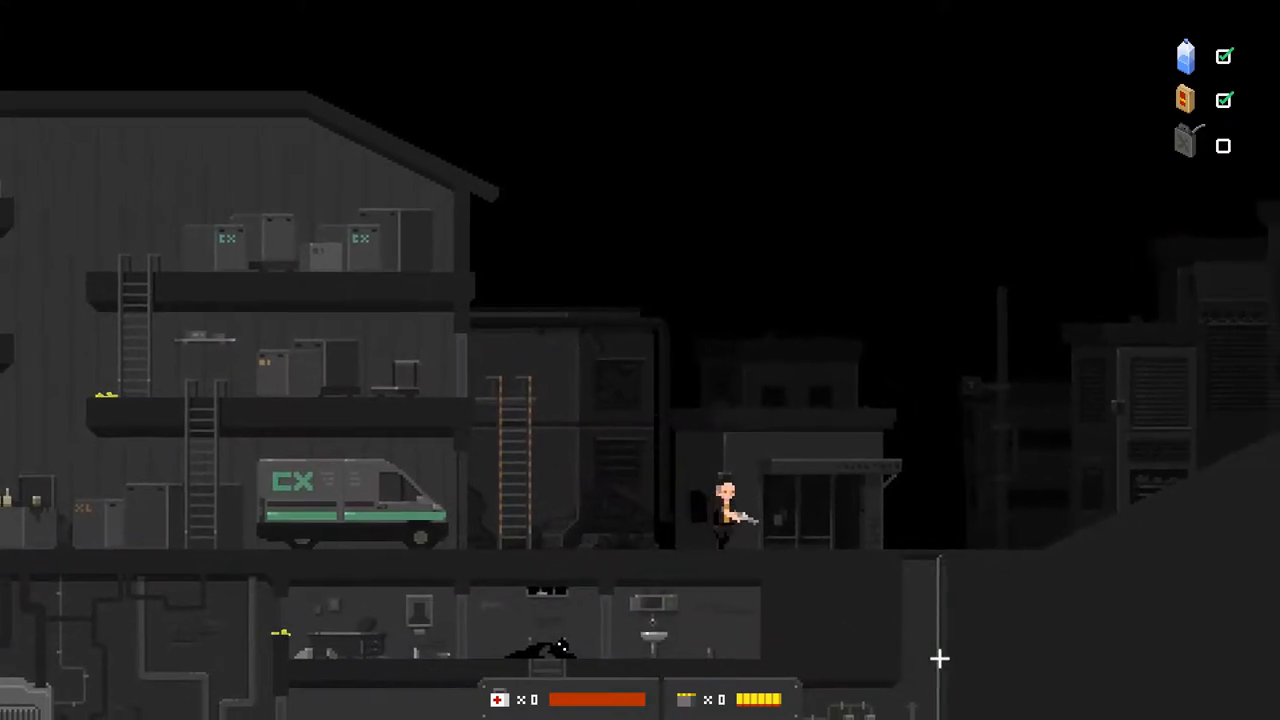
key(d)
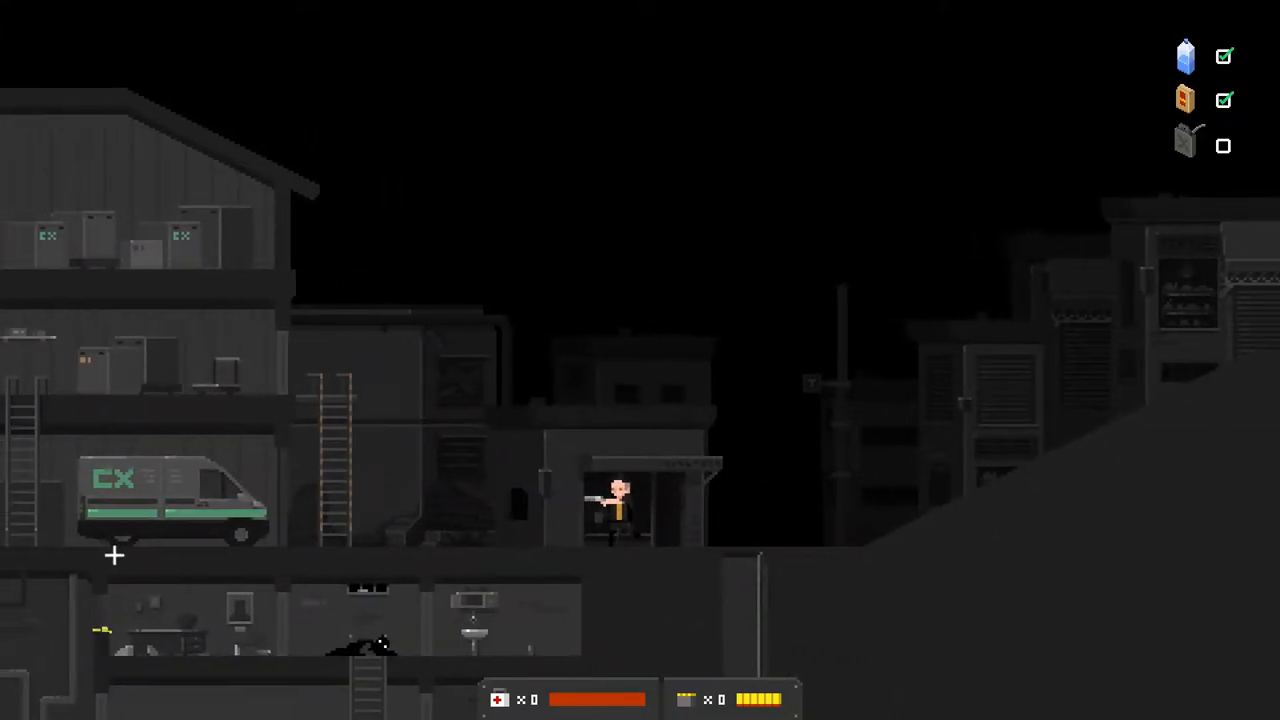
- Drop down the shaft and walk left through the basement to loot six scraps from the wreck
key(d)
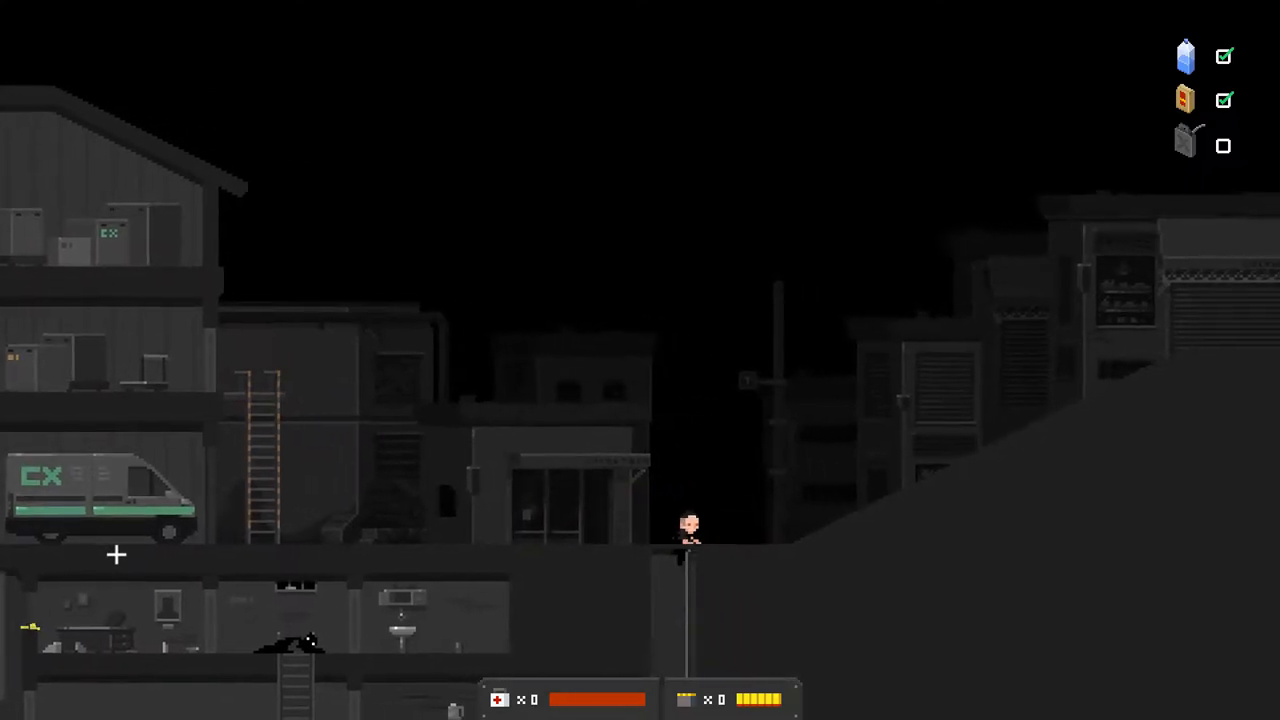
key(s)
key(a)
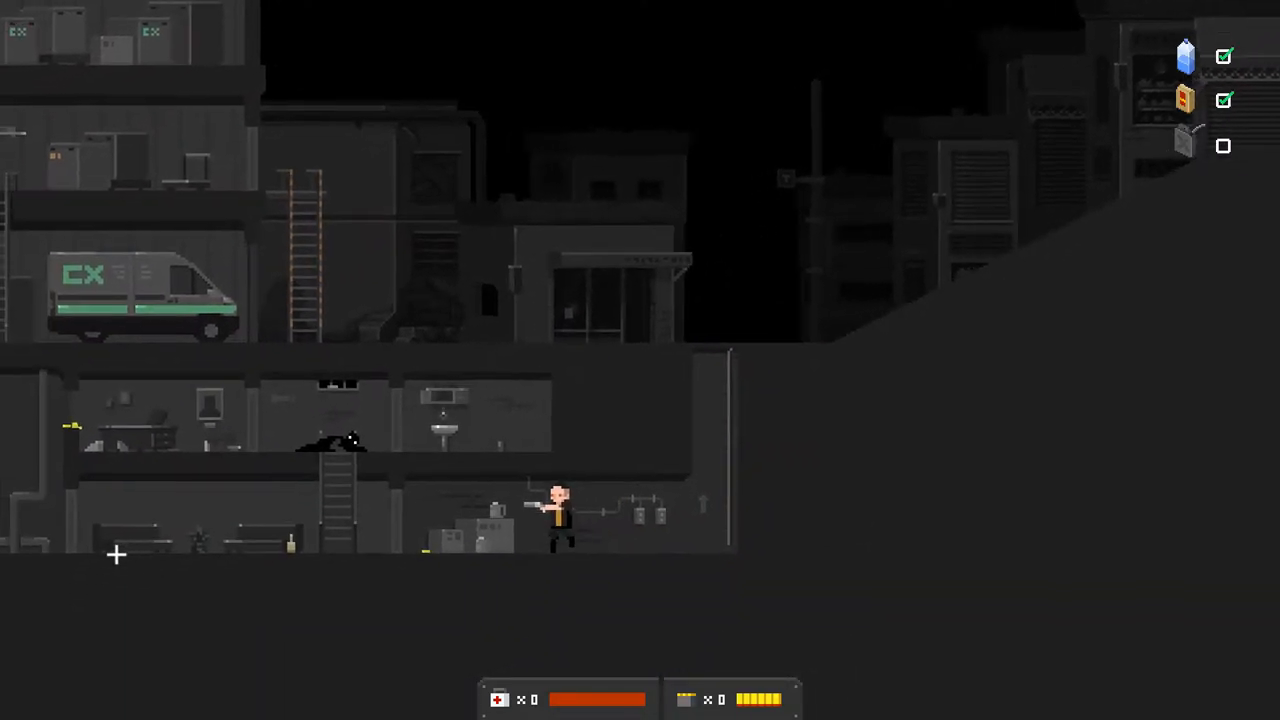
key(a)
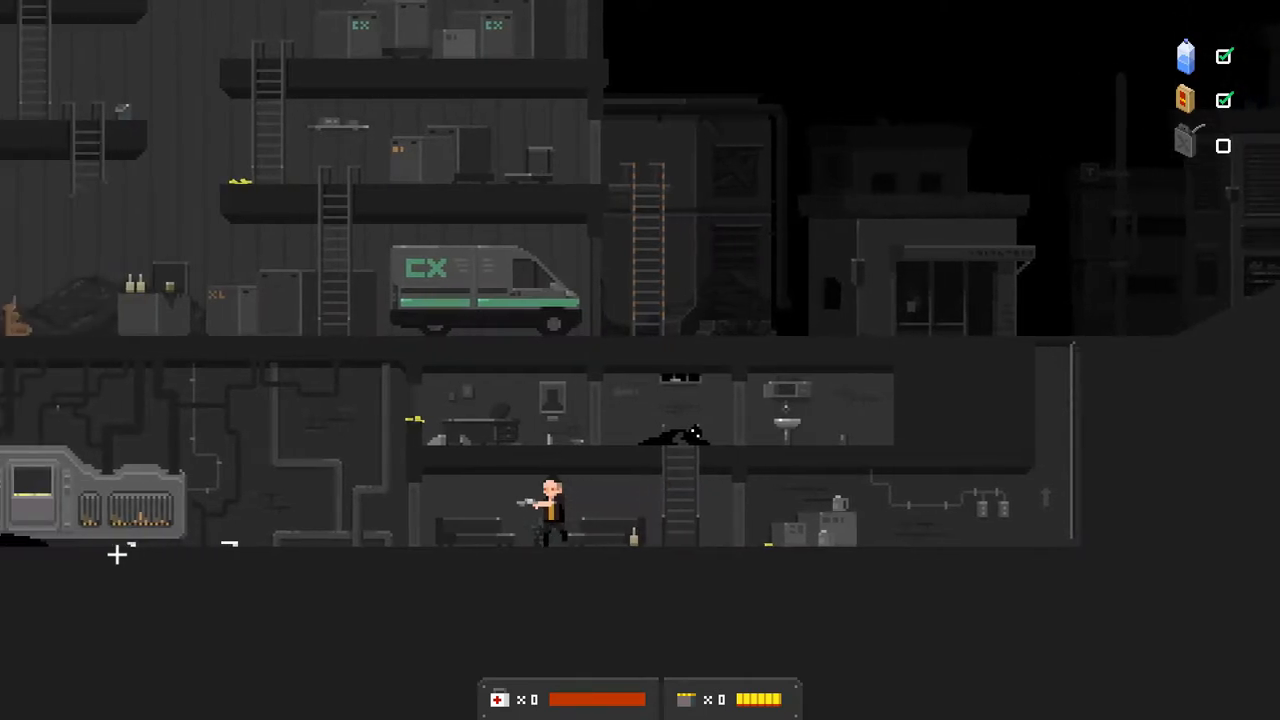
key(a)
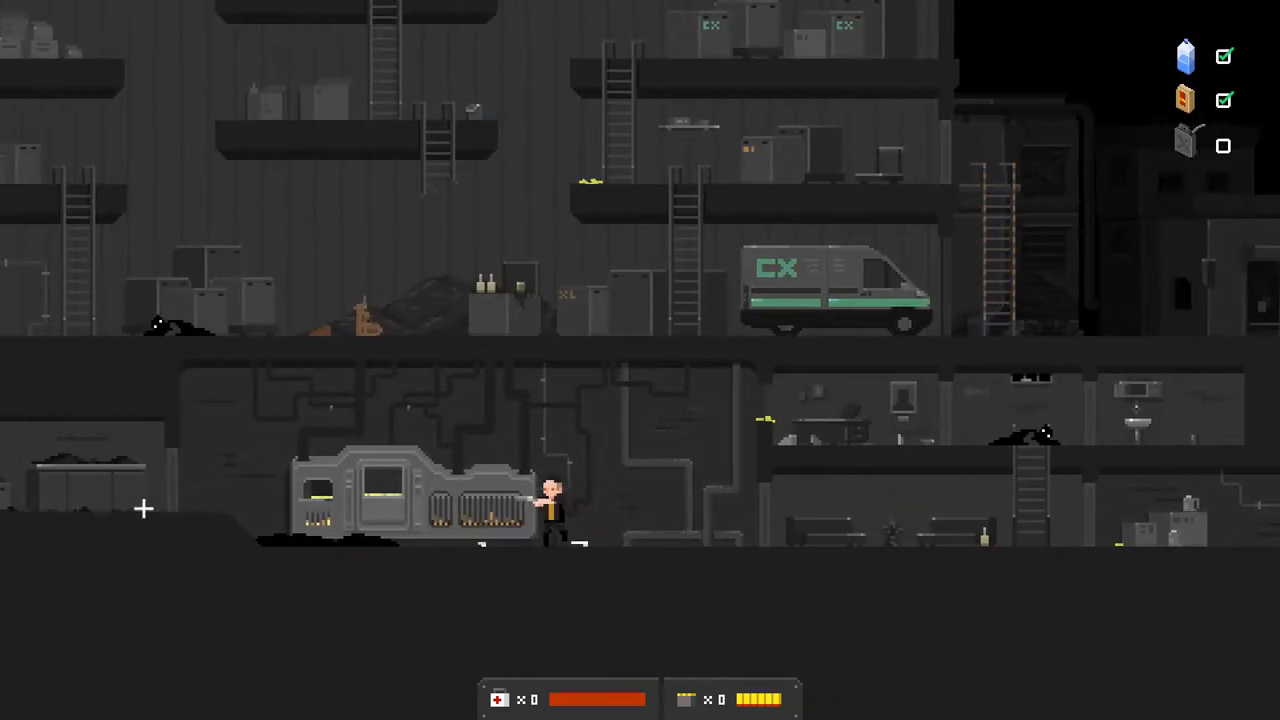
key(a)
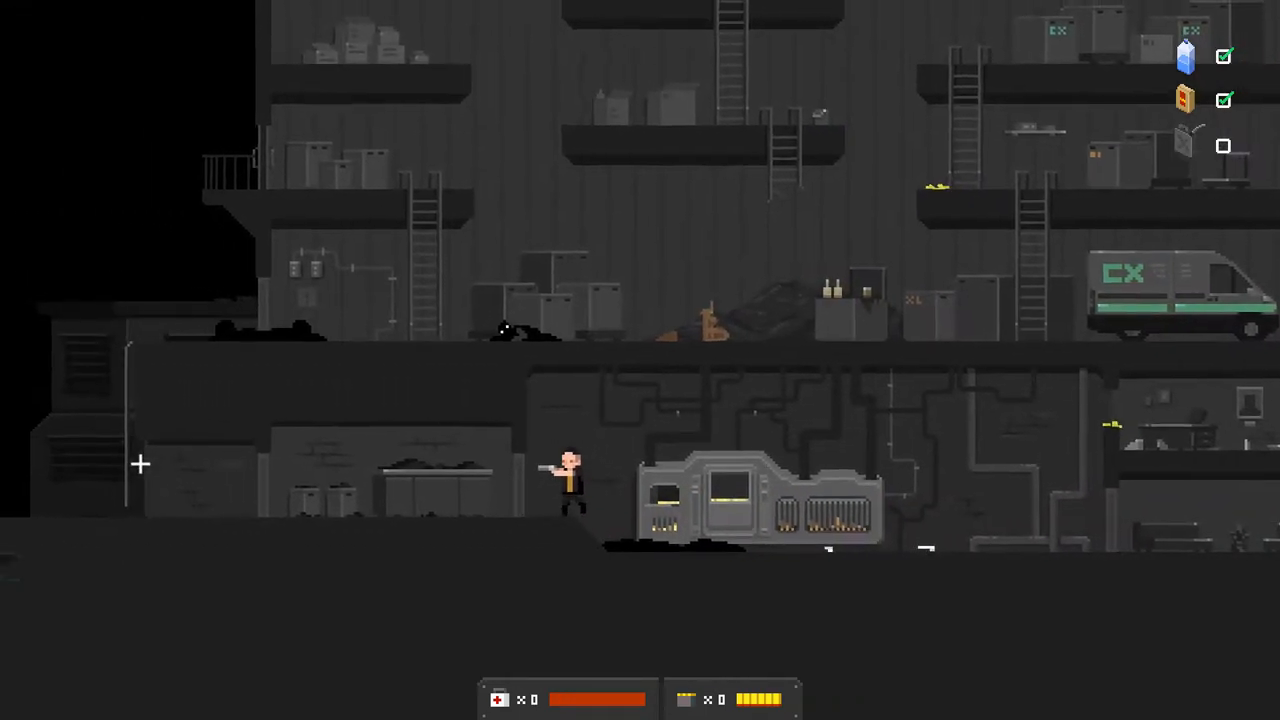
key(a)
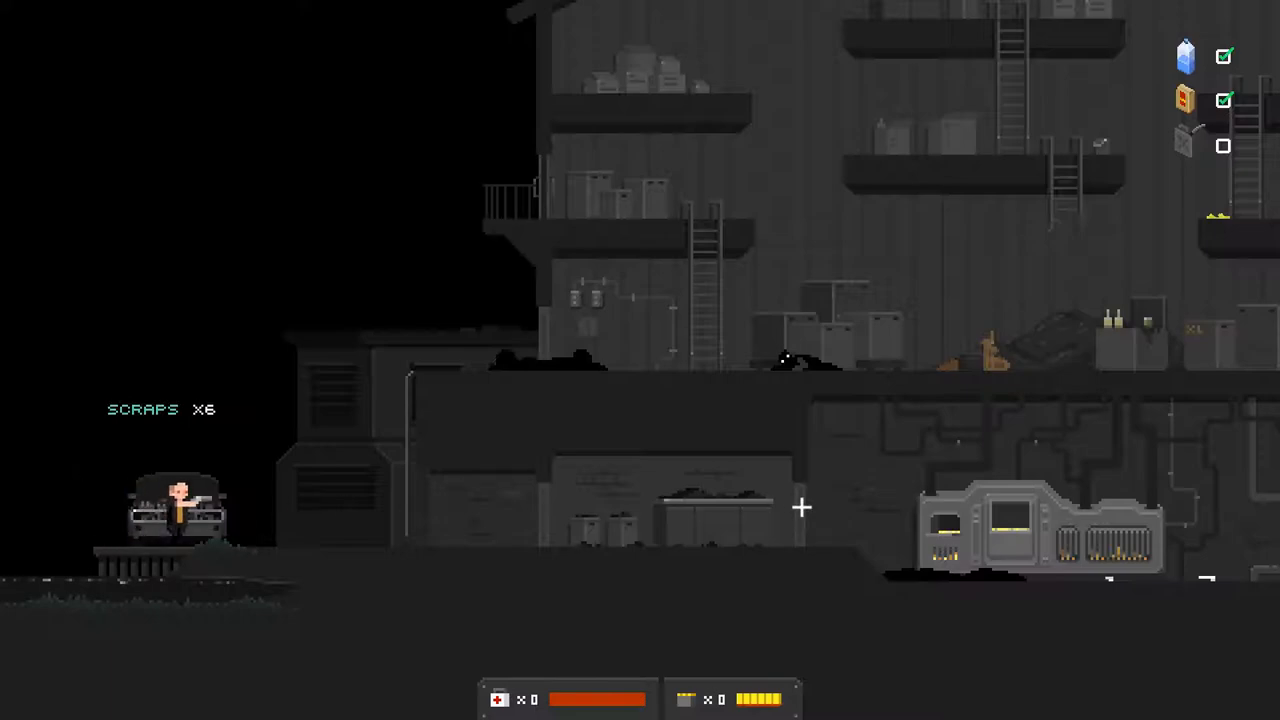
- Climb back up the ledges and ladders and walk right toward the van
key(w)
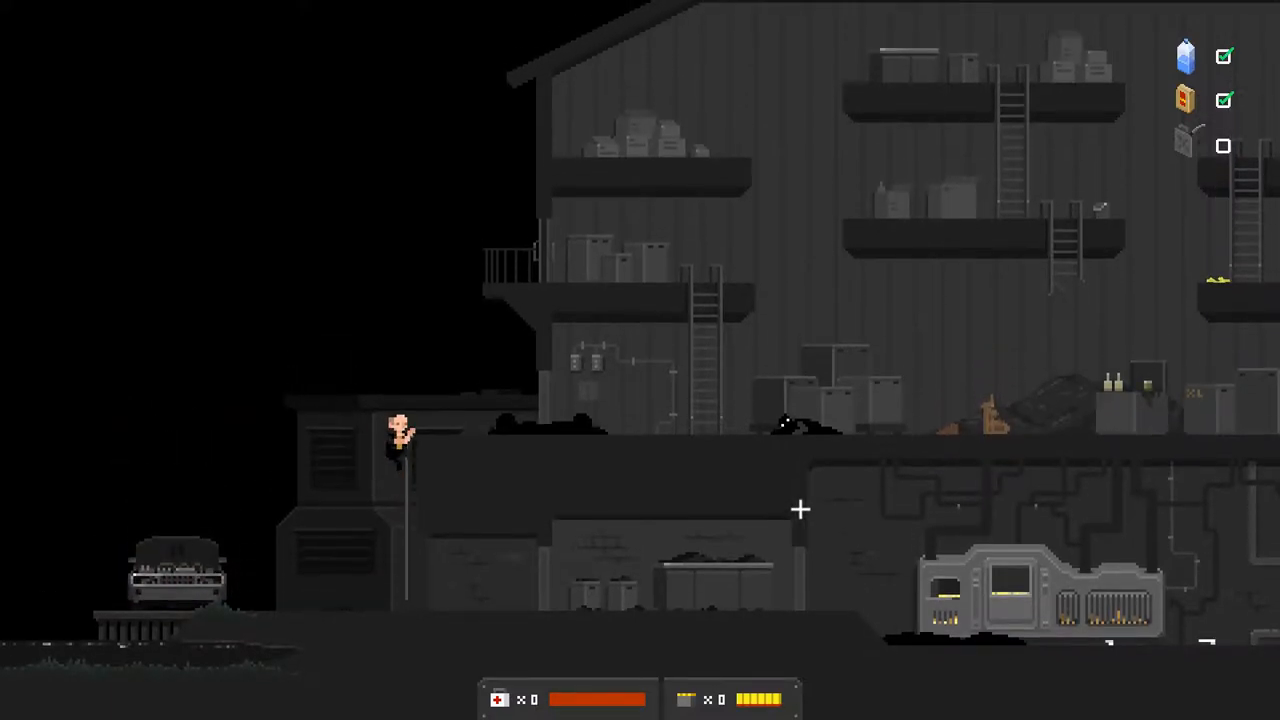
key(d)
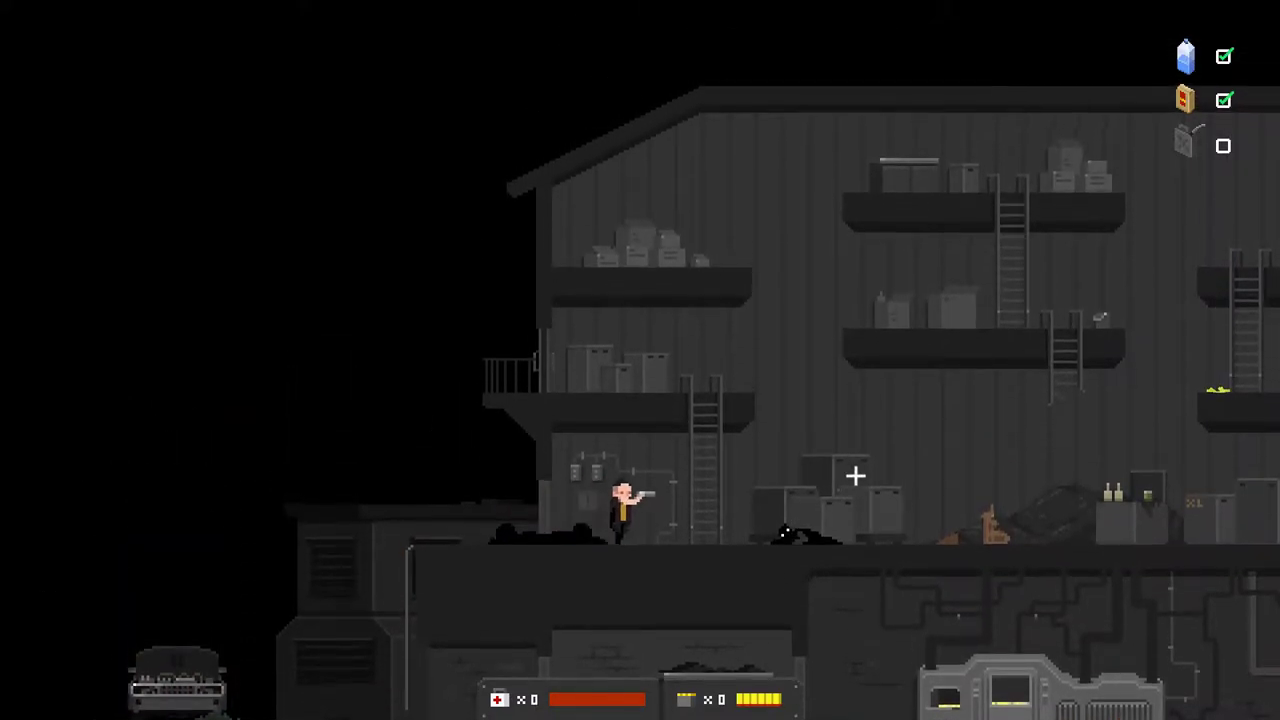
key(d)
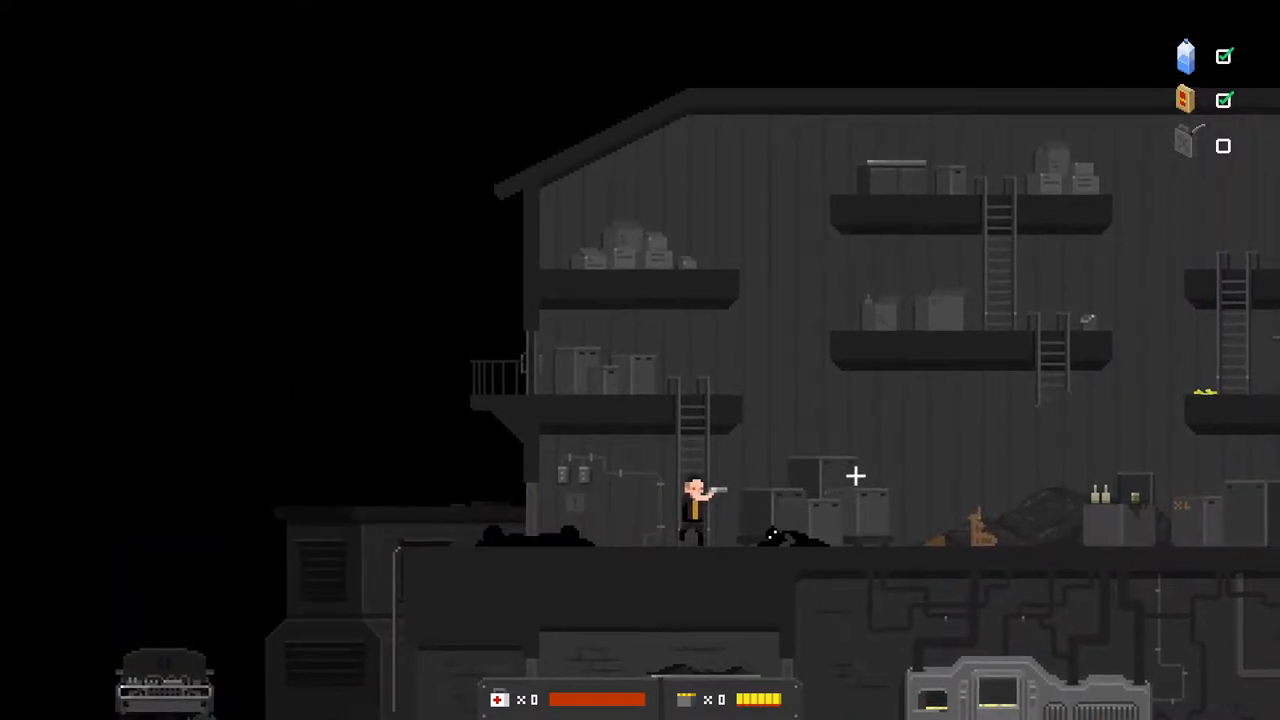
key(w)
key(a)
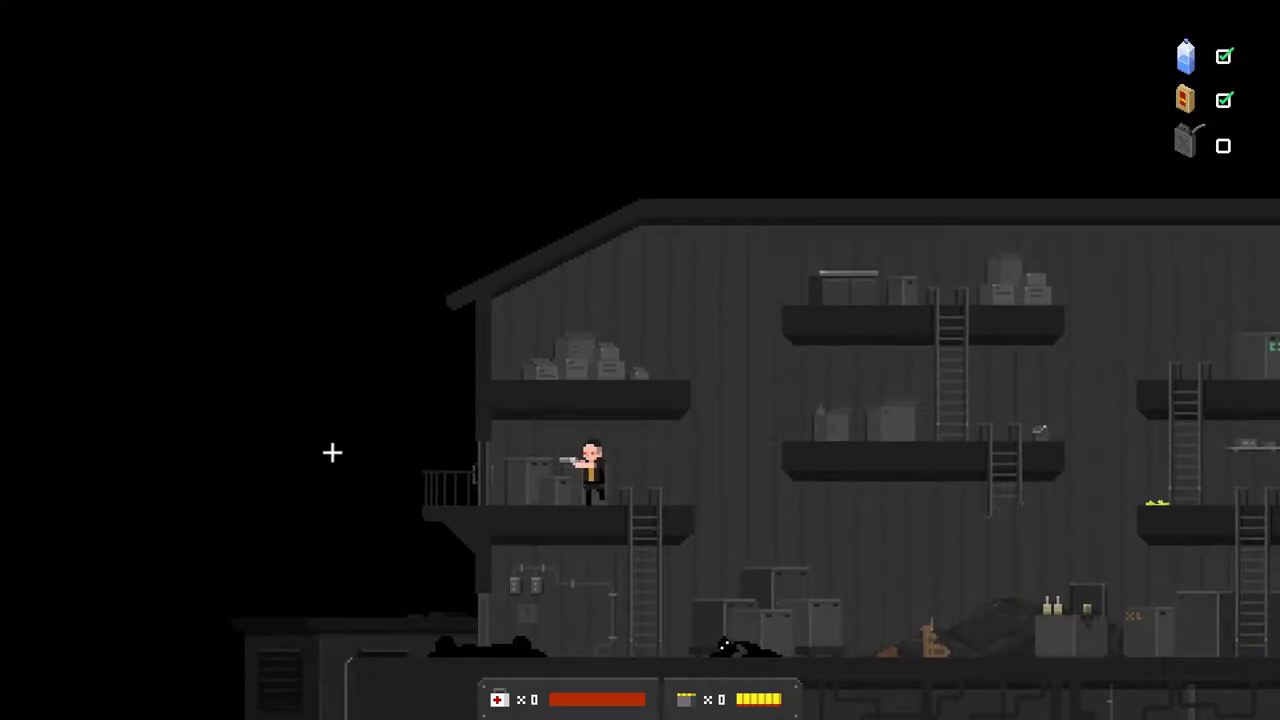
key(a)
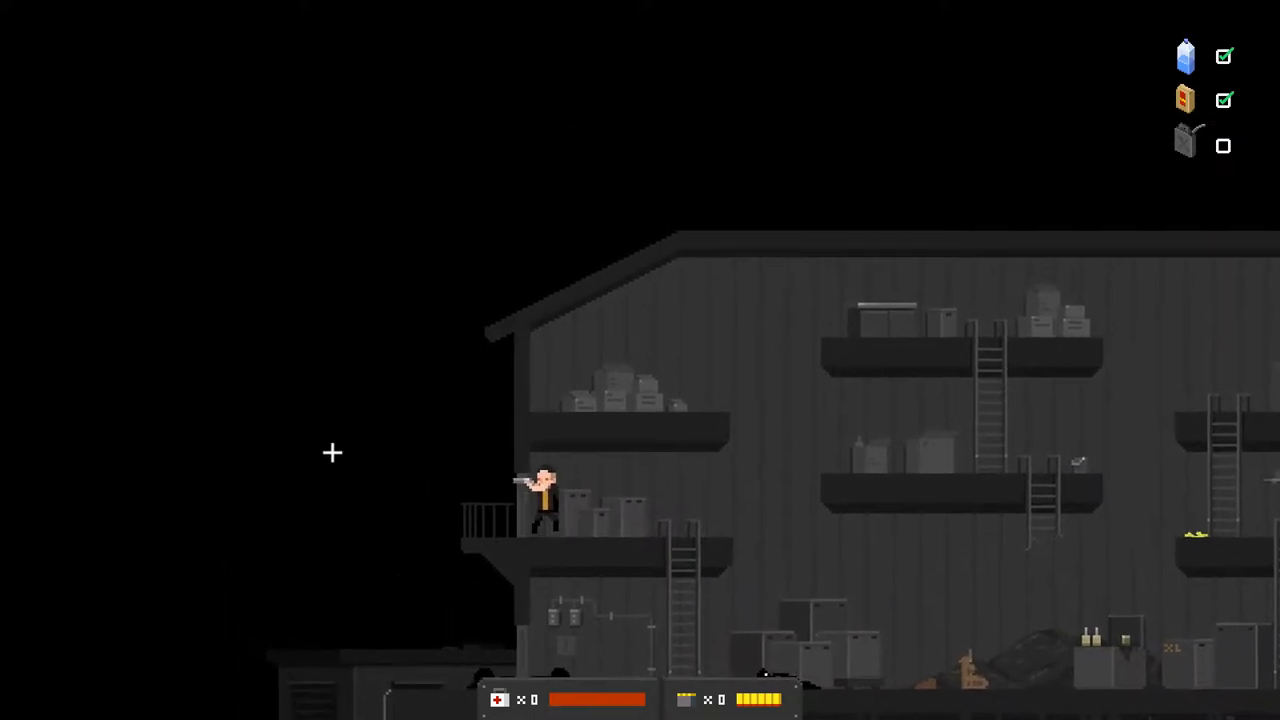
key(d)
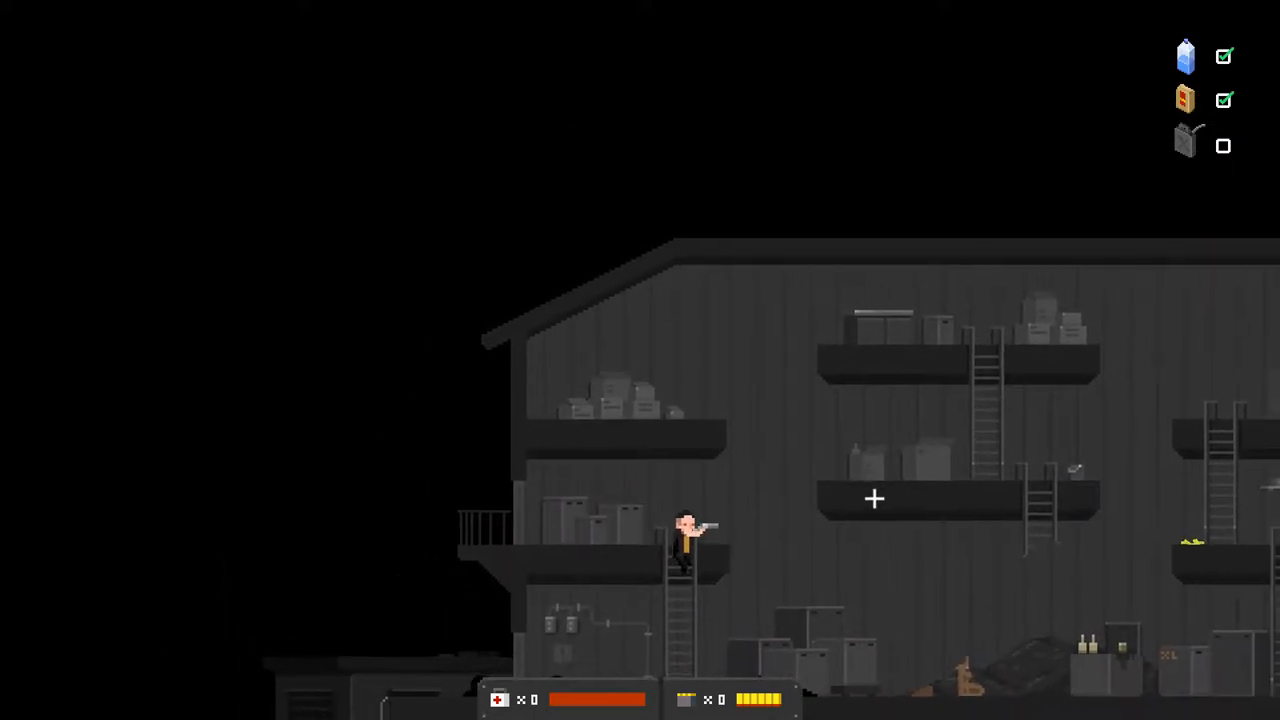
key(s)
key(d)
key(d)
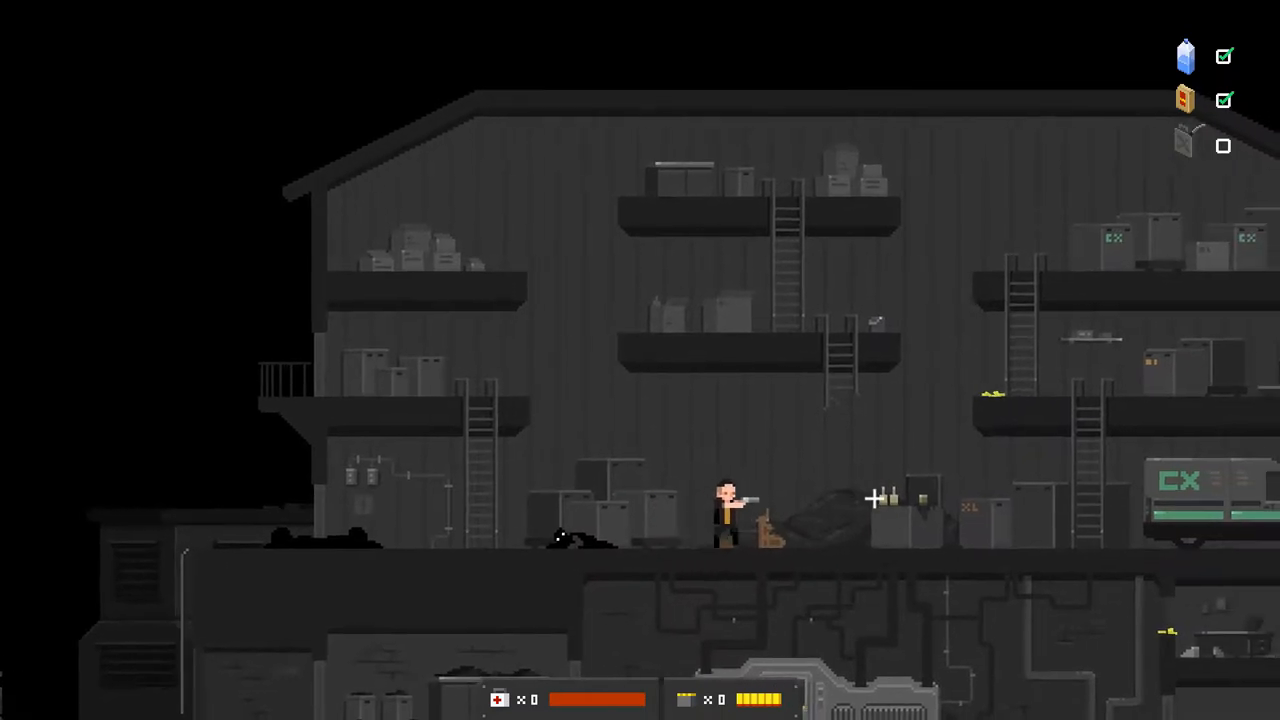
key(d)
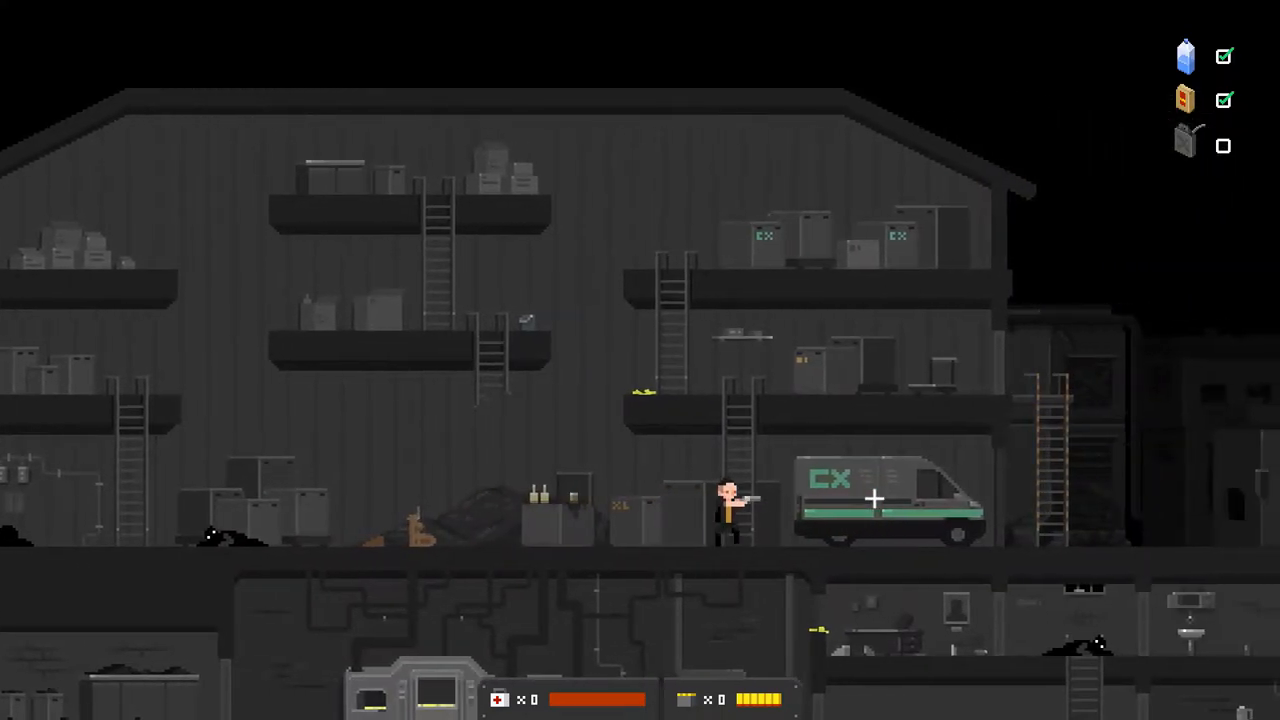
- Climb over the floor beside the van and head right toward the street slope
key(a)
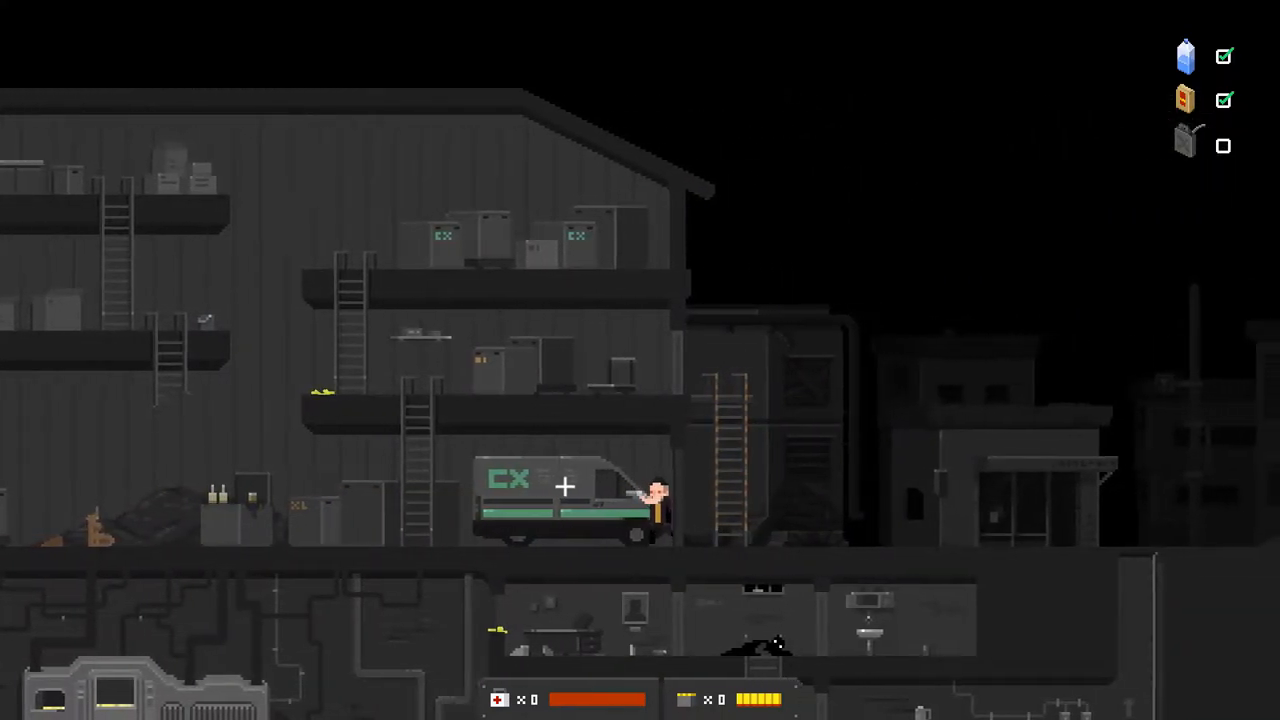
key(w)
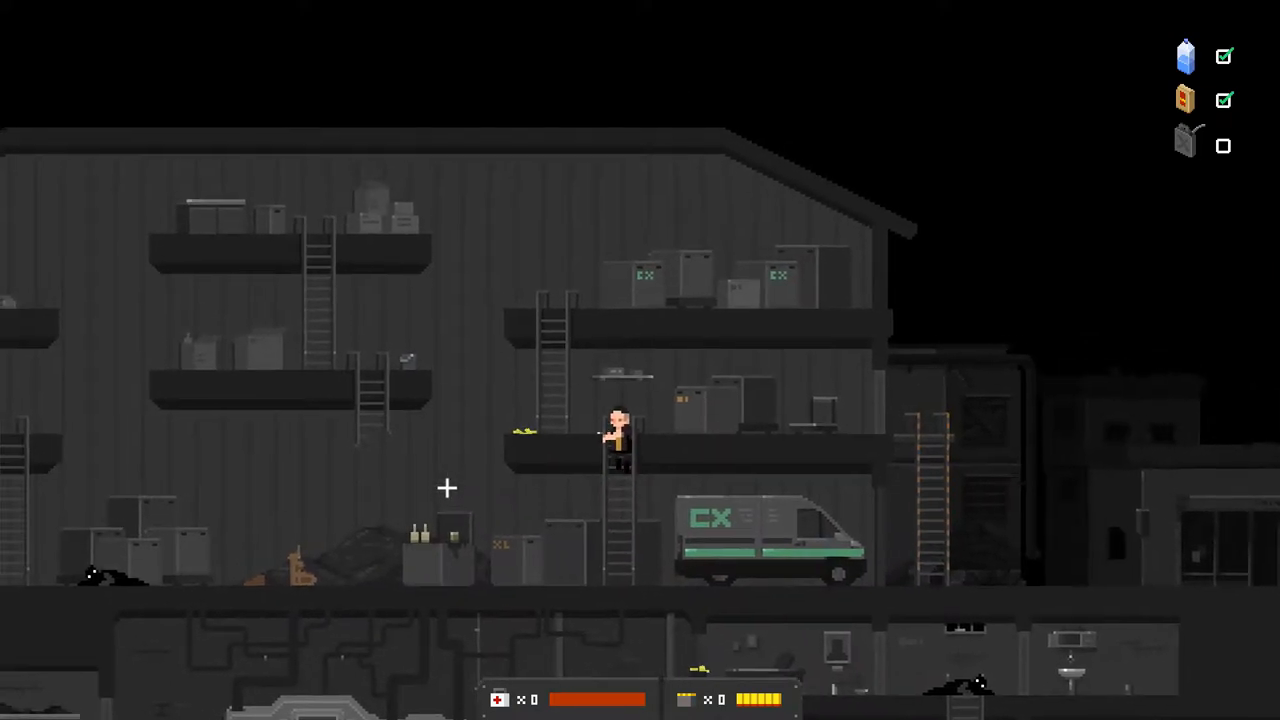
key(d)
key(d)
key(s)
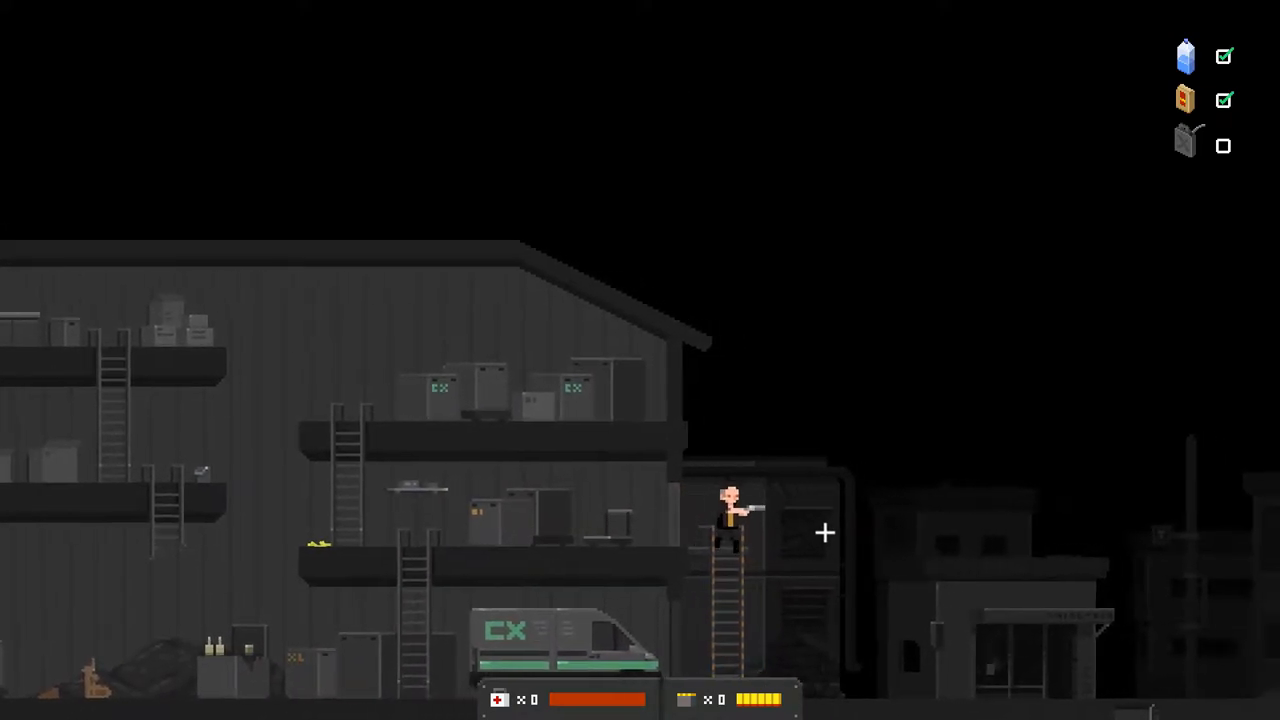
key(d)
key(d)
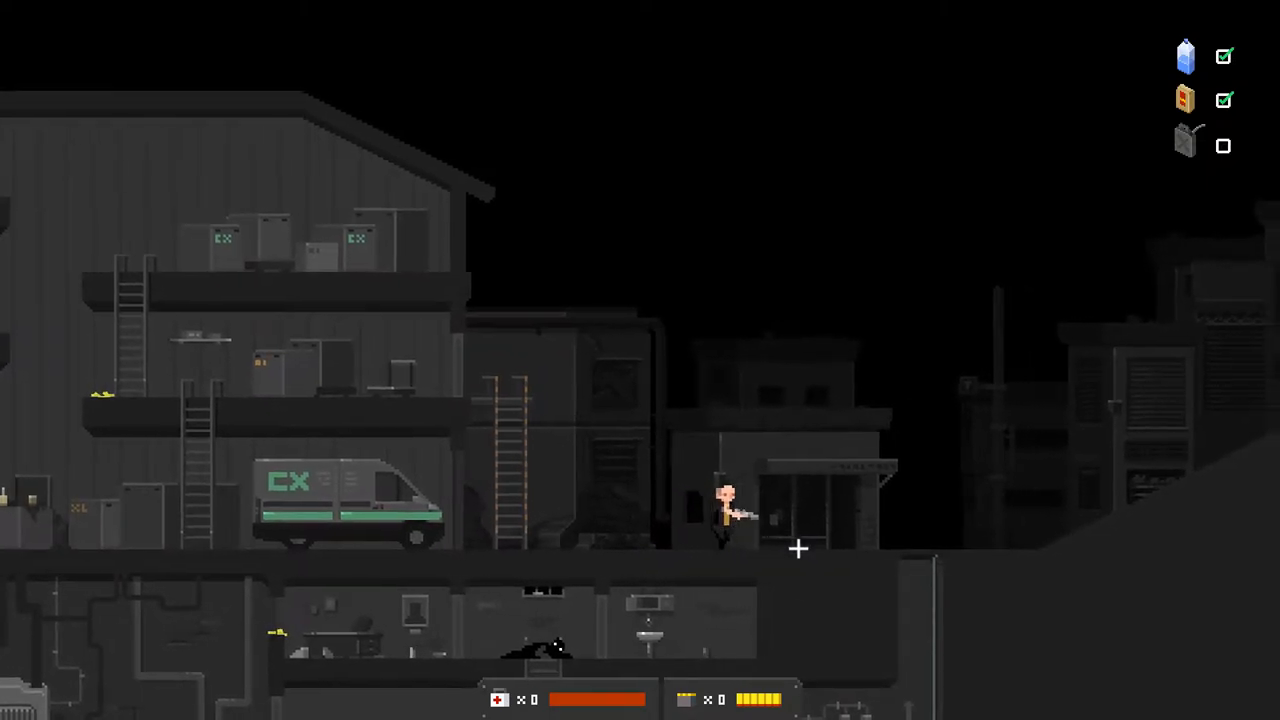
- Walk right up the slope, past the car, Wash-Master laundromat and house to the stairs
key(d)
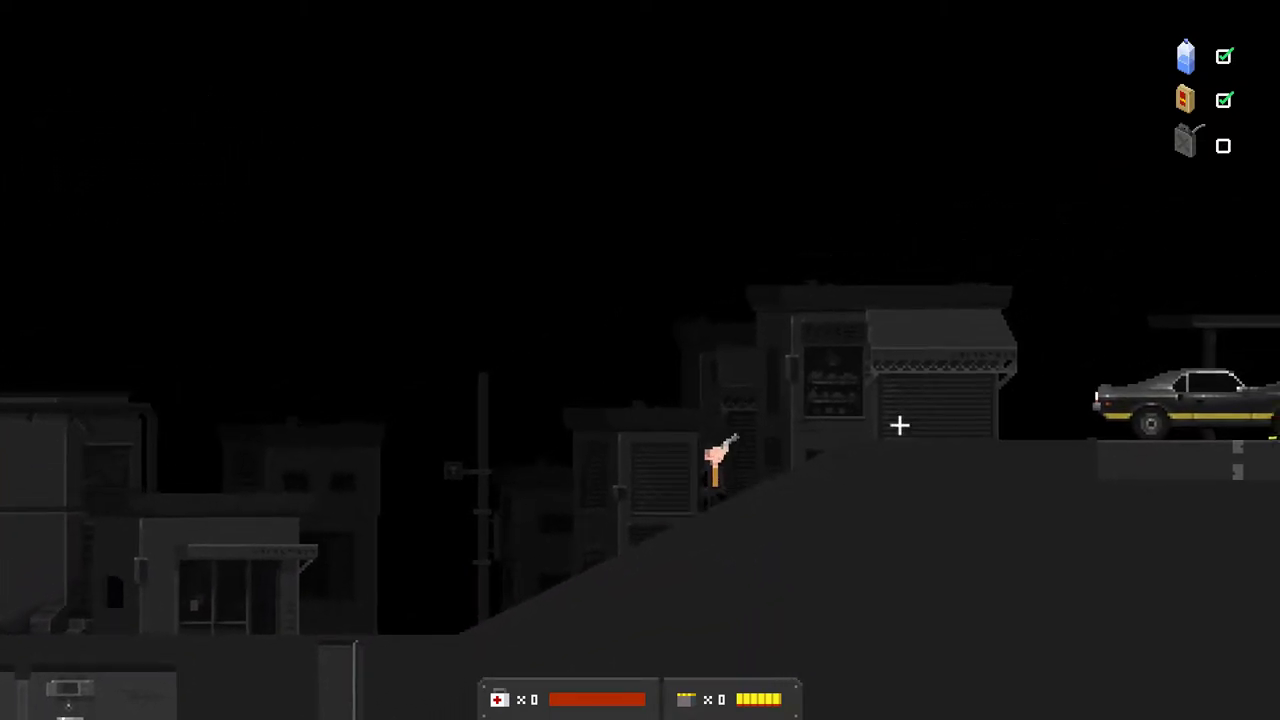
key(d)
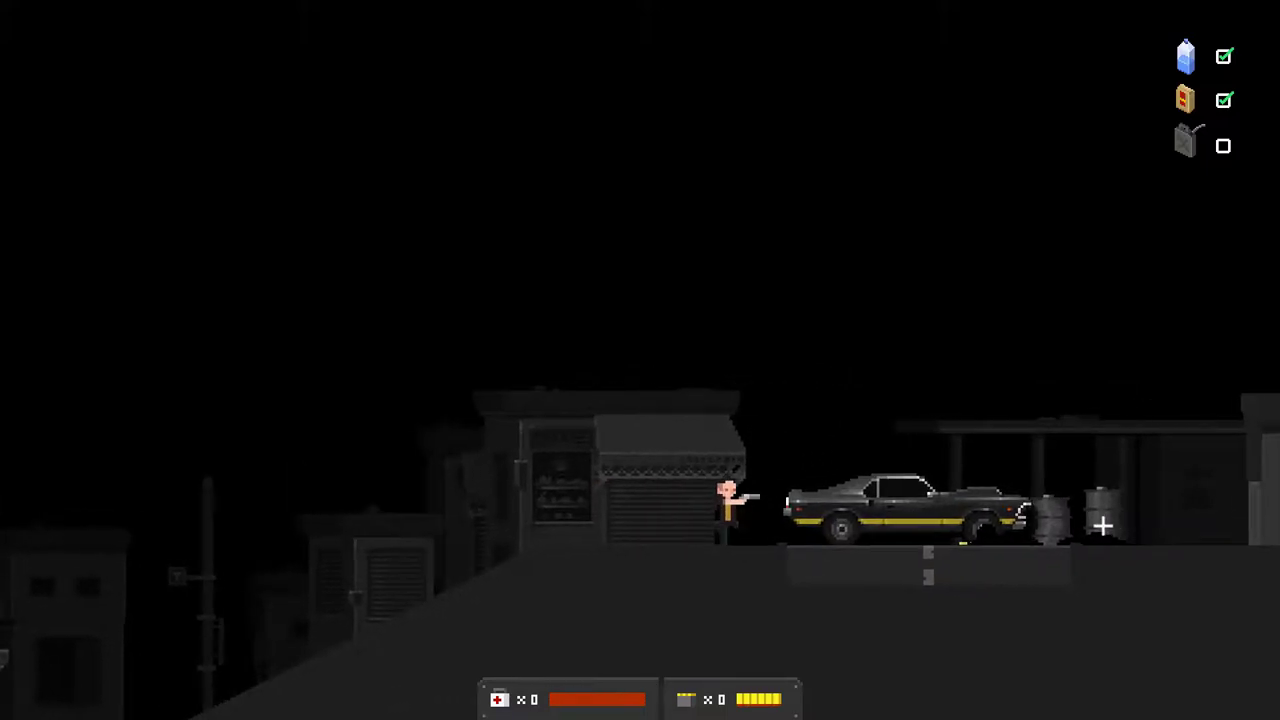
key(d)
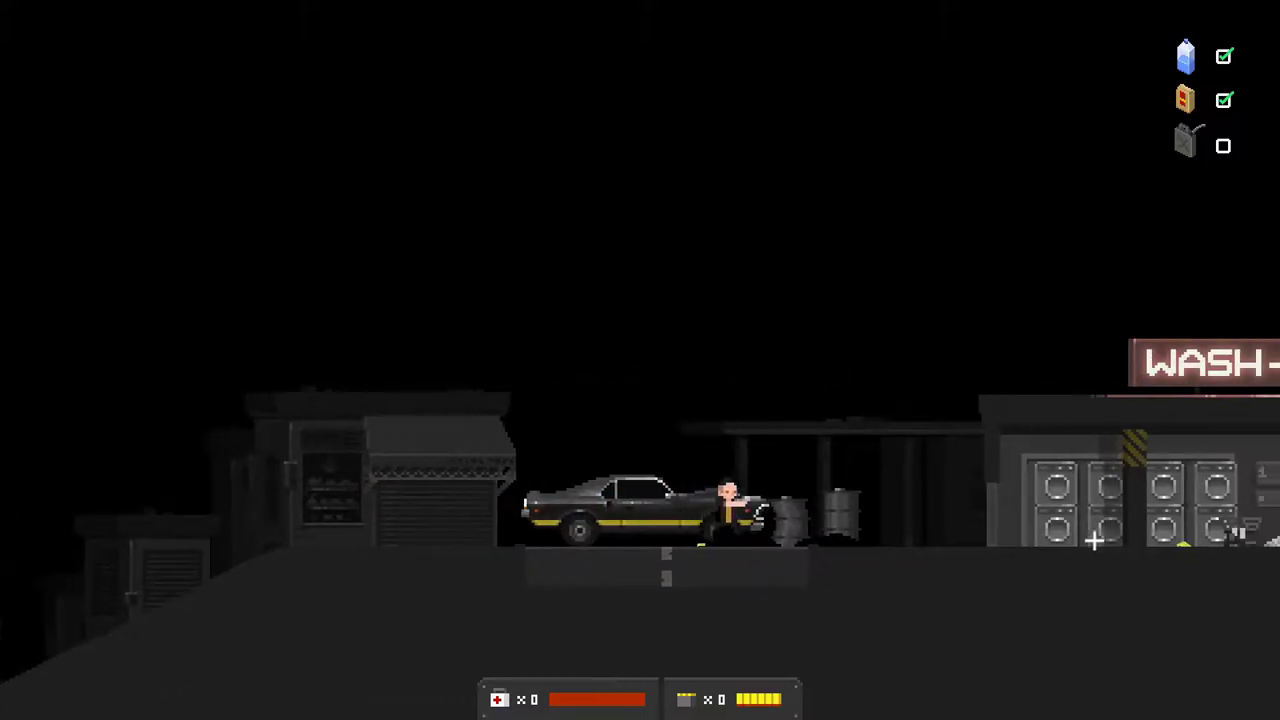
key(d)
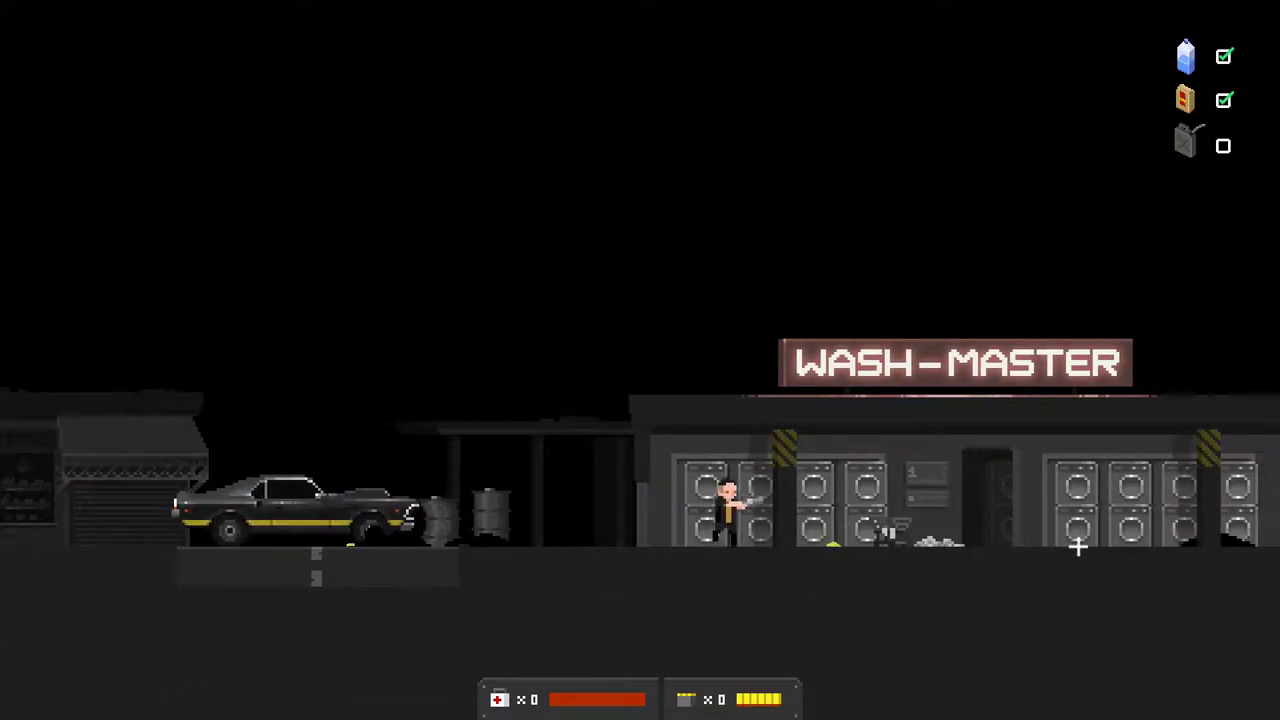
key(d)
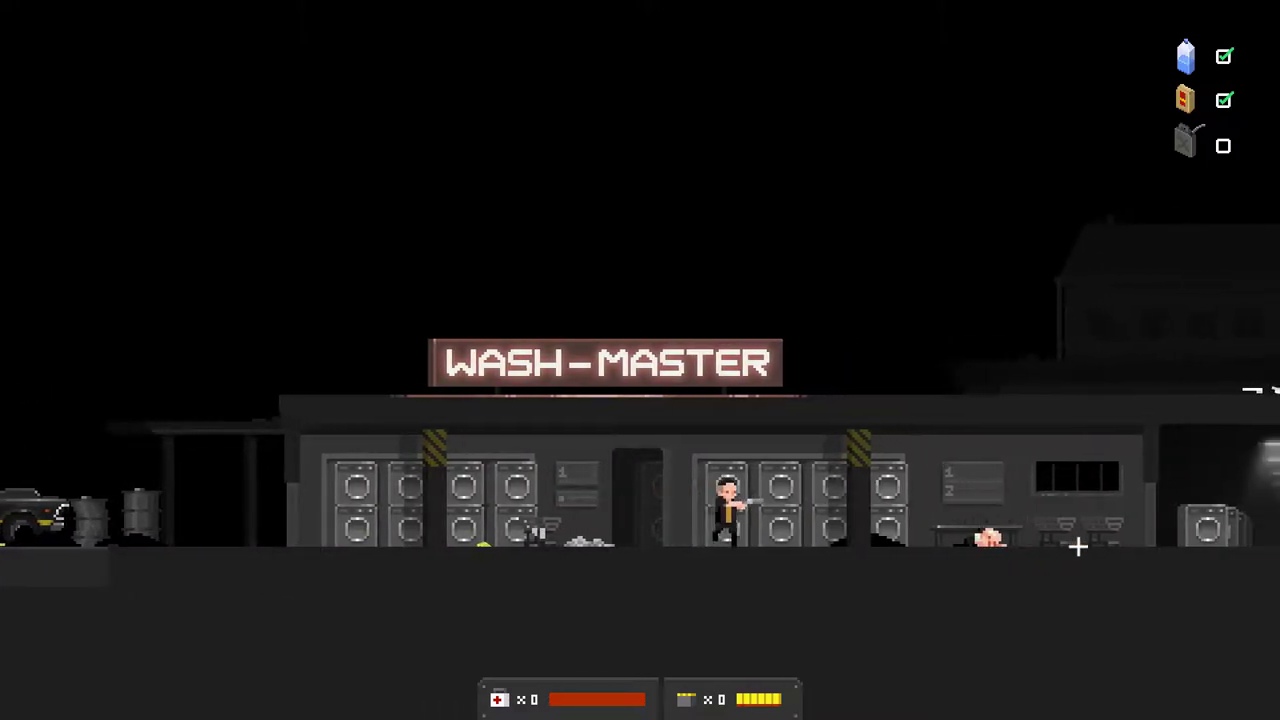
key(d)
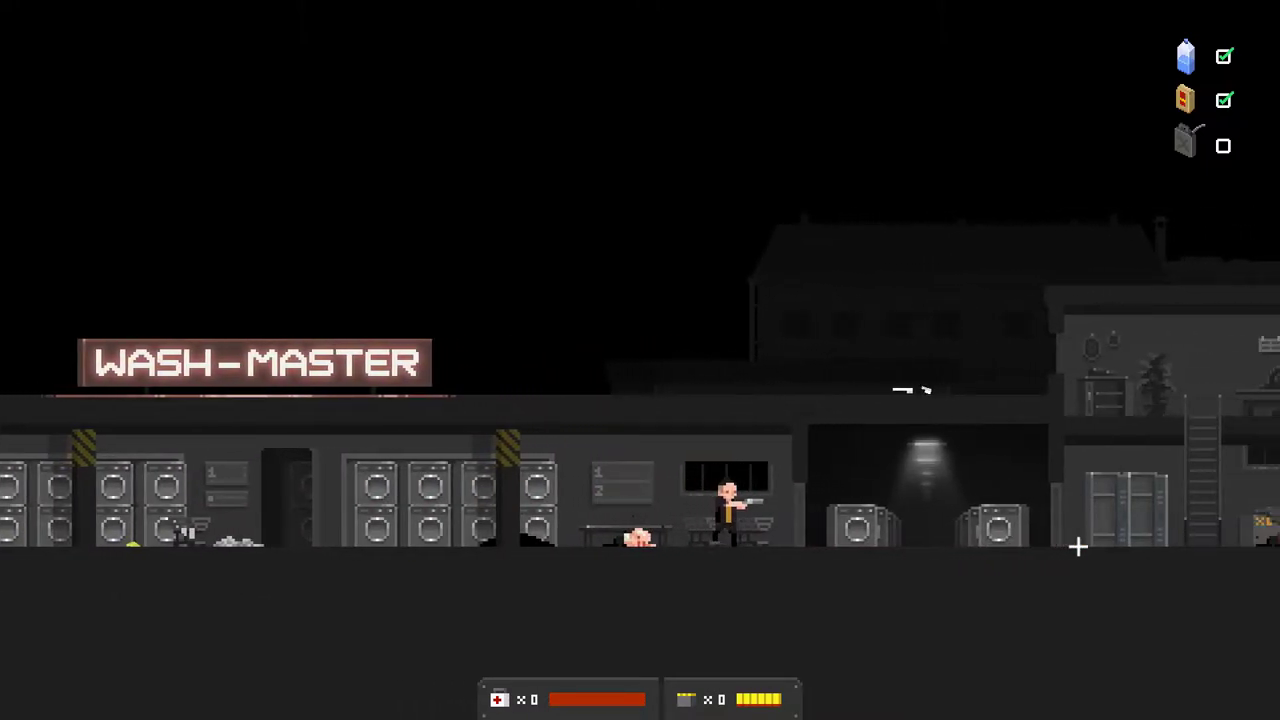
key(d)
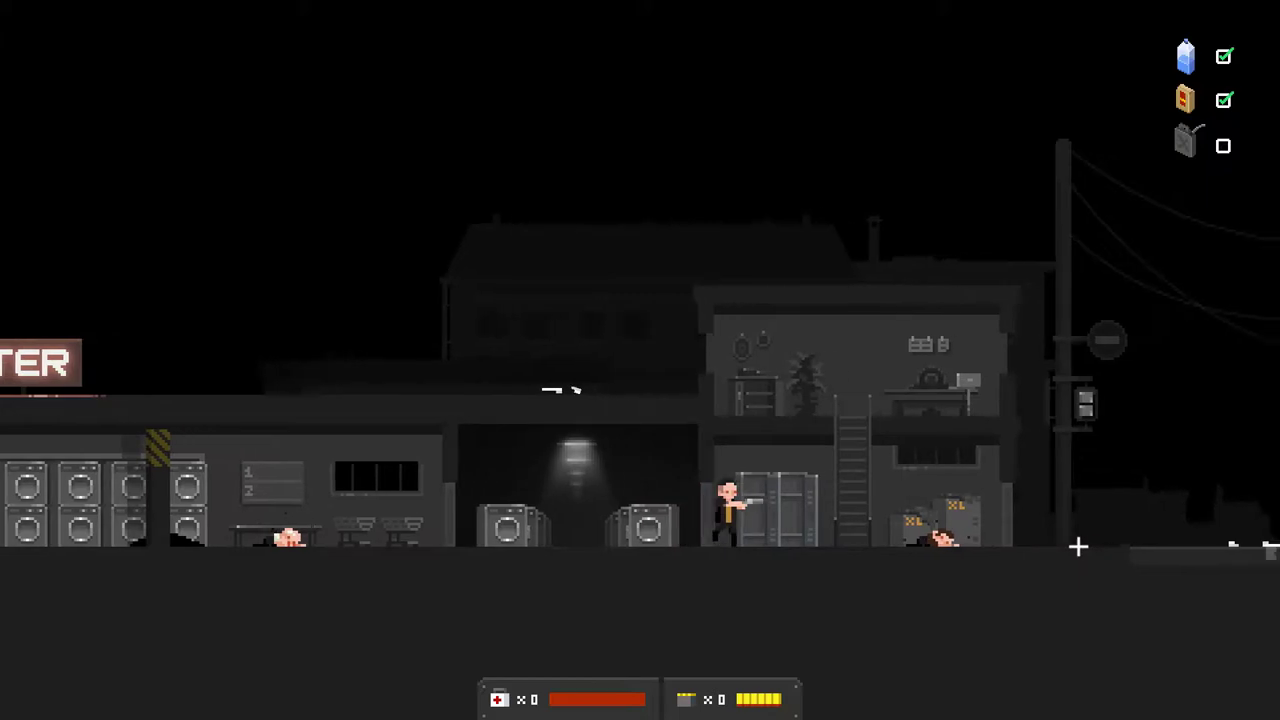
key(d)
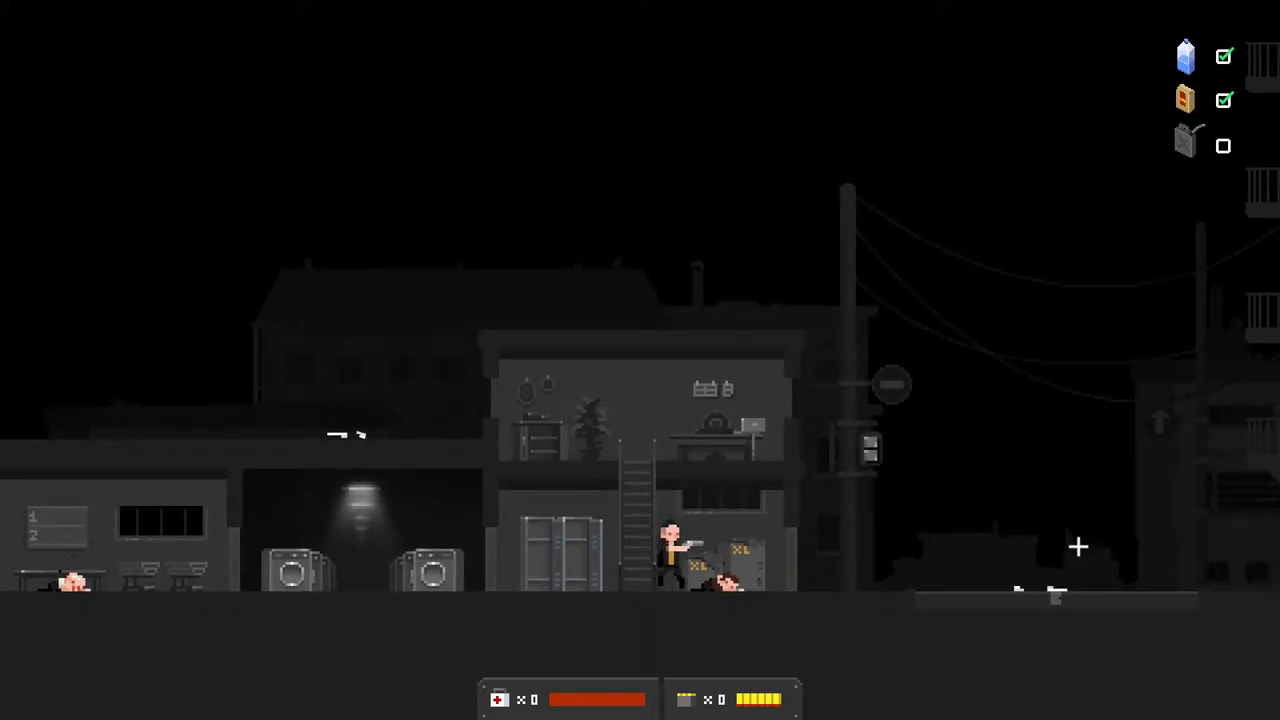
key(d)
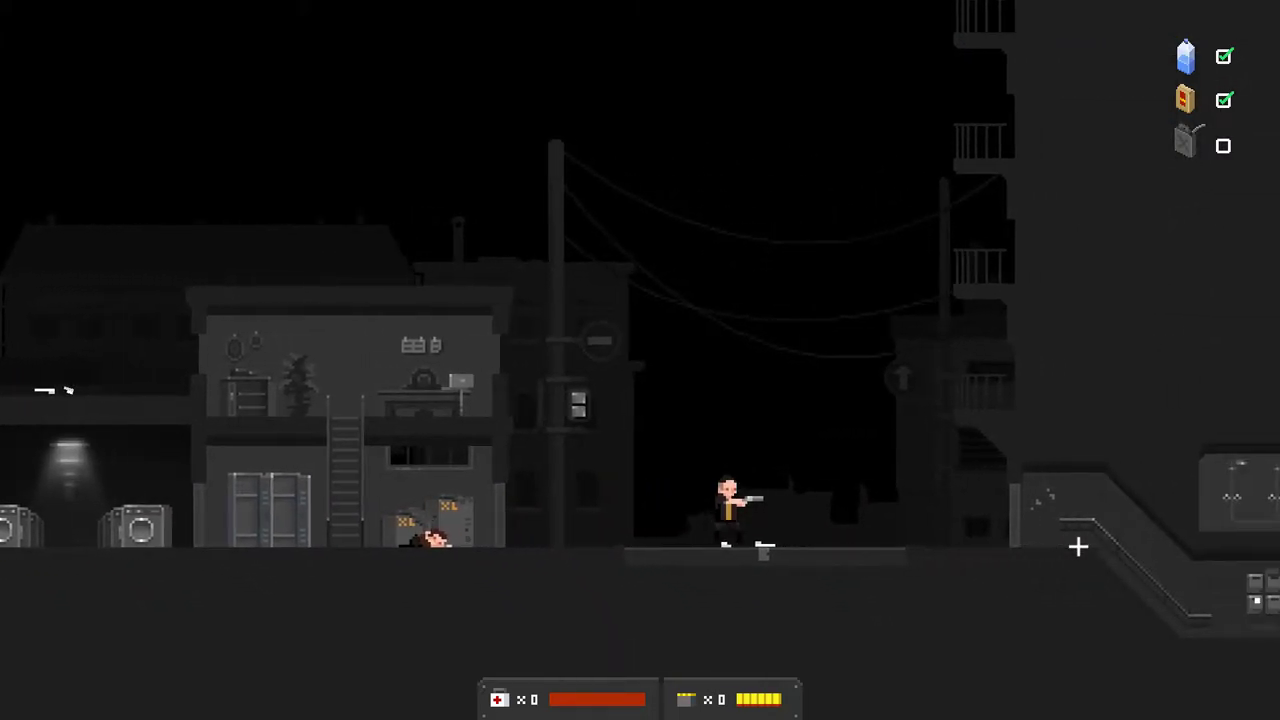
key(d)
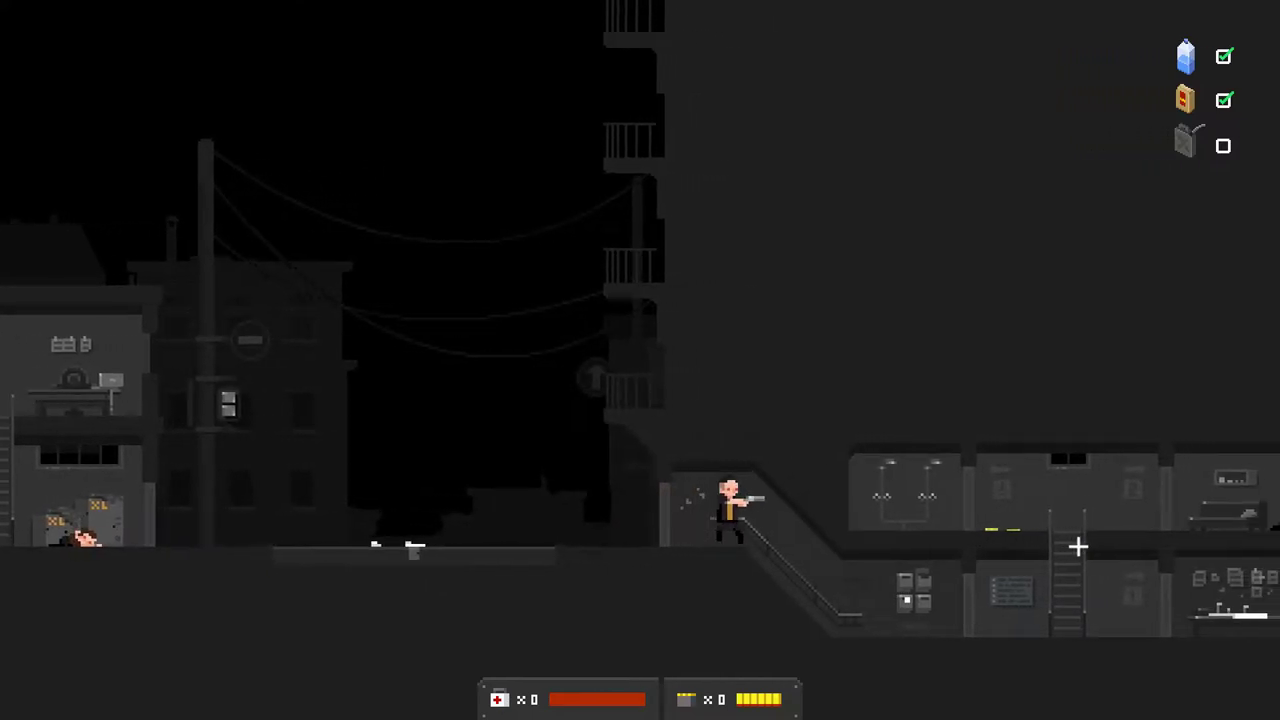
- Go down the stairs, climb to the top floor to check beside the ladder, then head left along the middle floor
key(d)
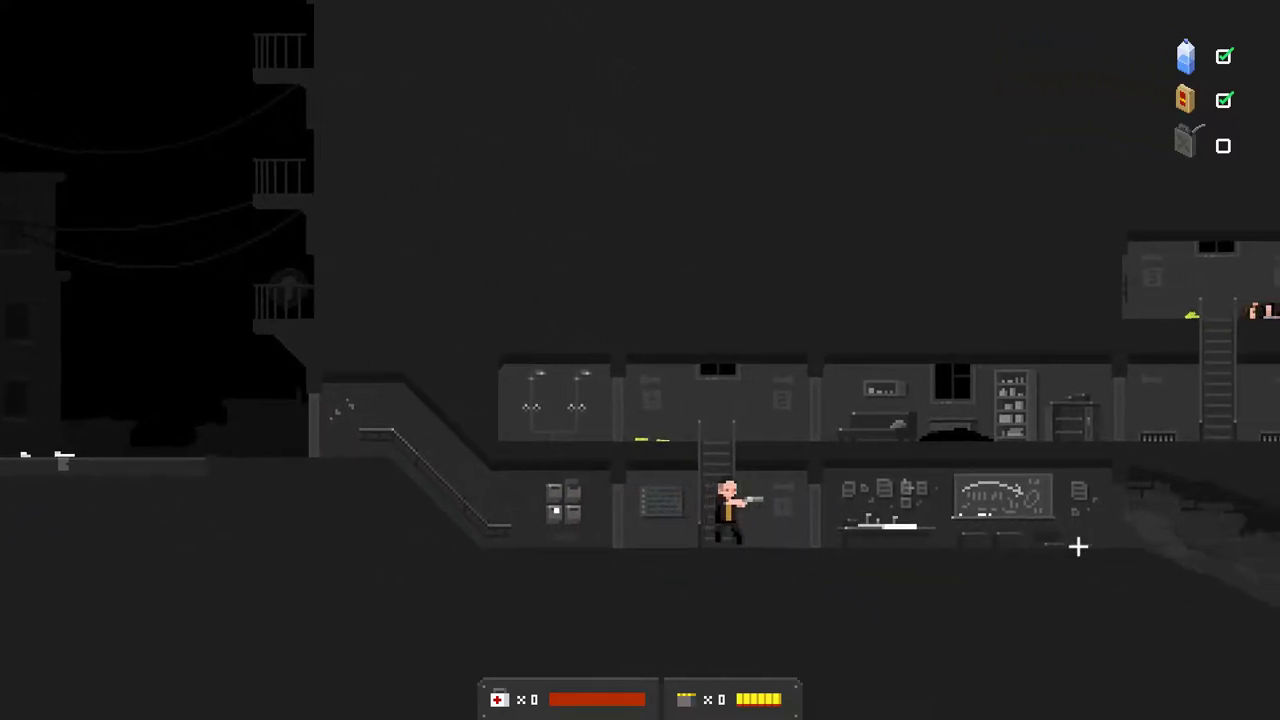
key(w)
key(d)
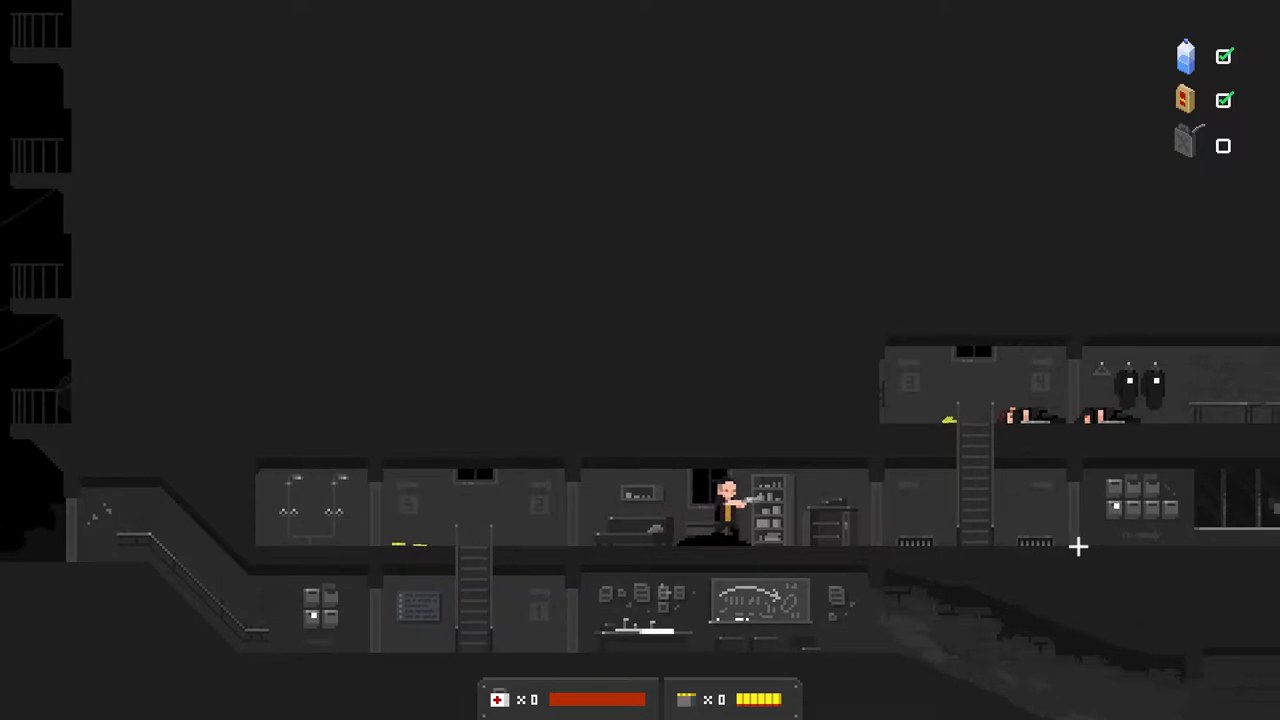
key(d)
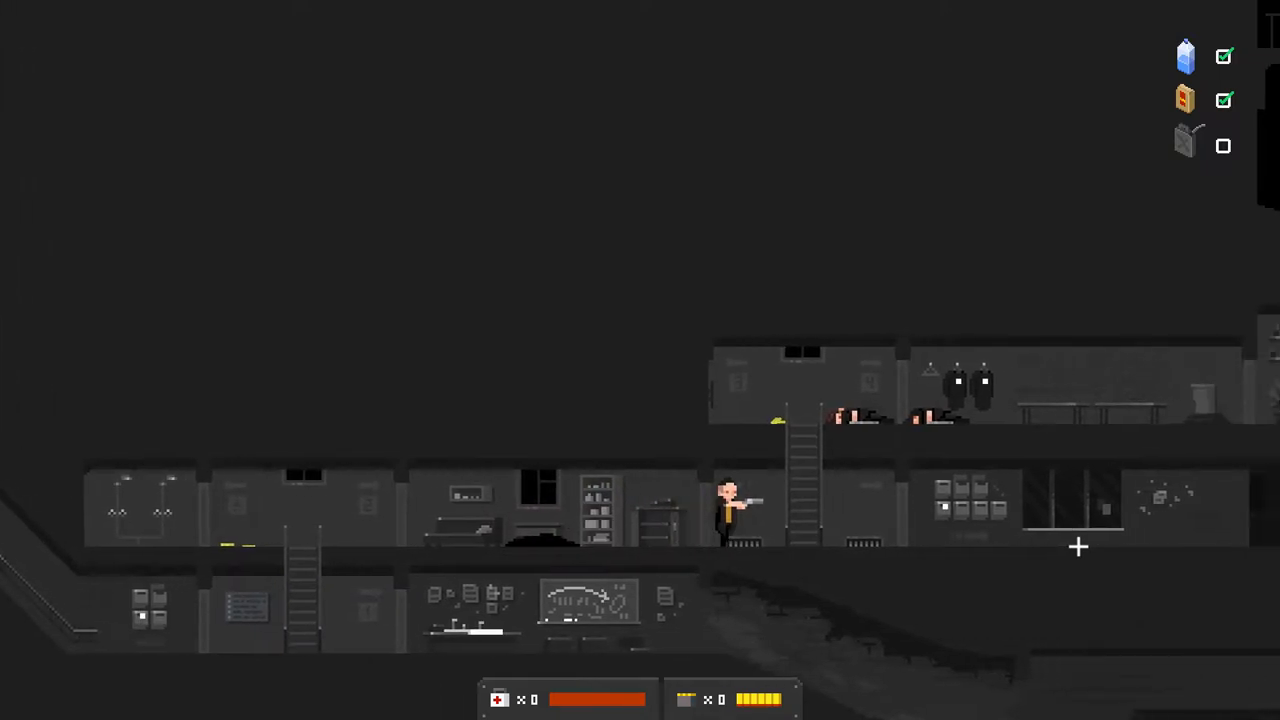
key(w)
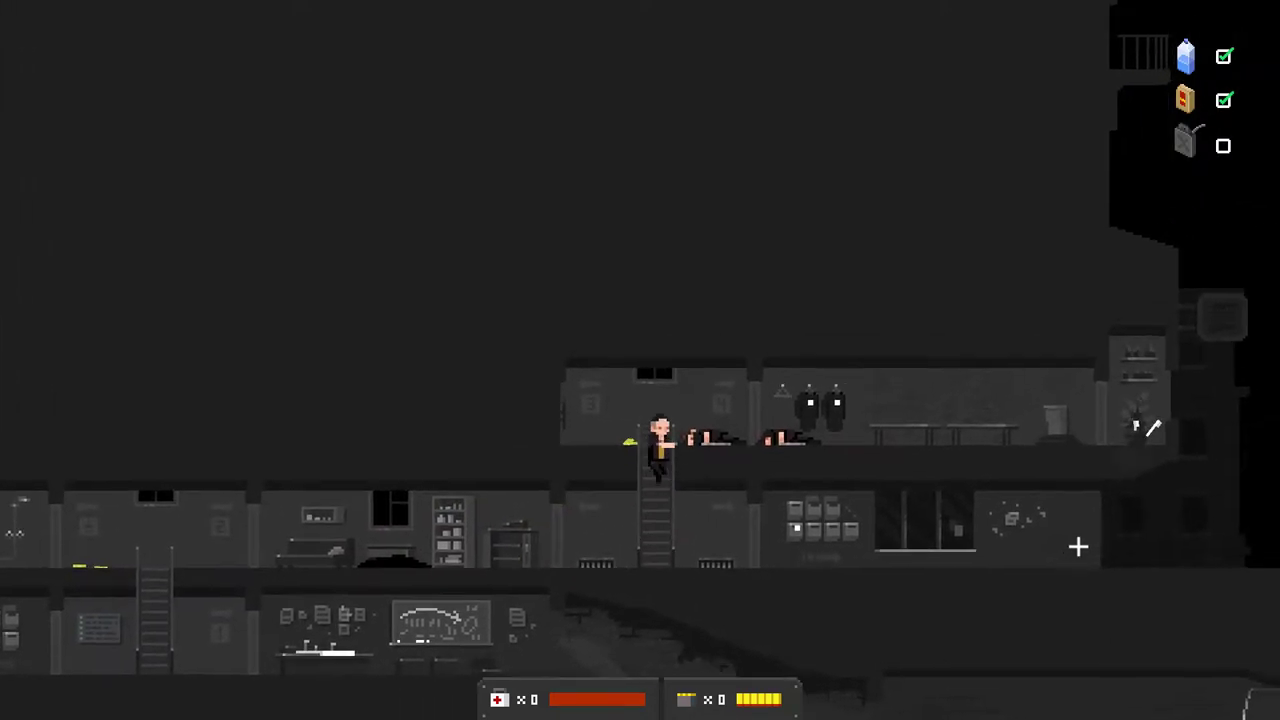
key(a)
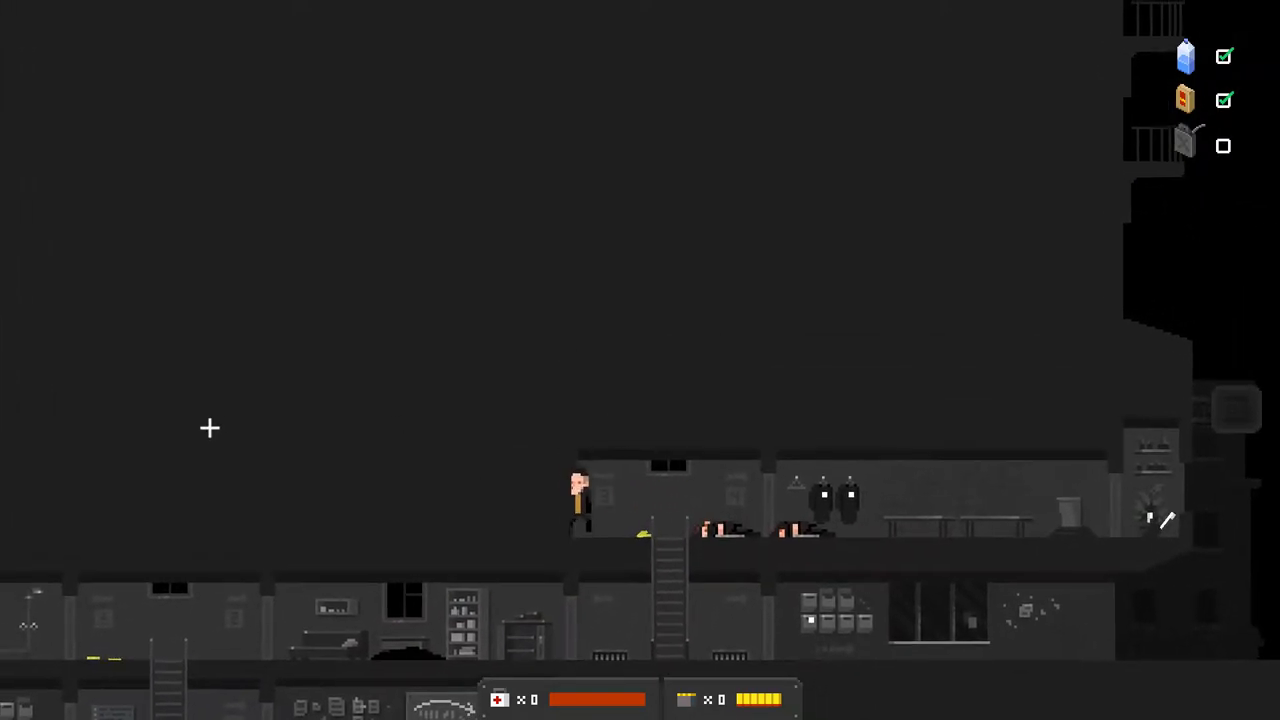
key(d)
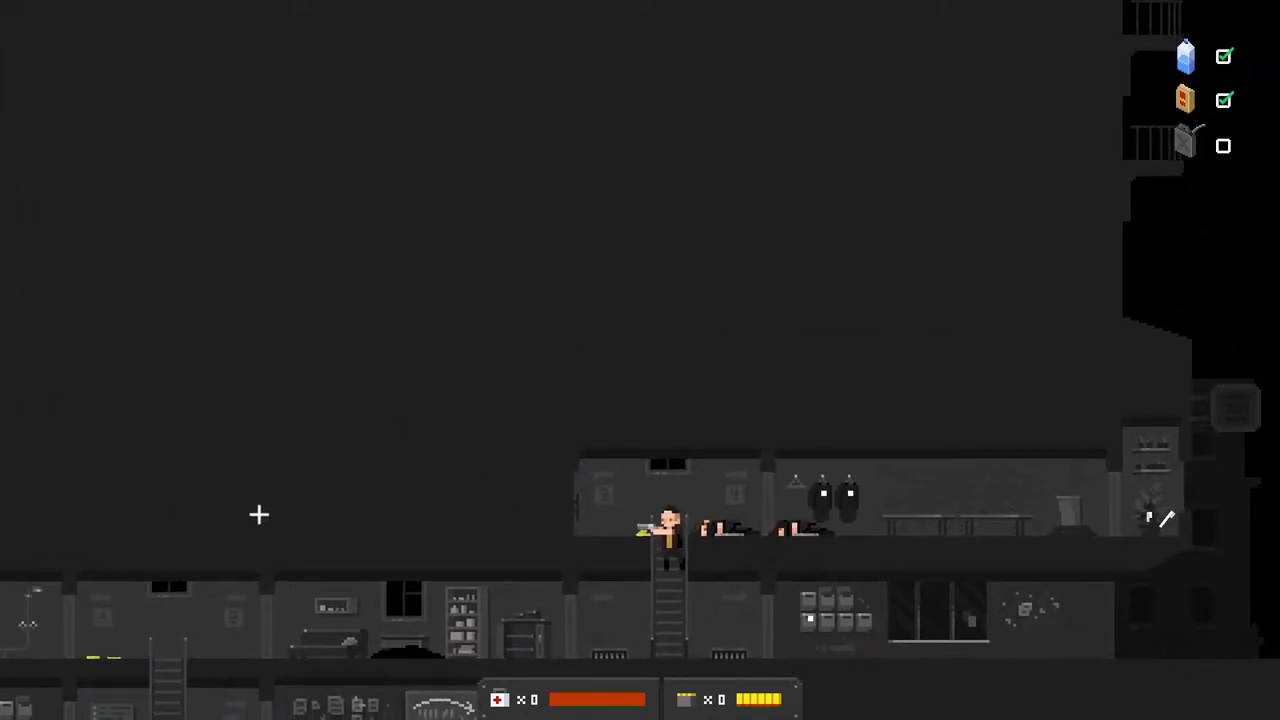
key(w)
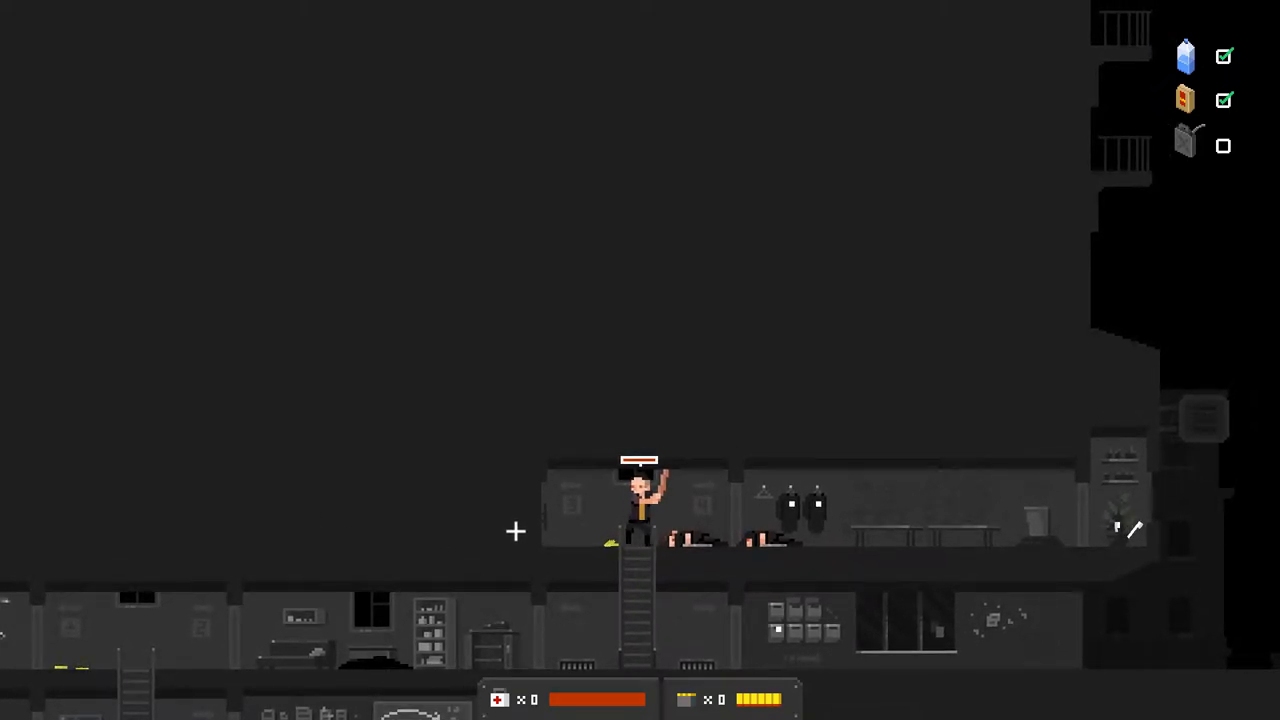
key(s)
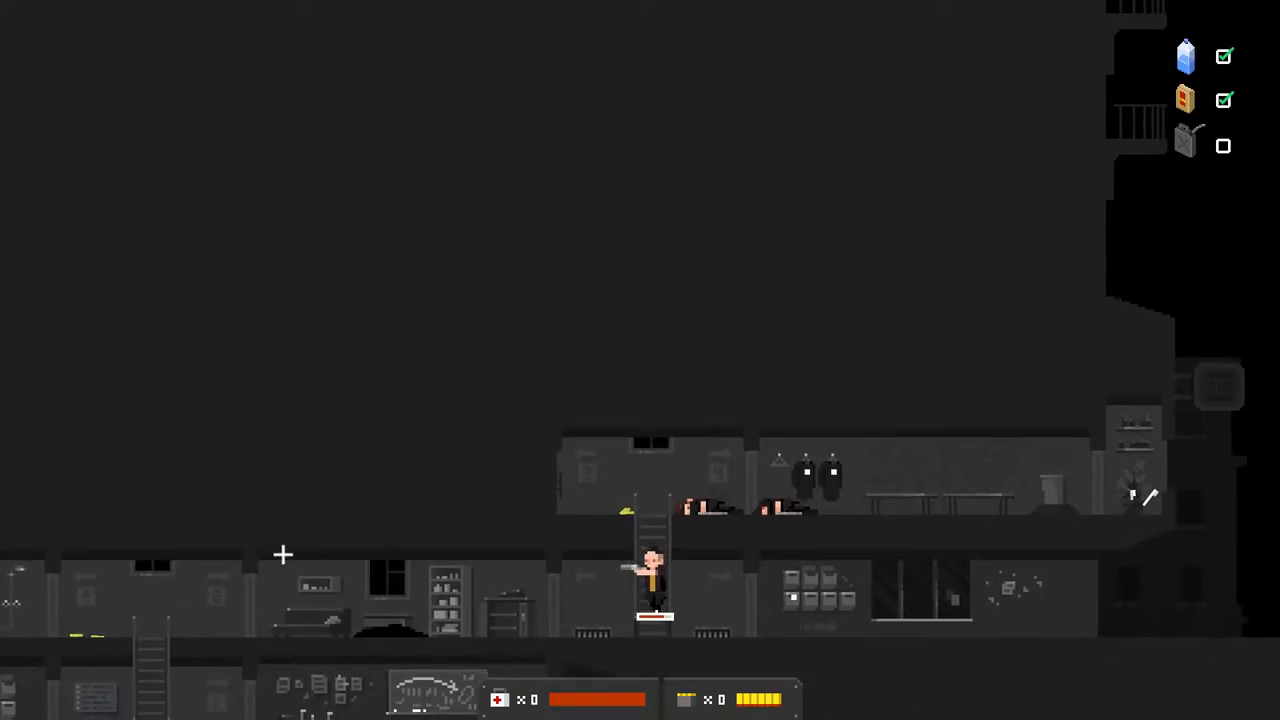
key(a)
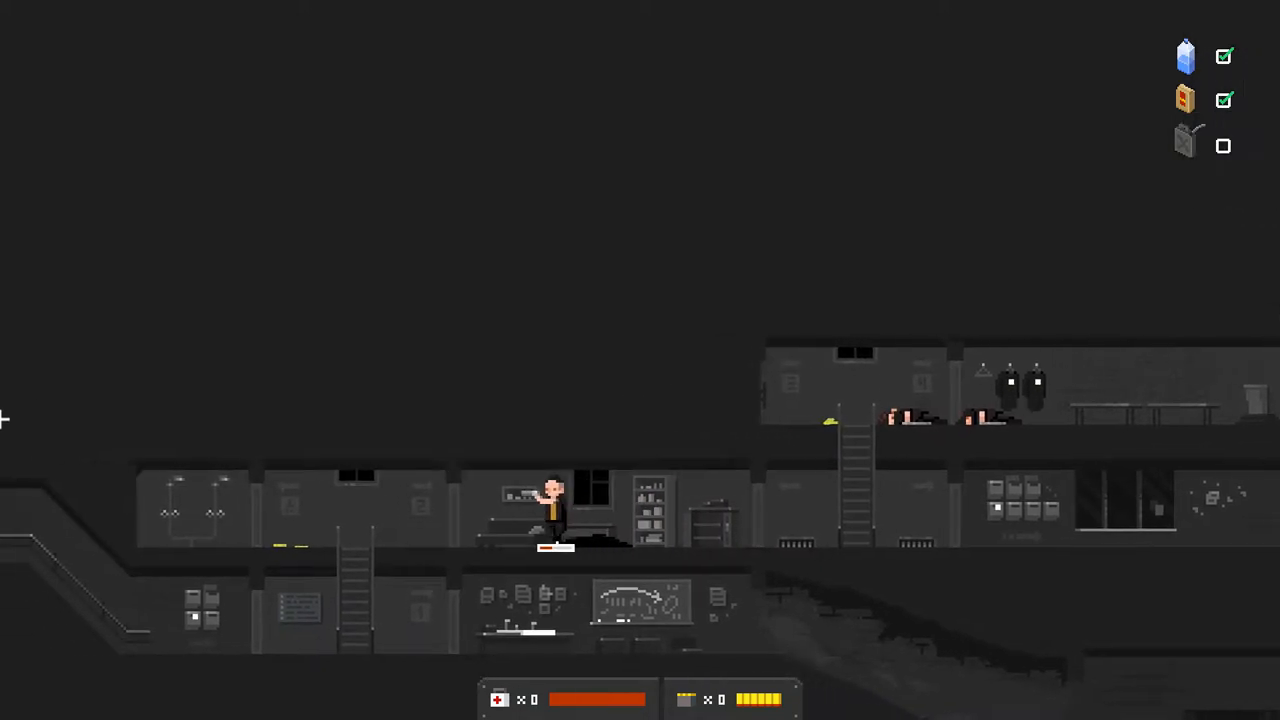
key(a)
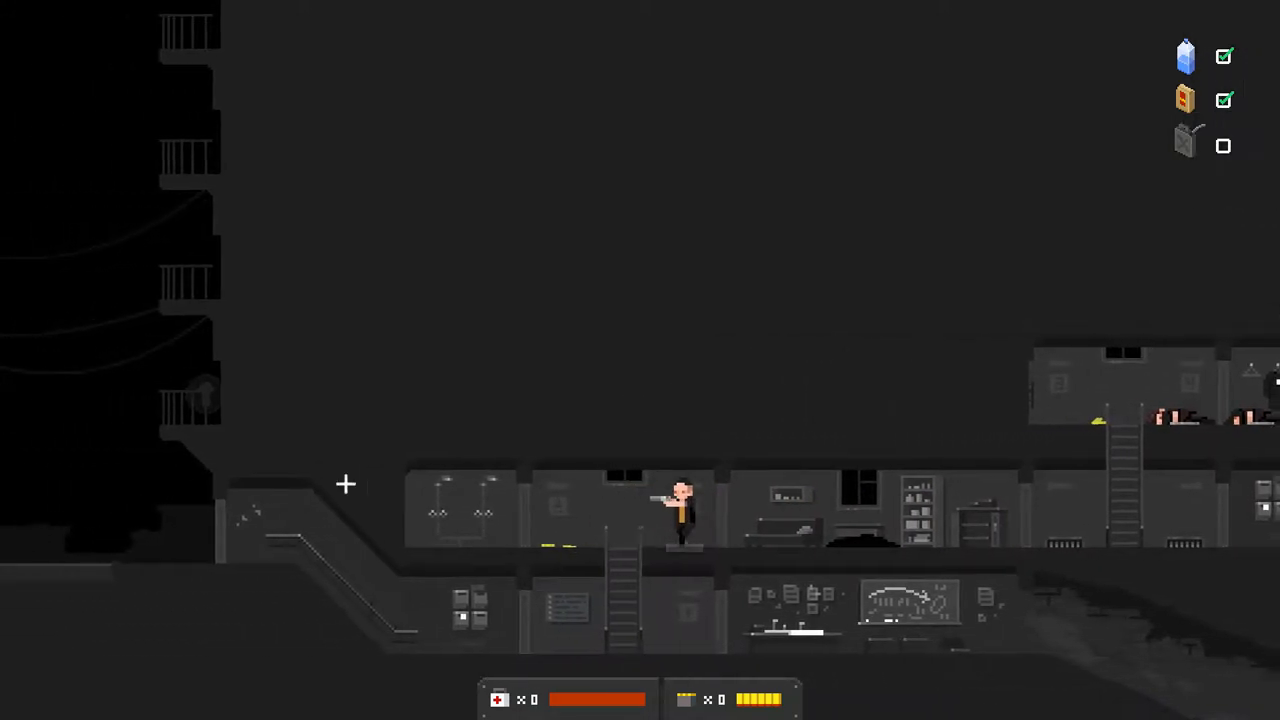
- Descend to the bottom floor, go down the tunnel and collect the gasoline, completing the checklist
key(a)
key(s)
key(d)
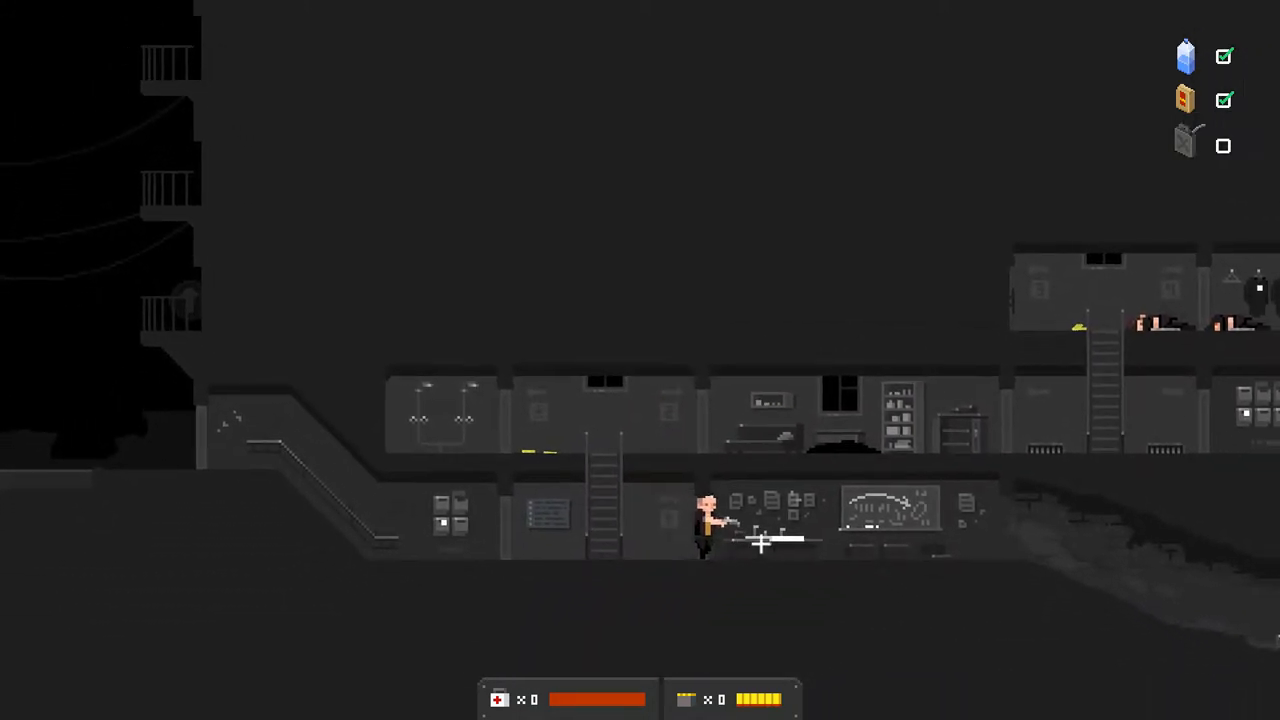
key(d)
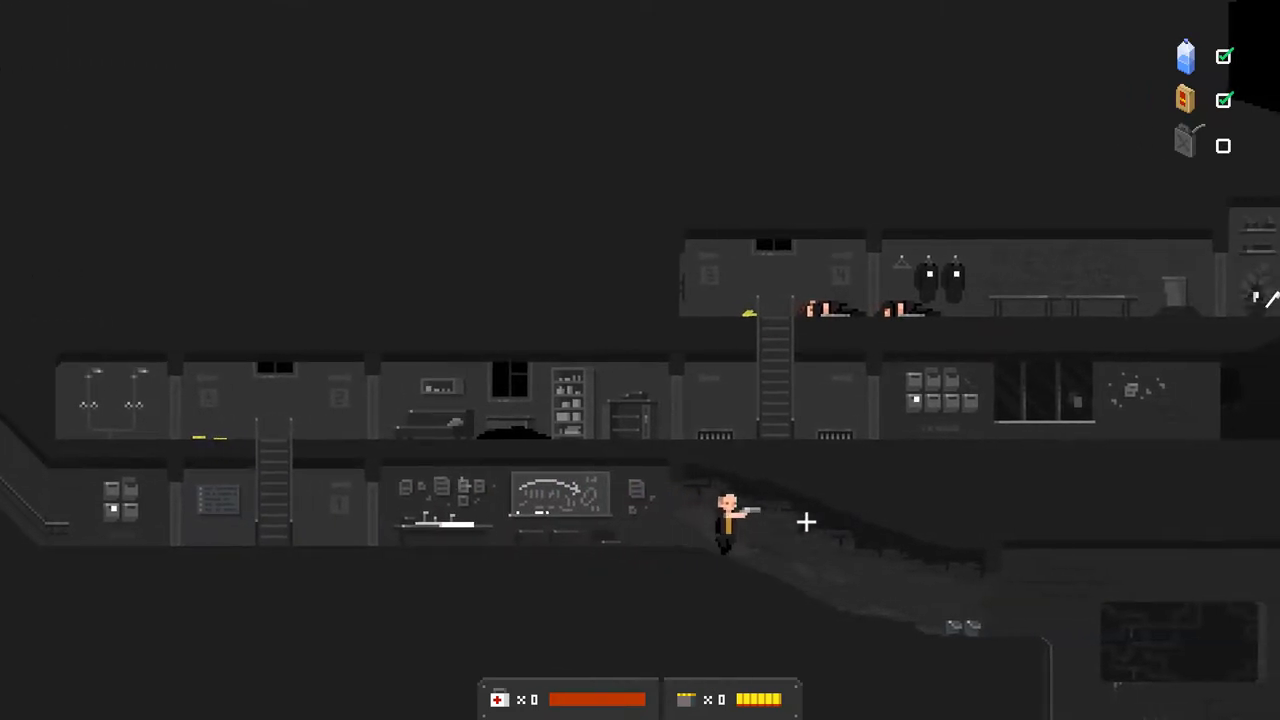
key(d)
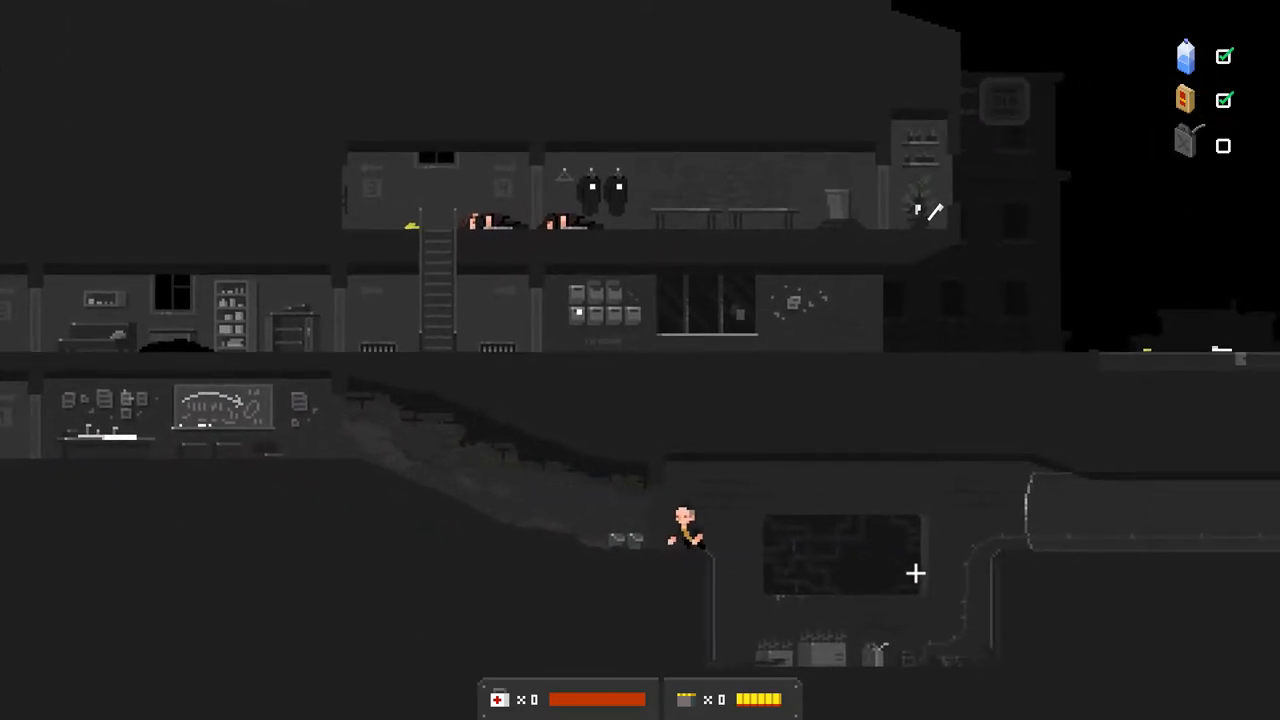
key(d)
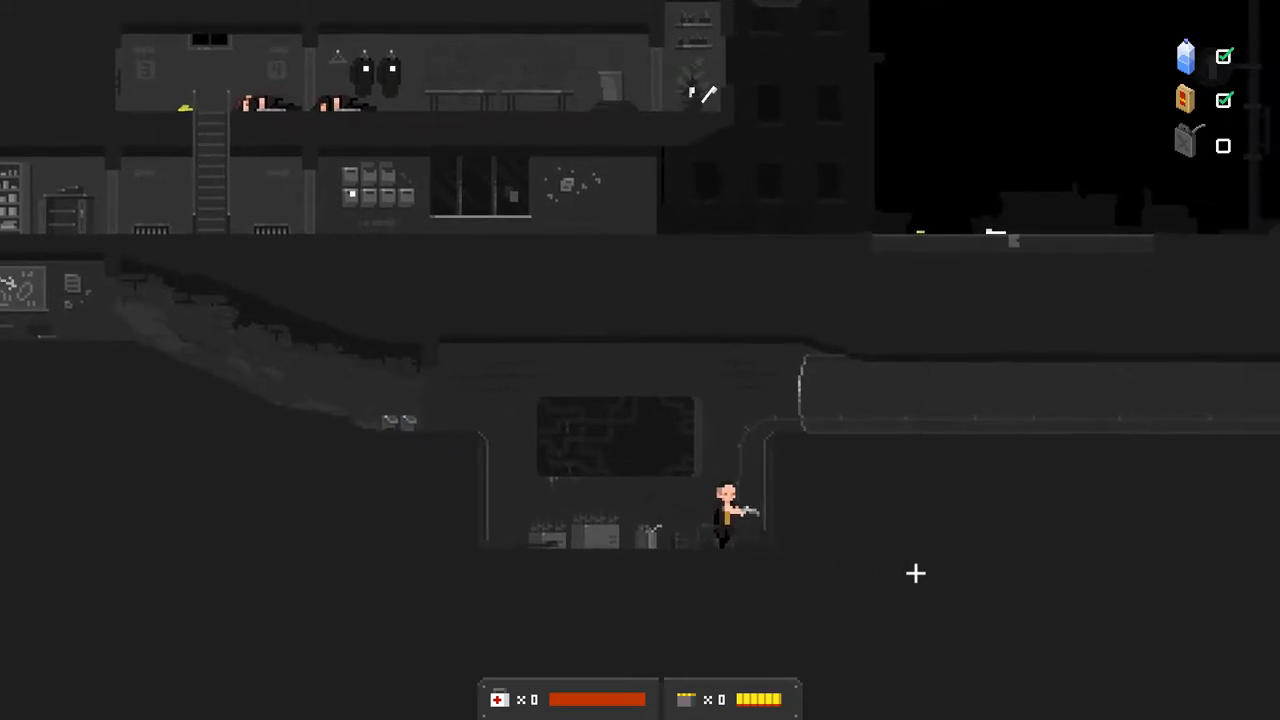
key(w)
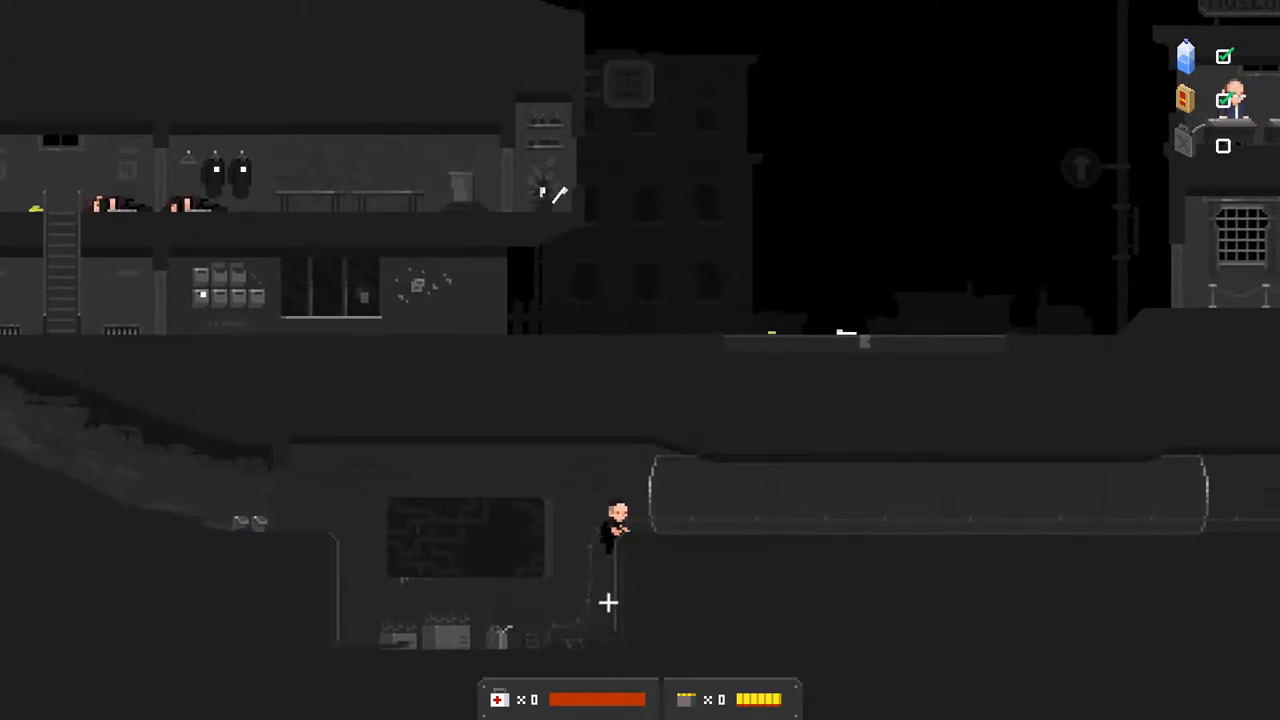
key(a)
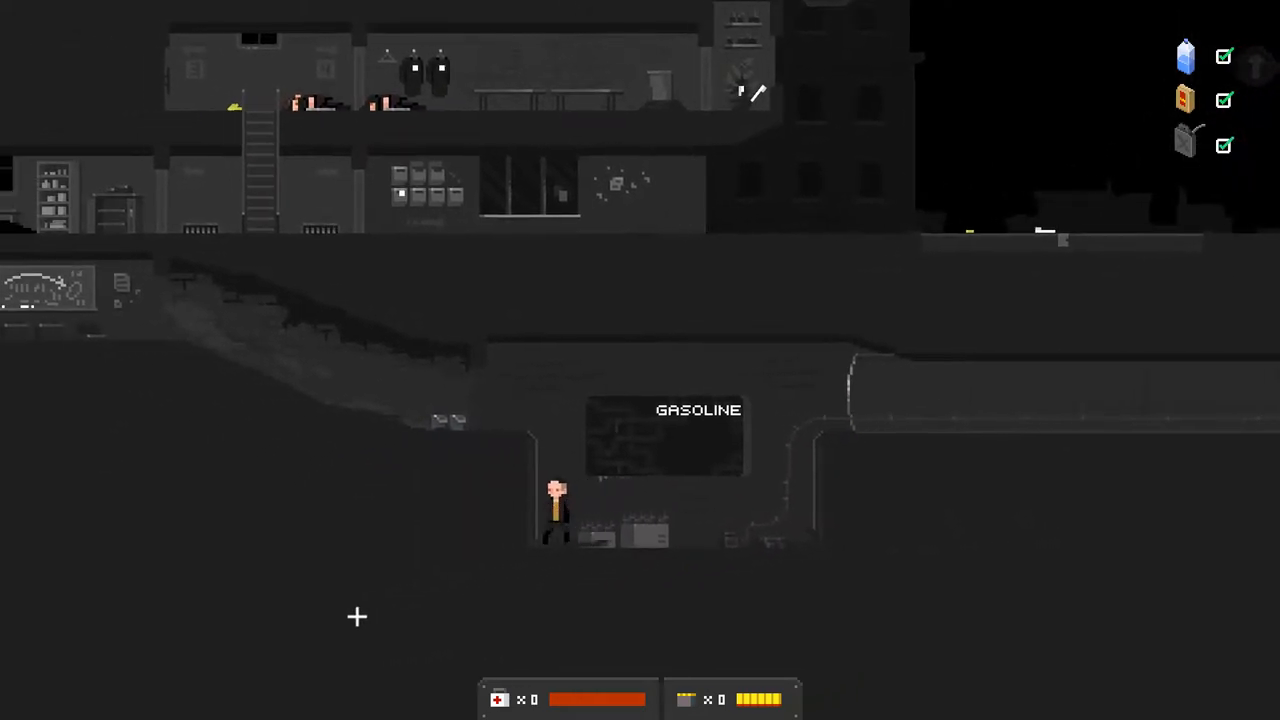
- Walk back left through the lower rooms and up the stairs to the street
key(a)
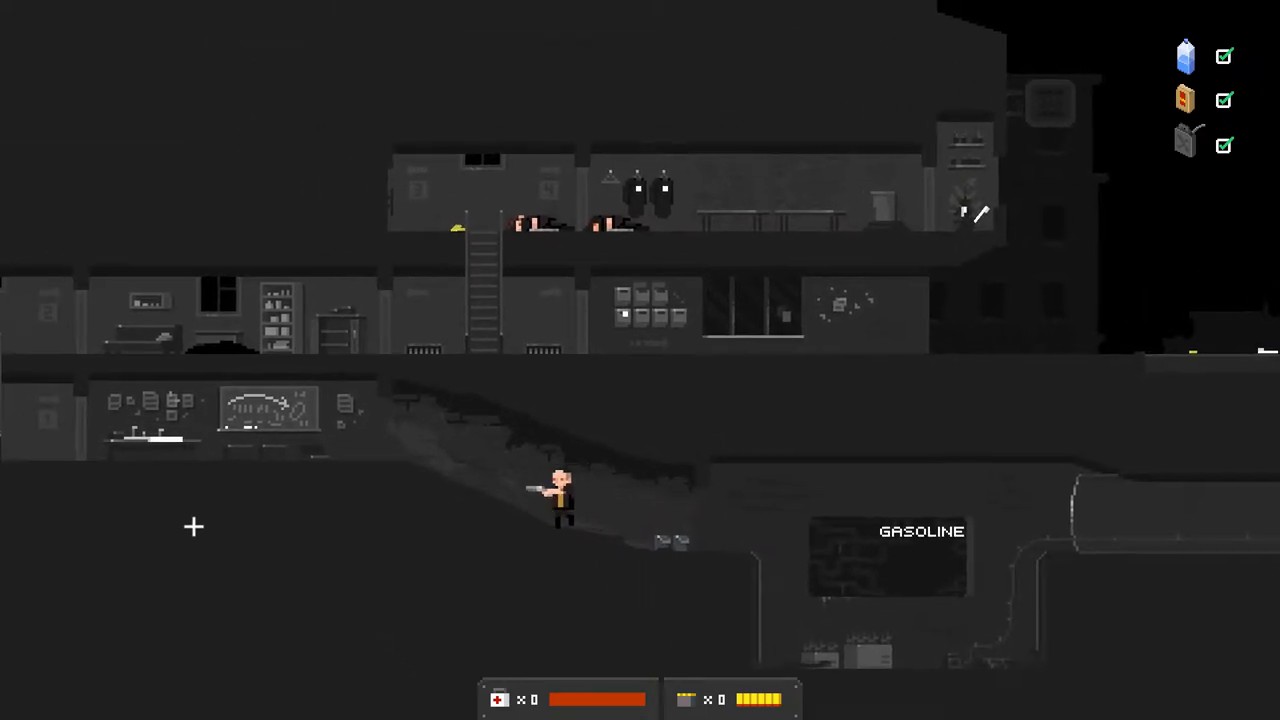
key(a)
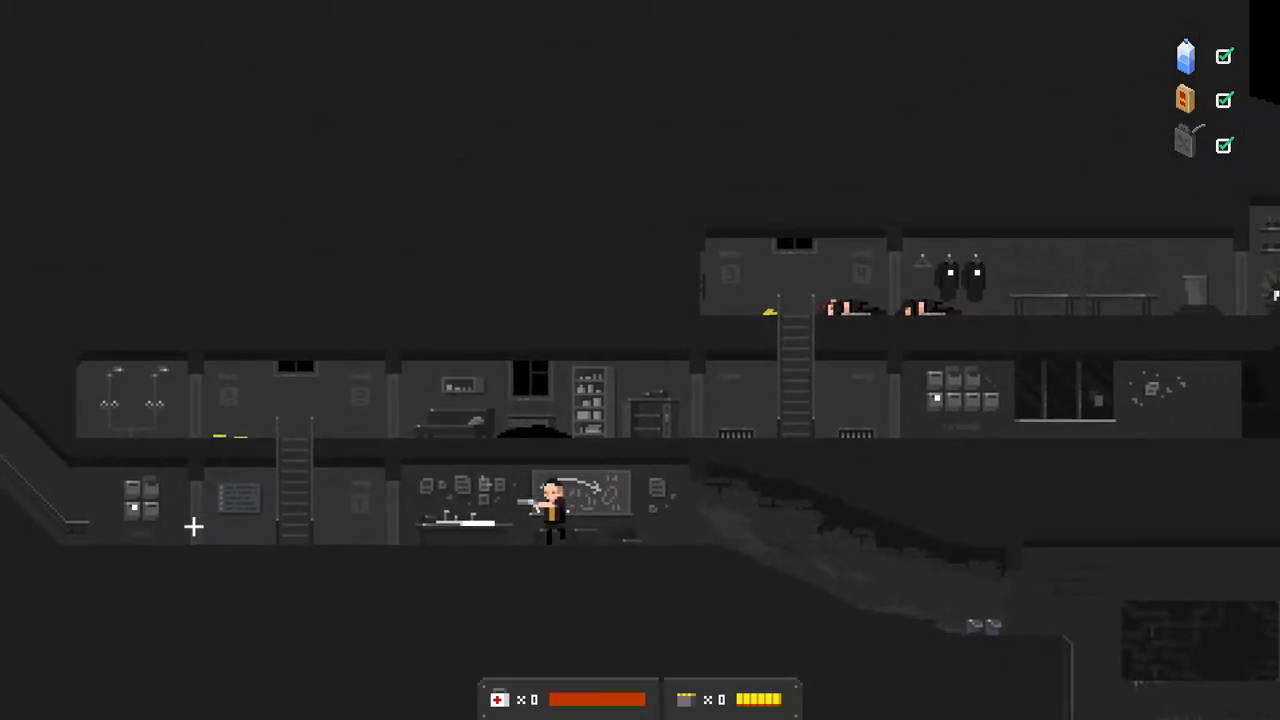
key(a)
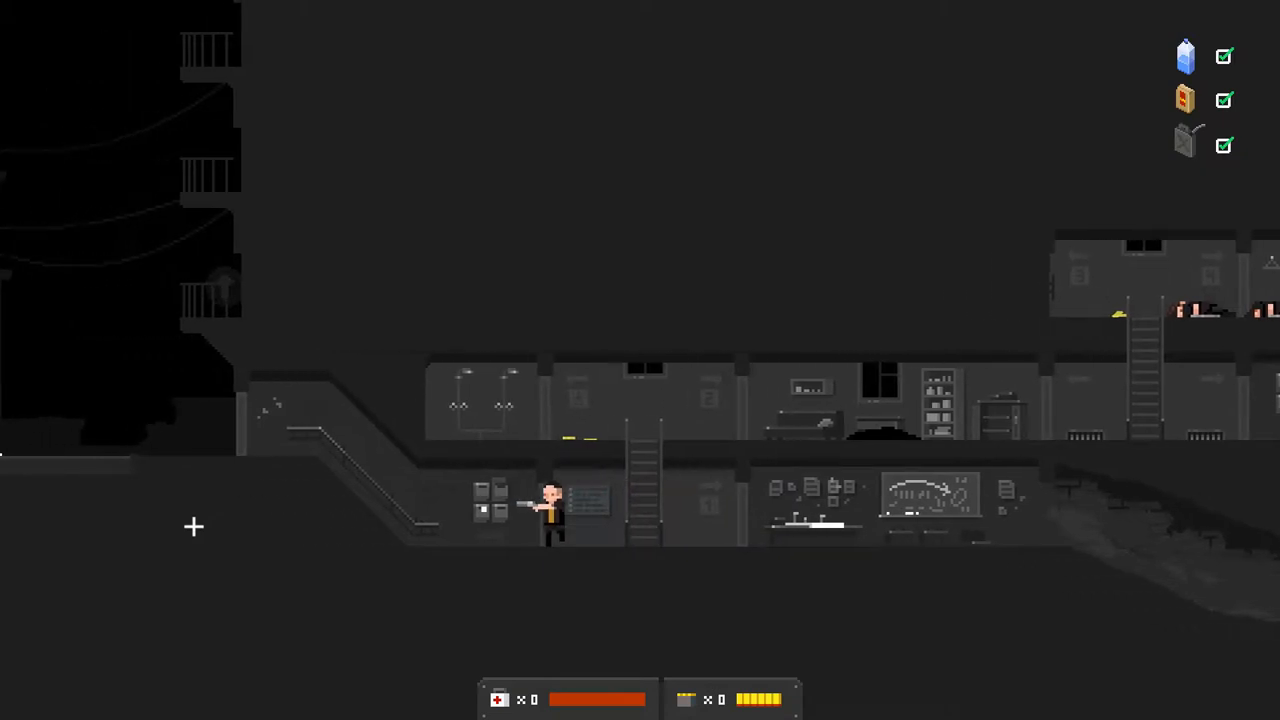
key(a)
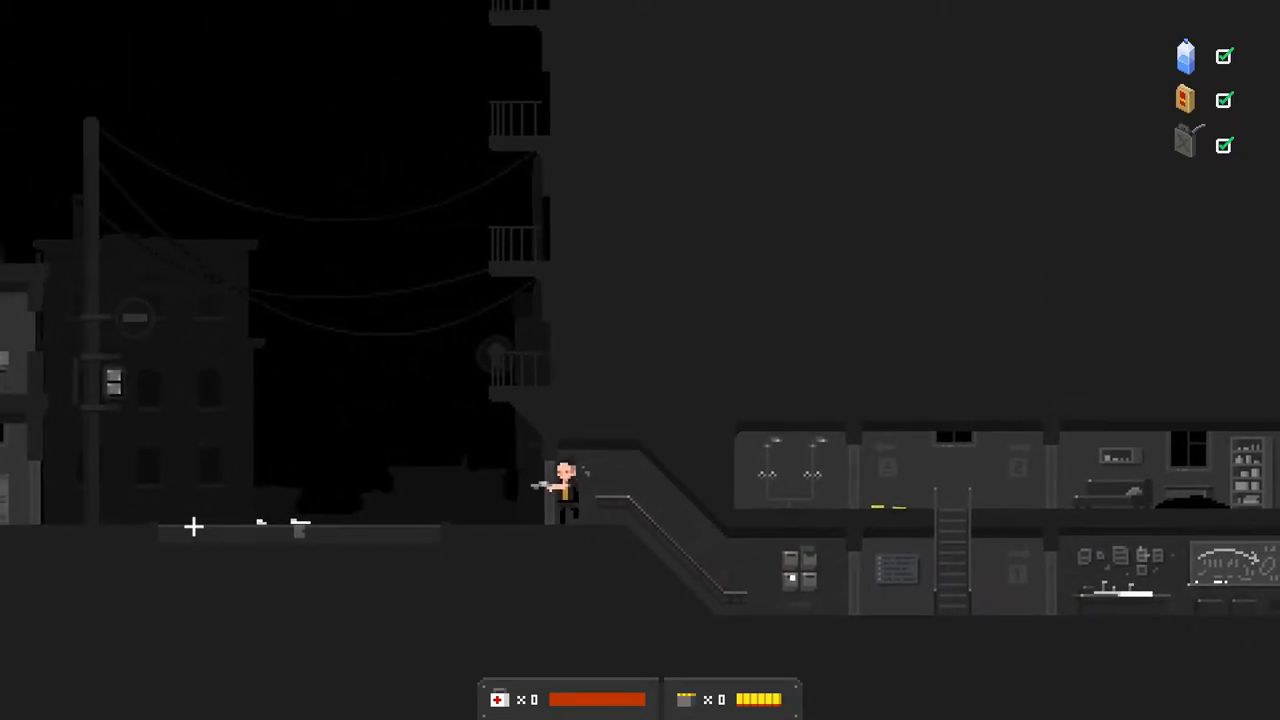
key(a)
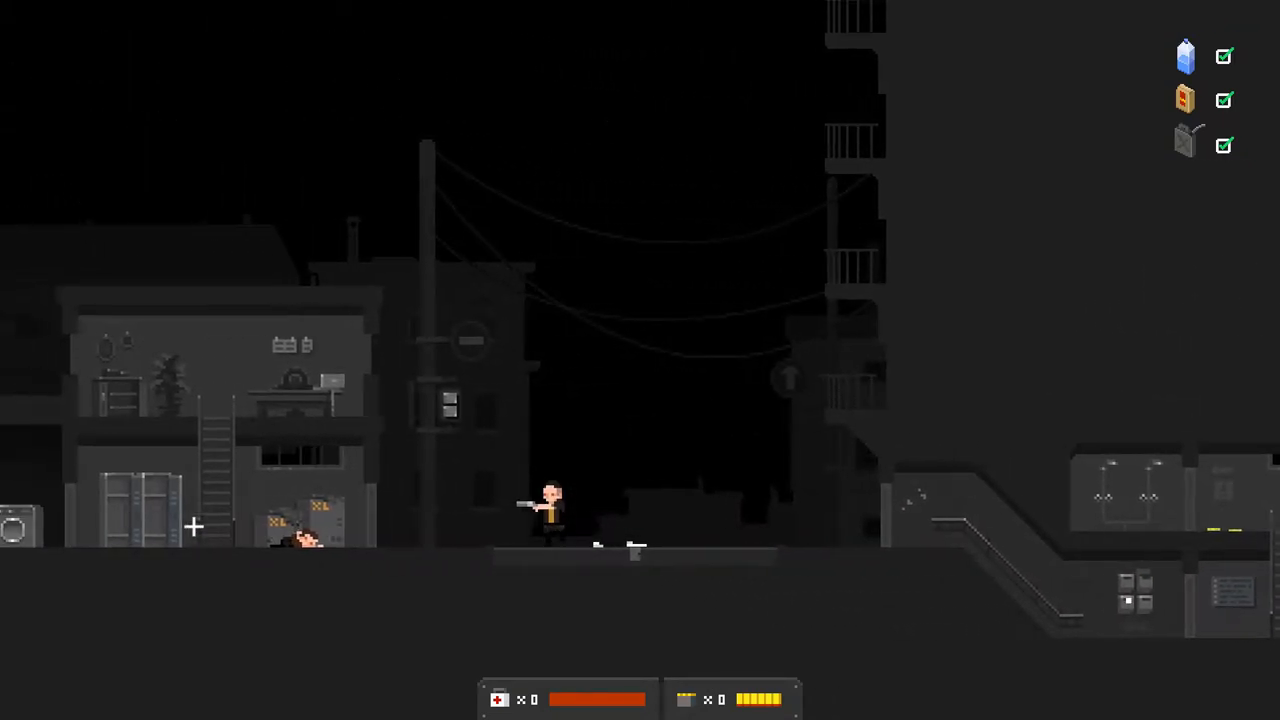
key(a)
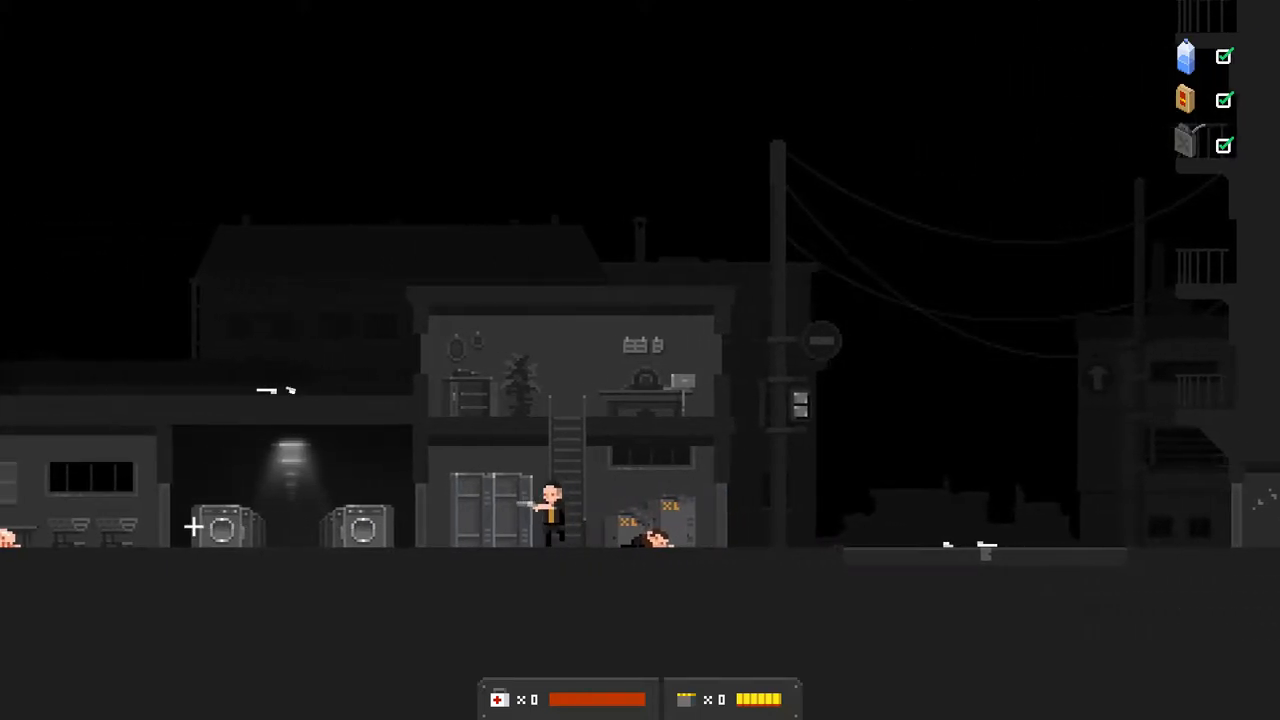
- Continue left past the WASH-MASTER laundromat to the parked car and get in
key(a)
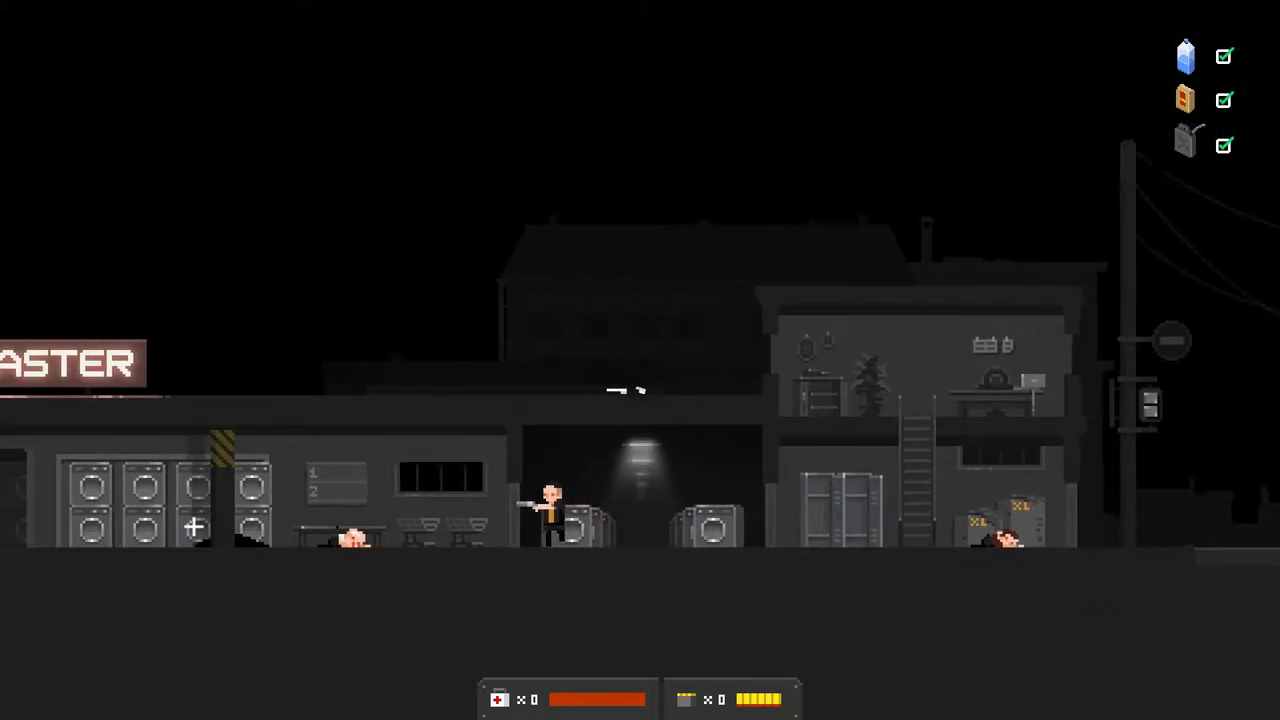
key(a)
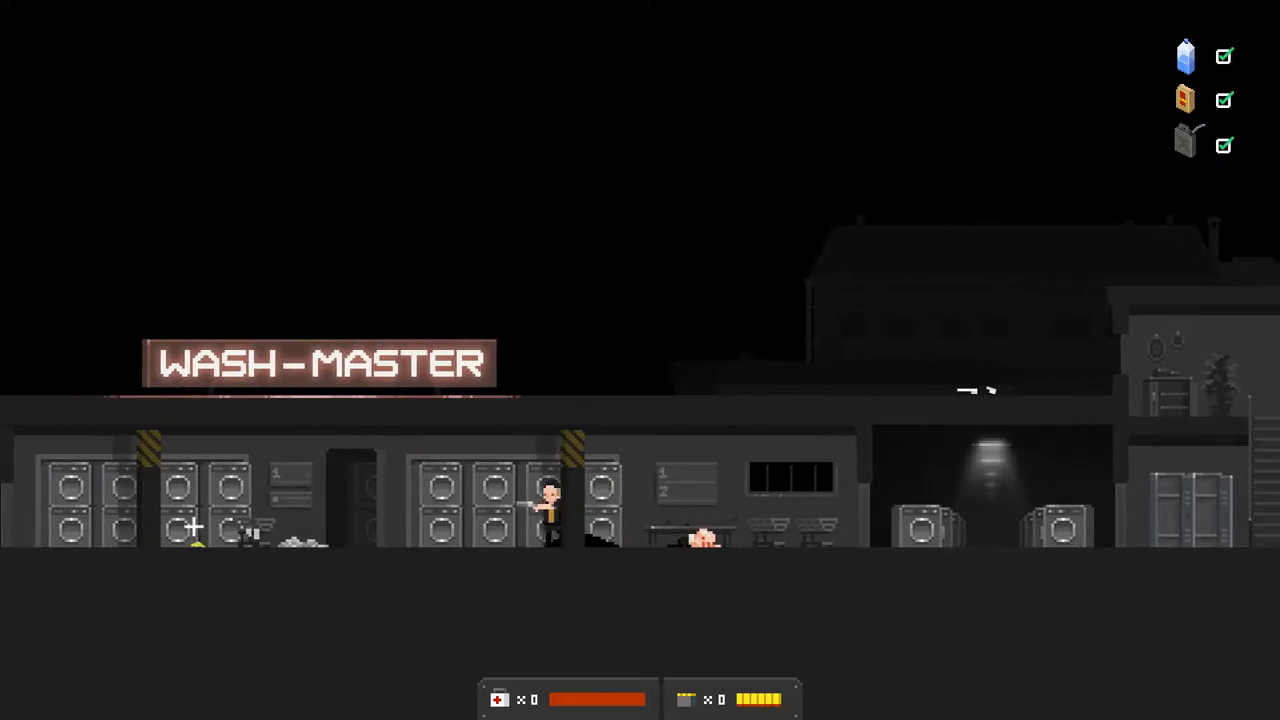
key(a)
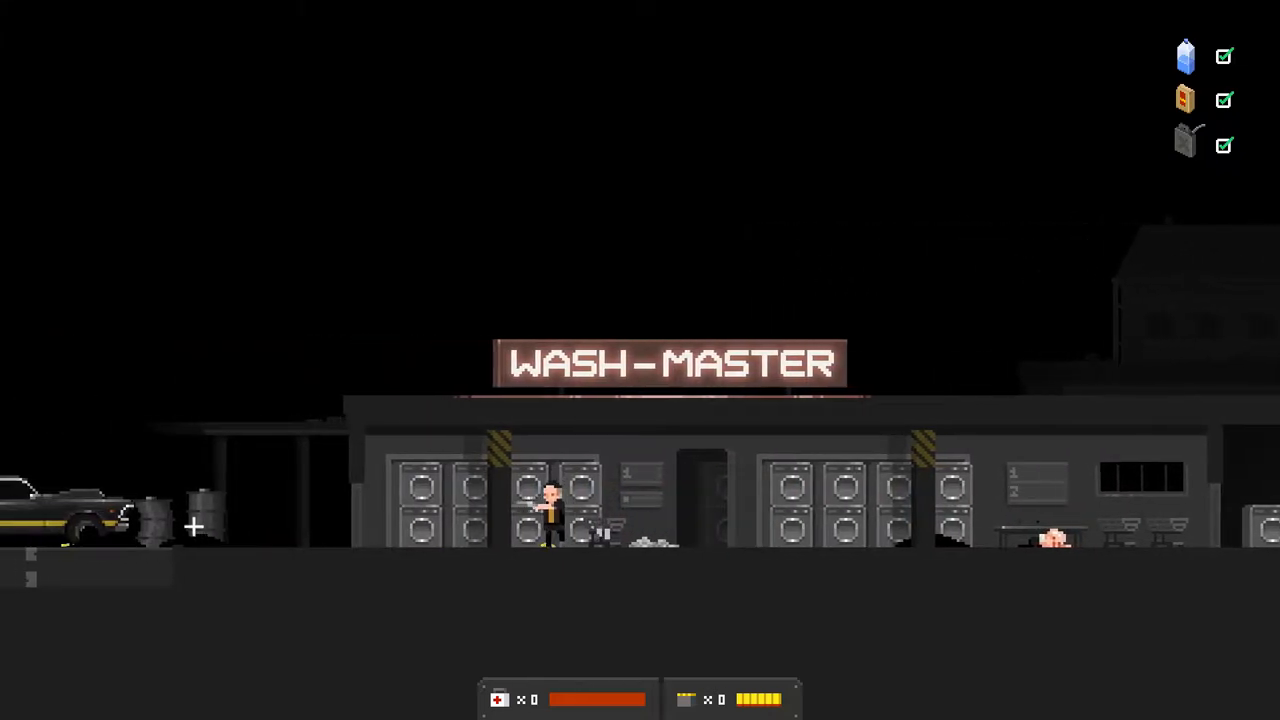
key(a)
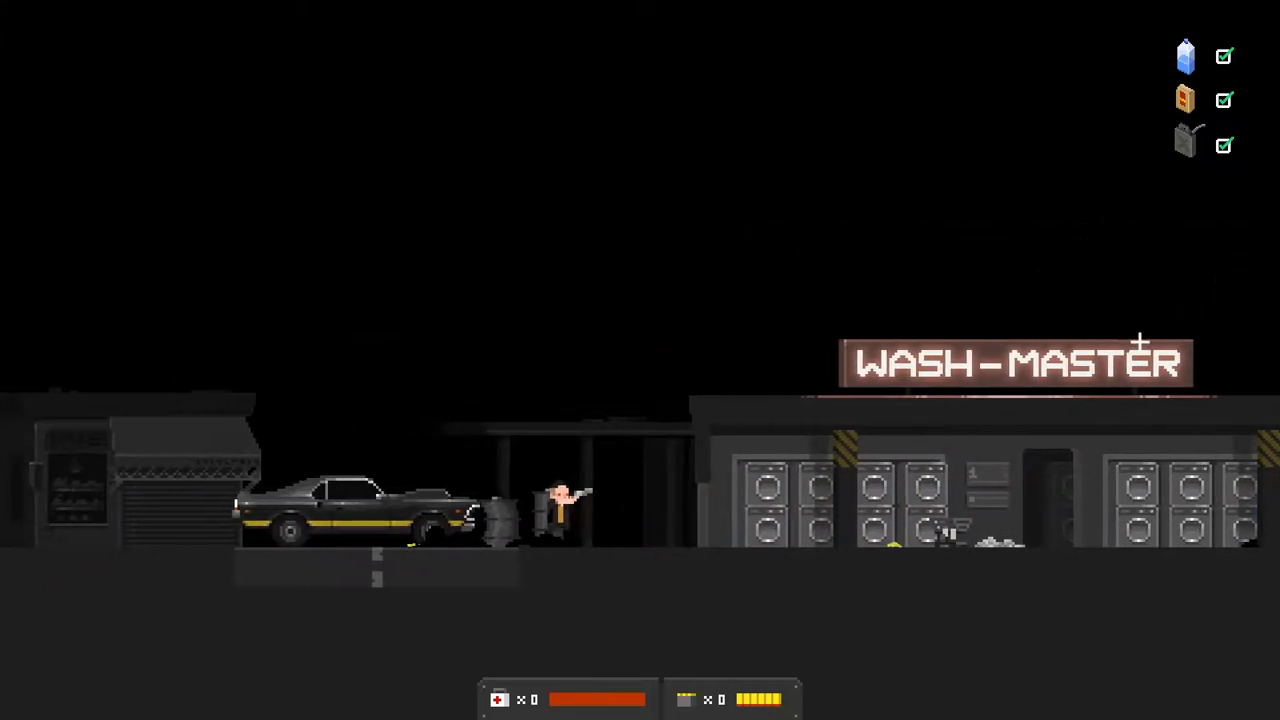
key(a)
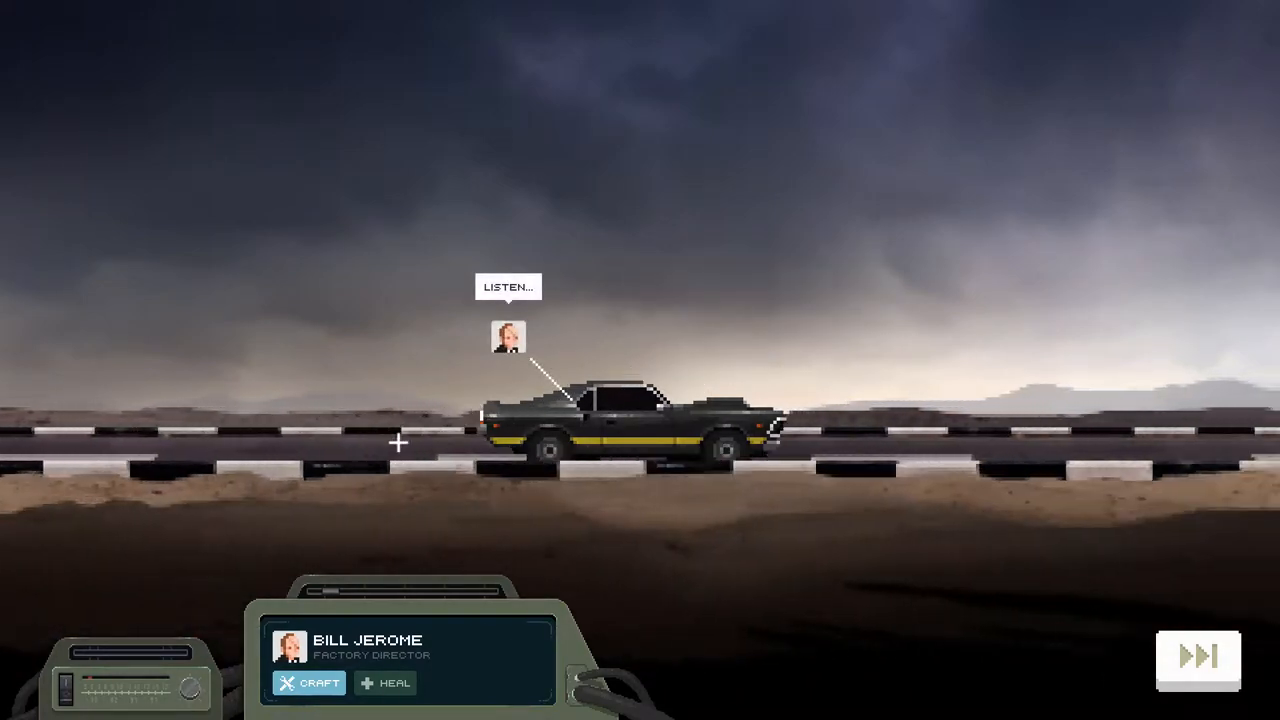
- Bring up Bill Jerome's crafting choices for medkits and ammo while driving
click(321, 692)
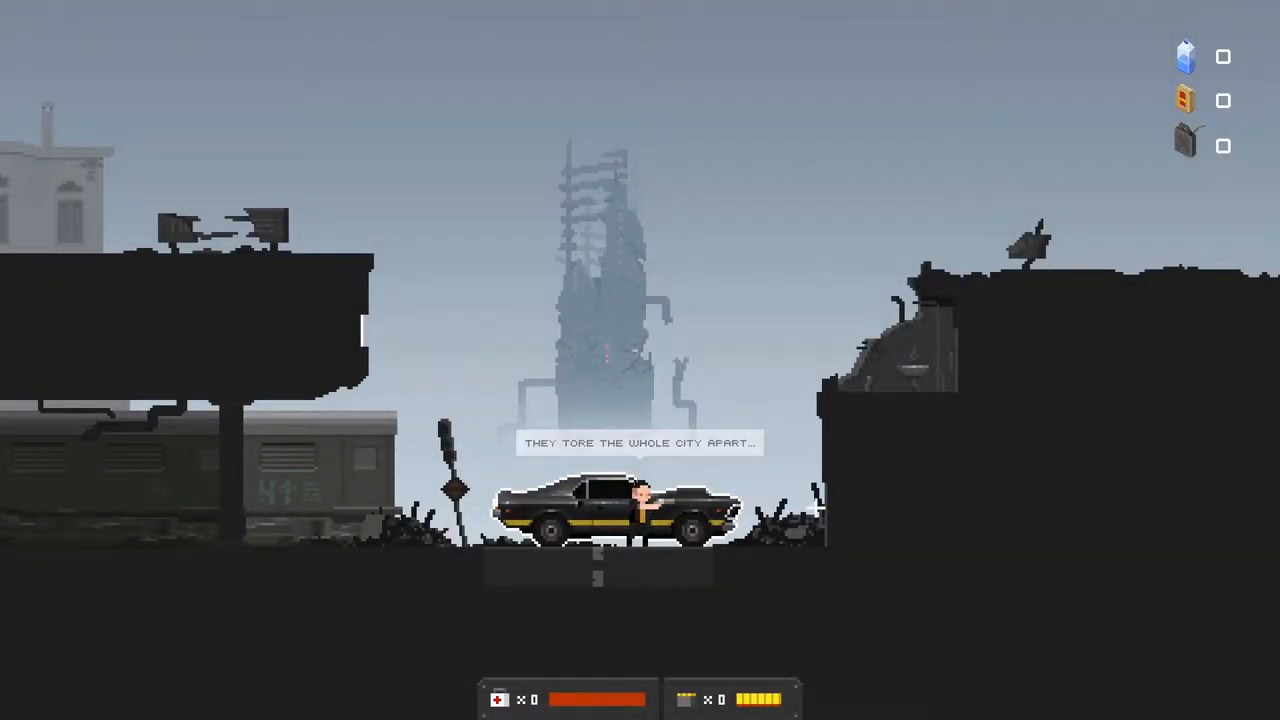
- Walk left past the train to the ground-floor body and loot its pistol ammo
key(a)
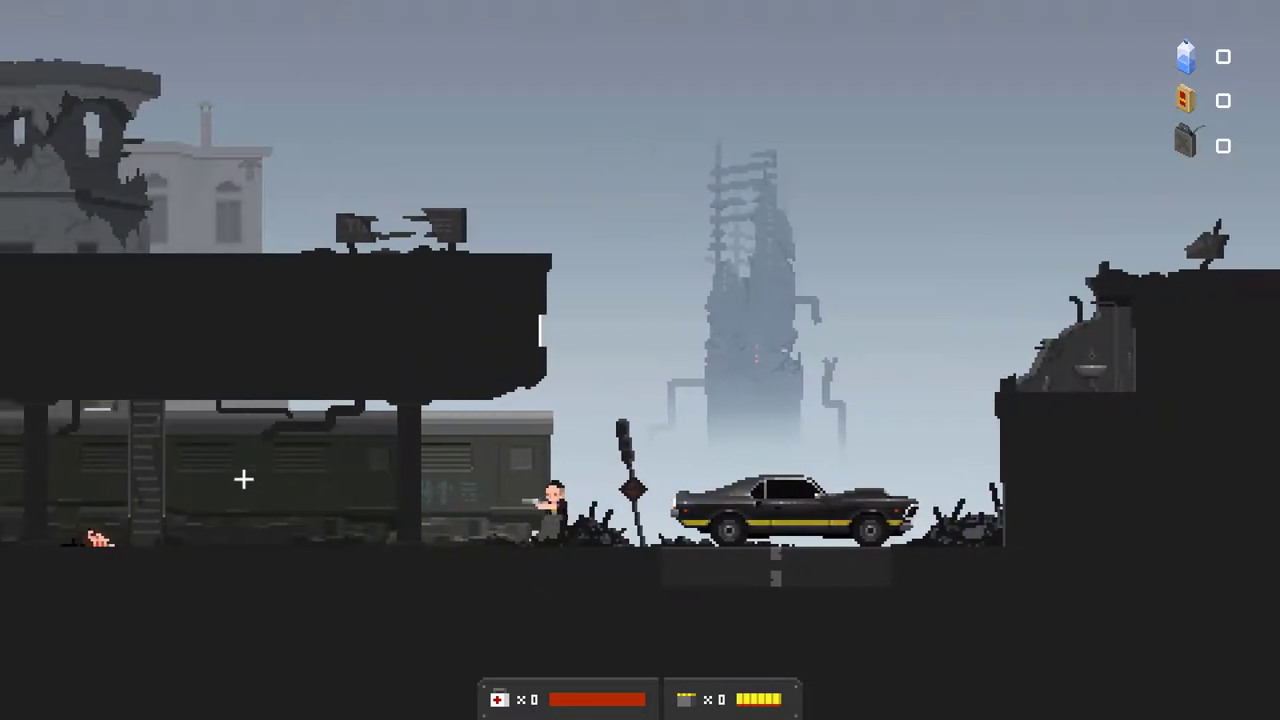
key(a)
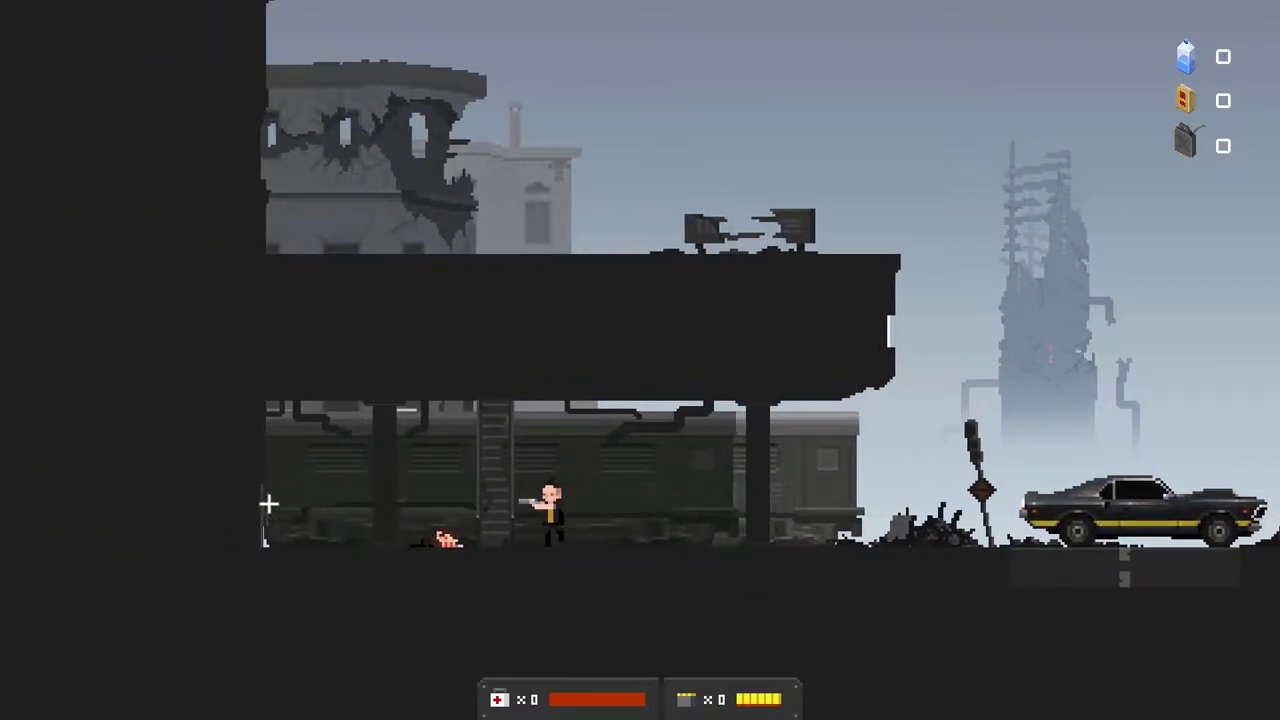
key(a)
key(e)
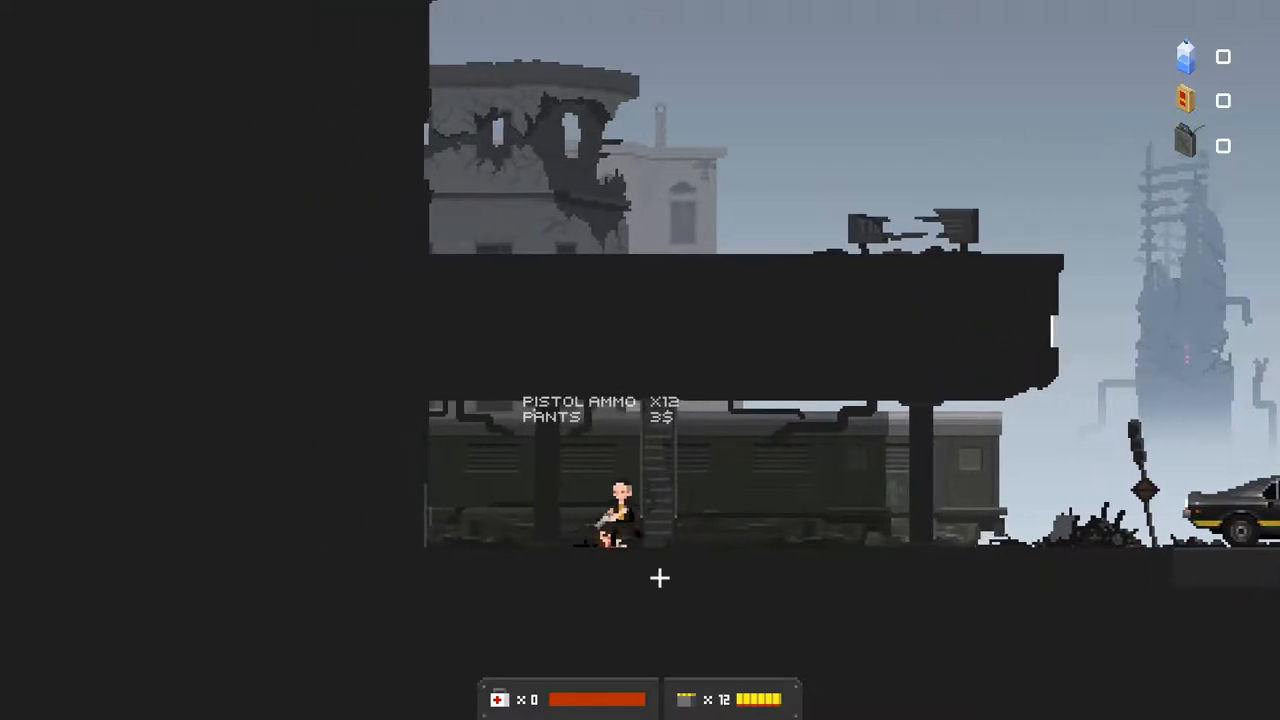
- Climb the ladder and loot the upper-floor body for ammo and coins
key(w)
key(a)
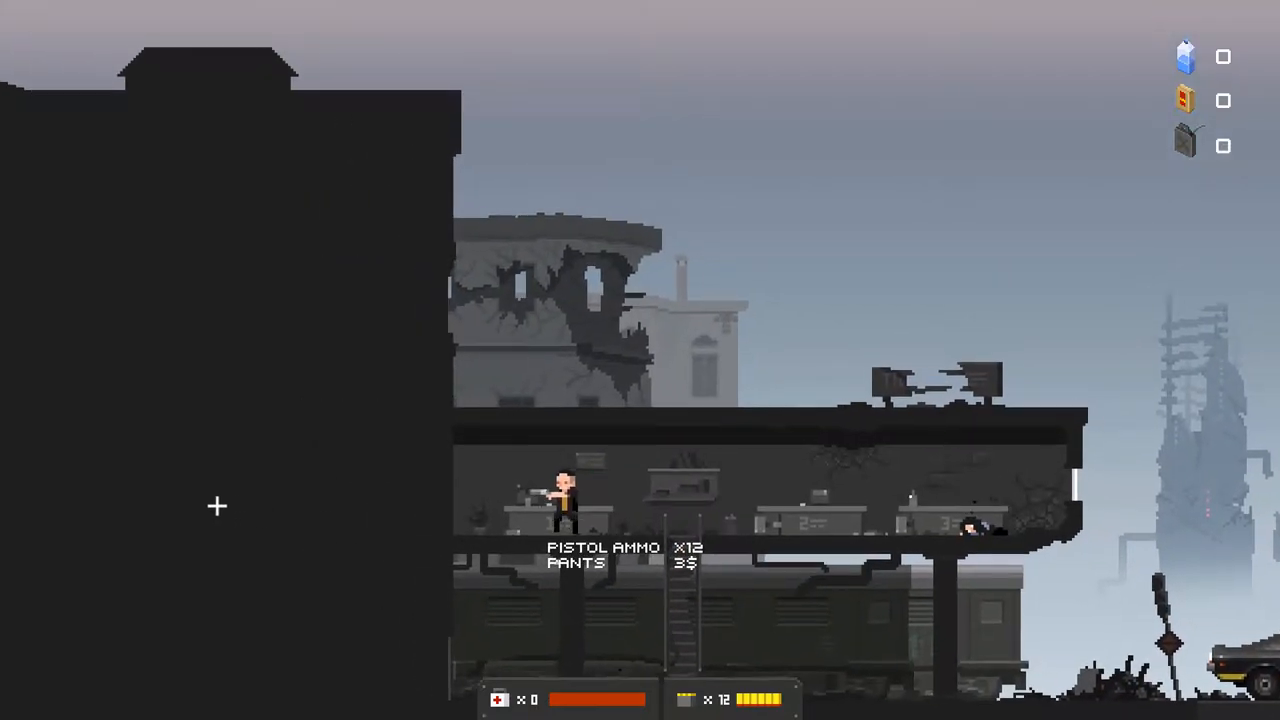
key(d)
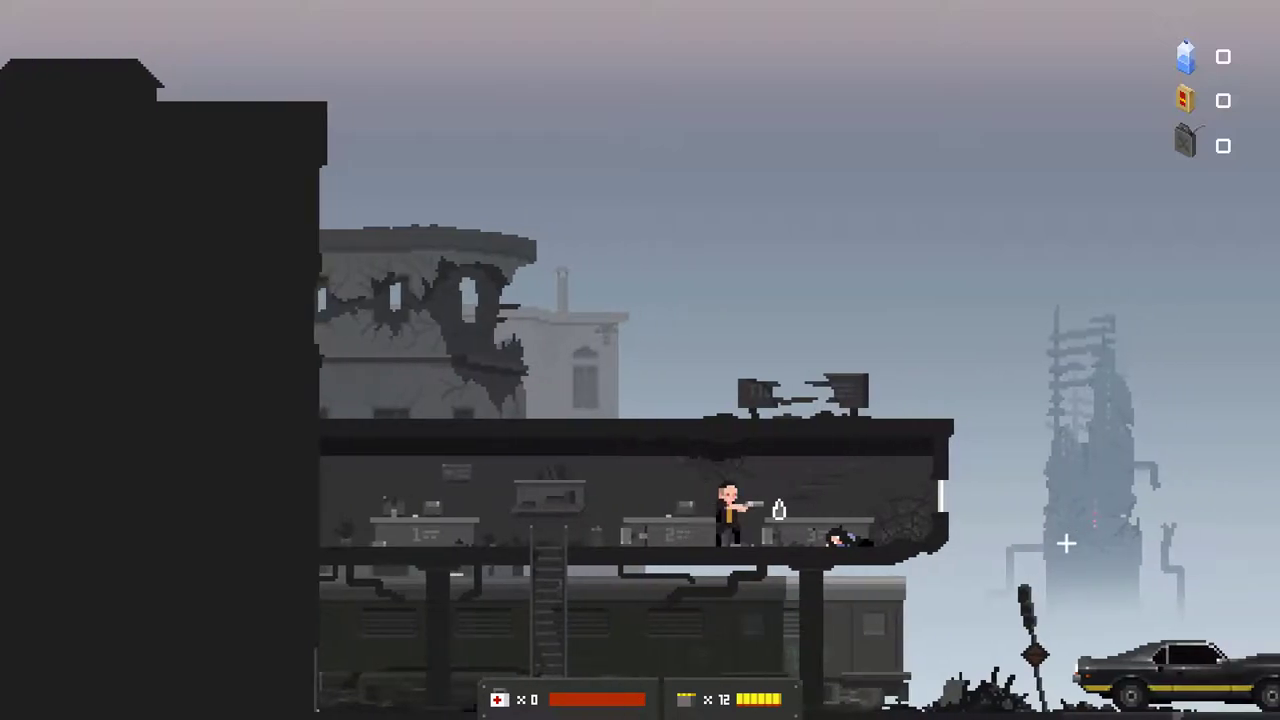
key(d)
key(e)
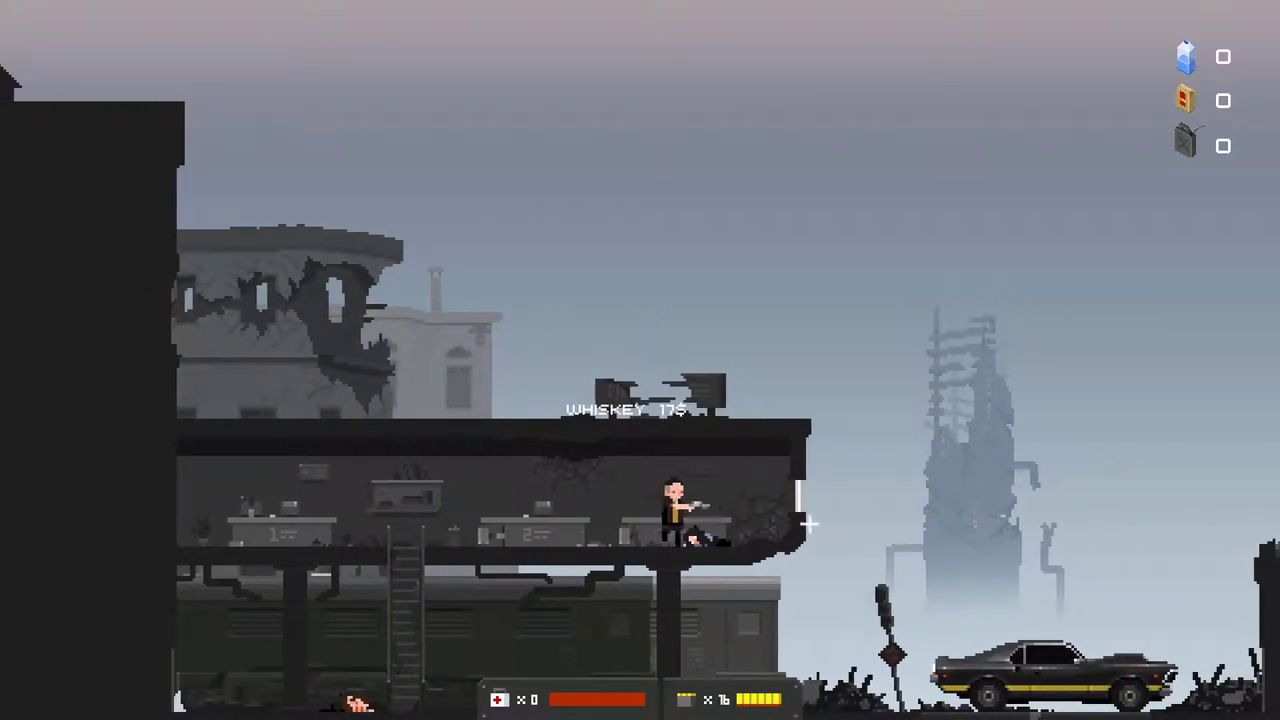
- Check the platform edge, then return to the ladder and climb down to ground level
key(d)
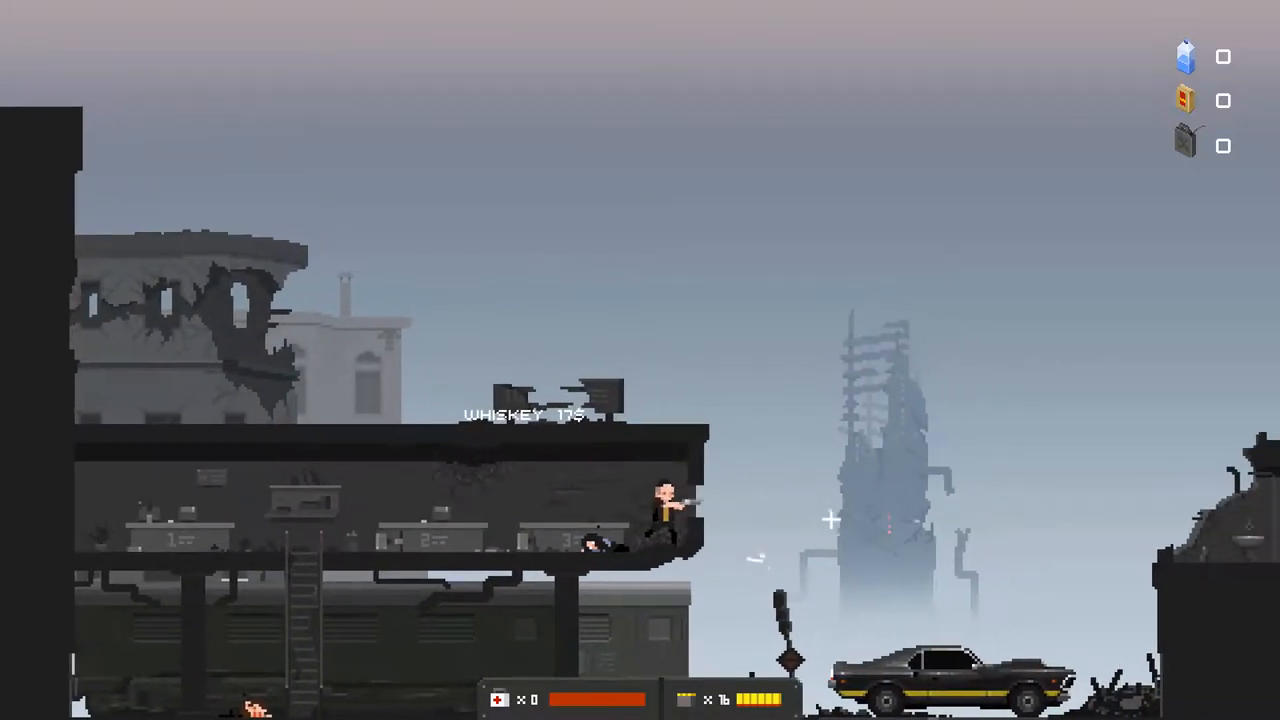
key(a)
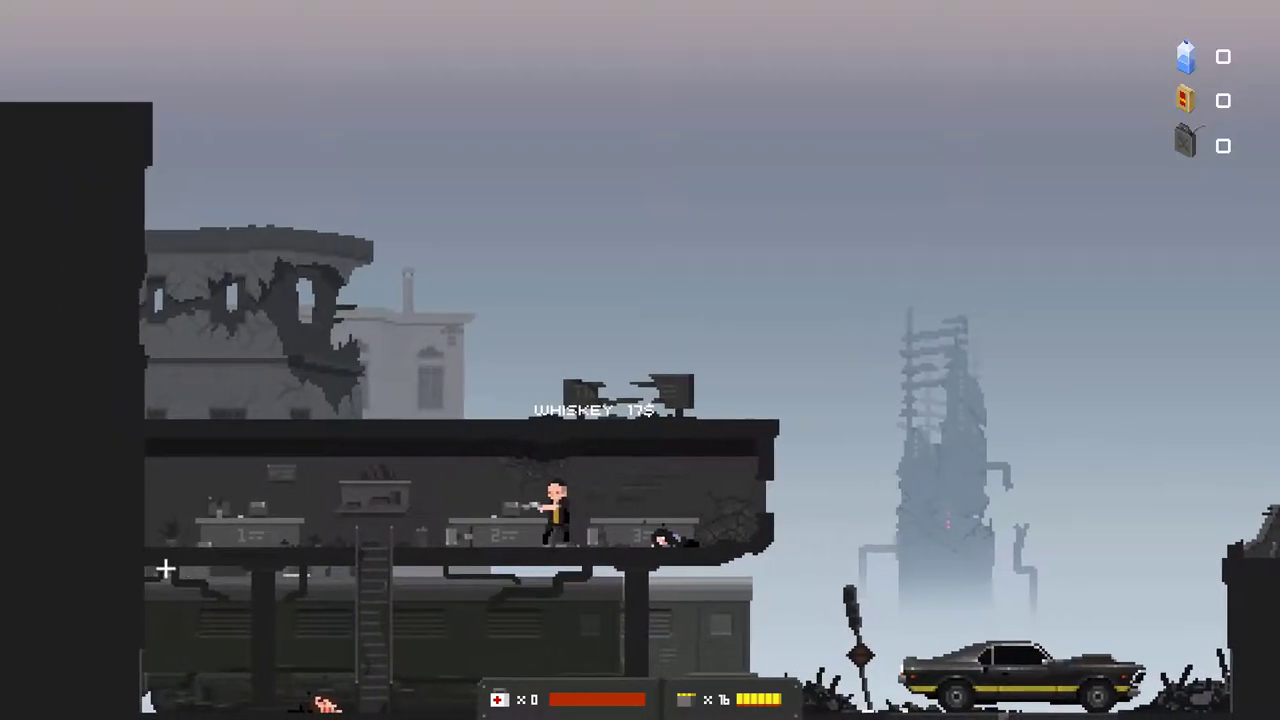
key(a)
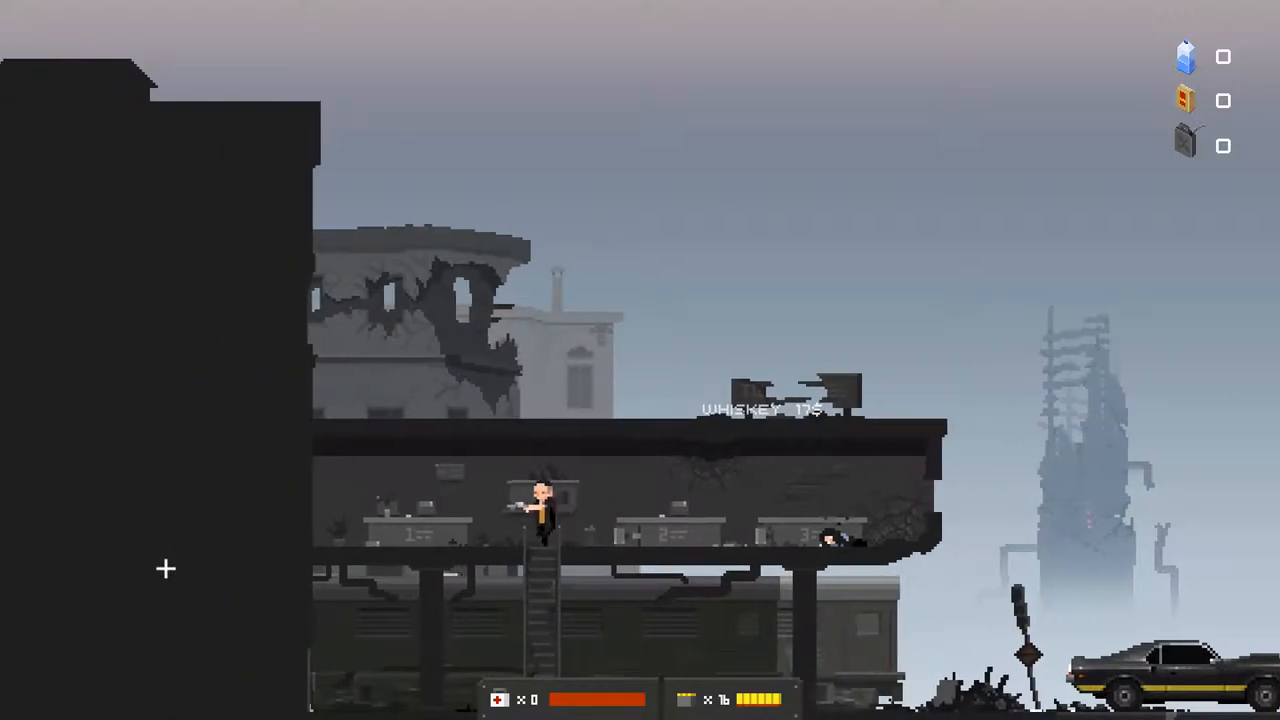
key(s)
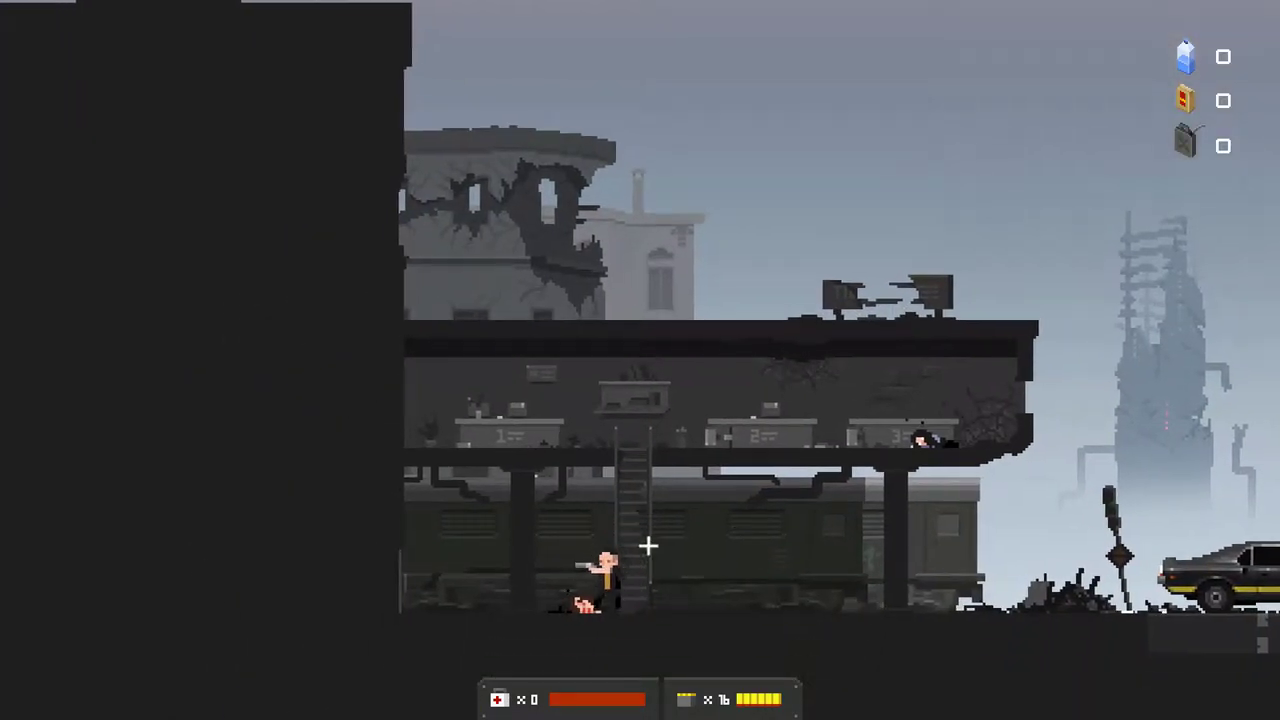
key(a)
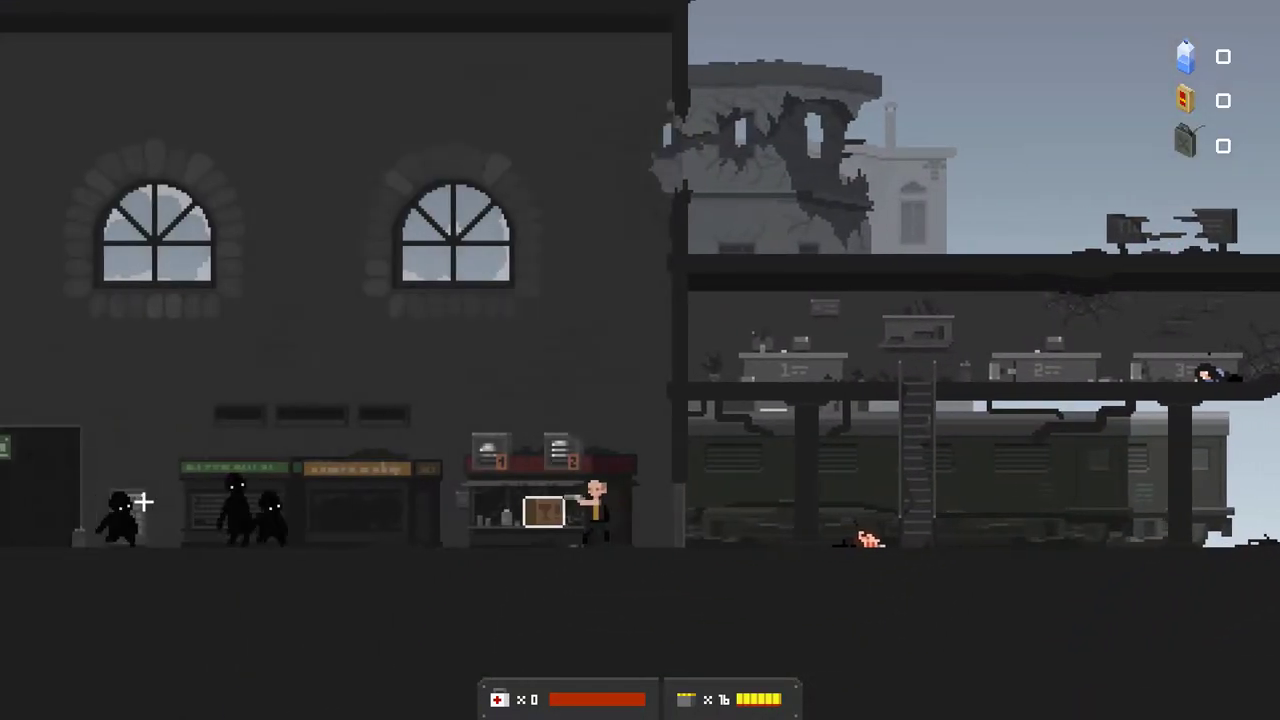
- Shoot and strike down the shadow creatures approaching by the shops
key(d)
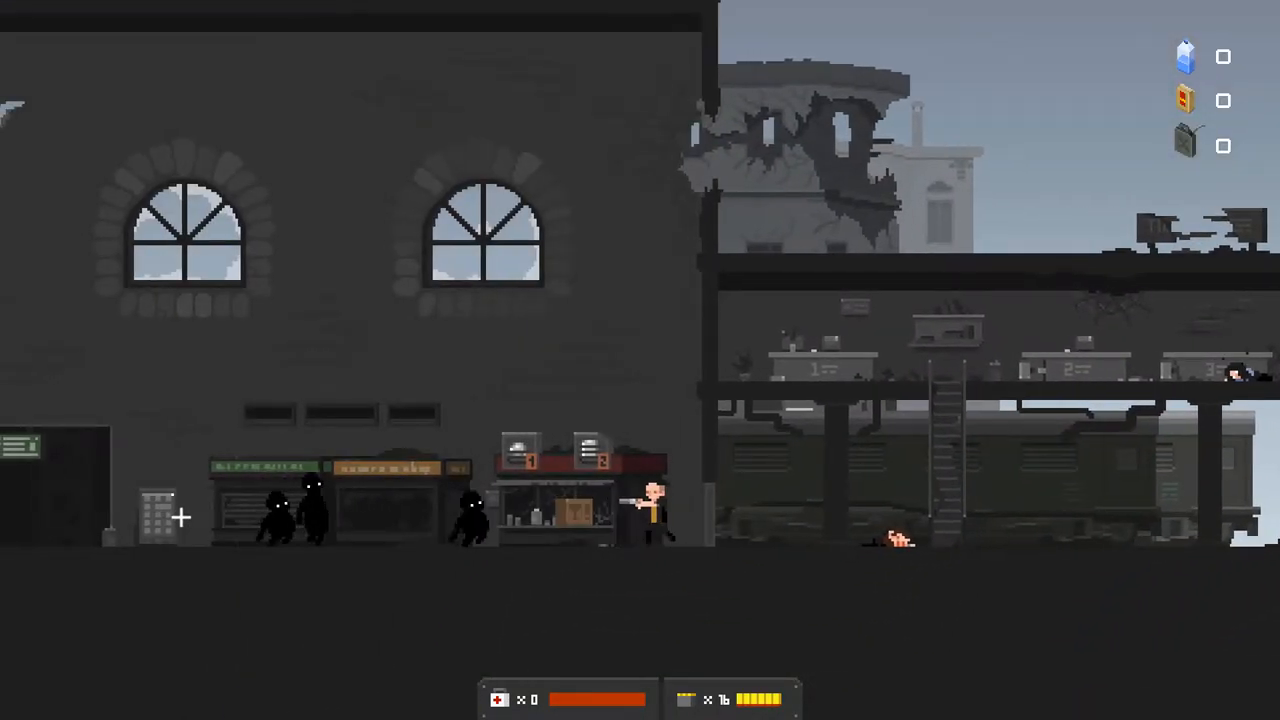
click(183, 517)
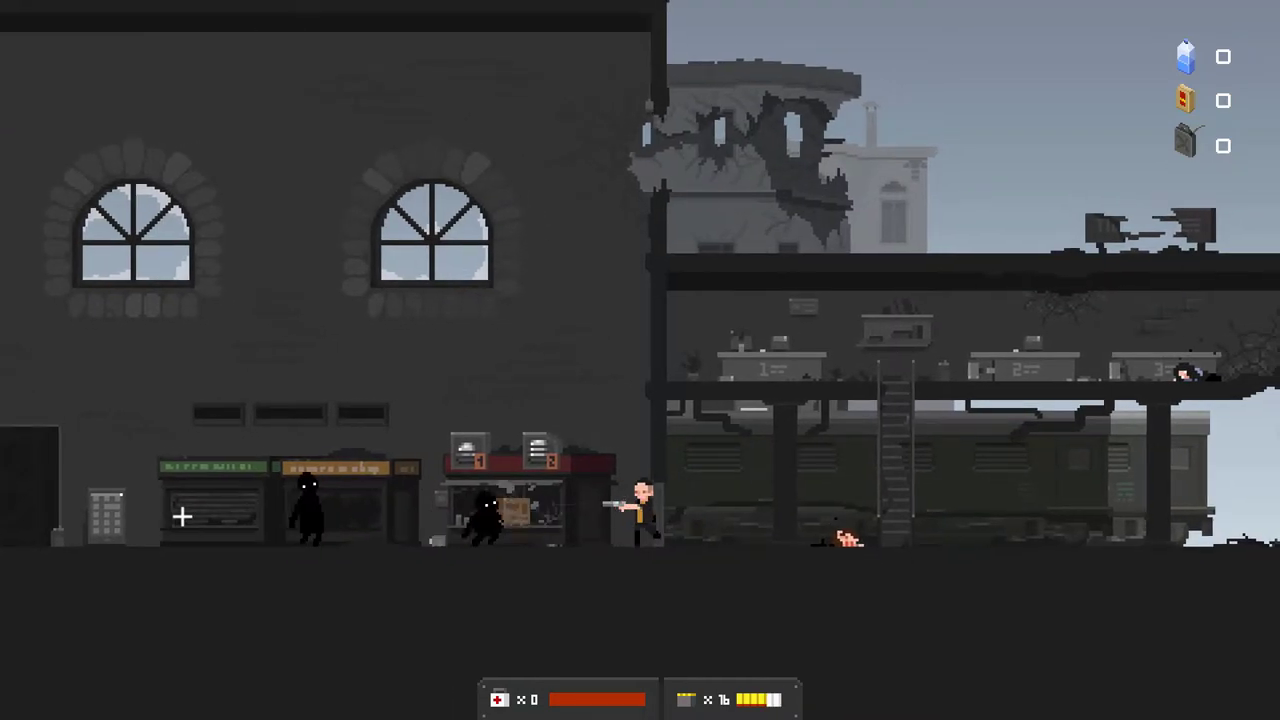
click(182, 516)
key(a)
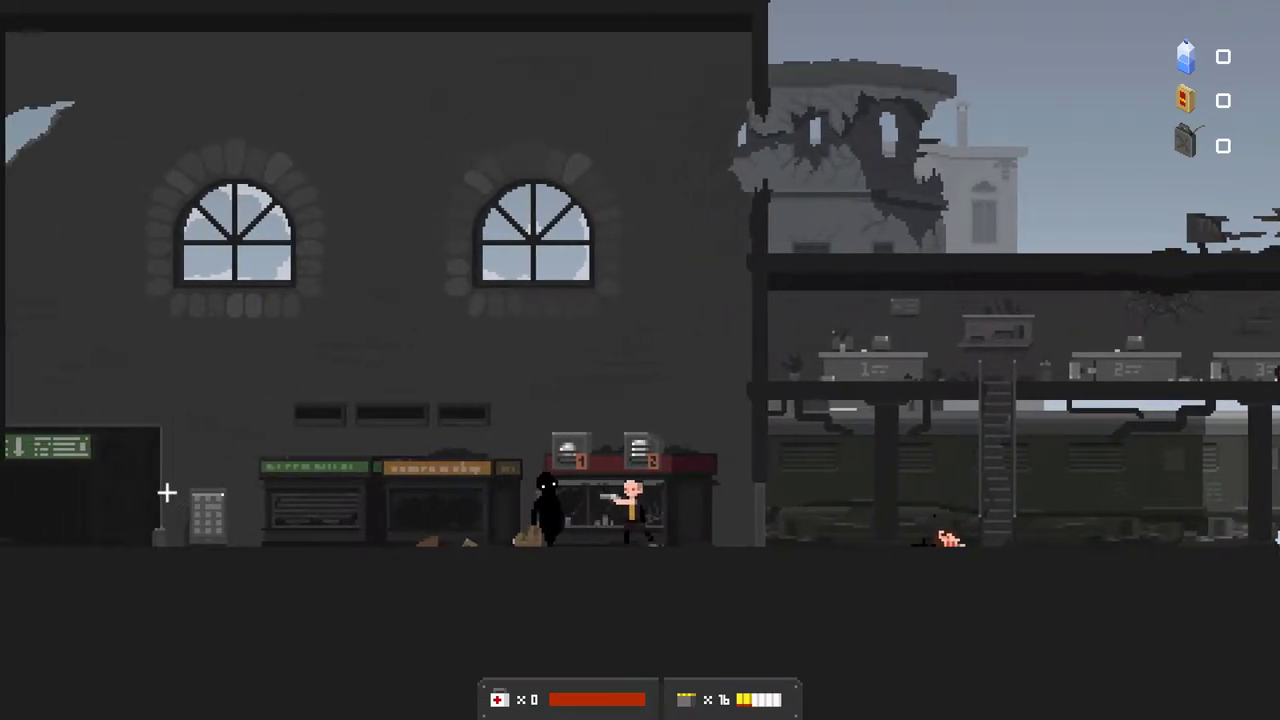
key(d)
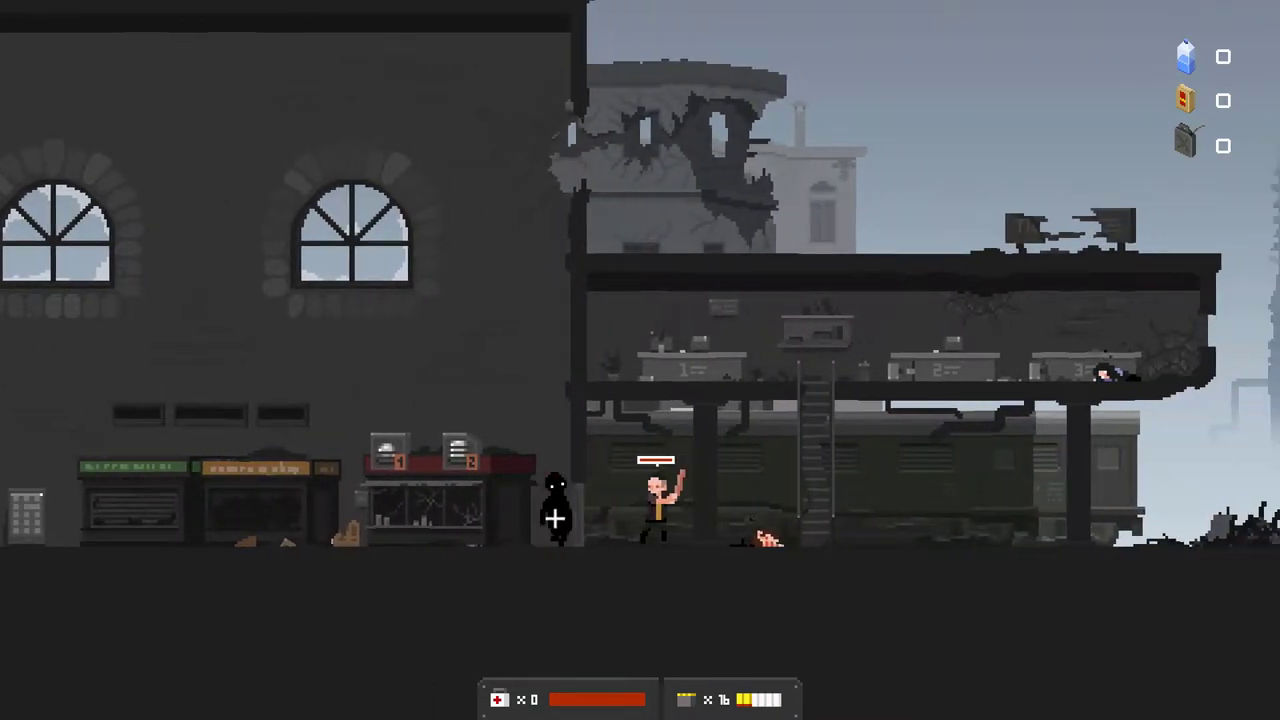
key(a)
key(d)
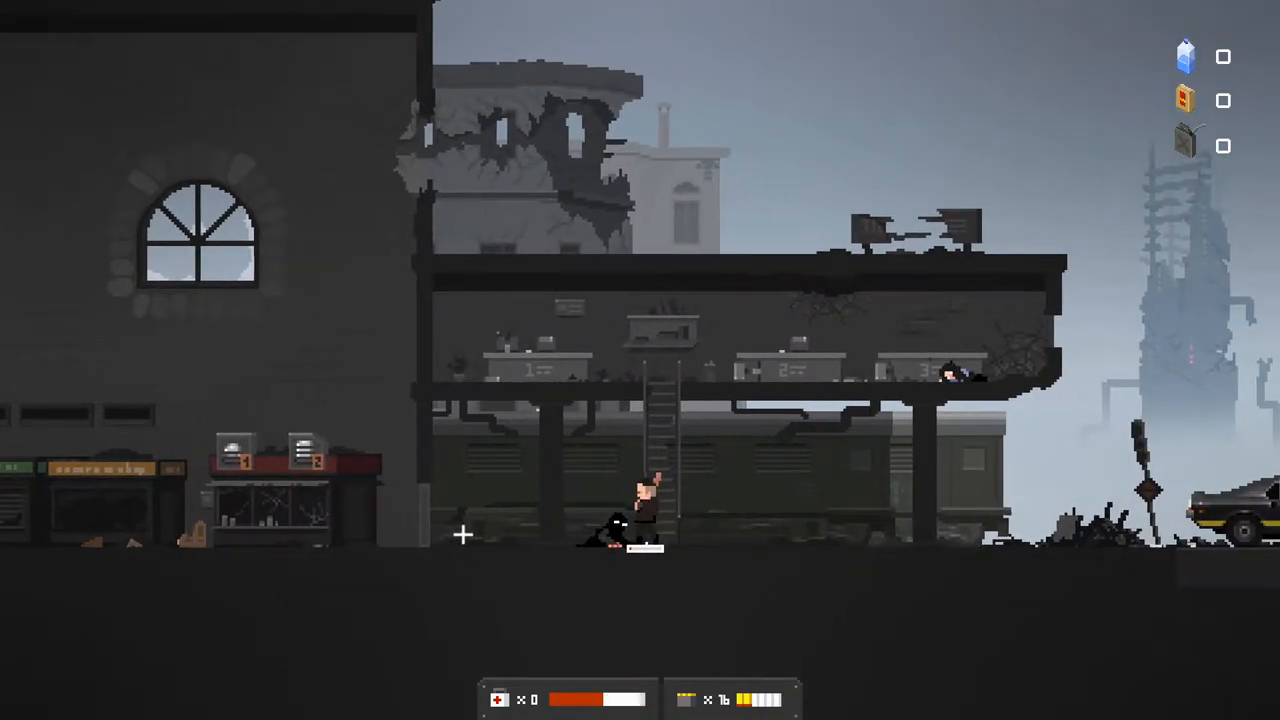
- Reload the pistol and walk left into the station hall
key(d)
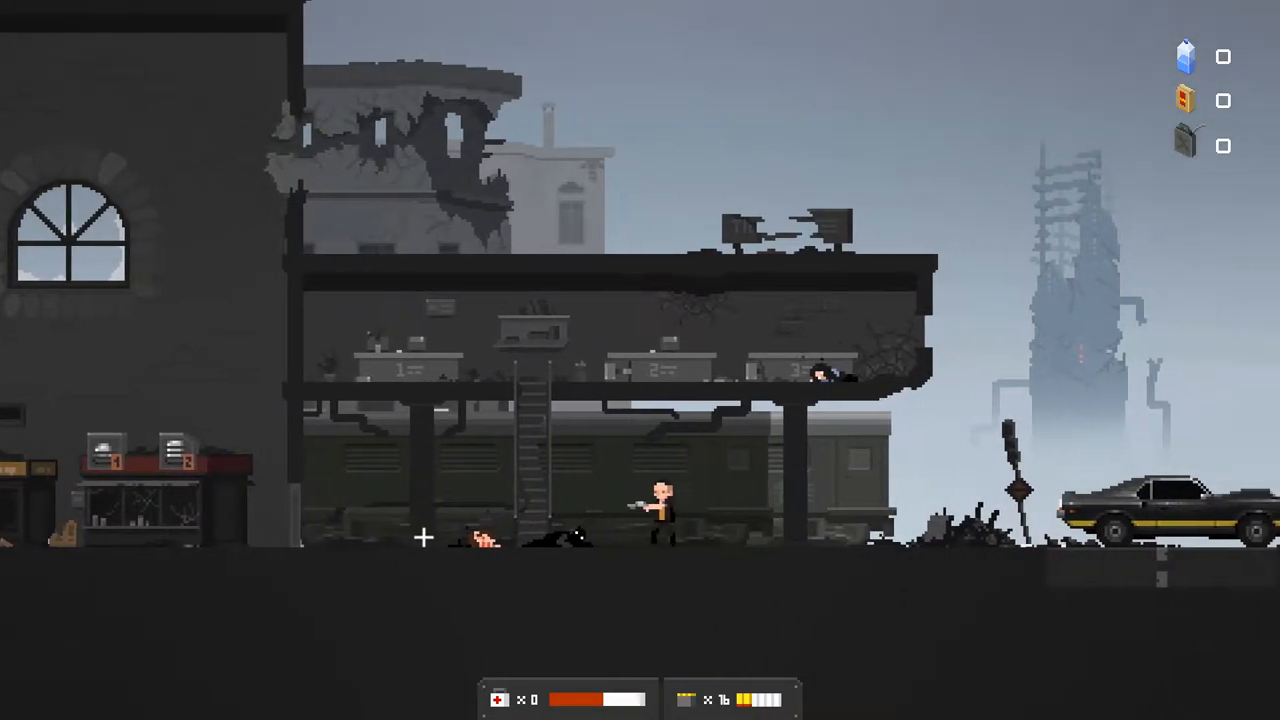
key(a)
key(r)
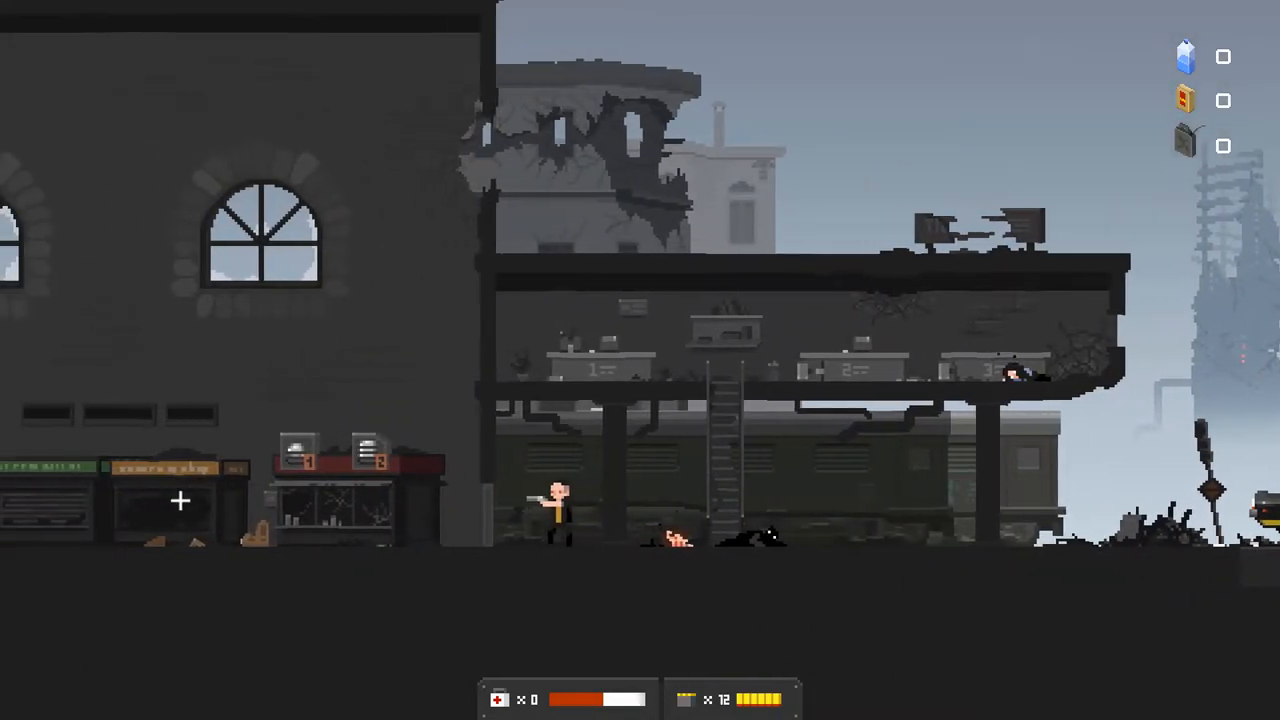
key(a)
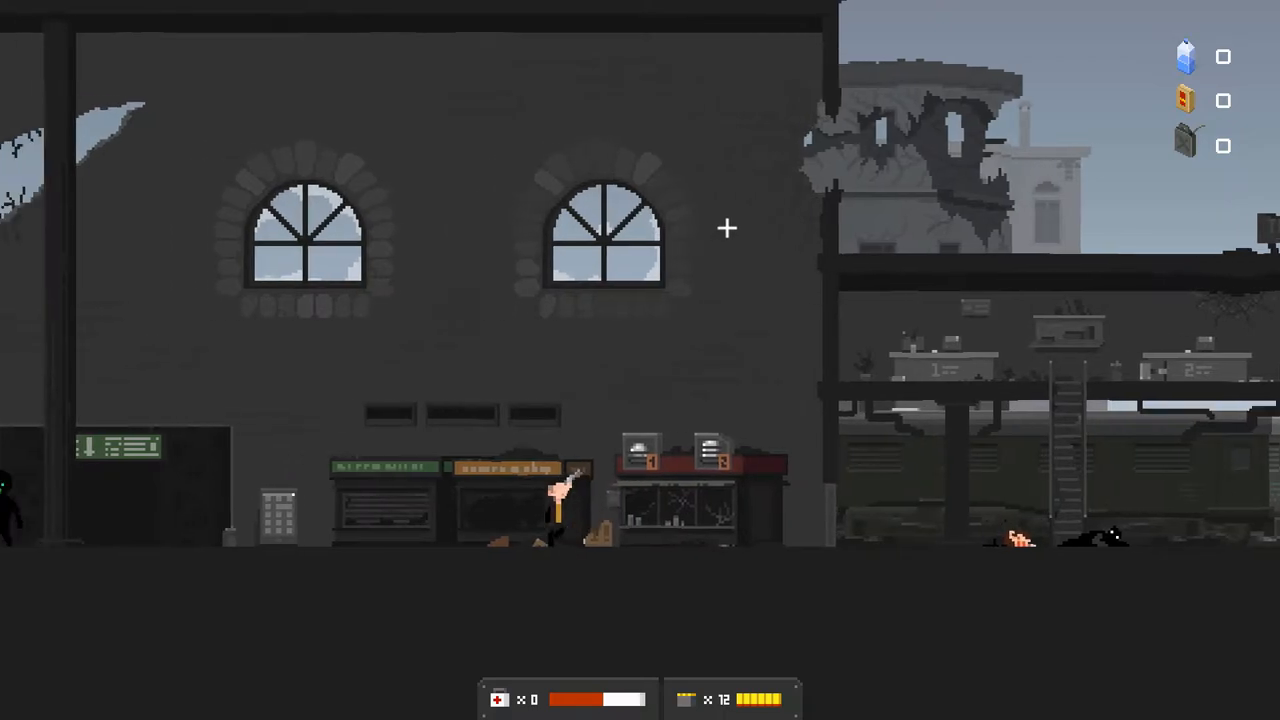
key(a)
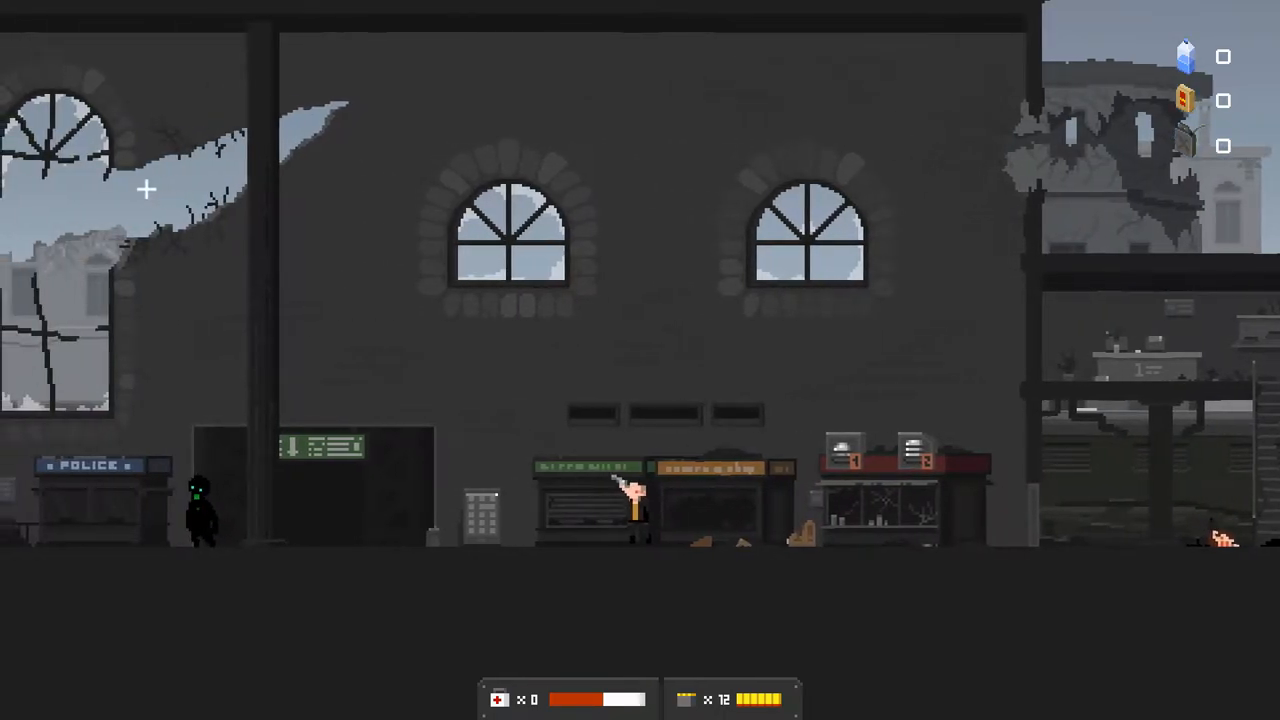
- Shoot the glowing enemy inside the hall, reloading while backing away
click(89, 485)
key(a)
key(a)
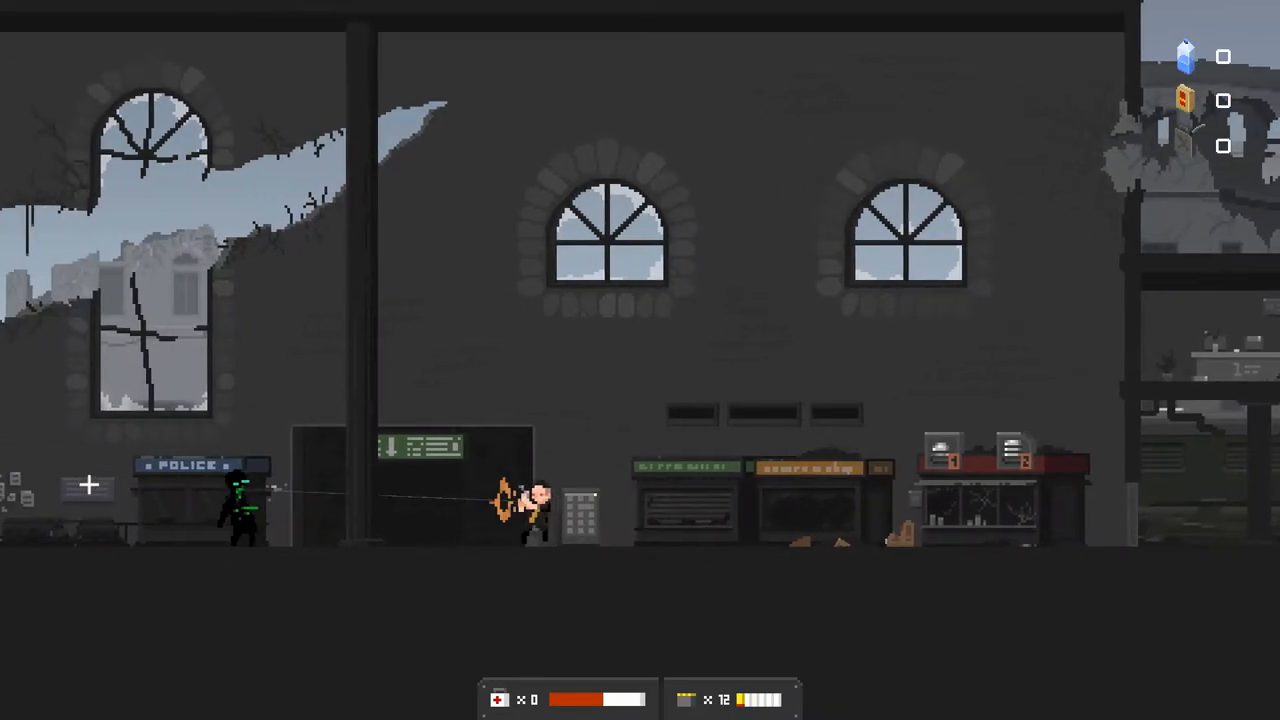
click(89, 485)
key(d)
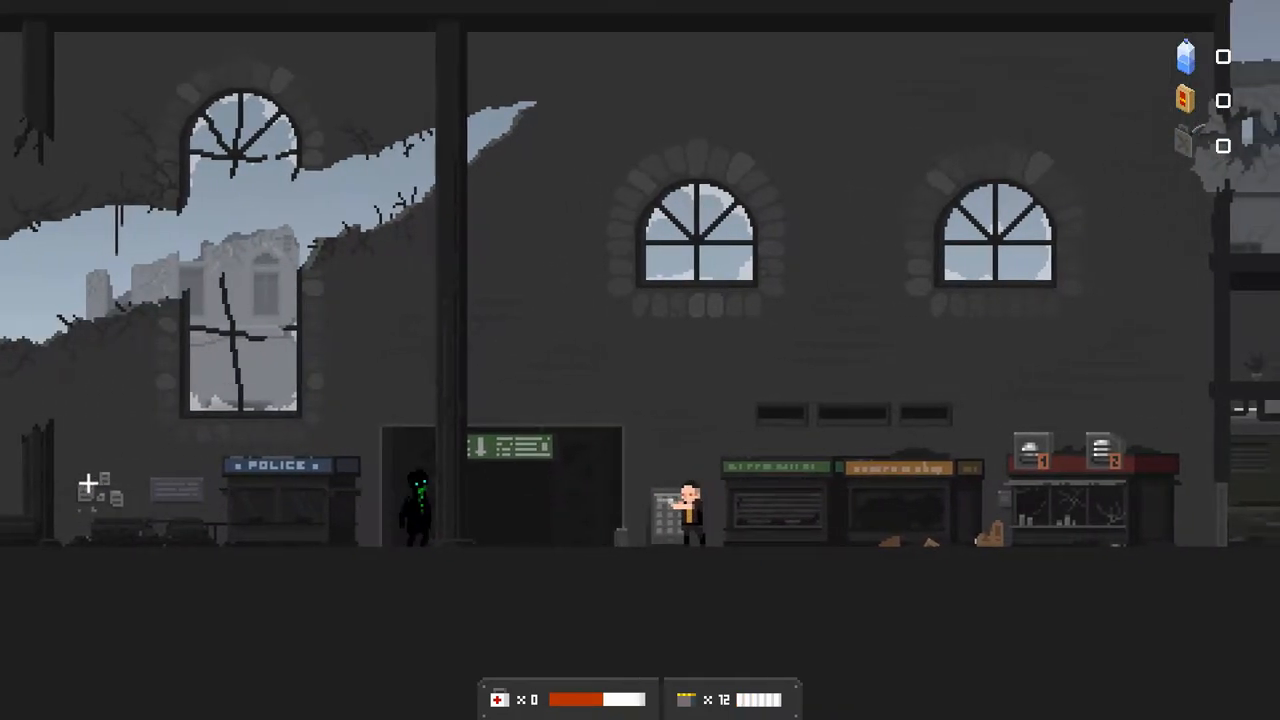
key(r)
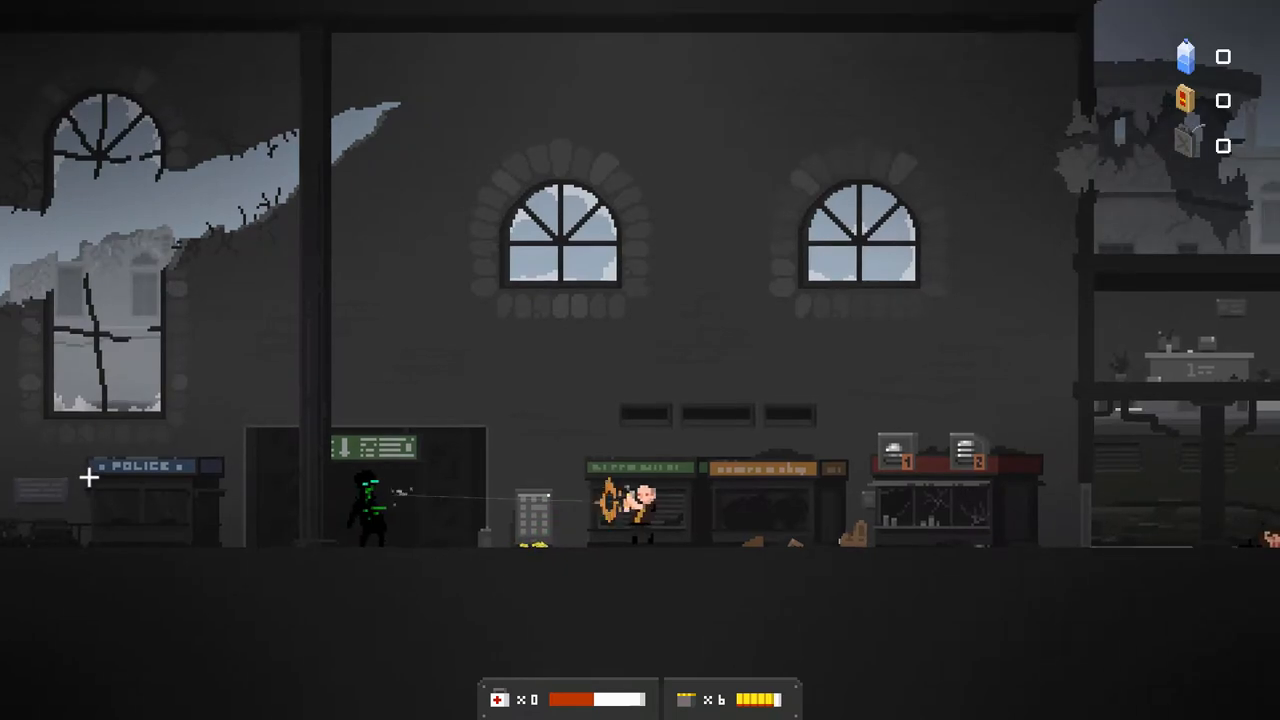
click(89, 485)
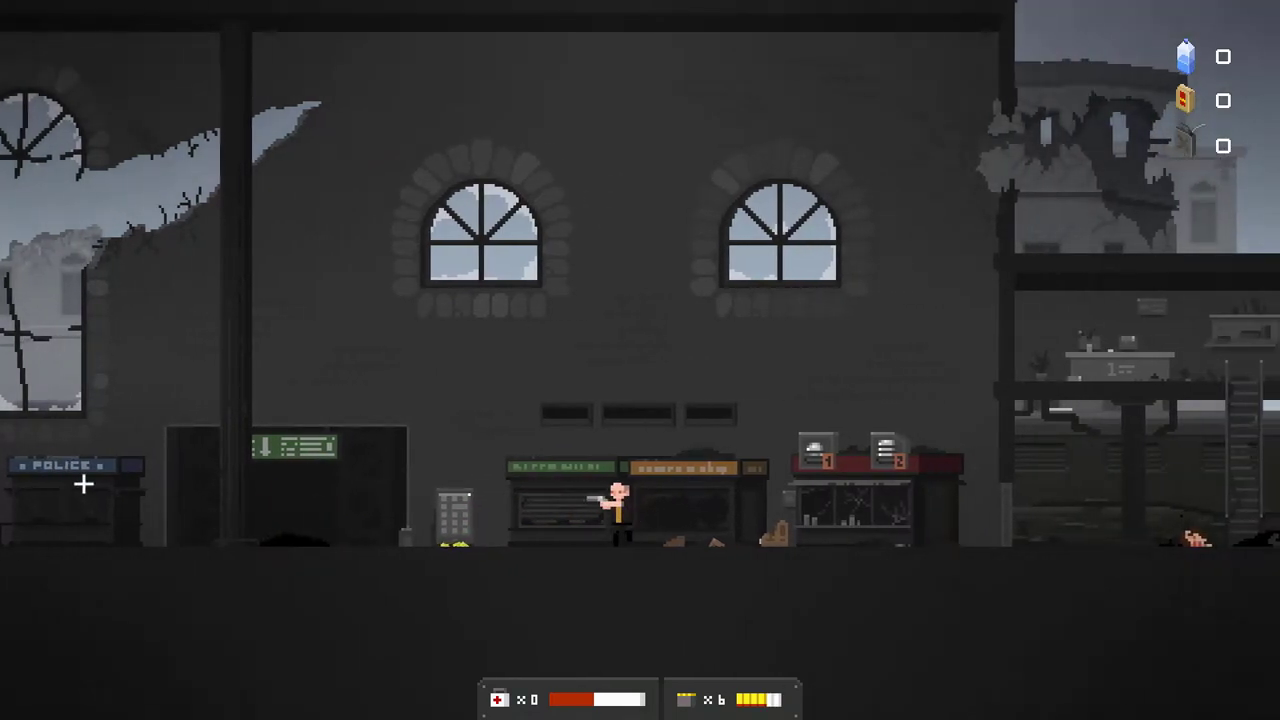
- Reload and walk left past the fallen enemy to the police booth
key(a)
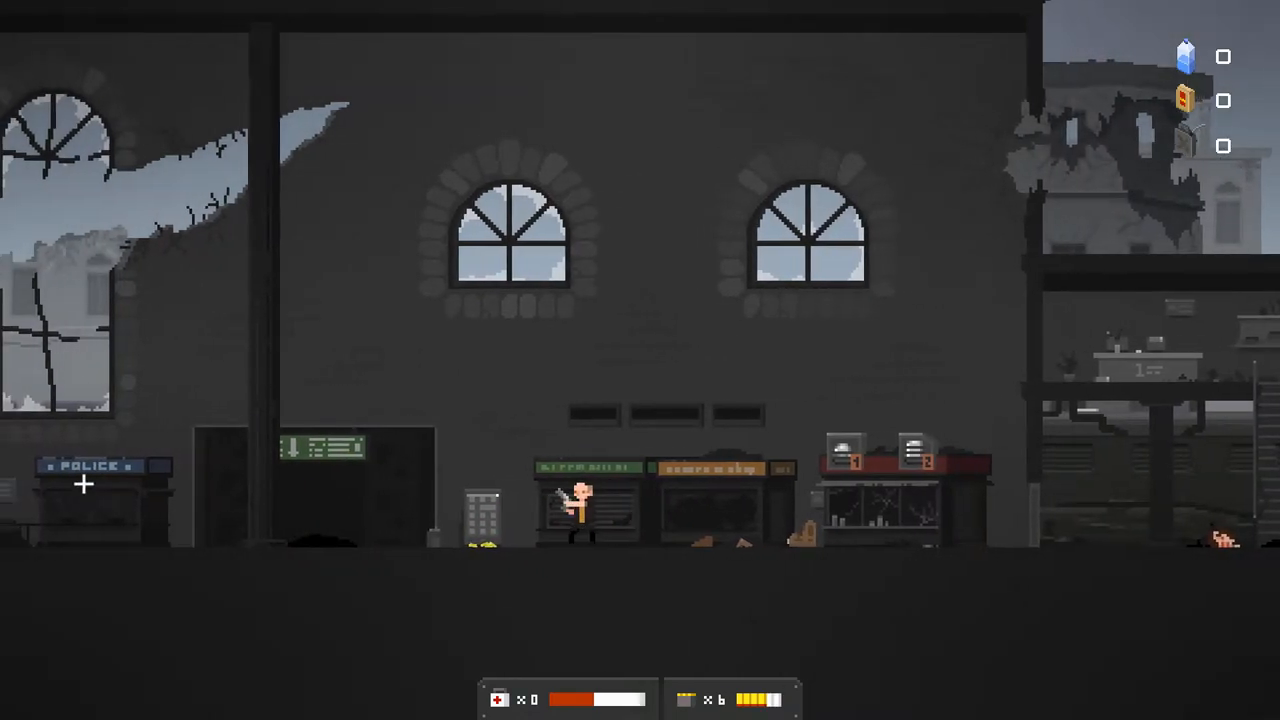
key(r)
key(a)
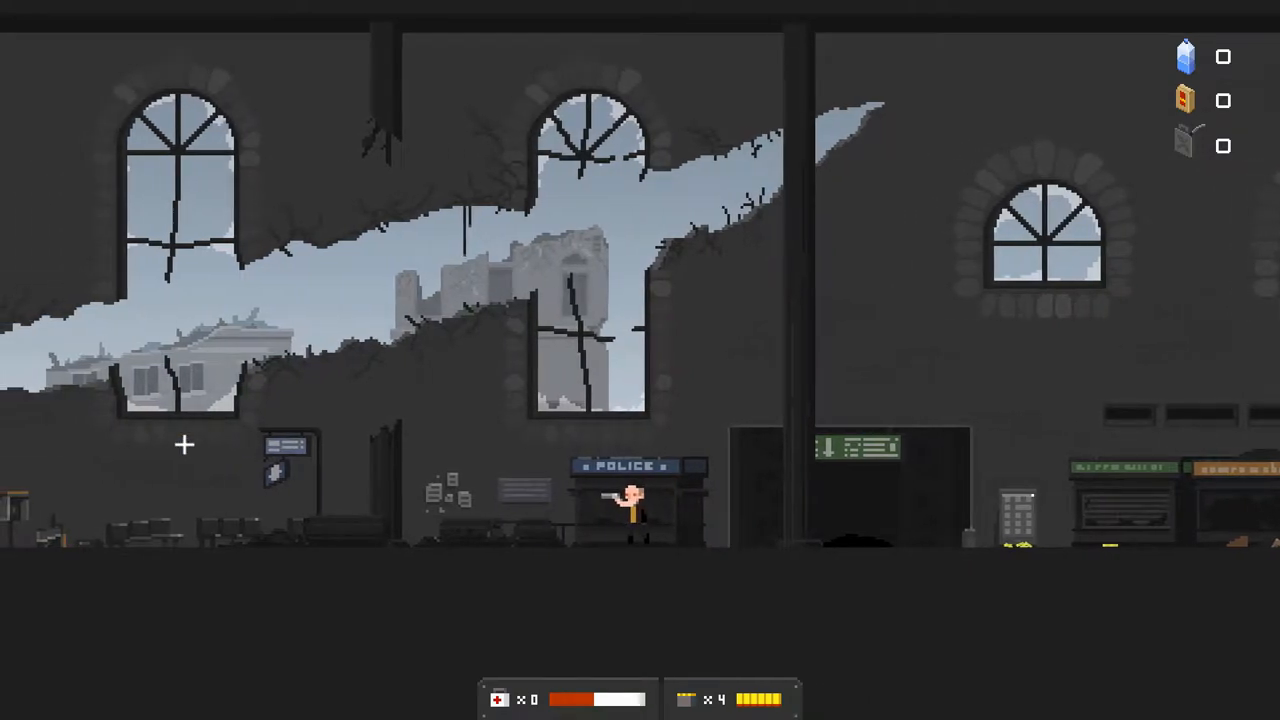
- Explore the hall left of the police booth and turn back toward the clock
key(a)
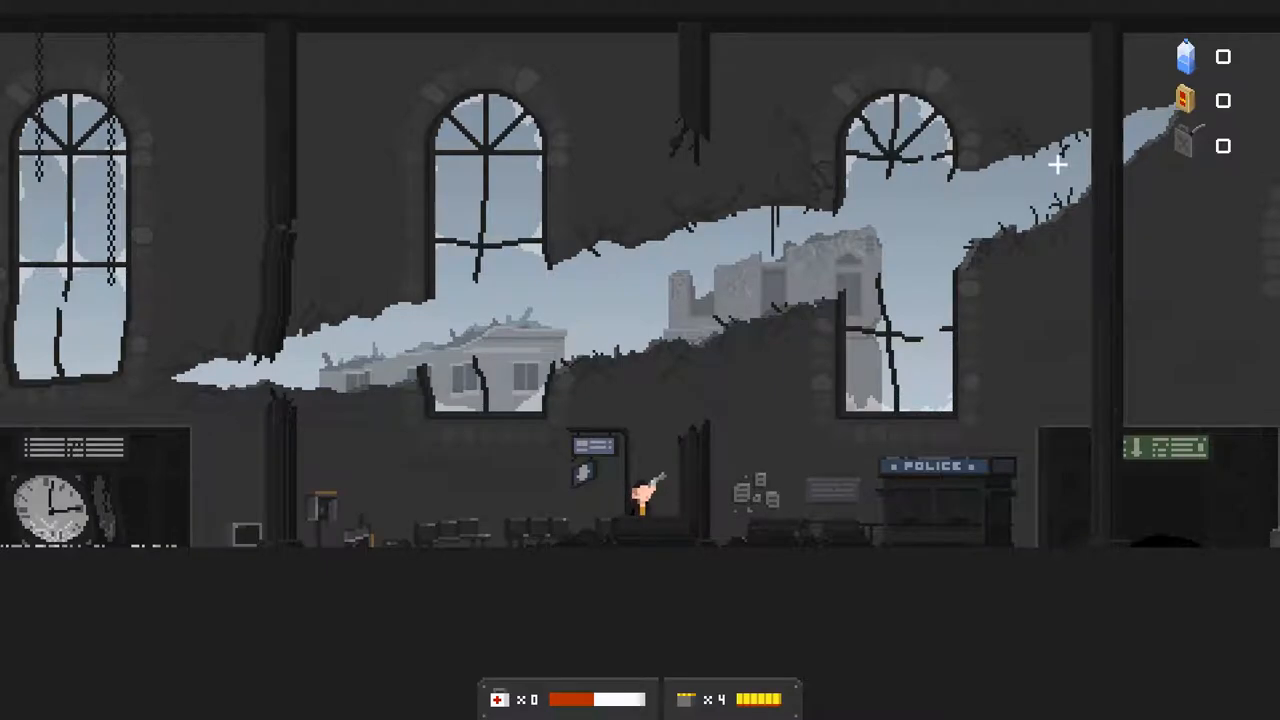
key(a)
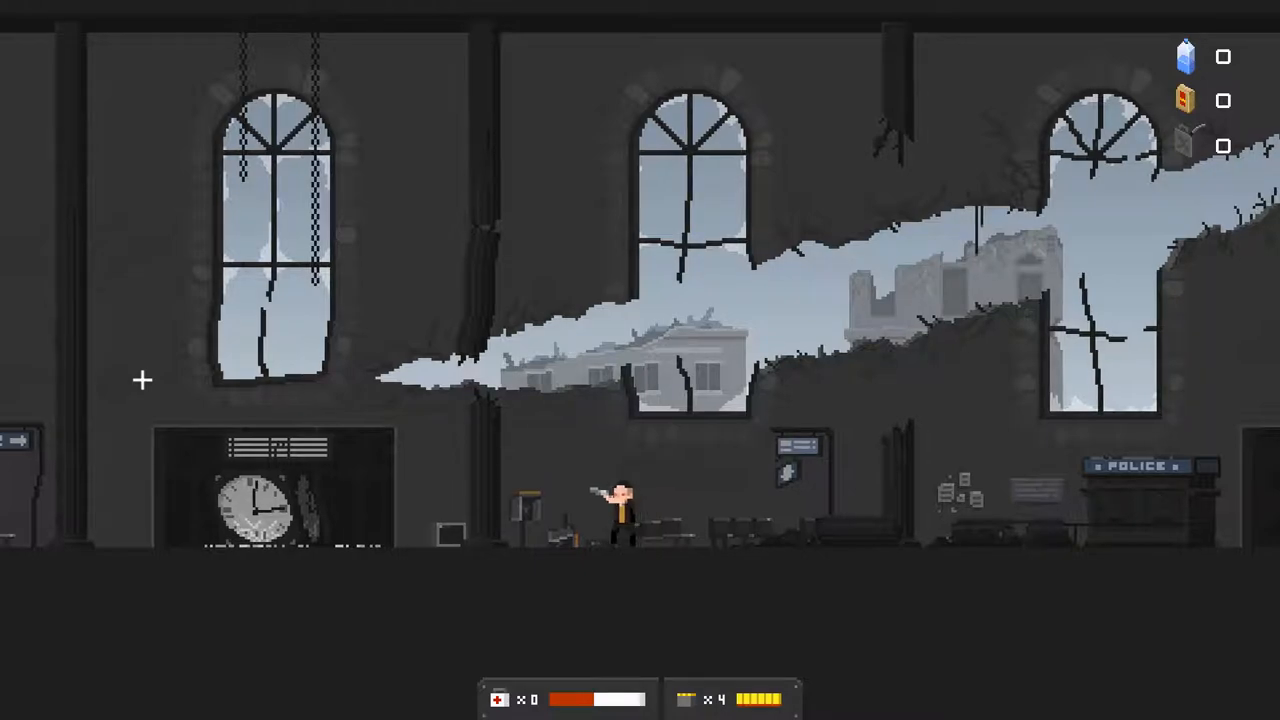
key(a)
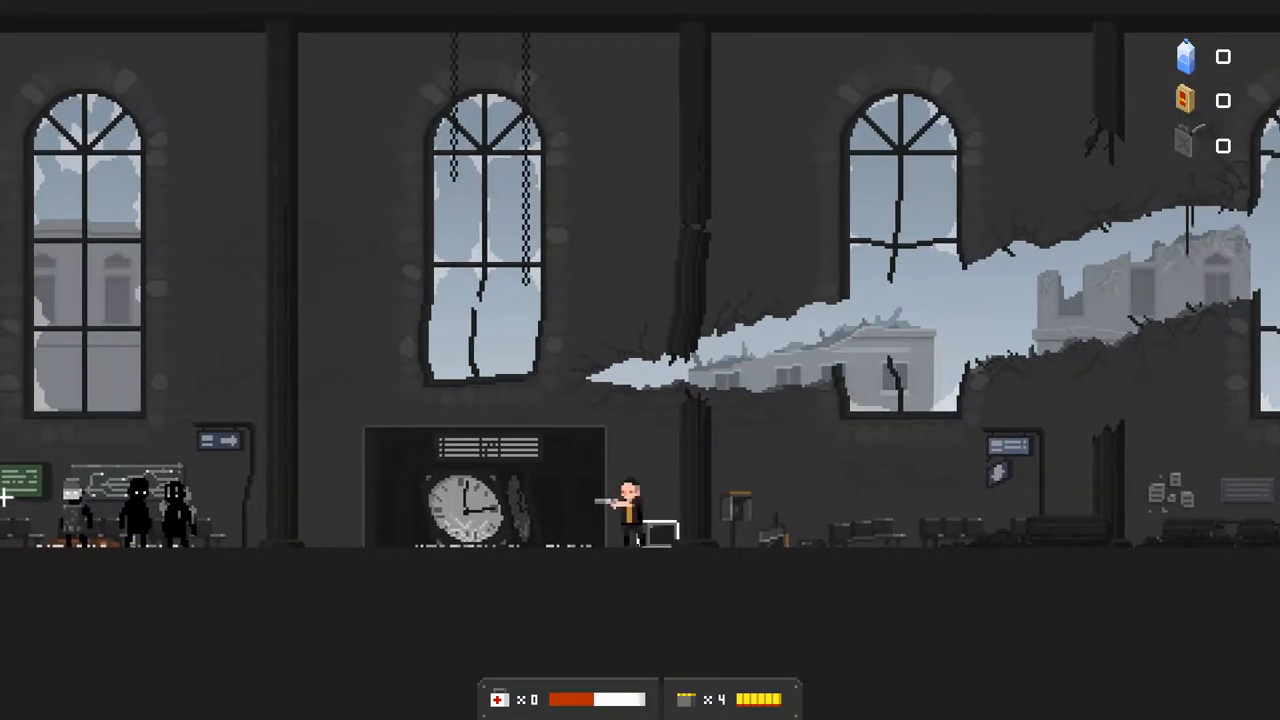
key(d)
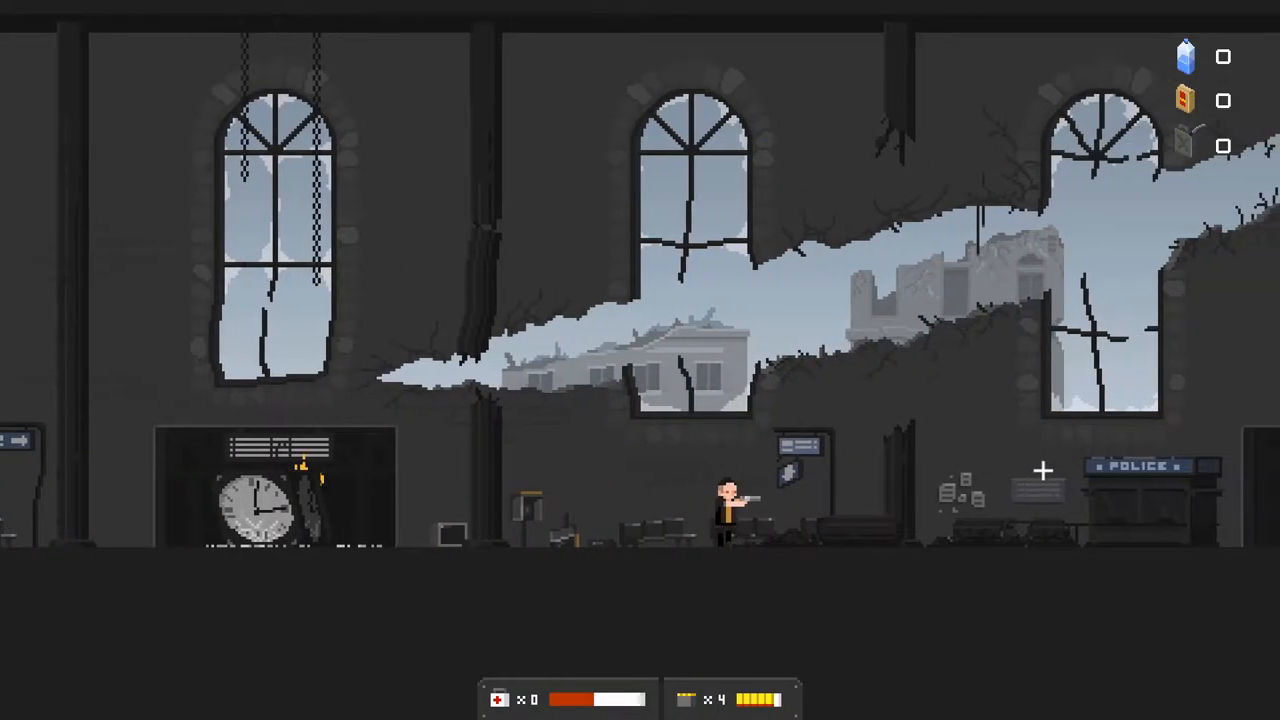
key(d)
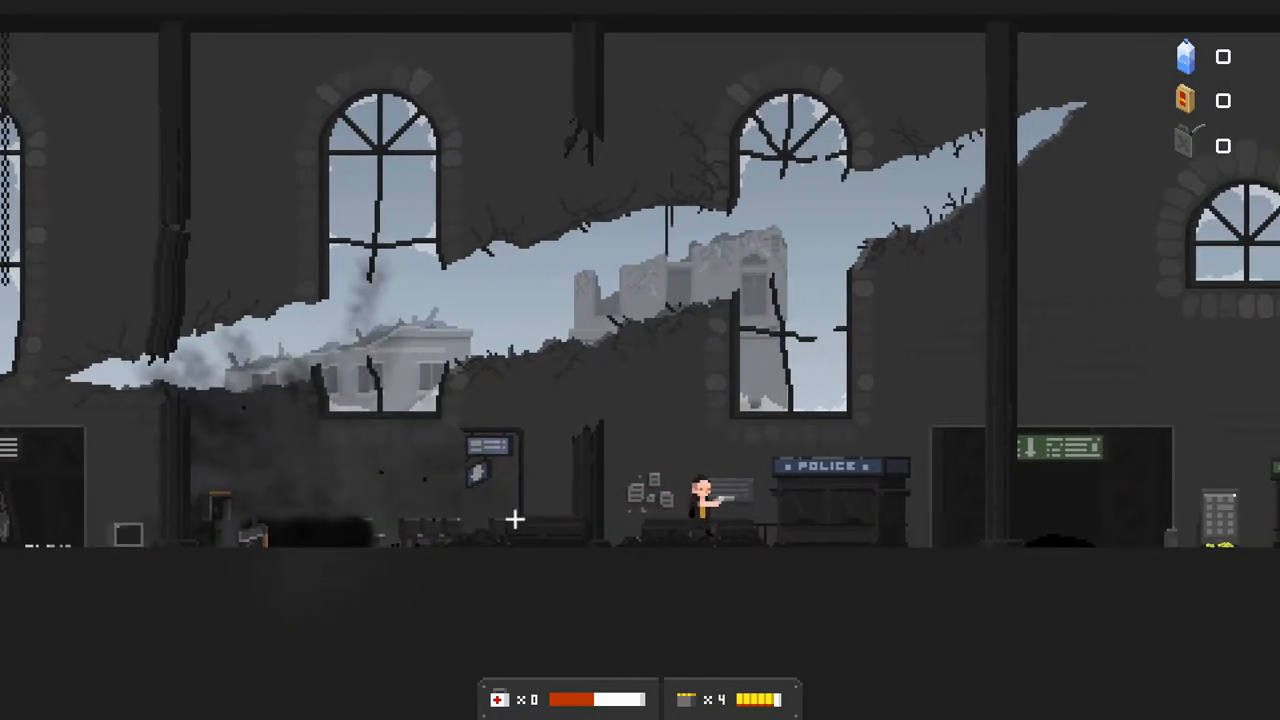
key(a)
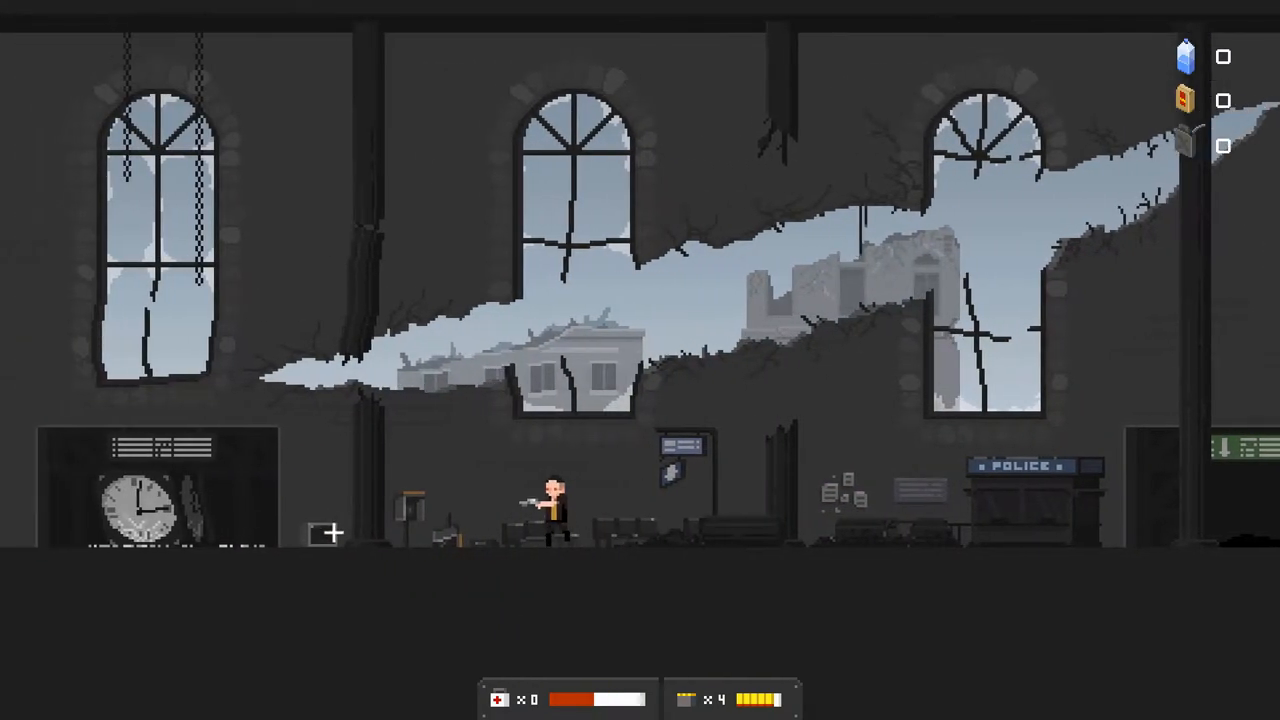
- Reload, break free from the grabbing shadow figure and finish it off
key(a)
key(r)
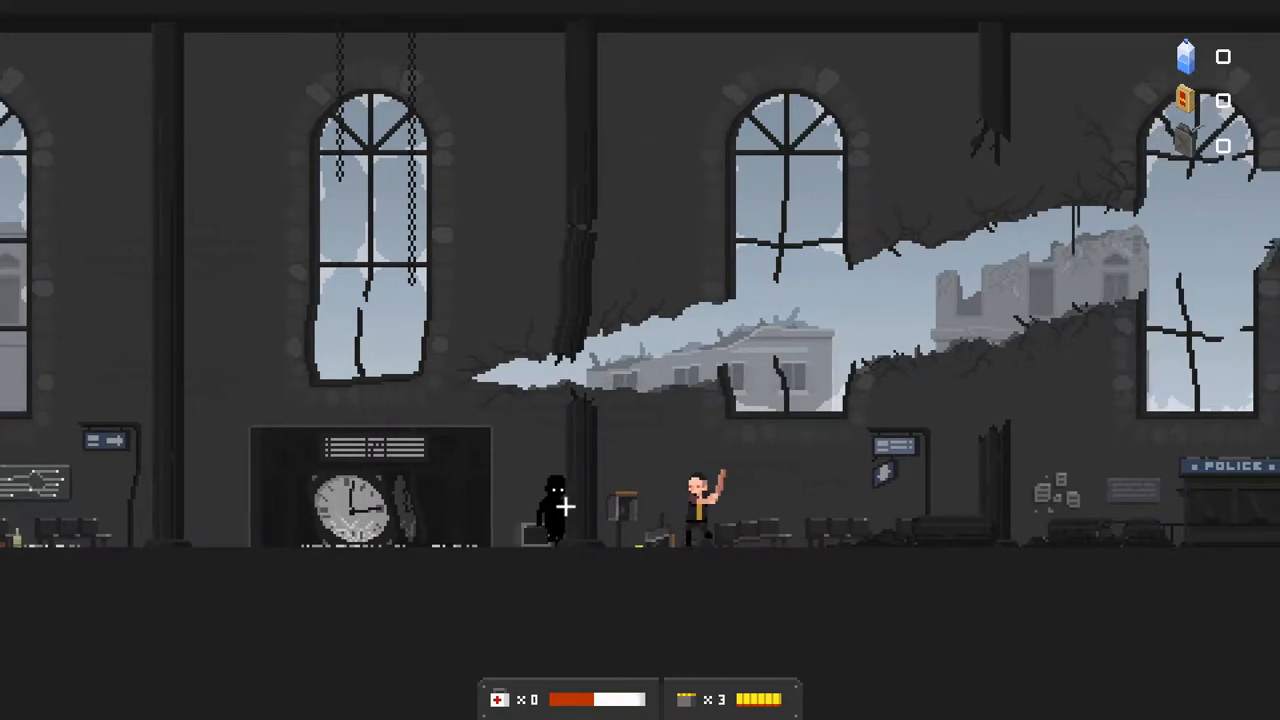
key(d)
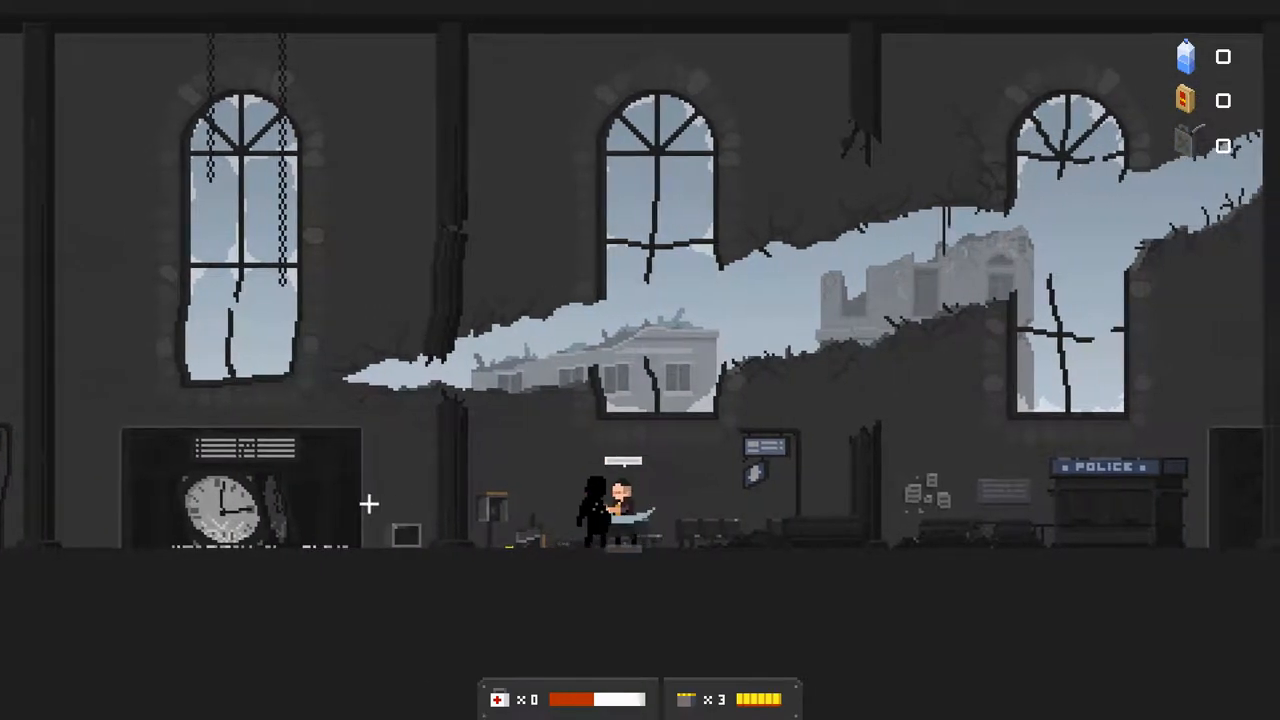
key(a)
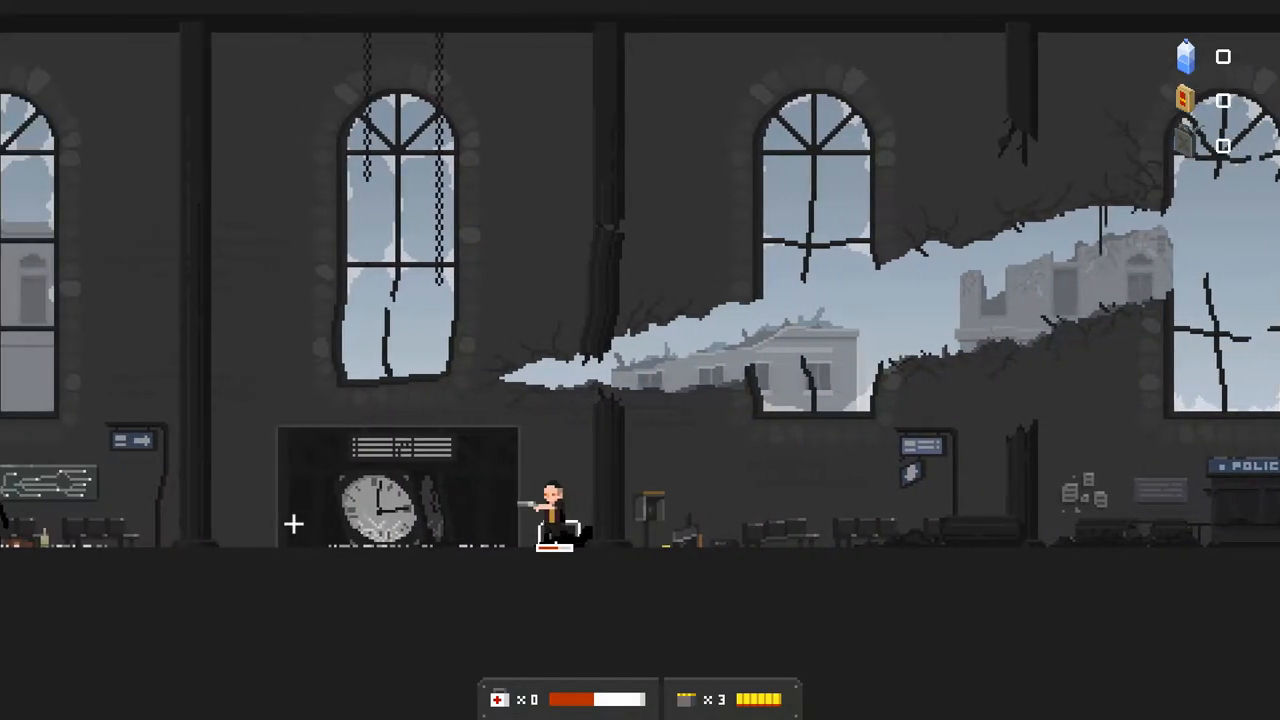
key(a)
key(d)
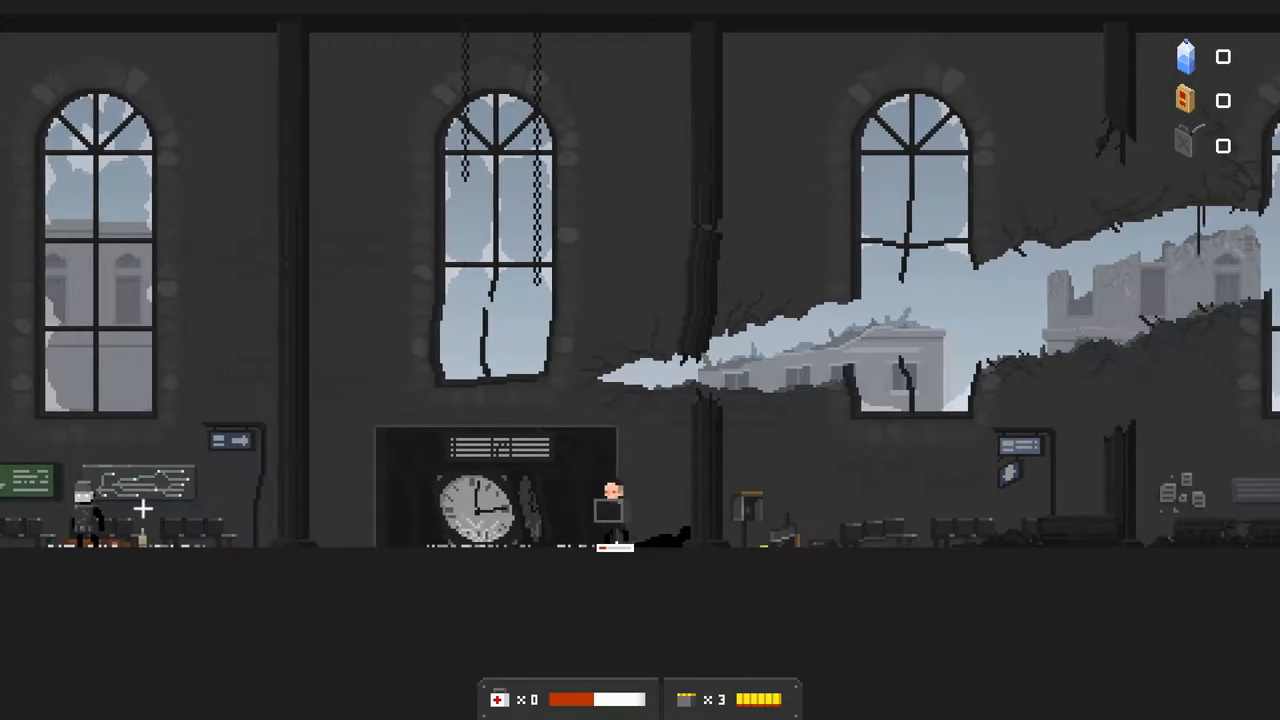
- Walk to the hall's far left end and out onto the platform
key(a)
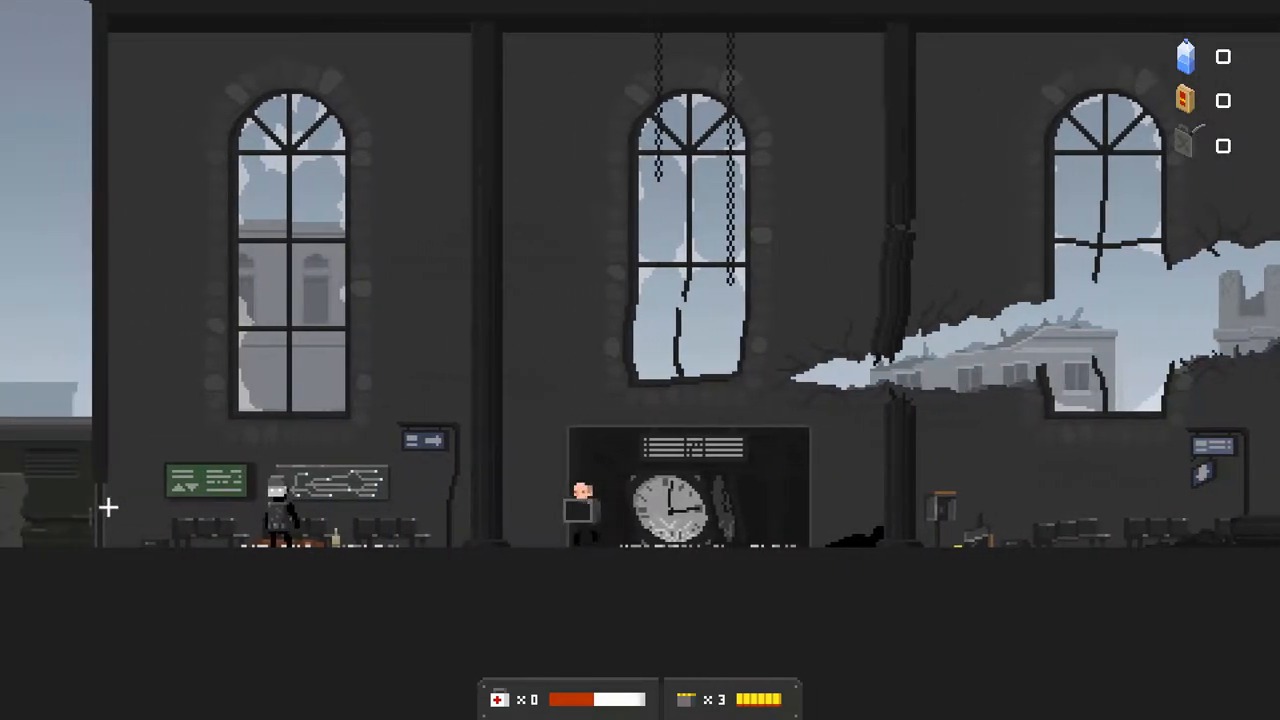
key(a)
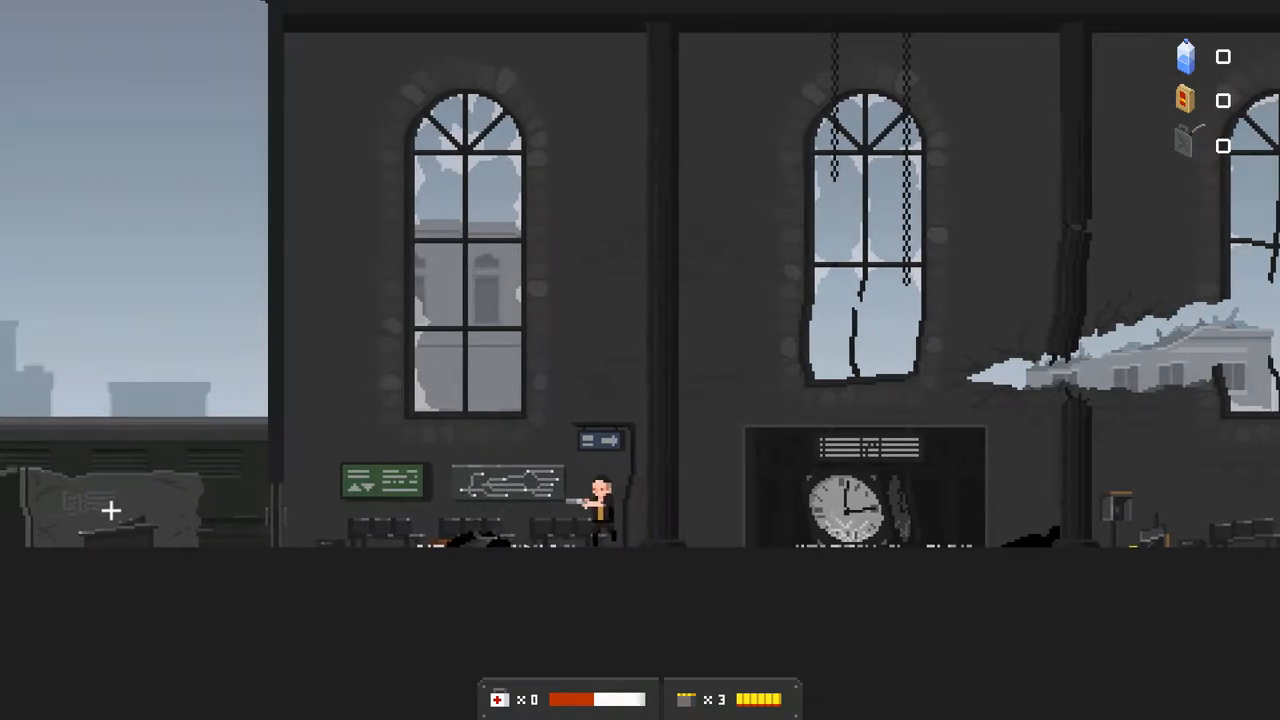
key(a)
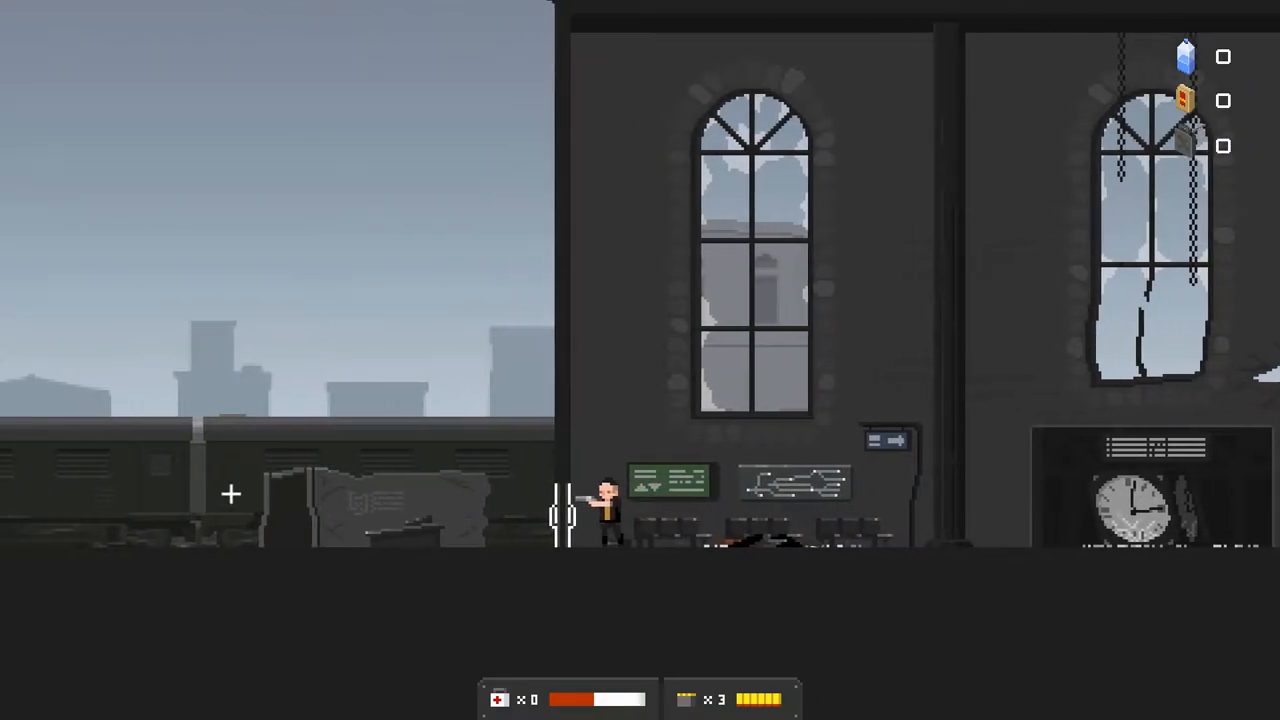
- Walk left along the wagons to the rooftop hut and collect the food
key(a)
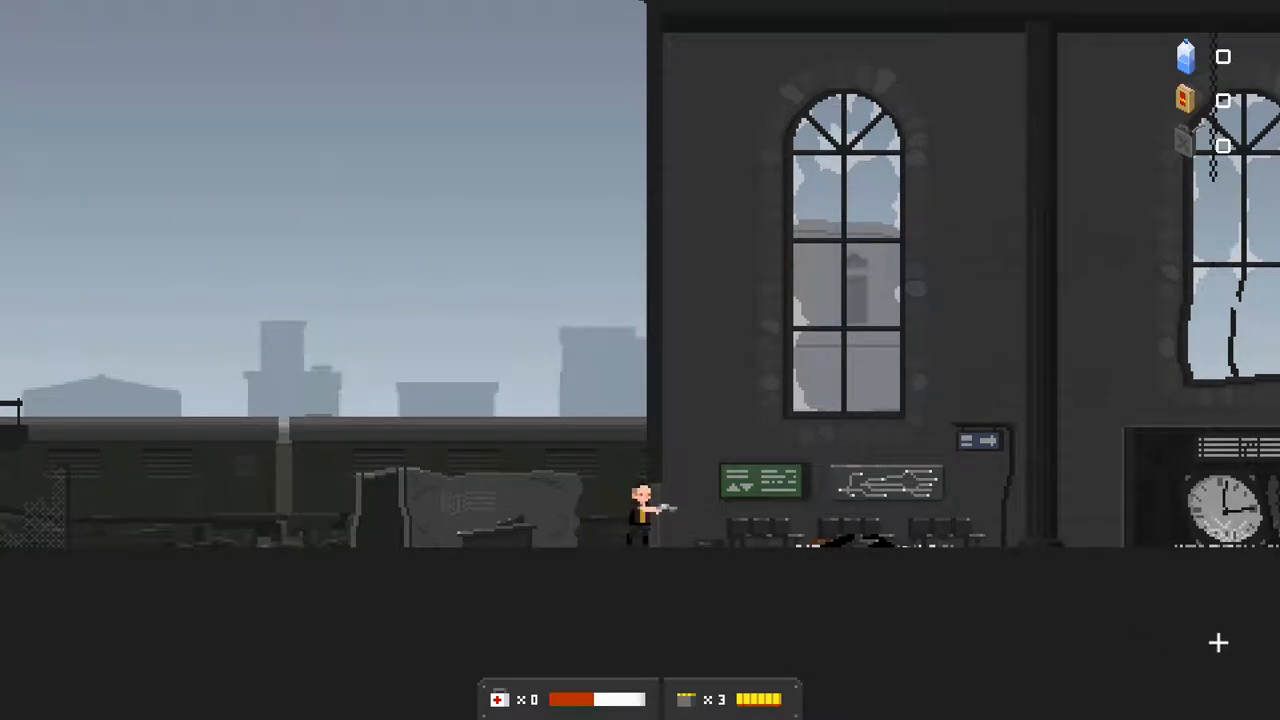
key(a)
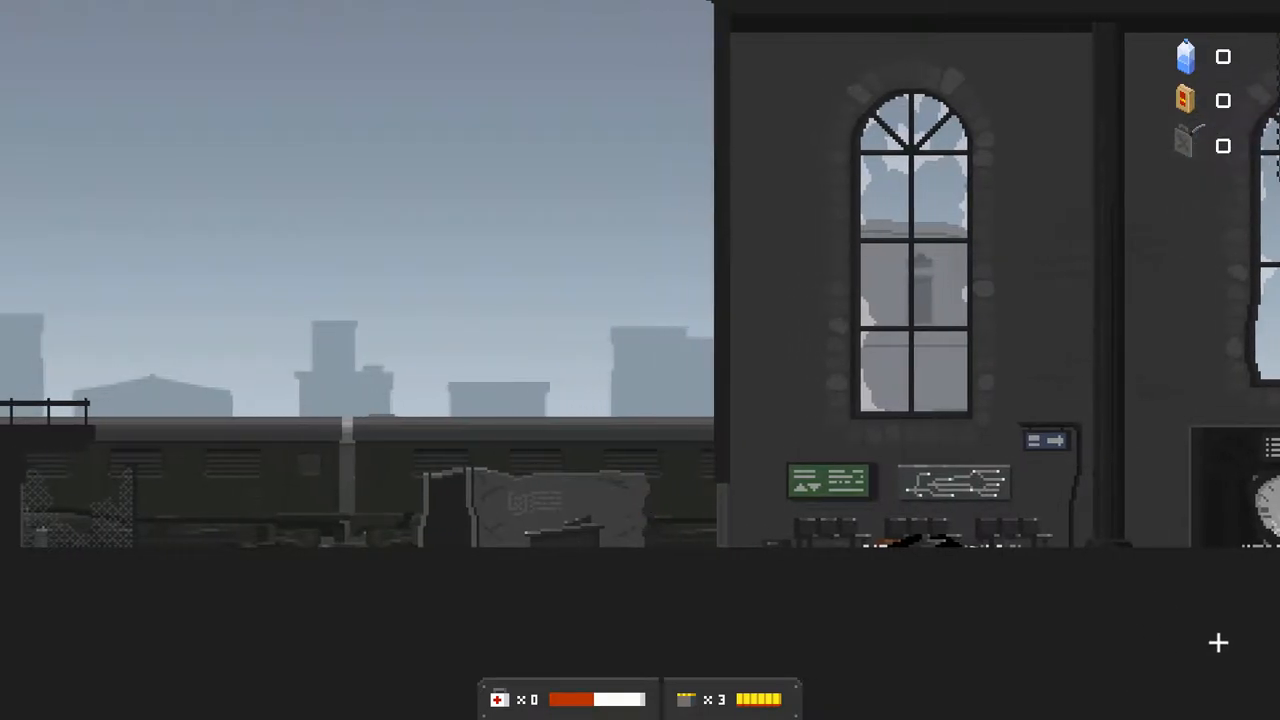
key(a)
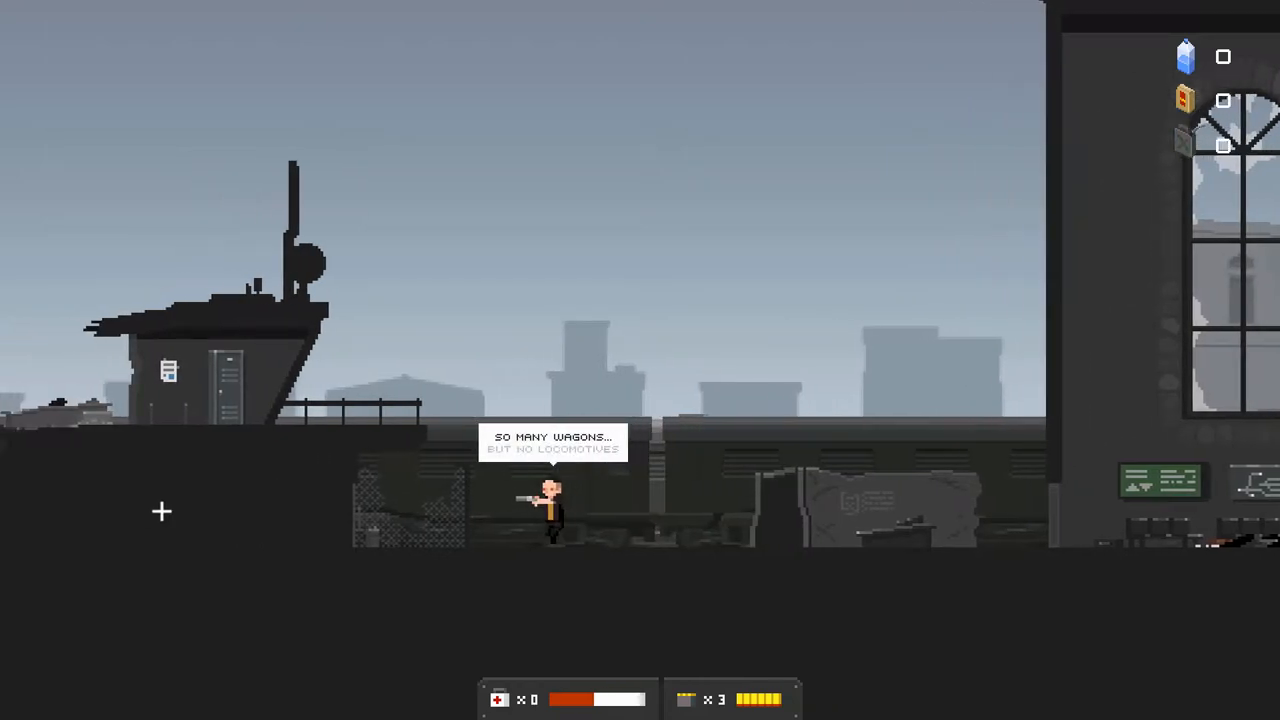
key(a)
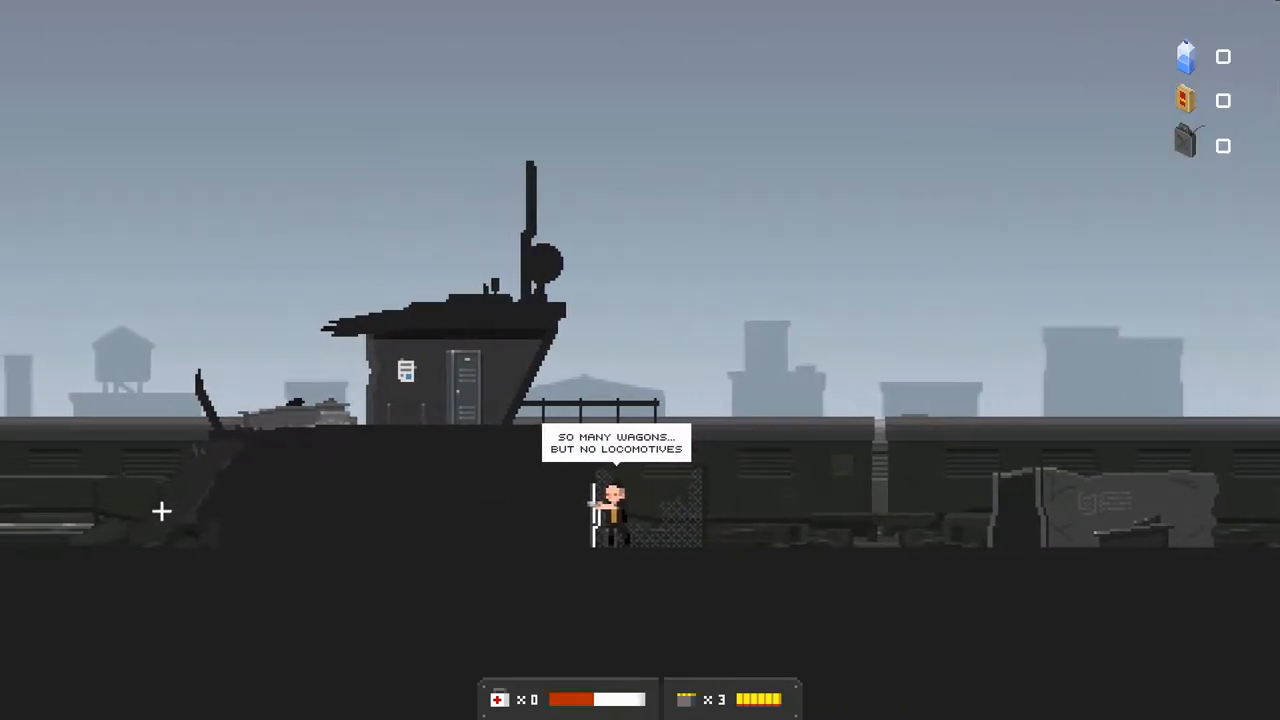
key(a)
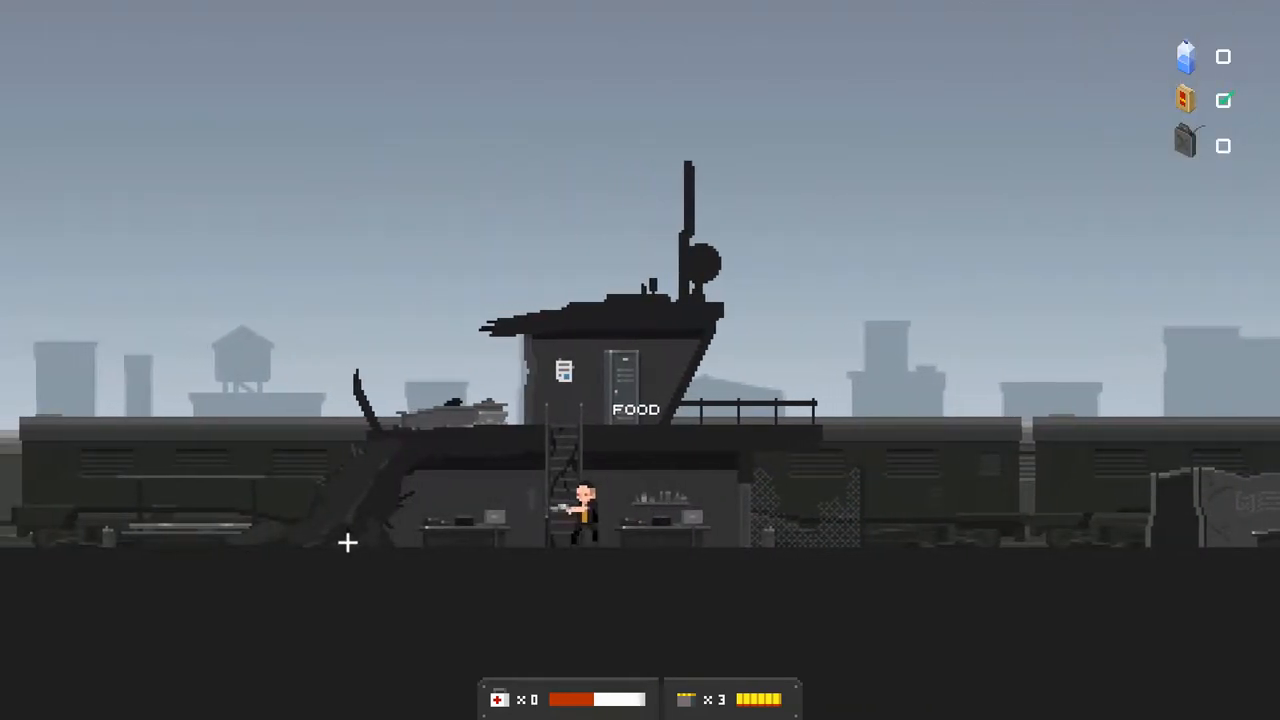
- Climb the ladder up to the hut and read the blocker code 4325 note
key(d)
key(w)
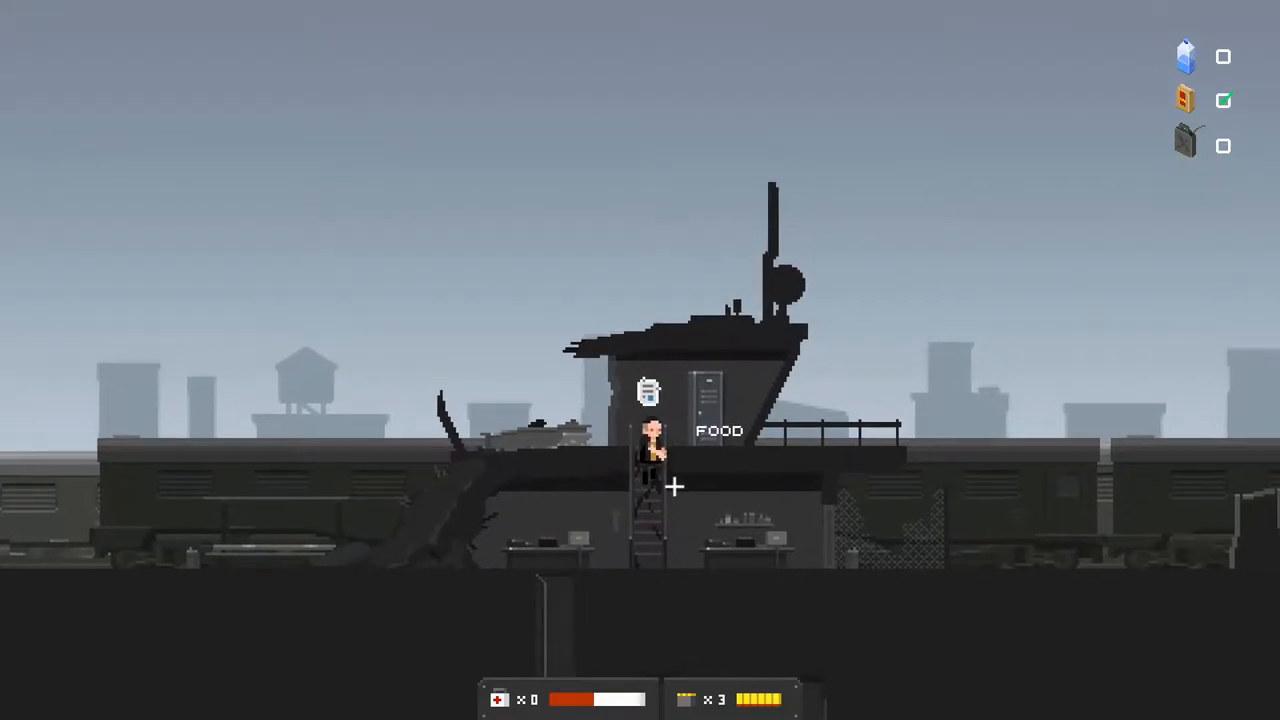
key(w)
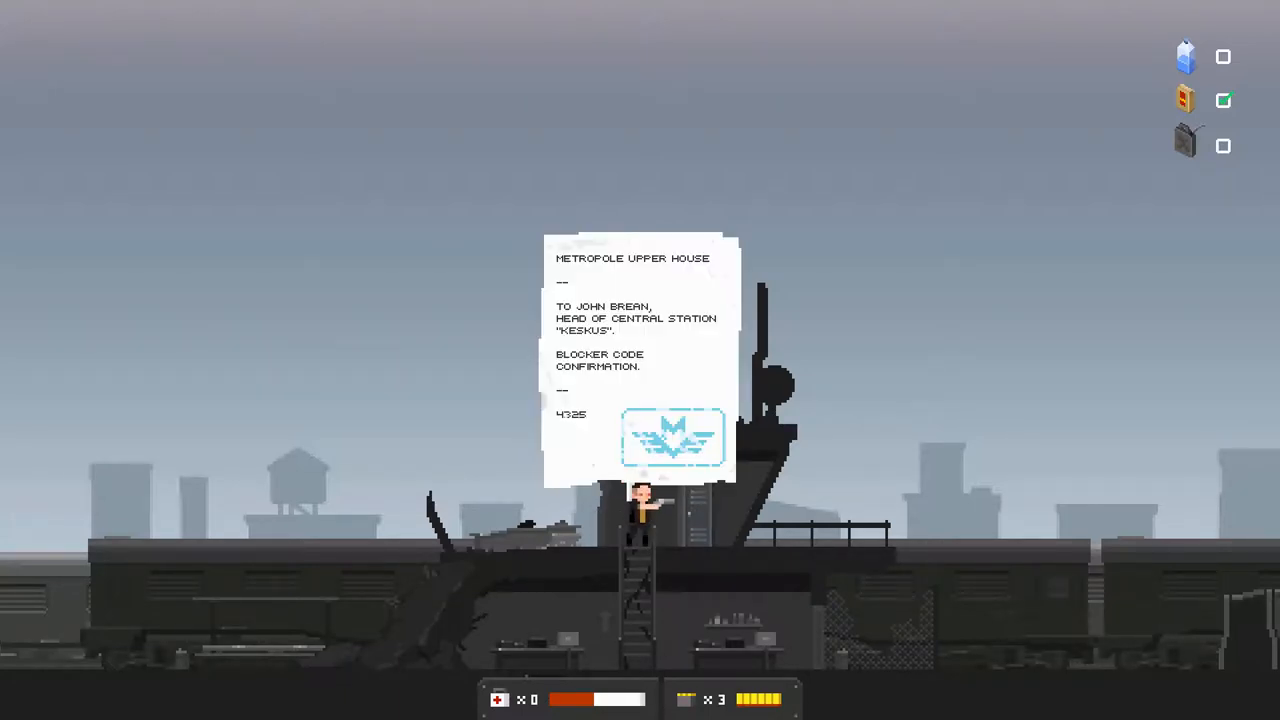
- Close the note, take the medkit, pistol ammo and train driver's uniform from the locker, and start down the ladder
key(e)
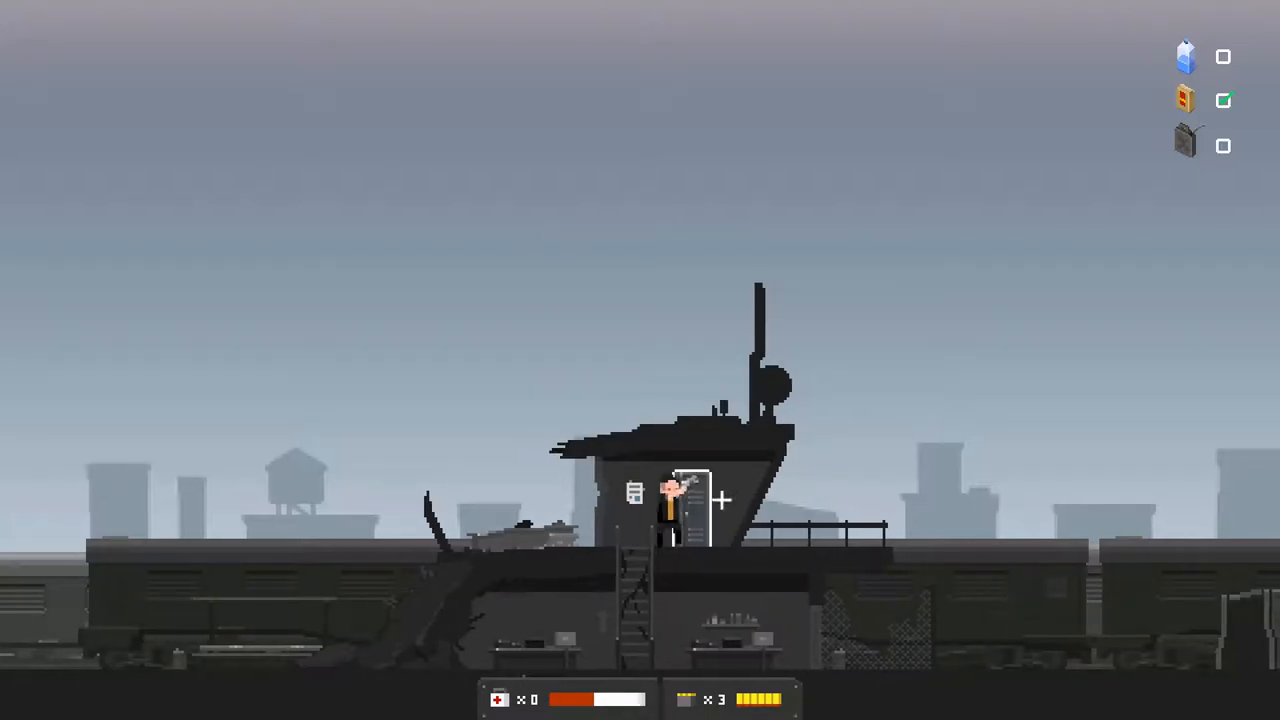
key(e)
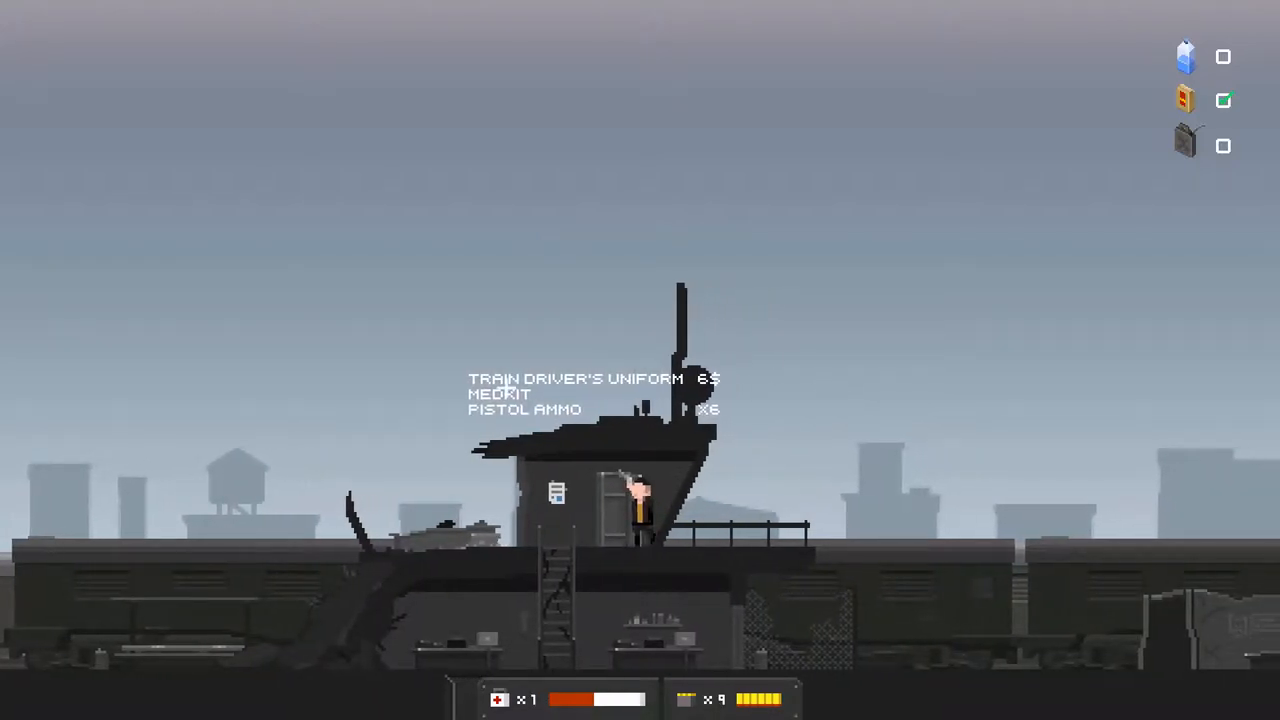
key(s)
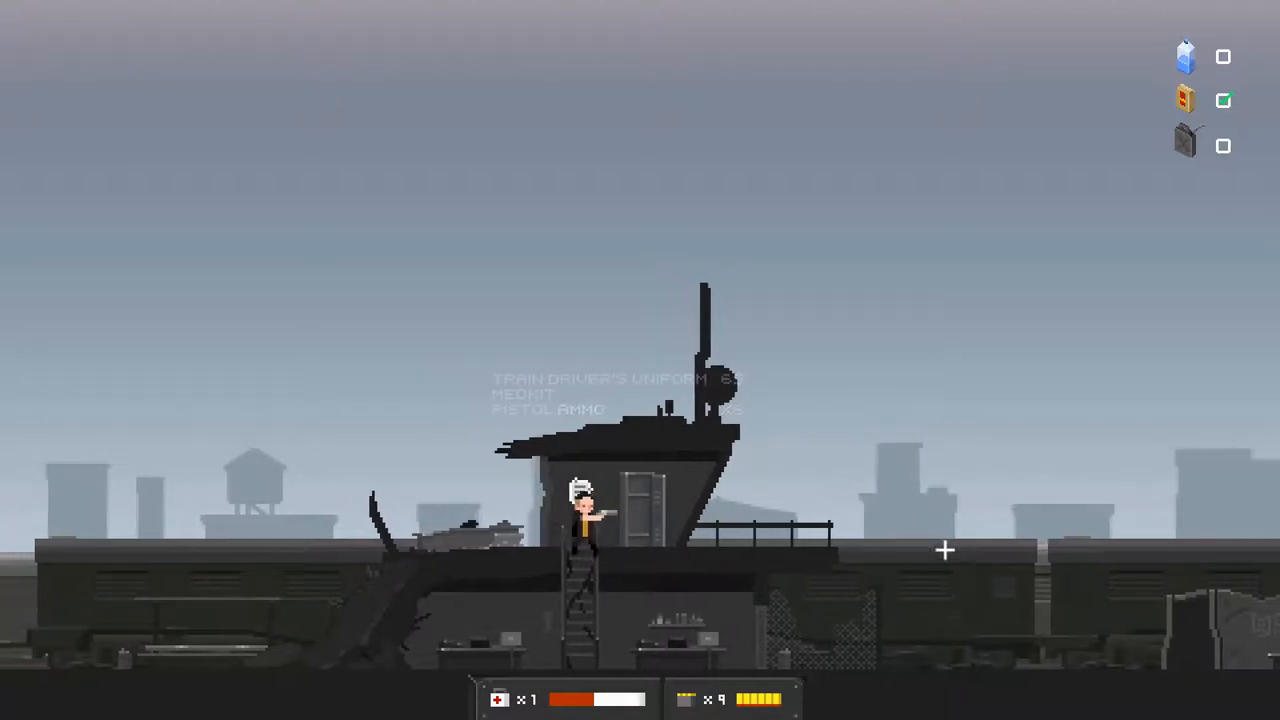
- Descend the shafts to the tunnel floor and head right down the slope
key(a)
key(s)
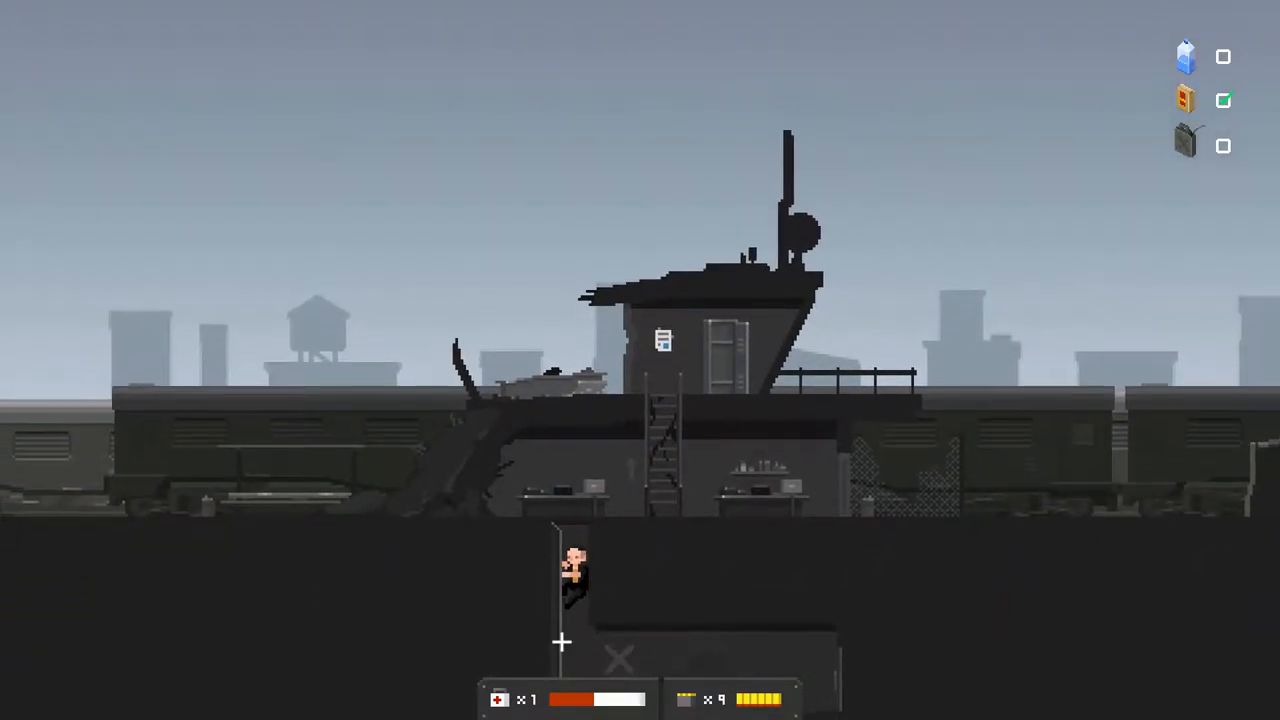
key(d)
key(d)
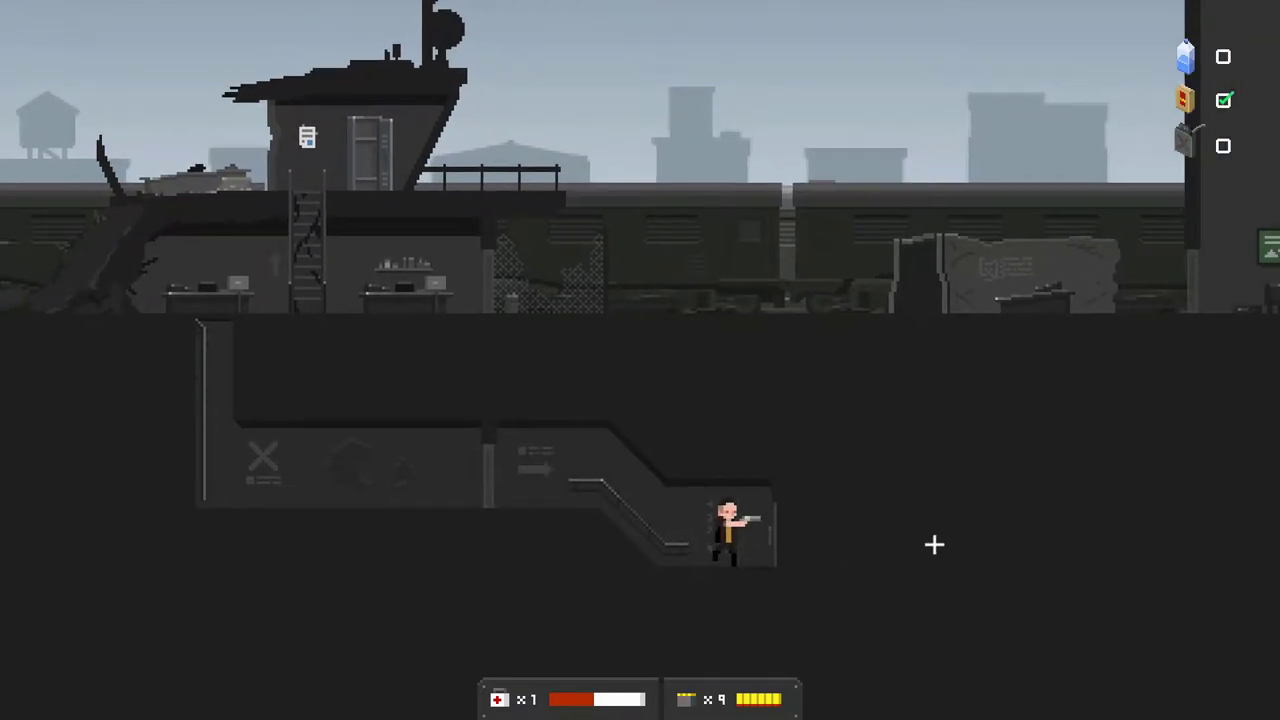
key(d)
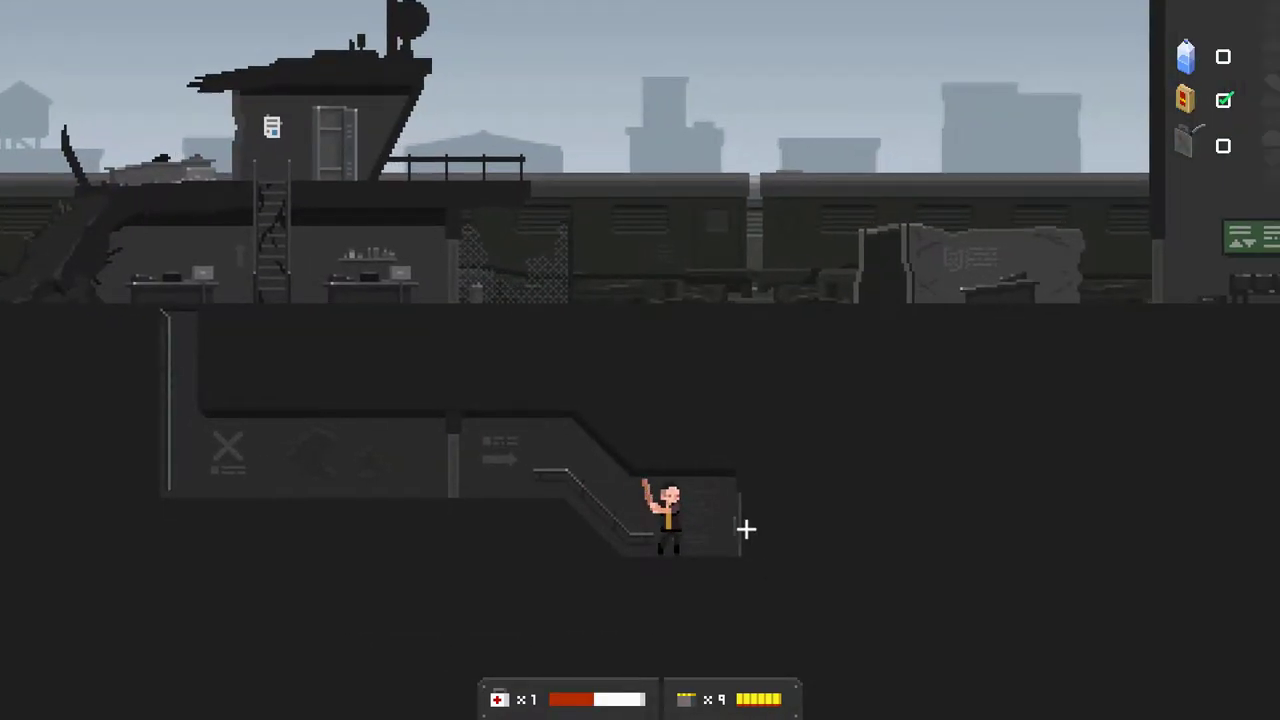
- Shoot the shadow creatures in the next room, reload and walk right past the lockers
key(d)
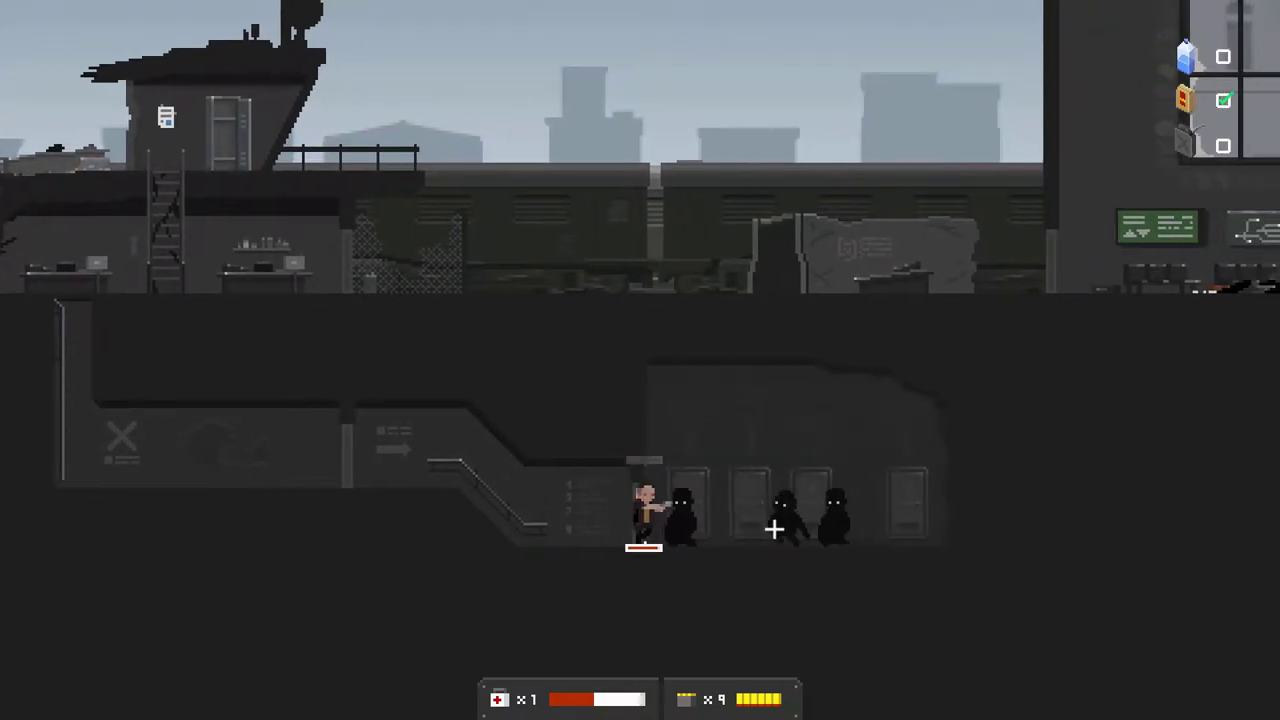
key(a)
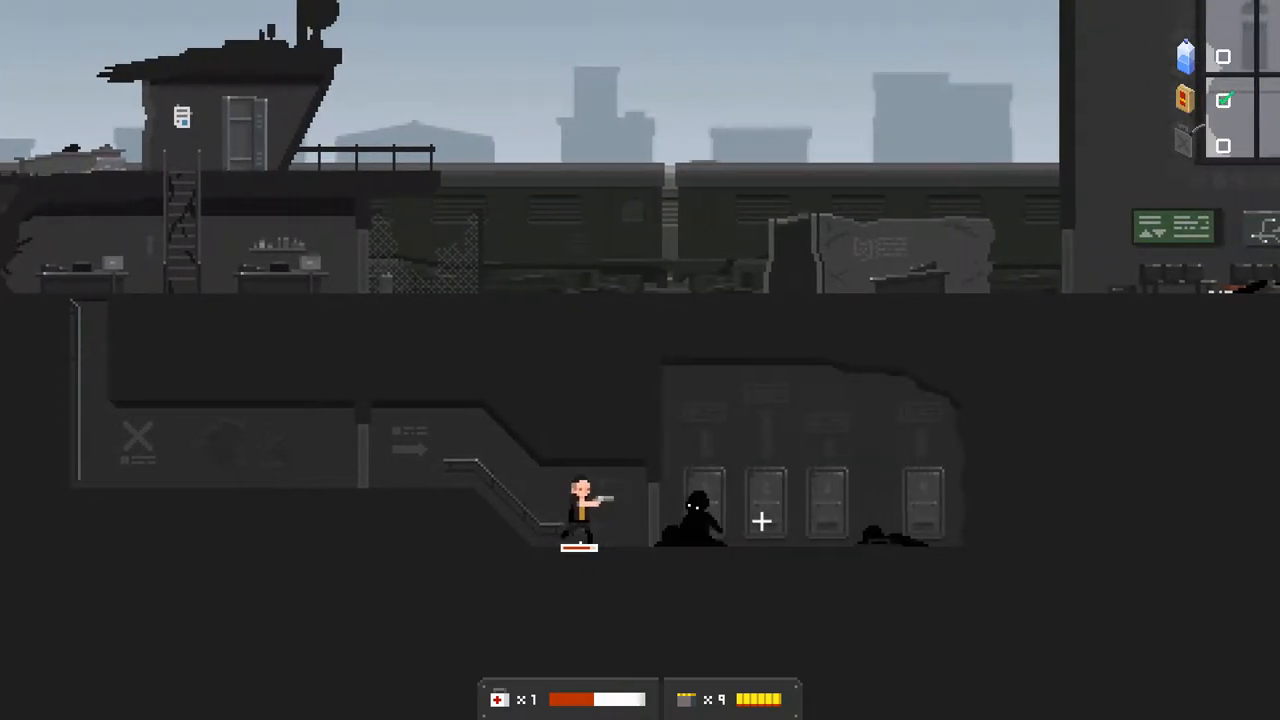
click(786, 546)
key(d)
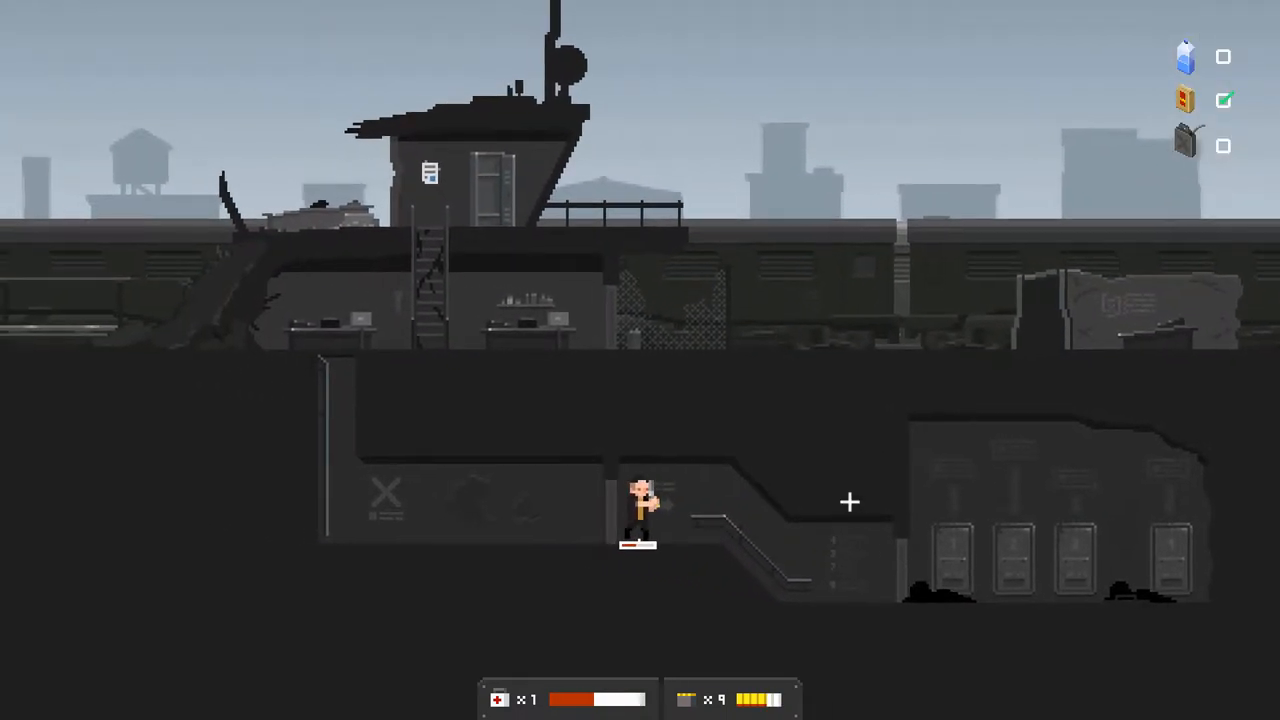
key(r)
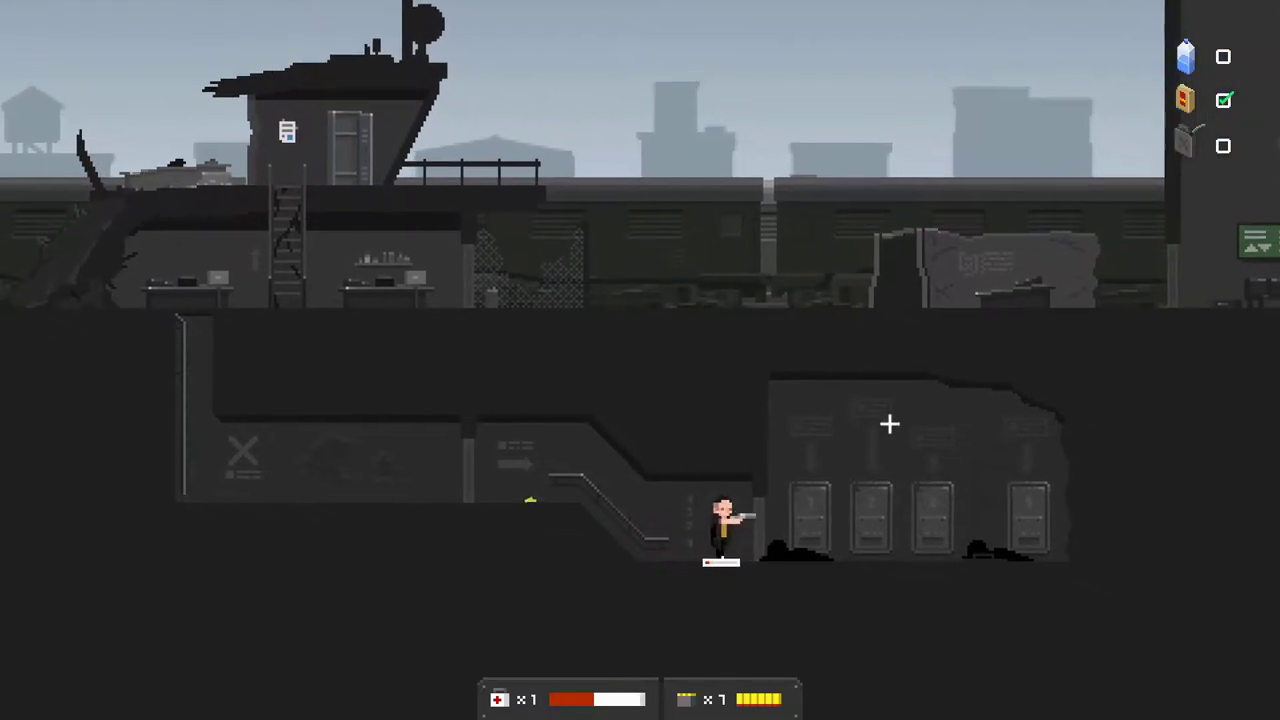
key(d)
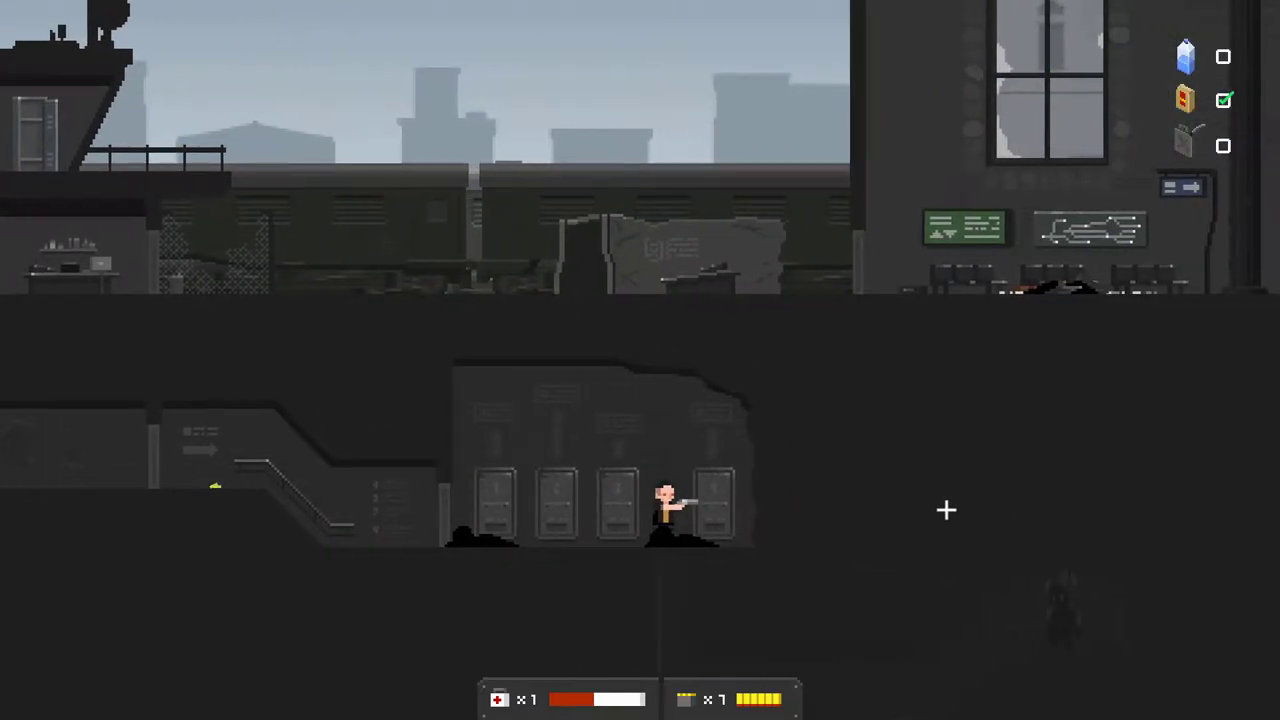
- Climb down the shaft, set the enemy below ablaze and climb back into the locker room
key(s)
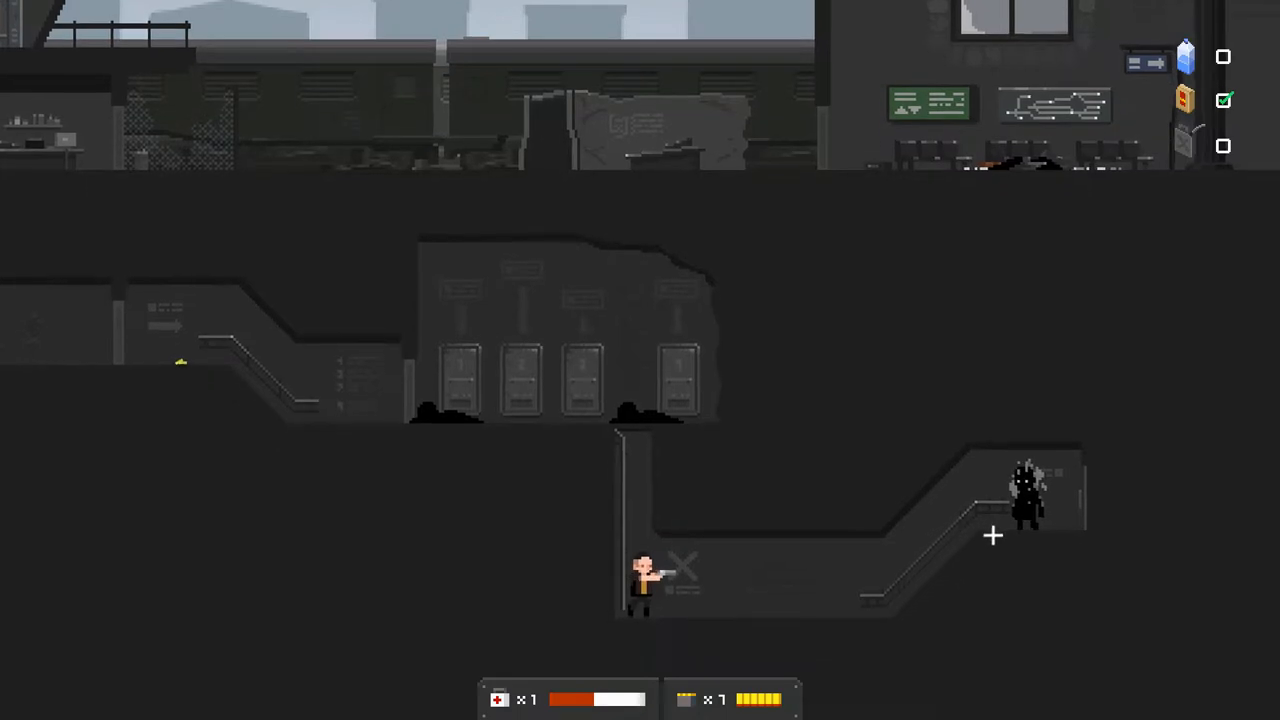
key(d)
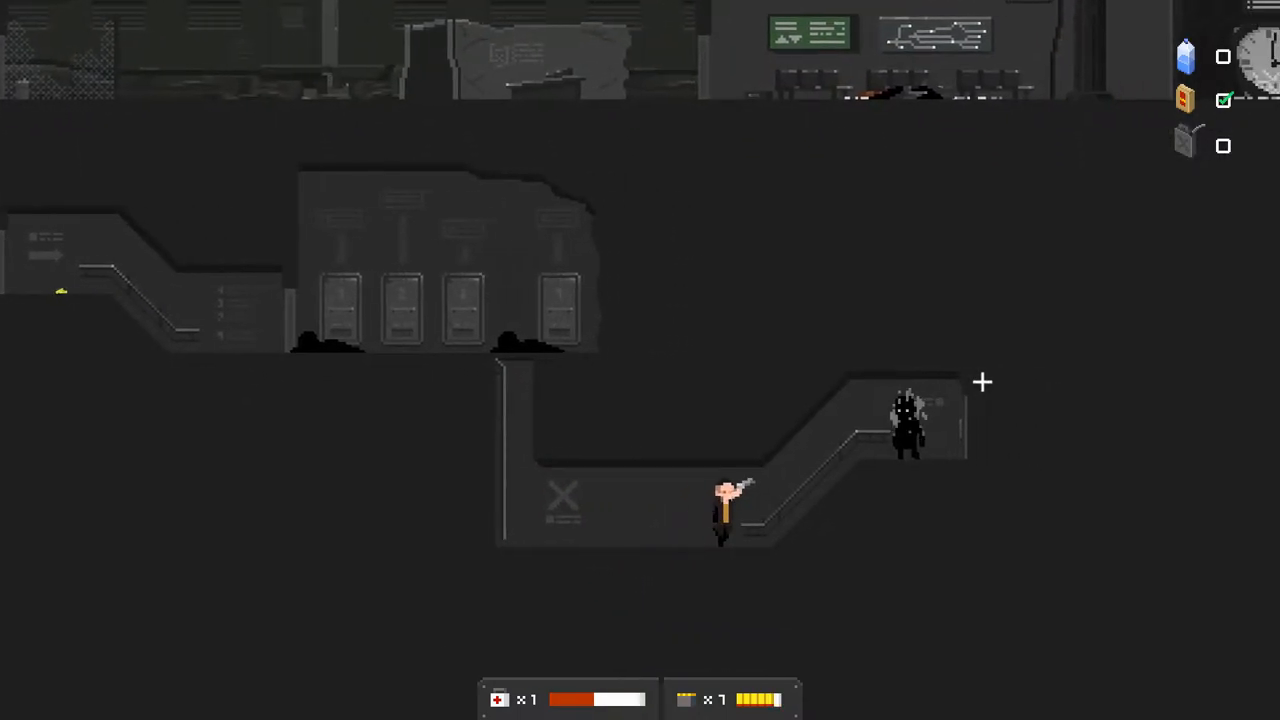
key(a)
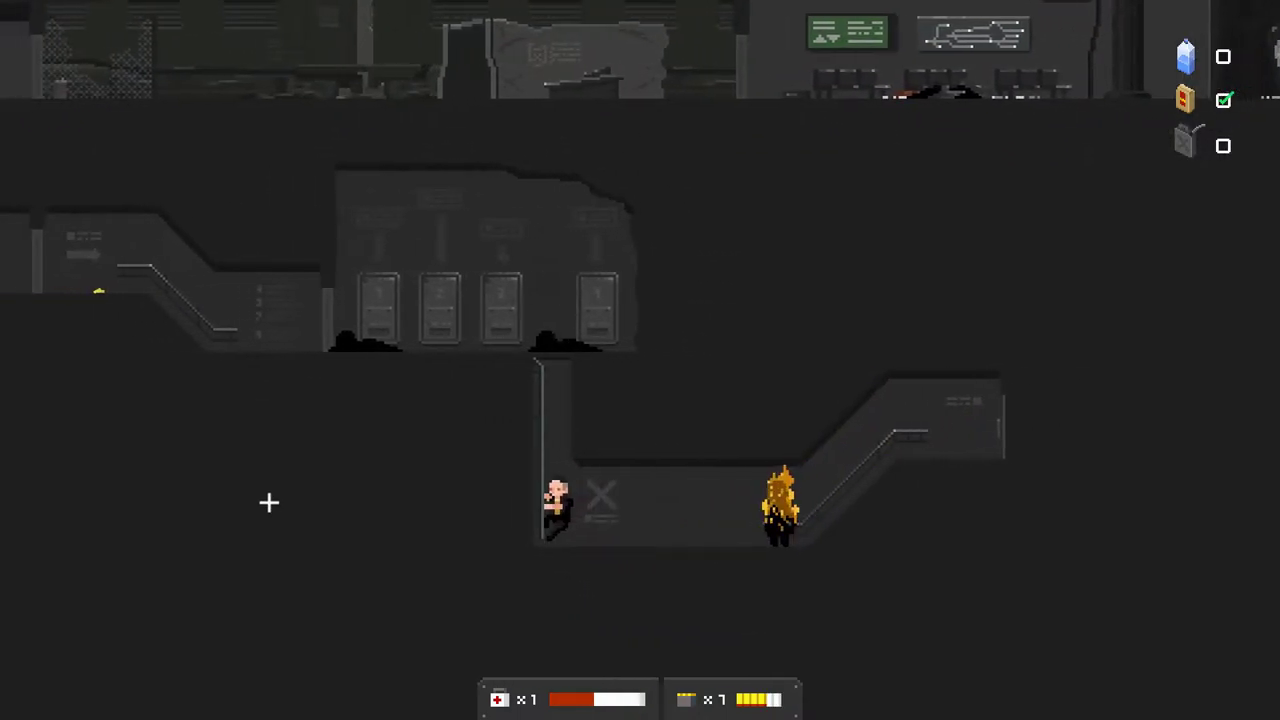
key(w)
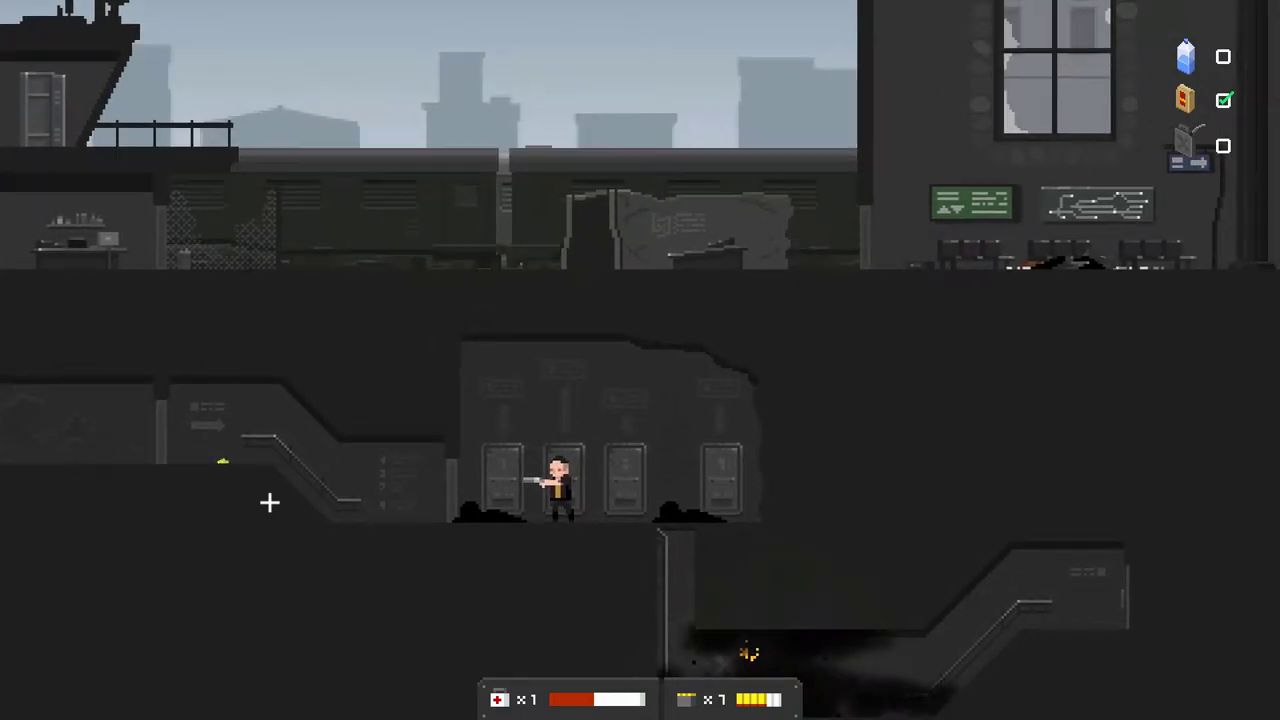
- Advance with pistol ready down the lower corridor and climb the end ladder to the small room
key(d)
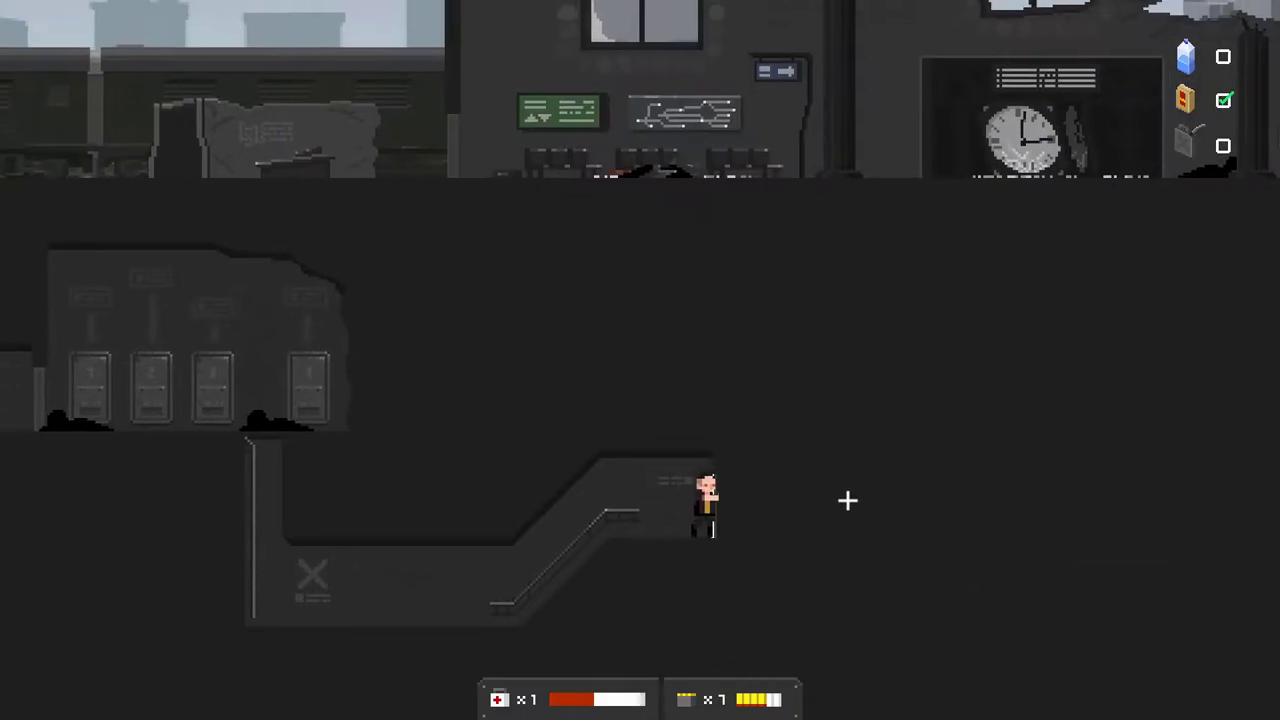
right_click(847, 500)
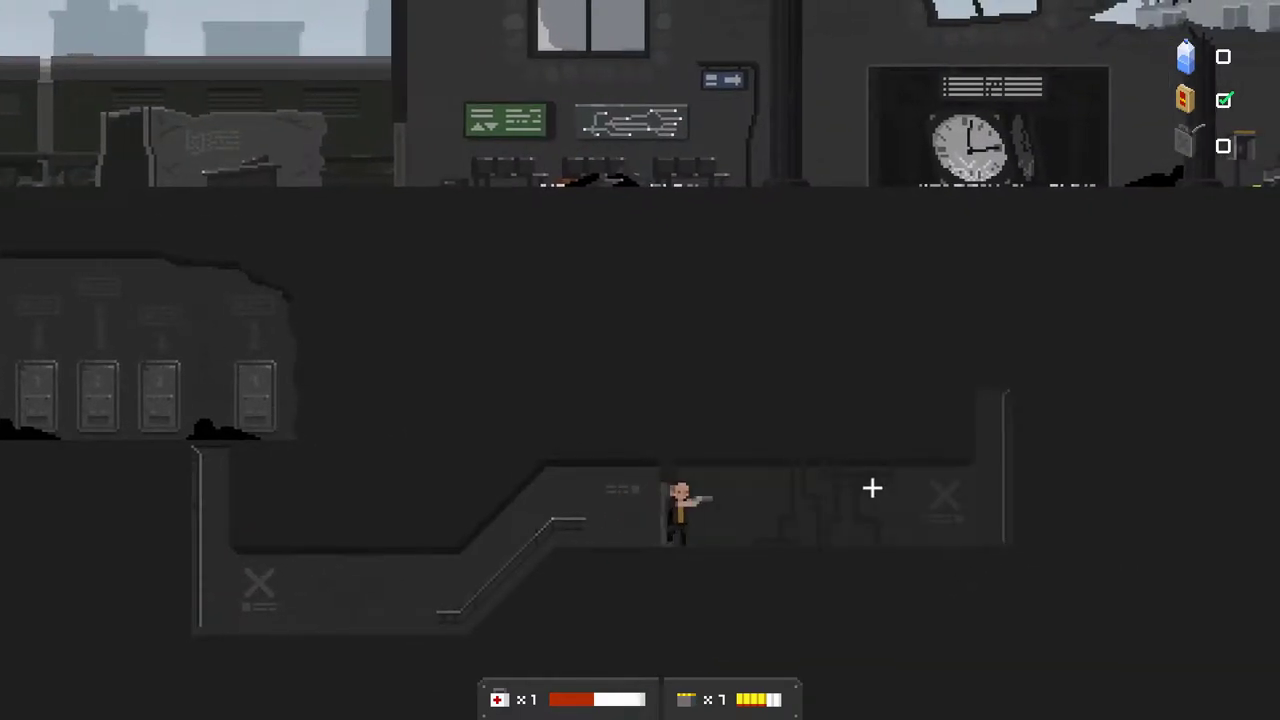
key(d)
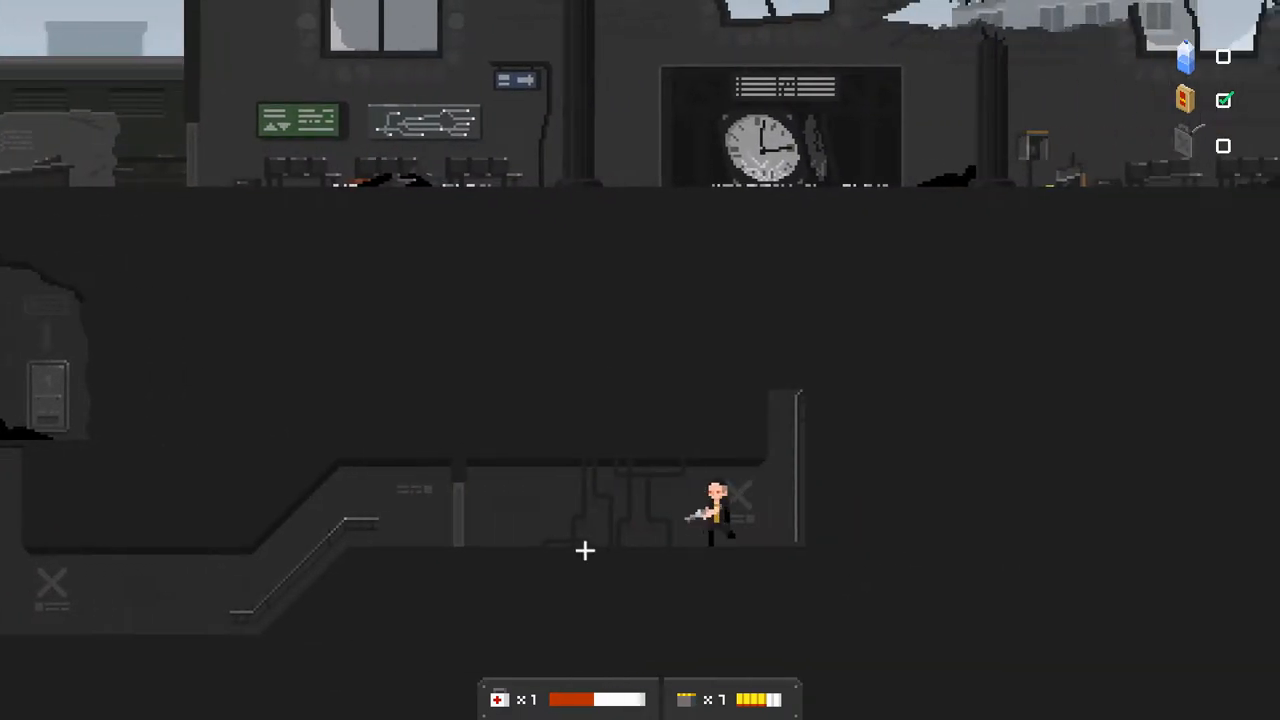
key(w)
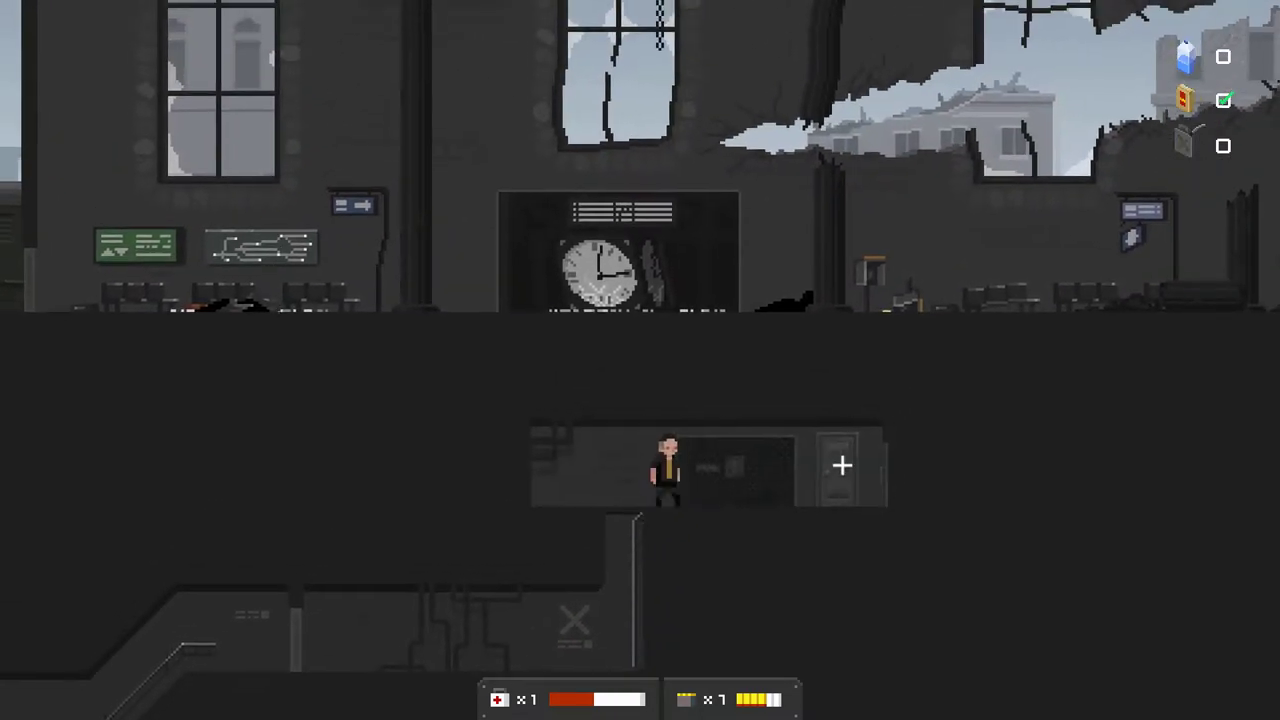
- Leave the small room with pistol ready and walk right past the computer desk
right_click(842, 465)
key(d)
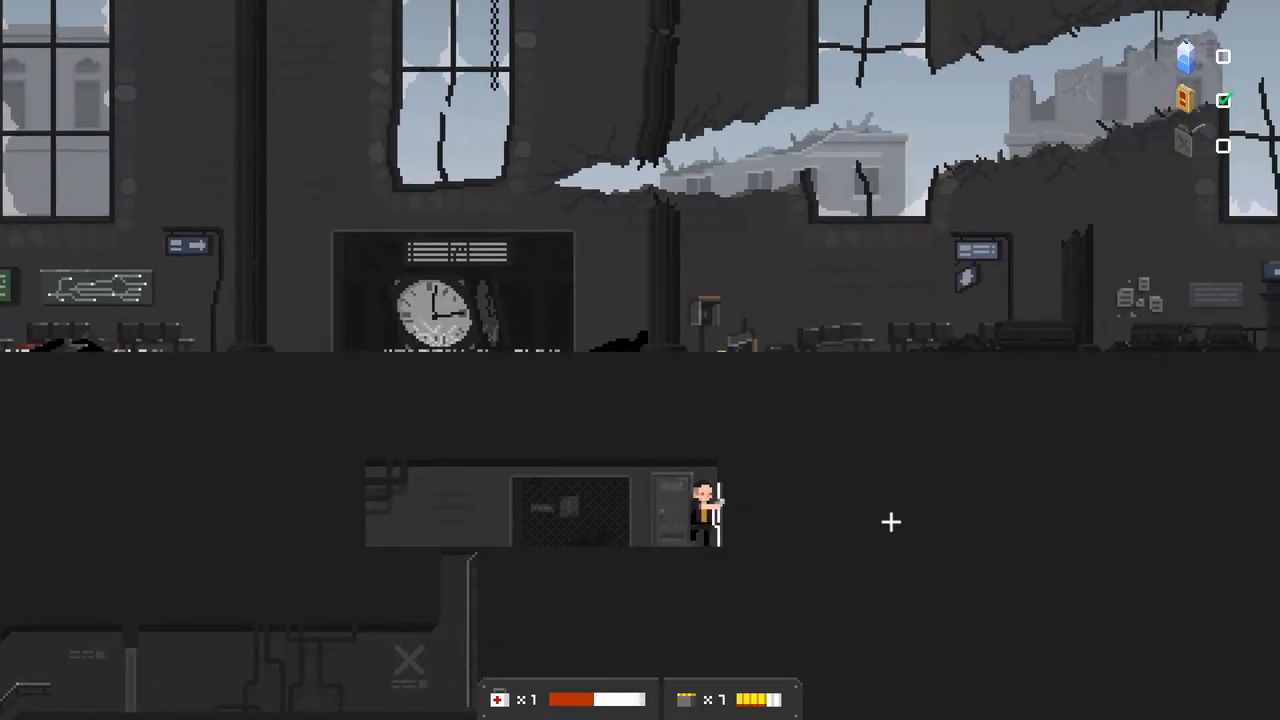
key(d)
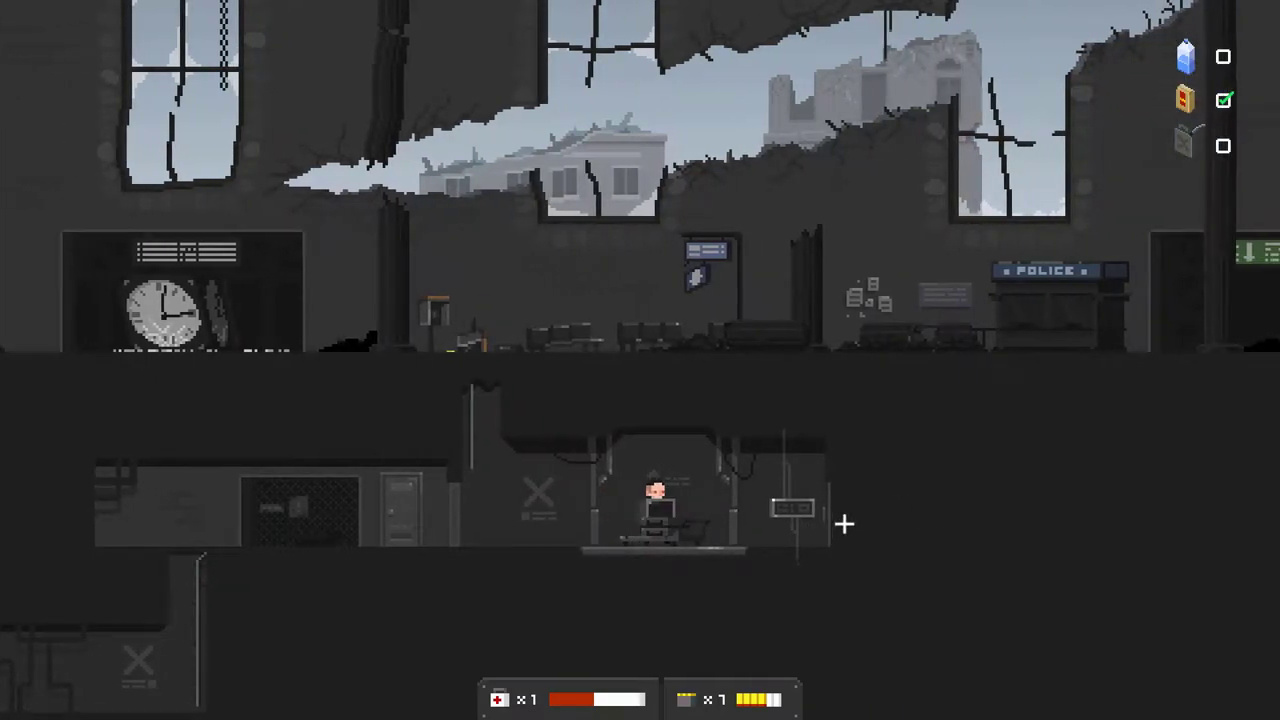
key(d)
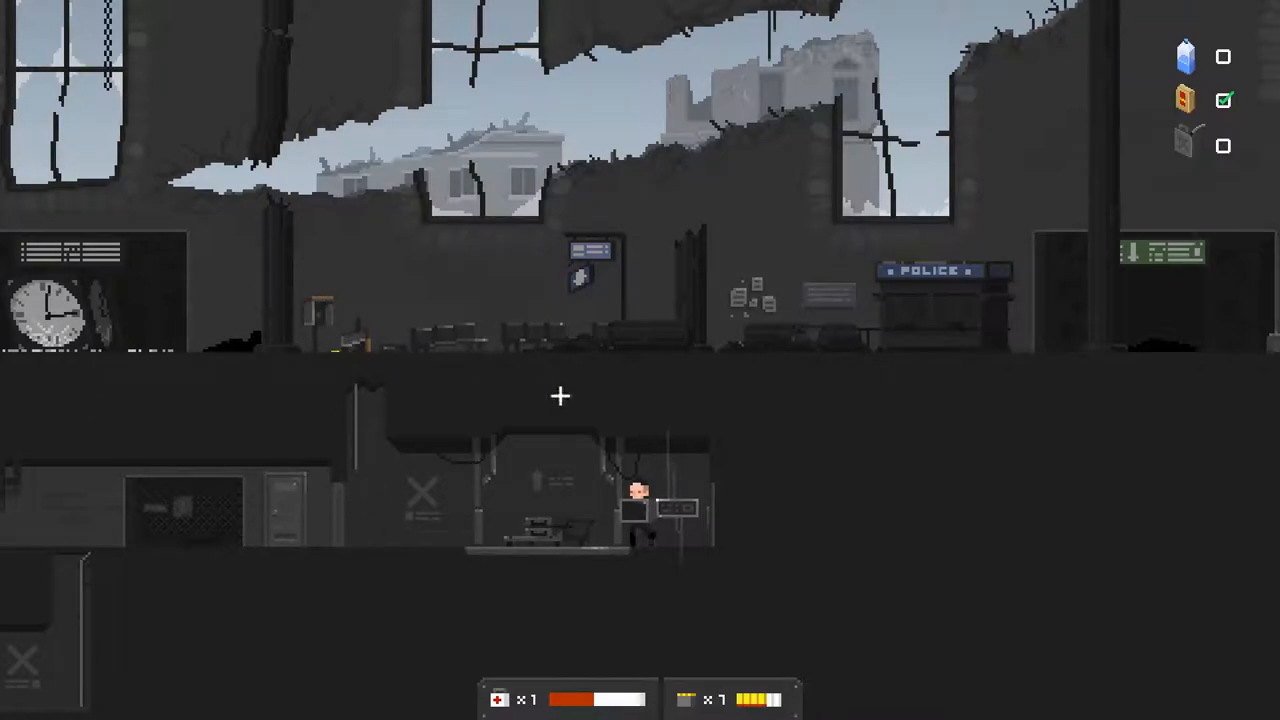
key(d)
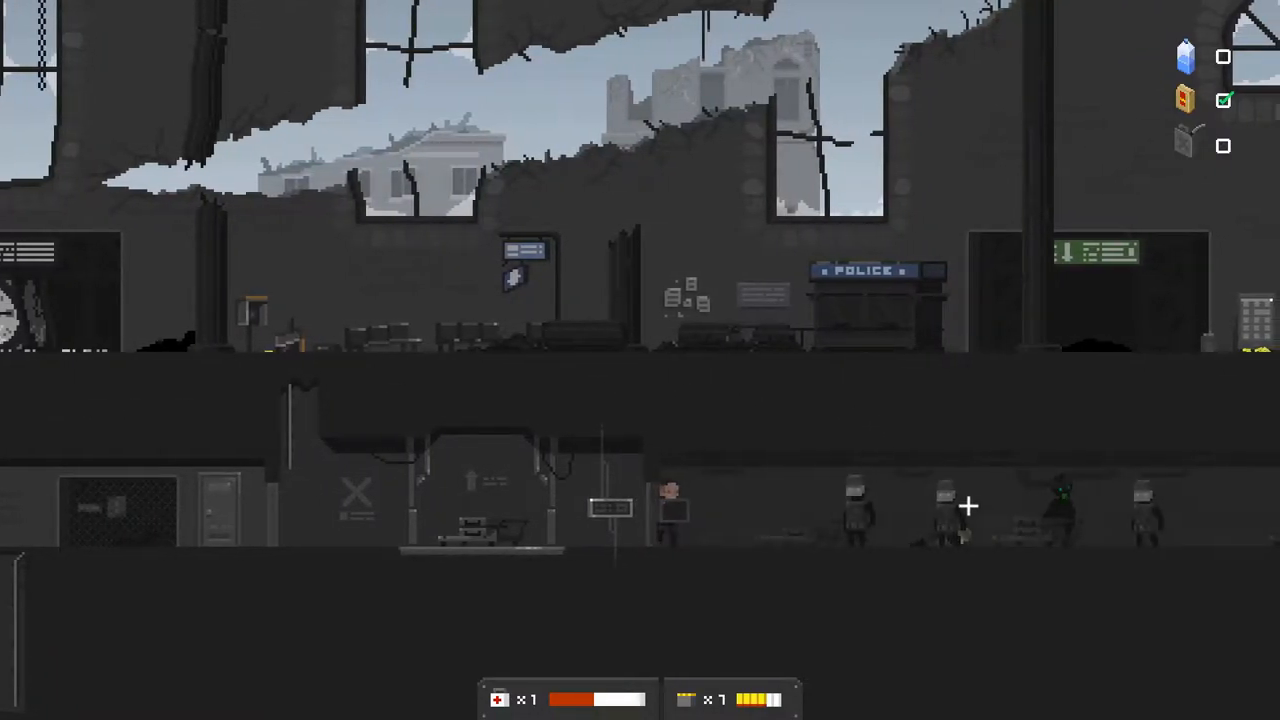
- Shoot down the armored attacker closing in and pick up the ammo beyond
key(a)
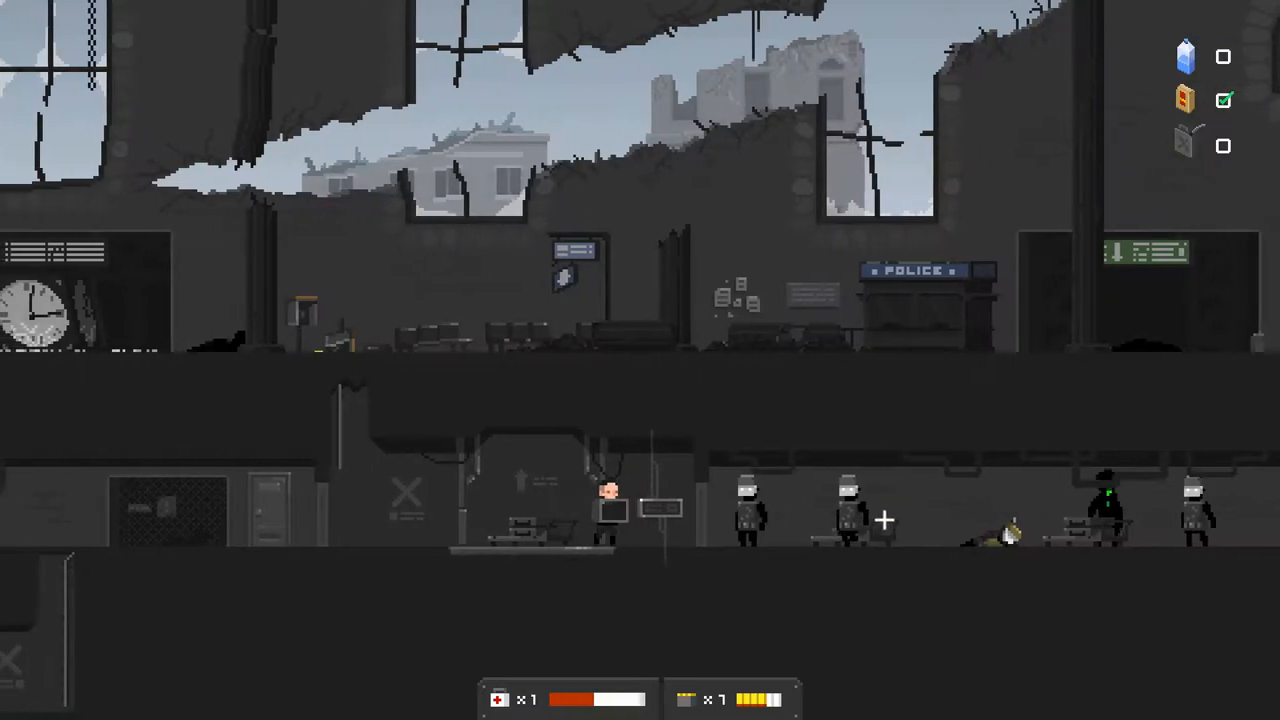
key(d)
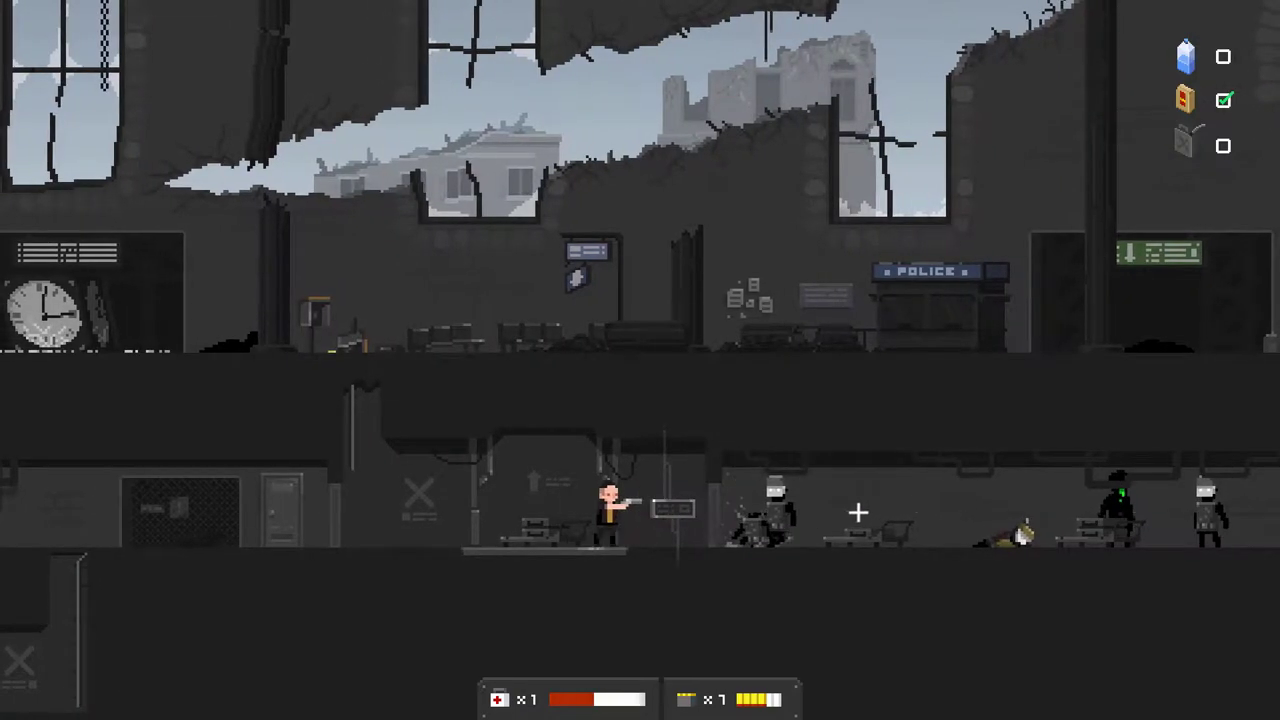
key(d)
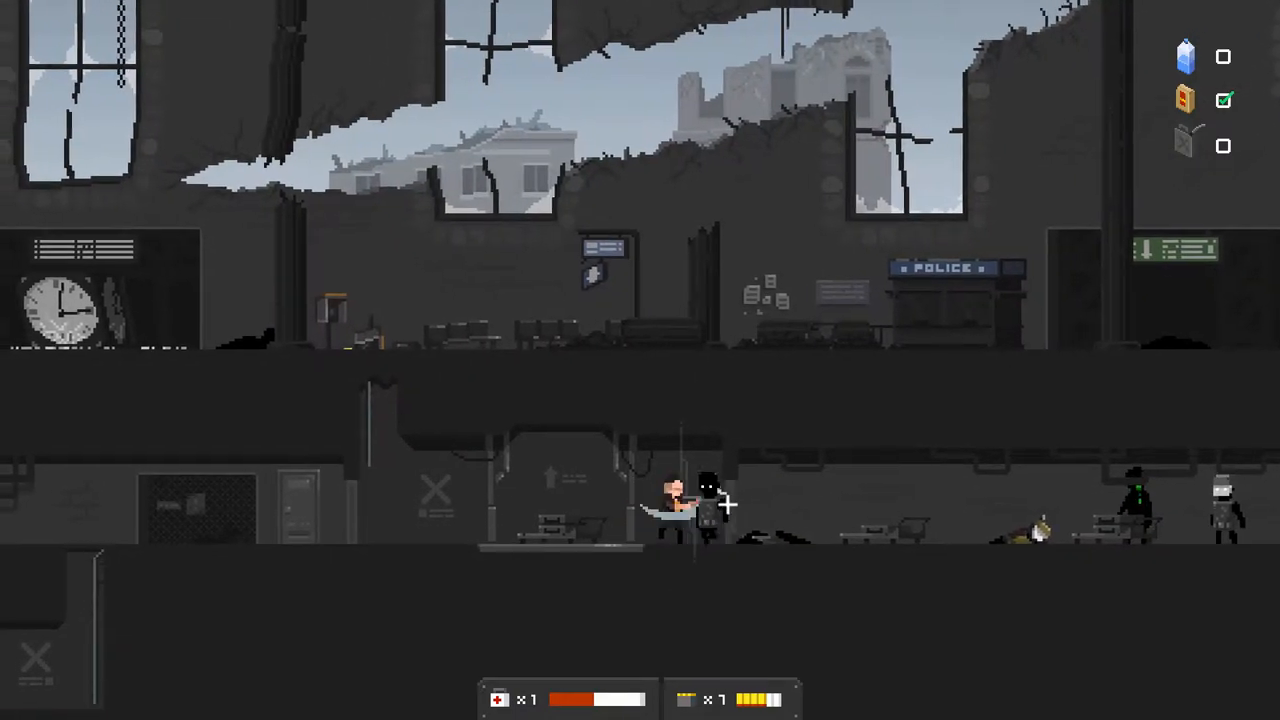
click(729, 501)
key(a)
click(1080, 508)
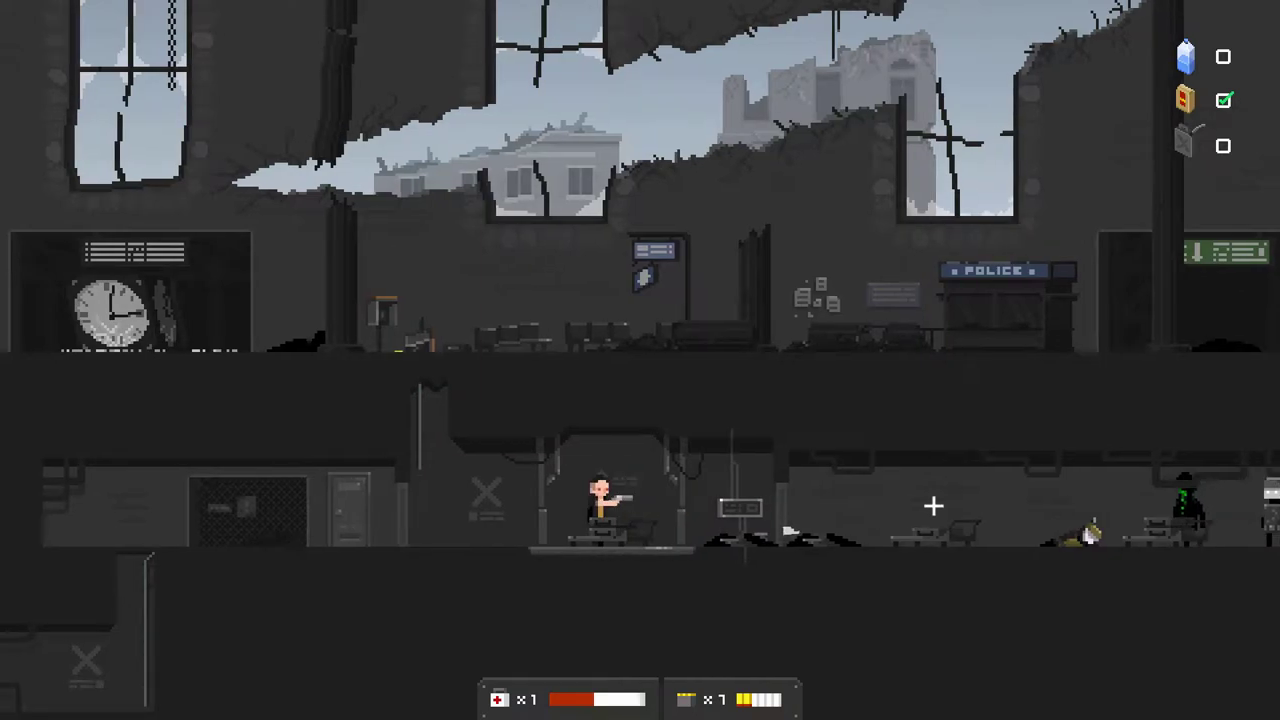
key(d)
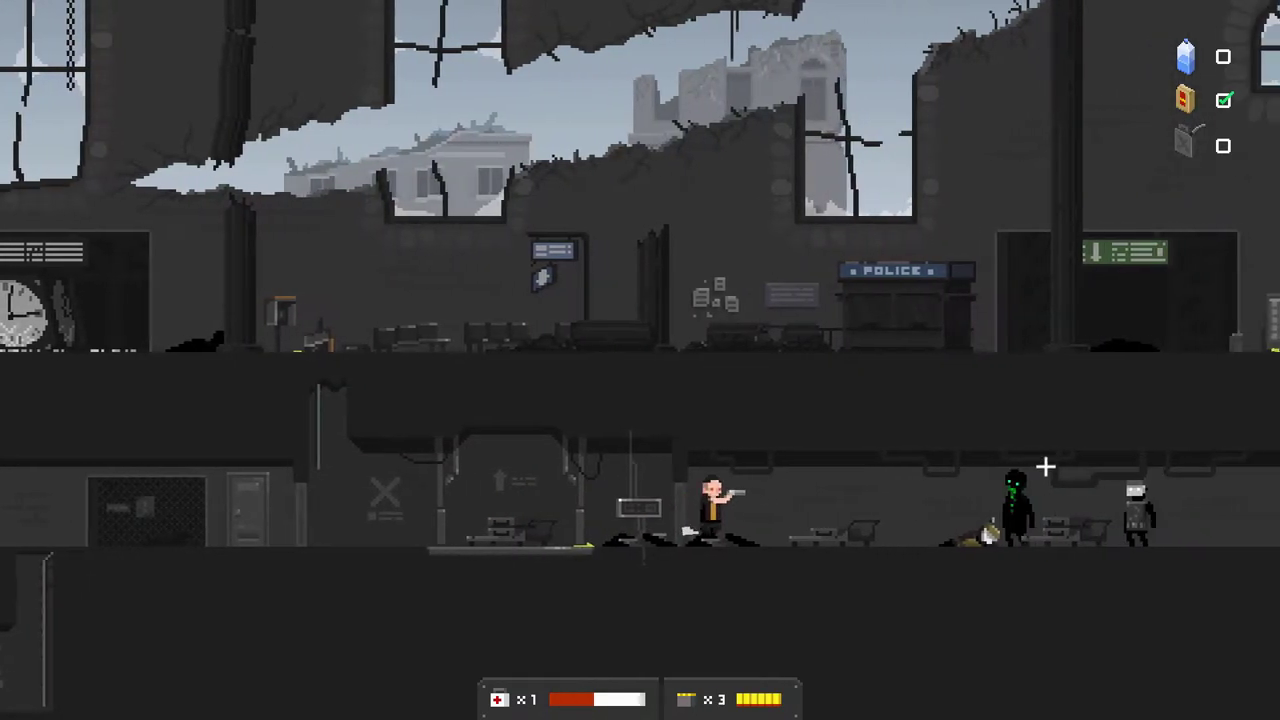
key(d)
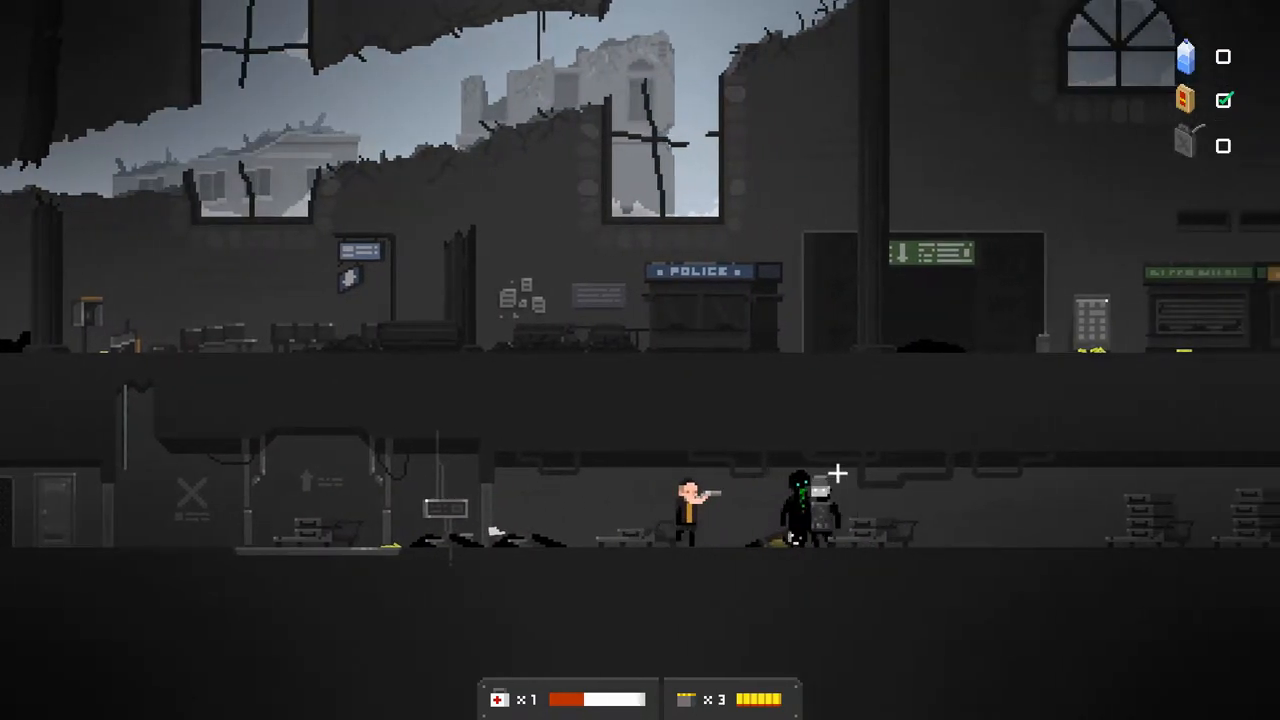
- Shoot the approaching zombie, retreat left and heal with the last medkit
click(815, 480)
key(a)
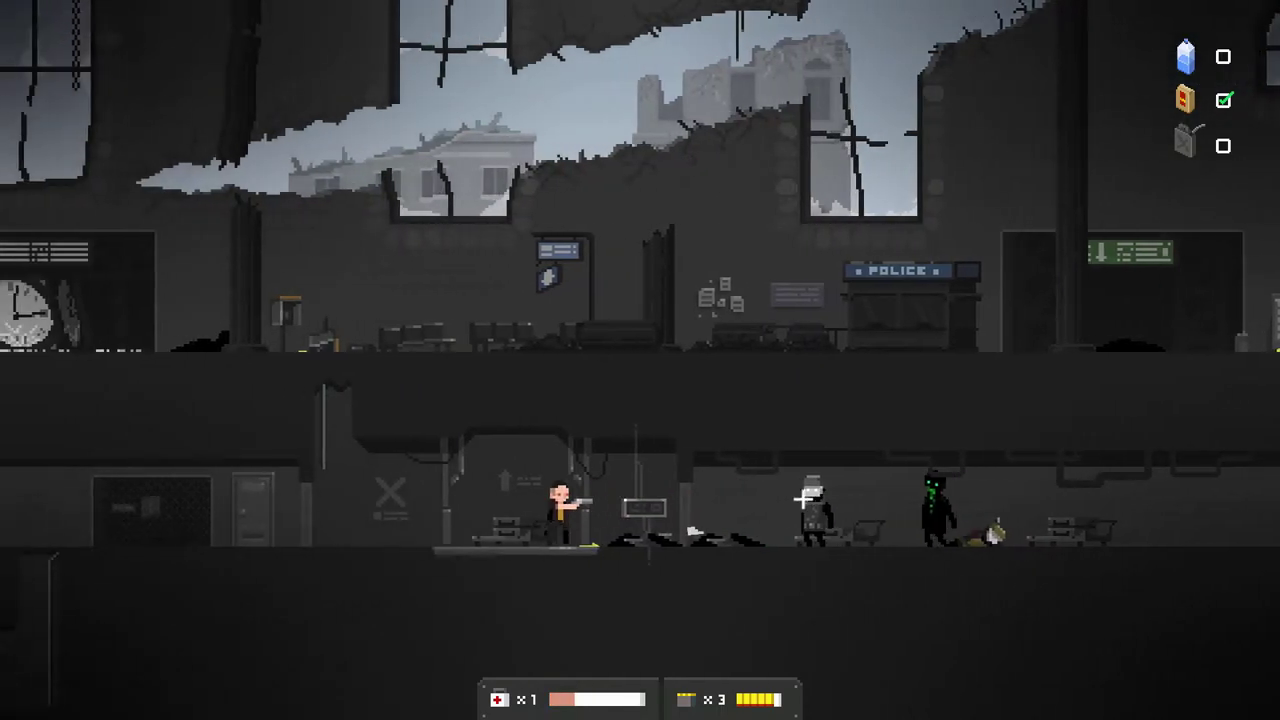
key(a)
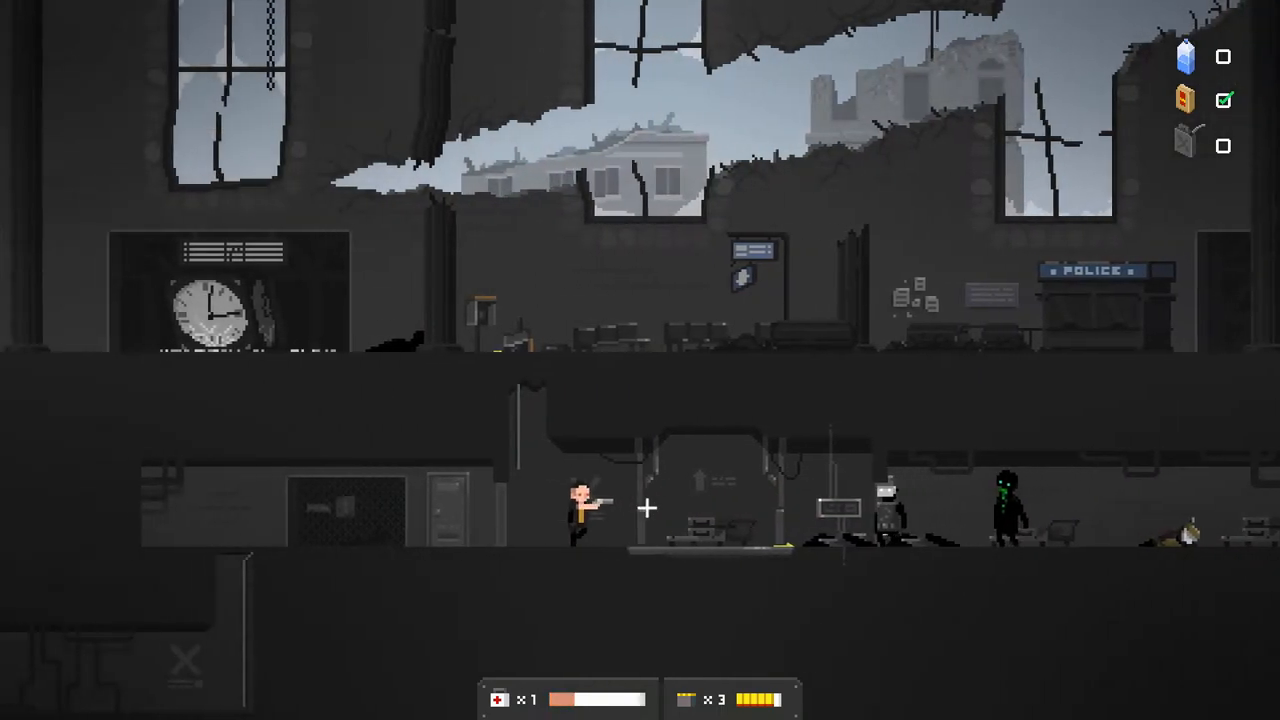
key(a)
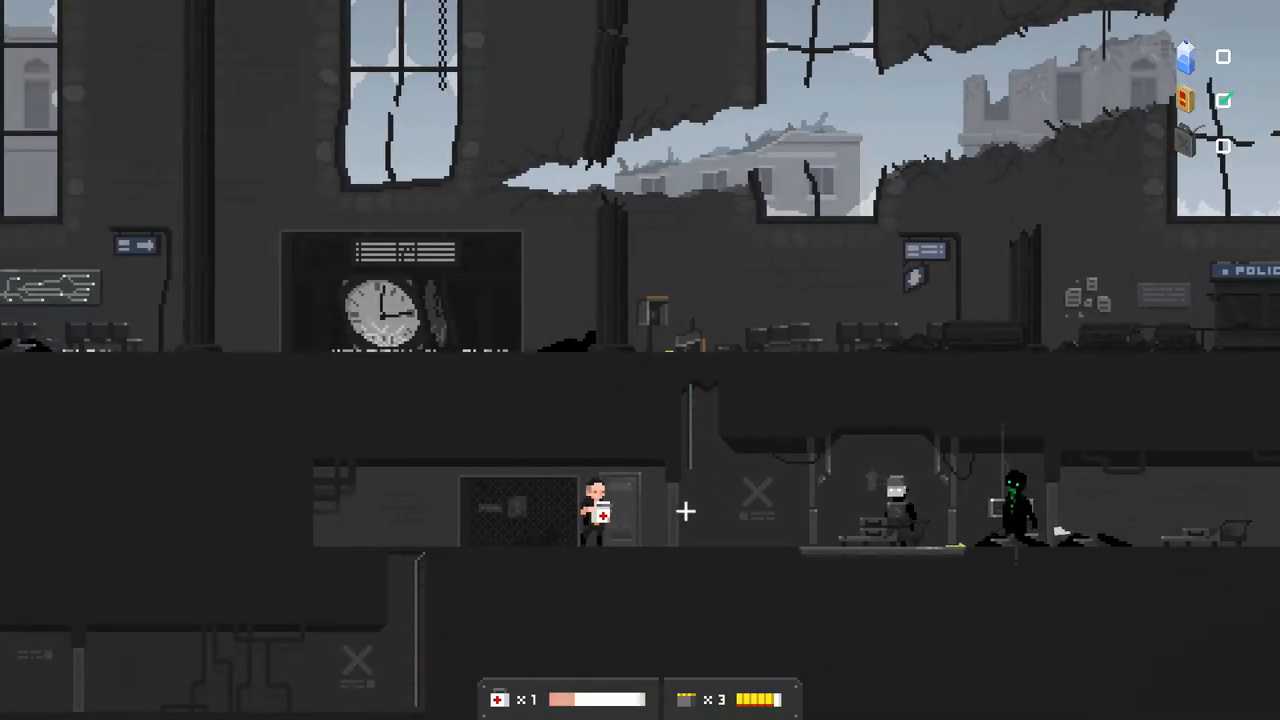
key(h)
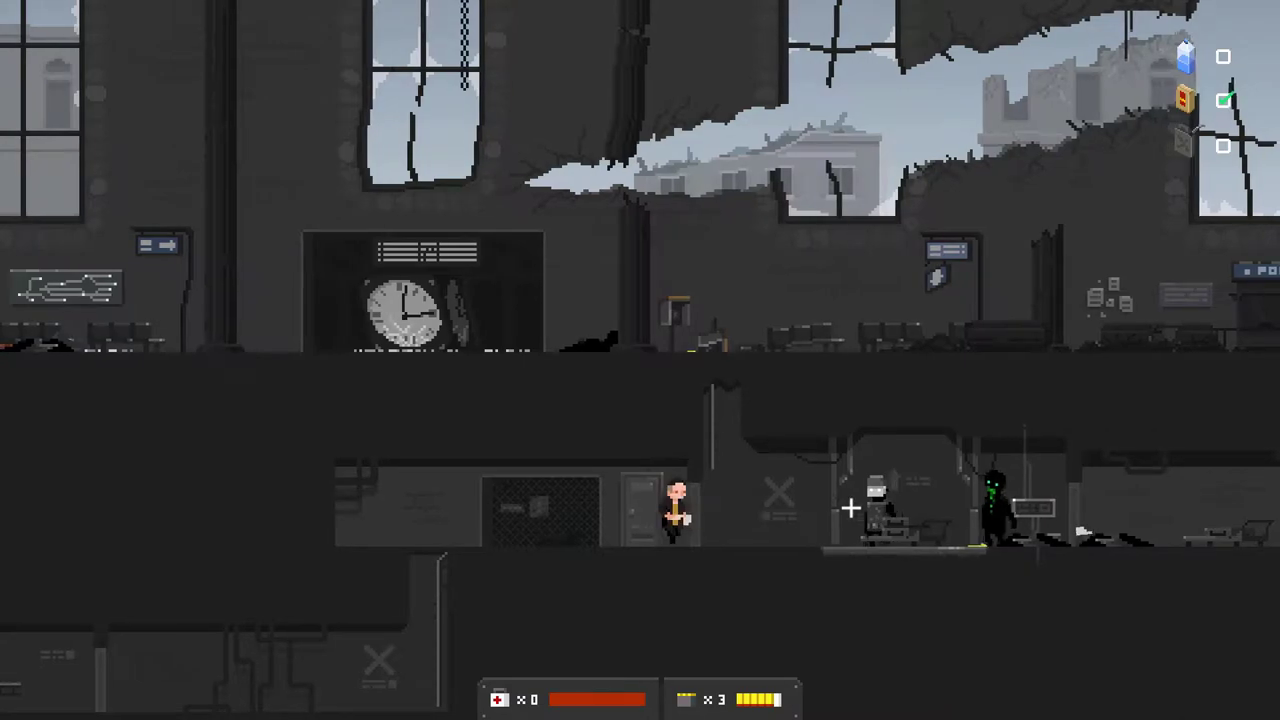
- Finish off the green-eyed creature and reload while walking back right
click(883, 491)
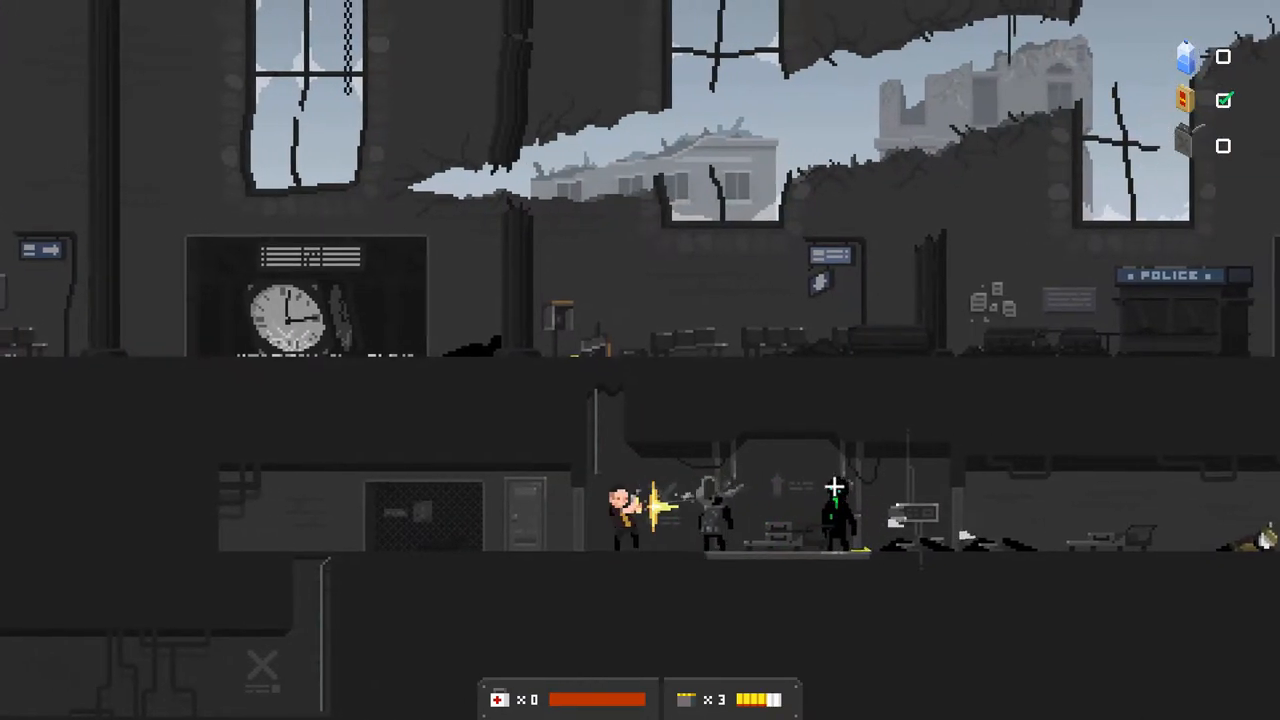
click(868, 483)
key(d)
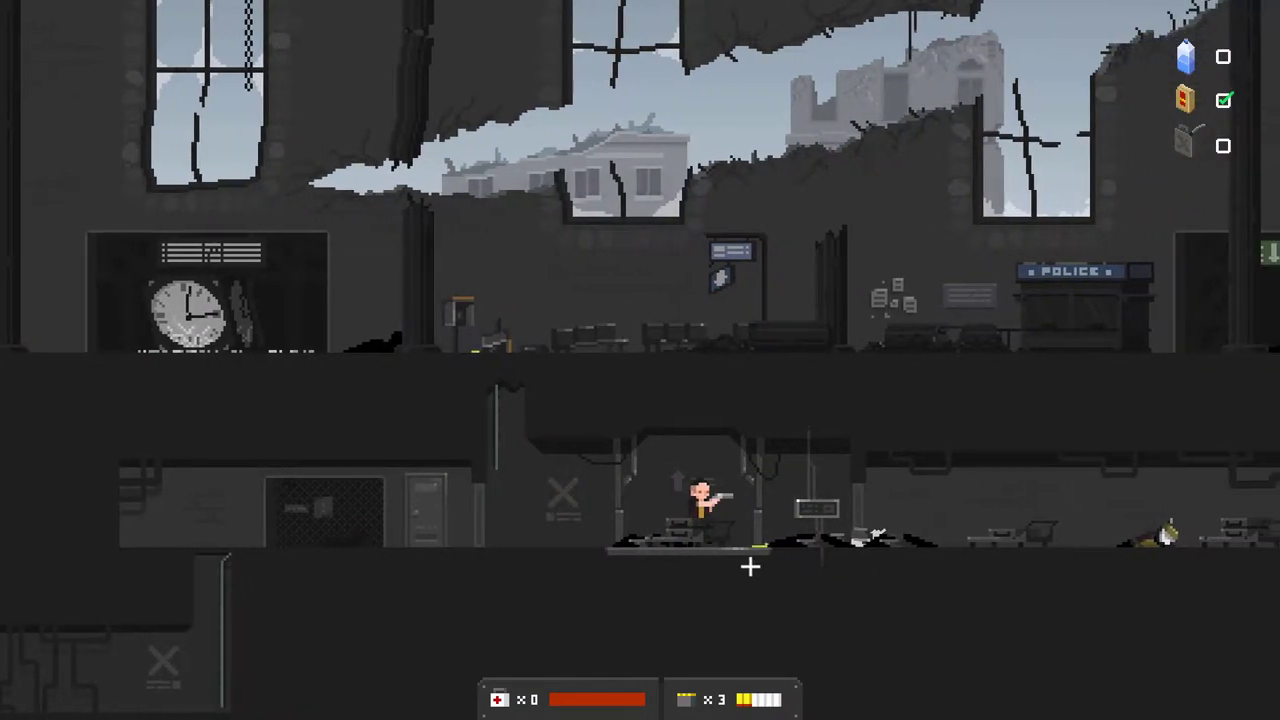
key(r)
key(d)
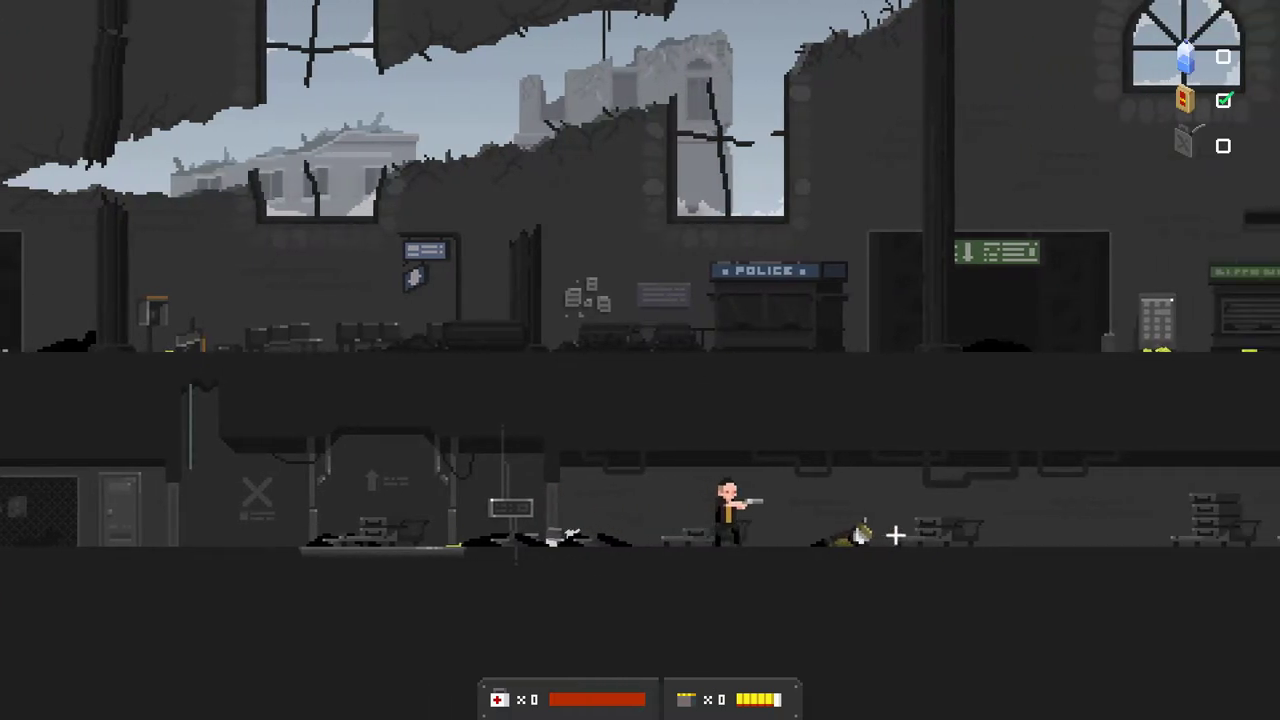
- Loot pistol ammo and gunpowder from the body, reload and continue right along the corridor
key(d)
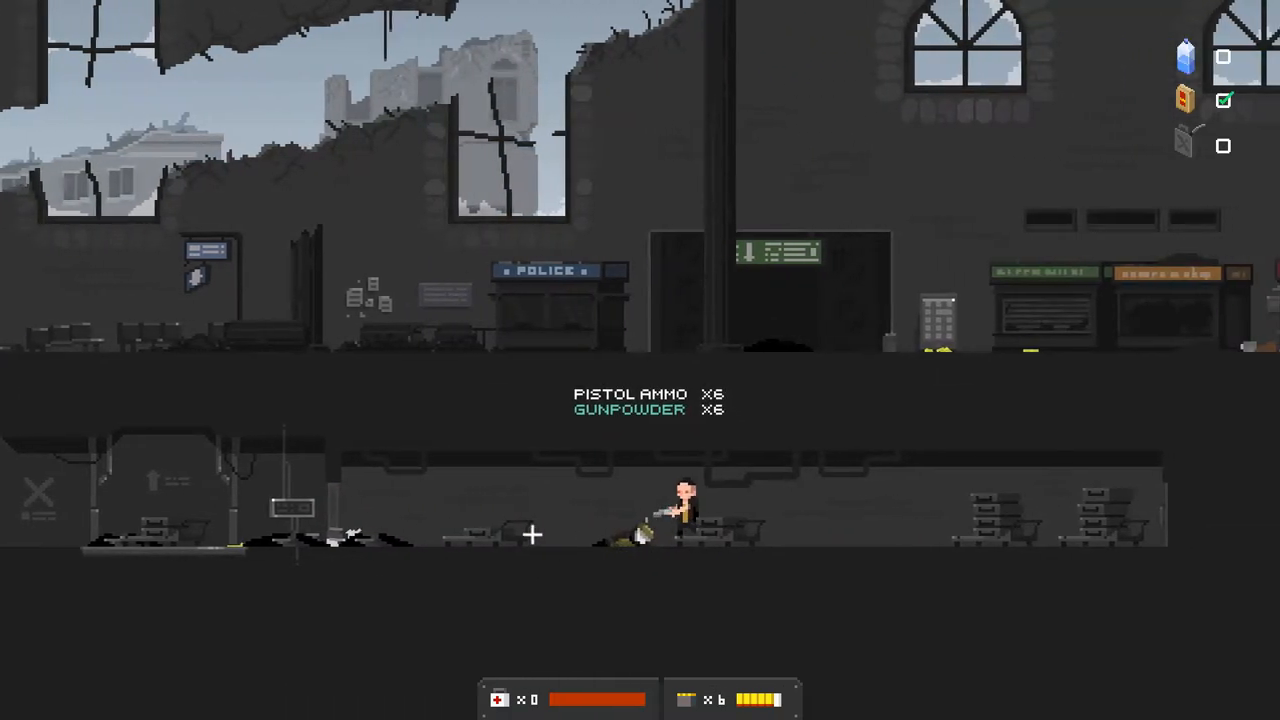
key(d)
key(r)
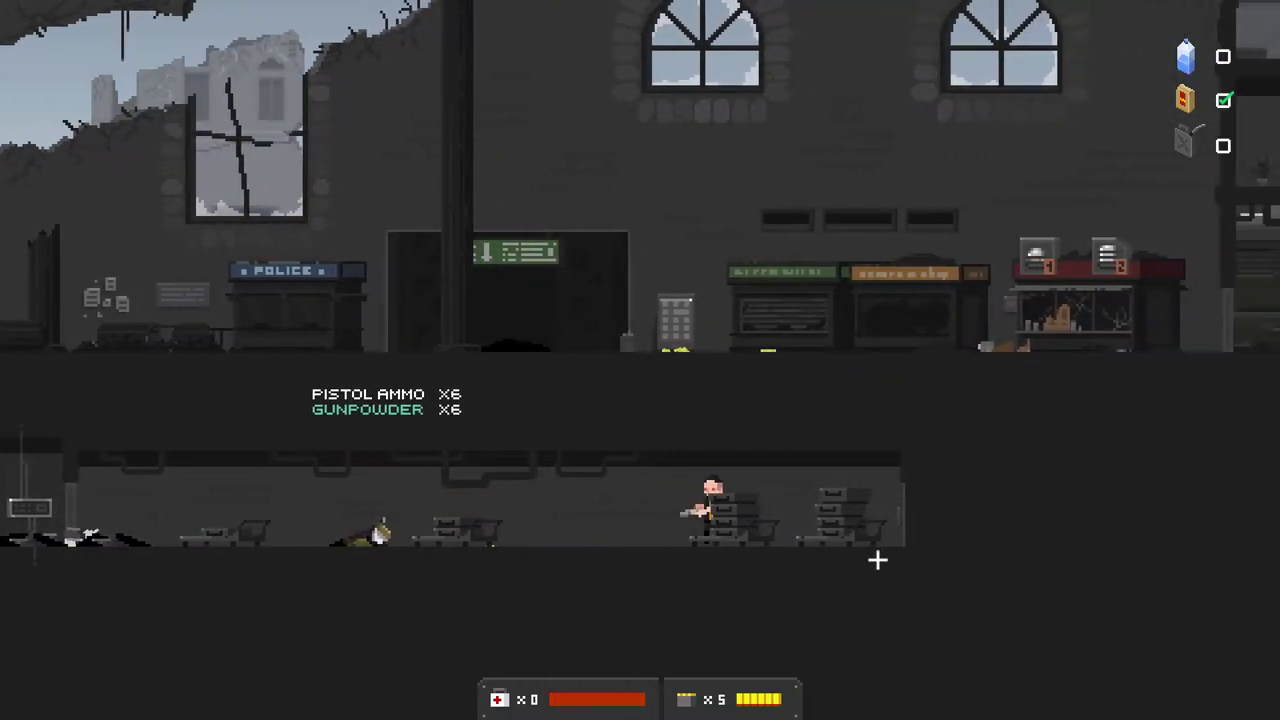
key(d)
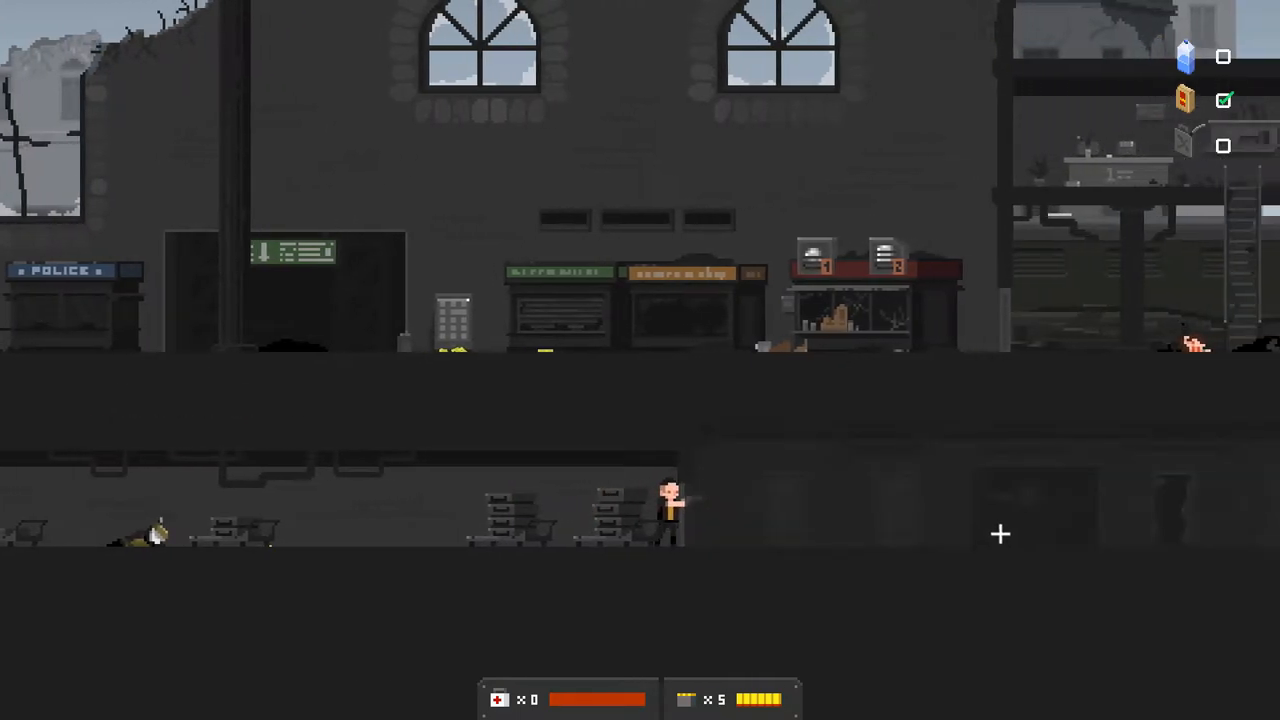
key(d)
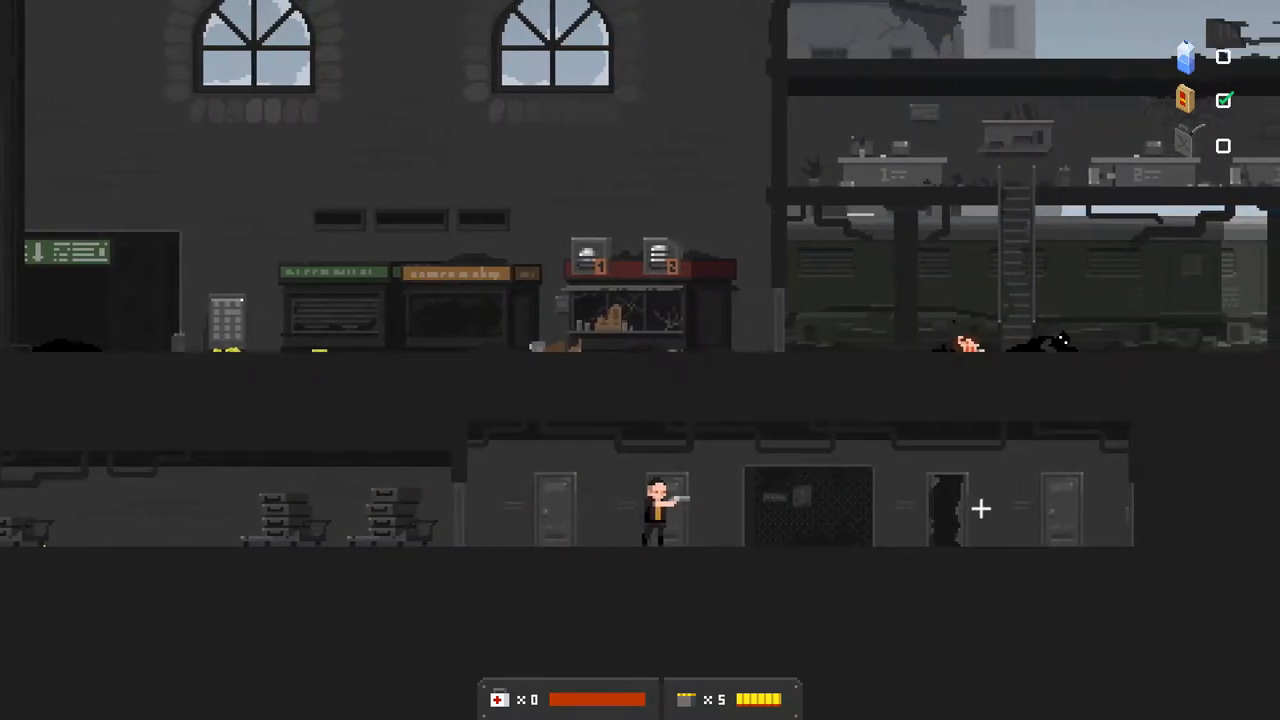
key(d)
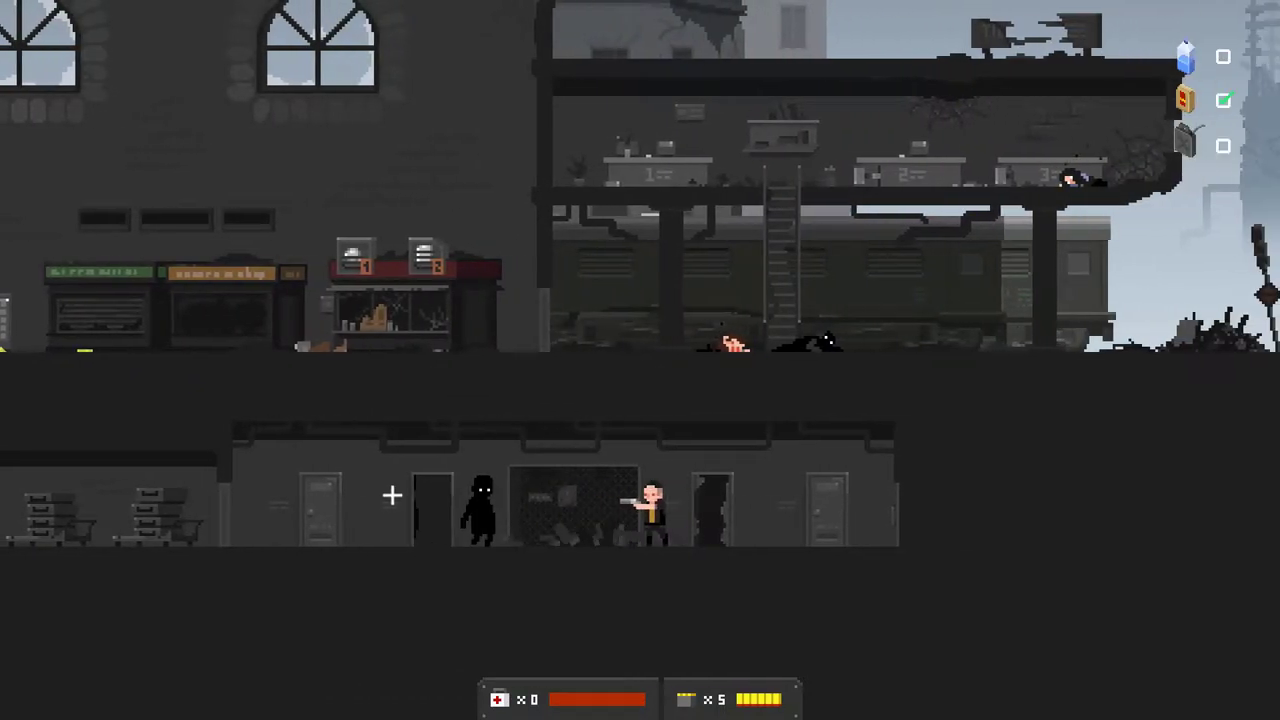
- Shoot the shadow creature dead, reload and climb the shaft toward the parked car
key(d)
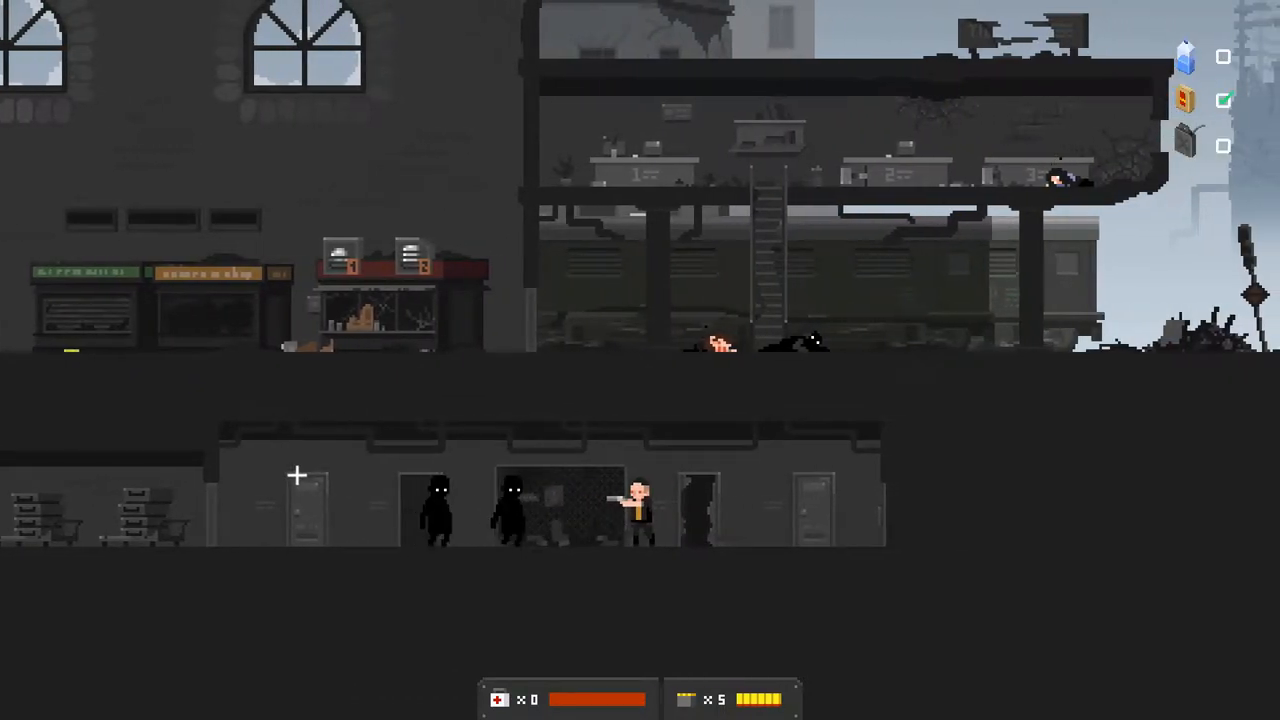
click(286, 457)
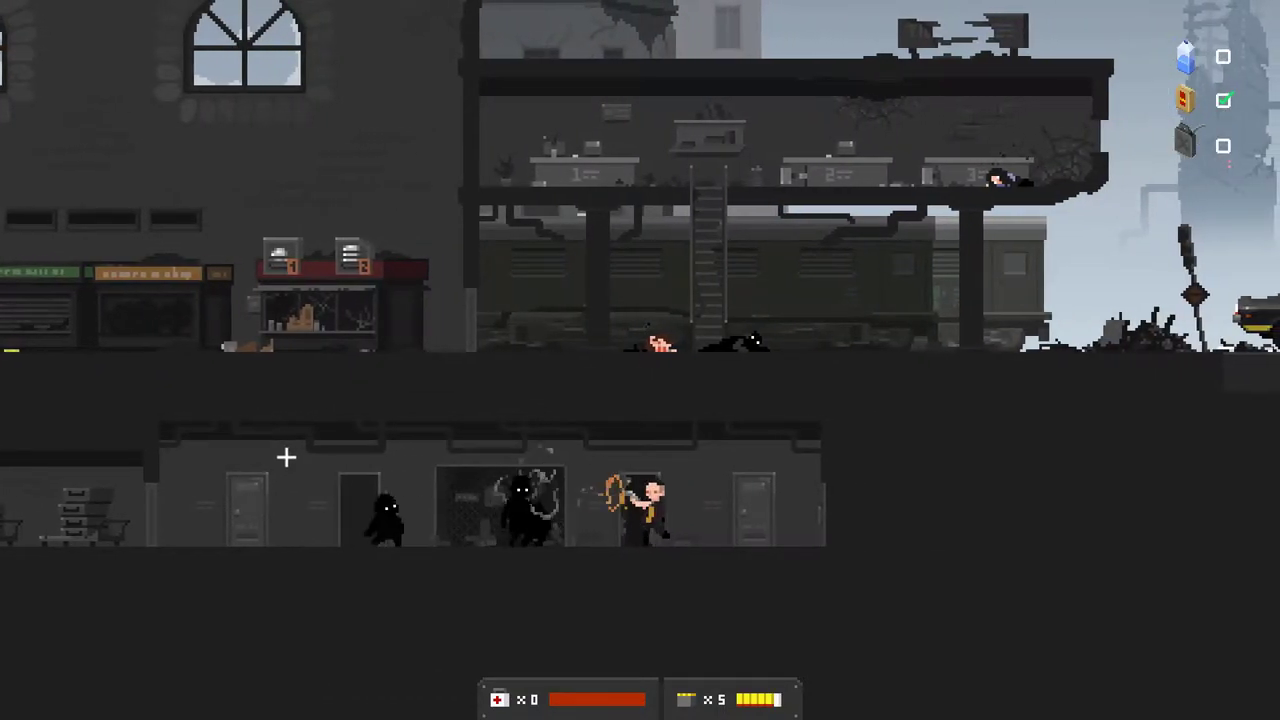
key(d)
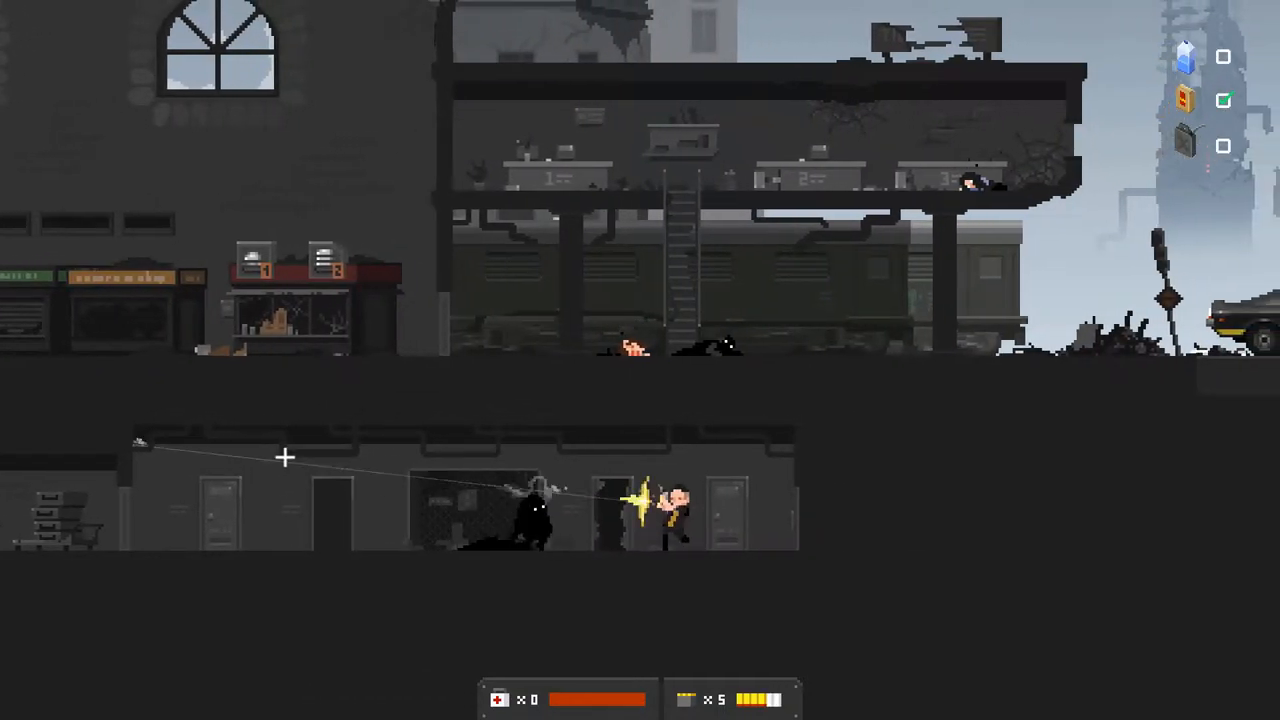
click(366, 520)
click(364, 523)
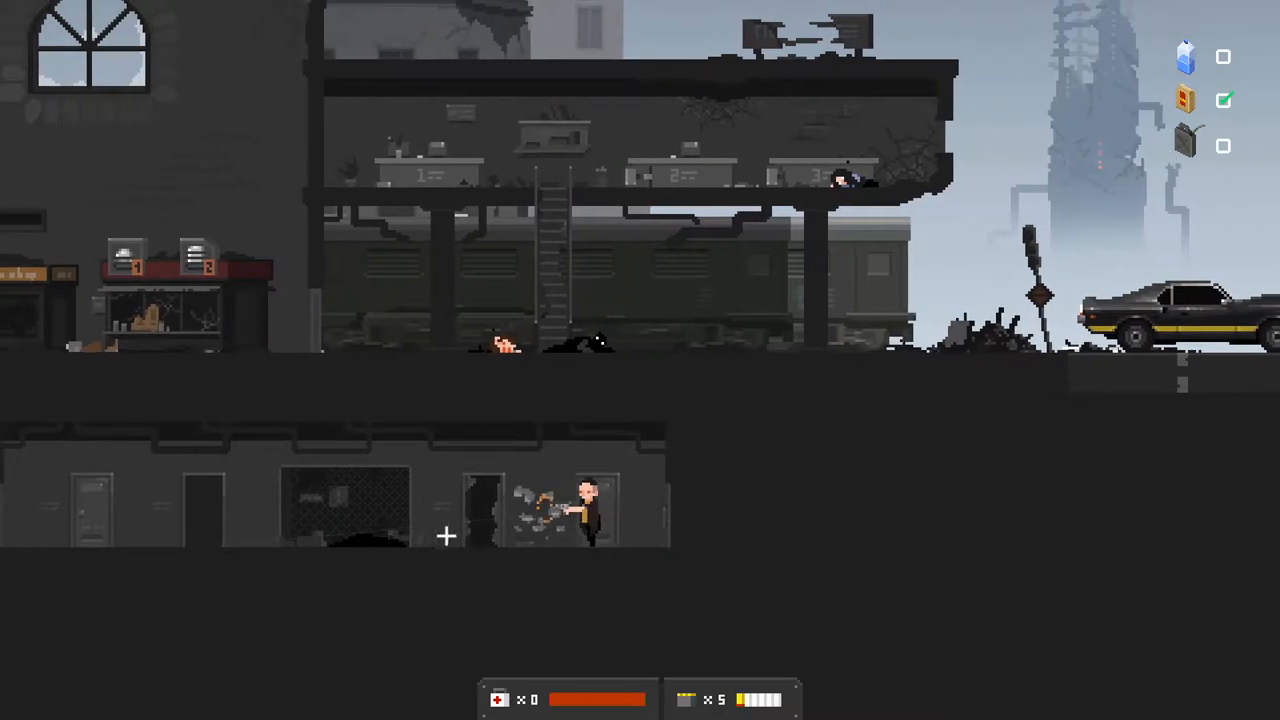
key(r)
key(d)
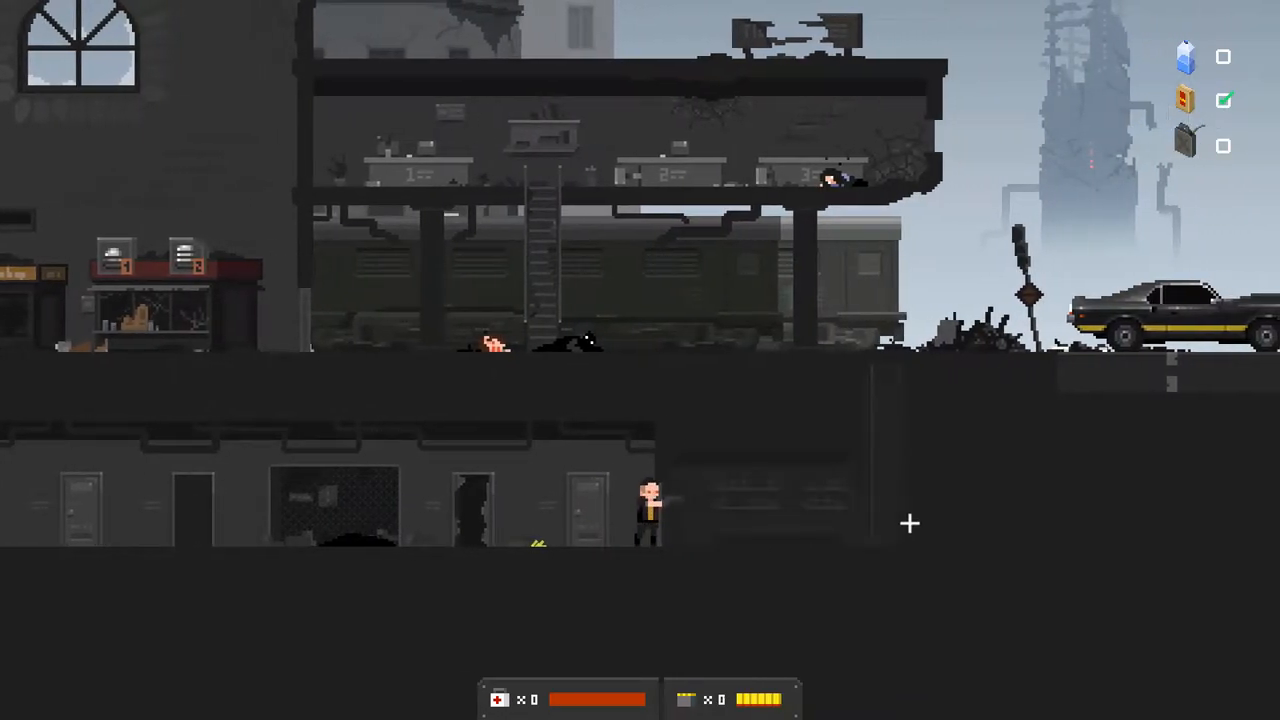
- Surface beside the car, check its door and walk into the farm building
key(w)
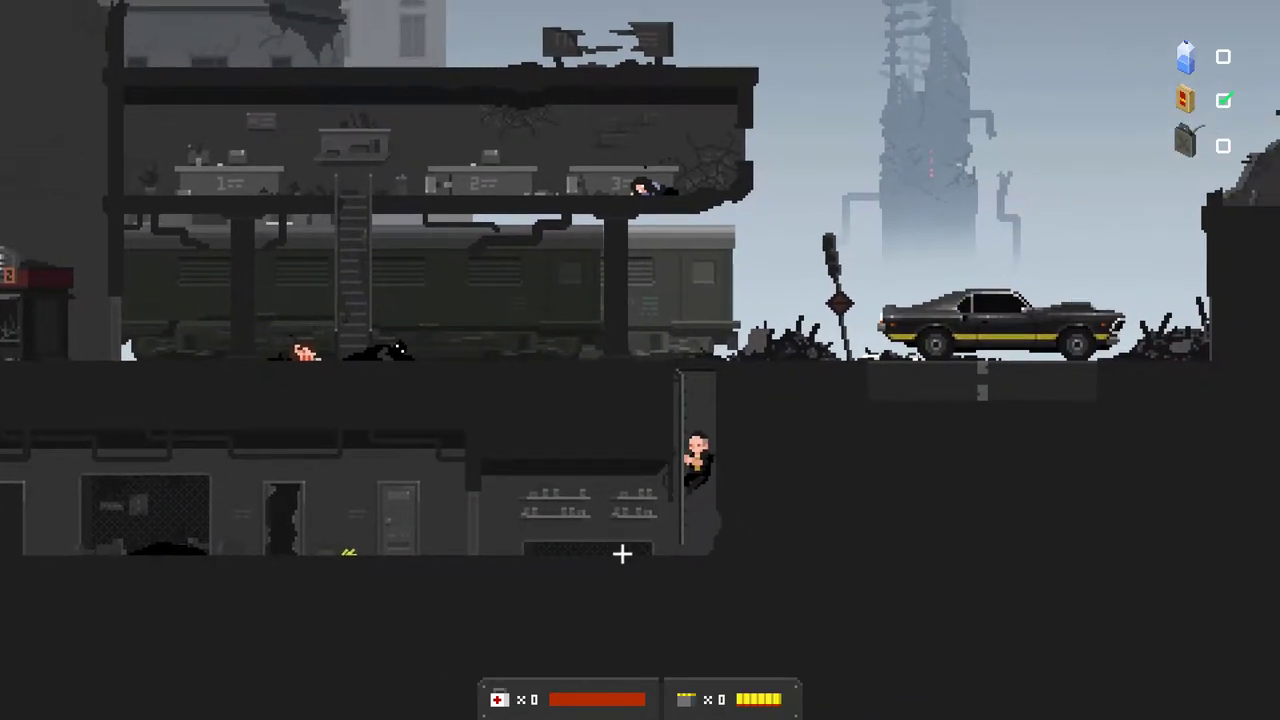
key(w)
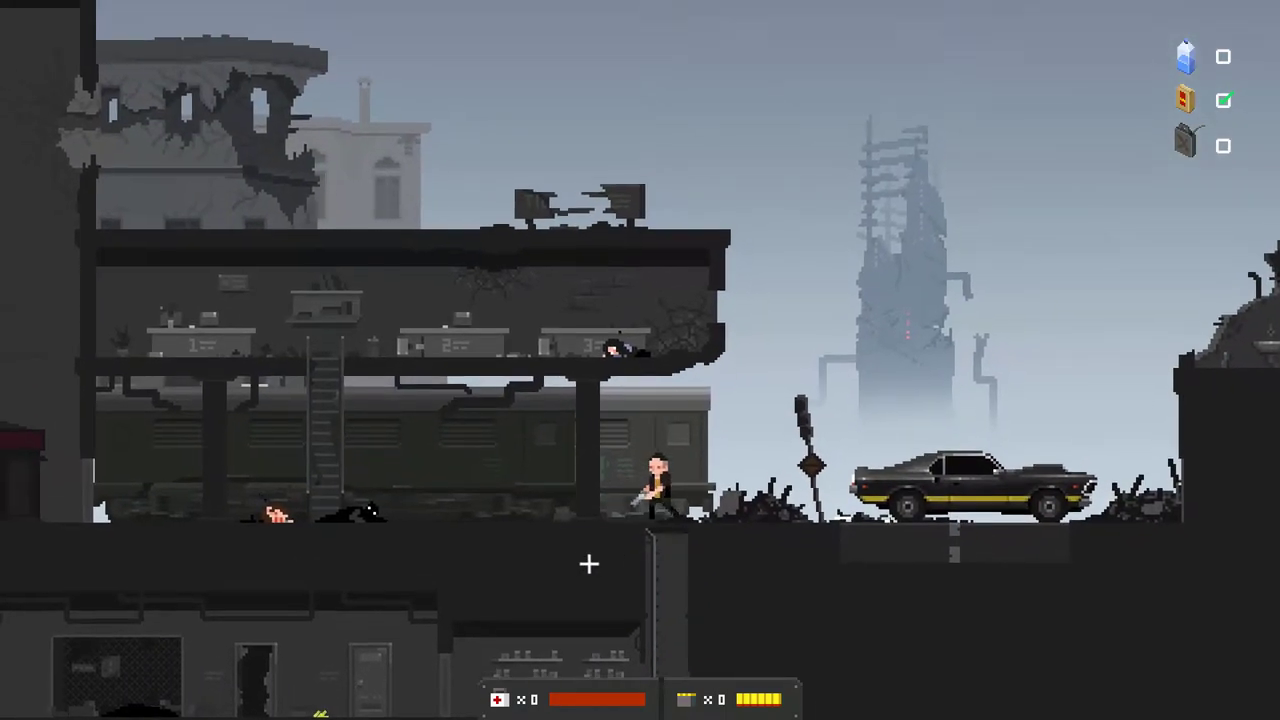
key(d)
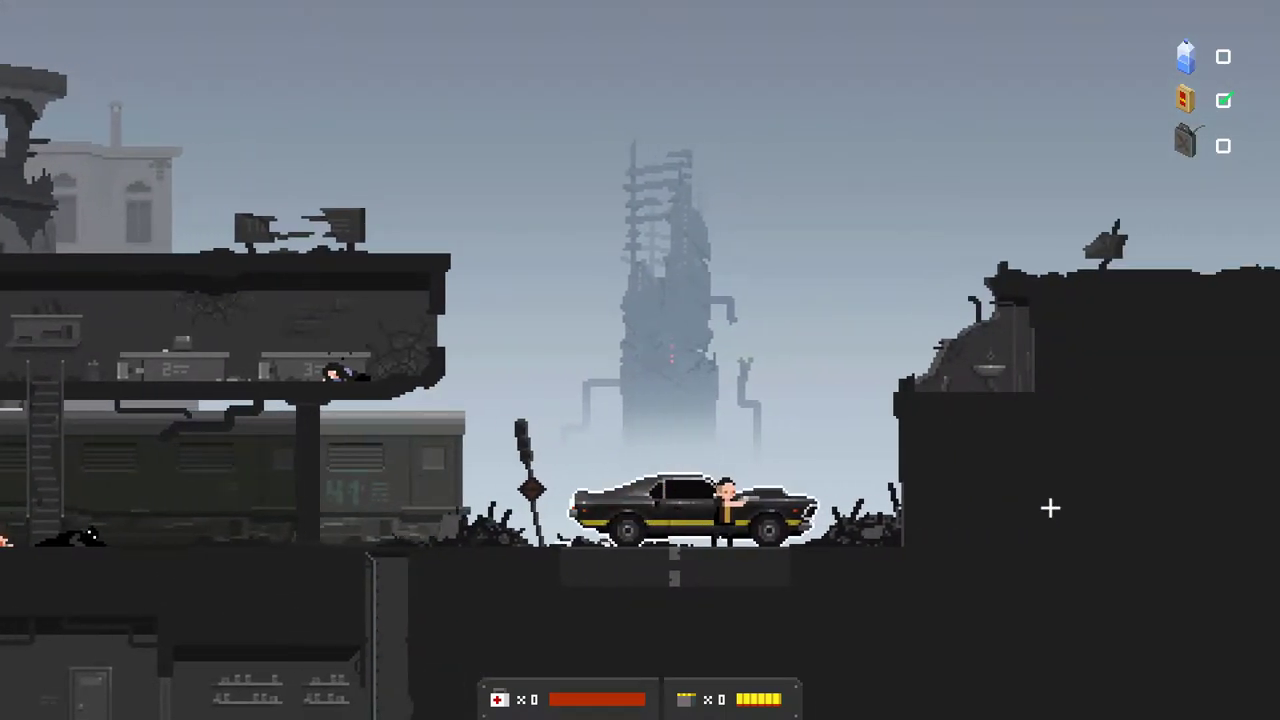
key(e)
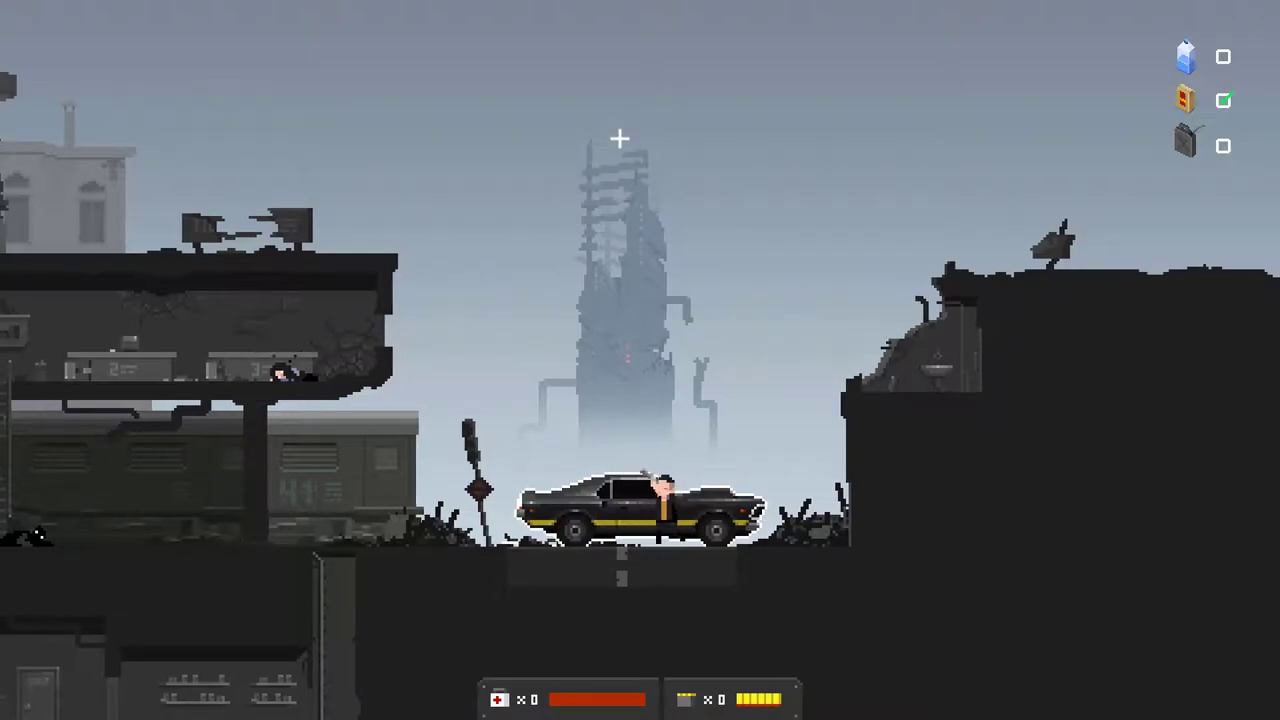
key(d)
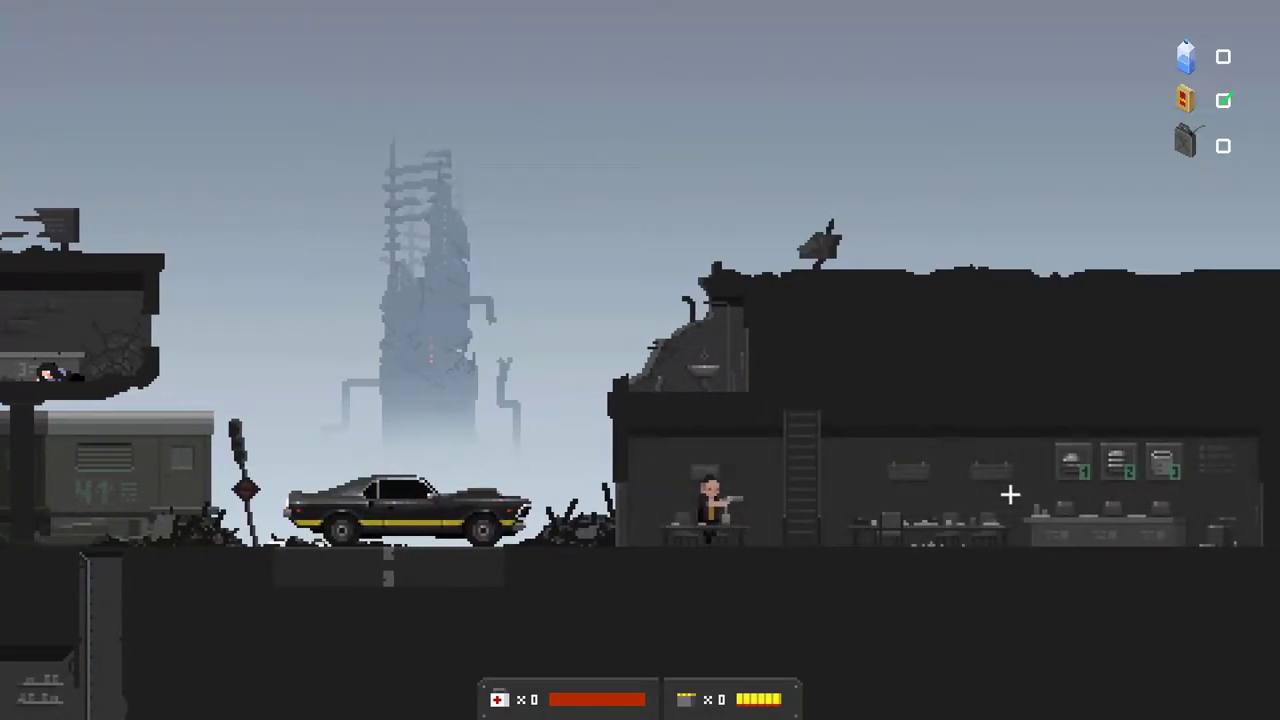
- Climb to the upper floor and shoot the three dark figures there
key(d)
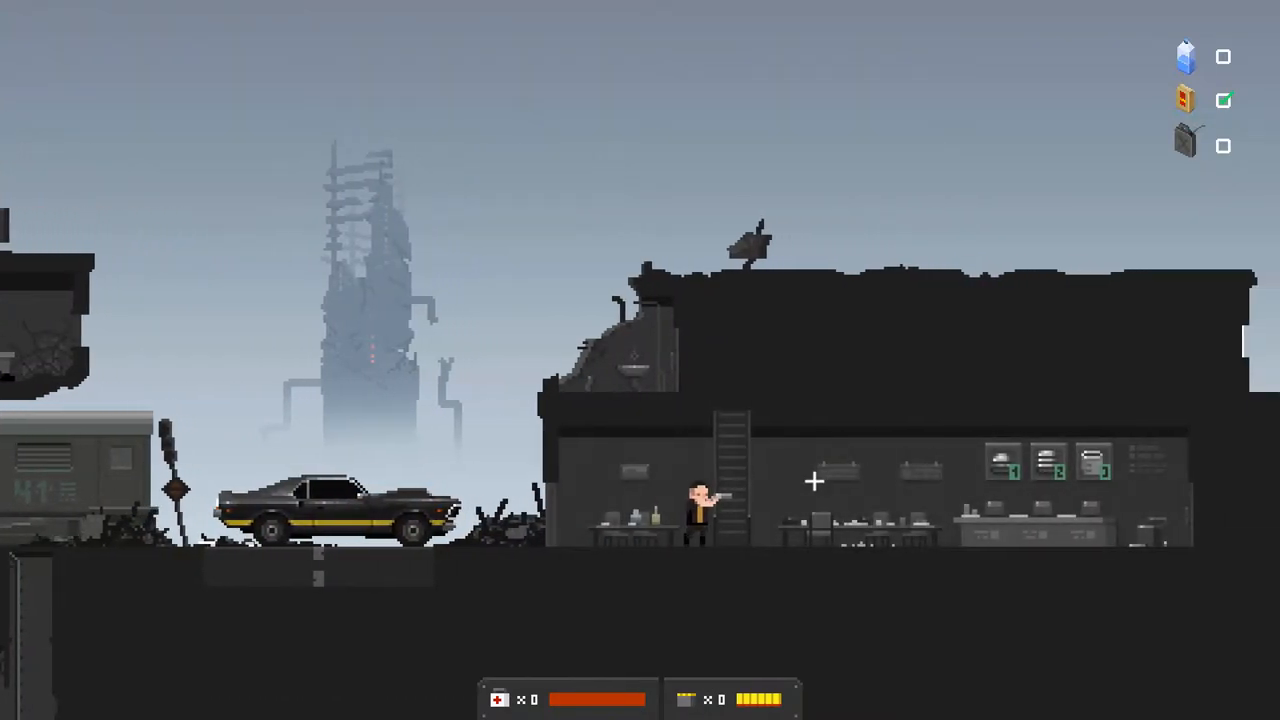
key(w)
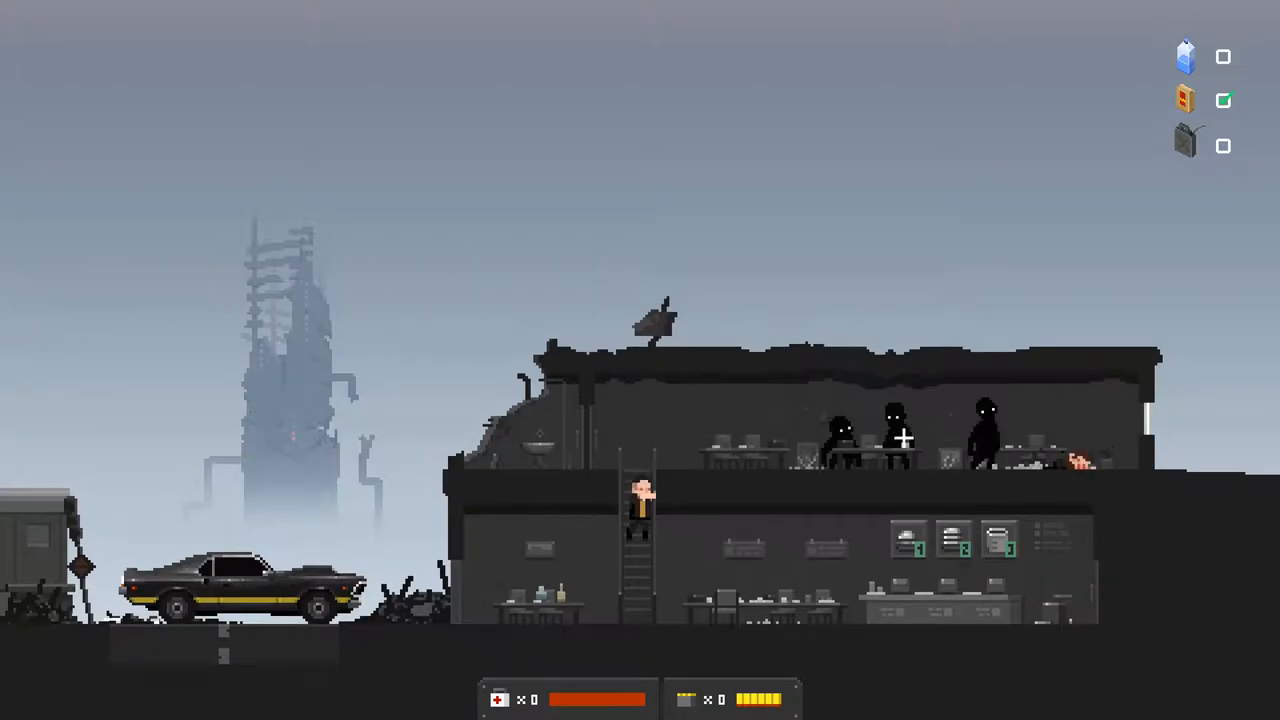
key(w)
click(886, 479)
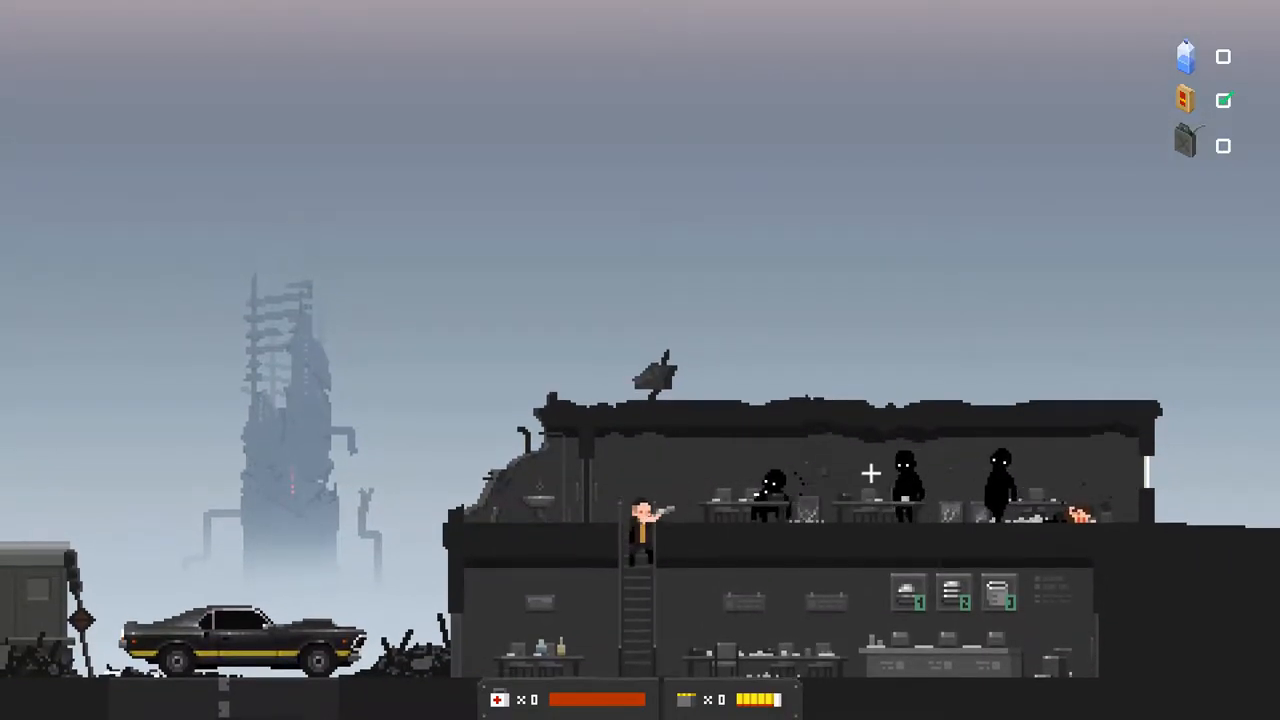
click(890, 472)
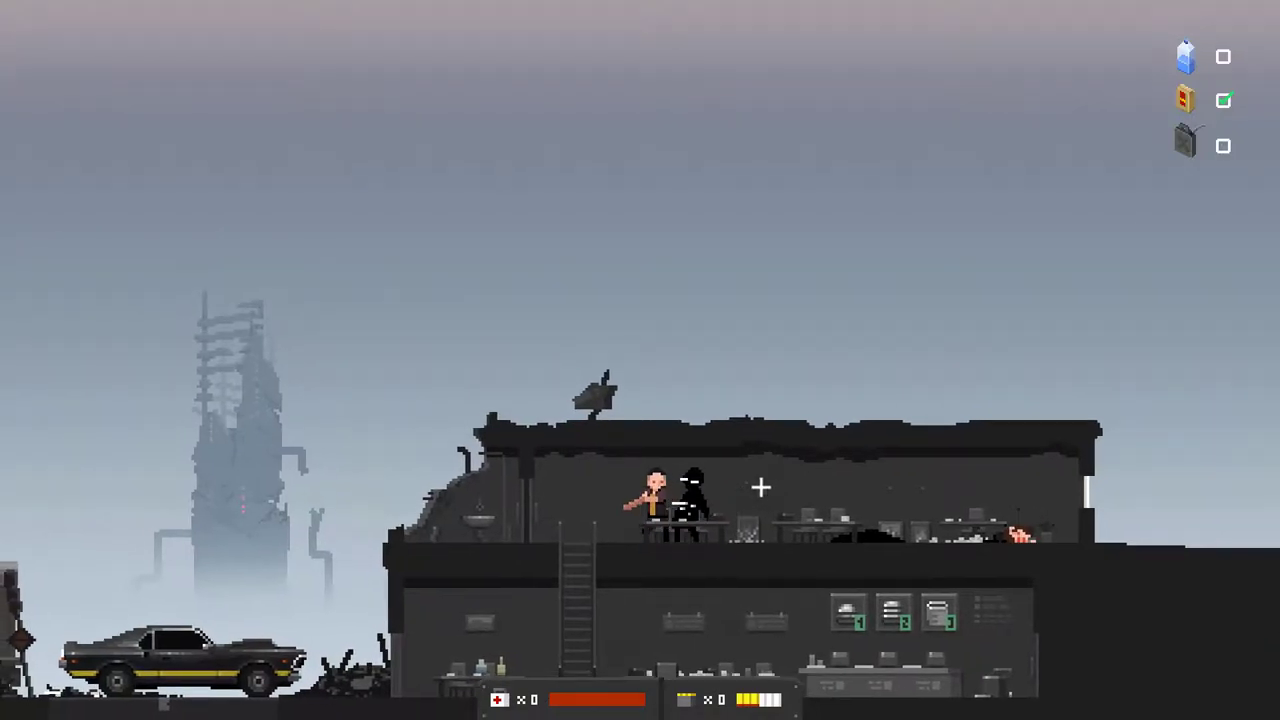
key(a)
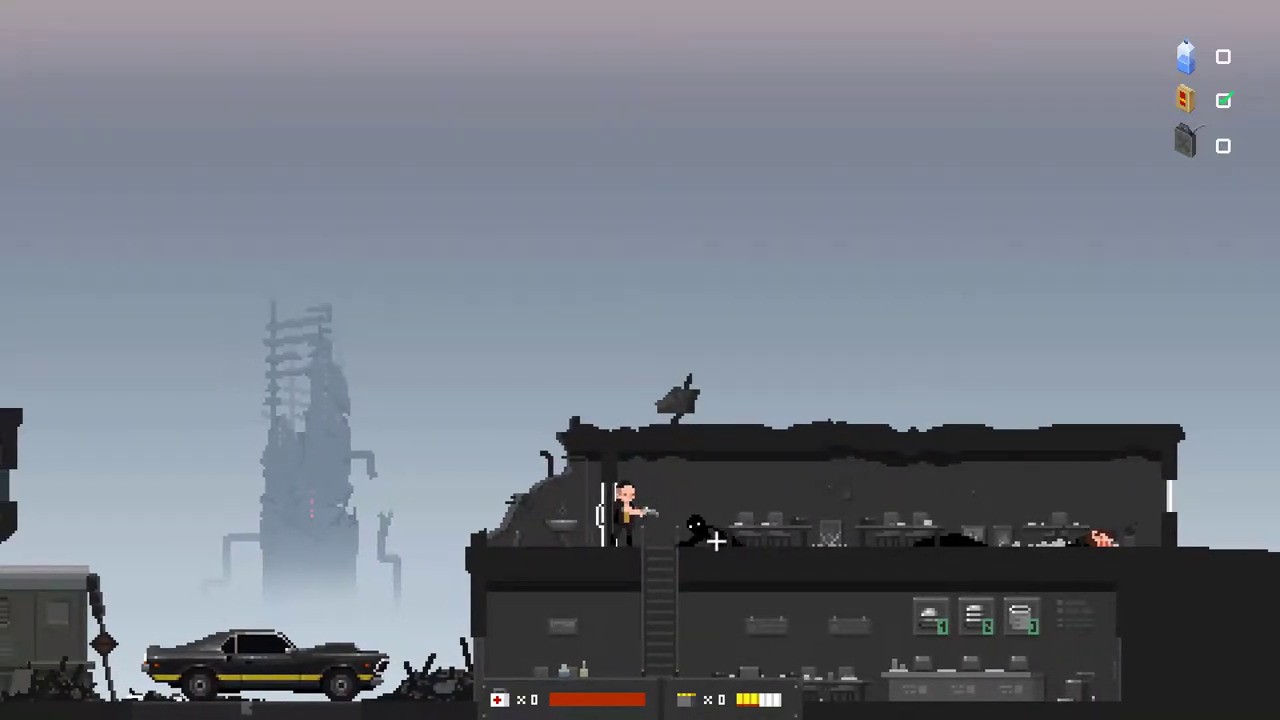
click(716, 541)
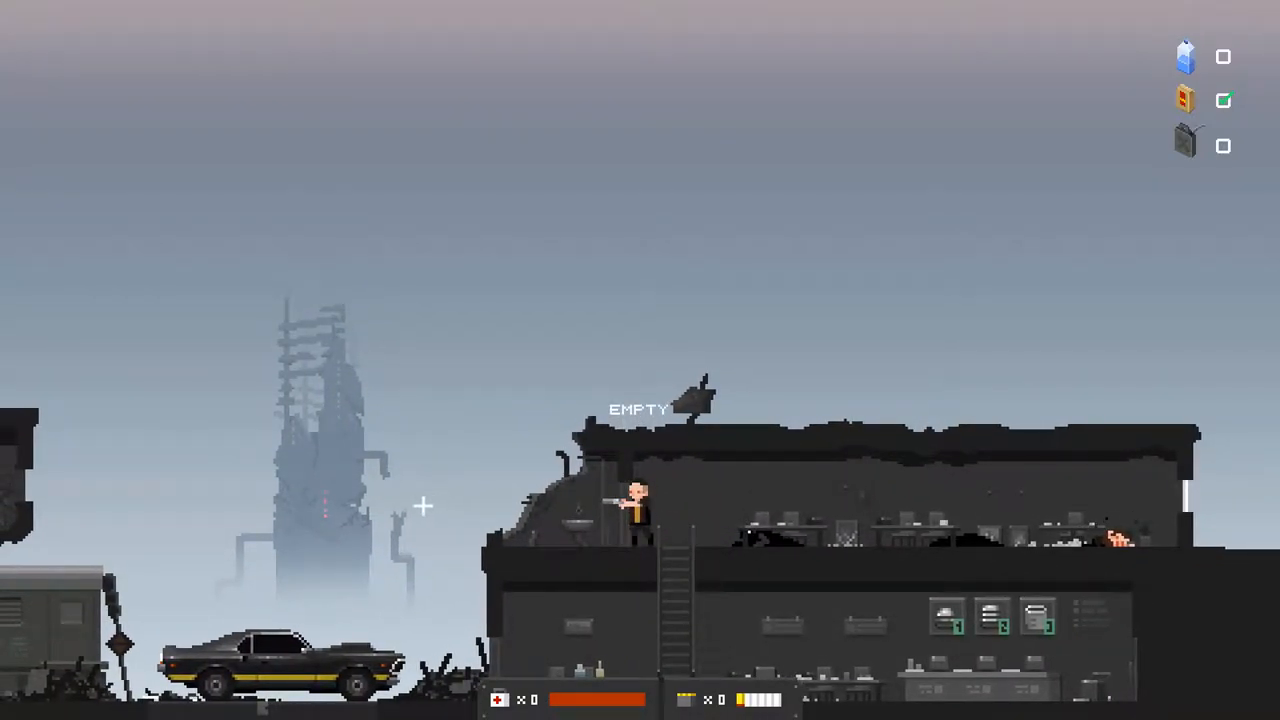
- Loot workwear and coins from the upstairs body and climb back down
key(d)
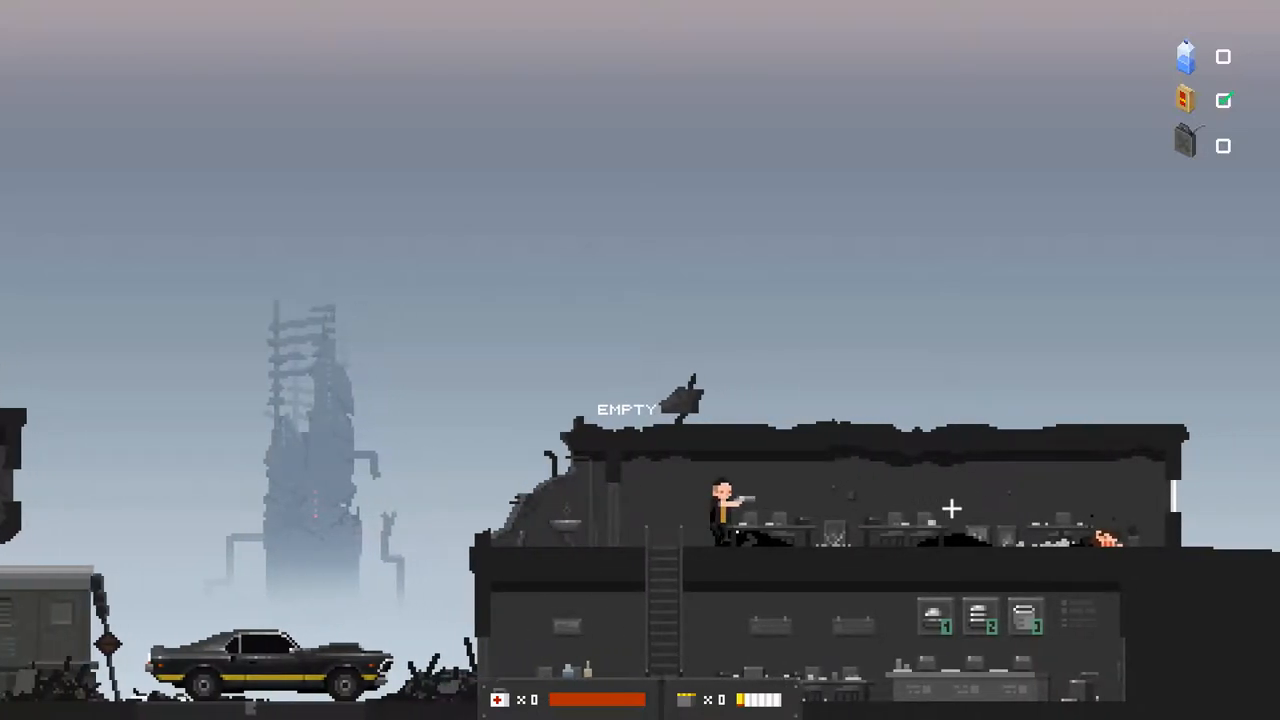
key(d)
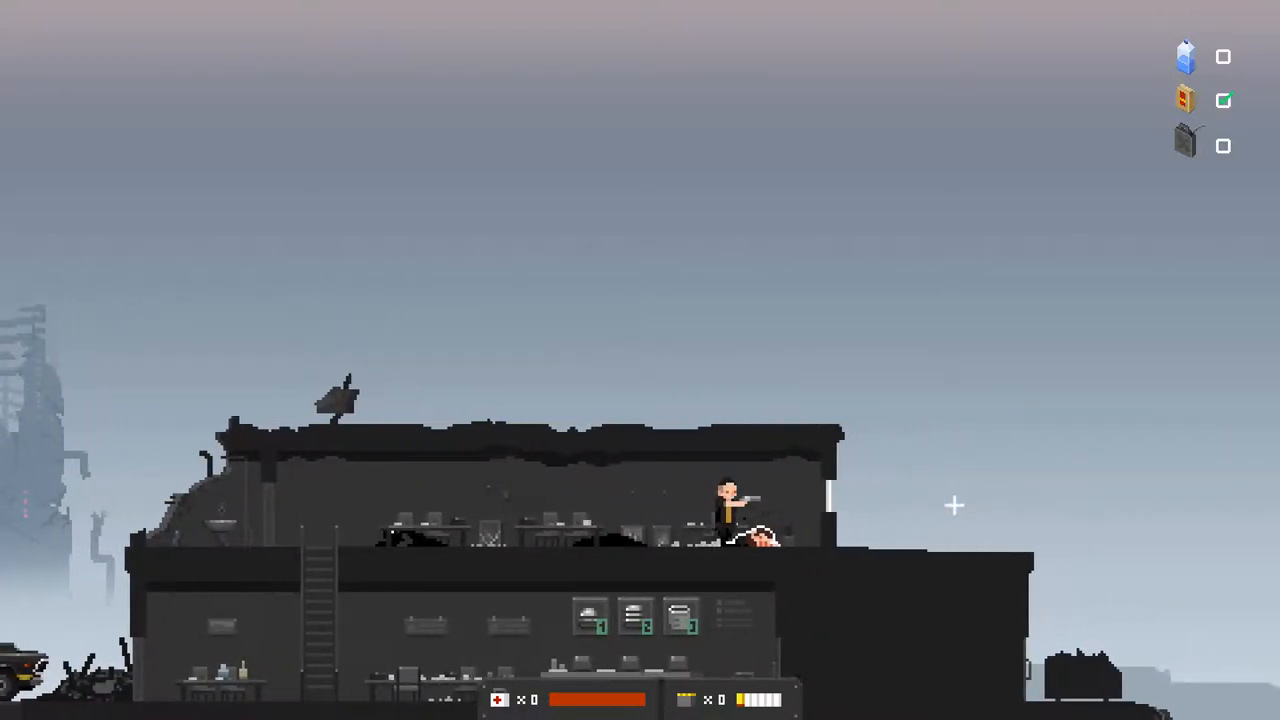
key(a)
key(e)
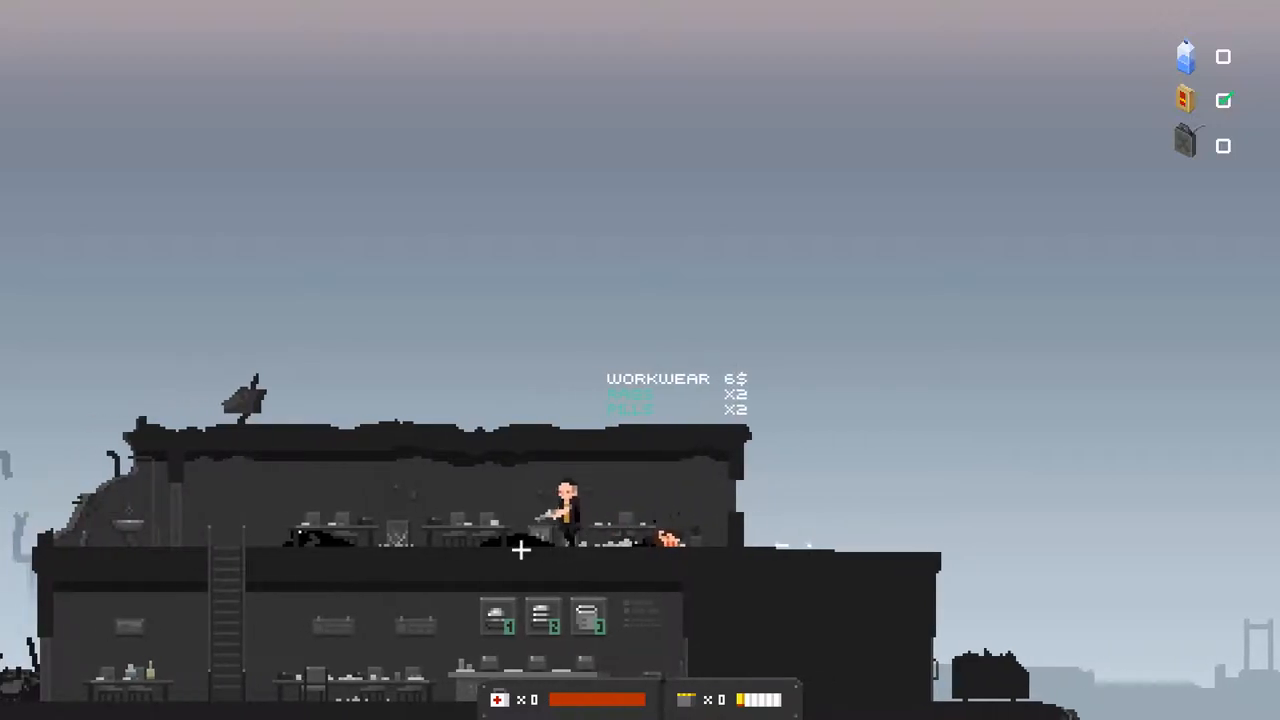
key(a)
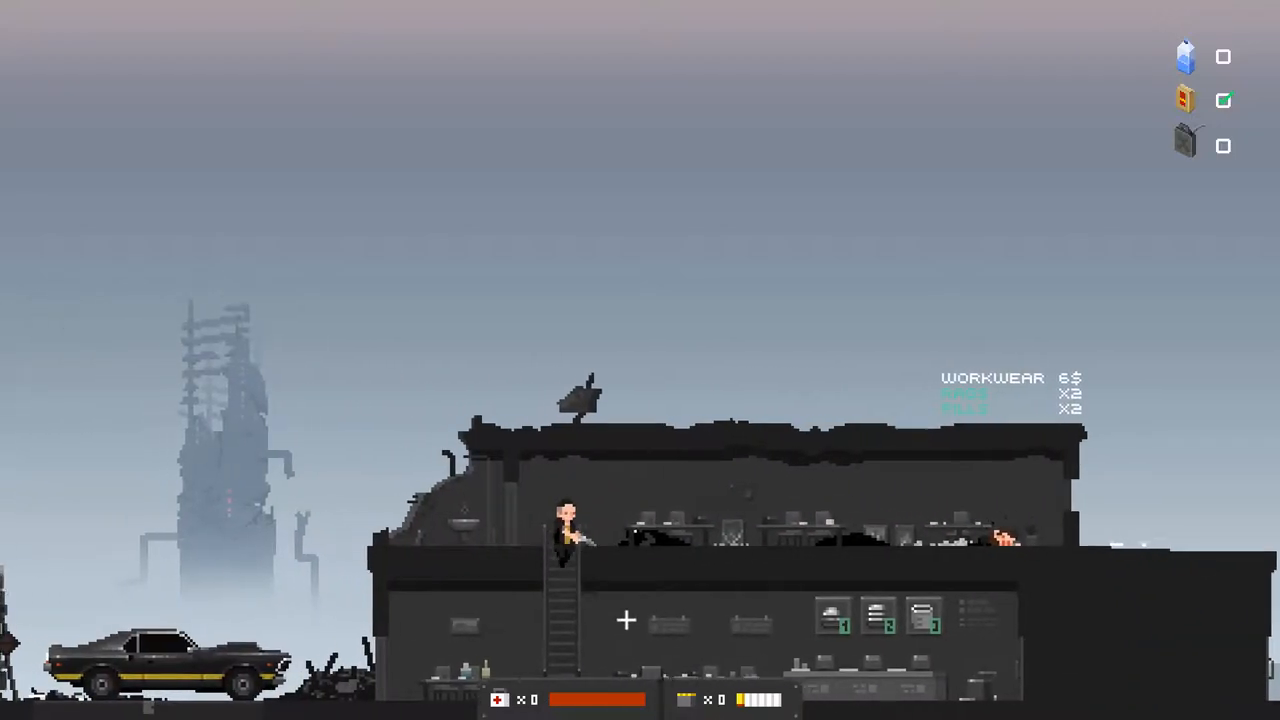
key(s)
key(d)
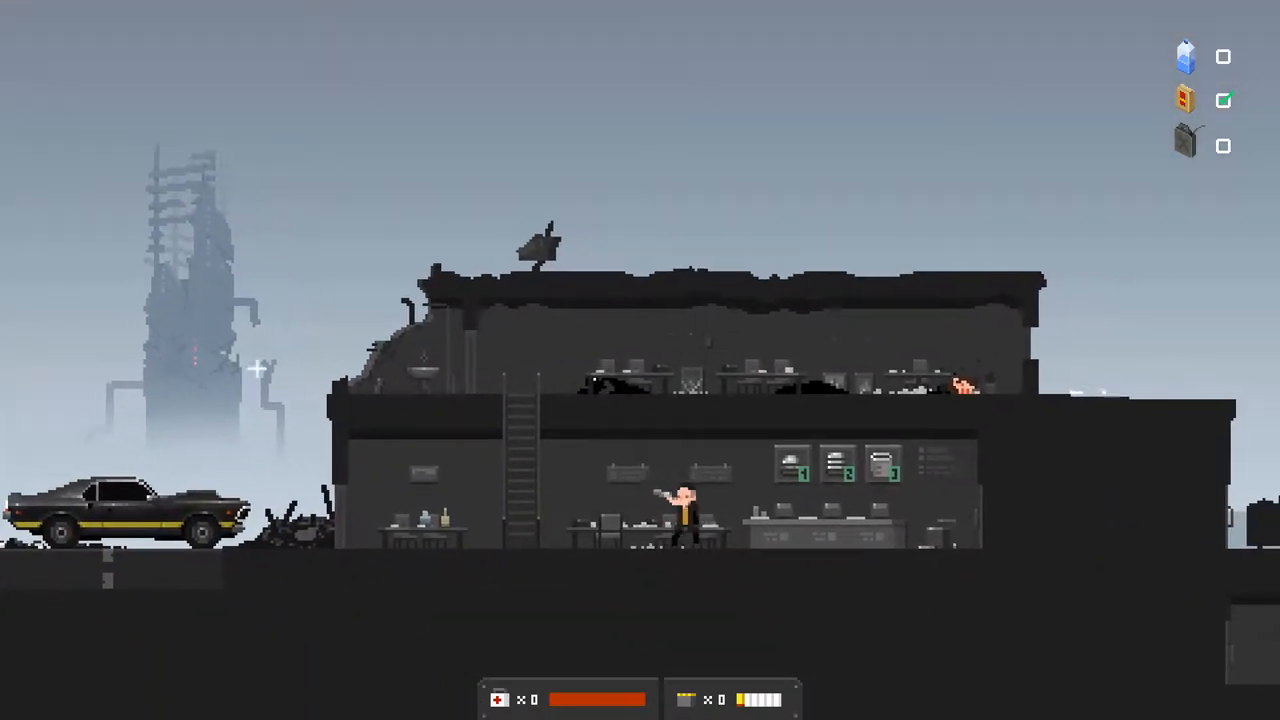
- Walk right through the ground floor to the room with the stove
key(a)
key(d)
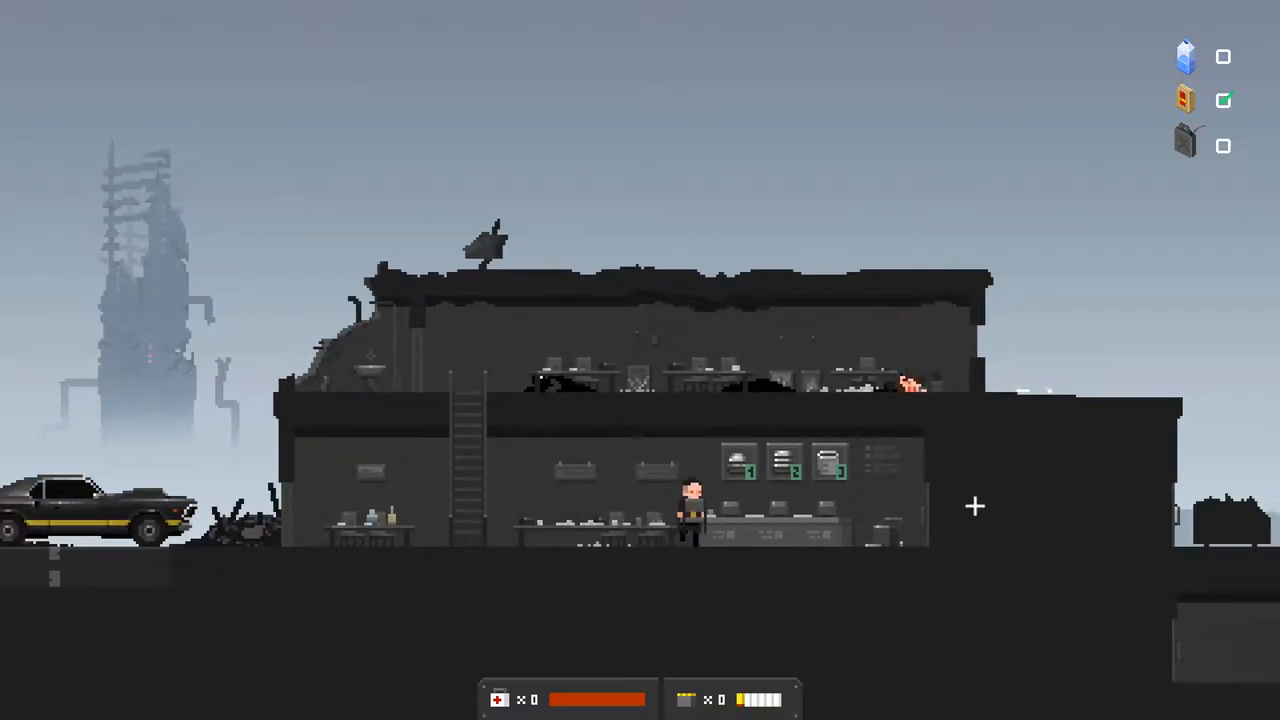
key(d)
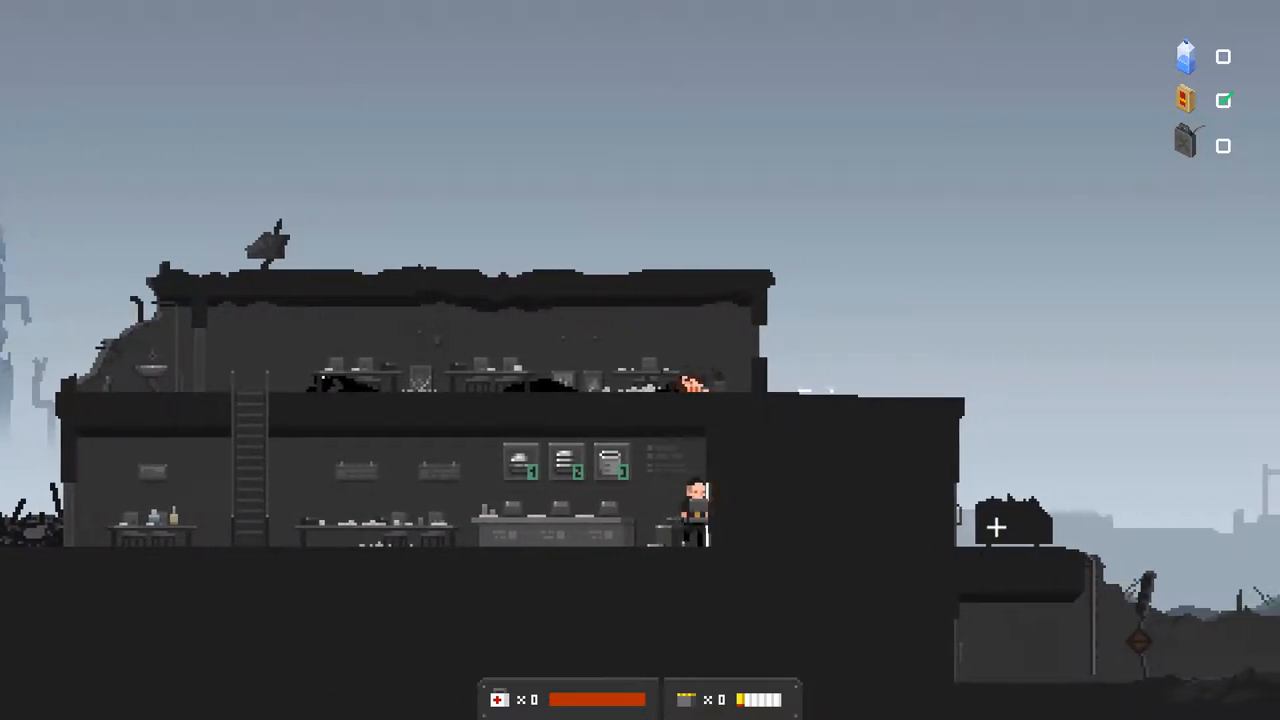
key(d)
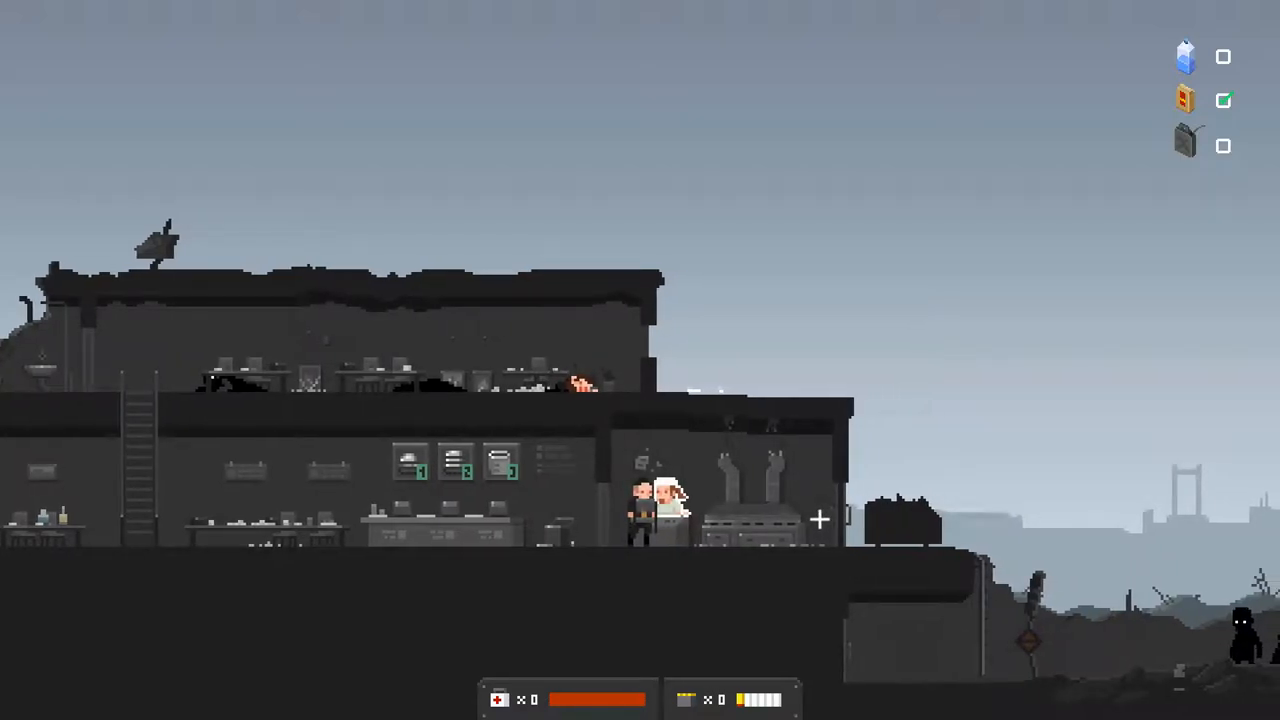
- Talk to cook Matthew Sanders, choose Leave on his card and head back out to the car
key(d)
key(a)
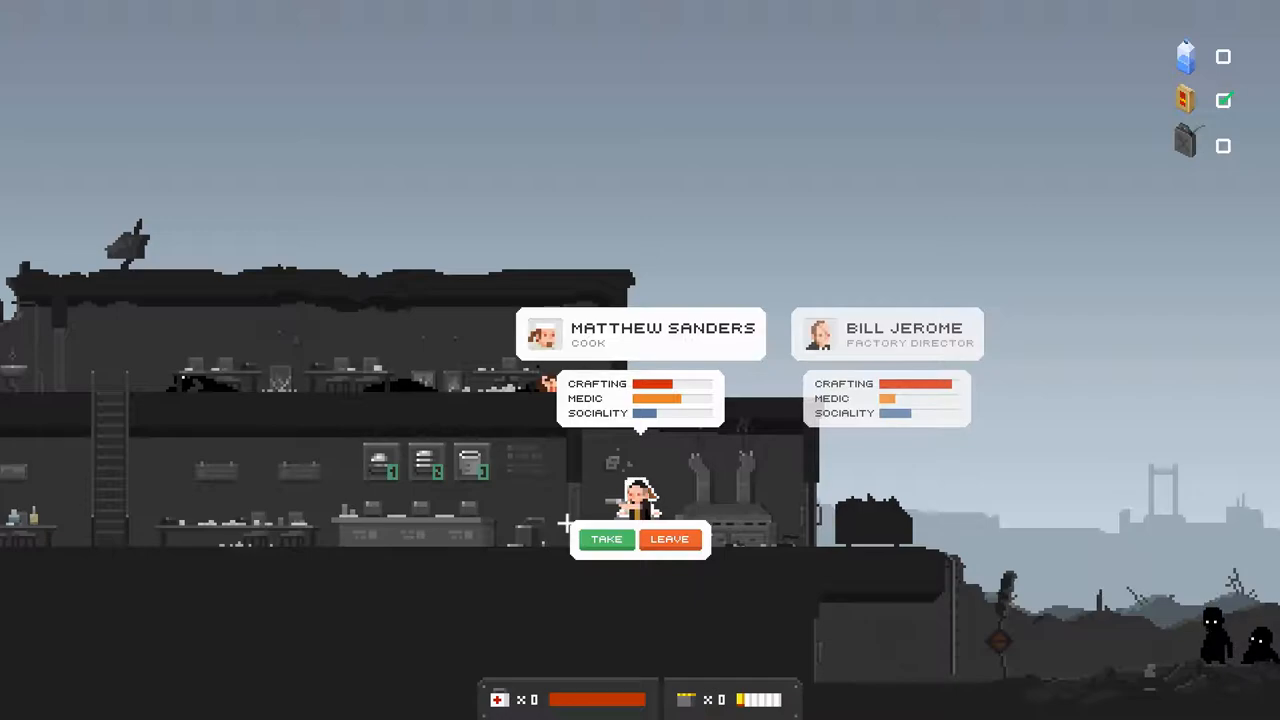
click(669, 539)
key(d)
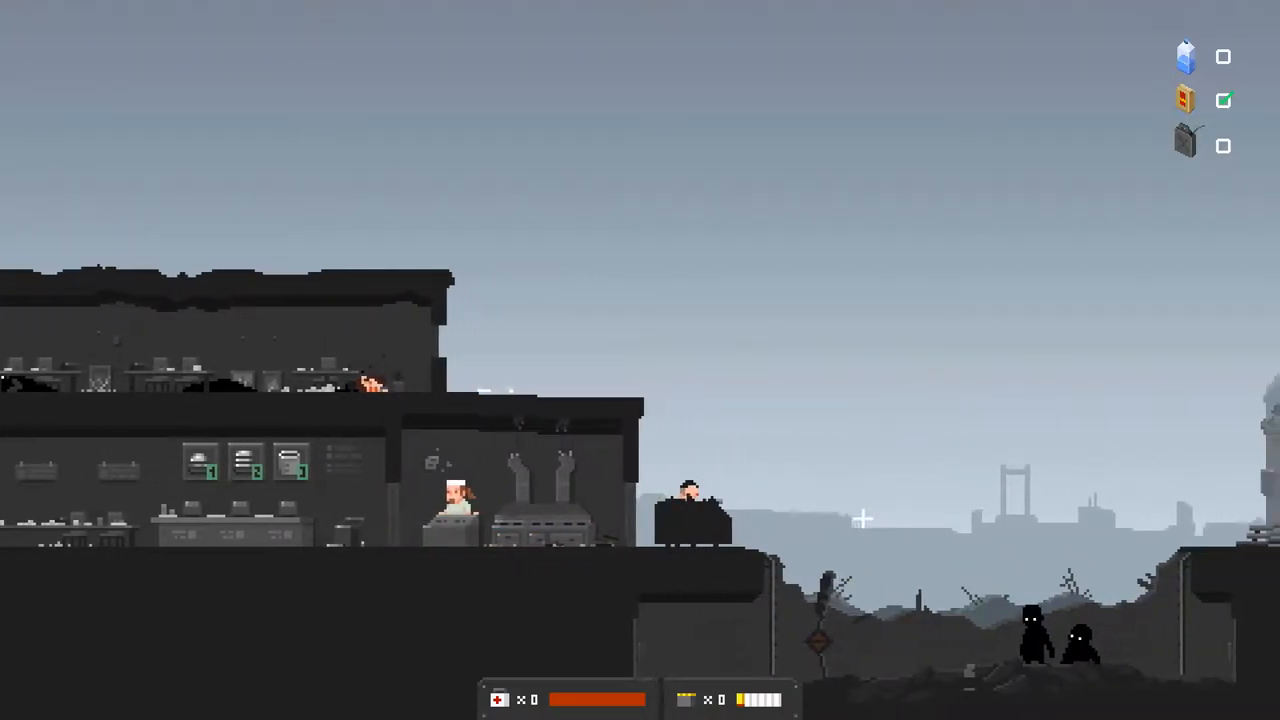
- Drop into the trench and kill the attacking shadow creatures with pistol shots and a melee strike
key(d)
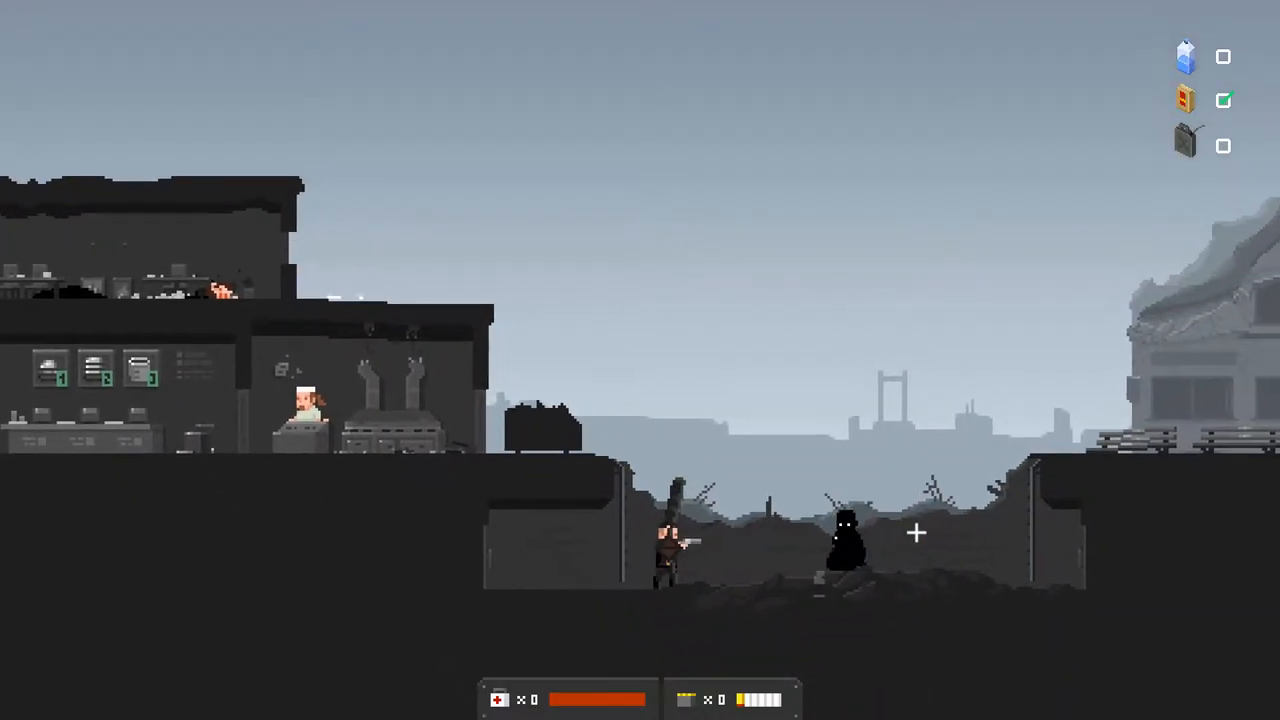
key(a)
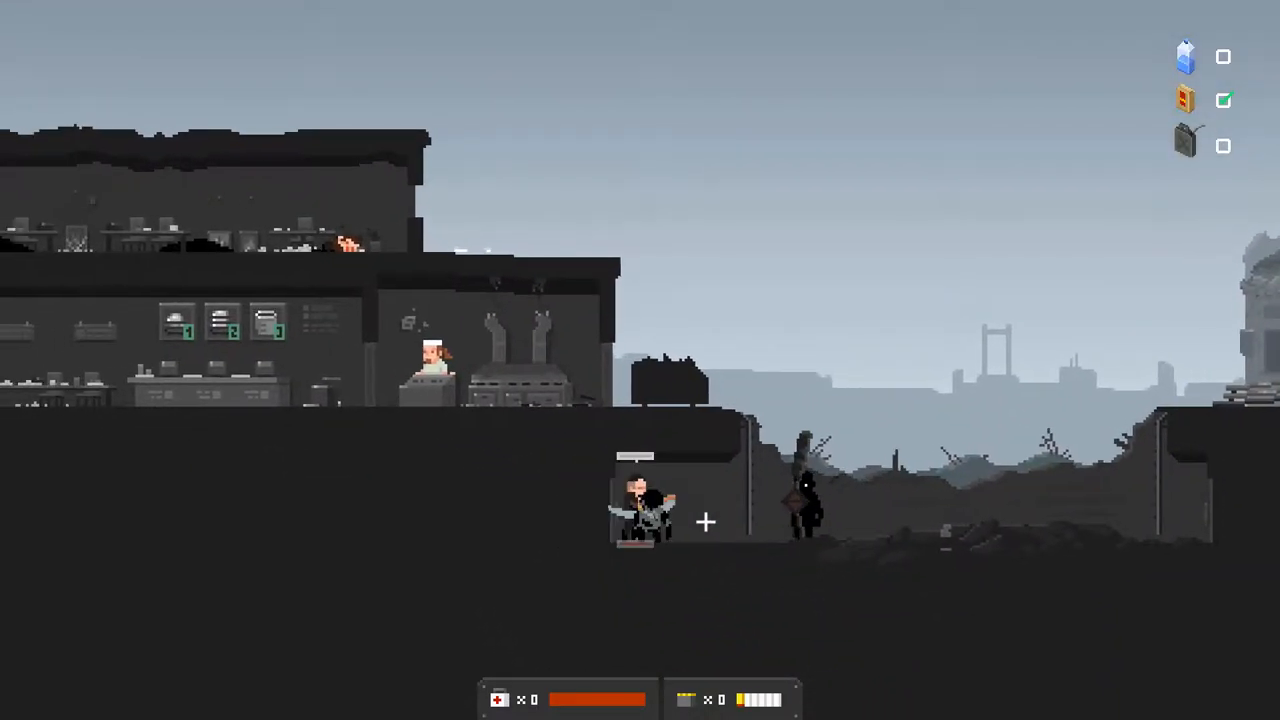
click(710, 496)
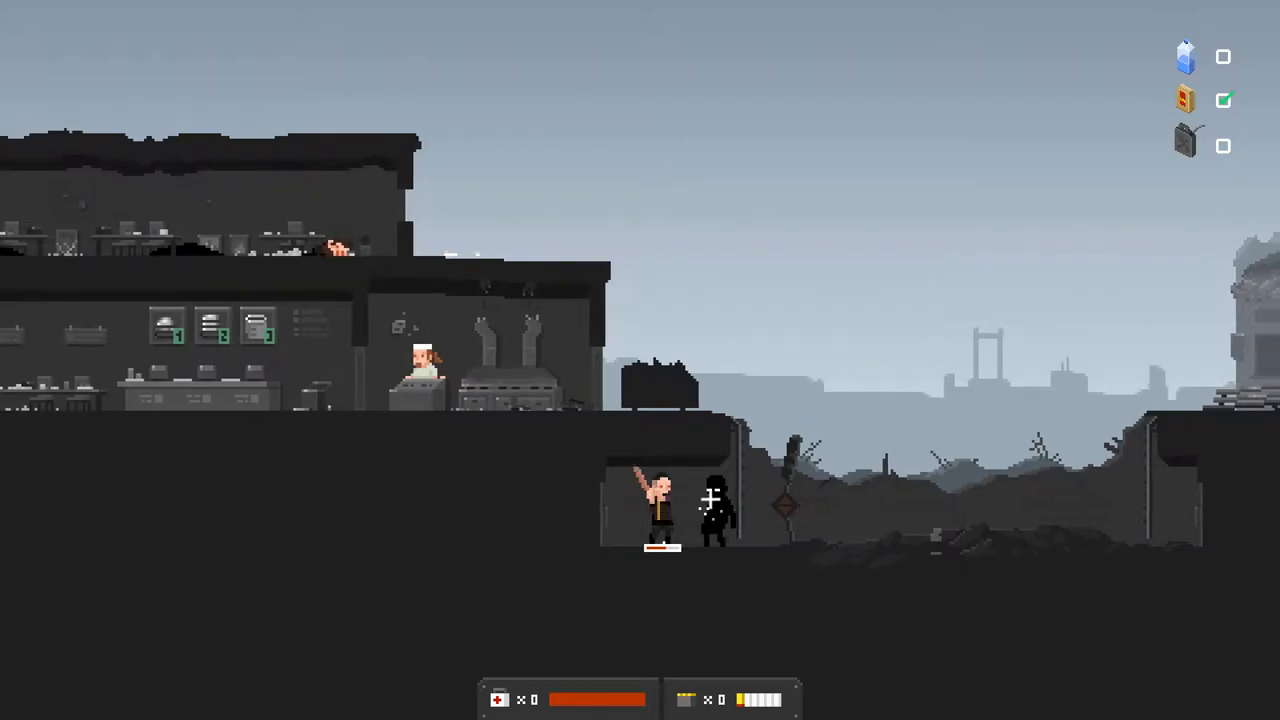
click(740, 503)
key(a)
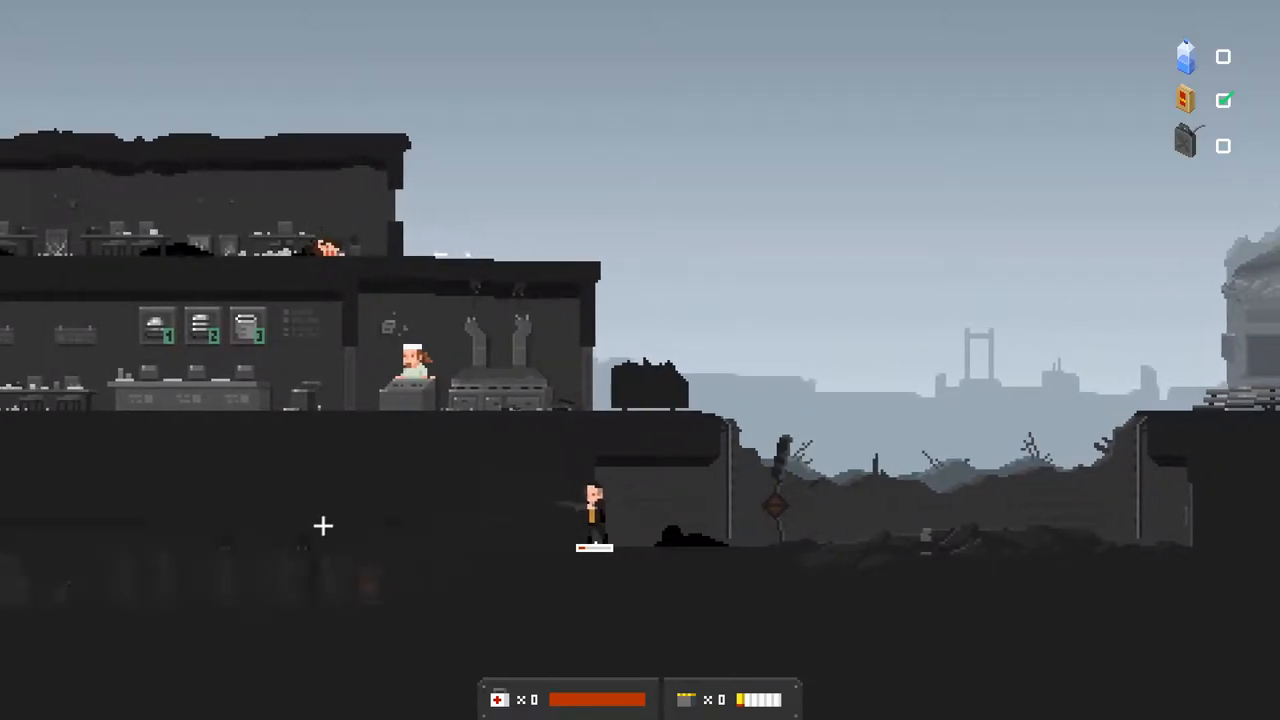
key(d)
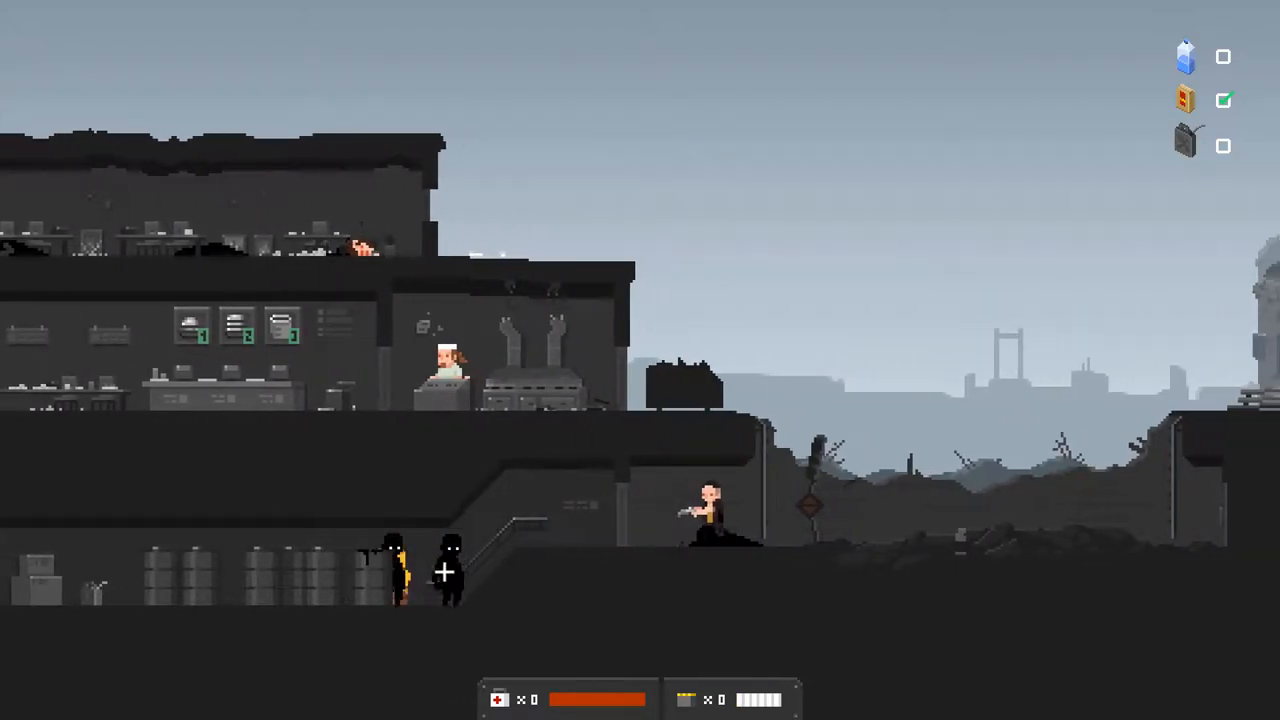
key(d)
click(442, 505)
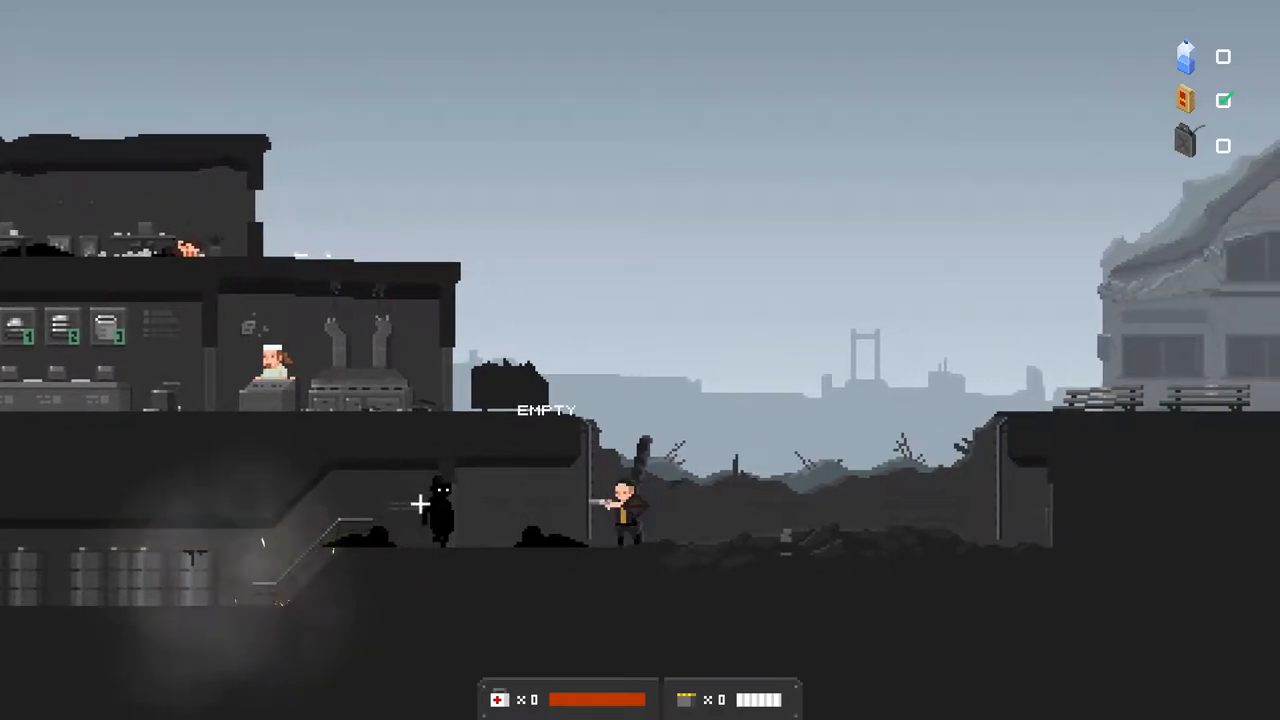
key(d)
key(a)
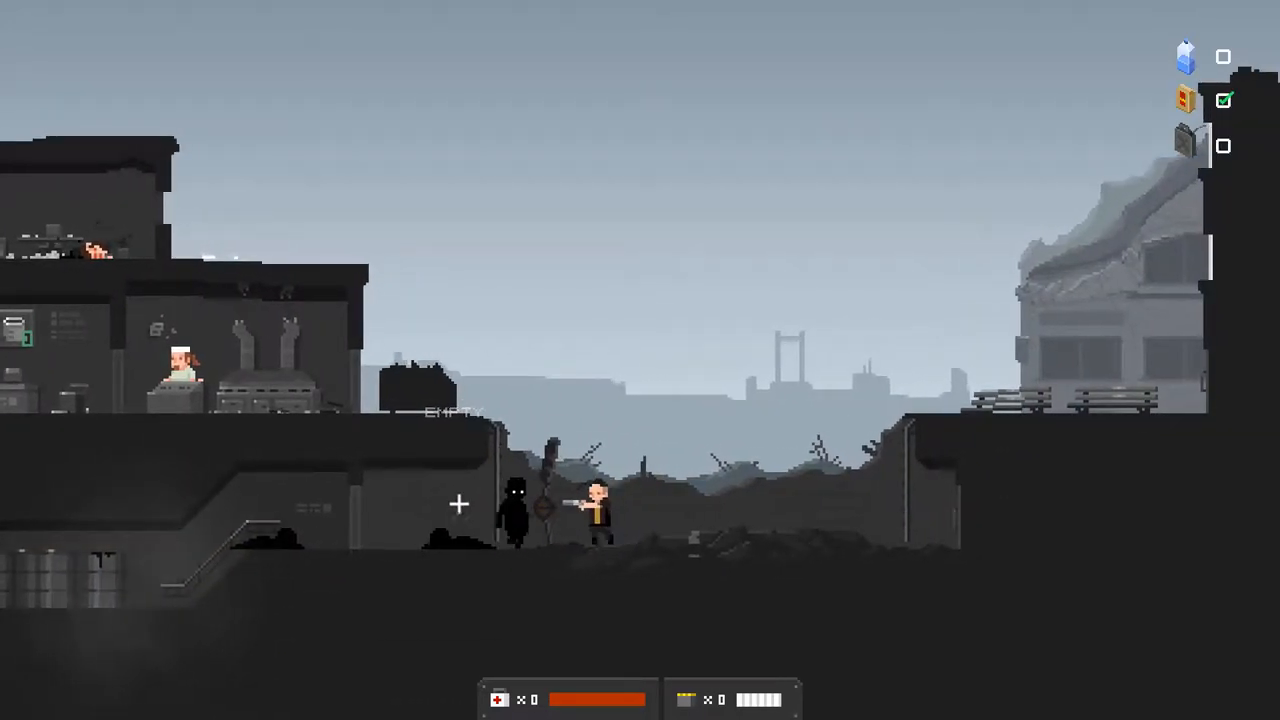
click(418, 491)
- Shoot the creatures in the shelter, climb the roof ledge into the building and pick up Martis T.'s letter
key(d)
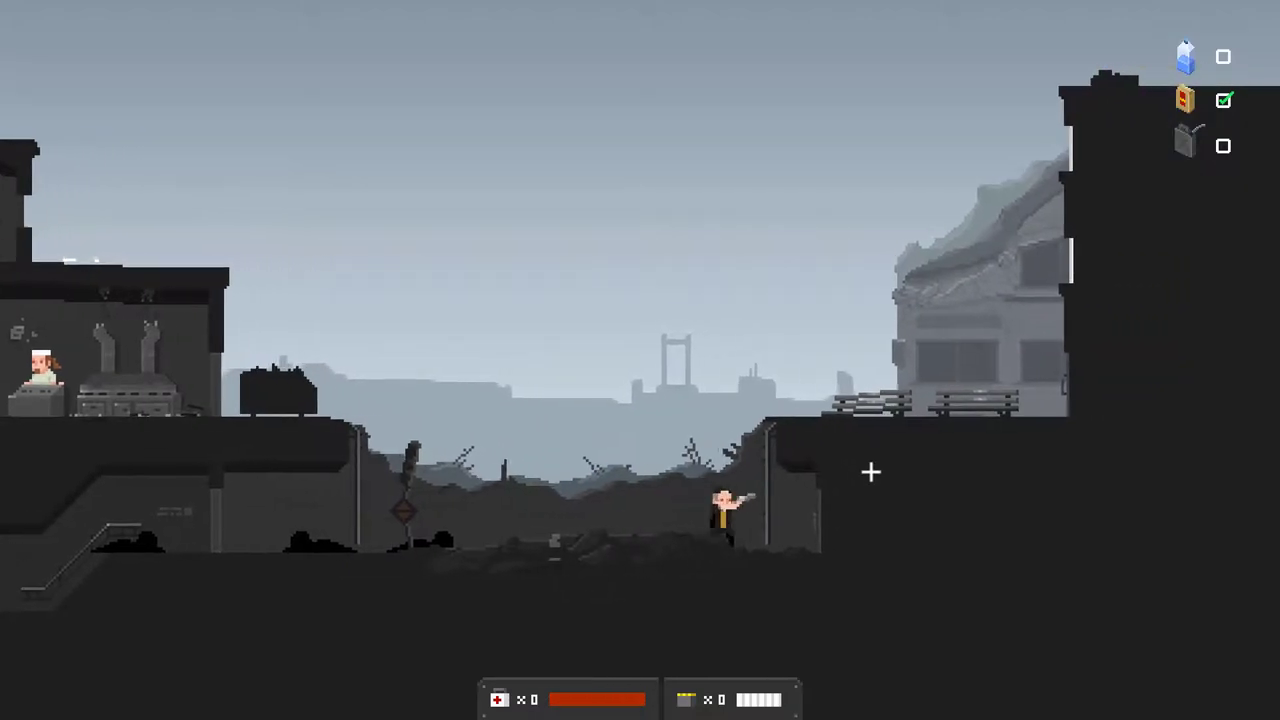
key(d)
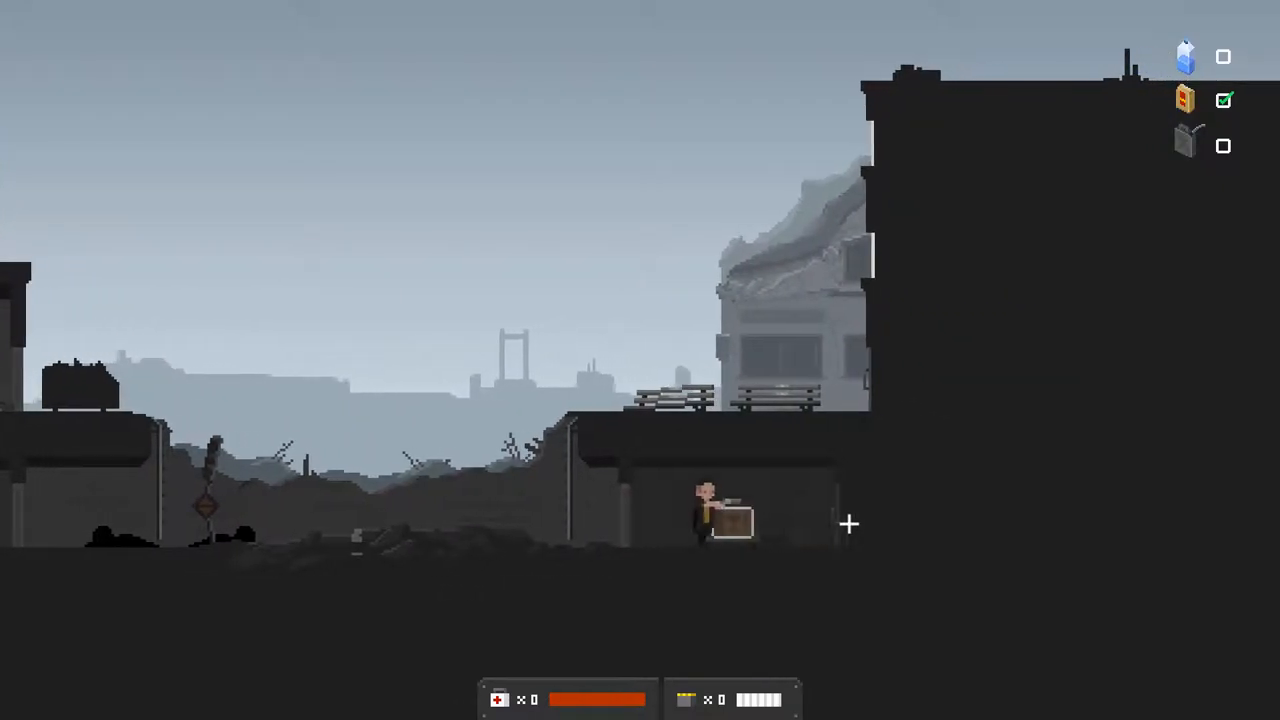
key(d)
key(a)
click(891, 522)
key(a)
key(w)
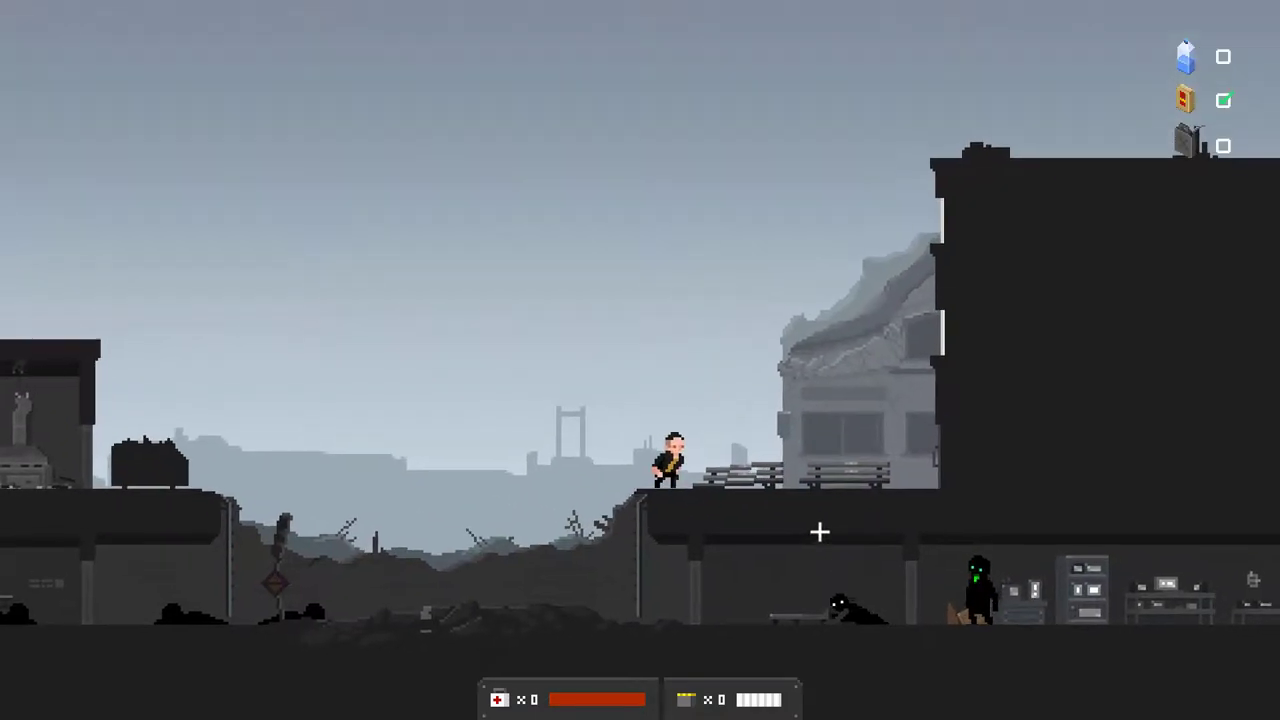
key(d)
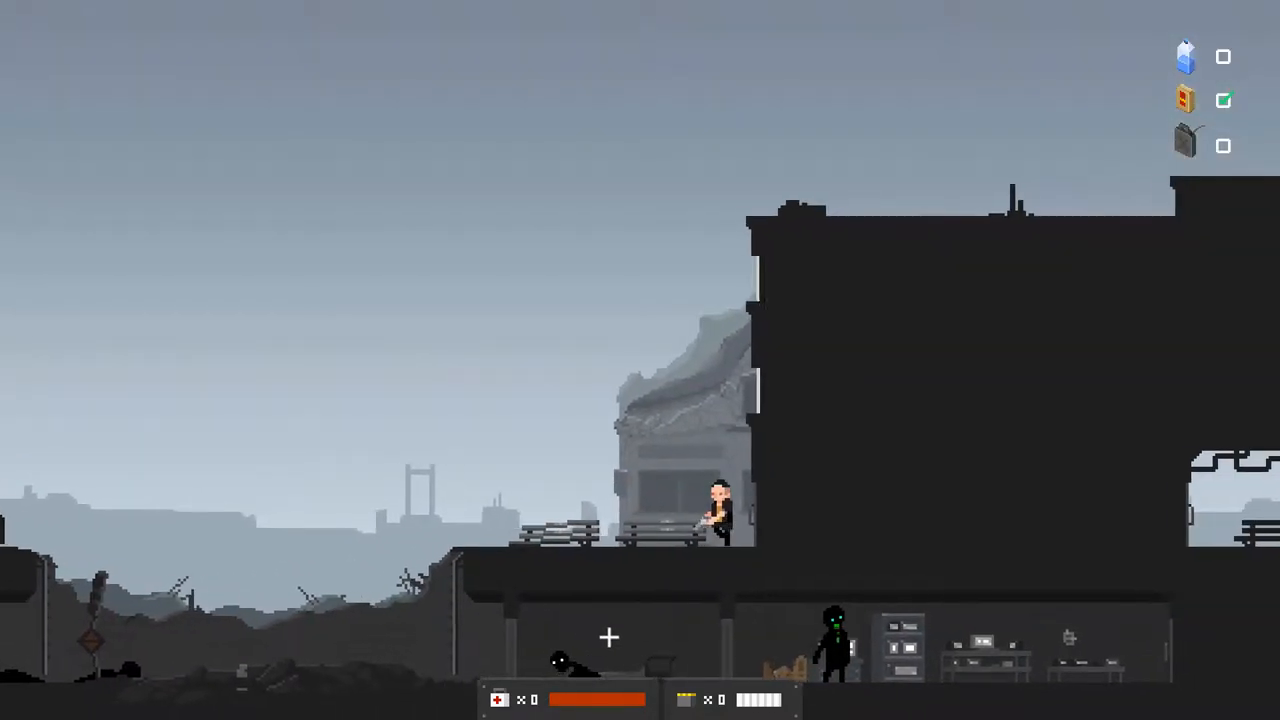
key(e)
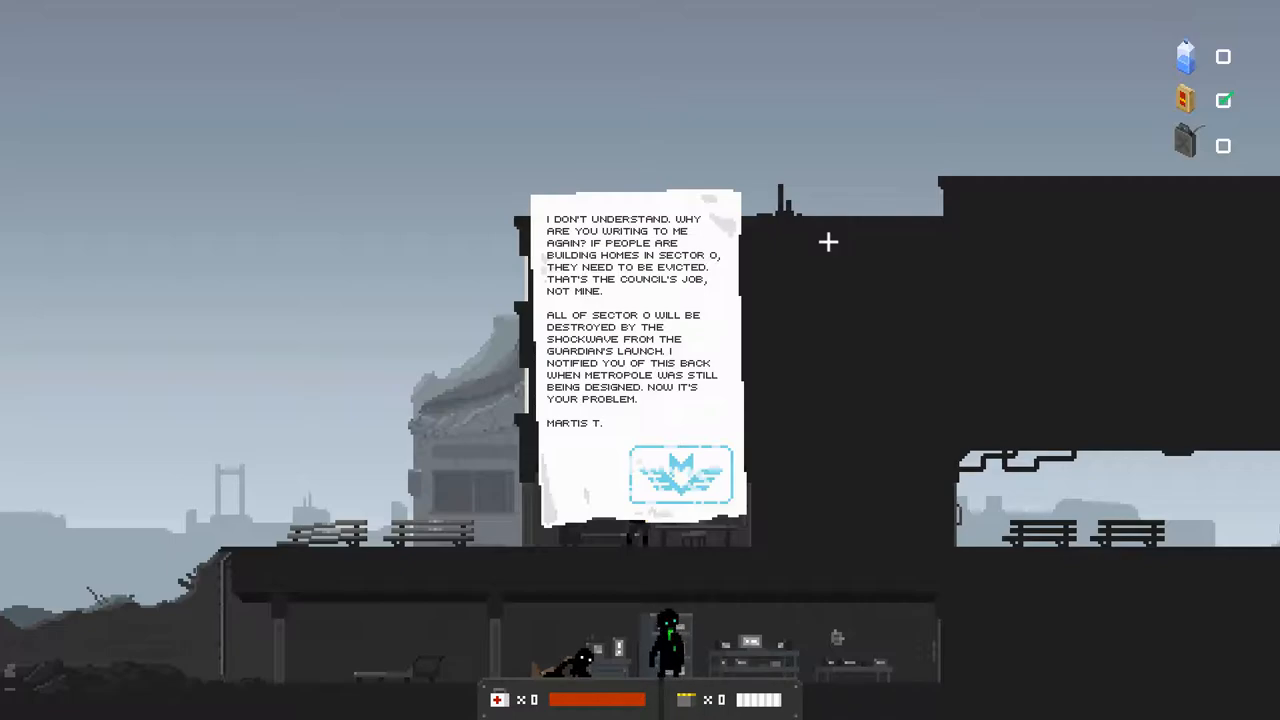
- Close the Sector 0 letter and walk right into the building's lower room
click(828, 241)
key(d)
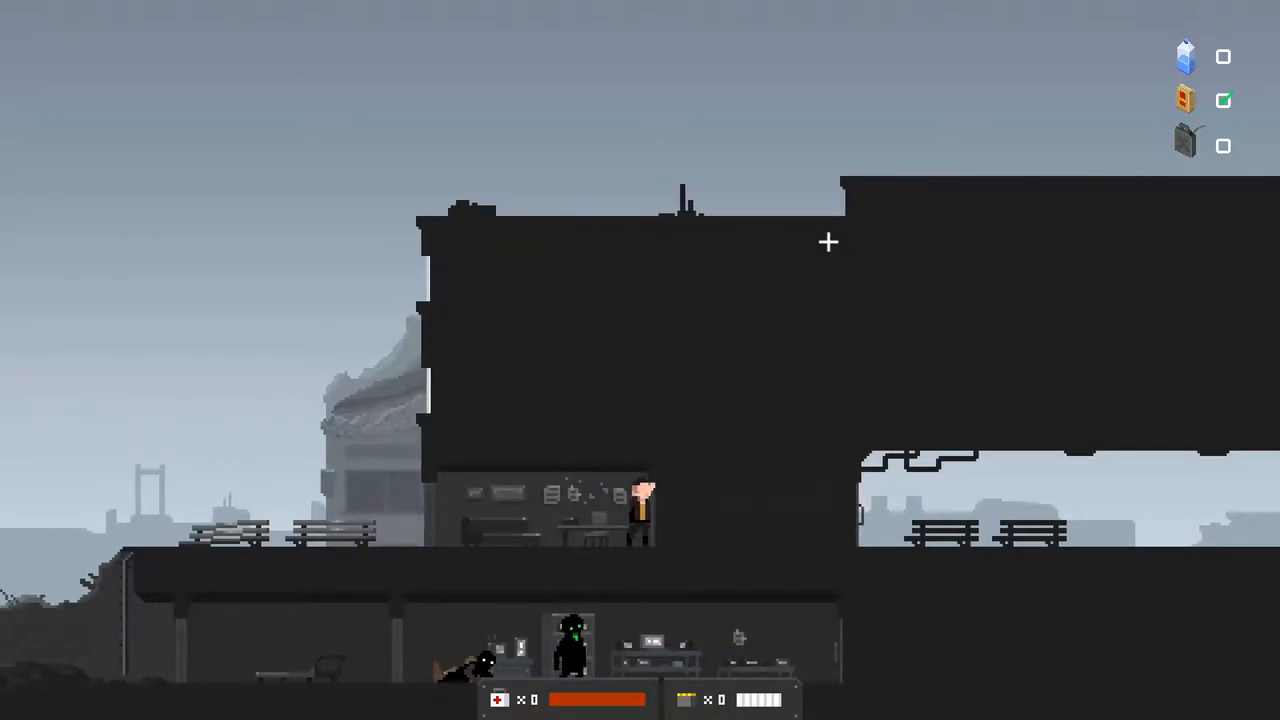
- Climb the ladder, read the second Martis T. note and collect the eight pistol rounds
key(d)
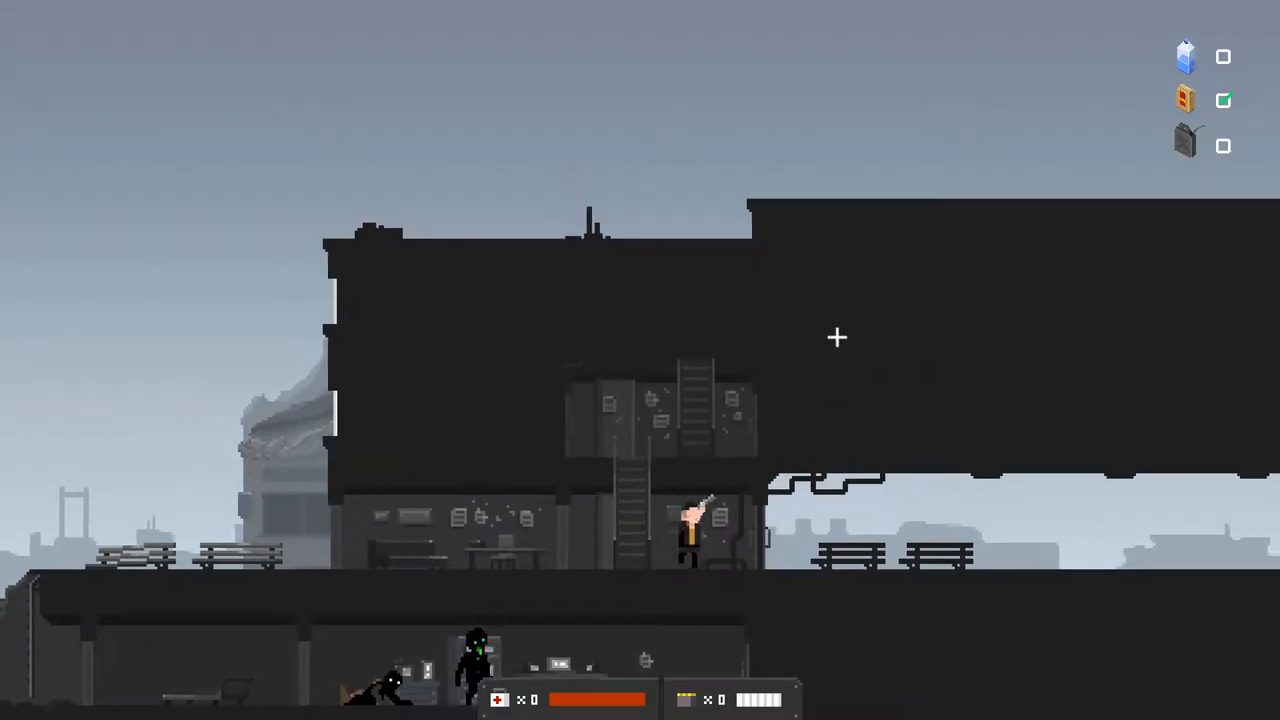
key(w)
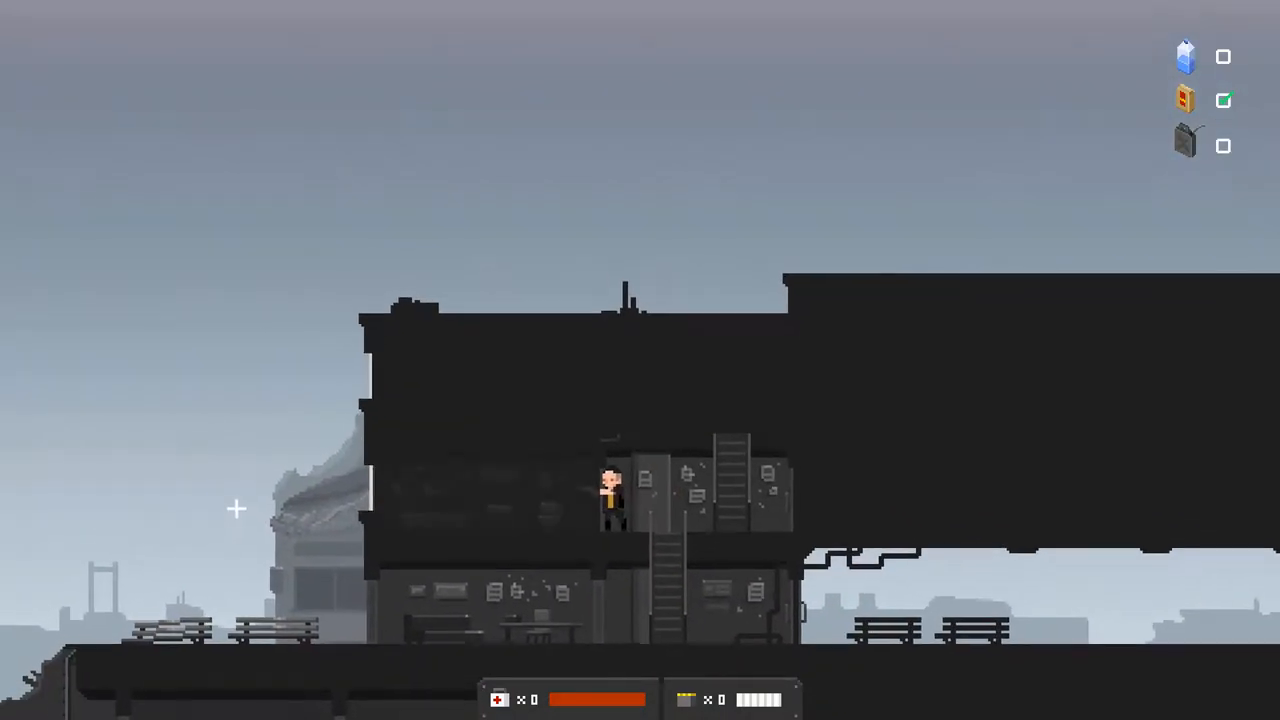
key(e)
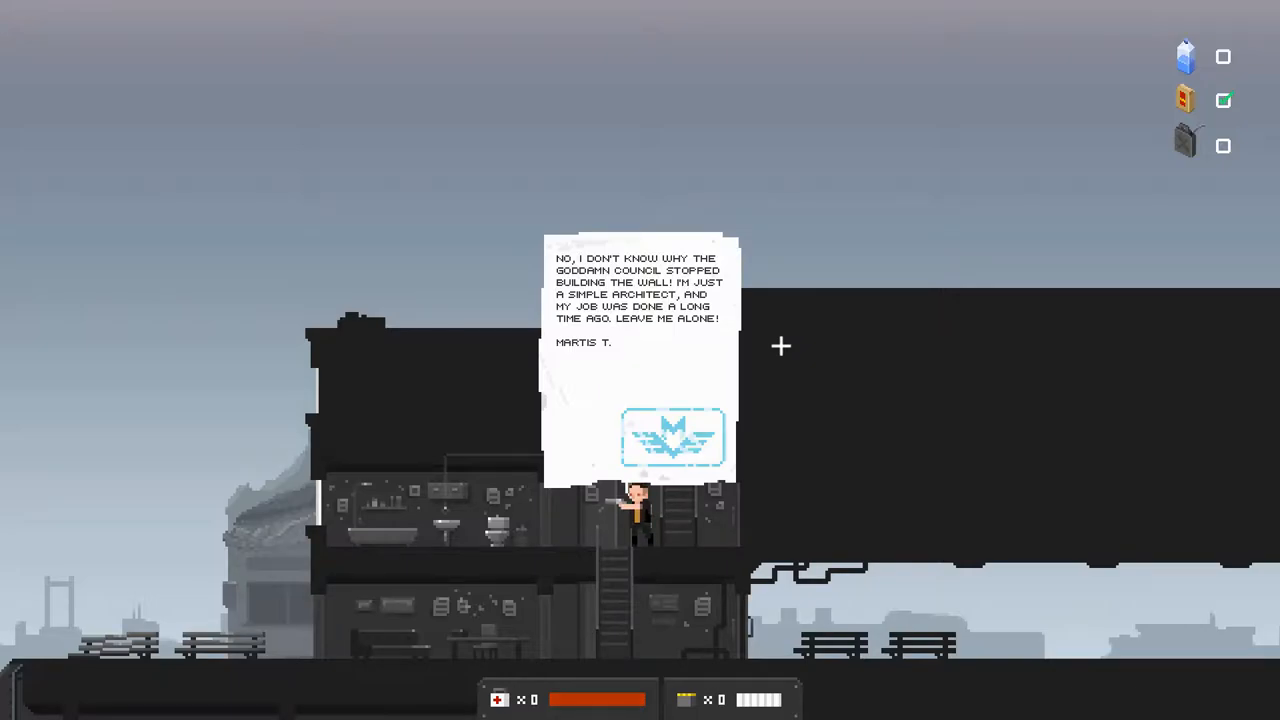
key(a)
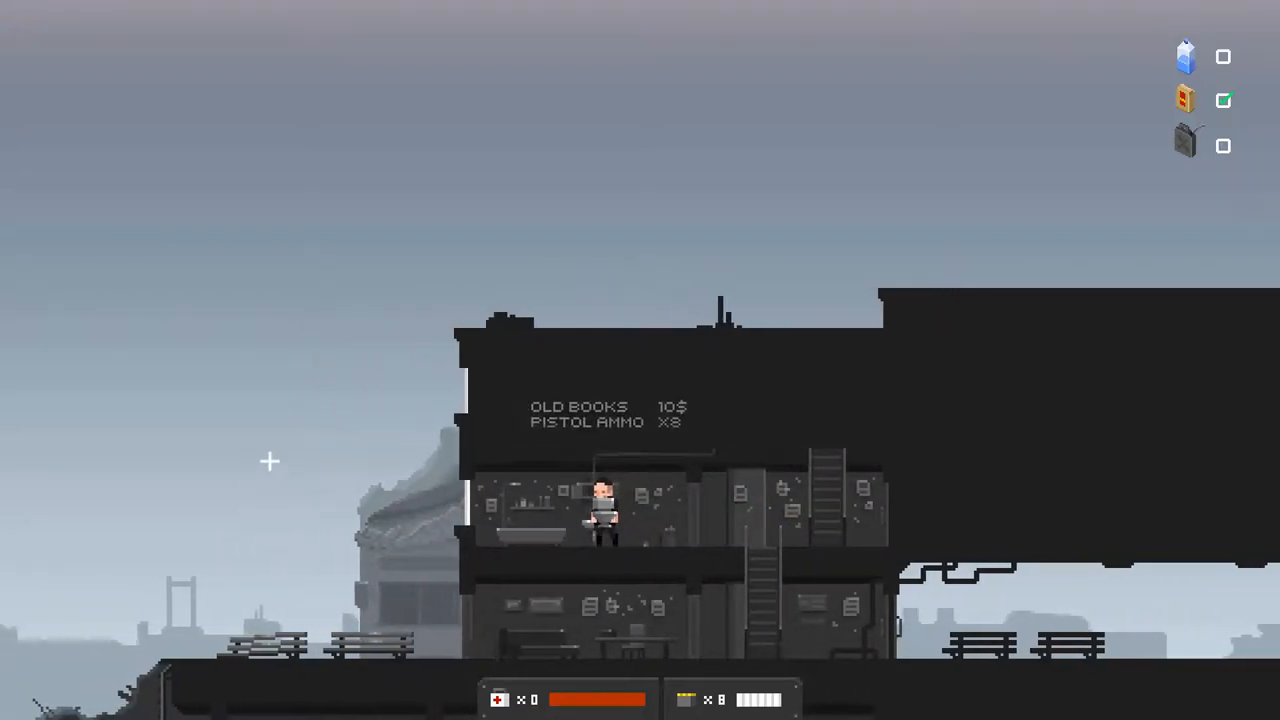
- Search the bathroom for old books, then walk back right to the room's east wall
key(a)
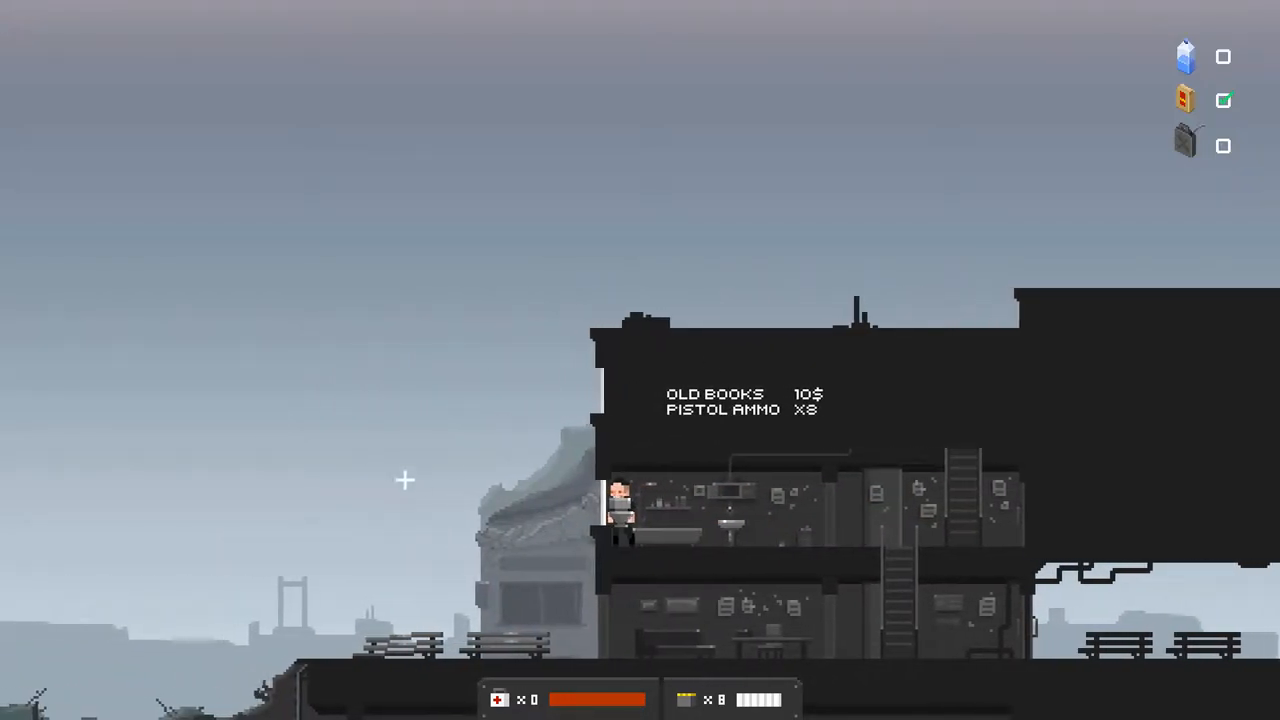
key(d)
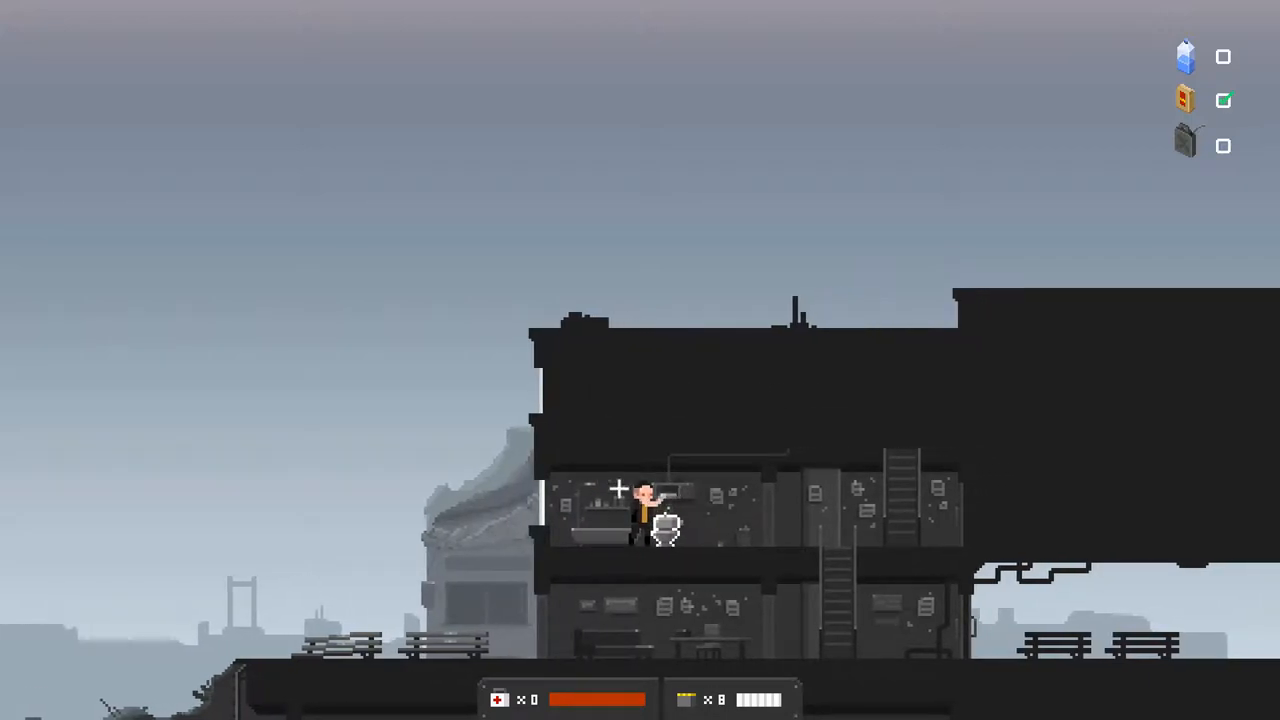
key(a)
key(d)
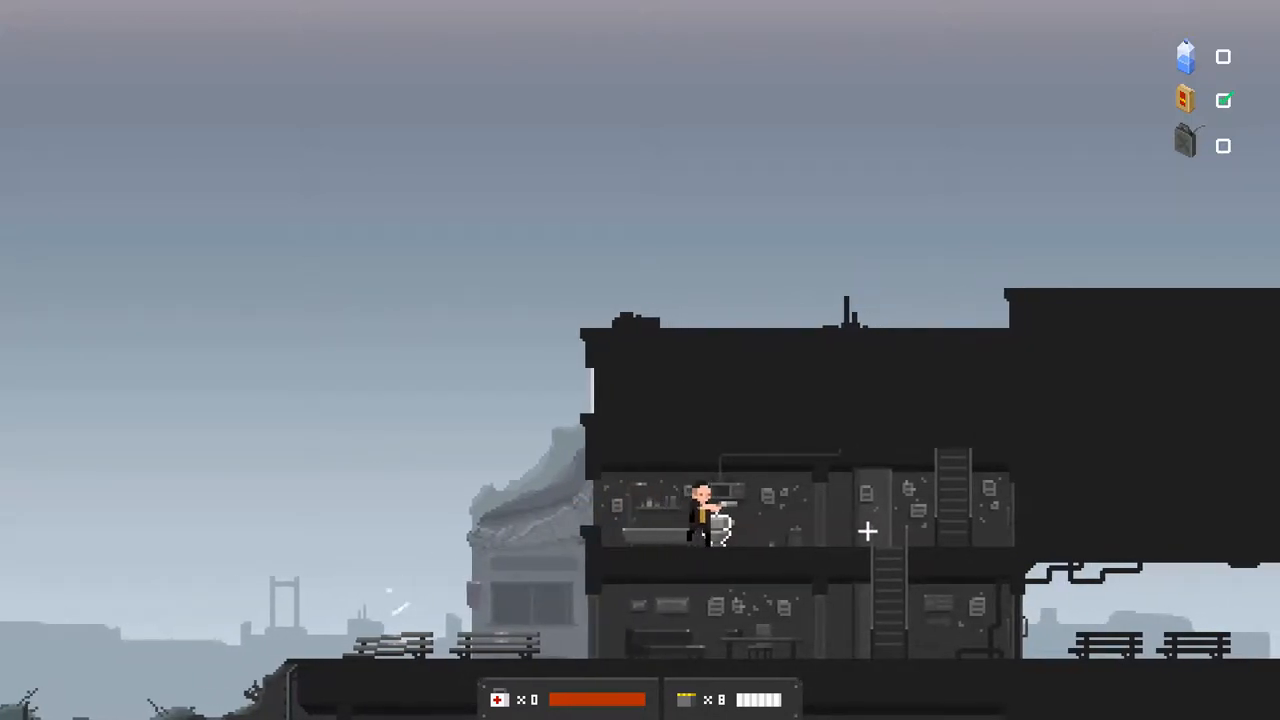
key(d)
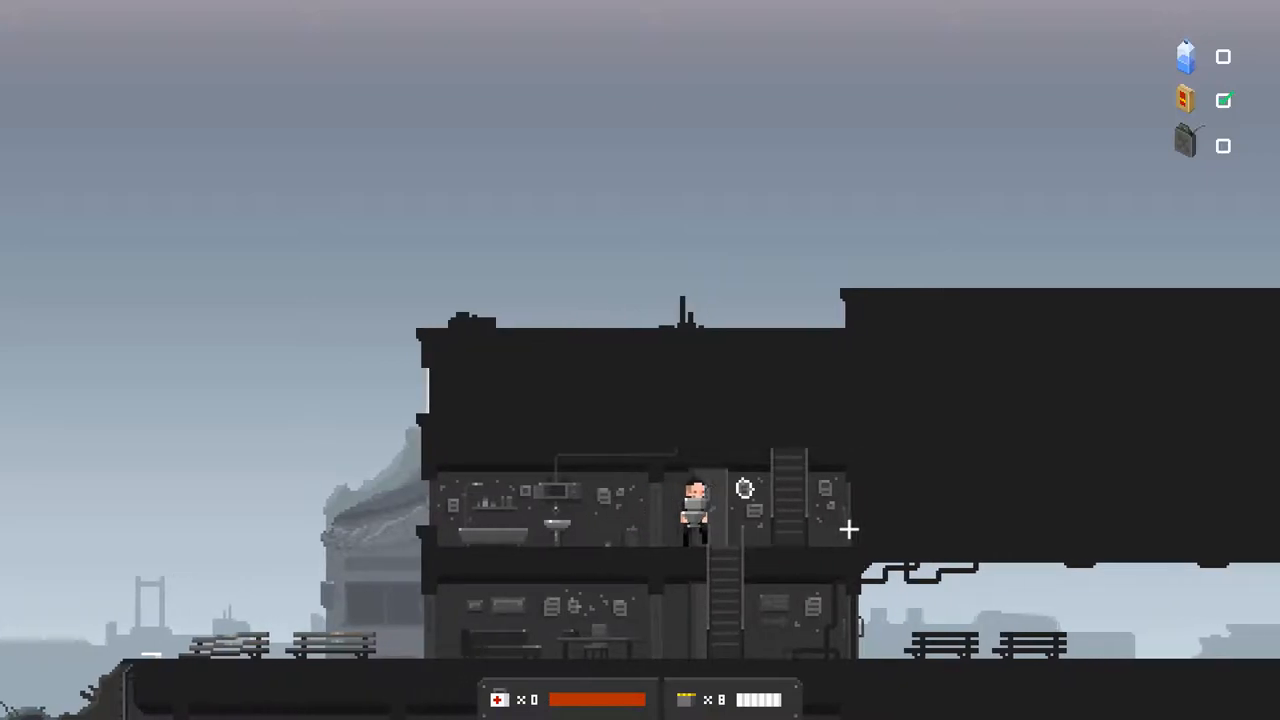
key(d)
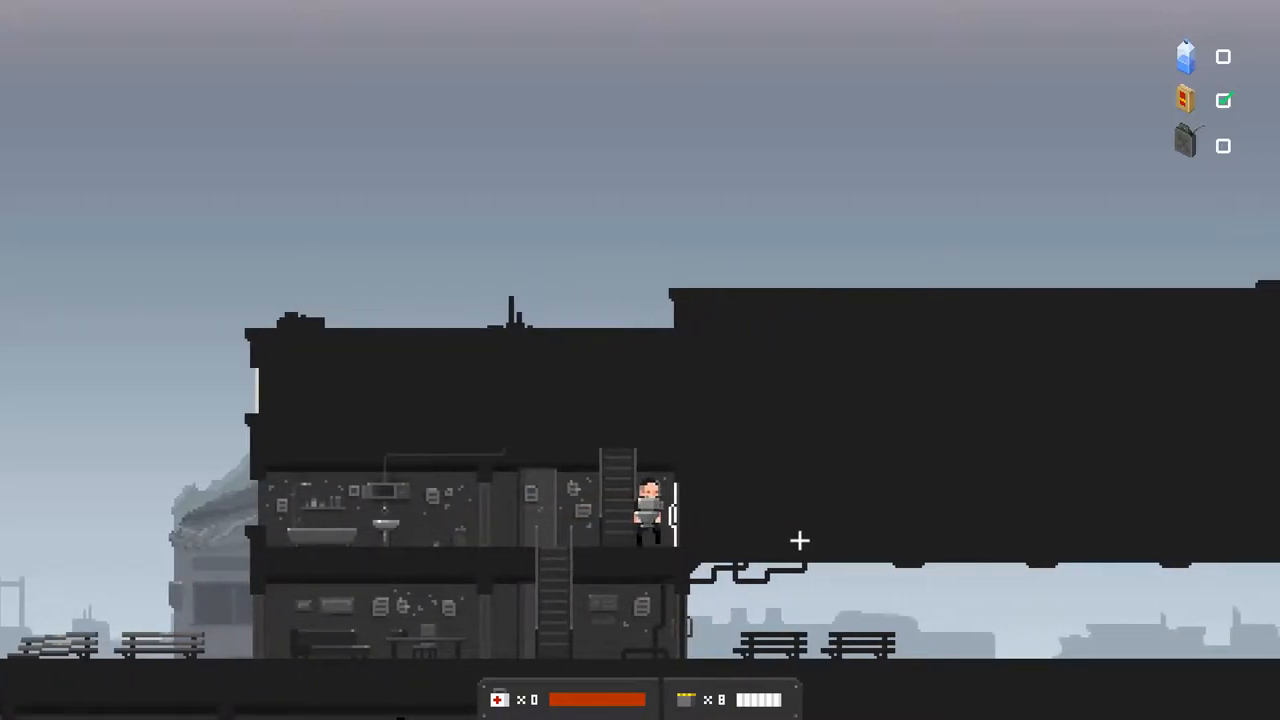
- Explore the wall-map room, reload the pistol and return left to the ladder
key(d)
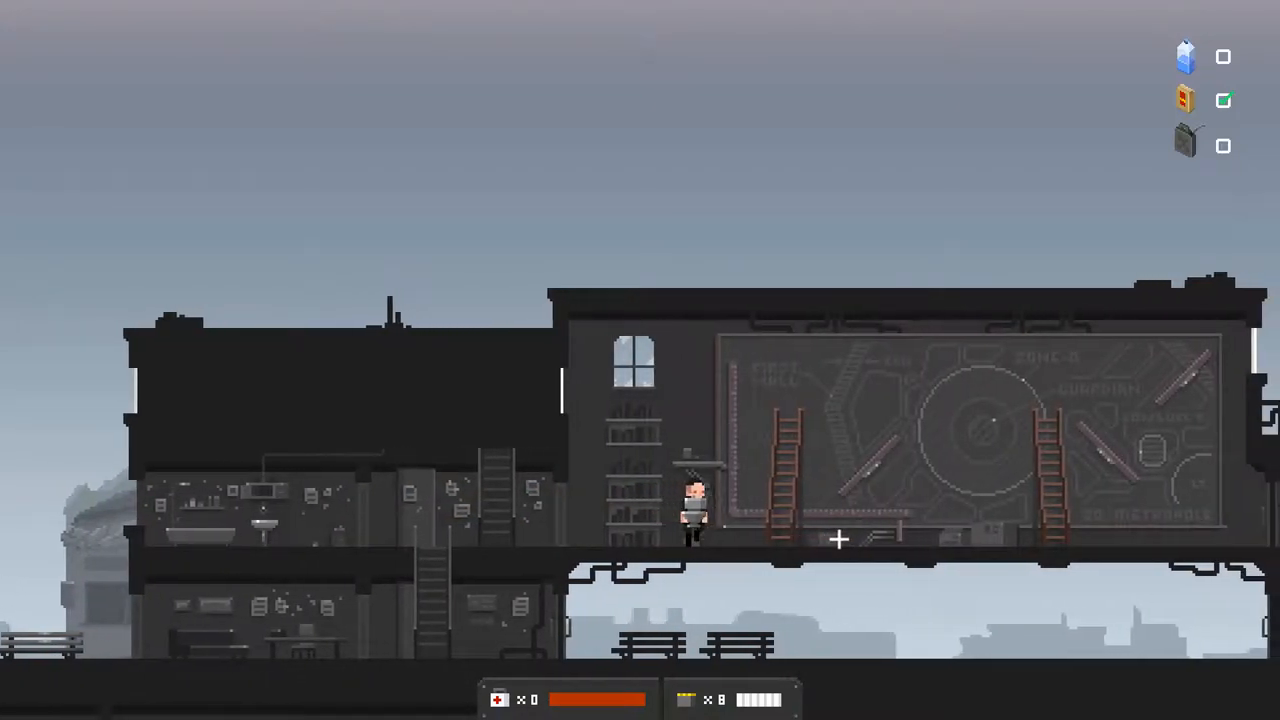
key(d)
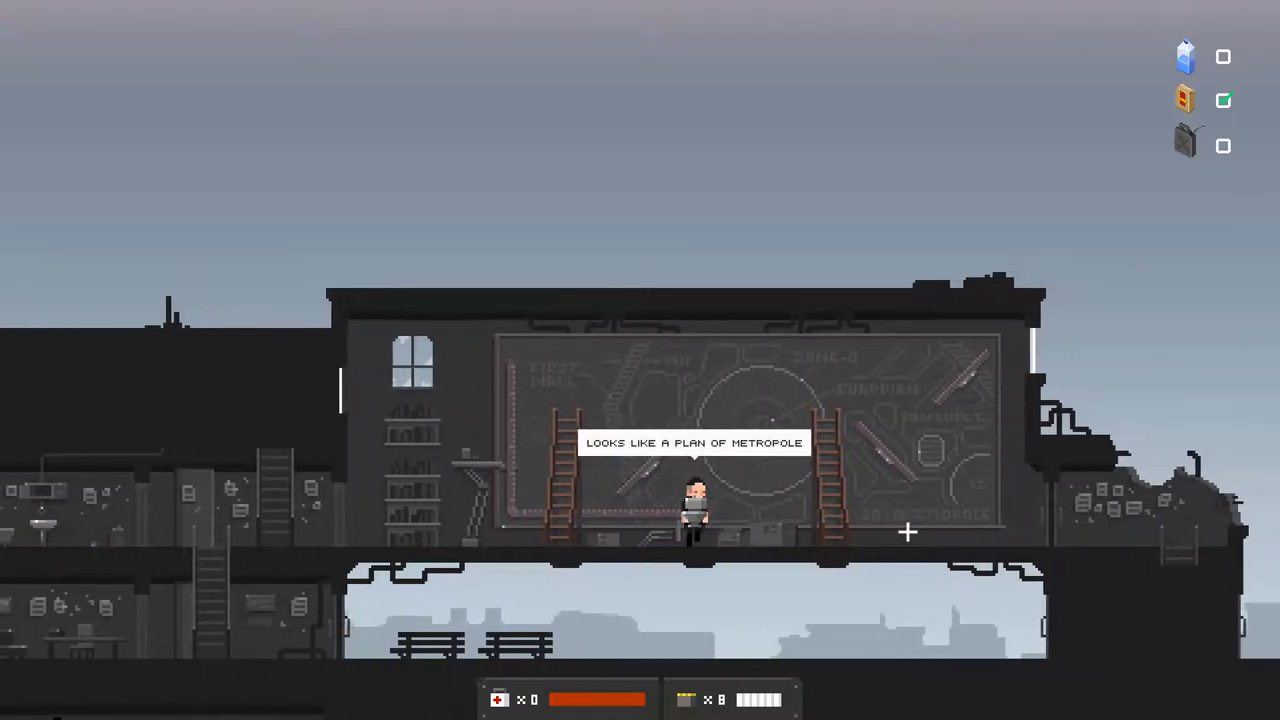
key(d)
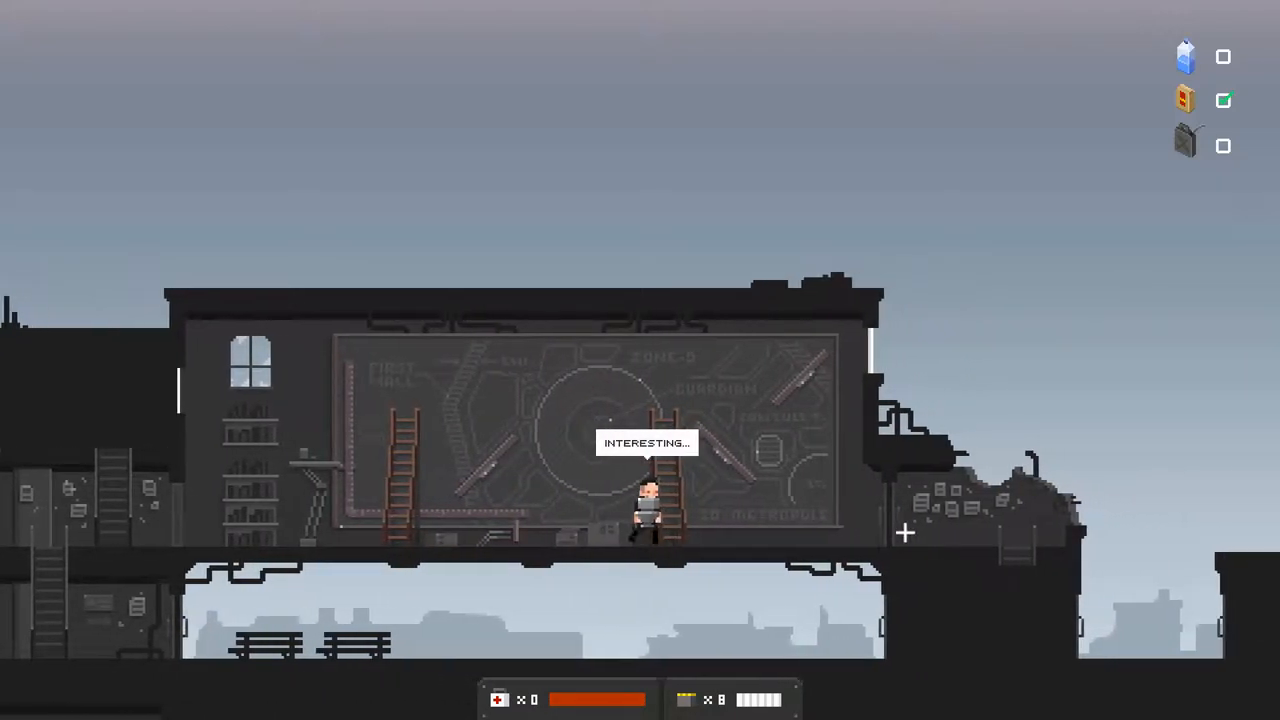
key(a)
key(r)
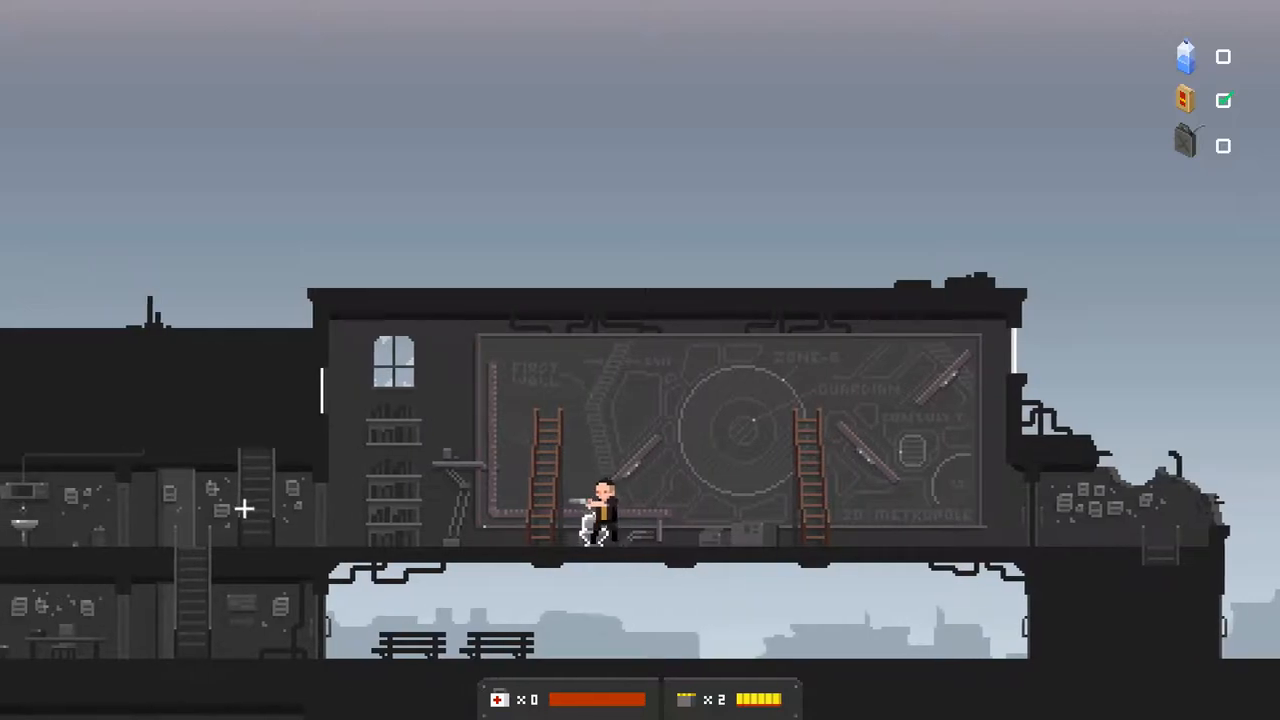
key(a)
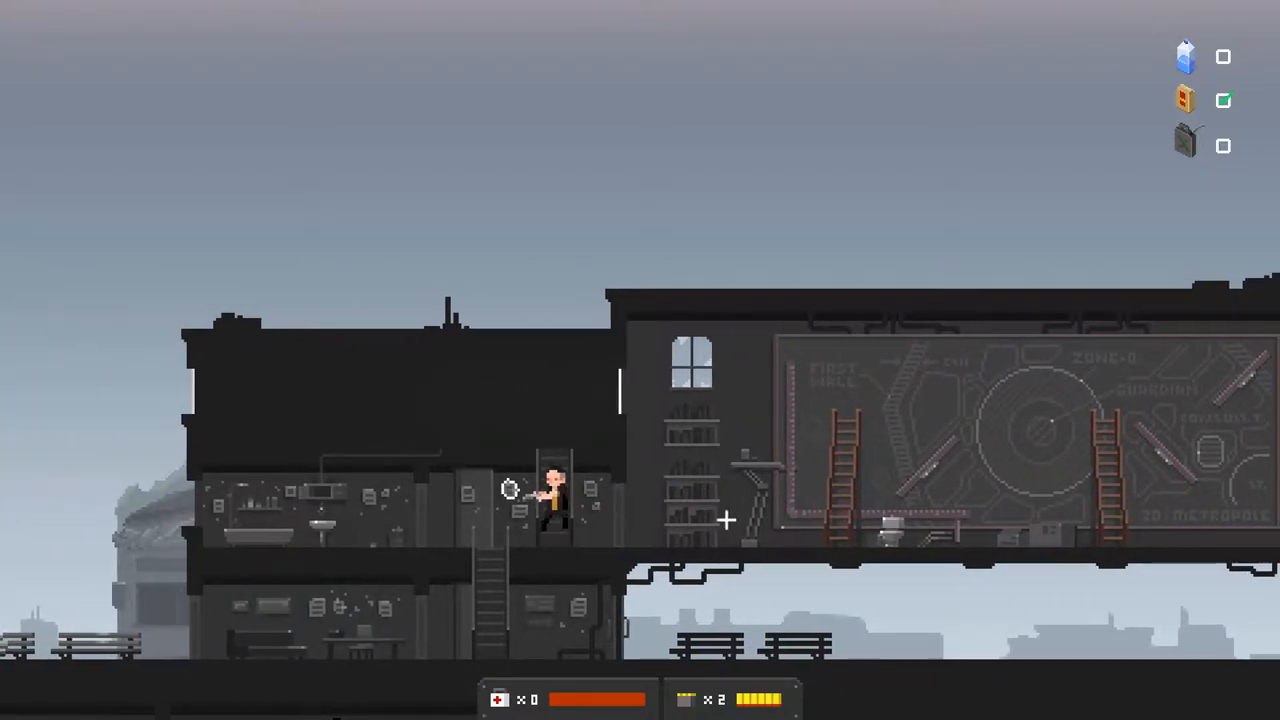
- Climb to the top floor and reach the handwritten note on the left
key(w)
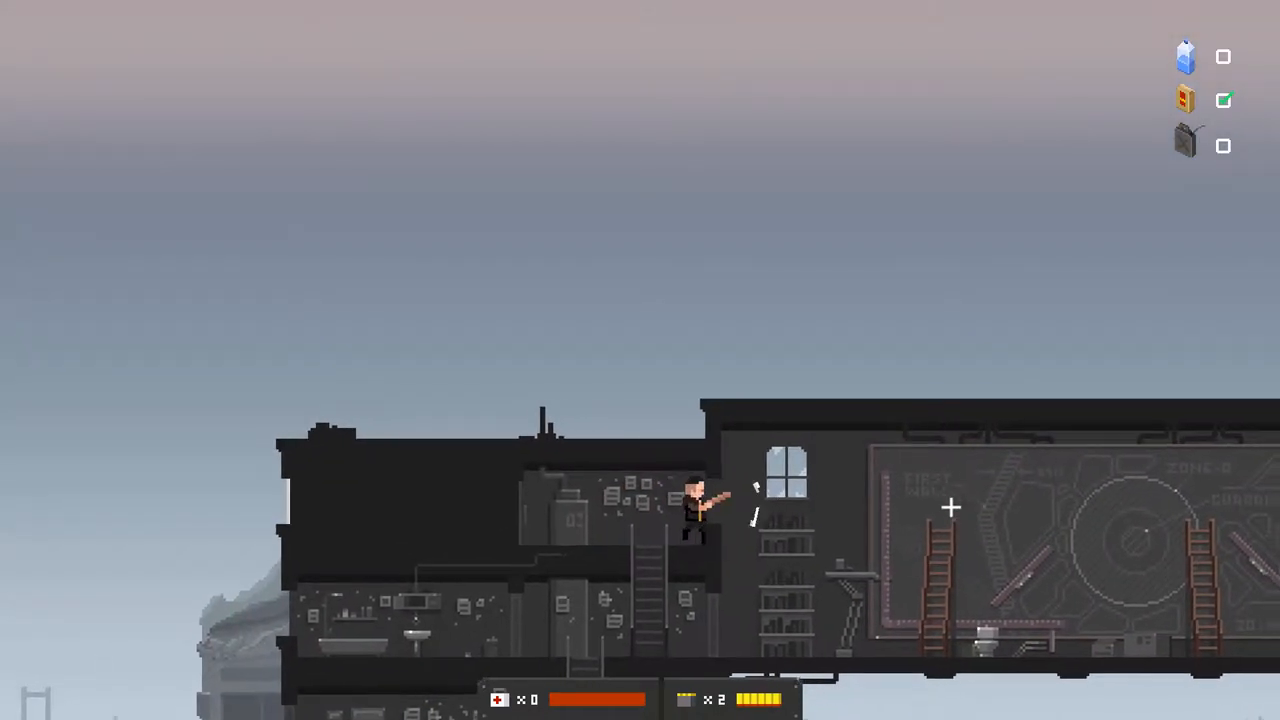
key(a)
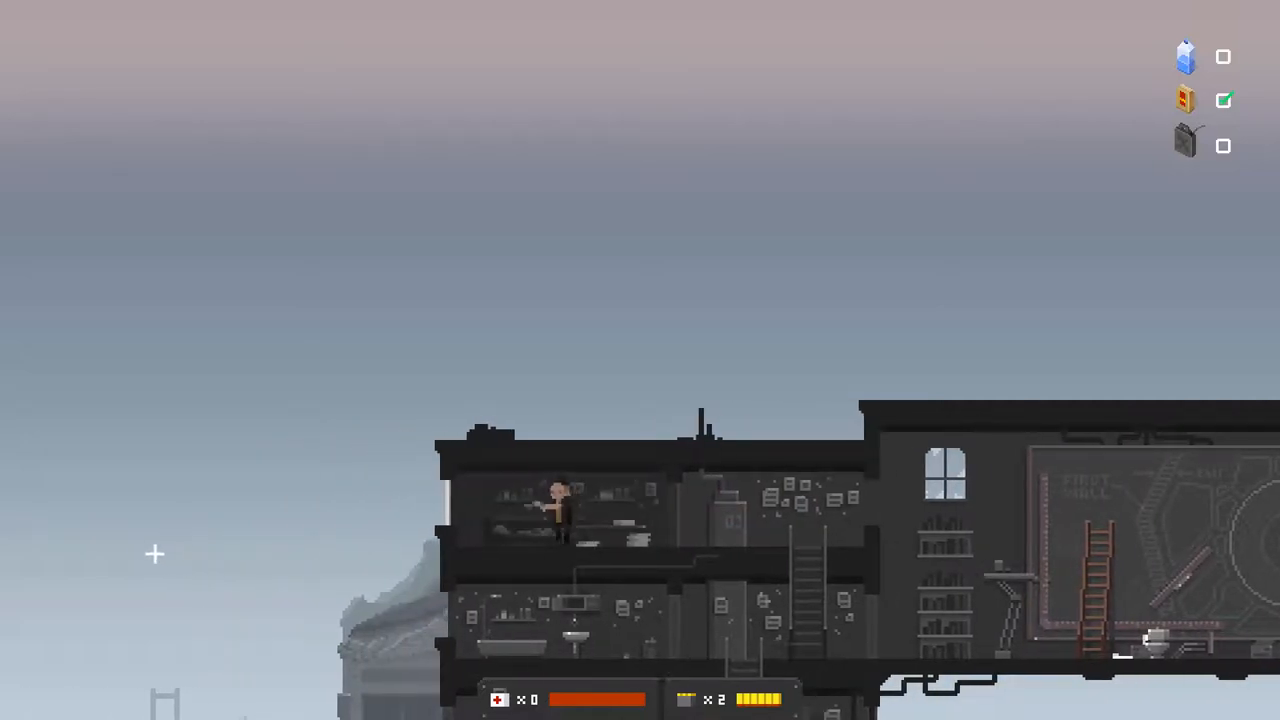
key(a)
- Read the Keskus-Mail contract note, then climb back down to the lower floor
key(e)
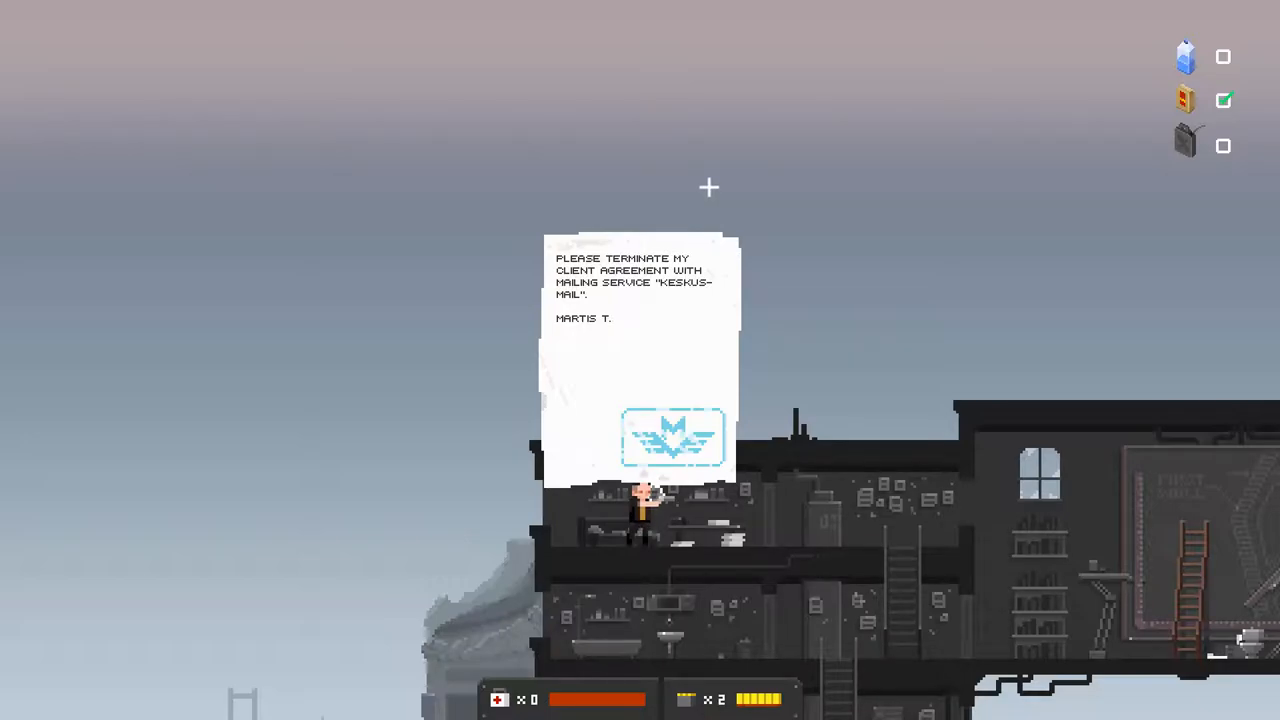
key(e)
key(d)
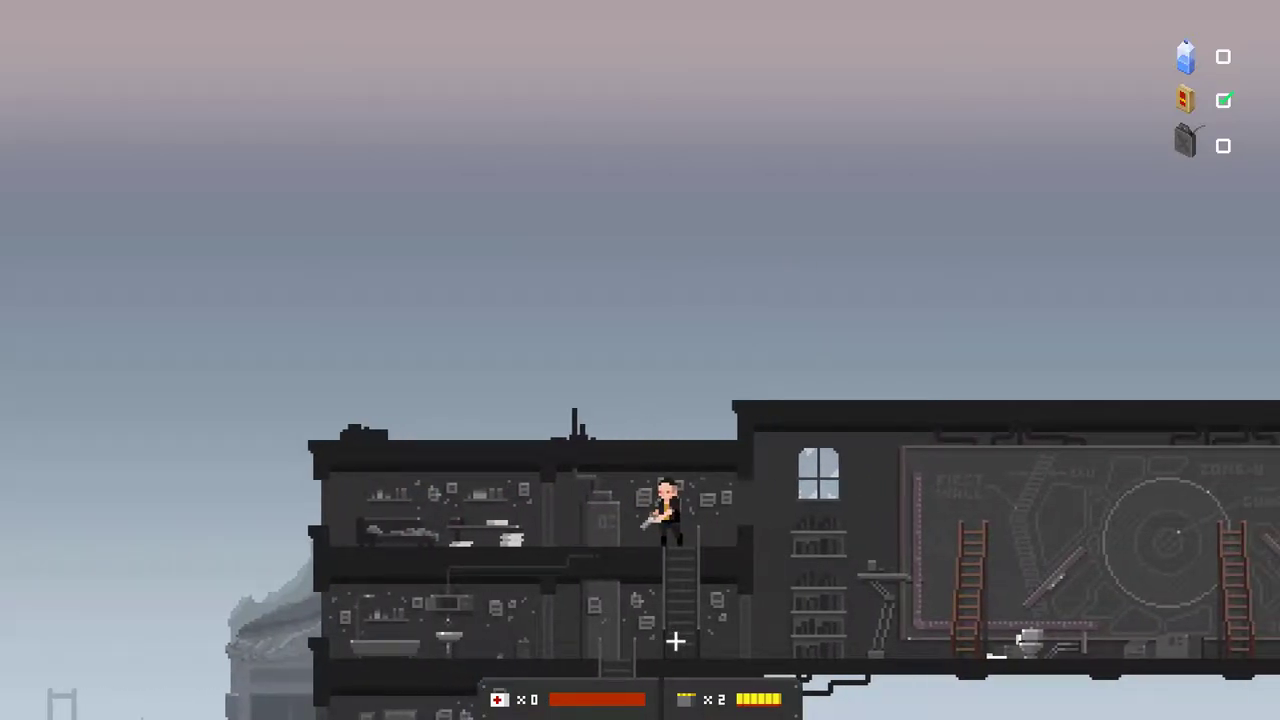
key(s)
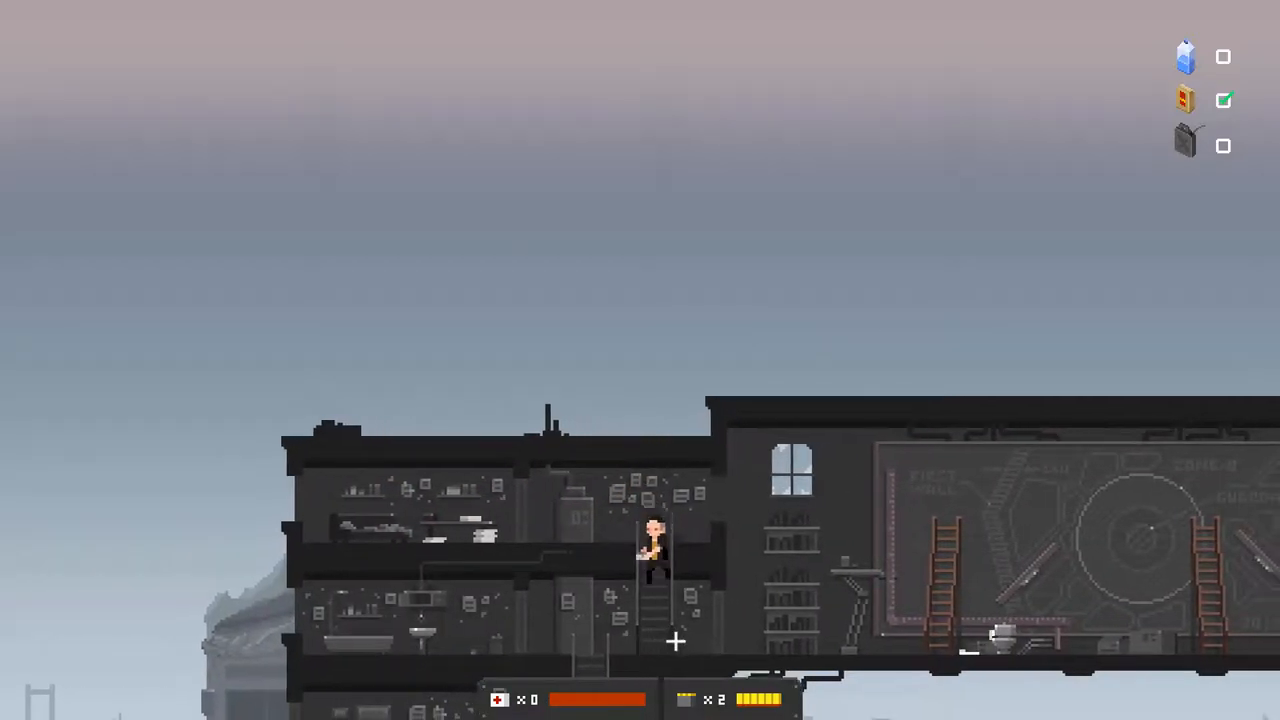
key(d)
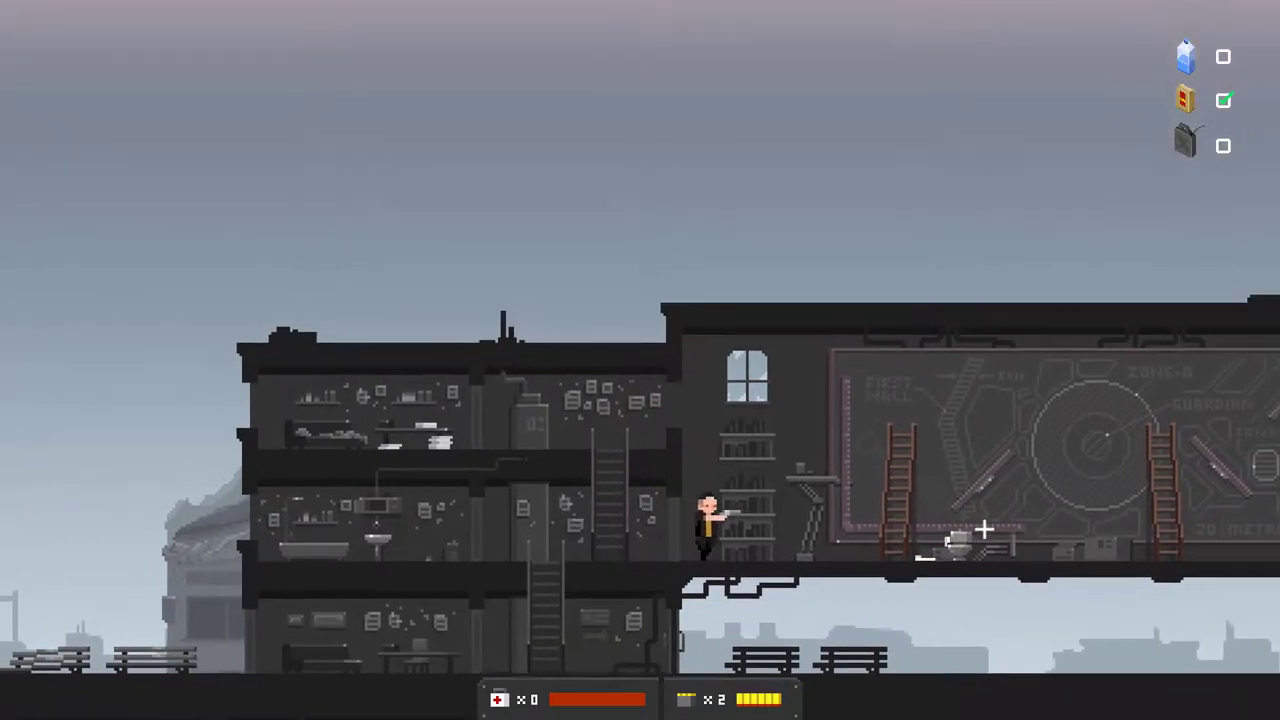
- Cross the house, reloading the pistol, drop to ground level and reach the garage
key(d)
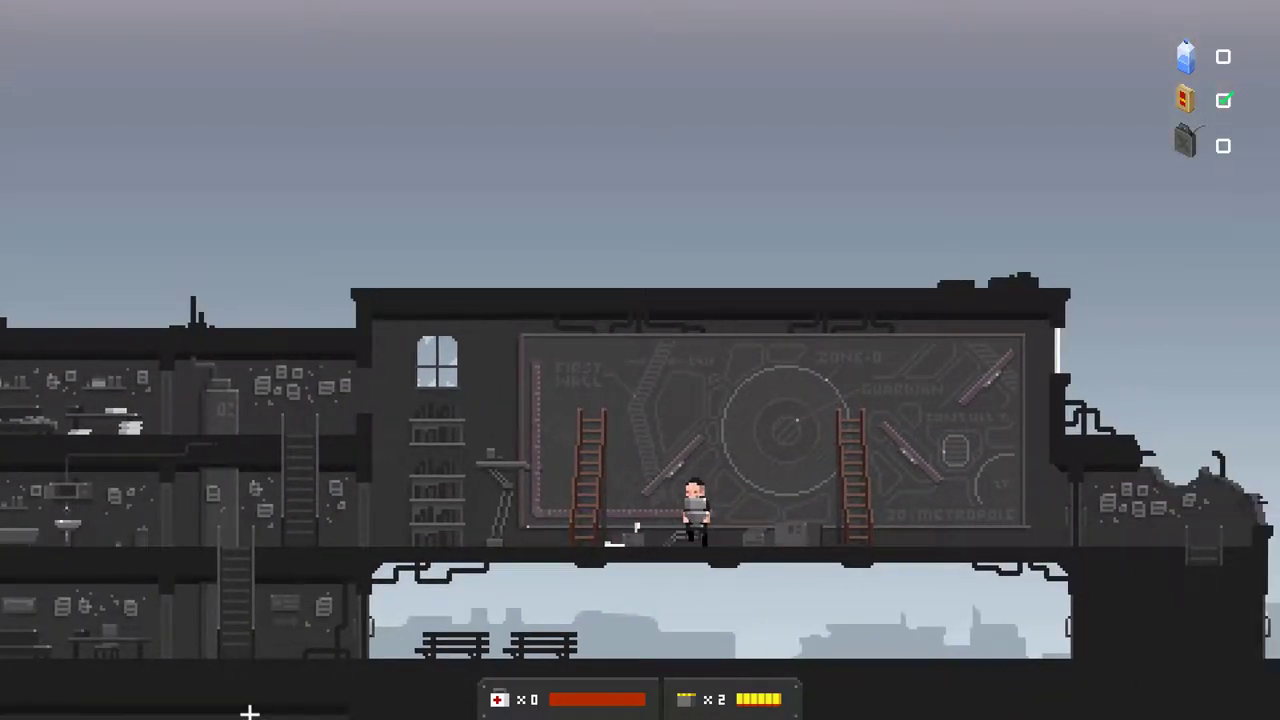
key(d)
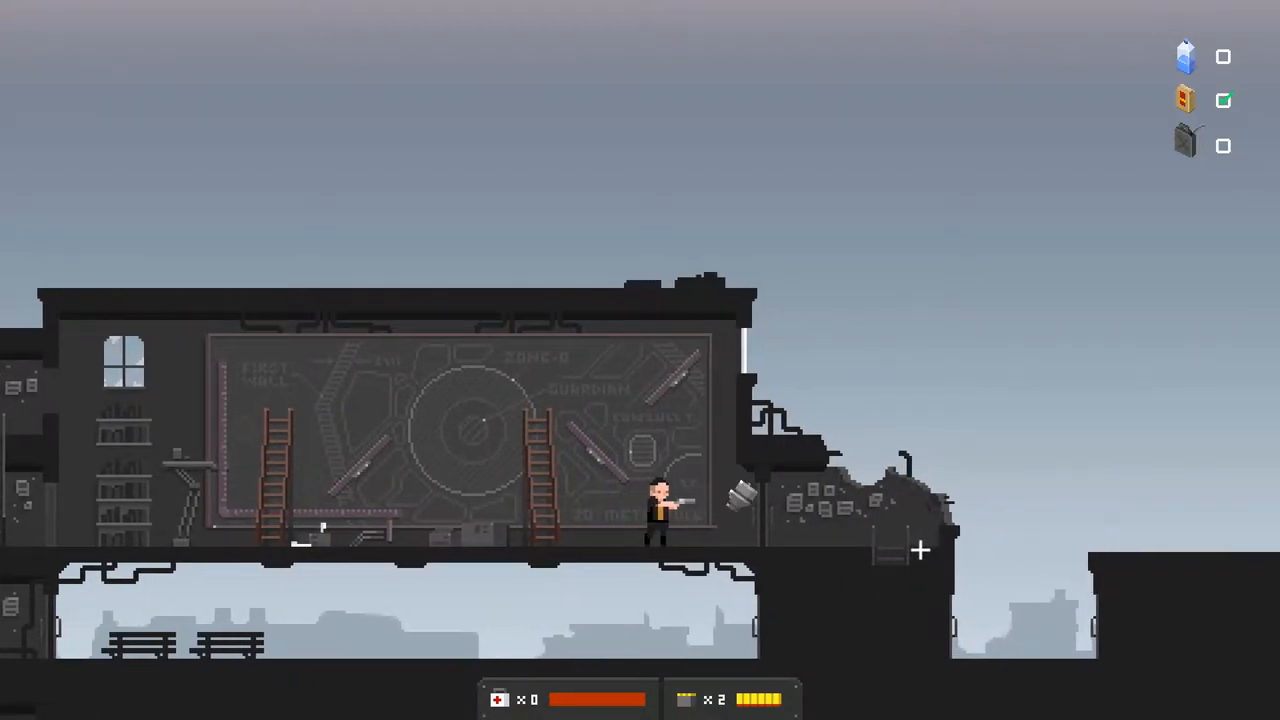
key(a)
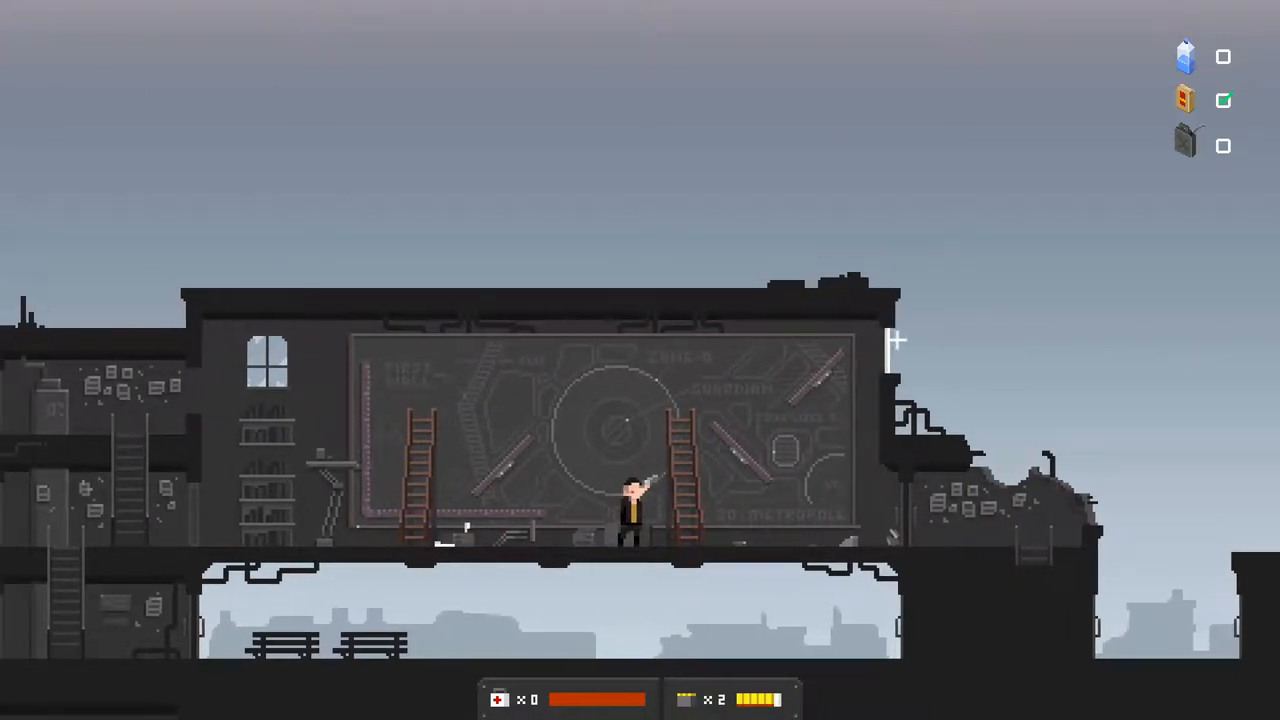
key(d)
key(r)
key(d)
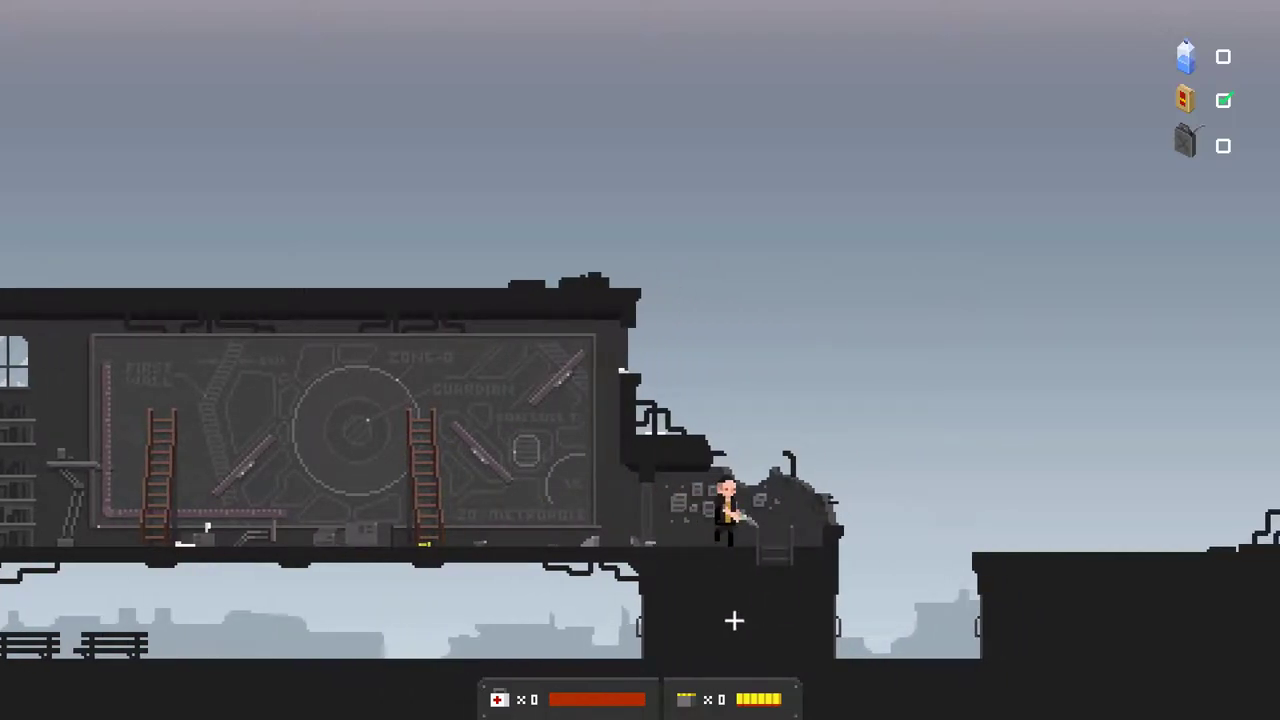
key(s)
key(a)
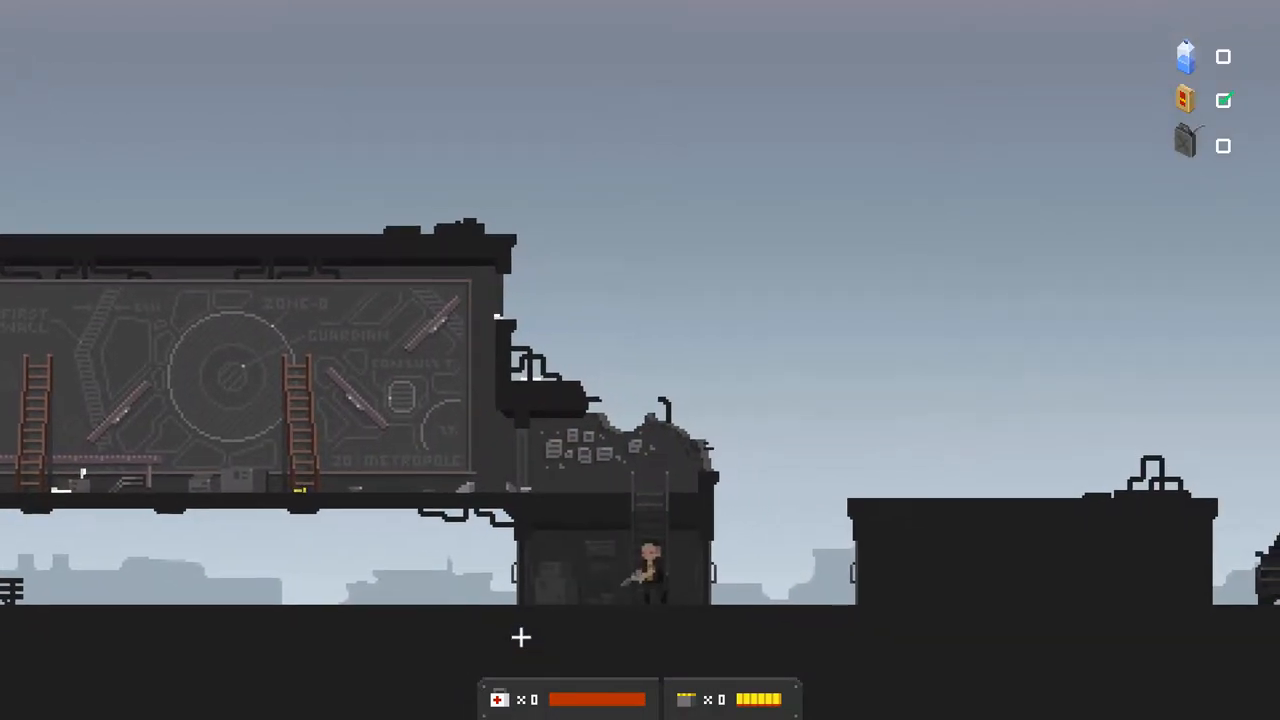
key(d)
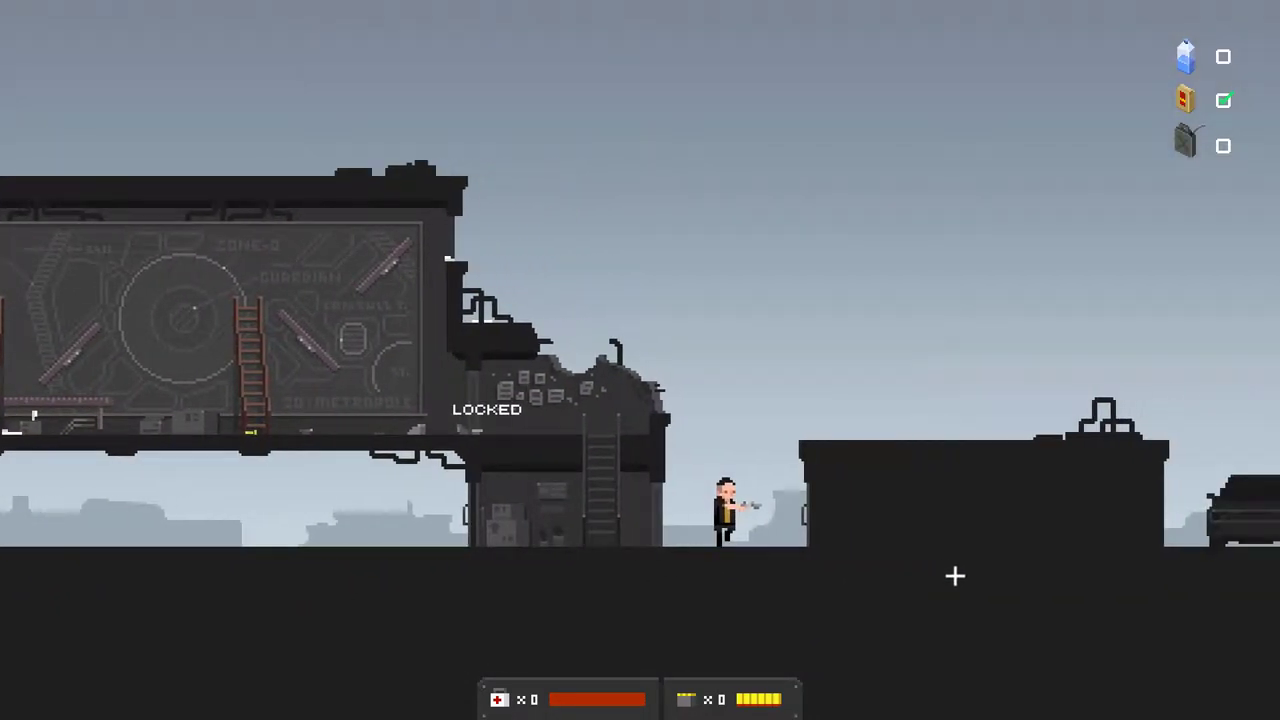
key(d)
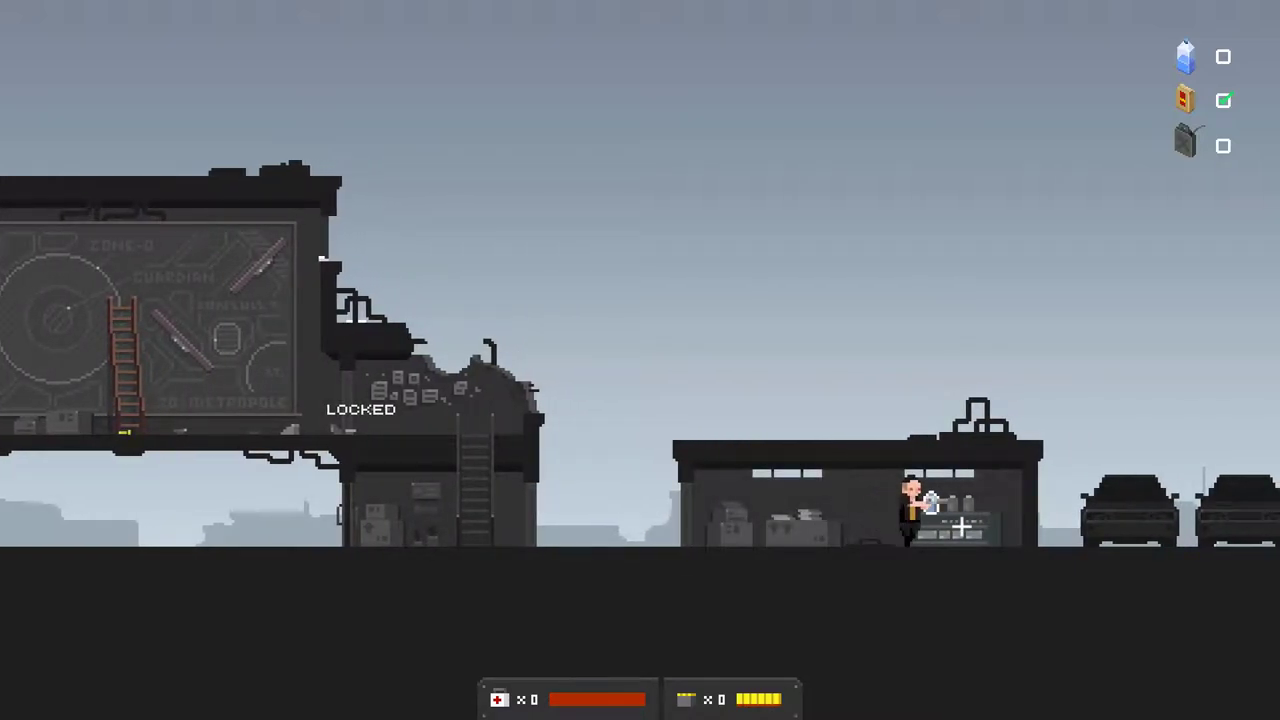
- Collect the water supply, drop down the shaft and shoot the shadow figure underground
key(e)
key(a)
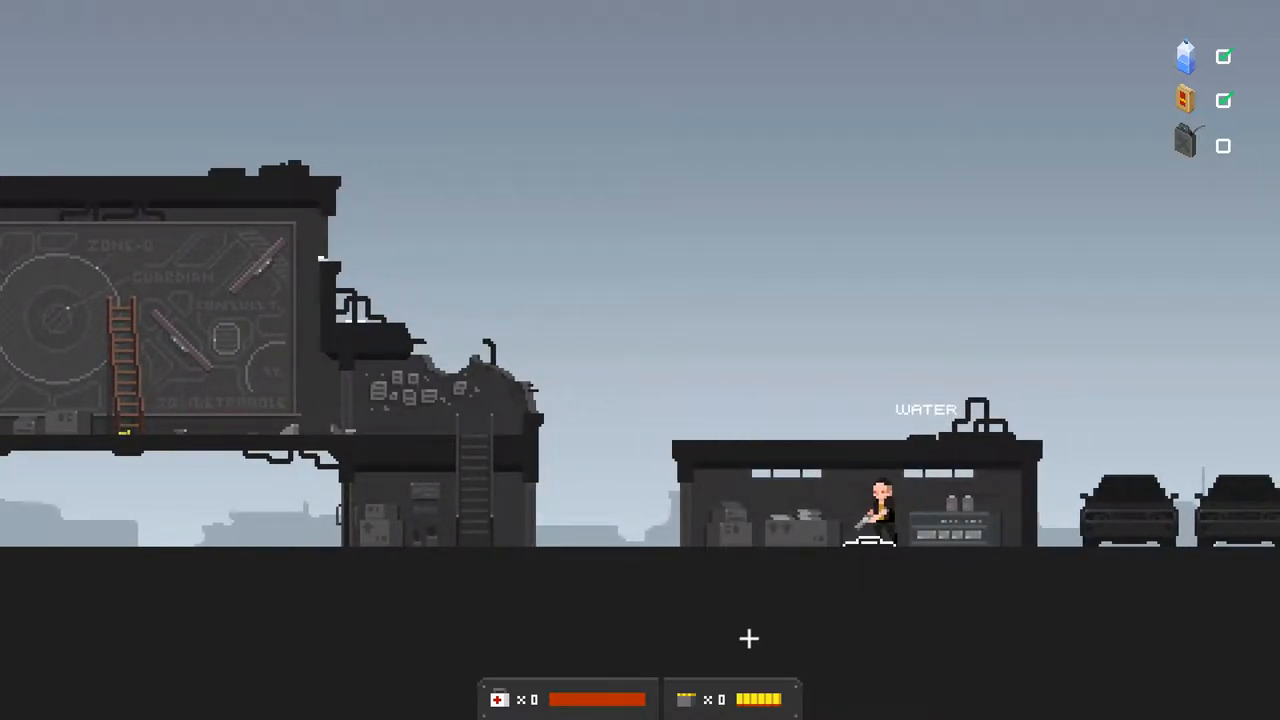
key(s)
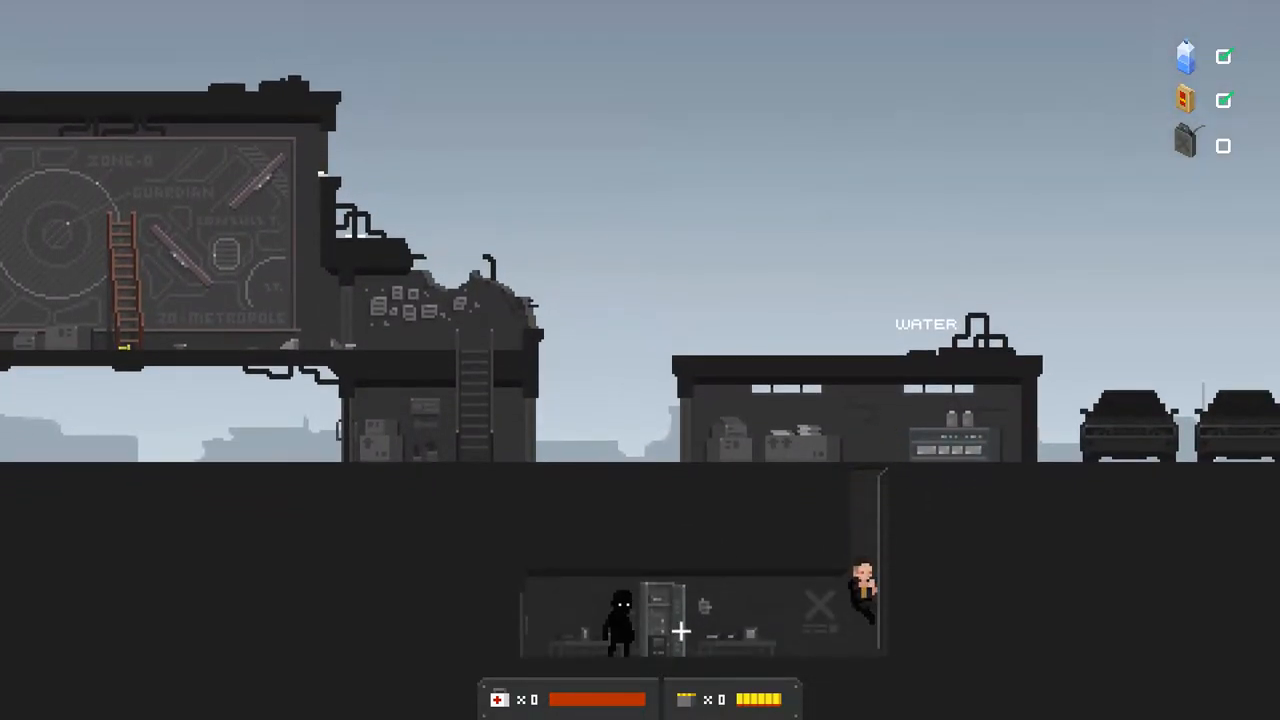
key(a)
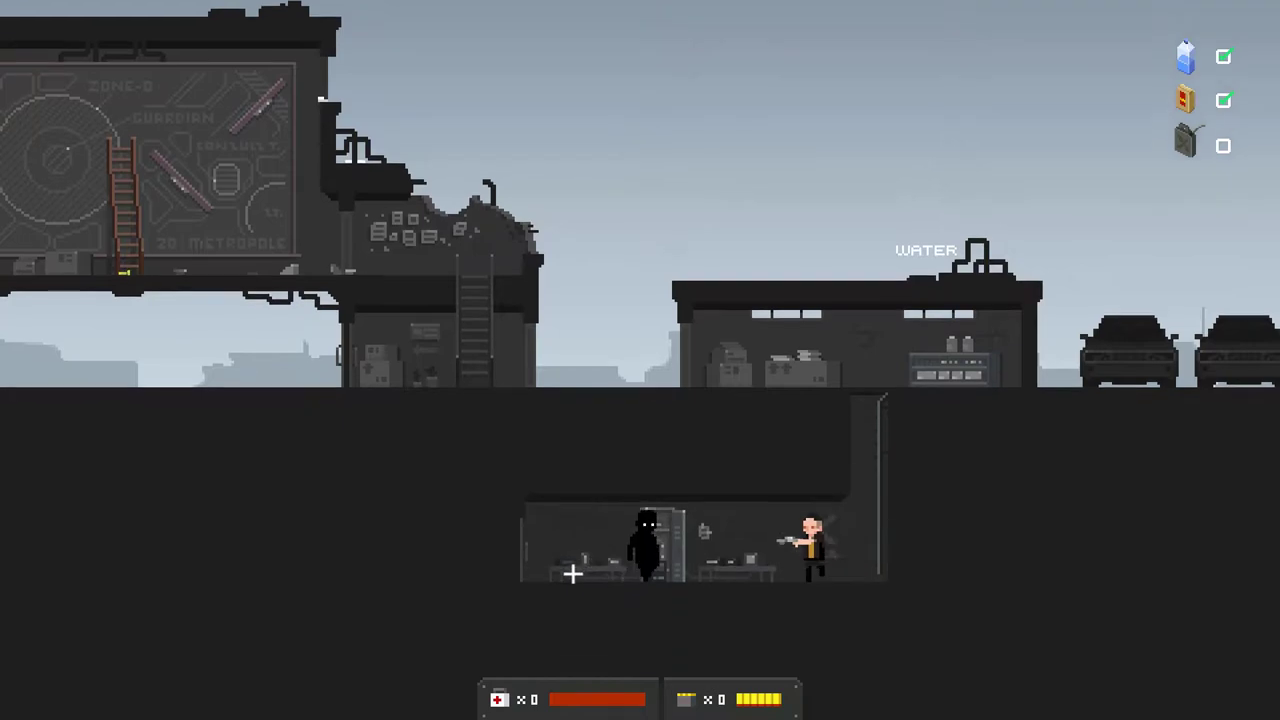
key(d)
click(804, 512)
key(a)
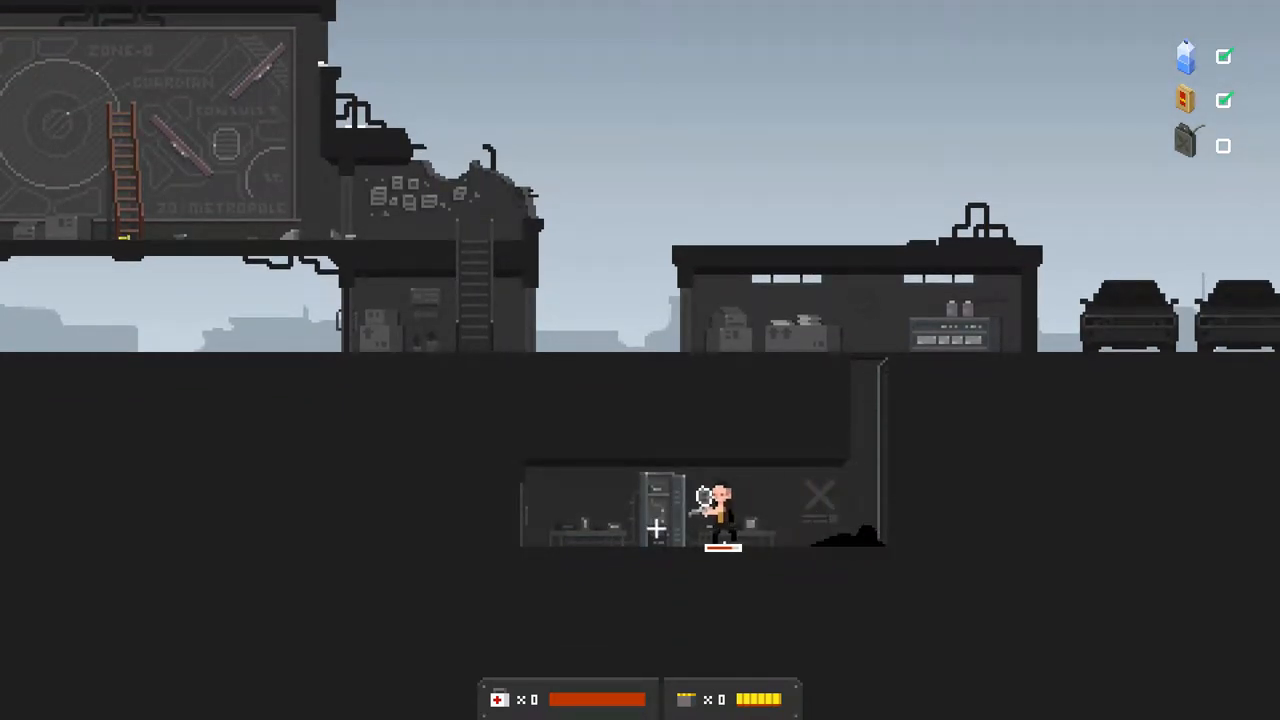
- Read and close the dampening-device note addressed to Martis
key(d)
key(e)
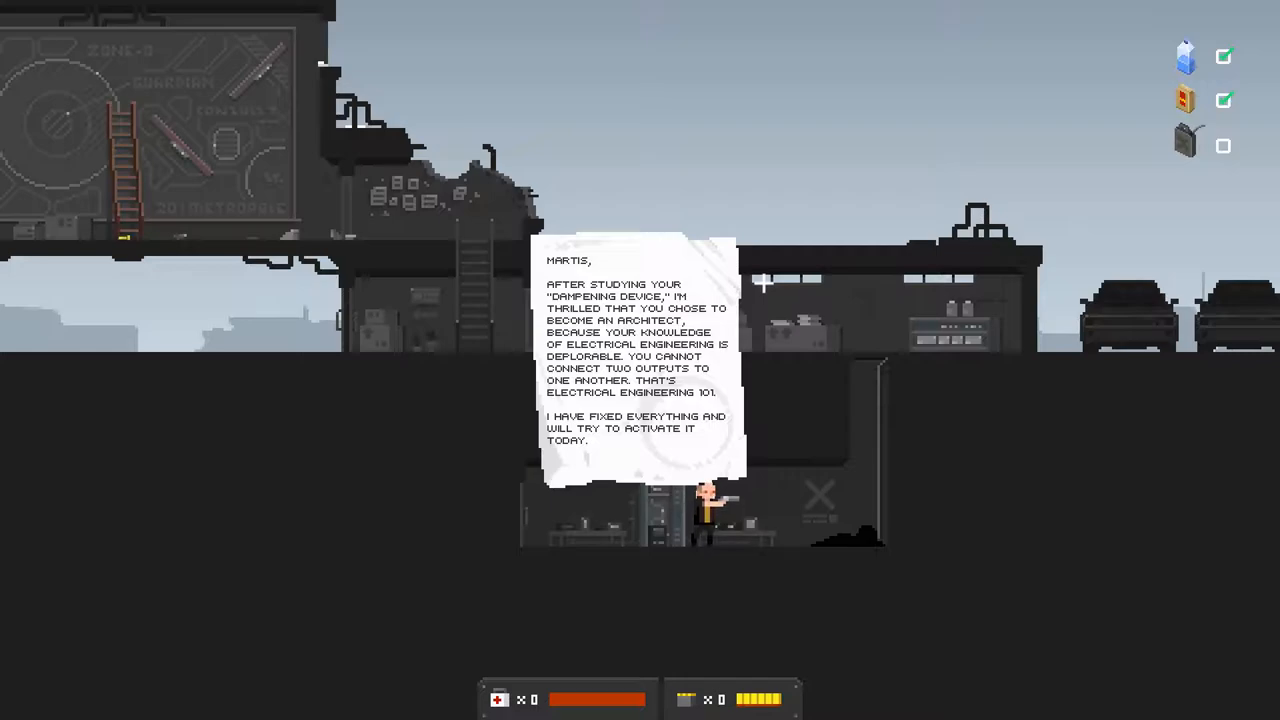
key(e)
- Go down the stairway and talk through the two survivors' dialogue about the railway
key(a)
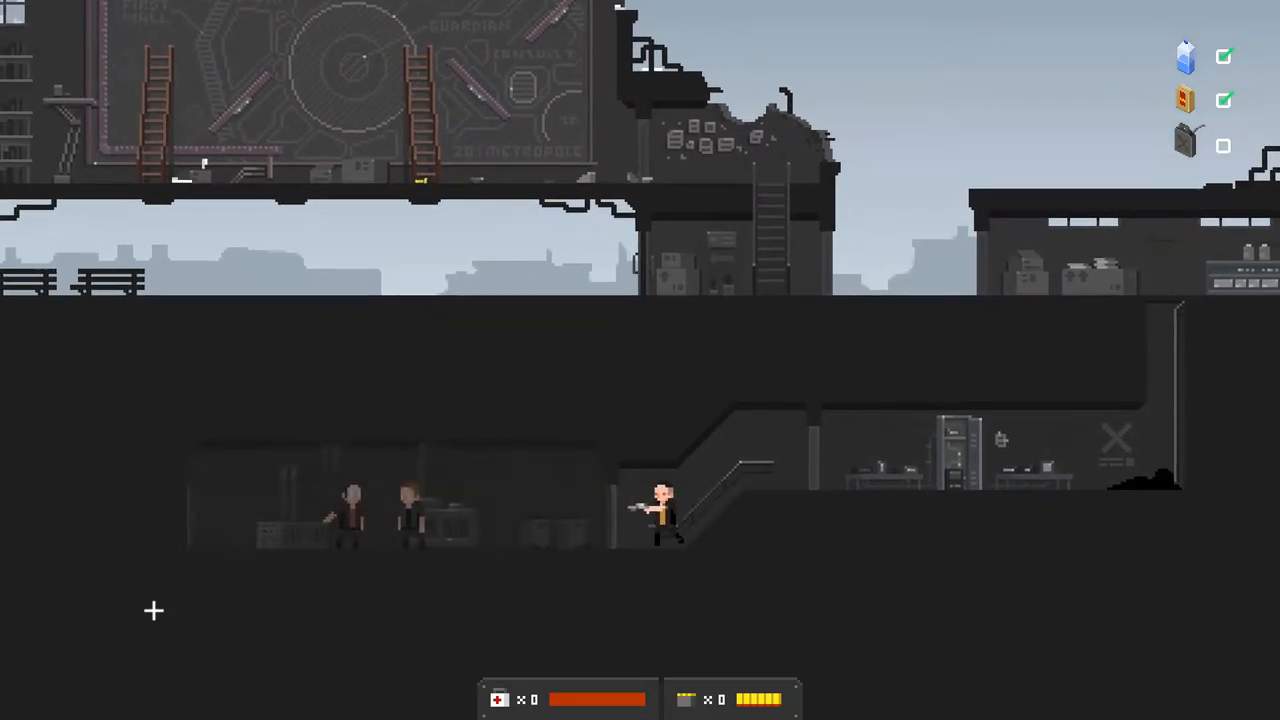
key(d)
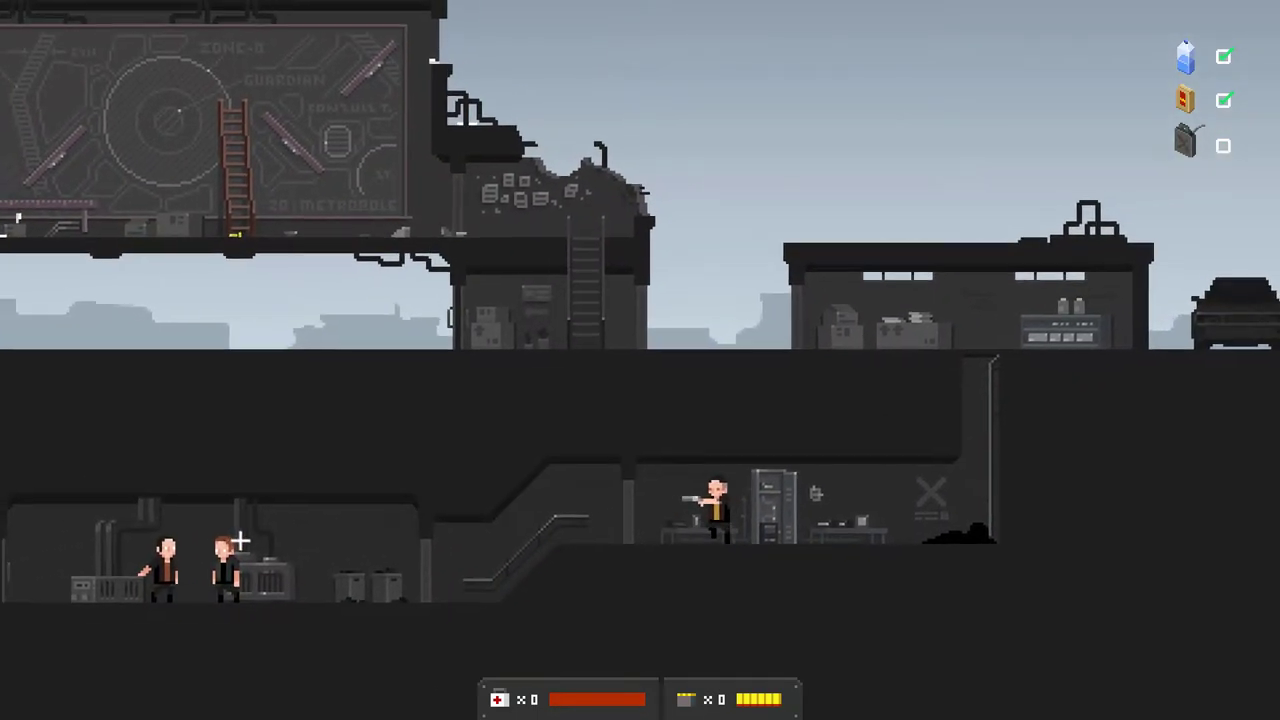
key(a)
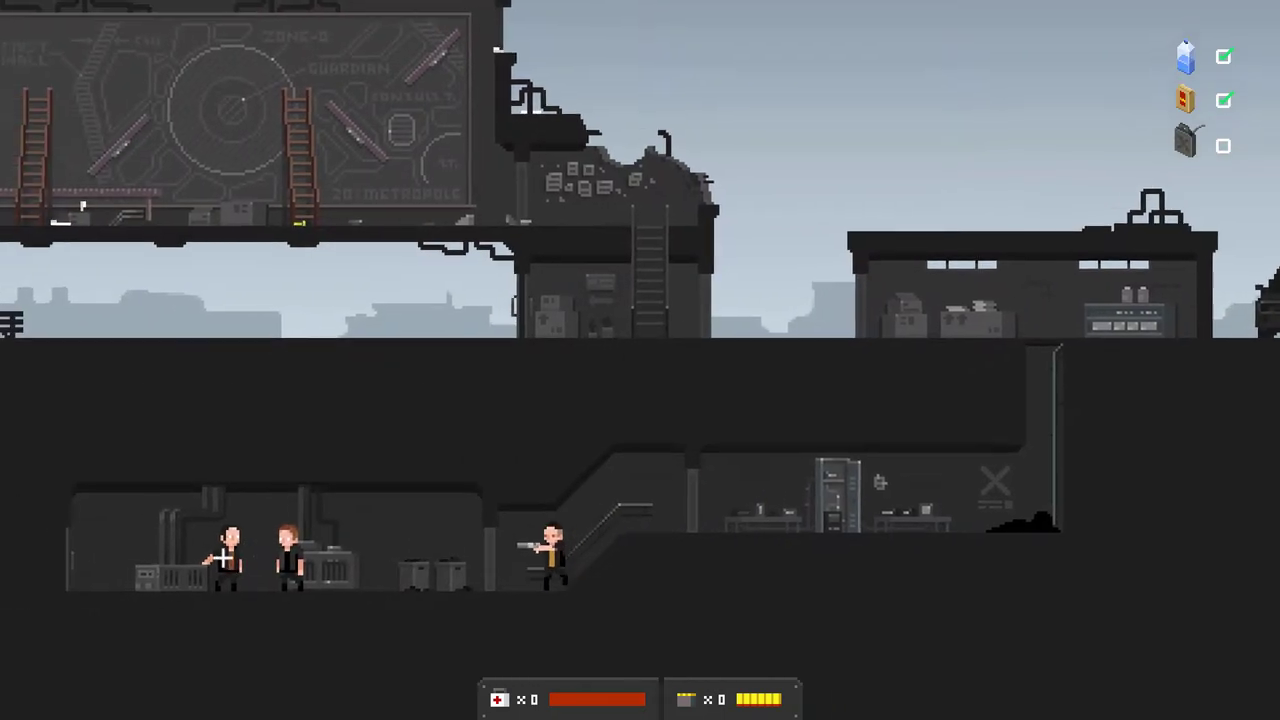
key(a)
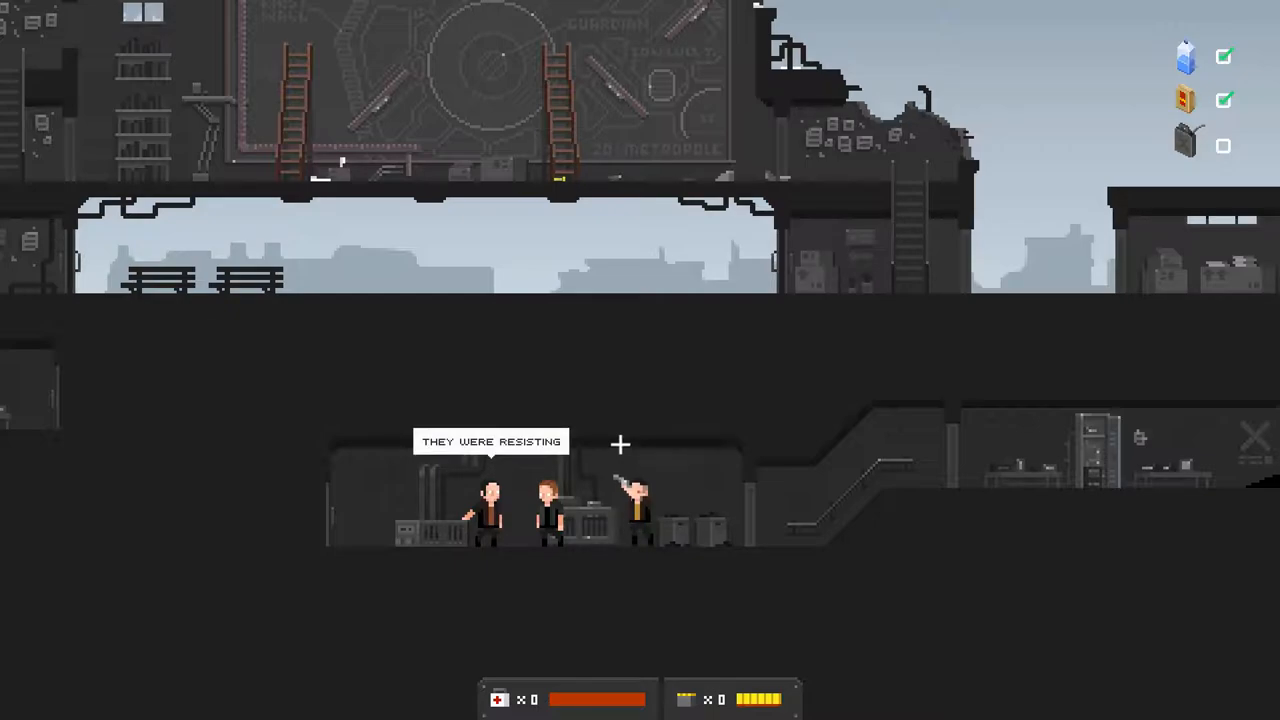
key(a)
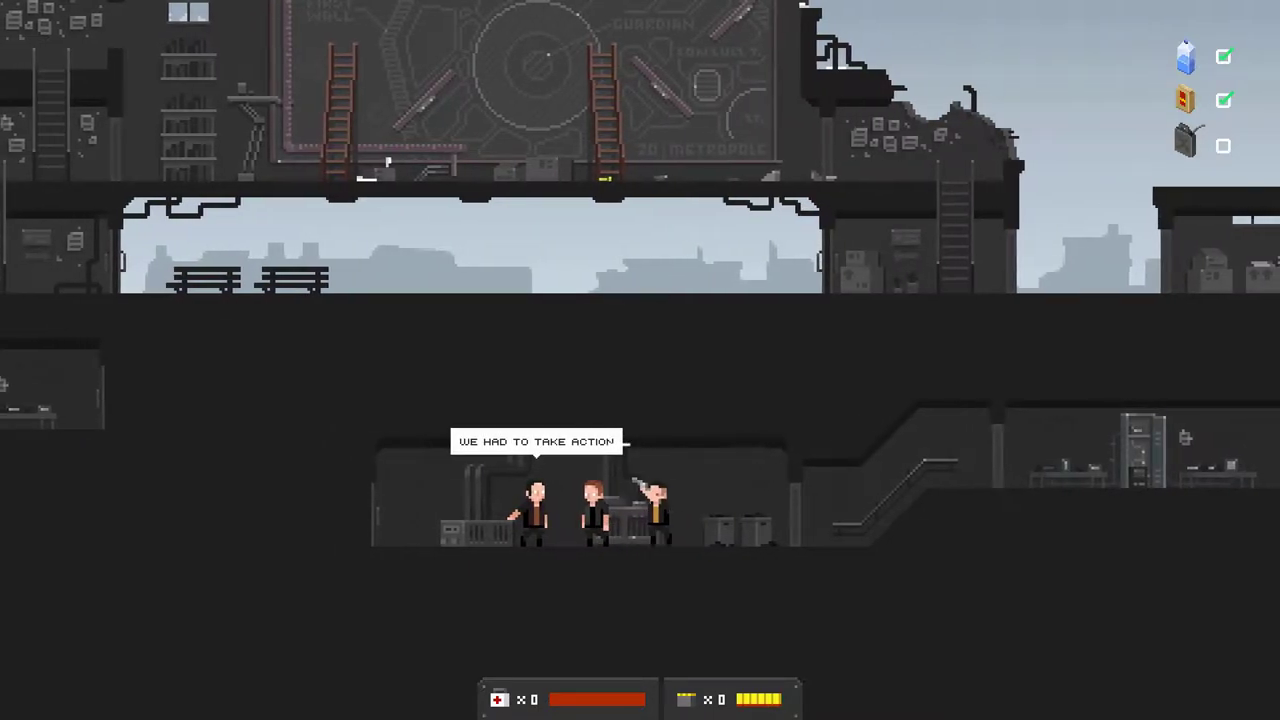
key(d)
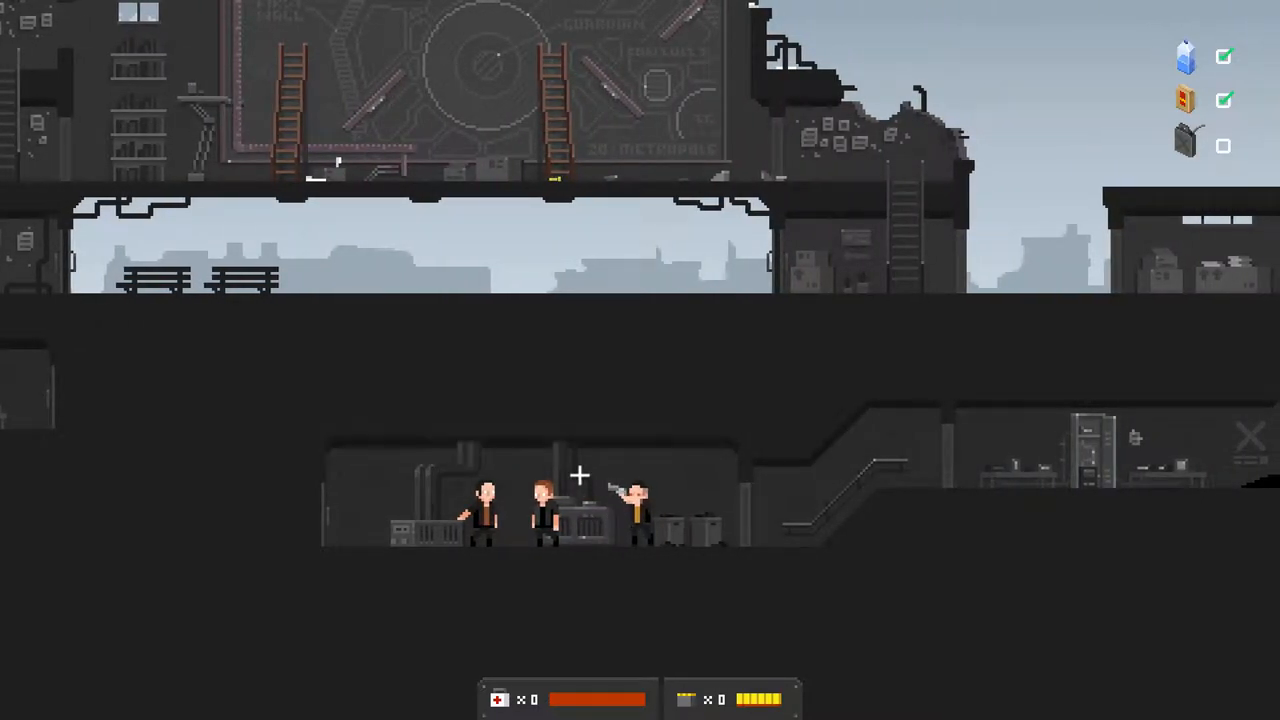
key(a)
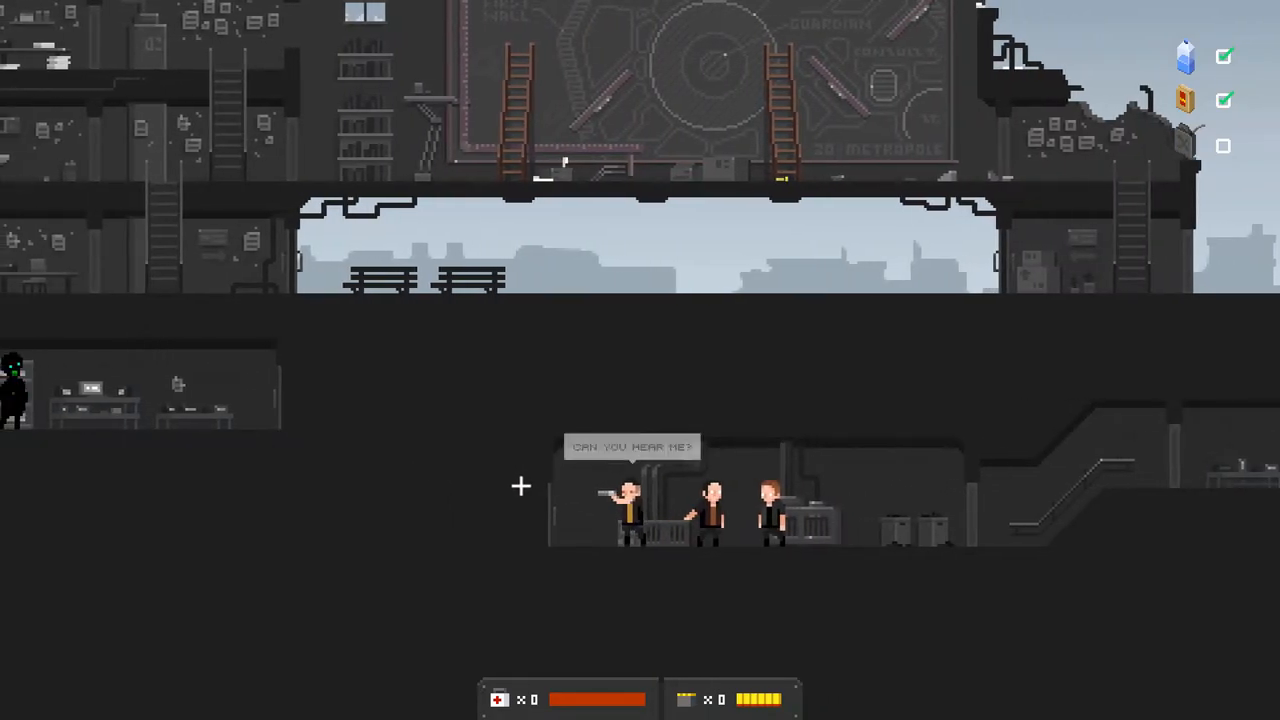
key(d)
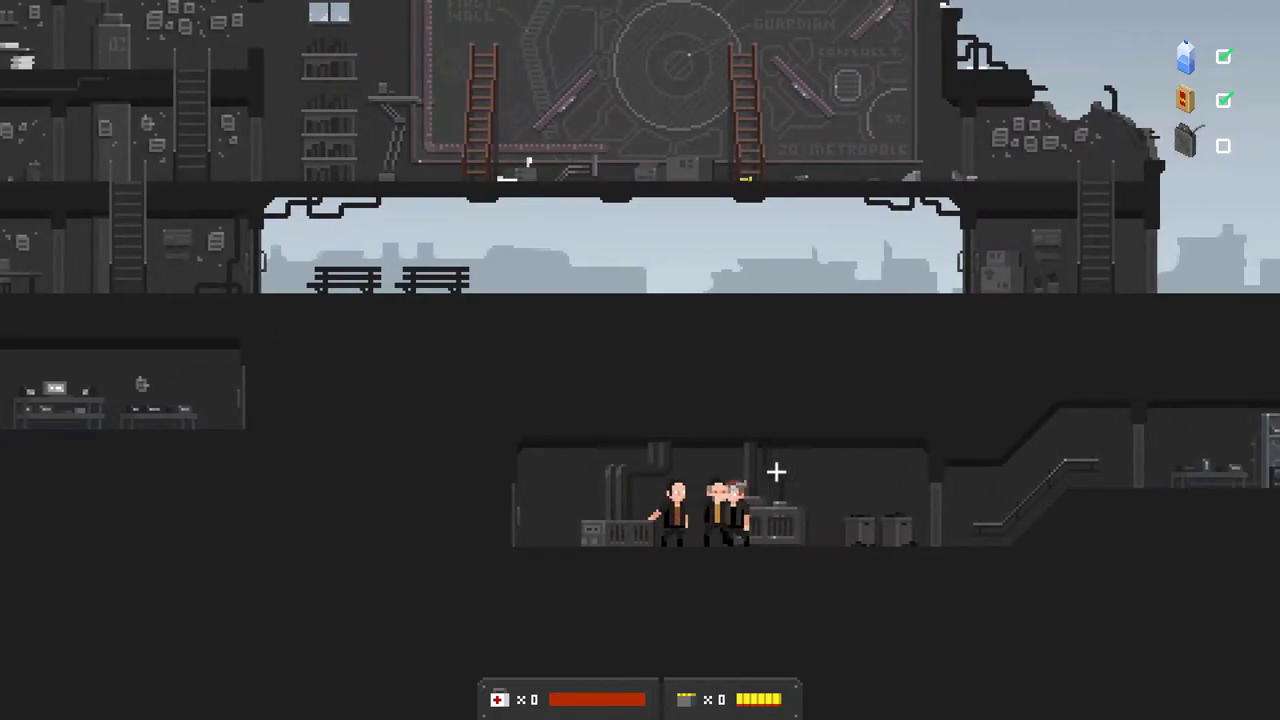
key(a)
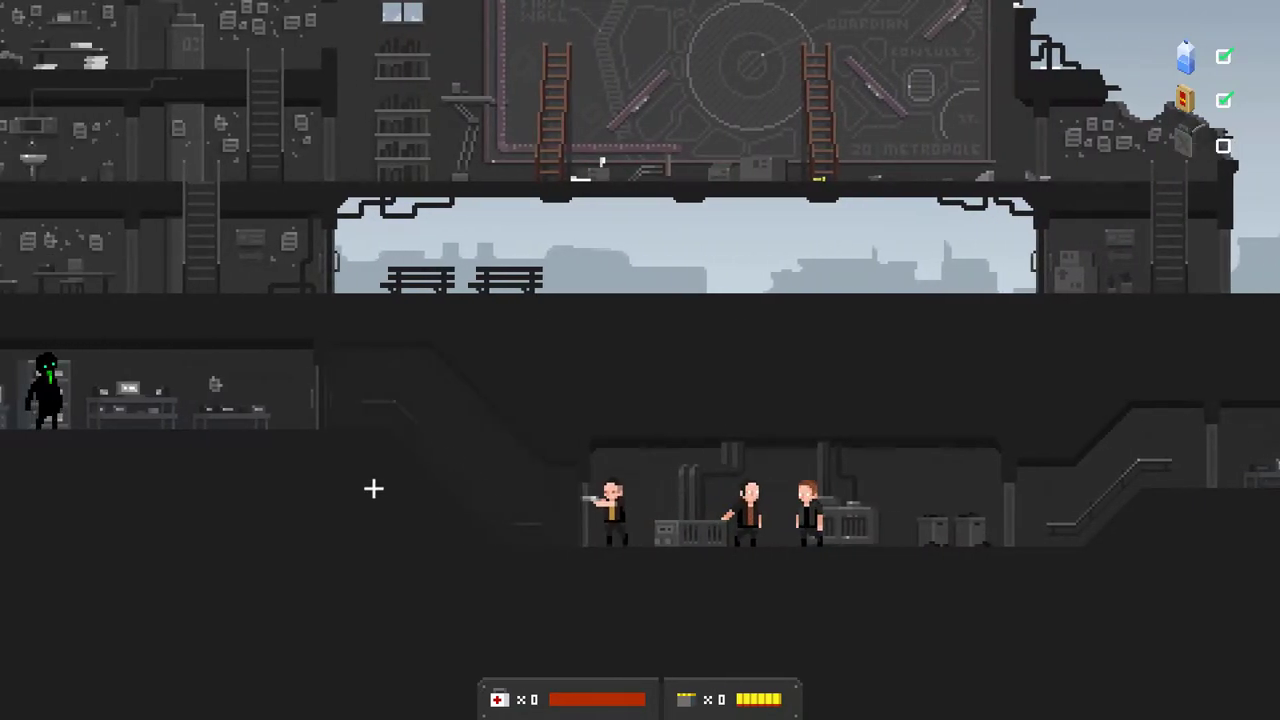
- Shoot the shadow creature on the stairs, reload and dismiss a note on its body
key(a)
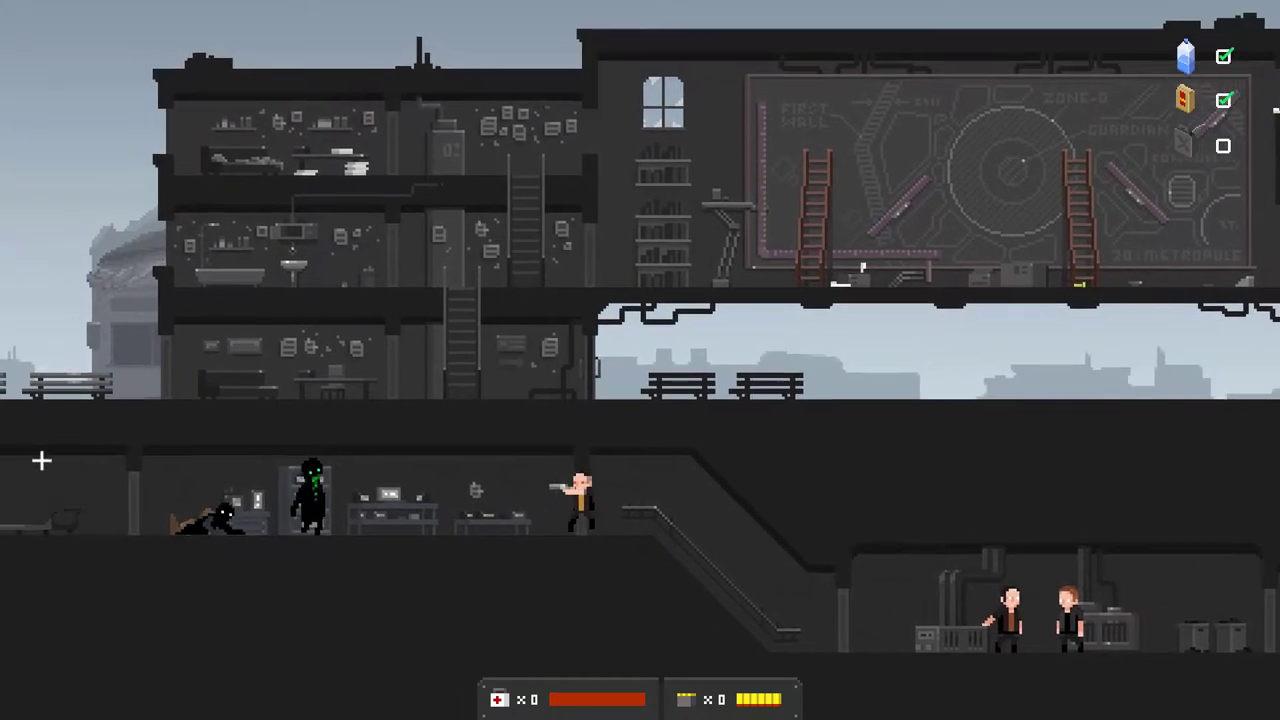
click(200, 484)
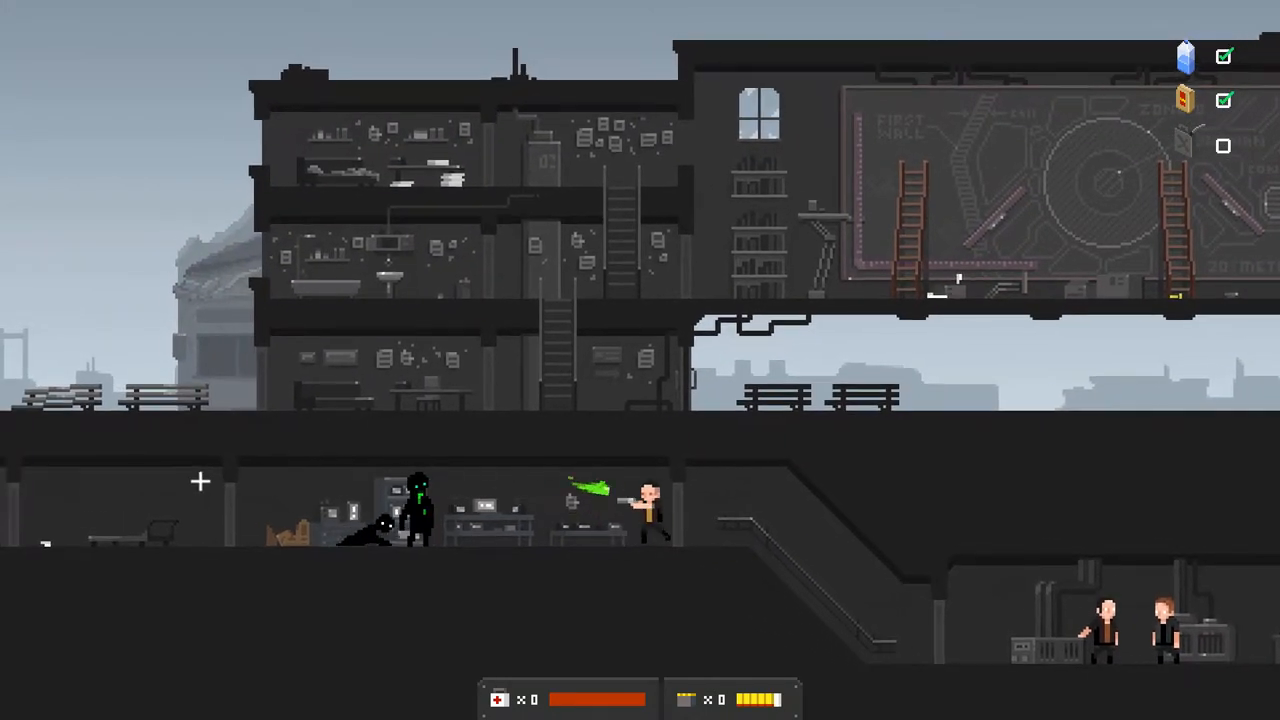
click(200, 472)
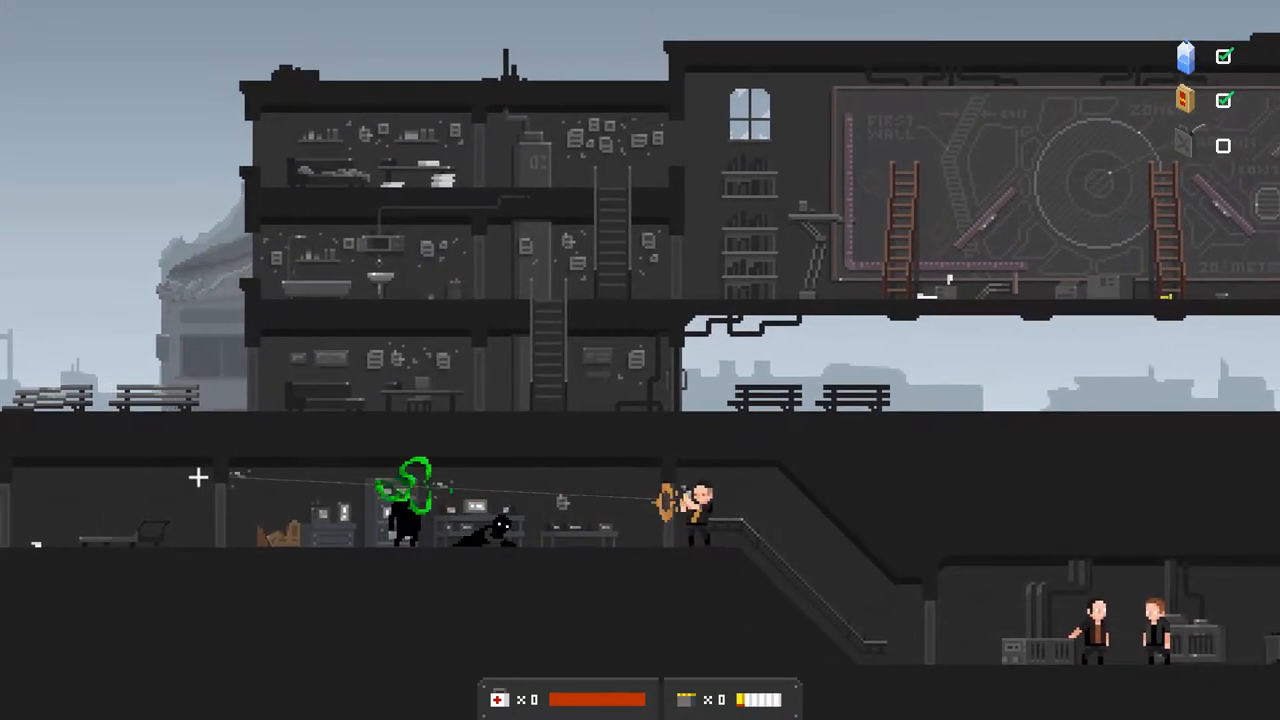
key(r)
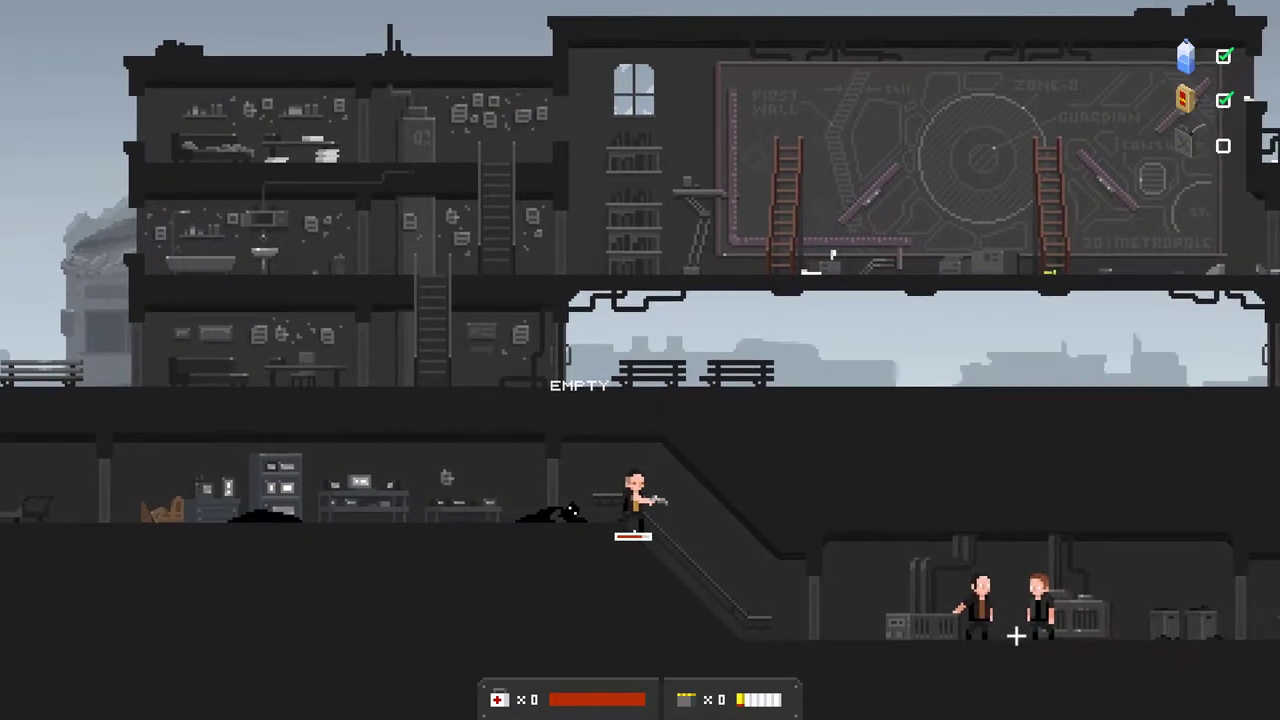
key(a)
key(e)
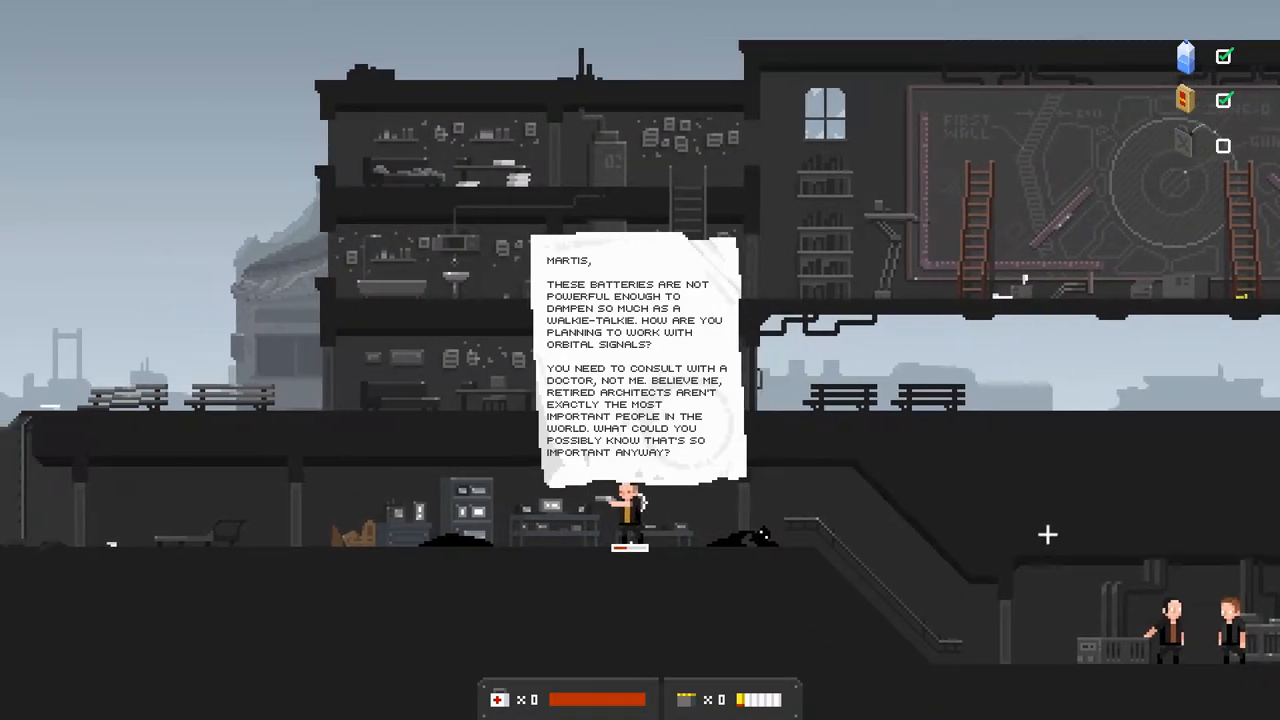
- Read the desk note about weak batteries and orbital signals, then head left through the basement
key(d)
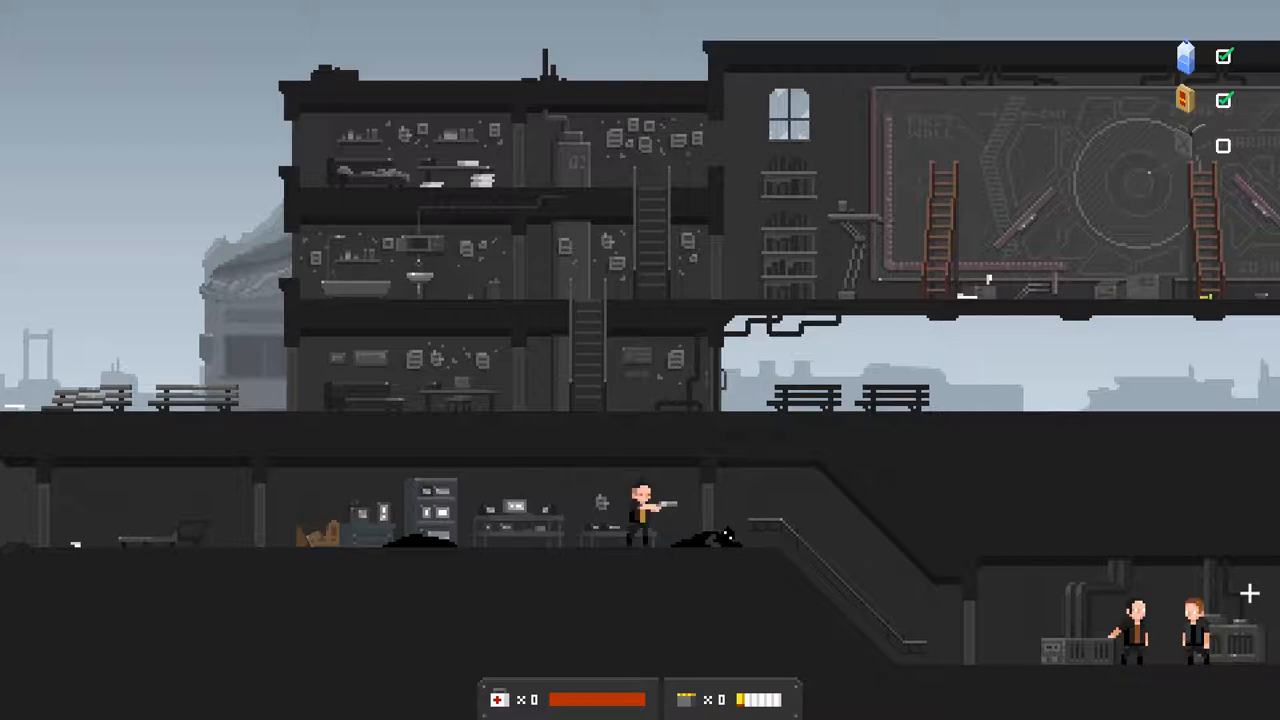
key(a)
key(d)
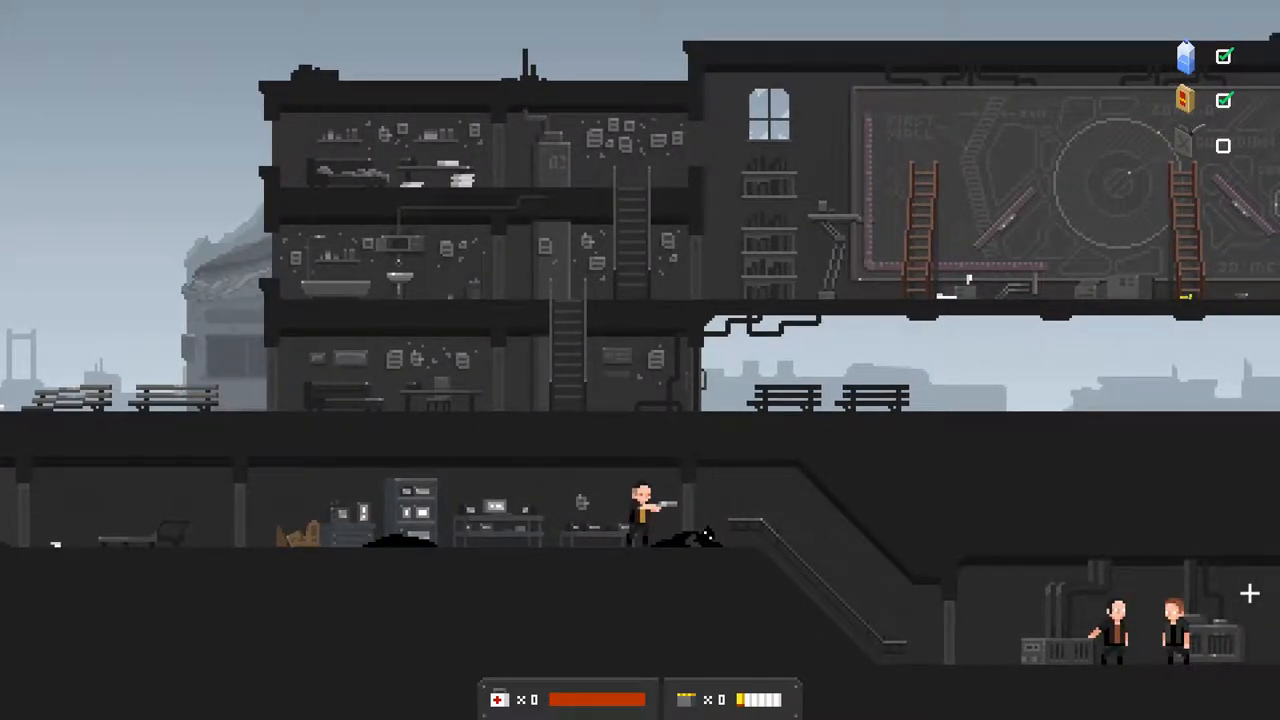
key(a)
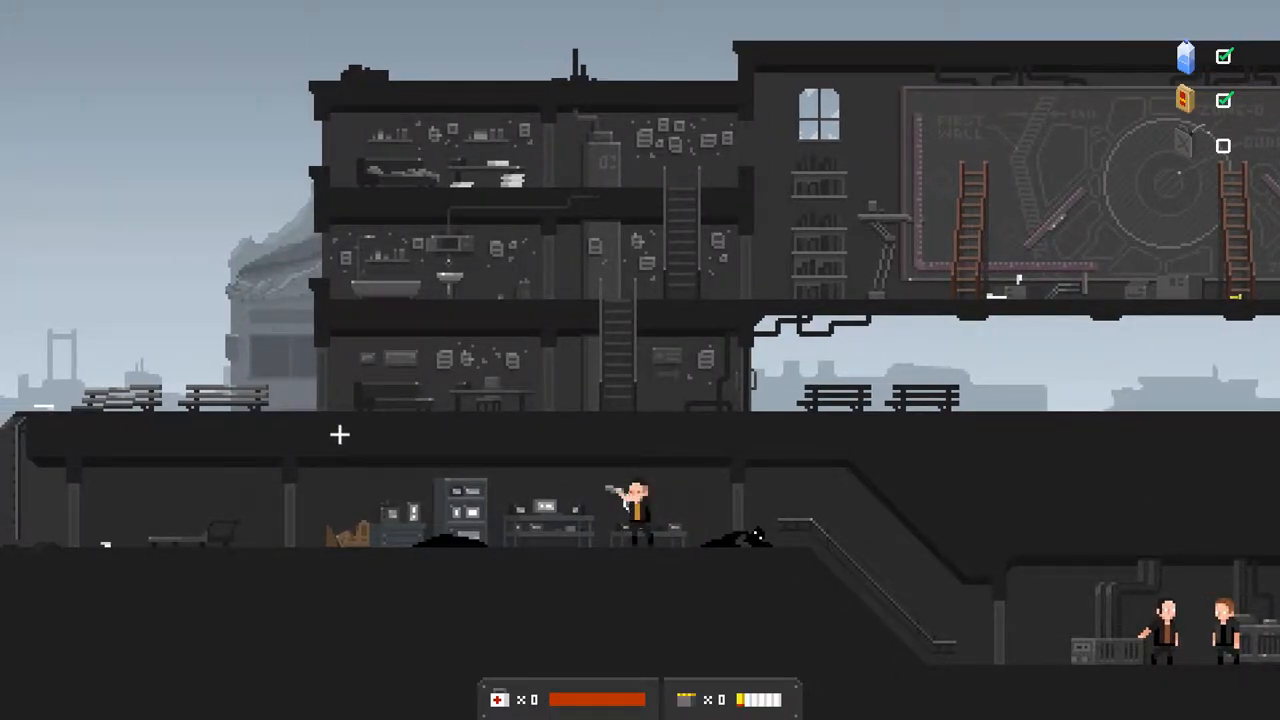
key(e)
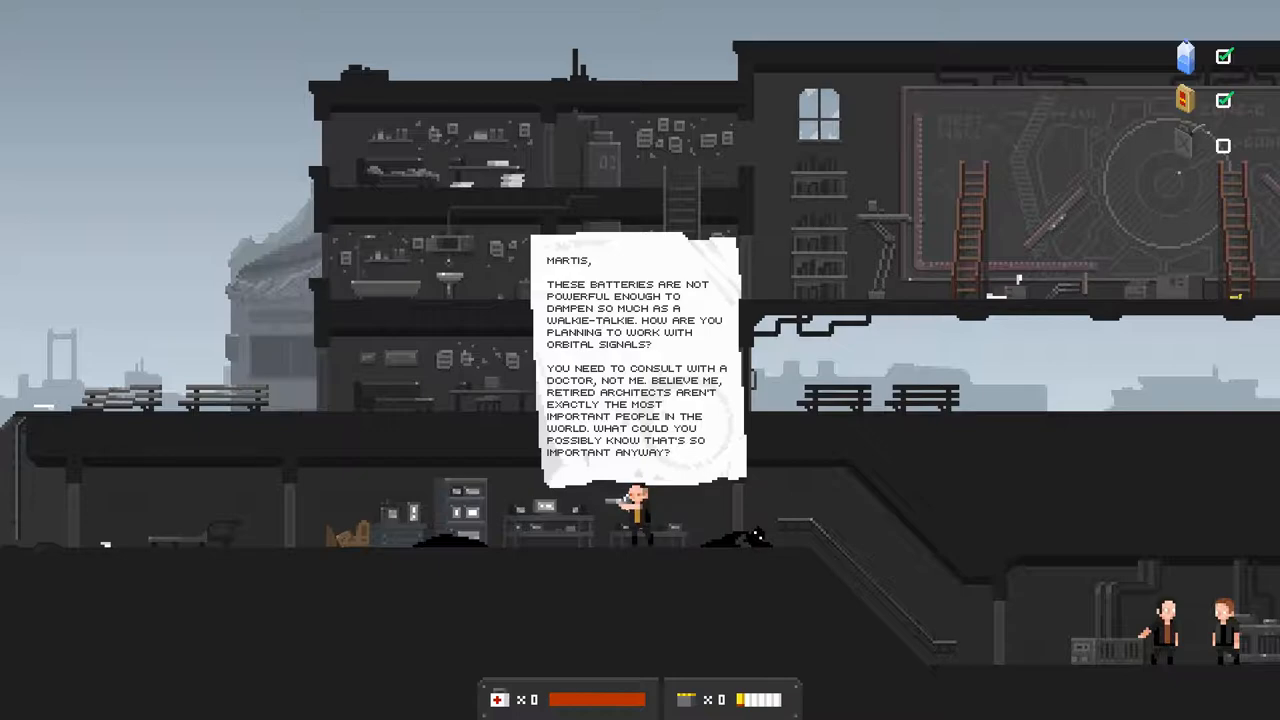
key(e)
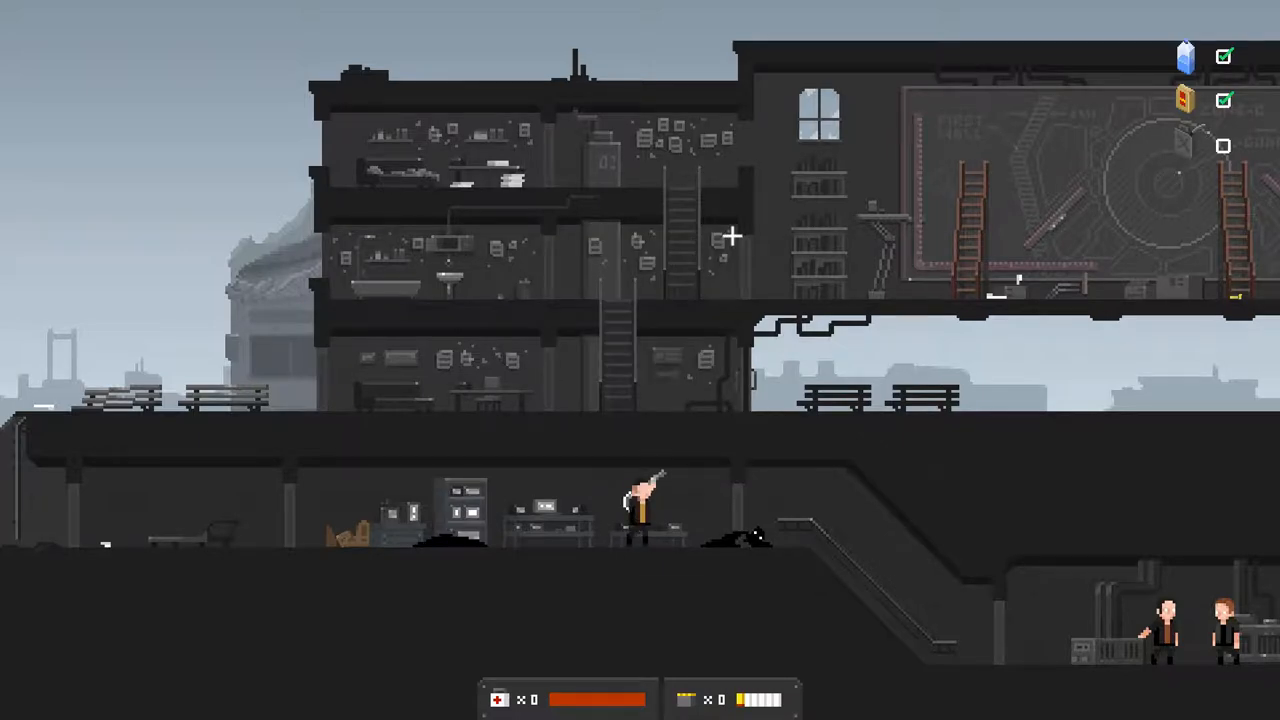
key(a)
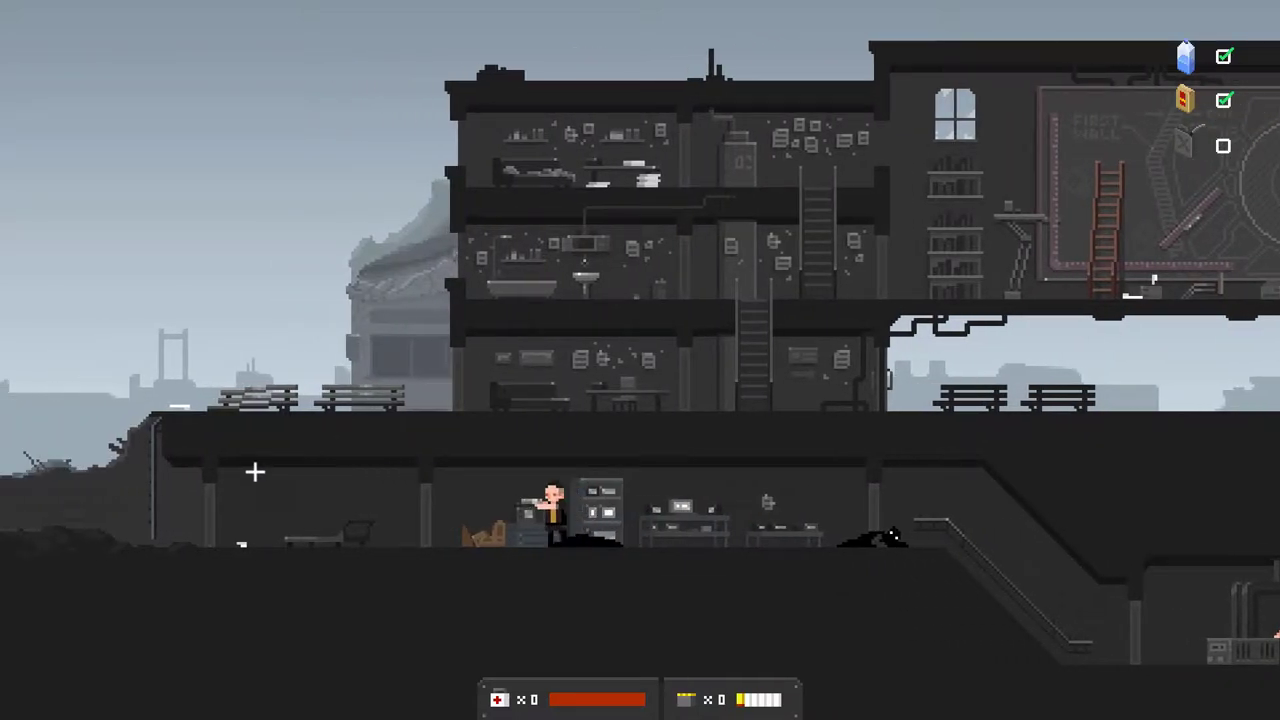
- Walk left down into the bunker and collect the gasoline can
key(a)
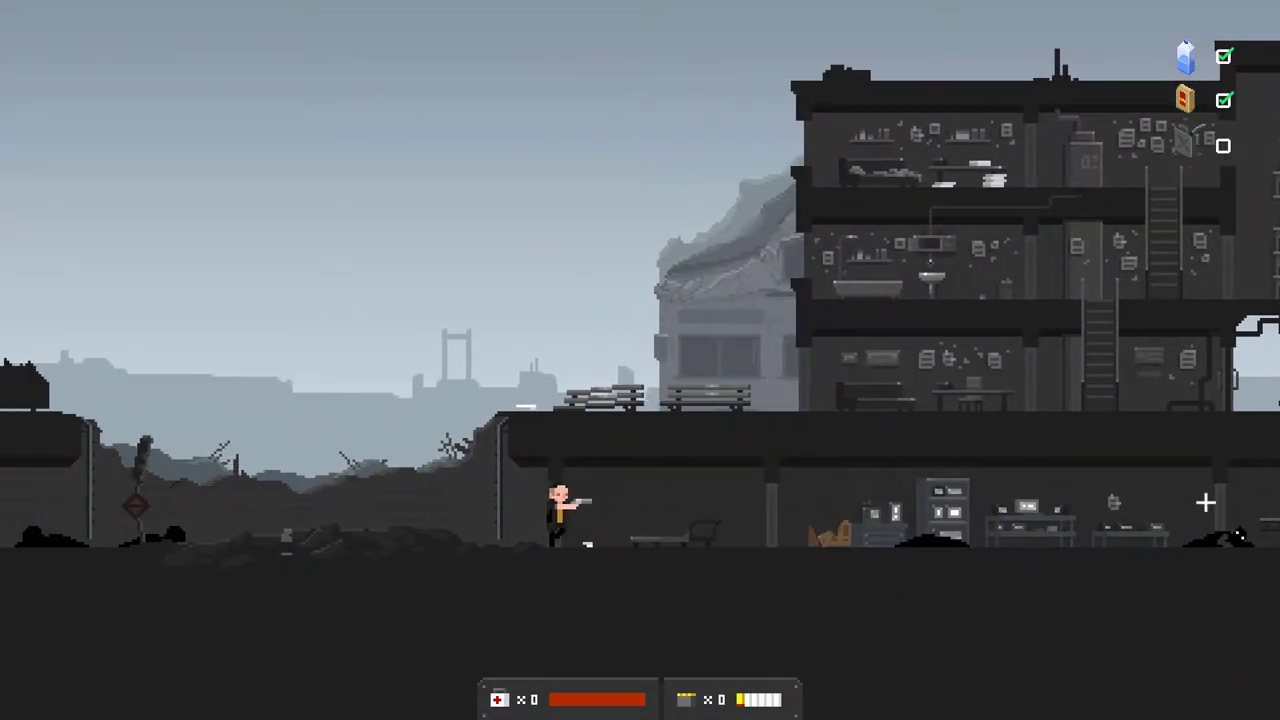
key(a)
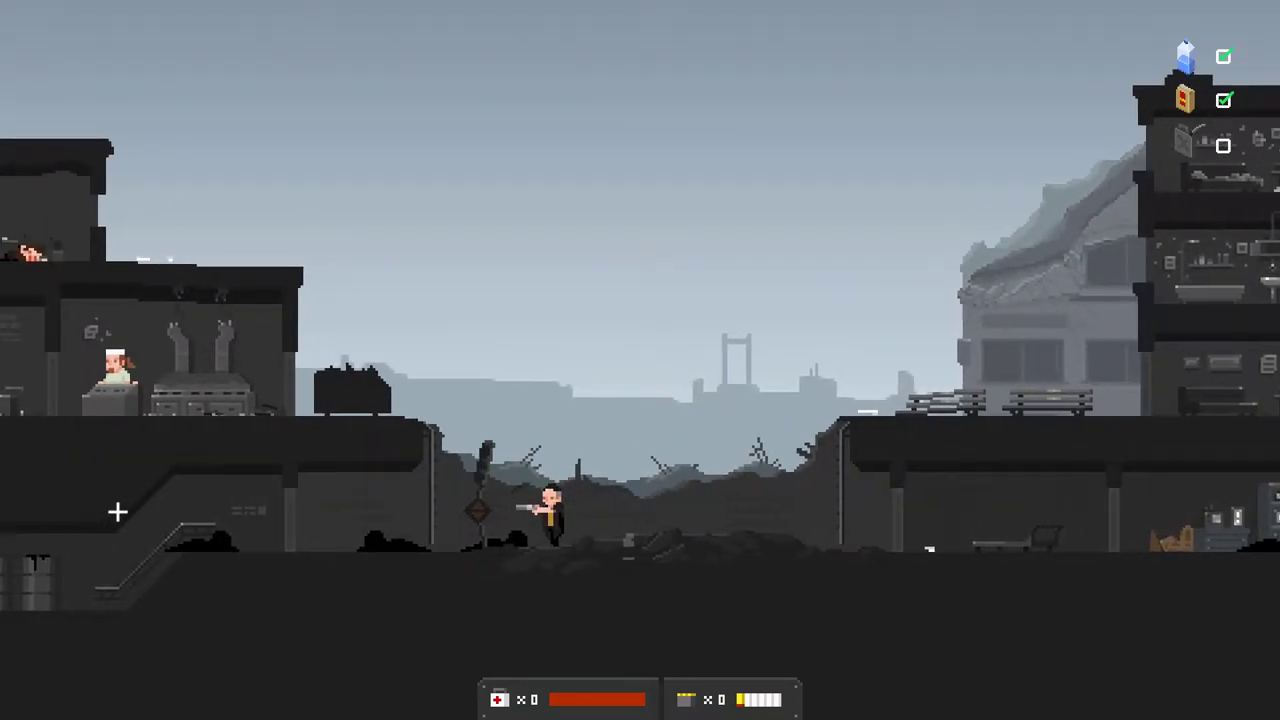
key(a)
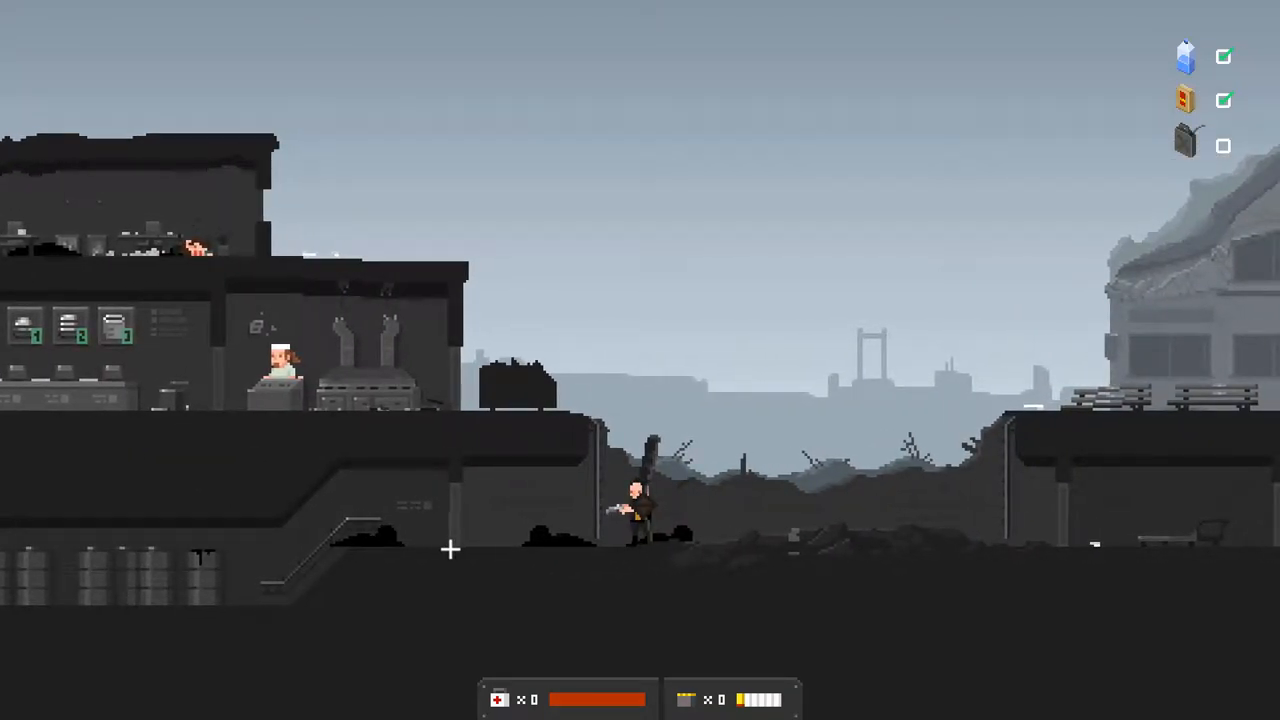
key(a)
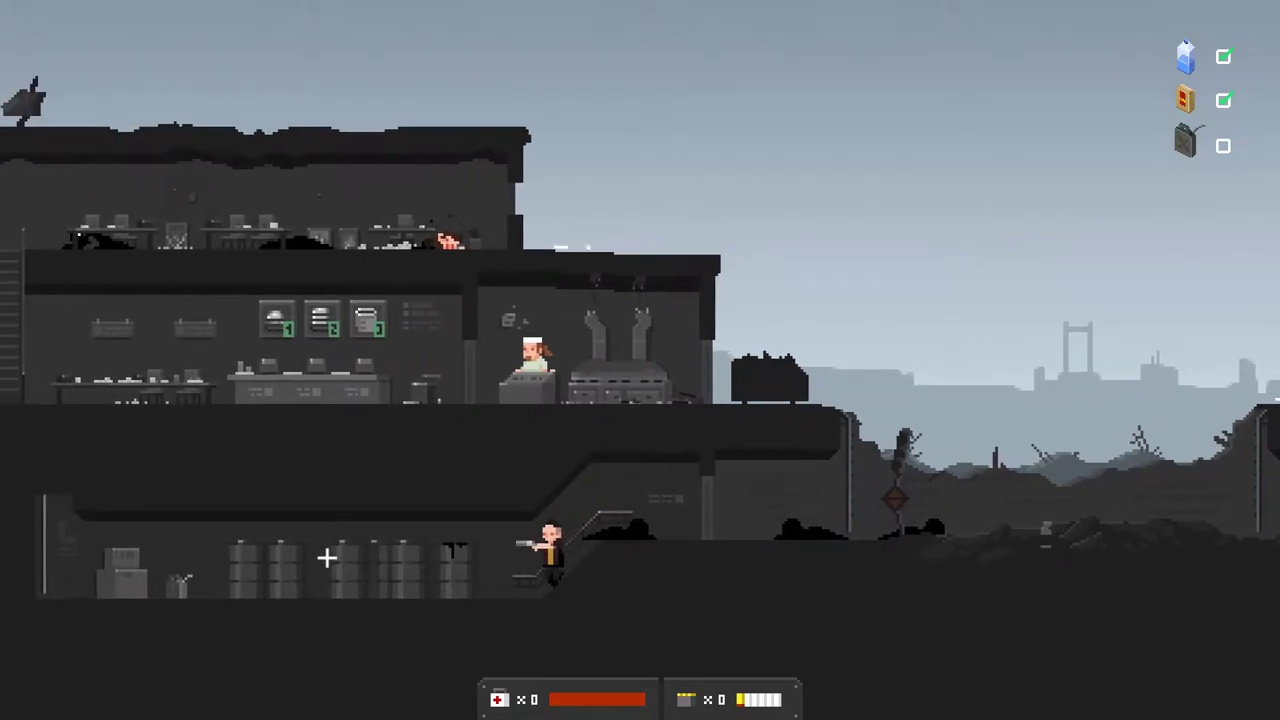
key(d)
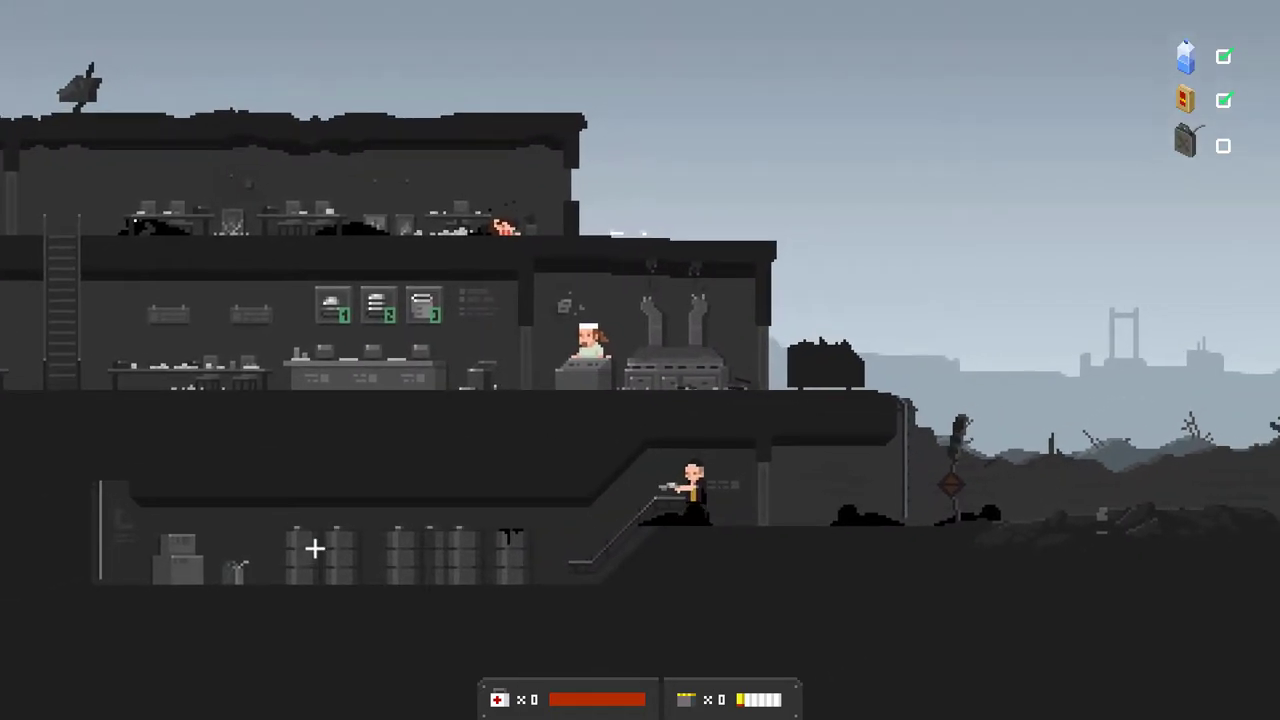
key(a)
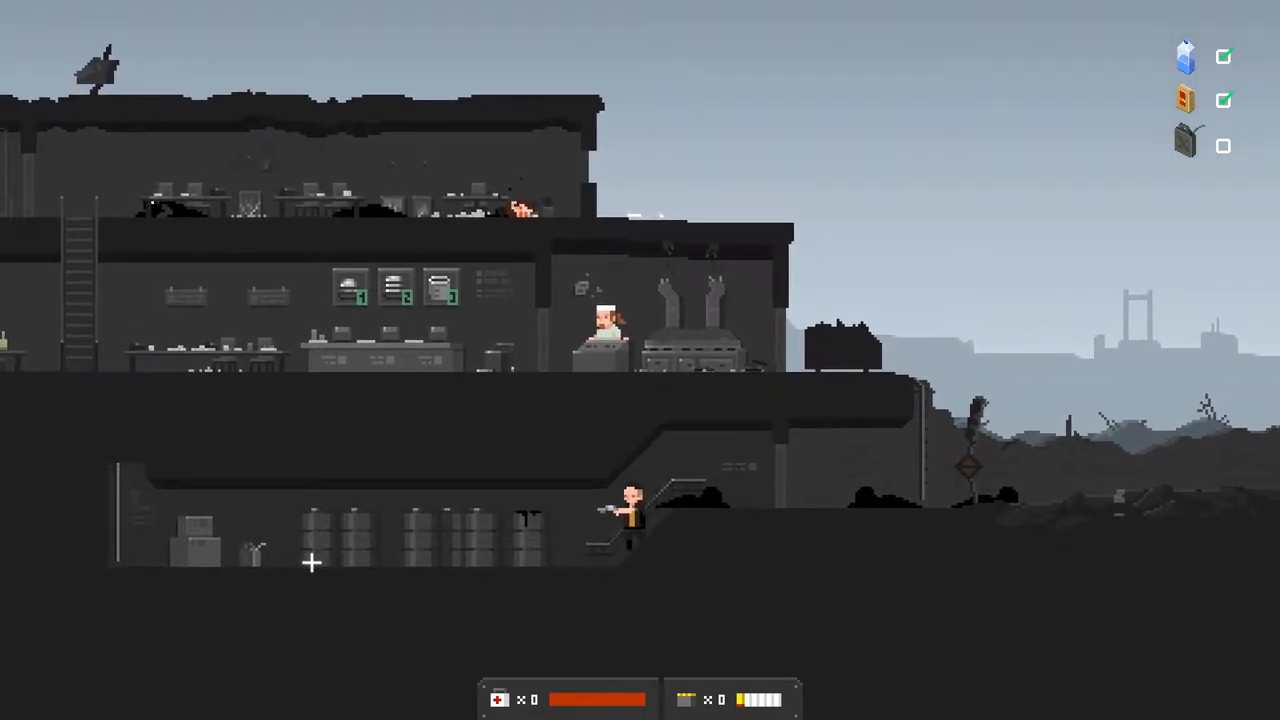
key(d)
key(a)
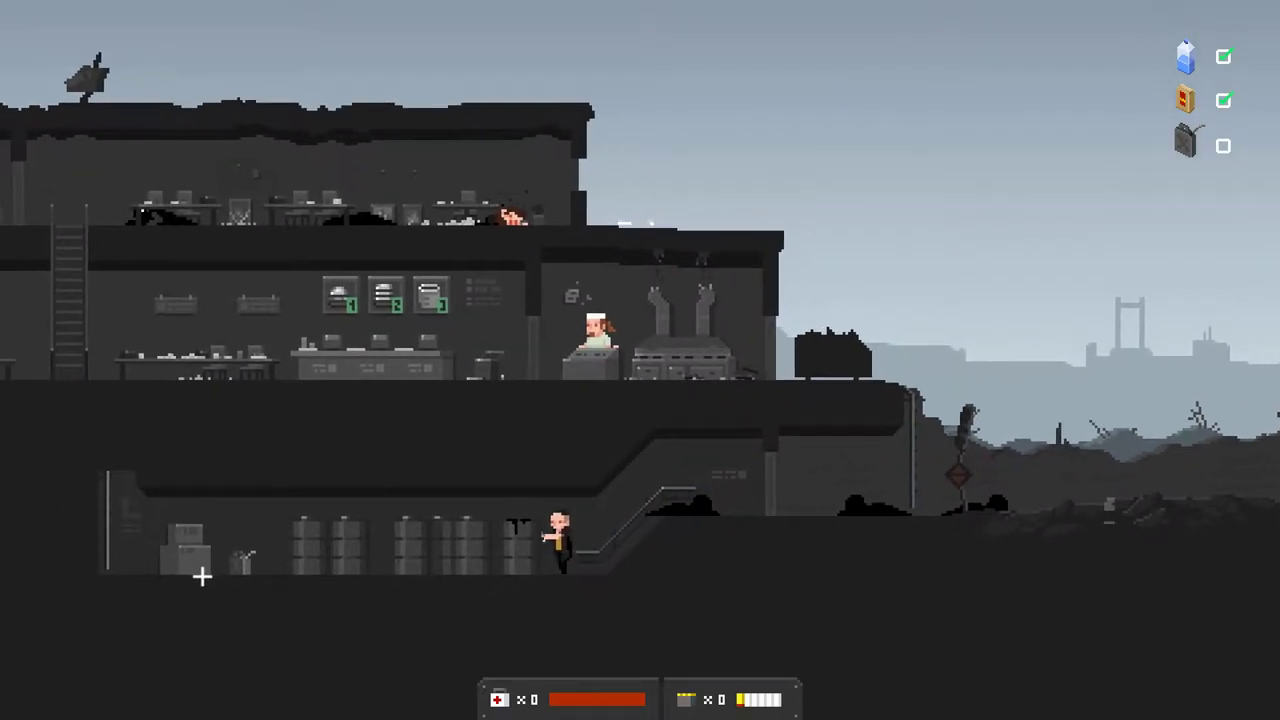
key(a)
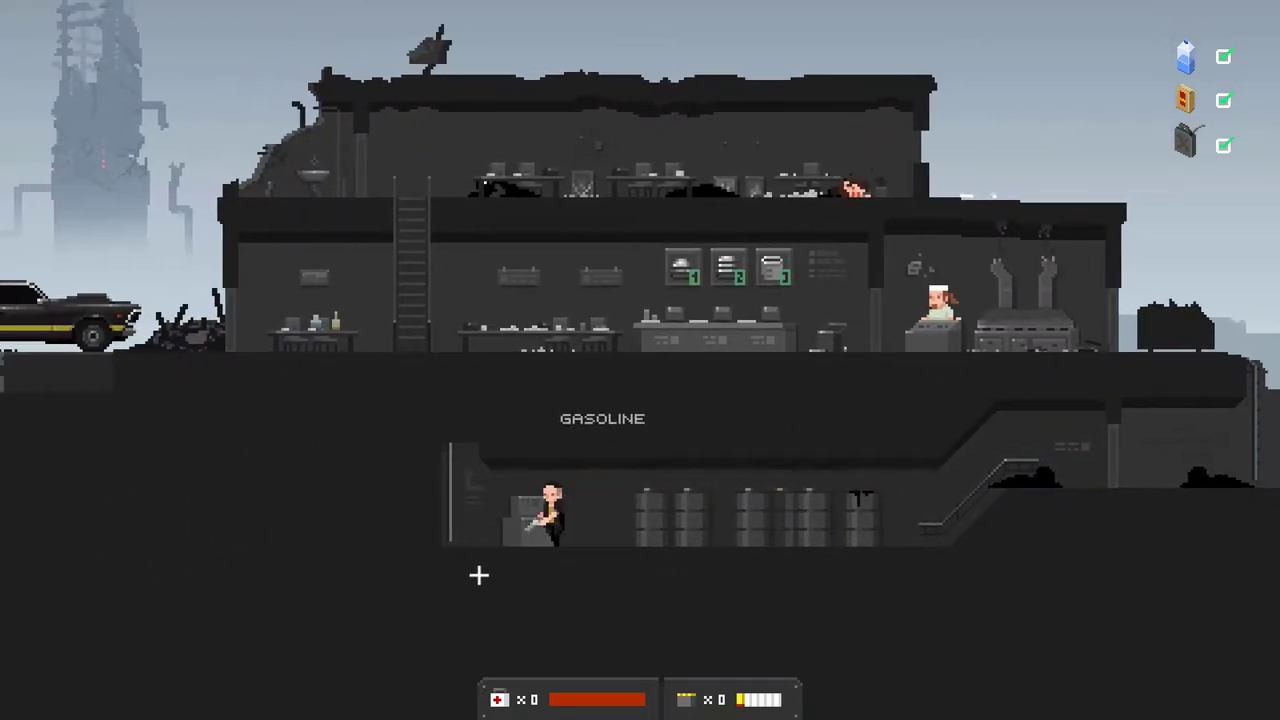
- Drop into the lower corridor and loot gunpowder and scraps from the body
key(a)
key(w)
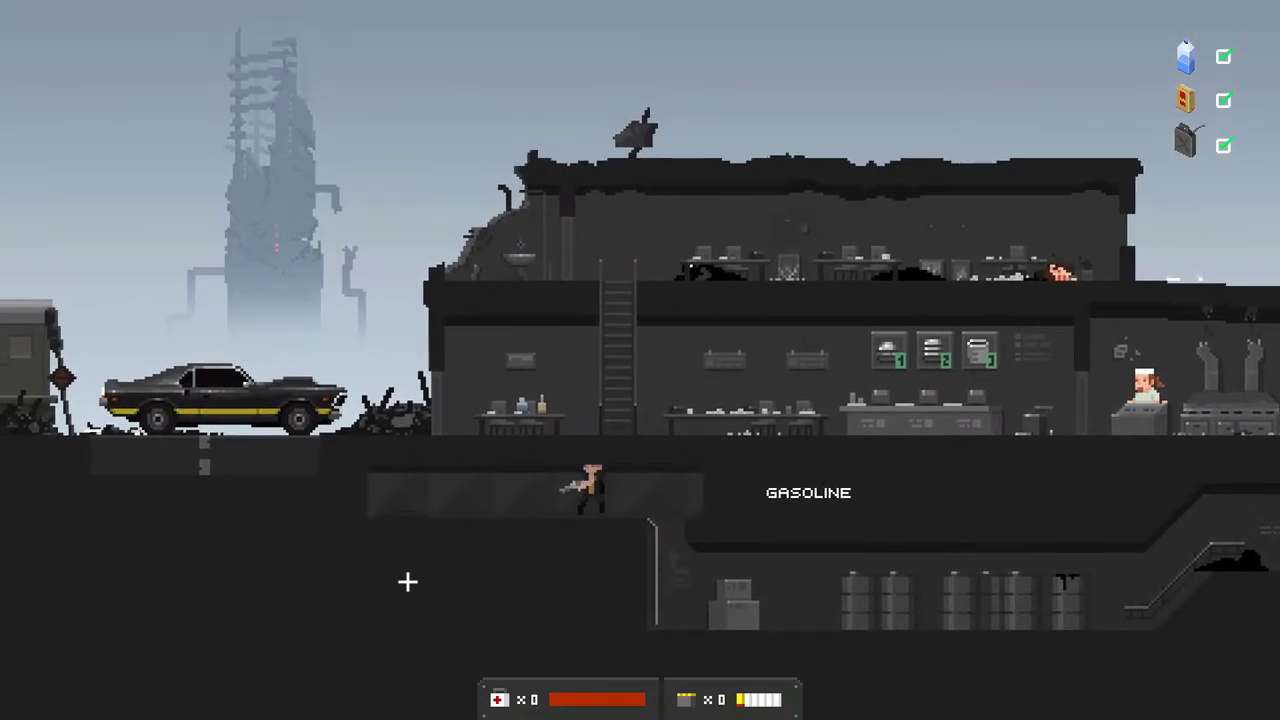
key(a)
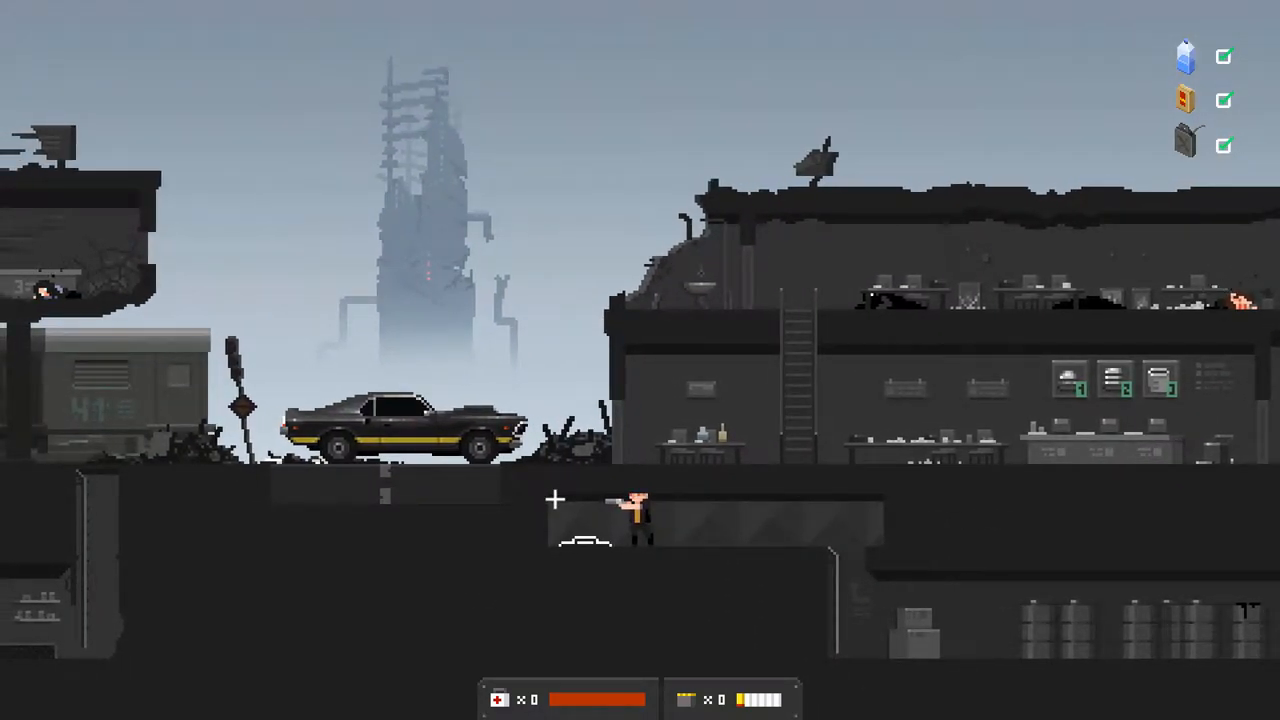
key(a)
key(s)
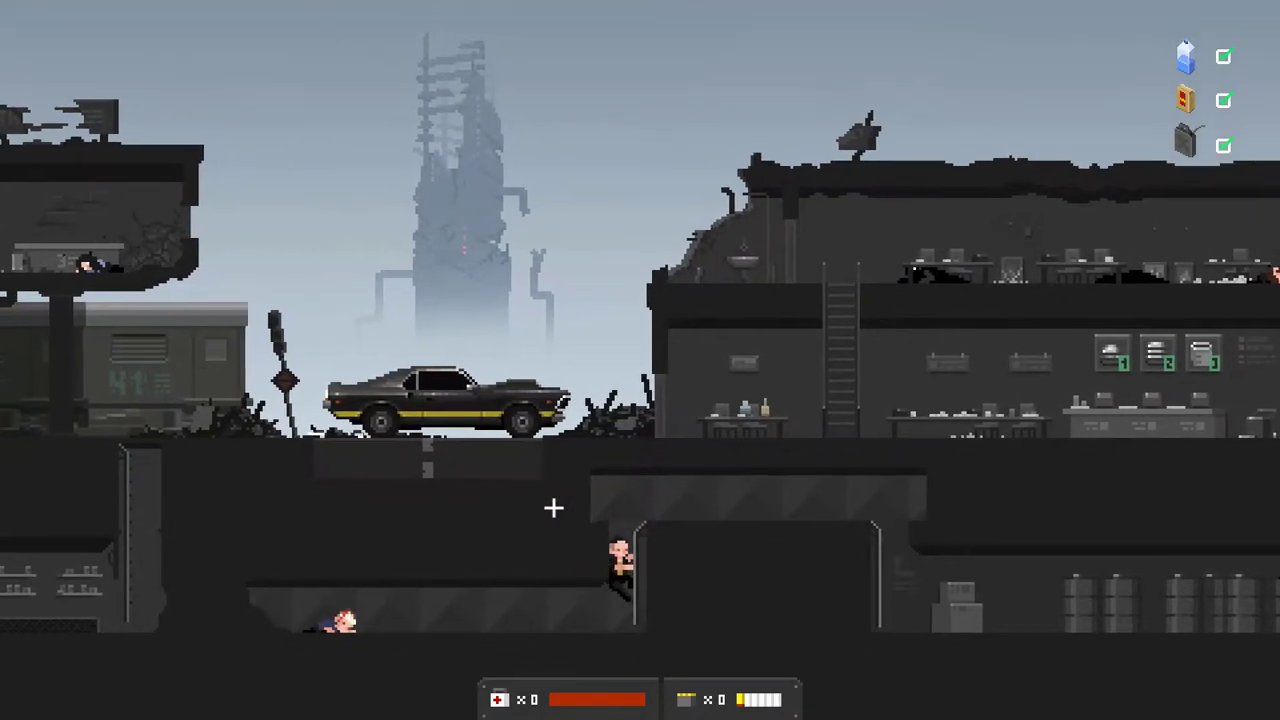
key(a)
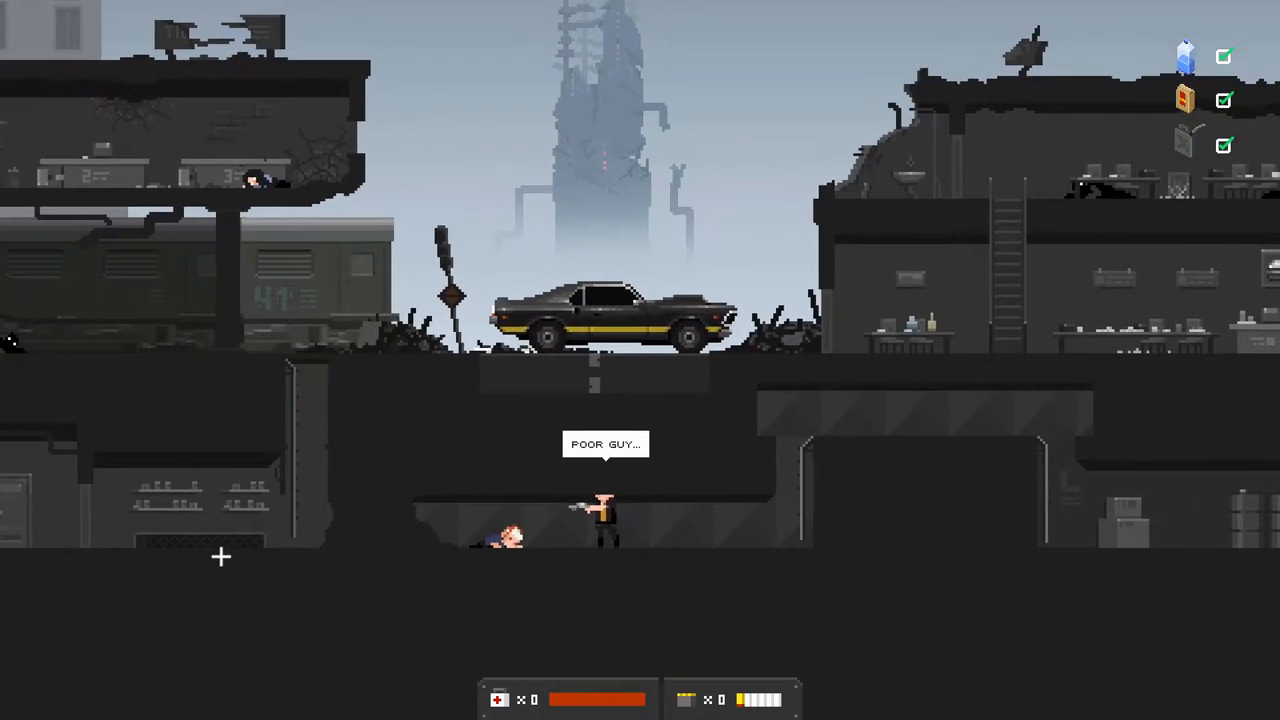
key(a)
key(e)
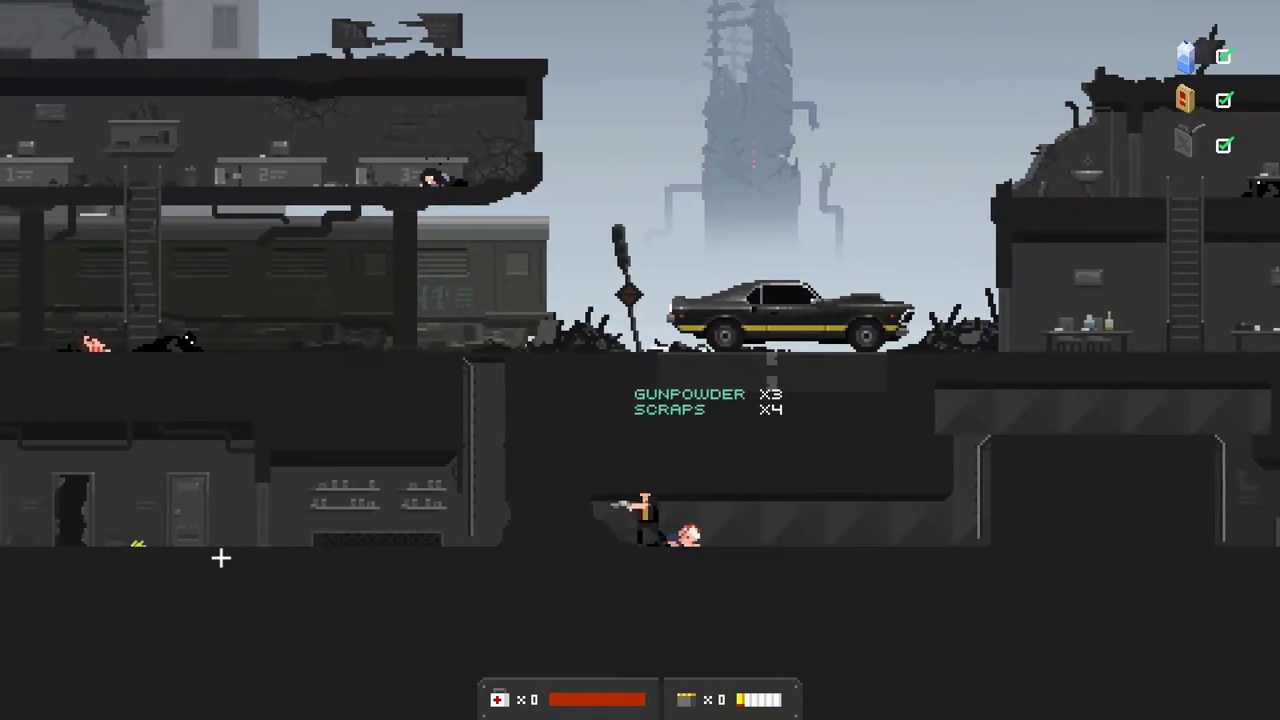
- Climb back over the ledge and up the stairs out of the bunker toward the cook
key(d)
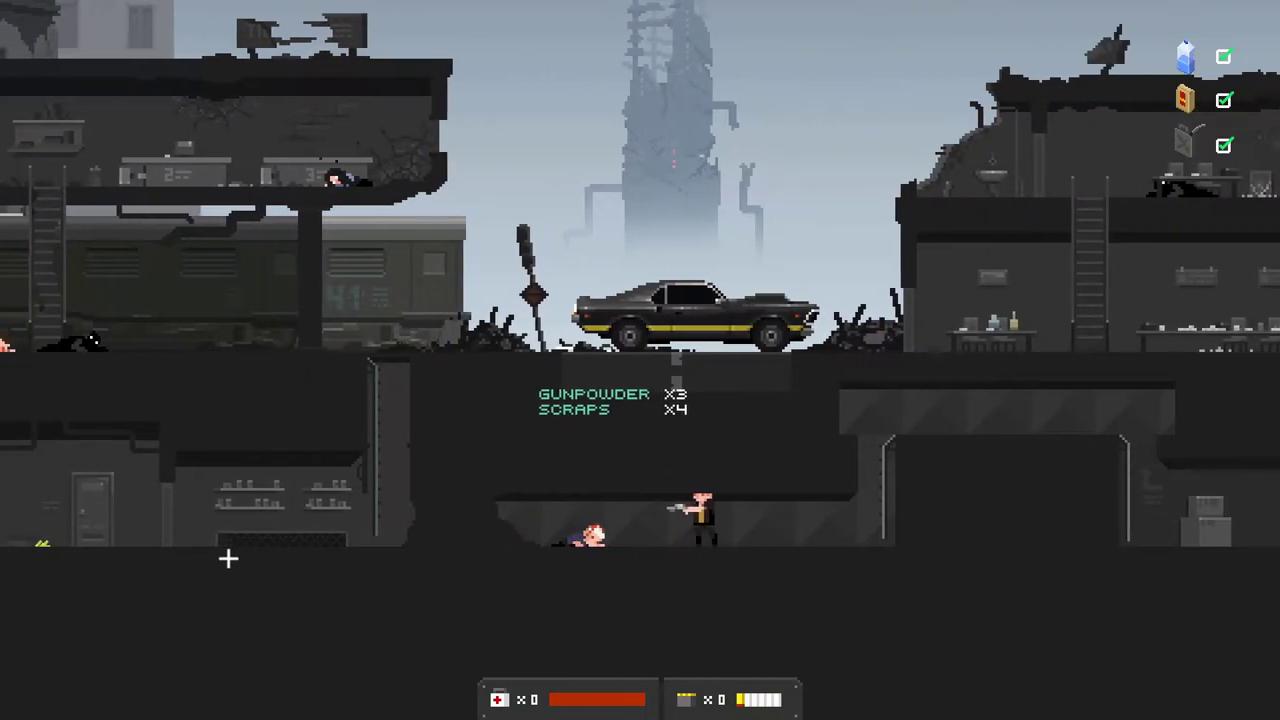
key(d)
key(w)
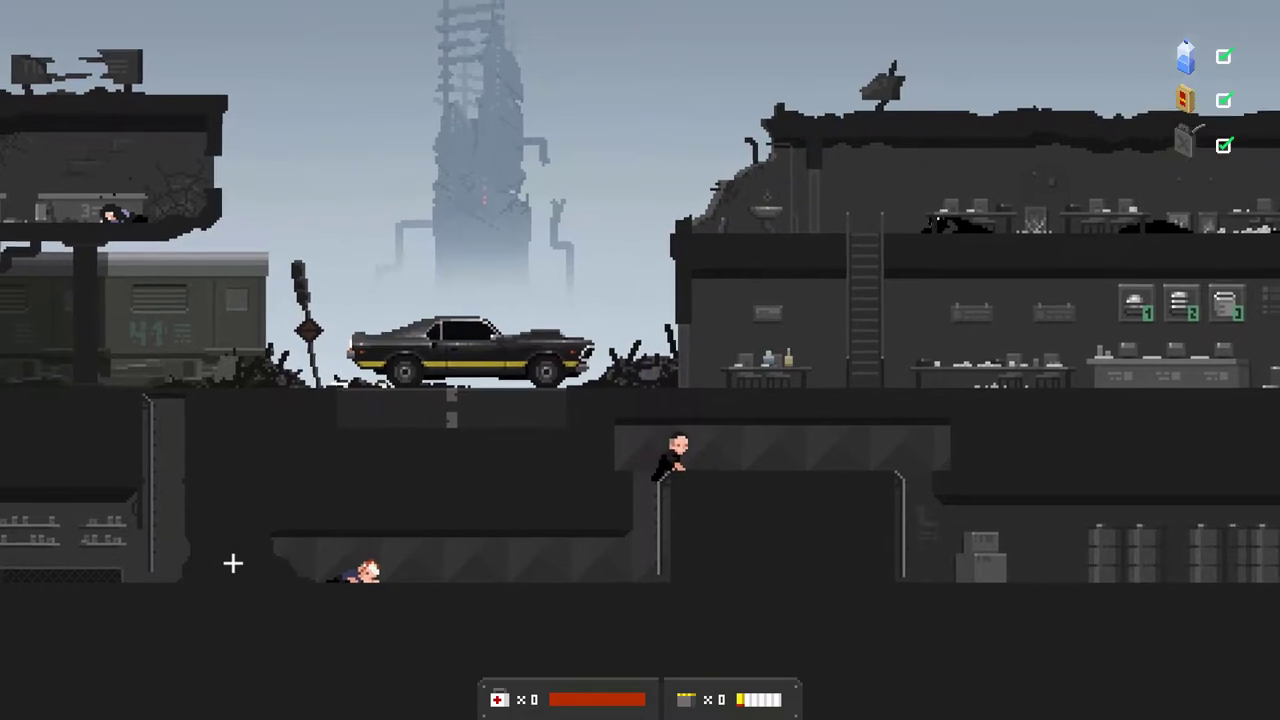
key(d)
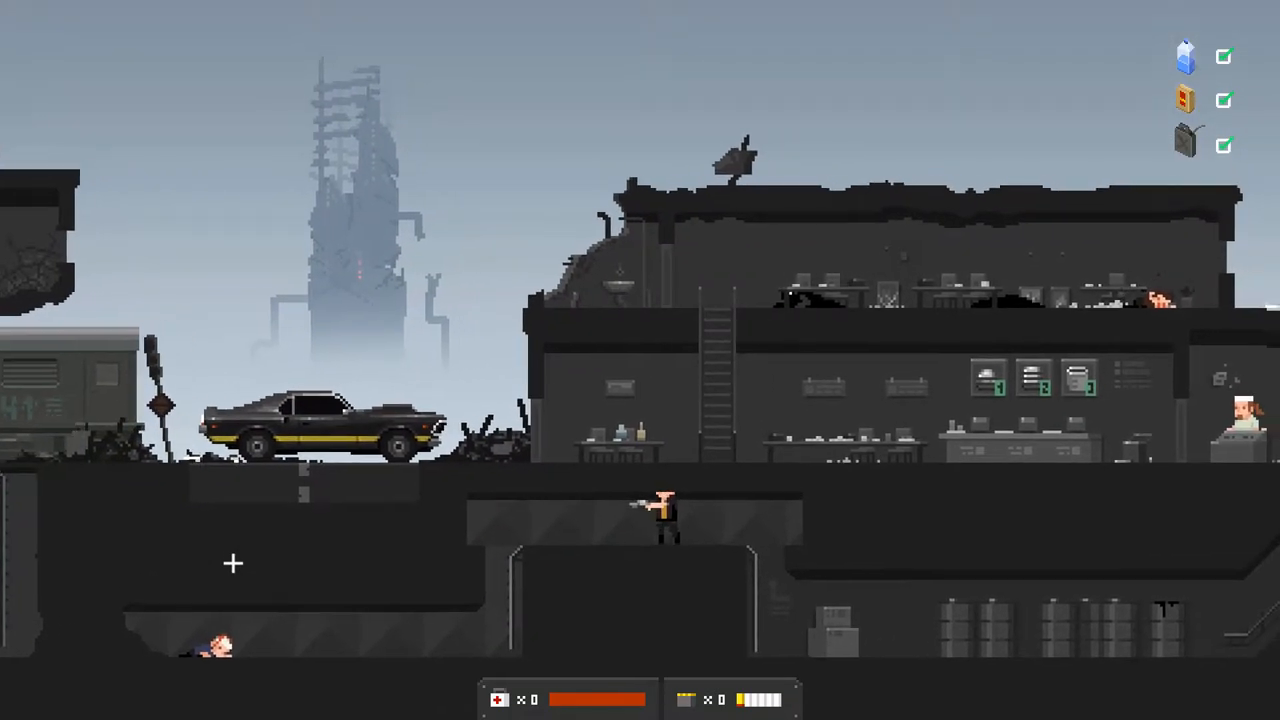
key(d)
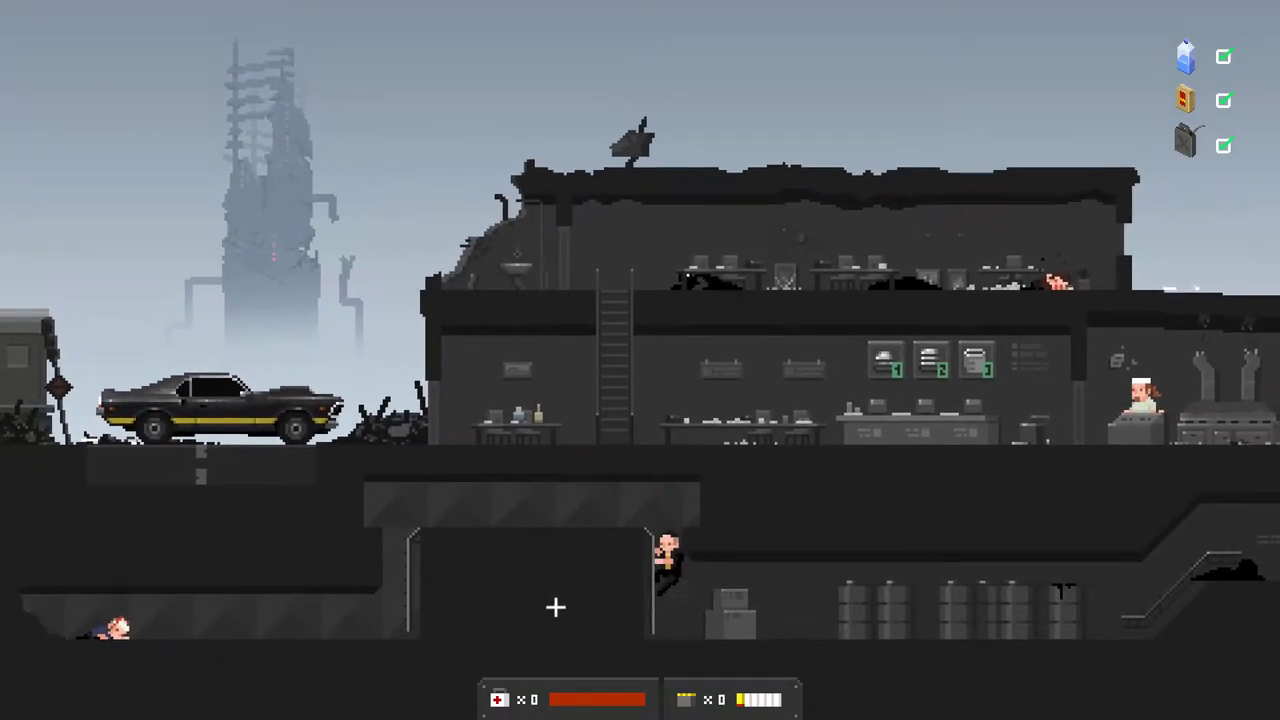
key(d)
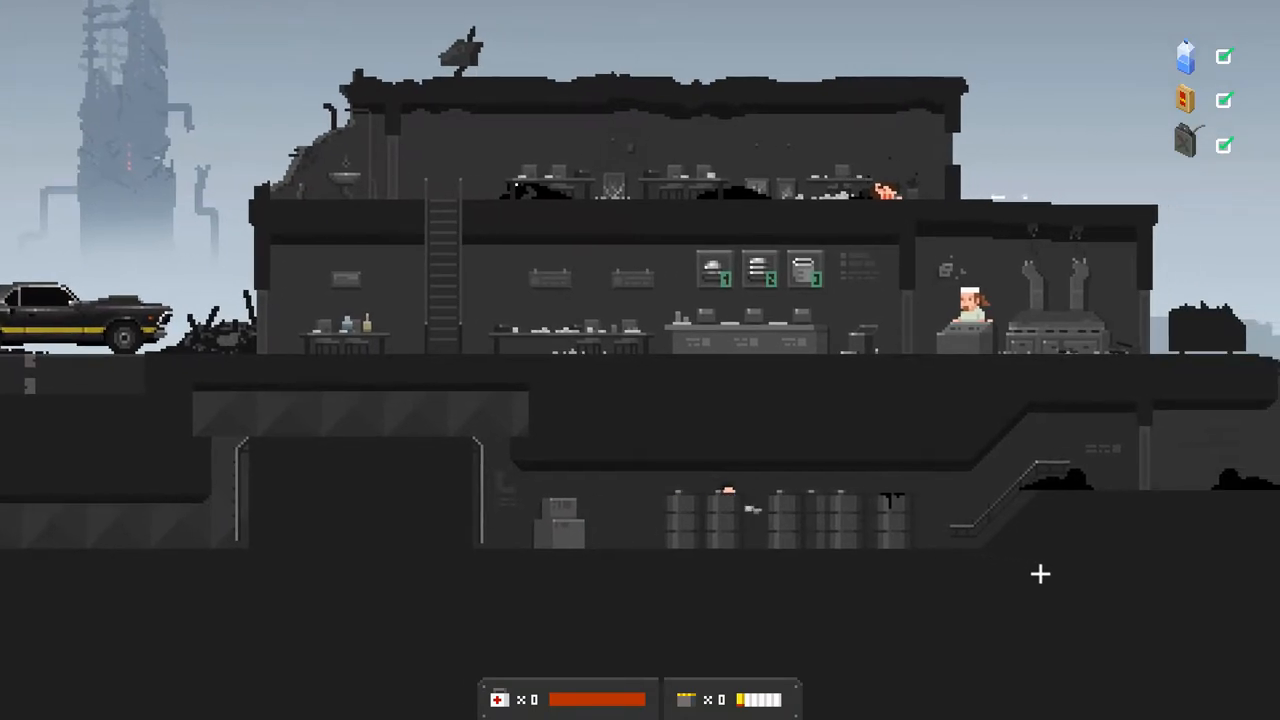
key(d)
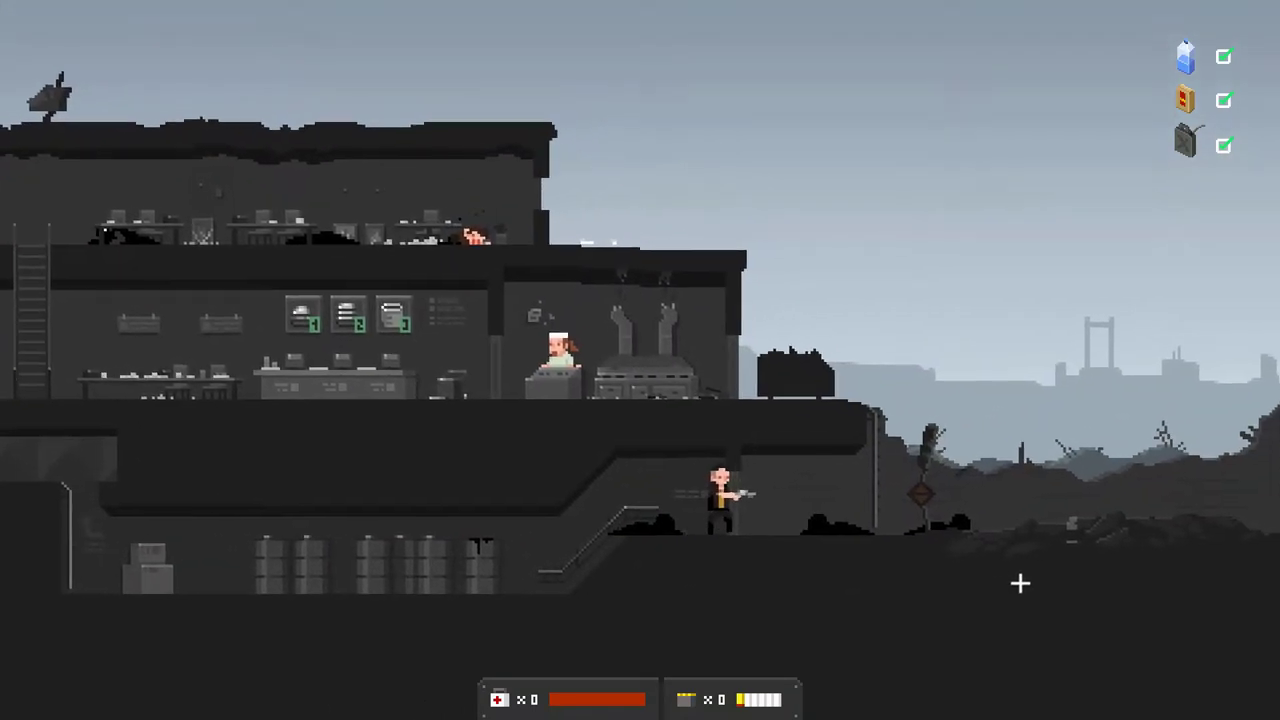
key(d)
key(w)
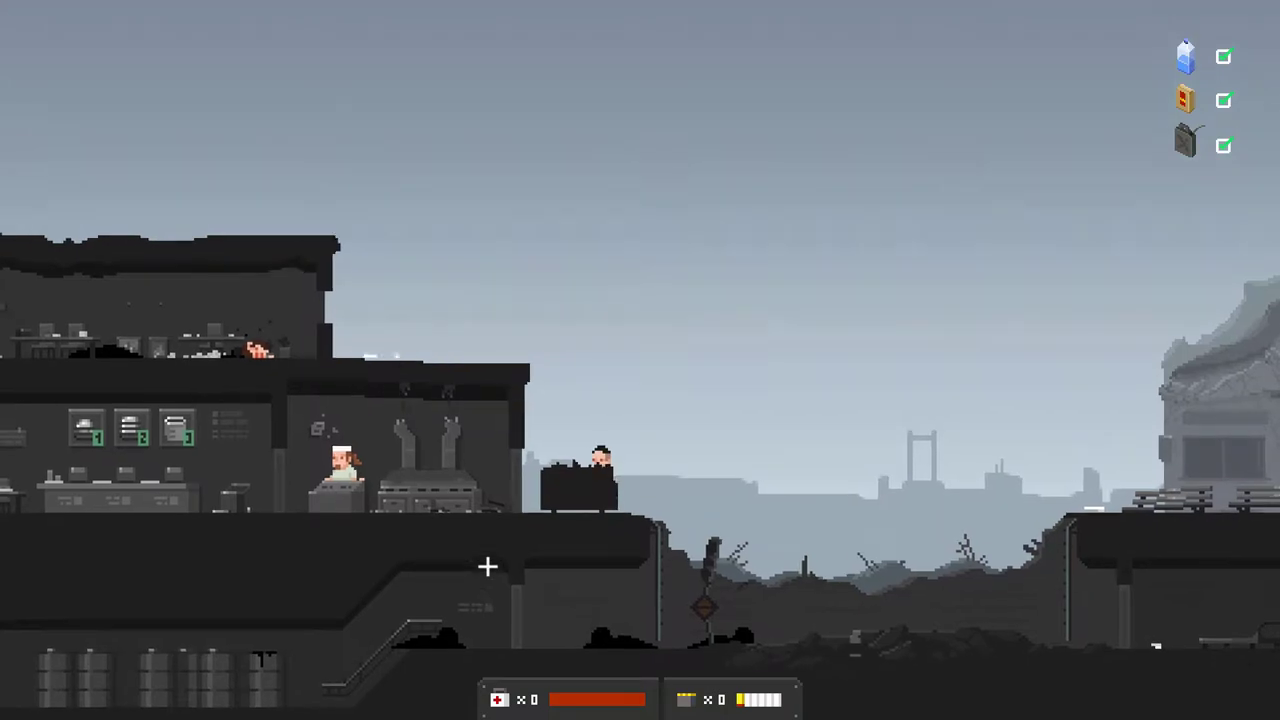
- Choose LEAVE for cook Matthew Sanders, walk left to the black car and get in
key(a)
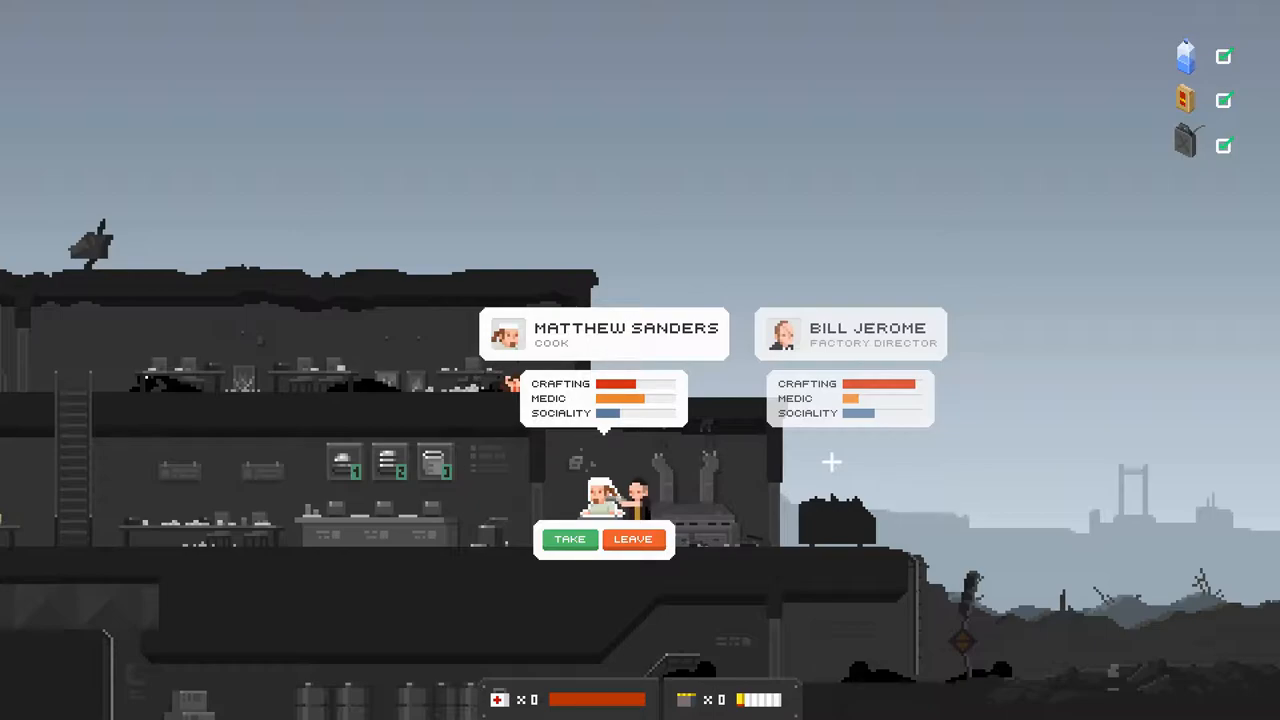
click(634, 540)
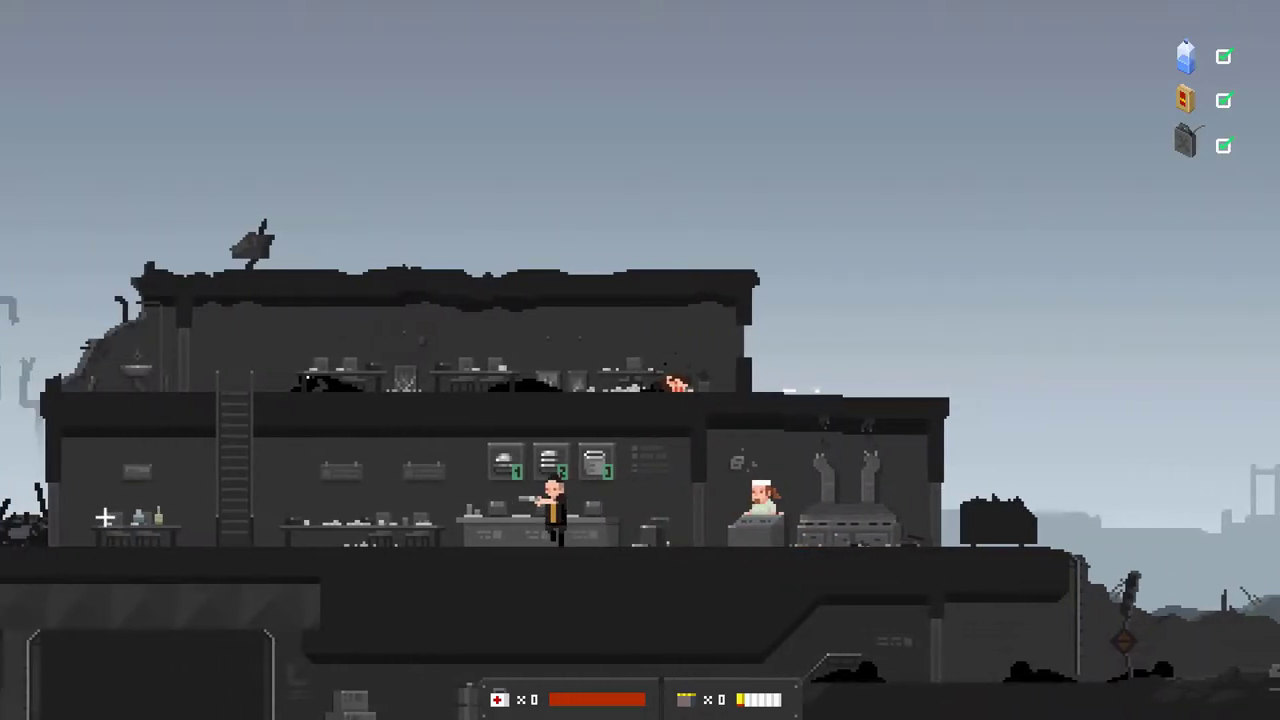
key(a)
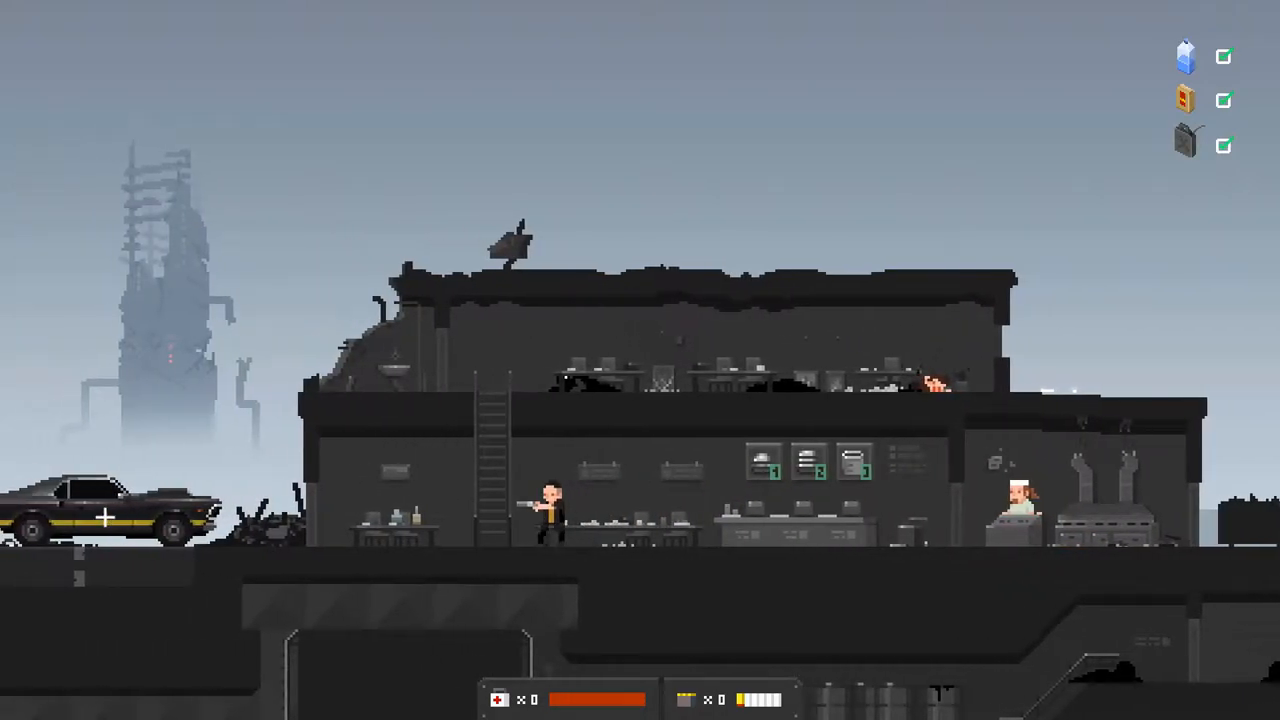
key(a)
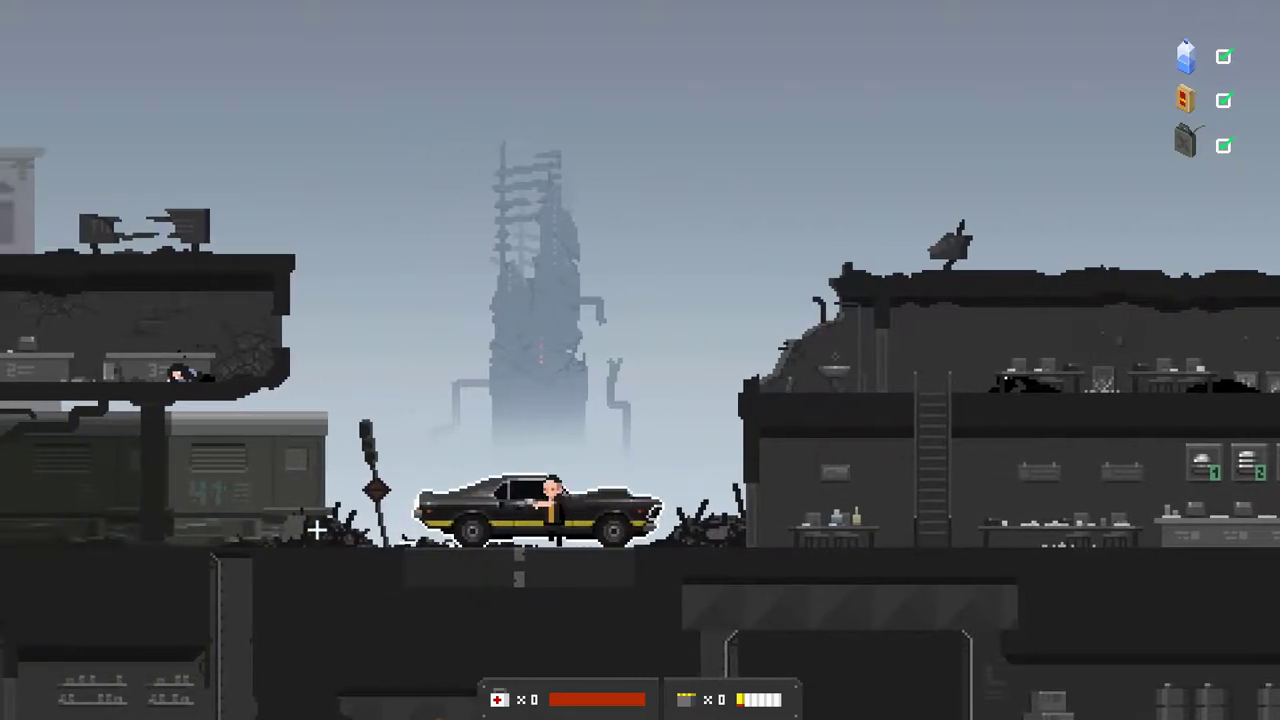
key(e)
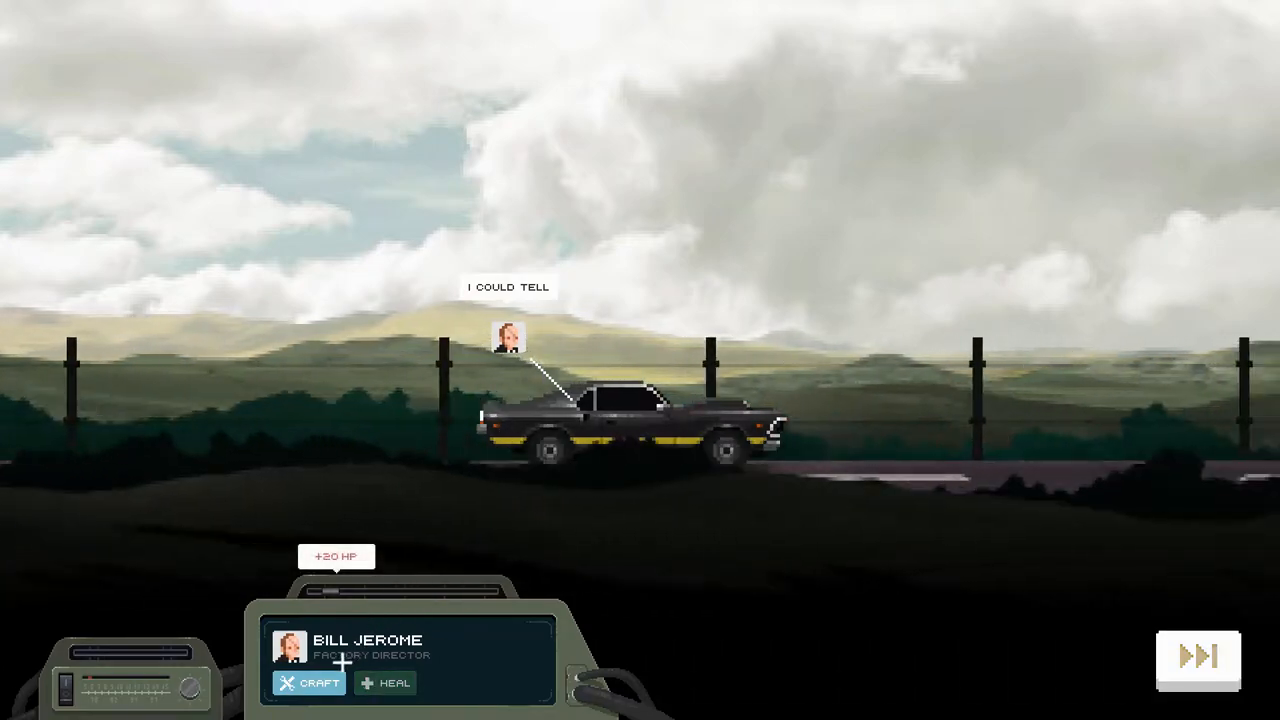
- Craft a batch of ammo in the passenger craft panel, view the medkit recipe and back out
click(319, 683)
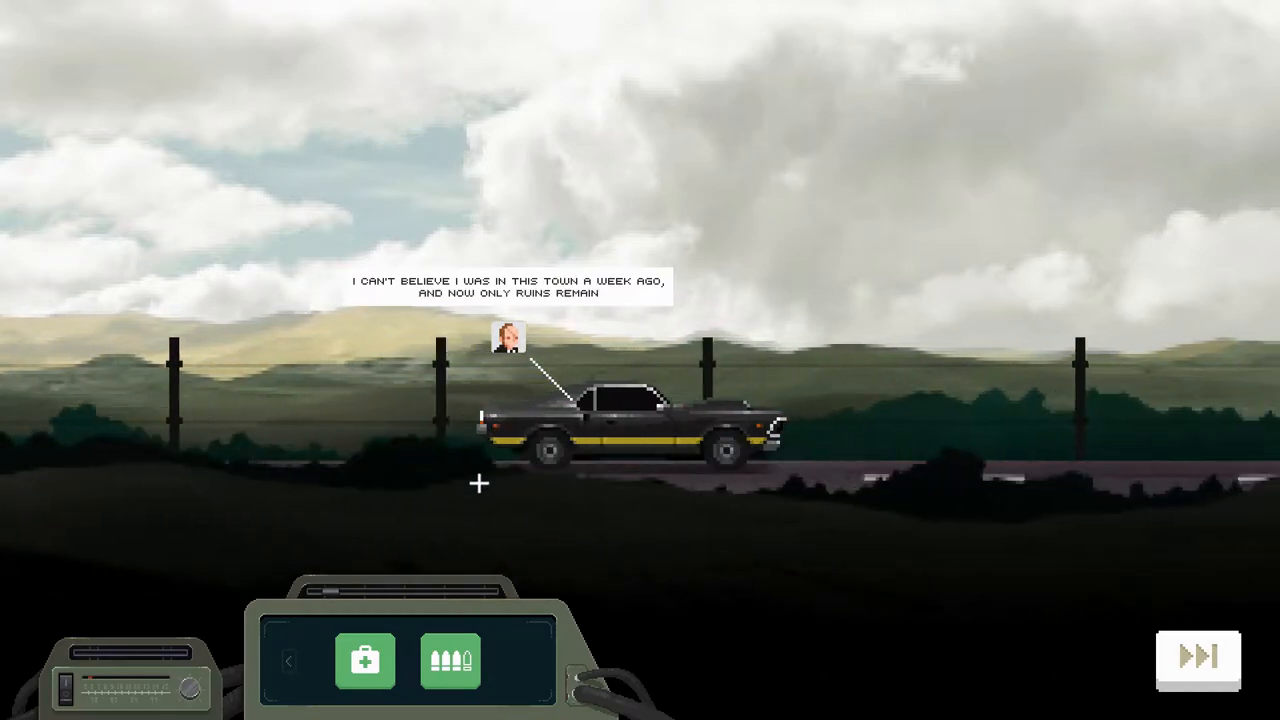
click(450, 660)
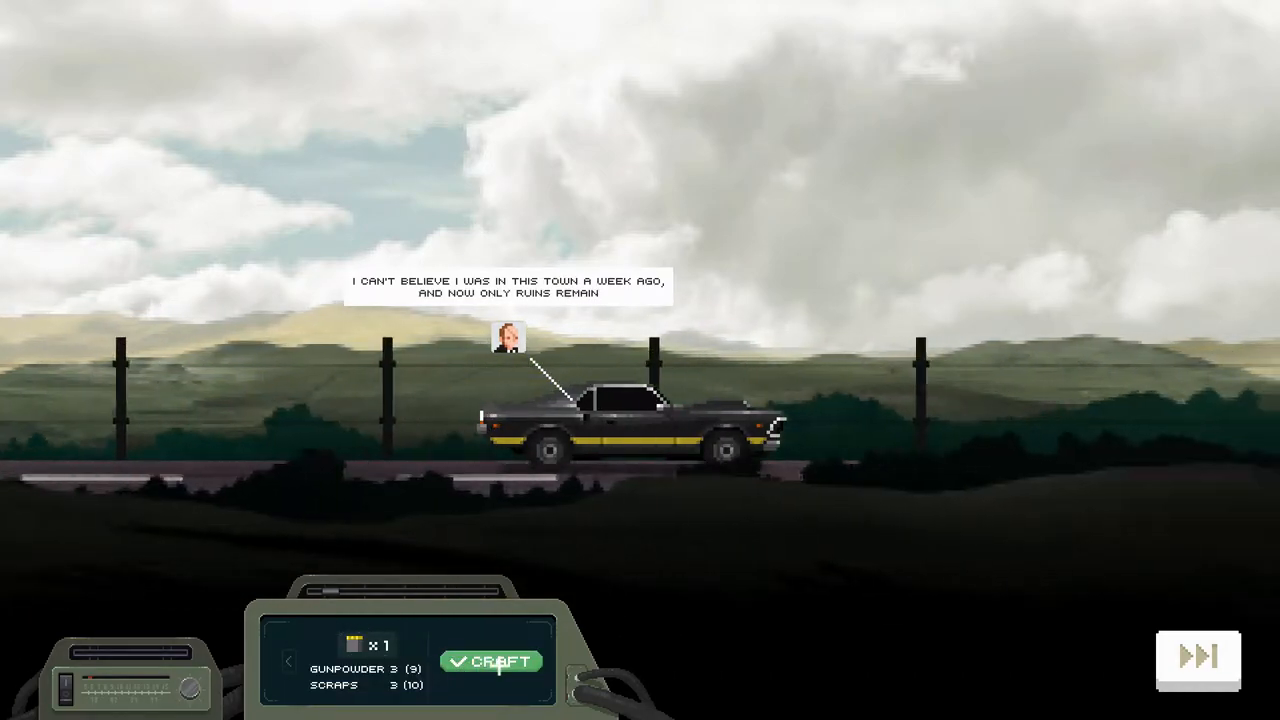
click(499, 662)
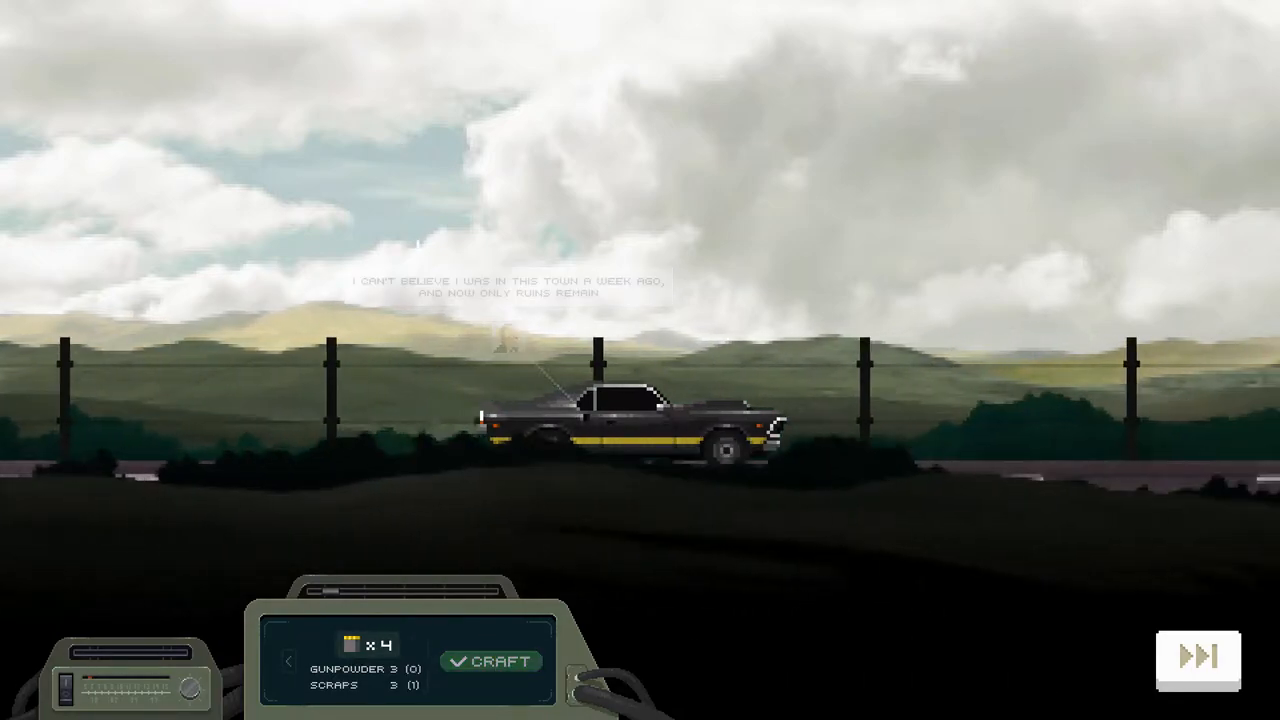
click(291, 664)
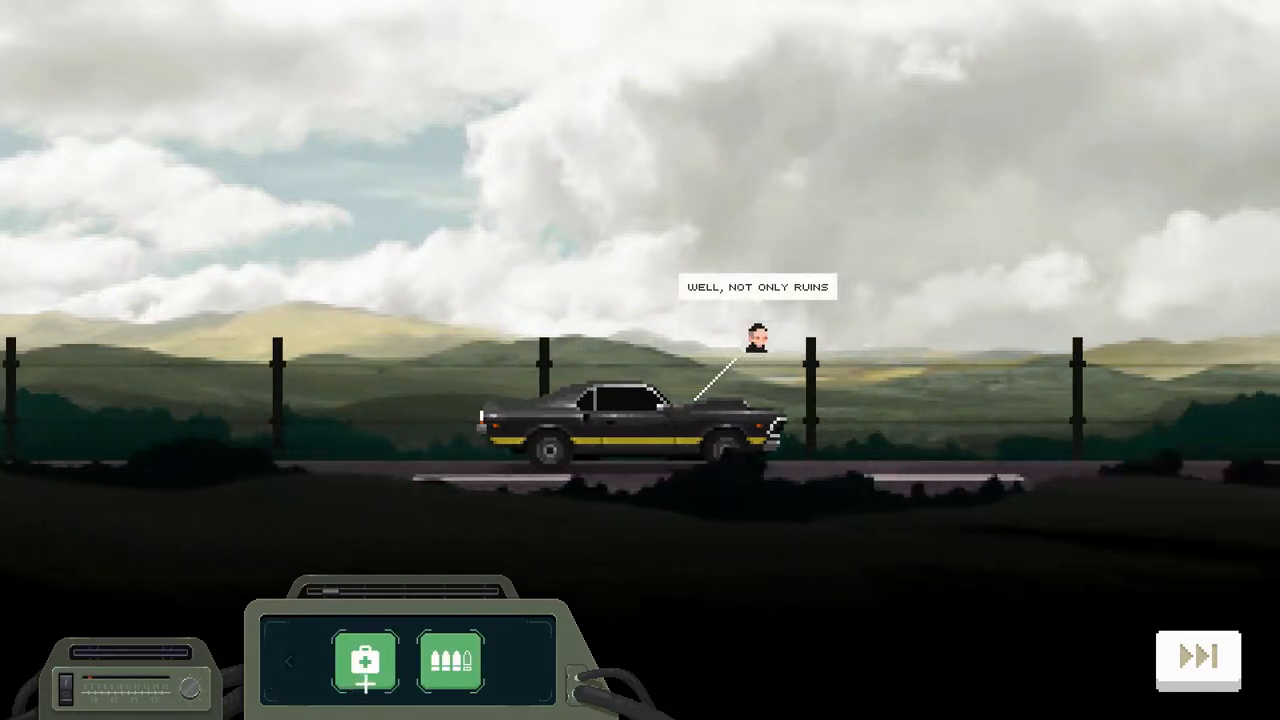
click(365, 660)
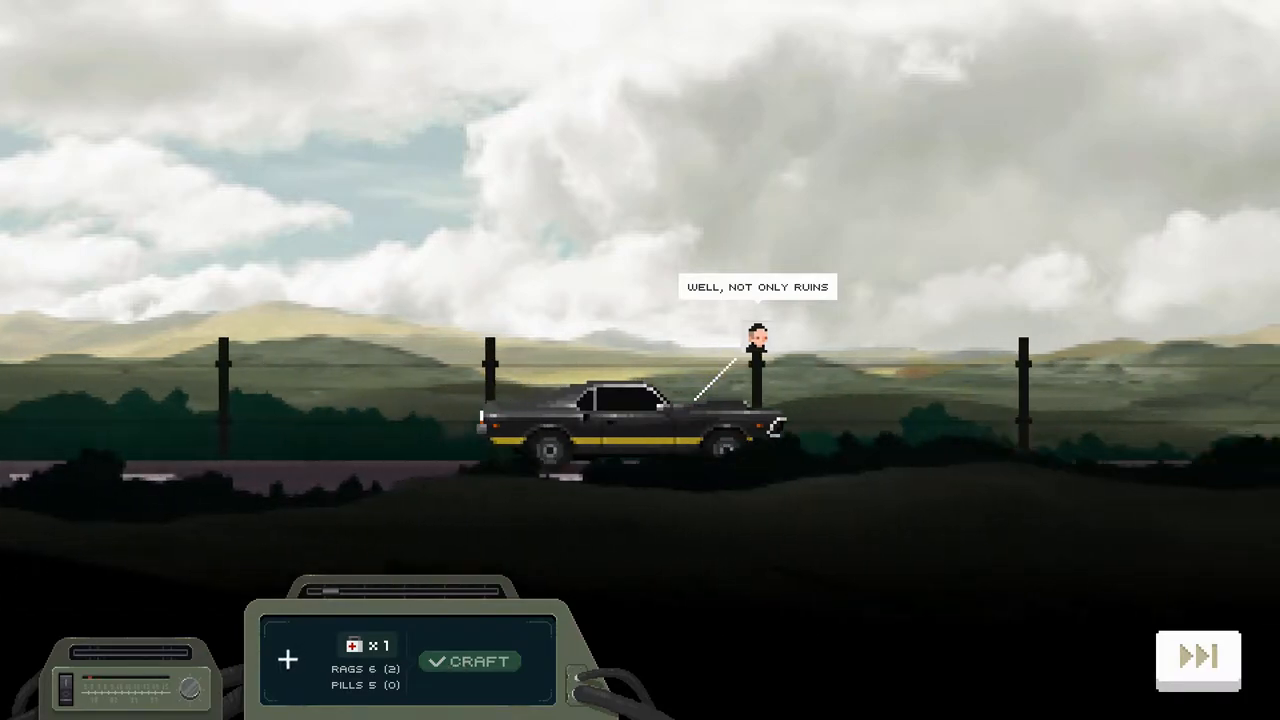
click(288, 660)
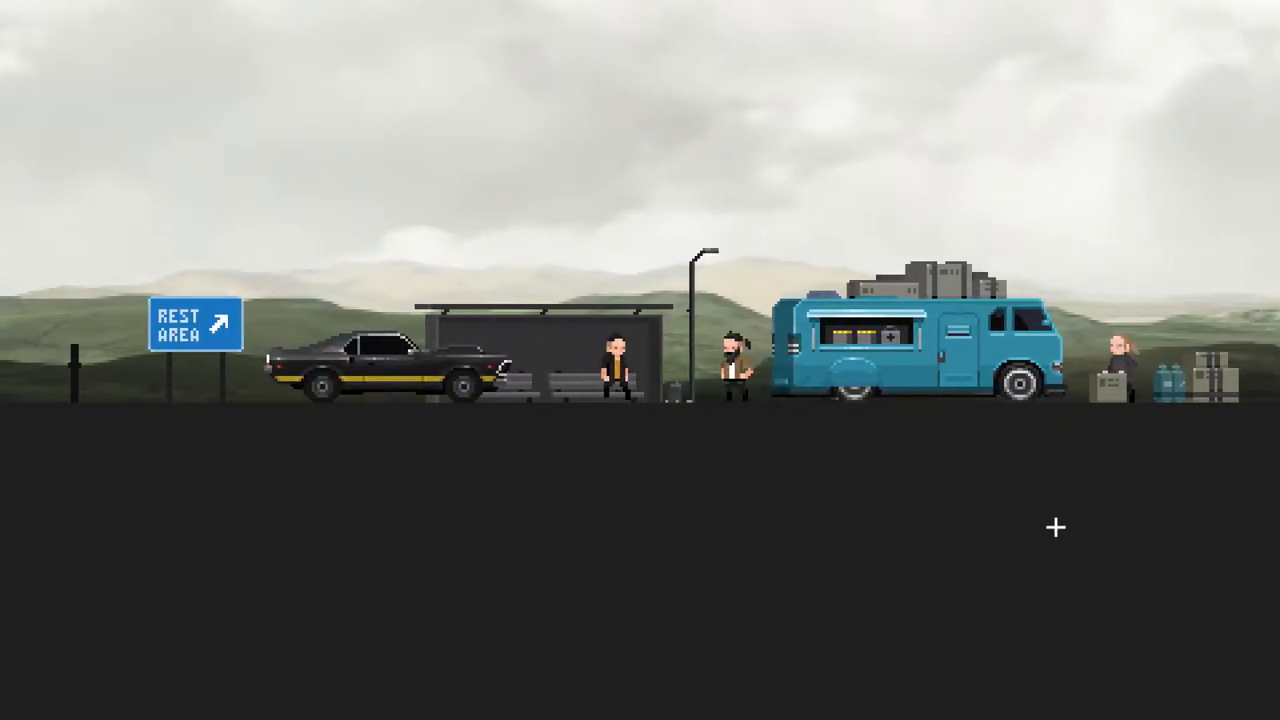
- Talk with the bearded traveller at the rest area and hear him out
key(a)
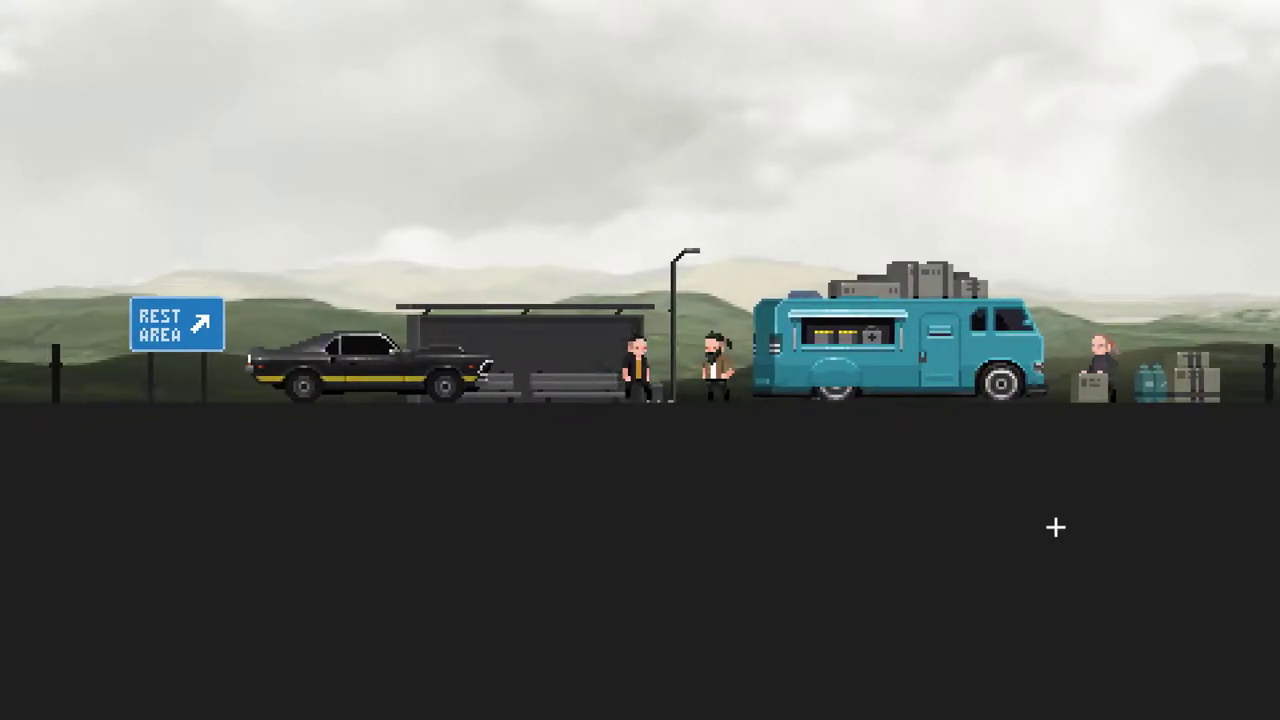
key(d)
key(e)
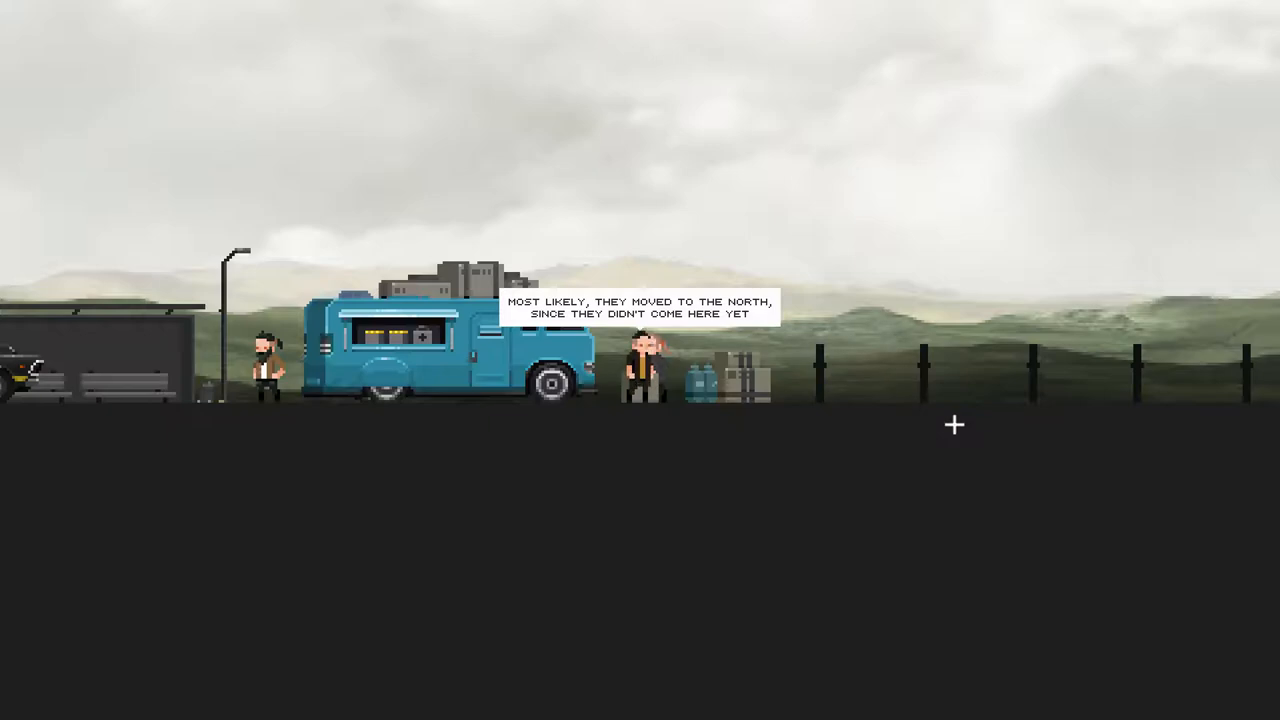
key(e)
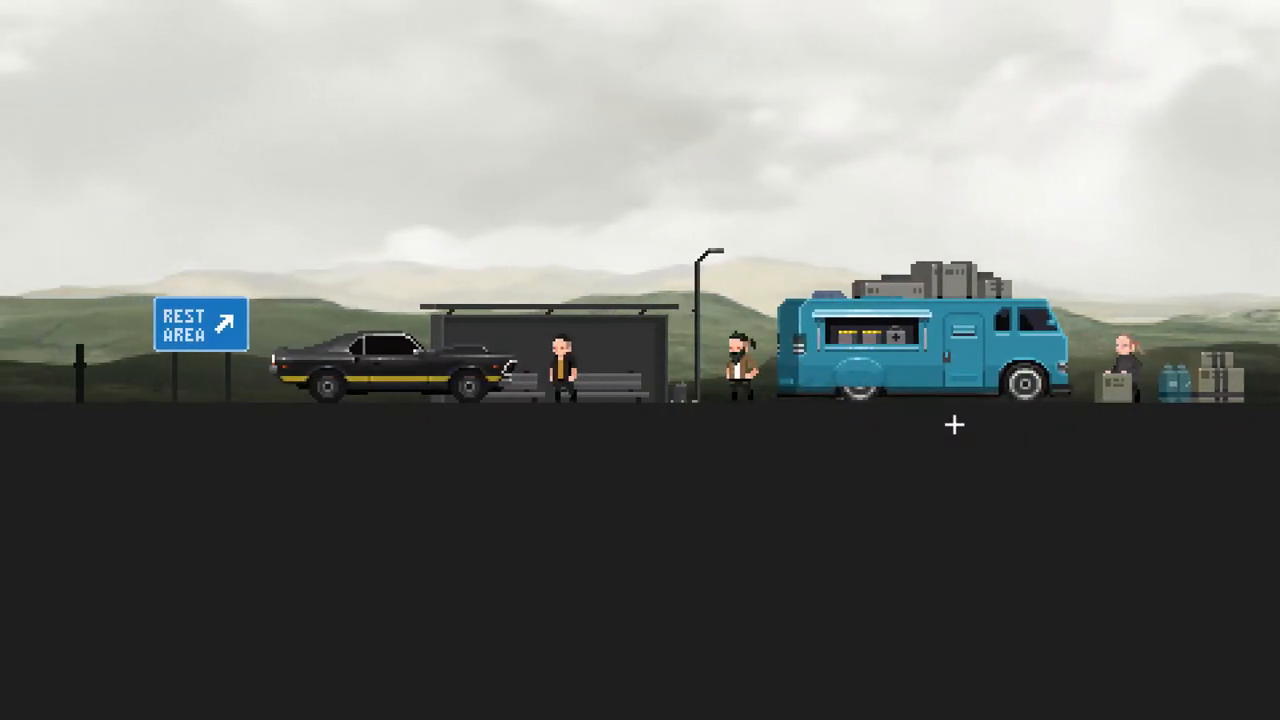
- Walk to the van and start trading at the Ammo Shop
key(e)
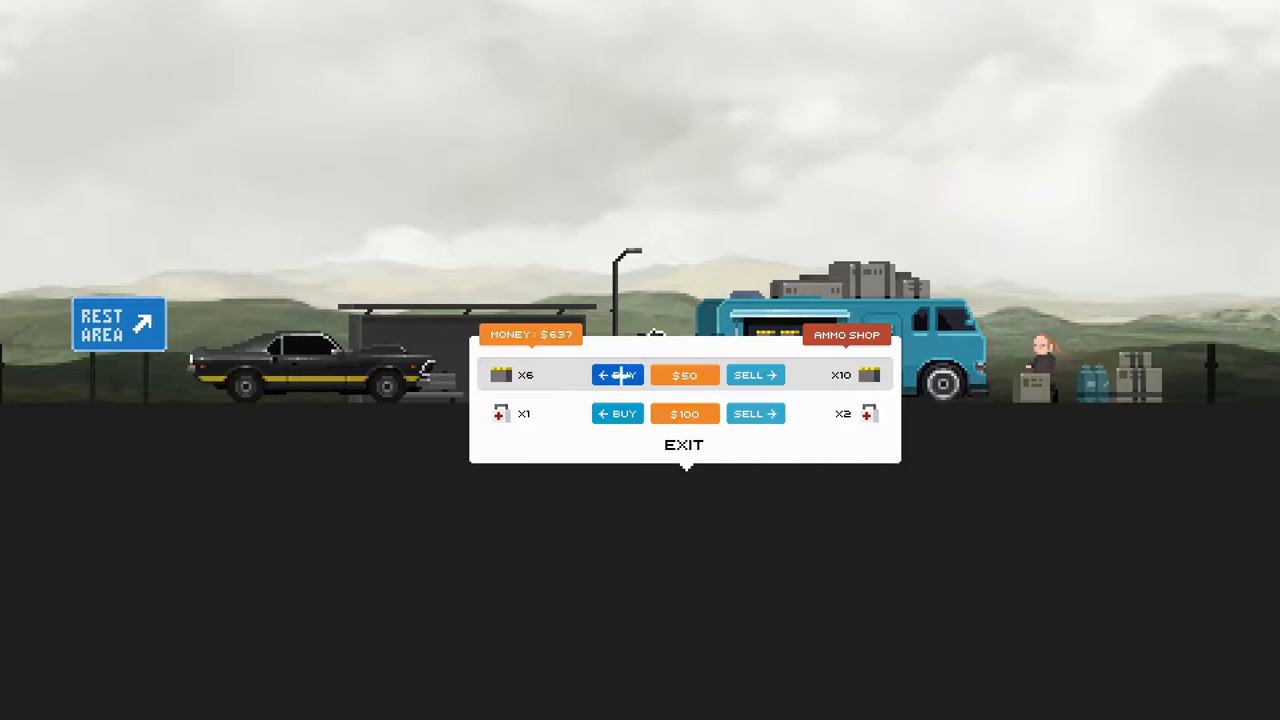
- Buy another medkit from the trader, then exit the shop and head back to the car
click(618, 416)
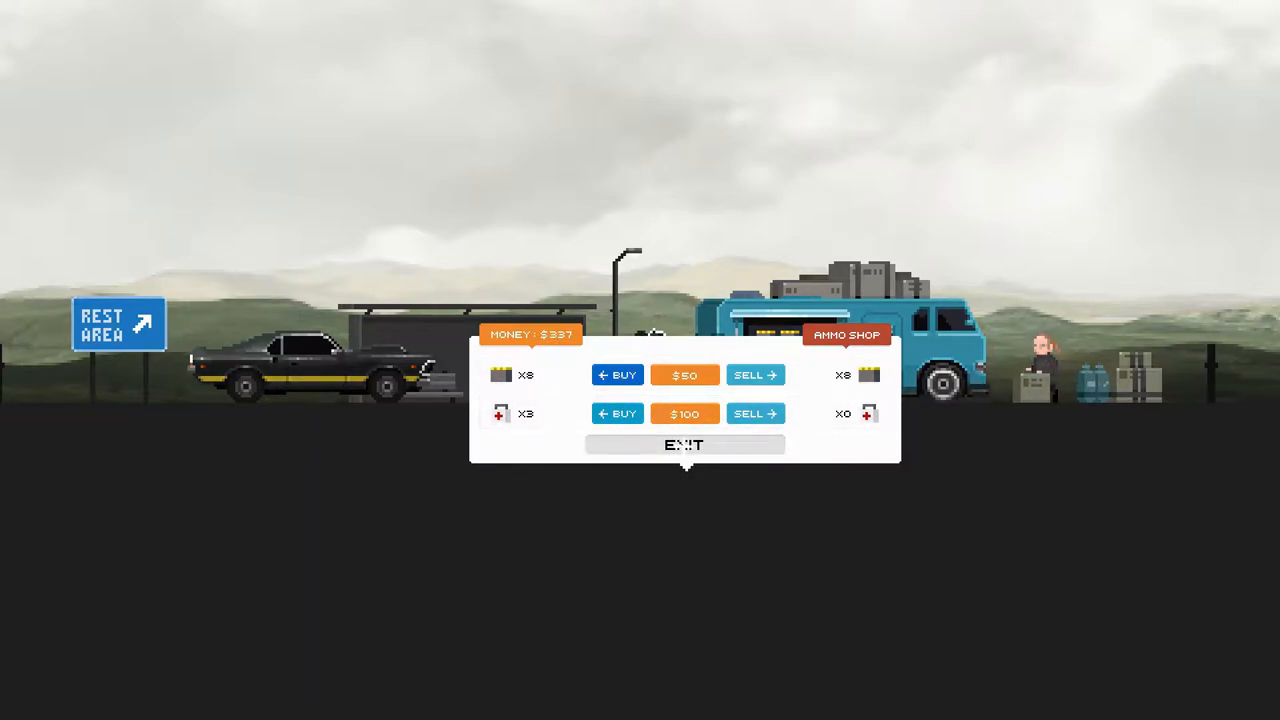
click(684, 445)
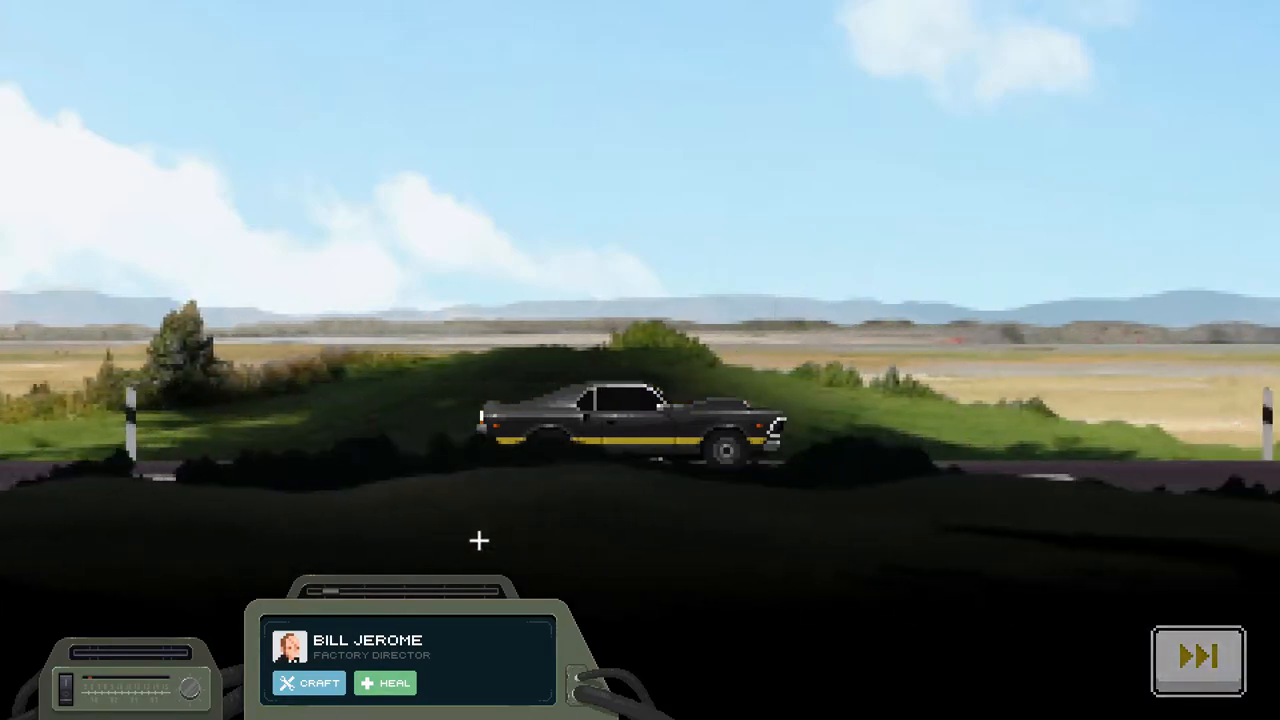
click(310, 682)
click(365, 660)
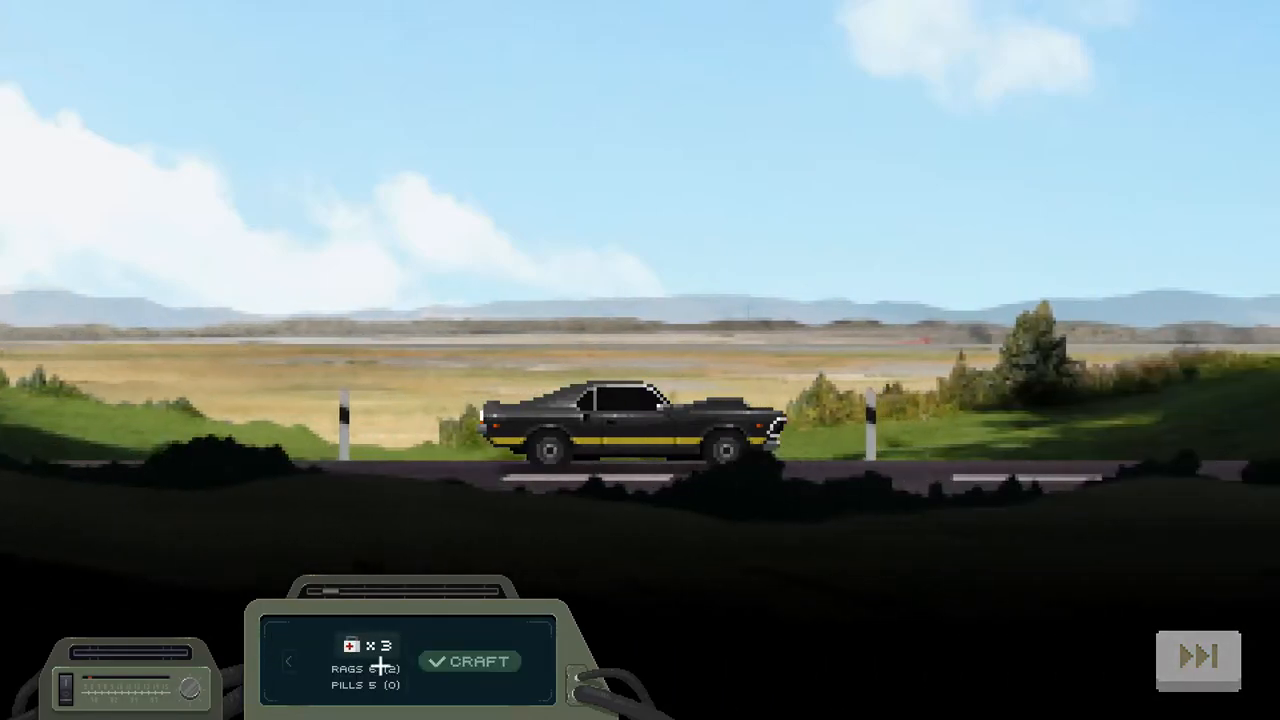
click(285, 668)
click(449, 660)
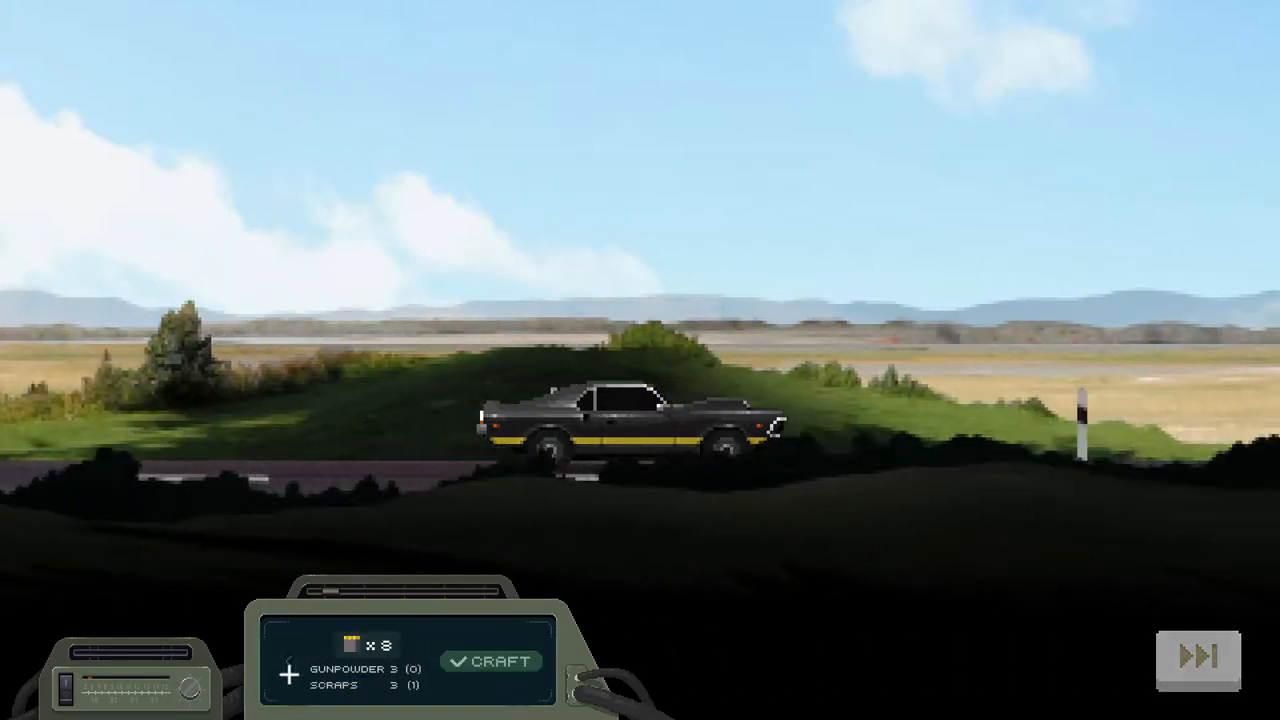
click(288, 672)
click(449, 657)
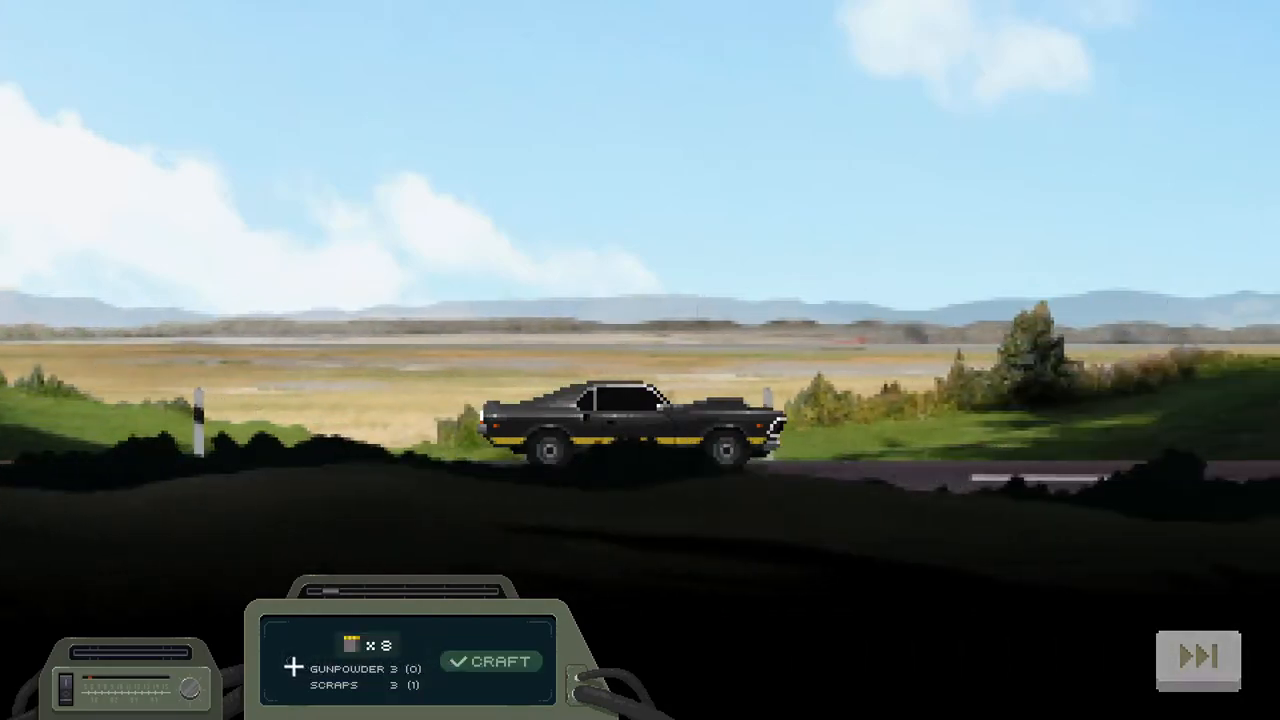
click(293, 667)
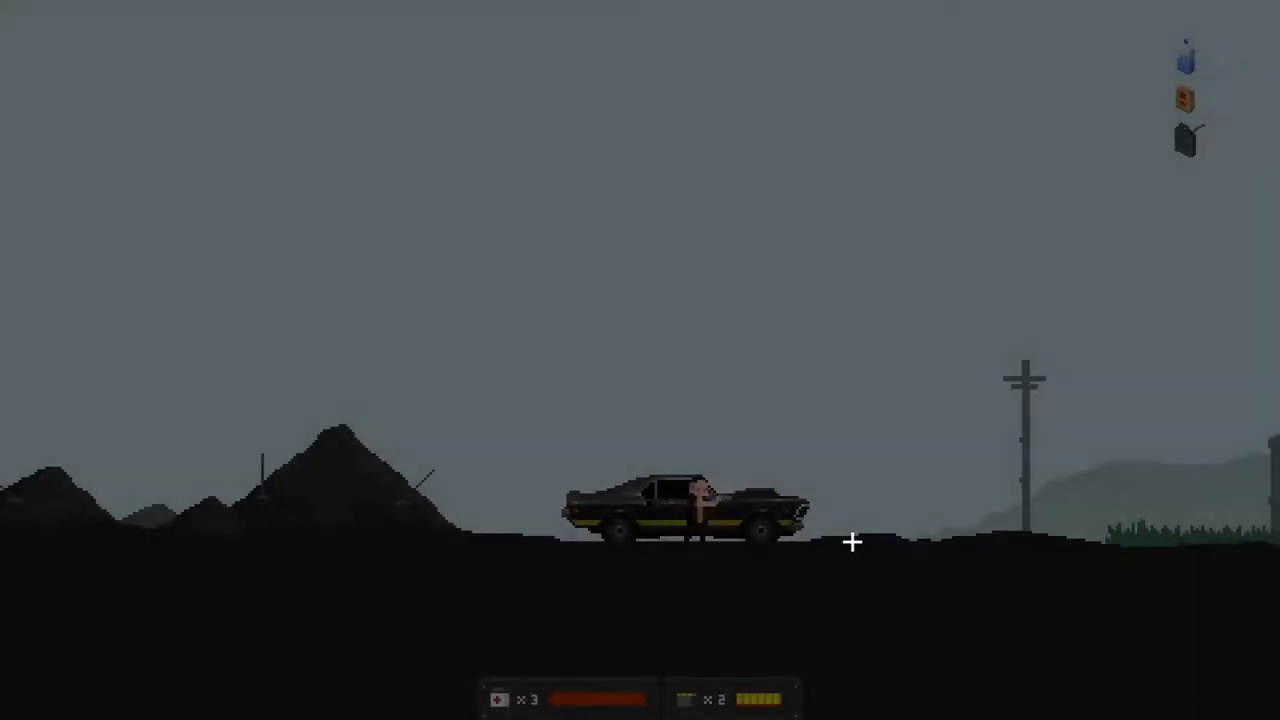
- Walk left from the parked car to the cliff-edge fence and climb down the shaft into the mine
key(a)
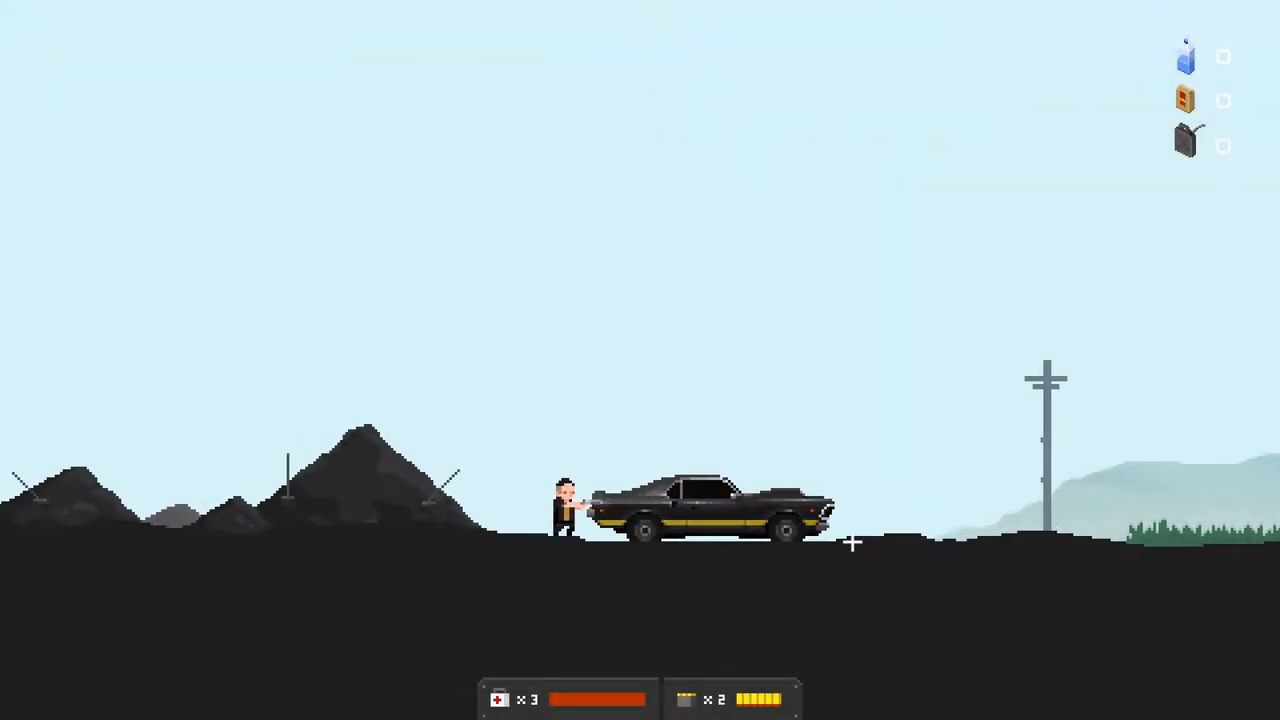
key(a)
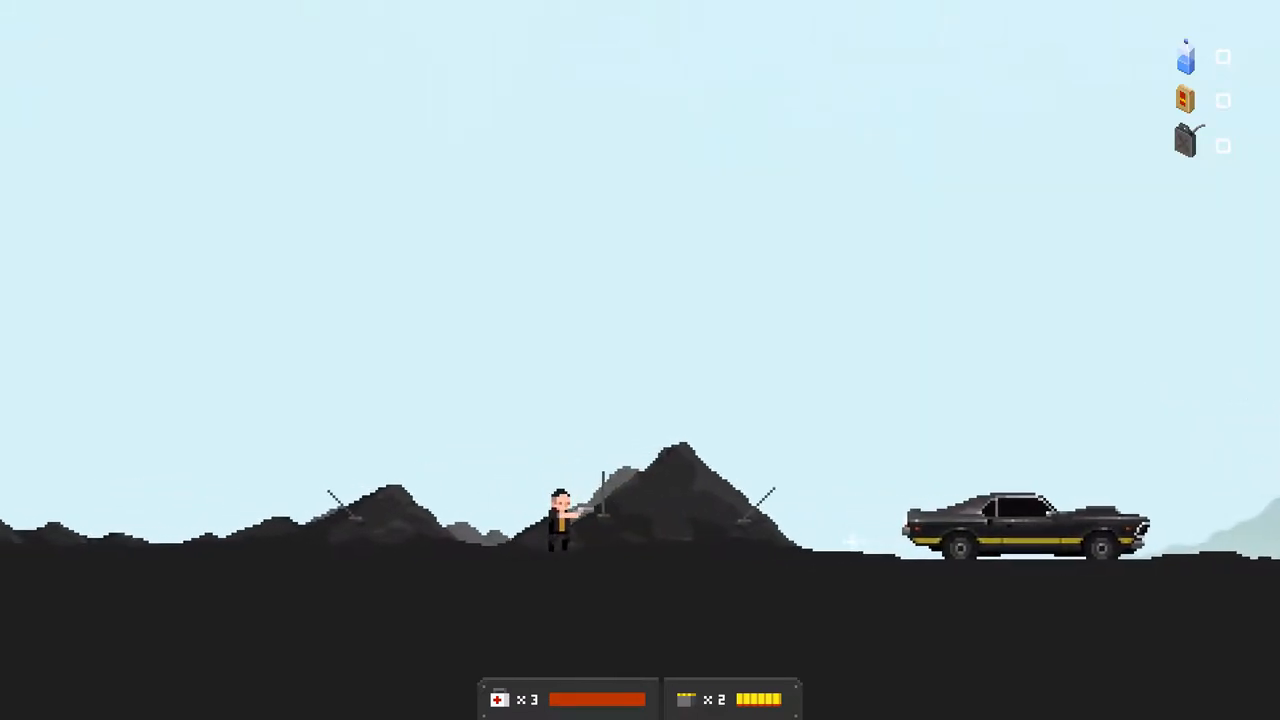
key(a)
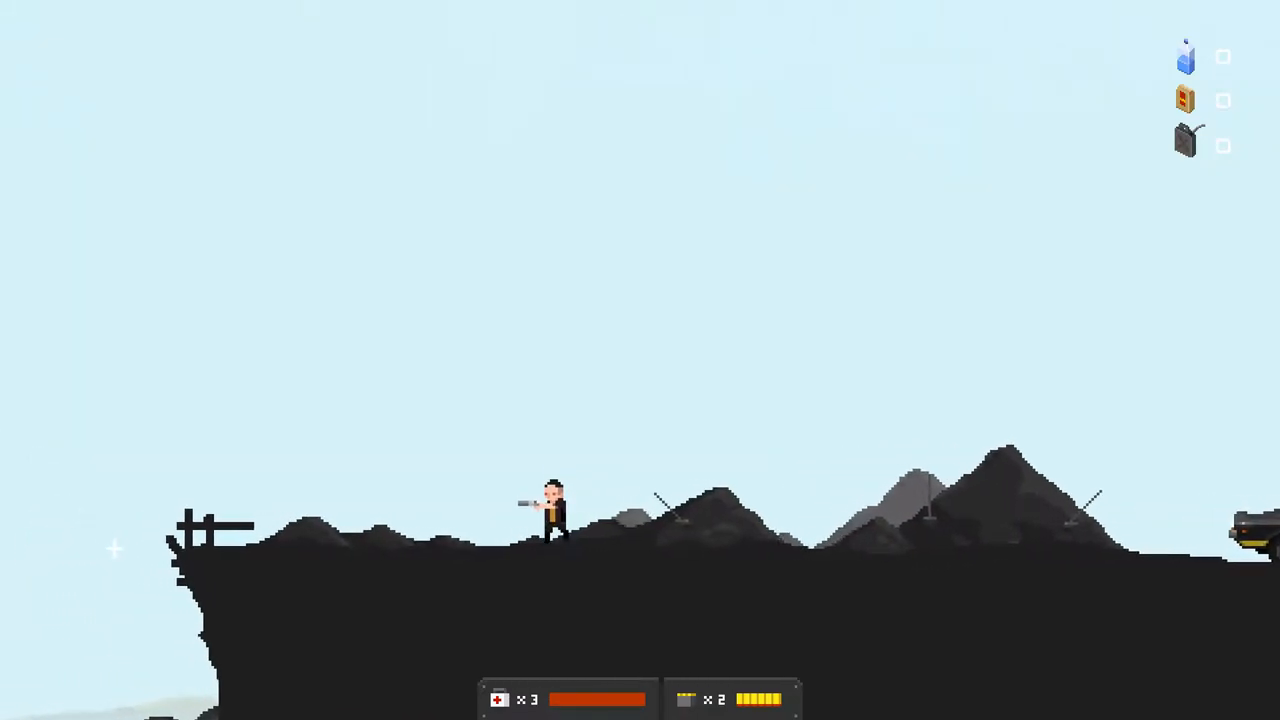
key(a)
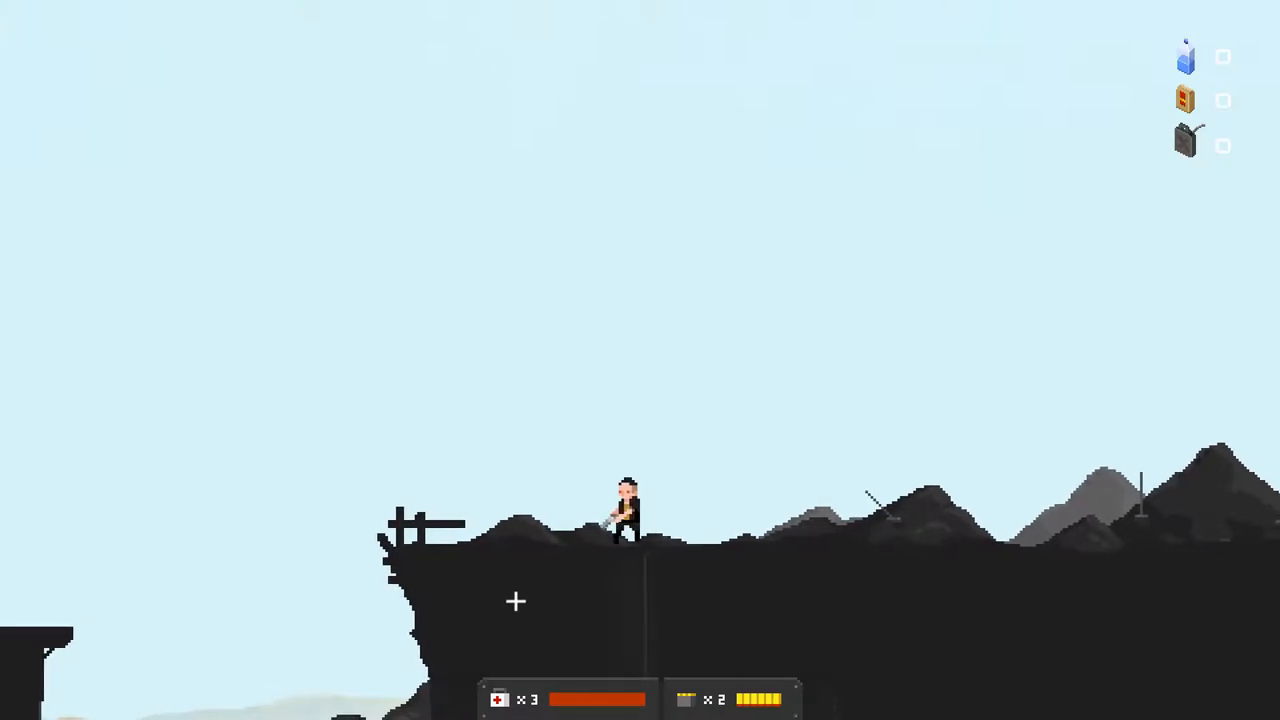
key(d)
key(s)
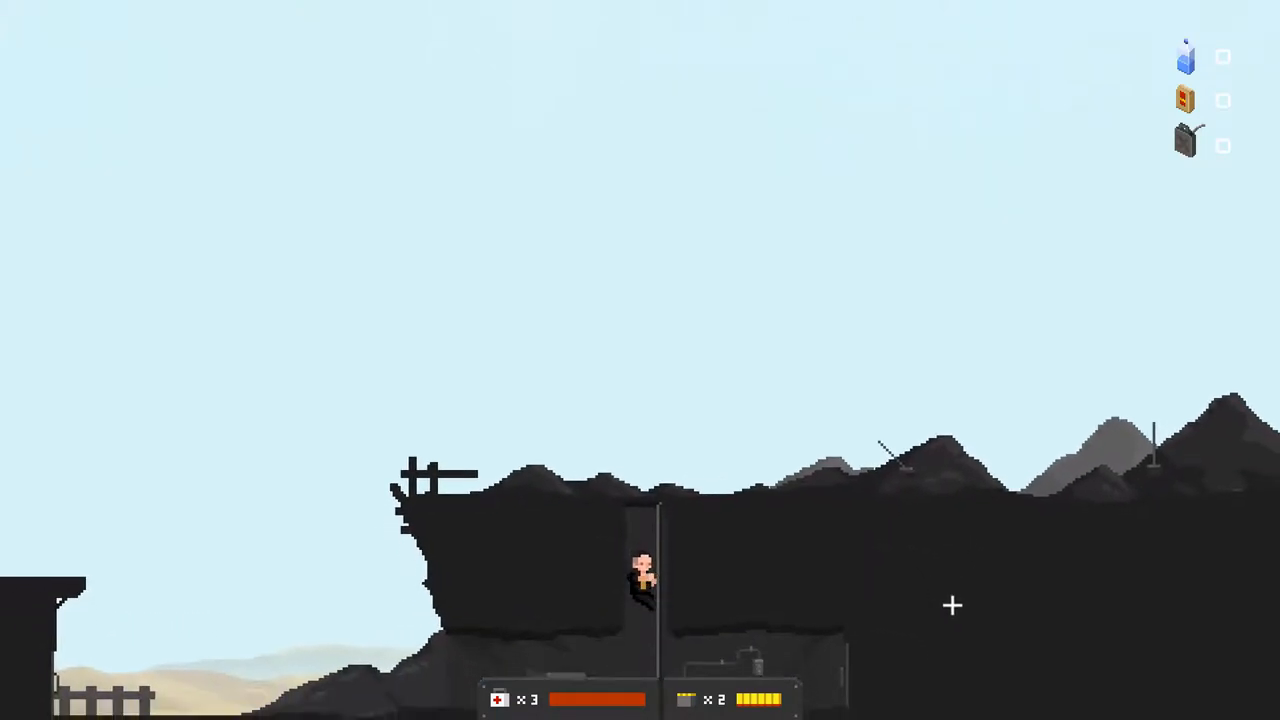
- Cross the mine tunnel to the body in the cave and descend the ladder shaft to the lower cave
key(d)
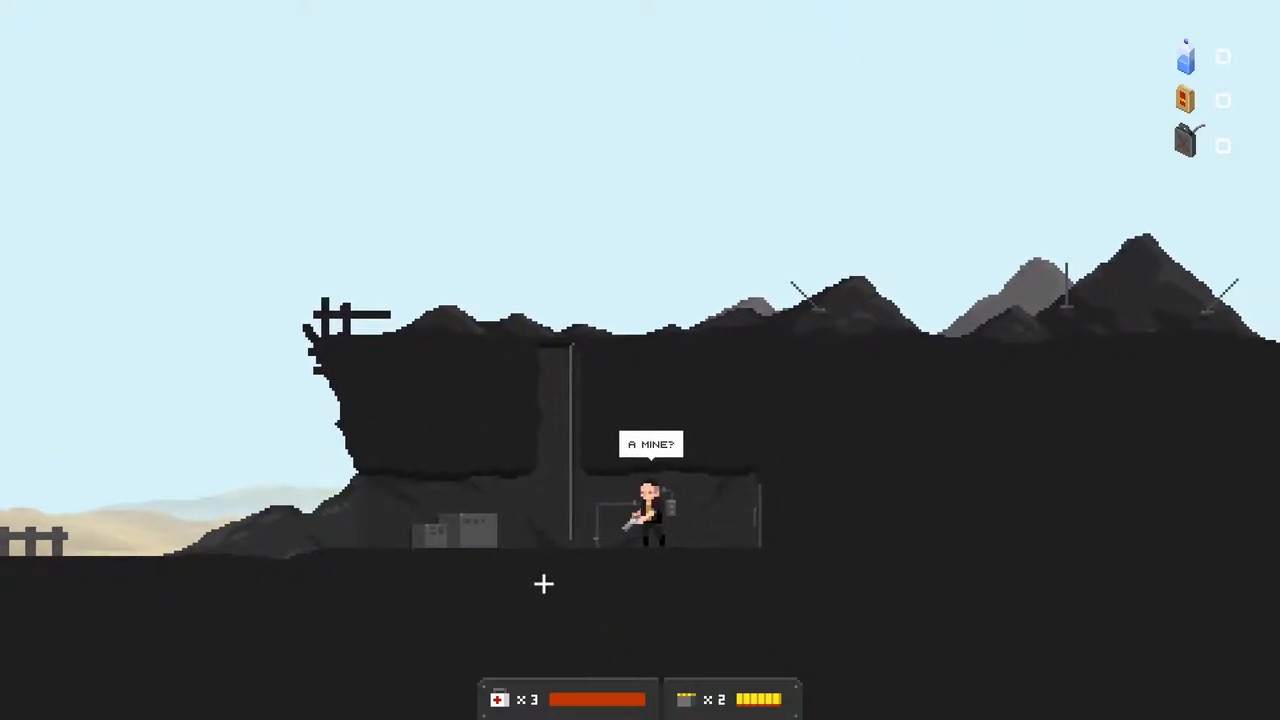
key(d)
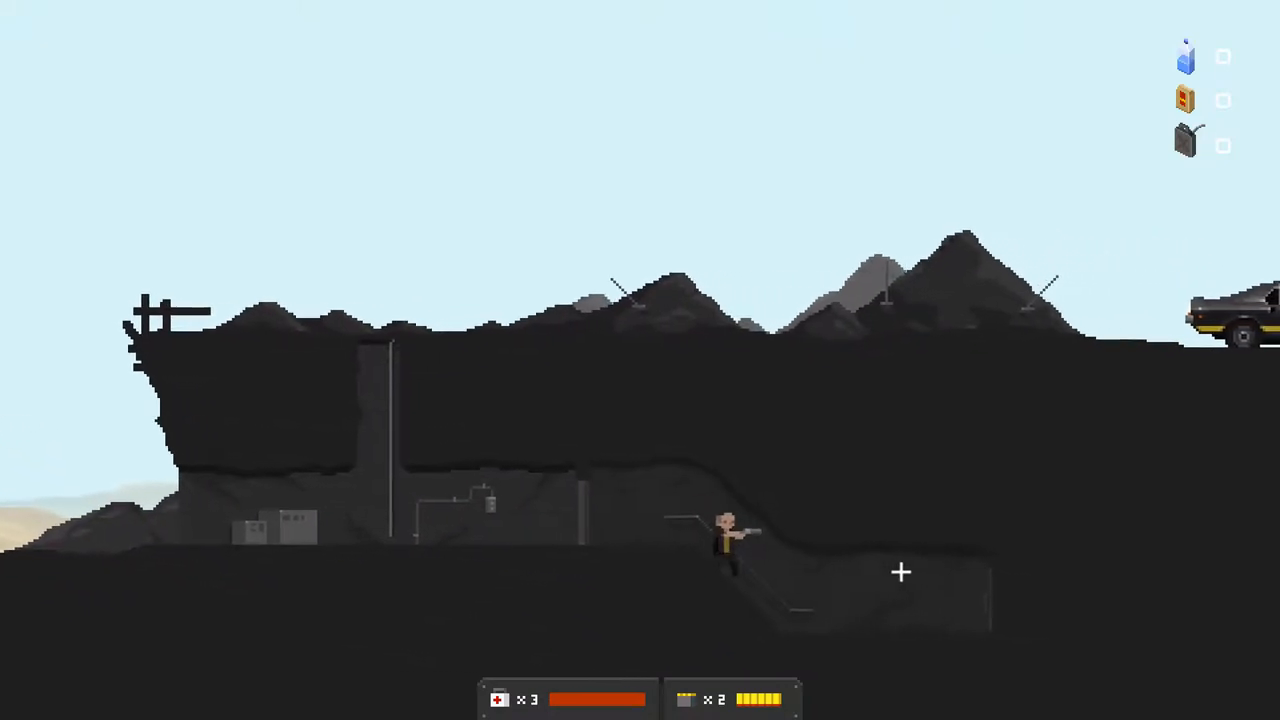
key(d)
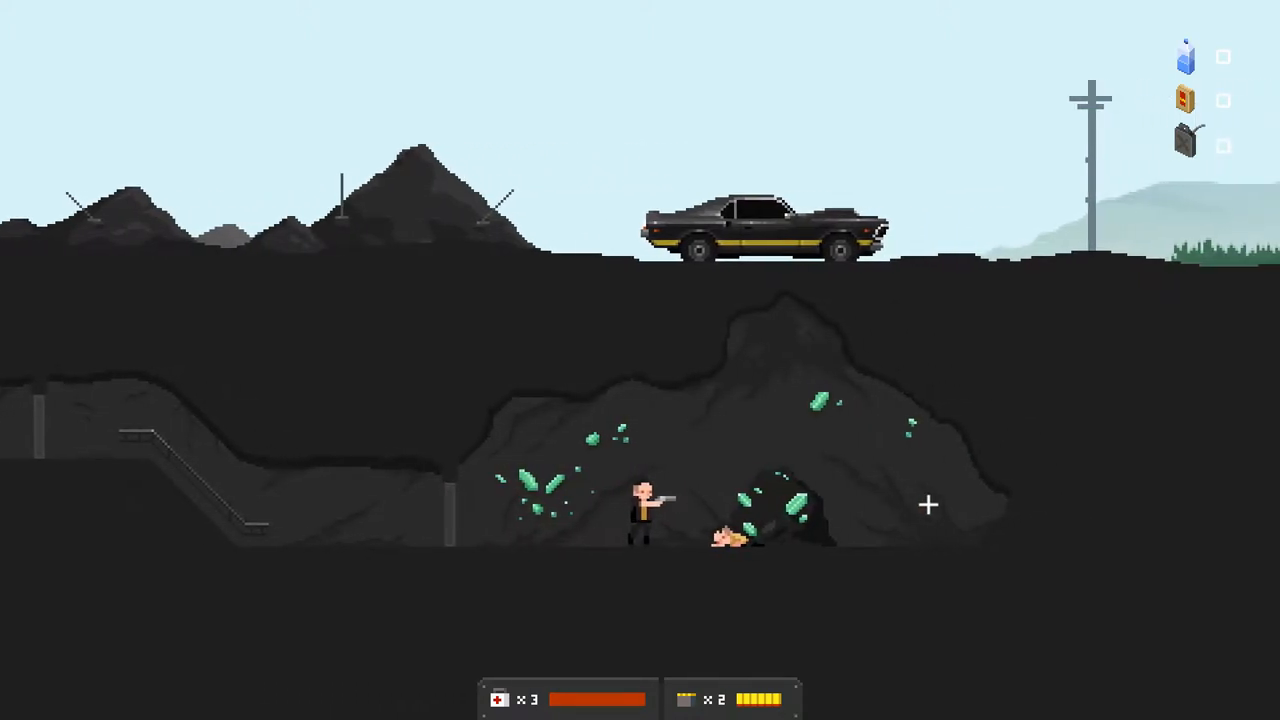
key(d)
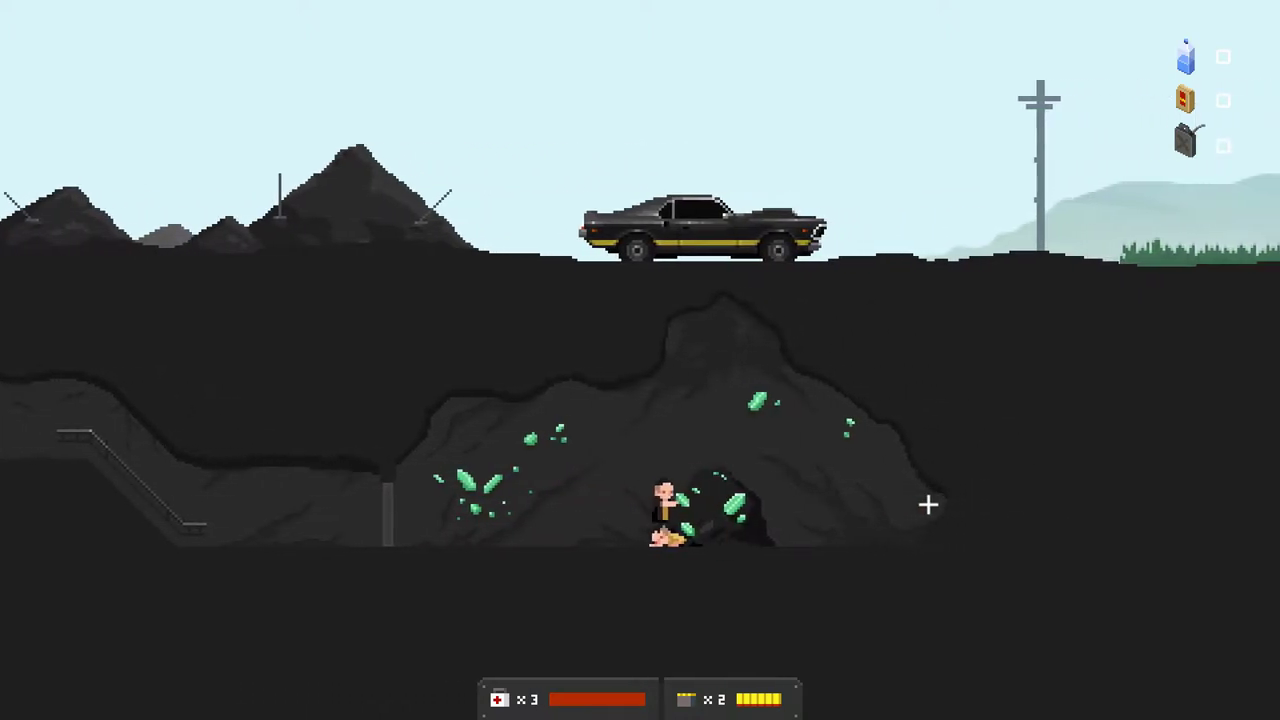
key(d)
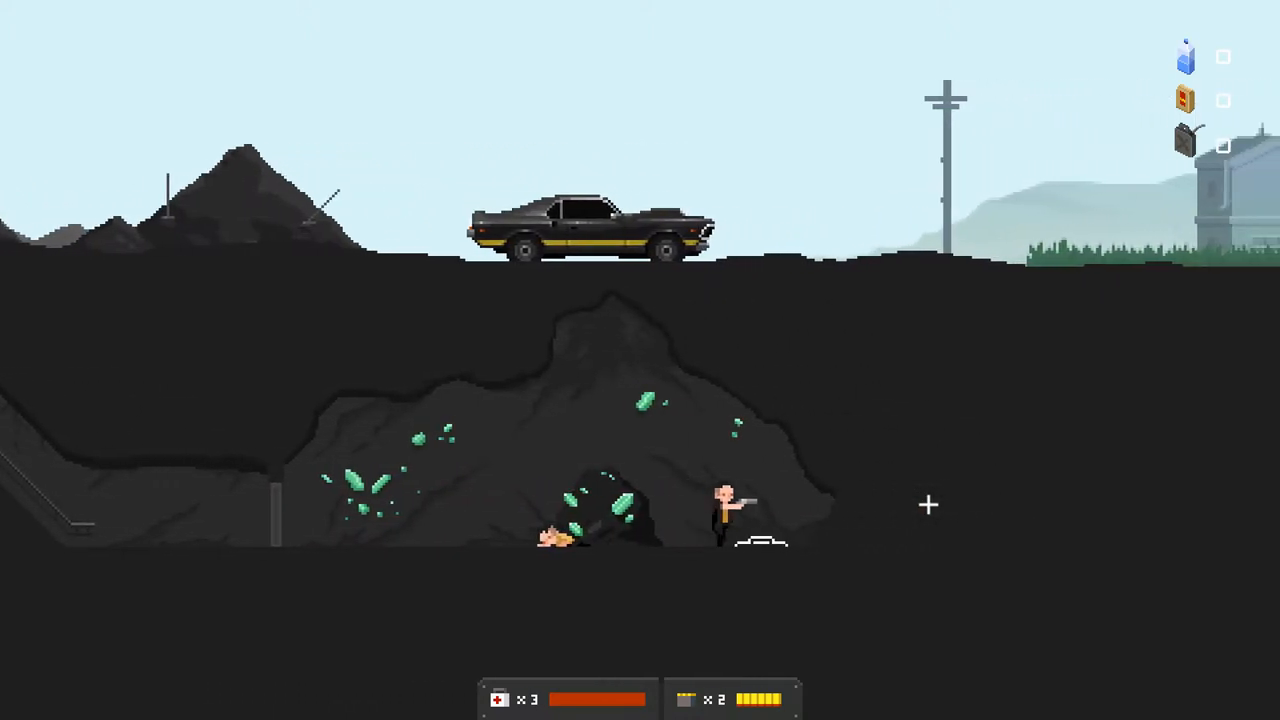
key(s)
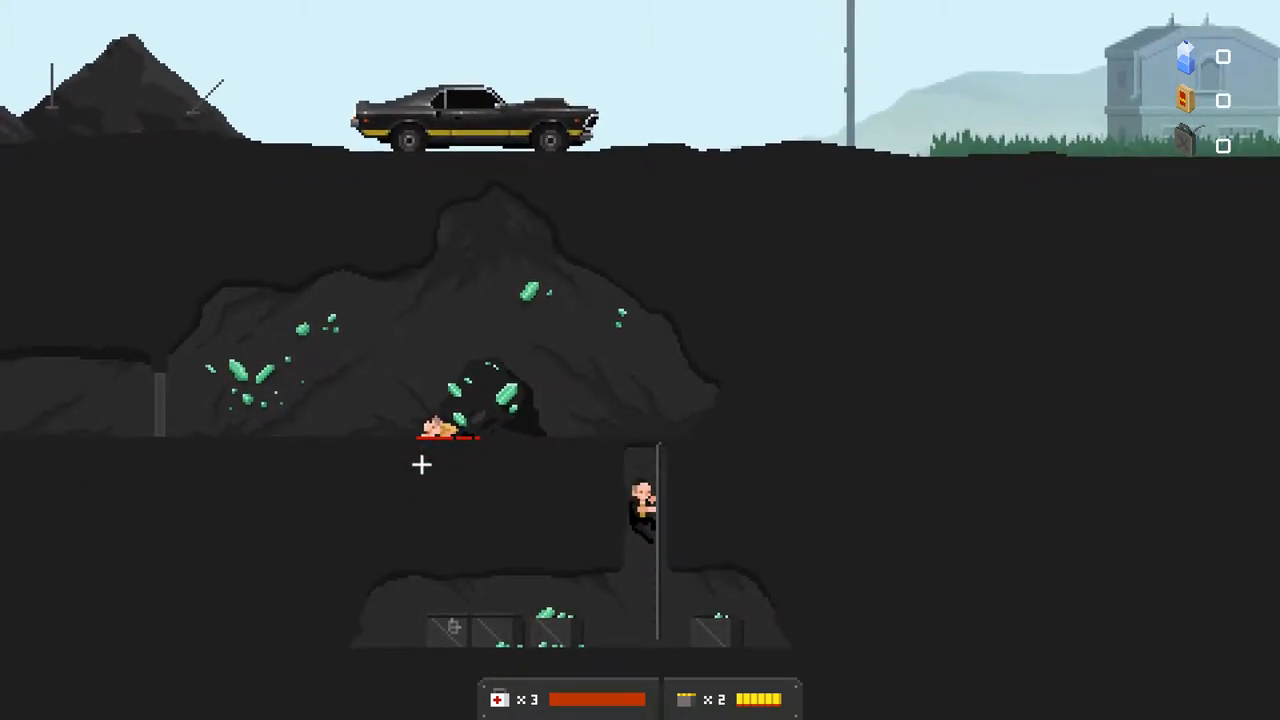
key(w)
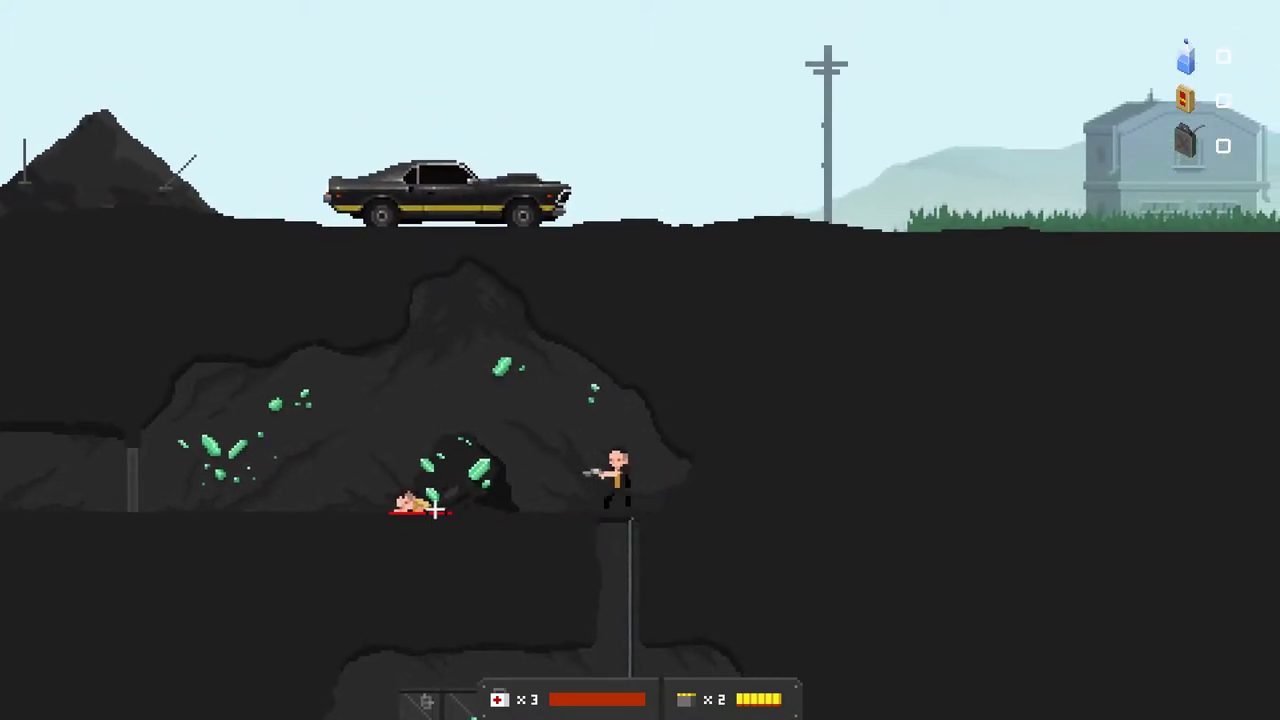
key(a)
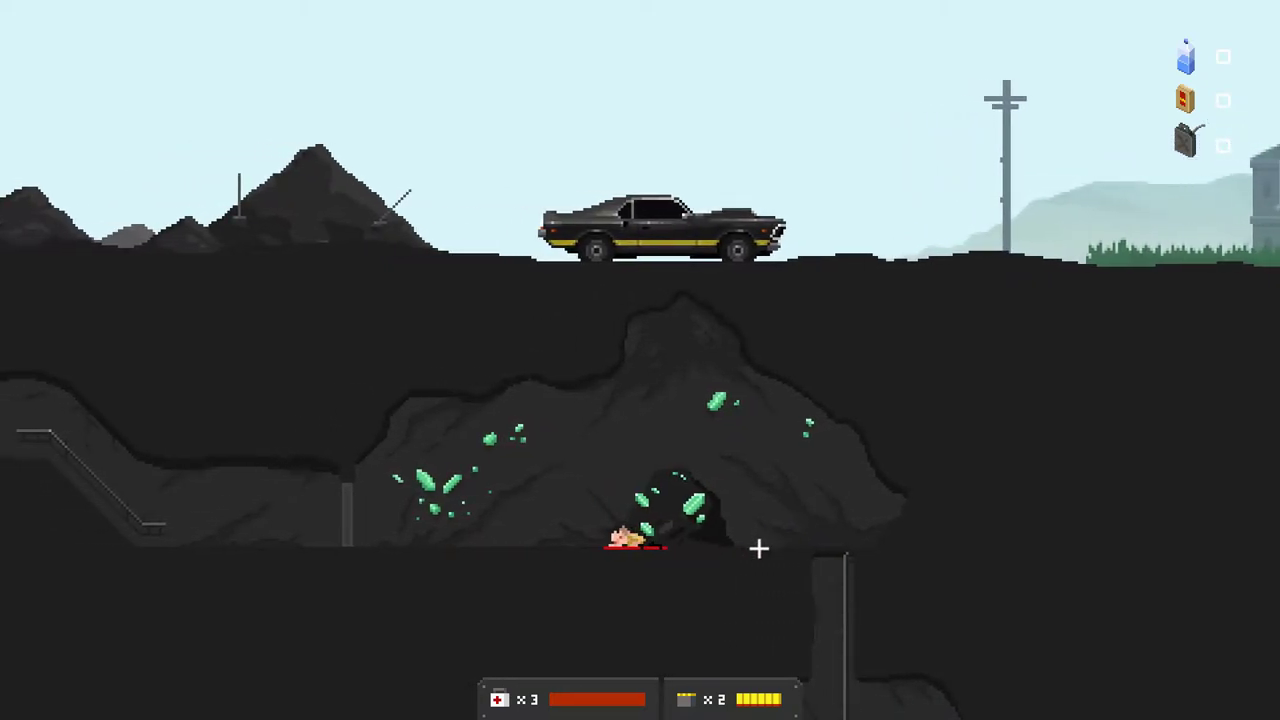
key(s)
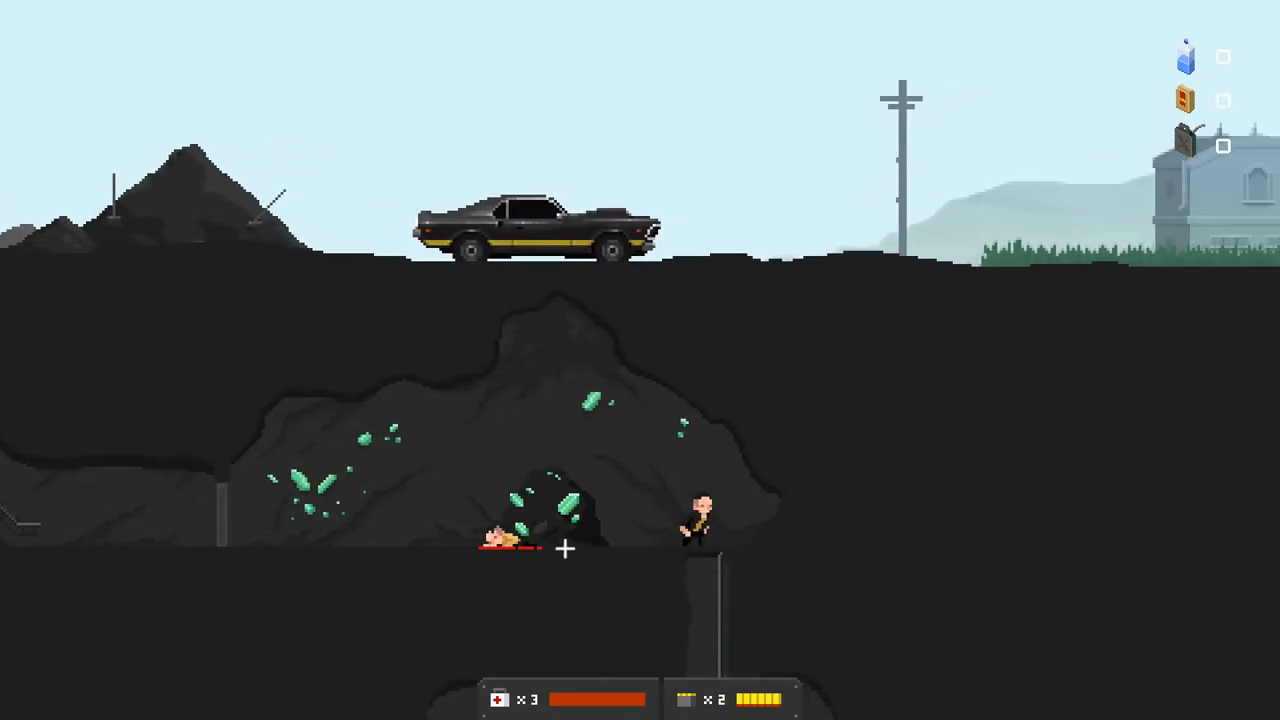
- Loot electrum from the lower cave crates and read the note found among them
key(a)
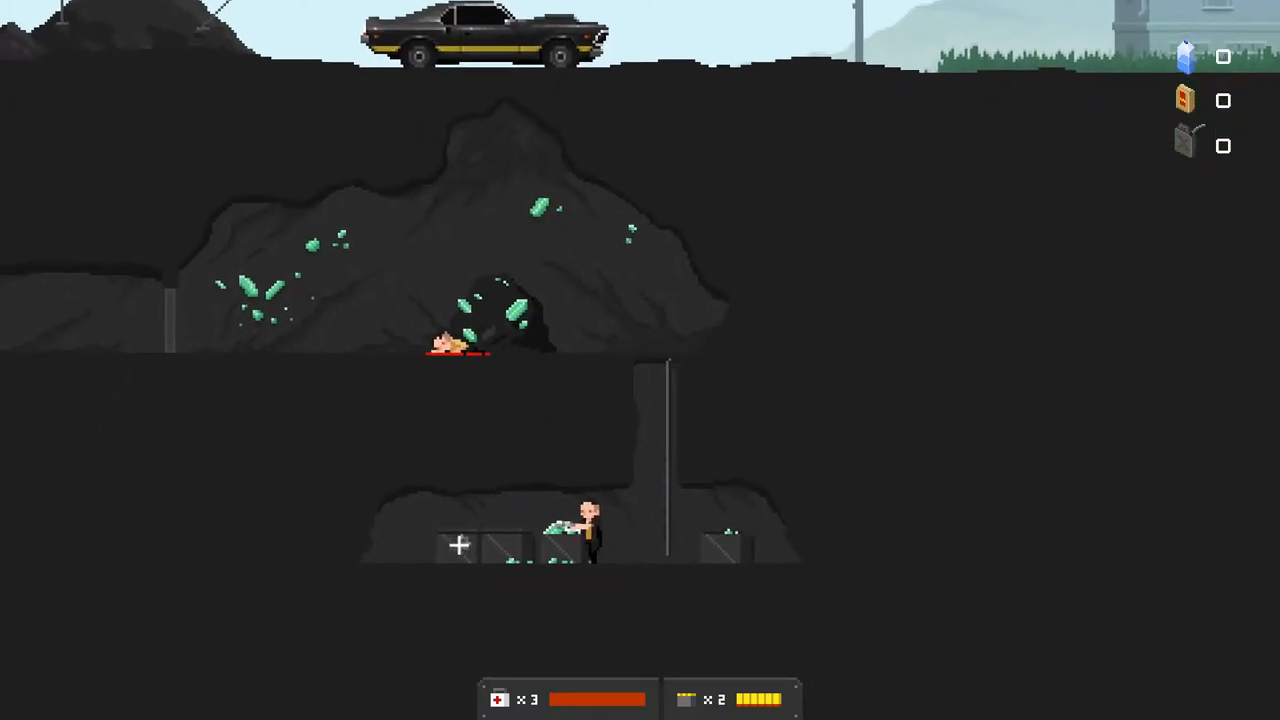
key(d)
key(a)
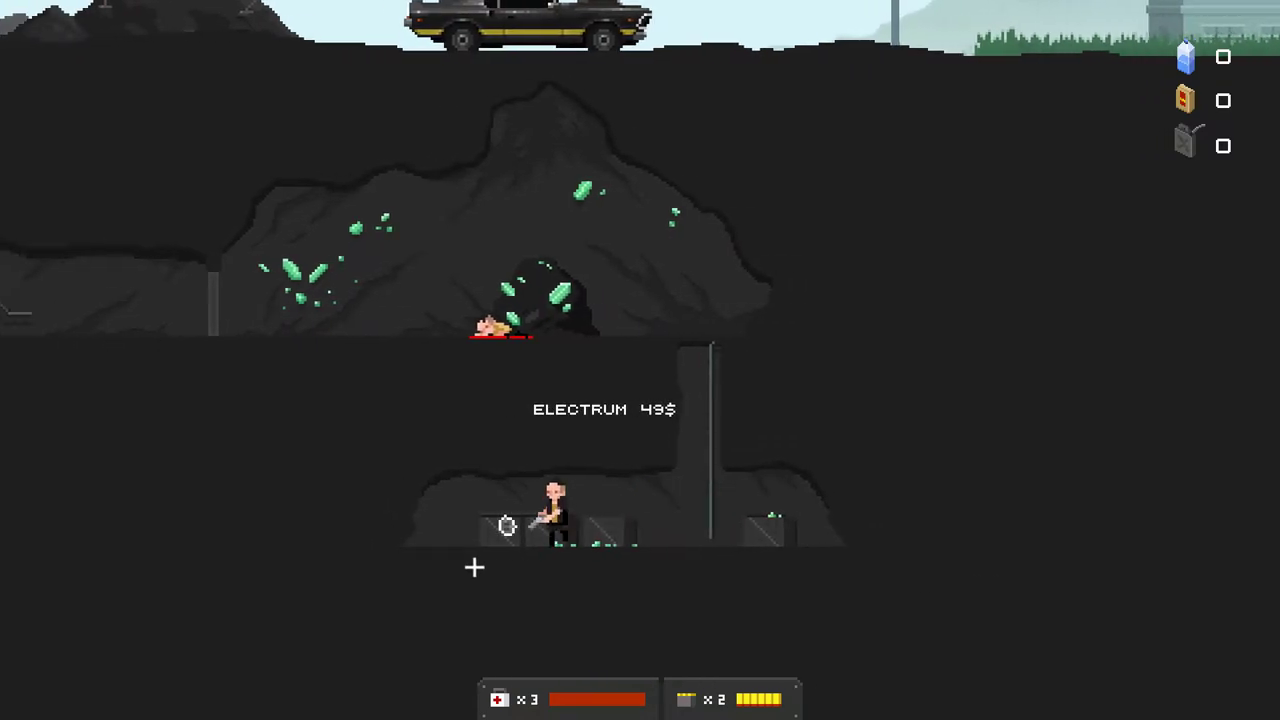
key(e)
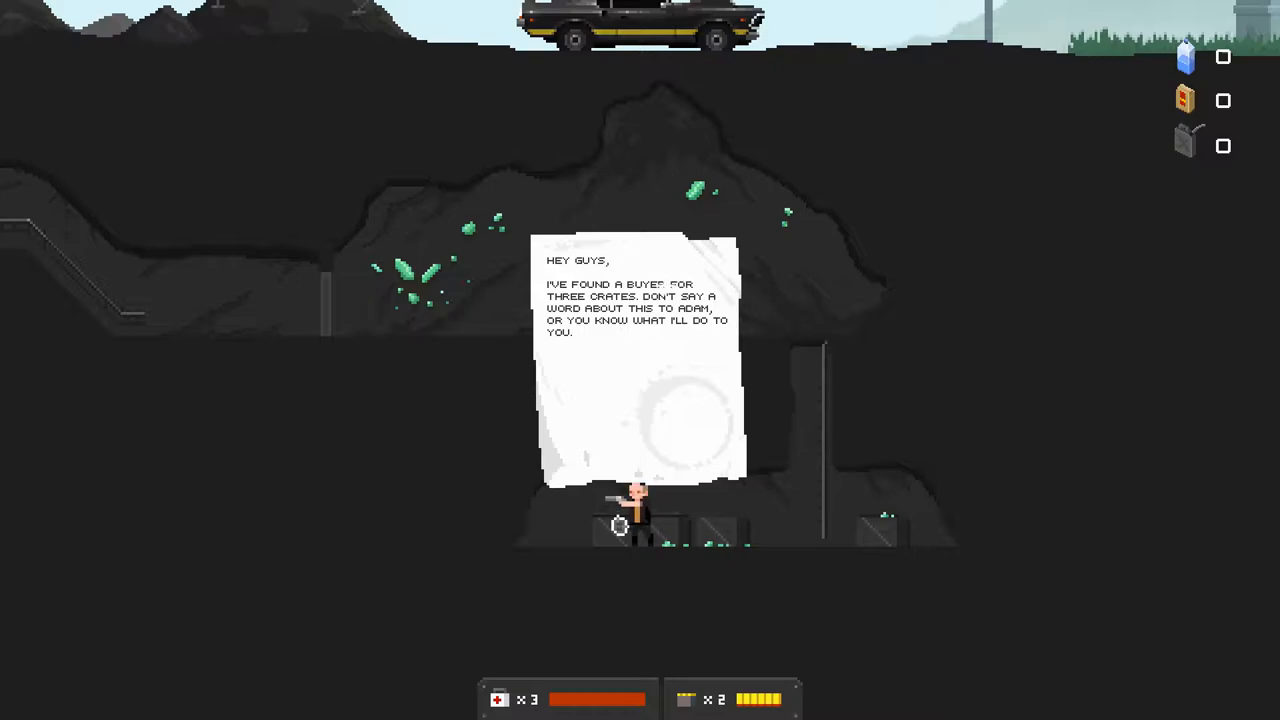
key(e)
key(a)
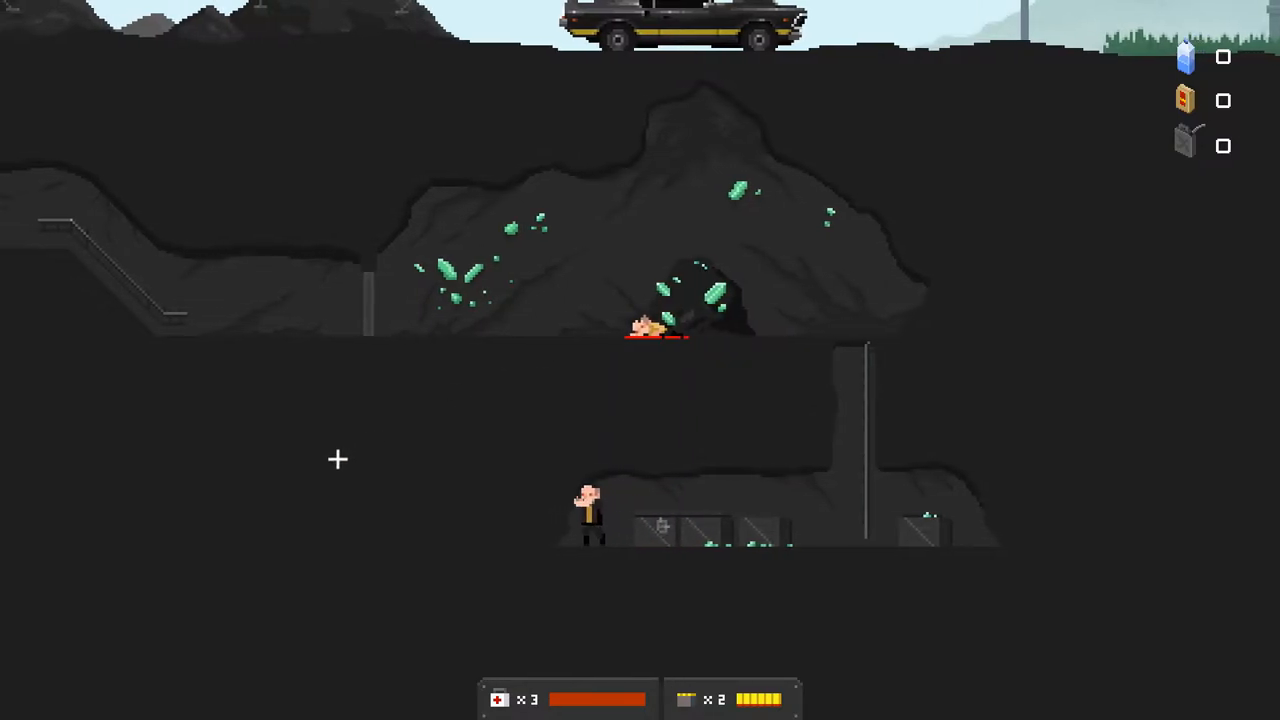
key(d)
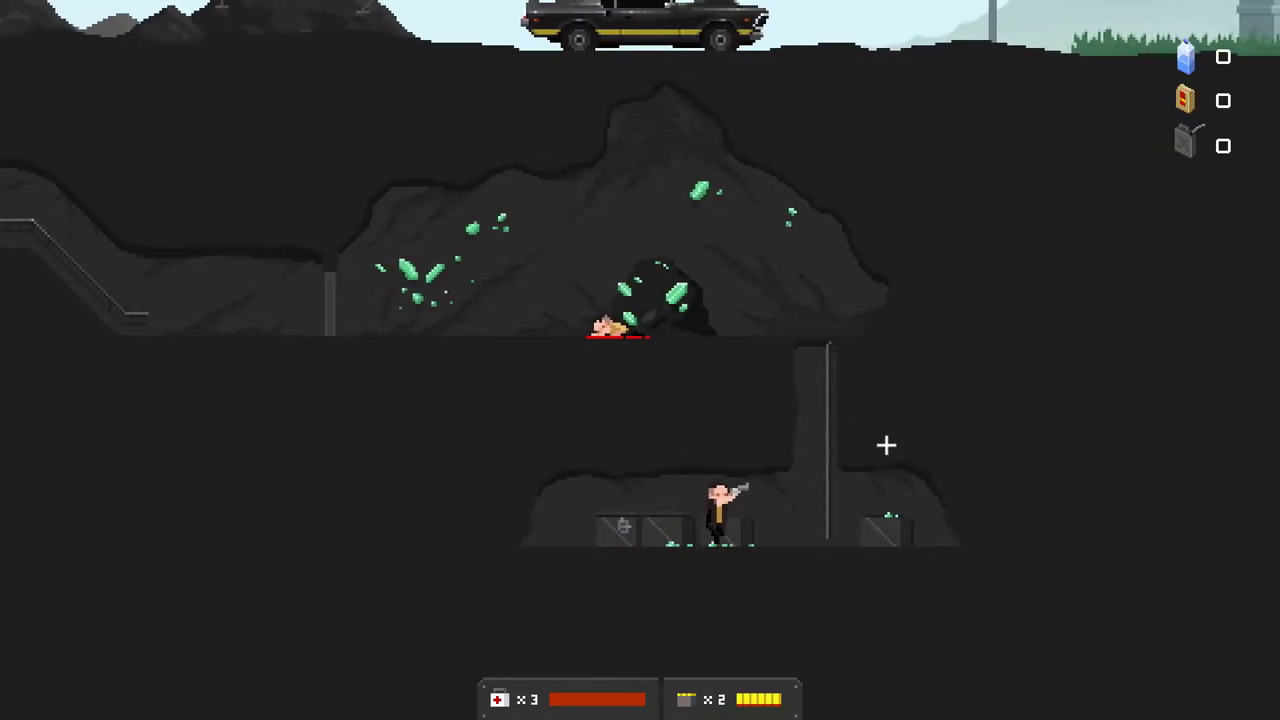
key(d)
- Climb back up and walk left through the cave and tunnel out toward the farm
key(w)
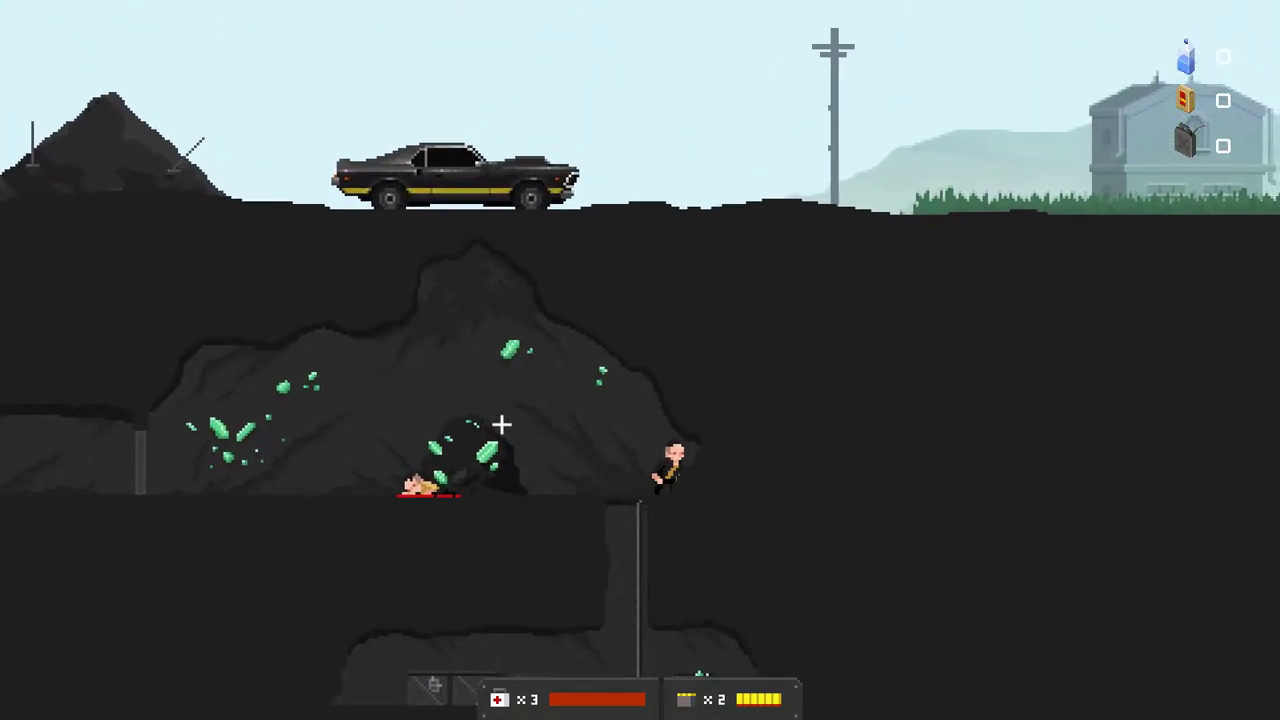
key(a)
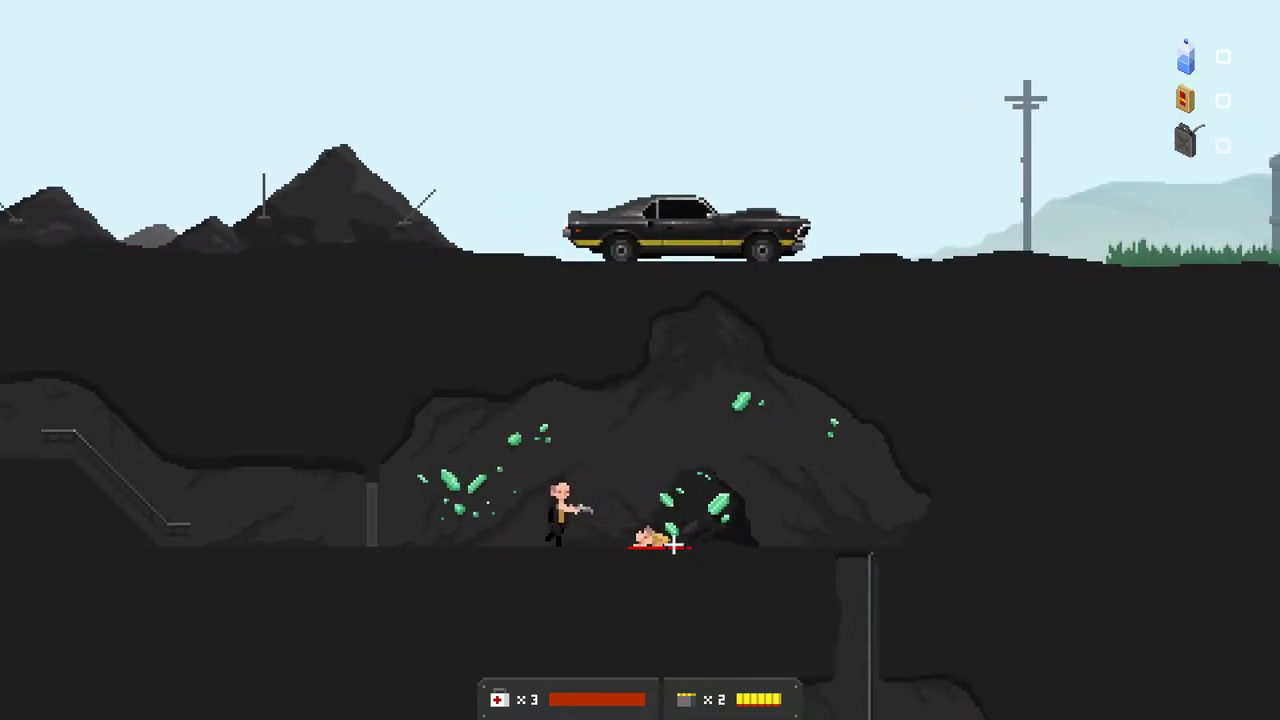
key(a)
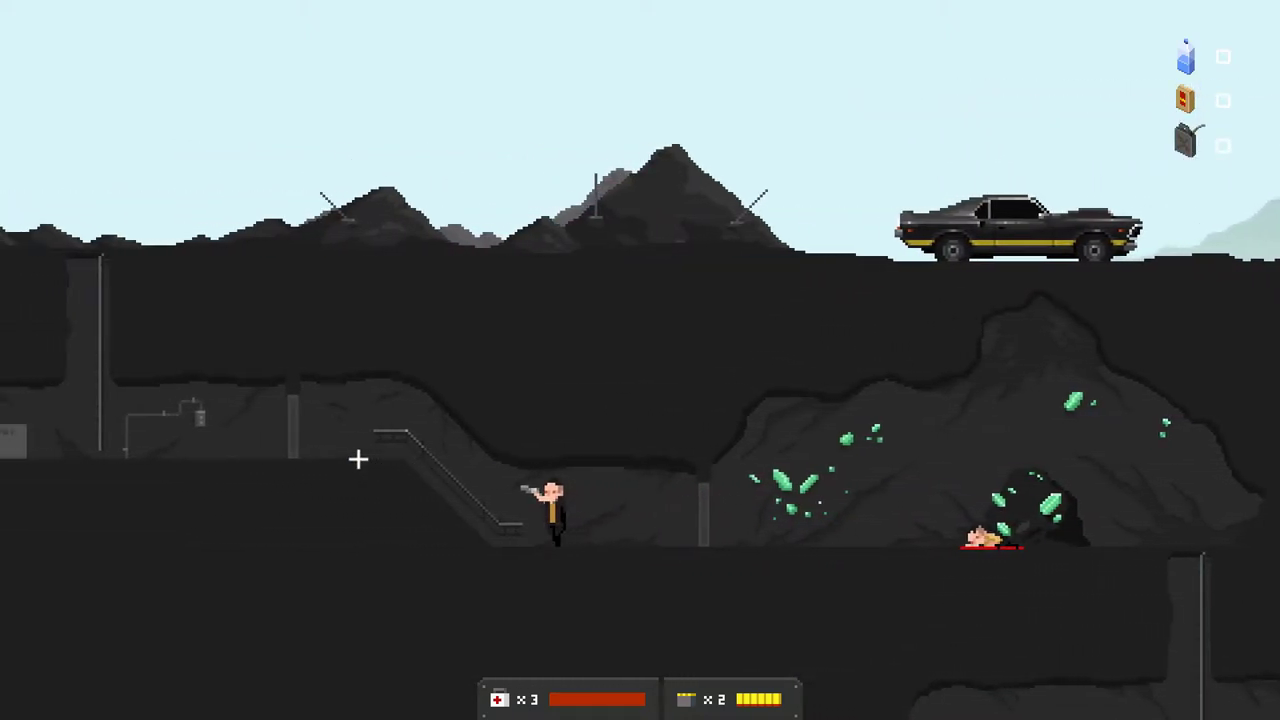
key(a)
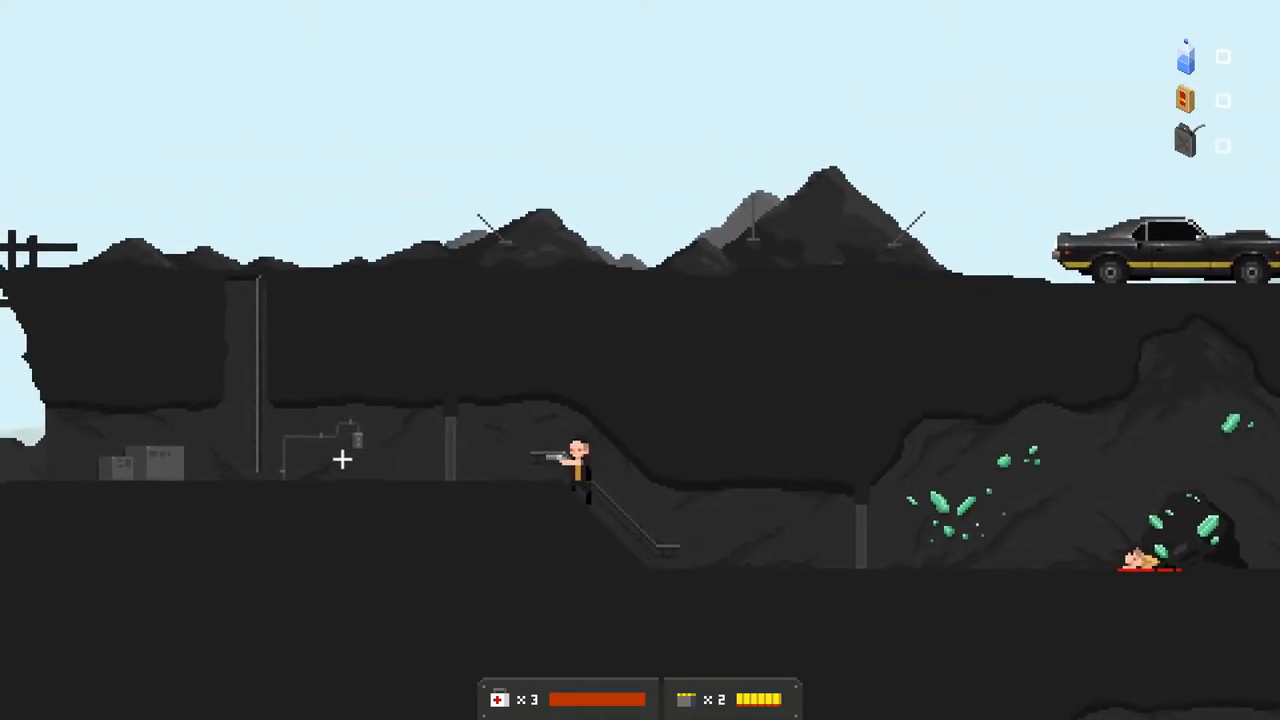
key(a)
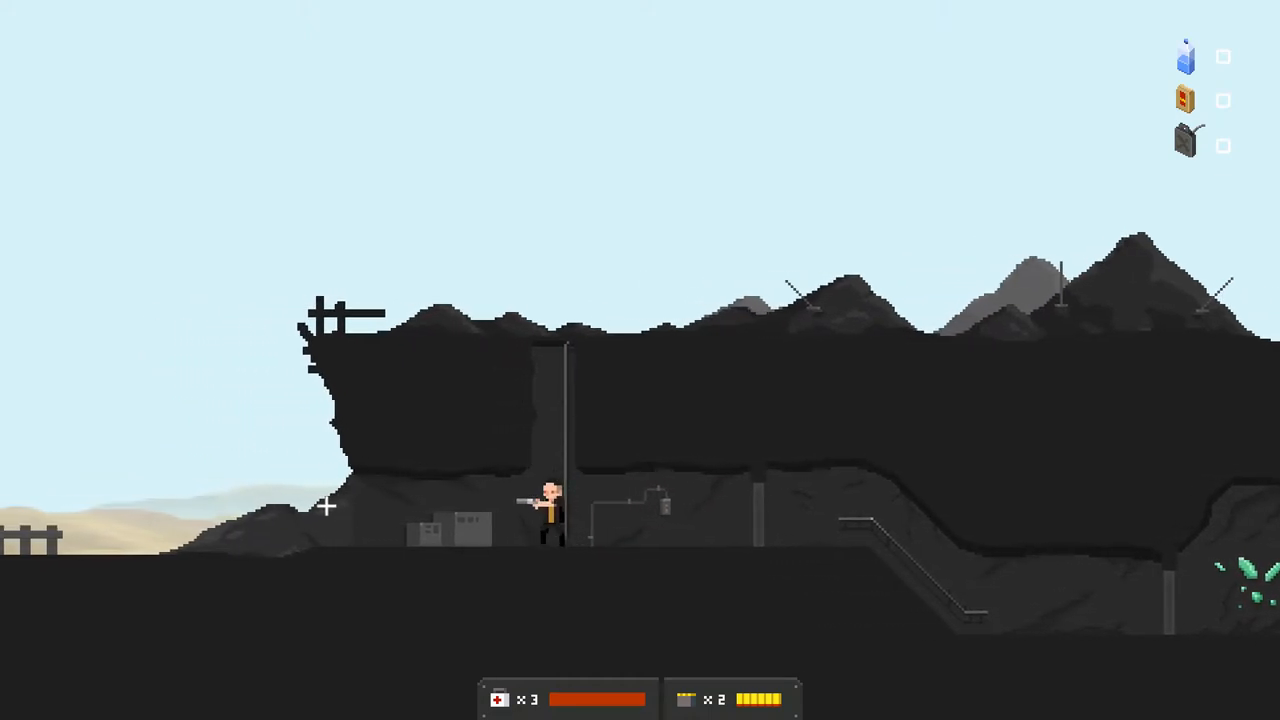
key(a)
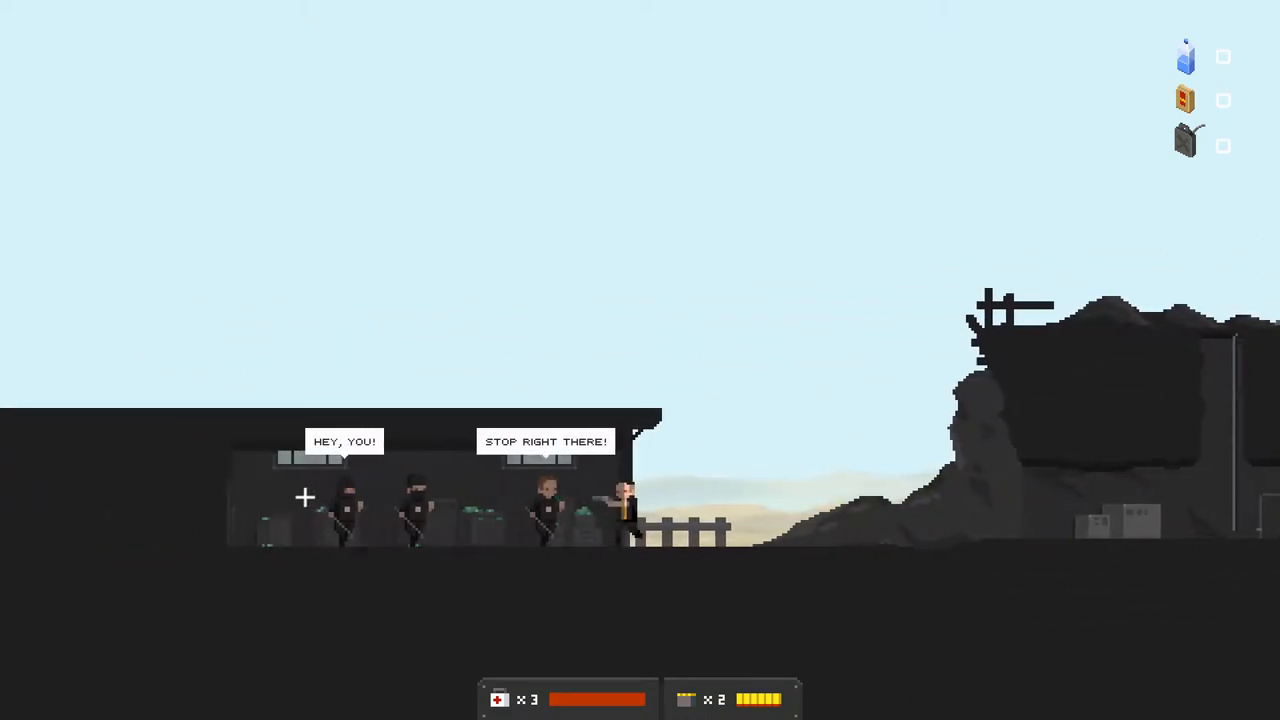
- Retreat from the shouting guards while shooting the first attacker
key(d)
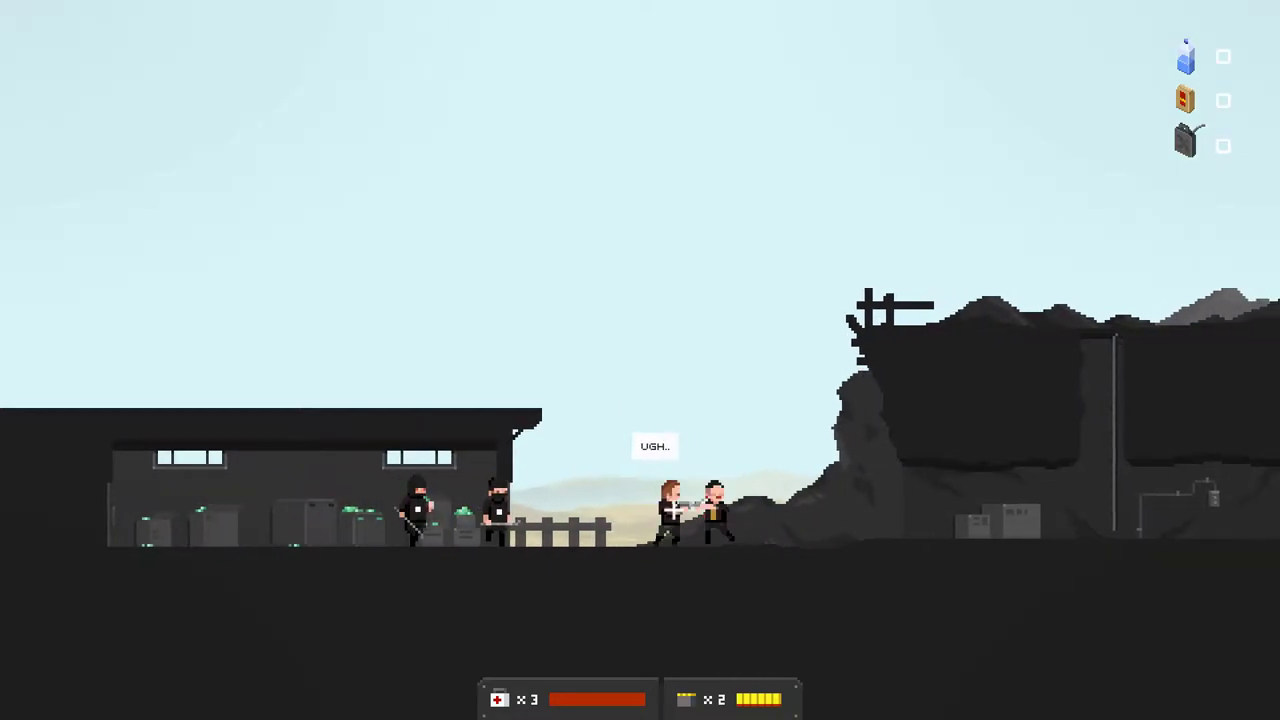
key(d)
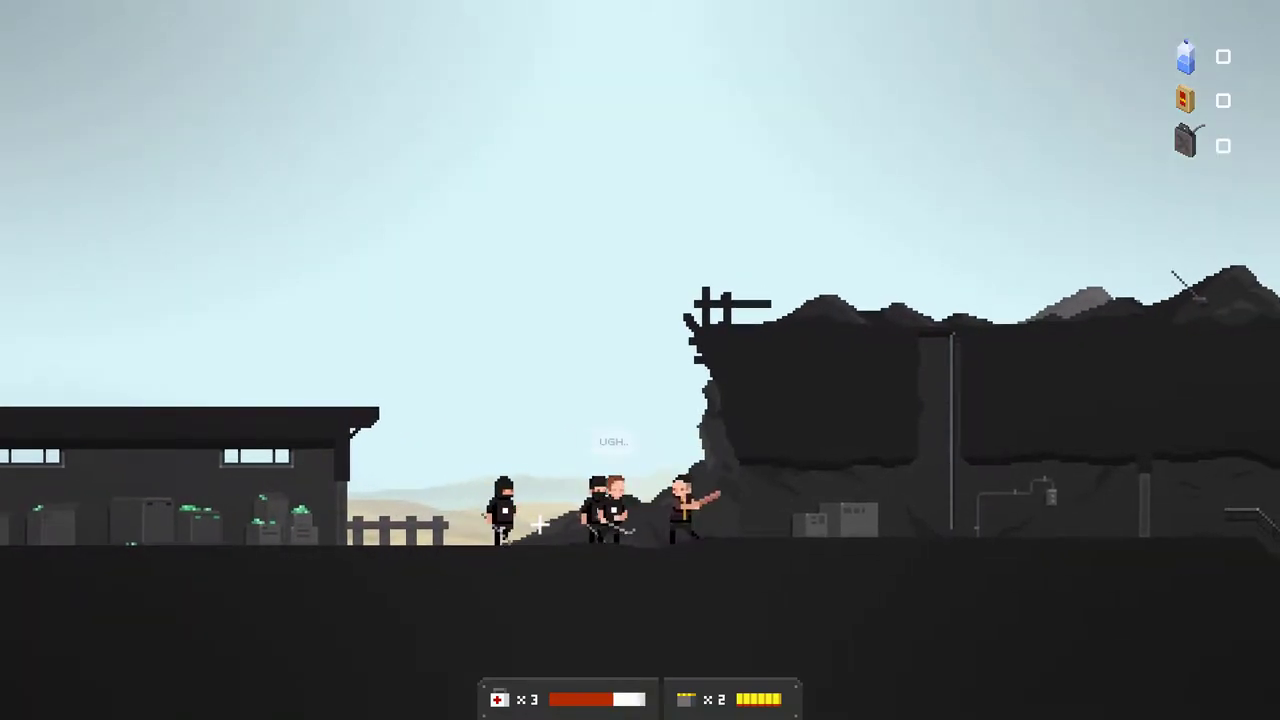
click(539, 524)
key(d)
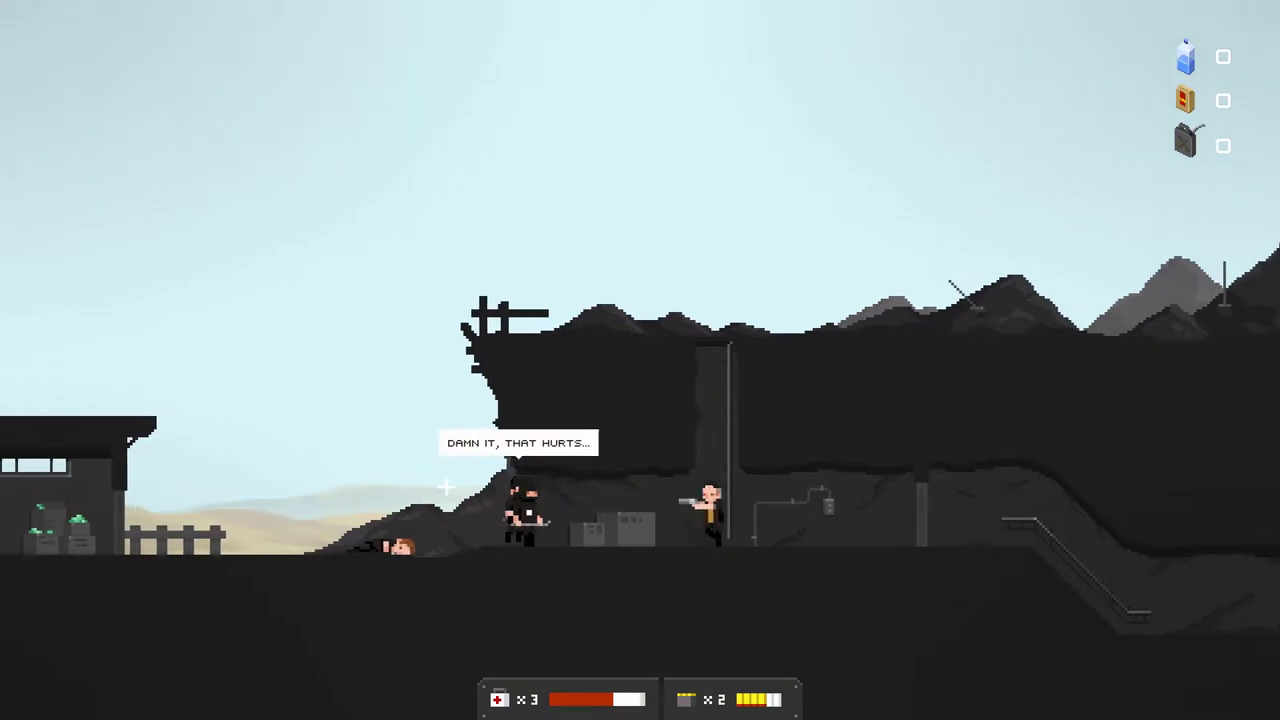
key(d)
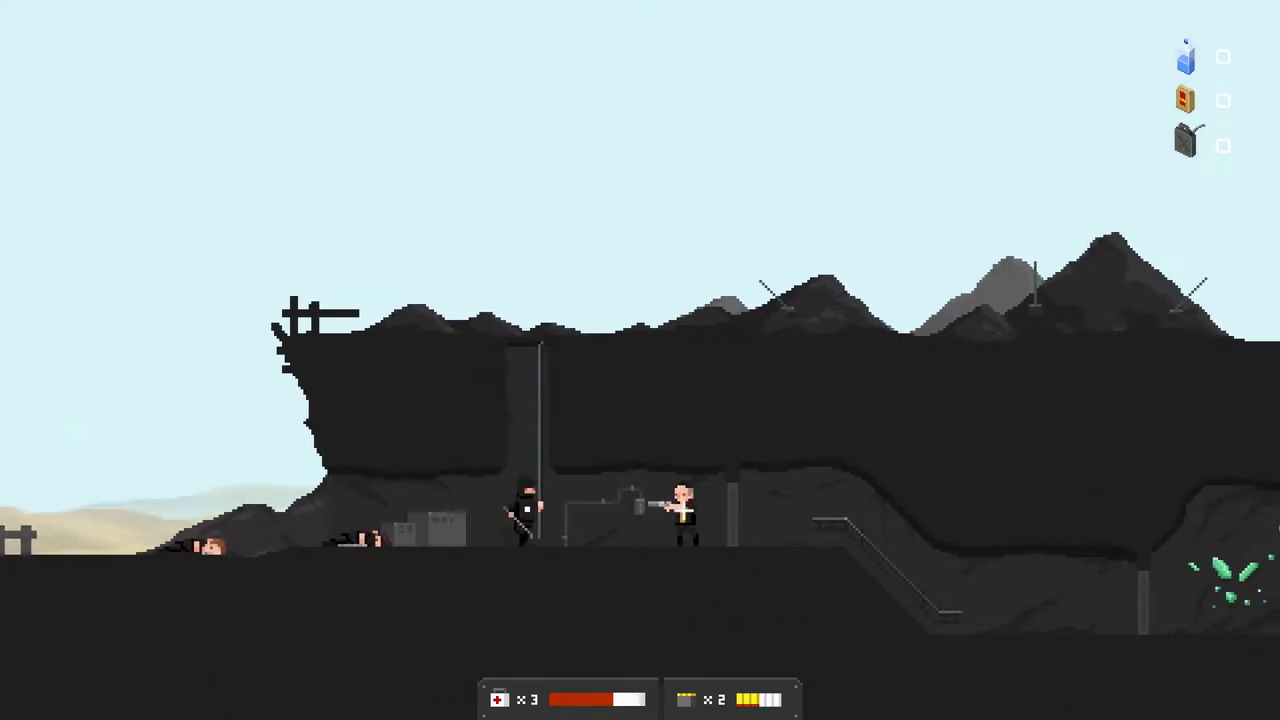
key(d)
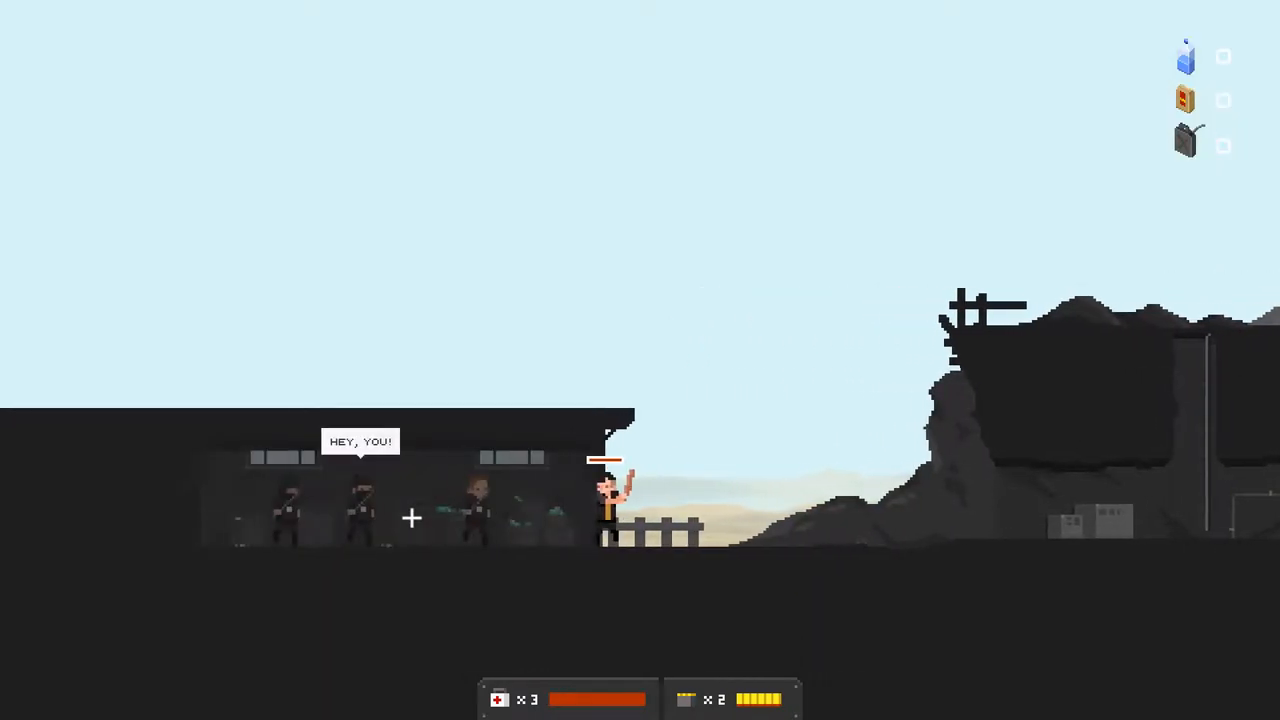
- Keep backing away and gun down the guards coming out of the building
key(d)
click(420, 502)
key(d)
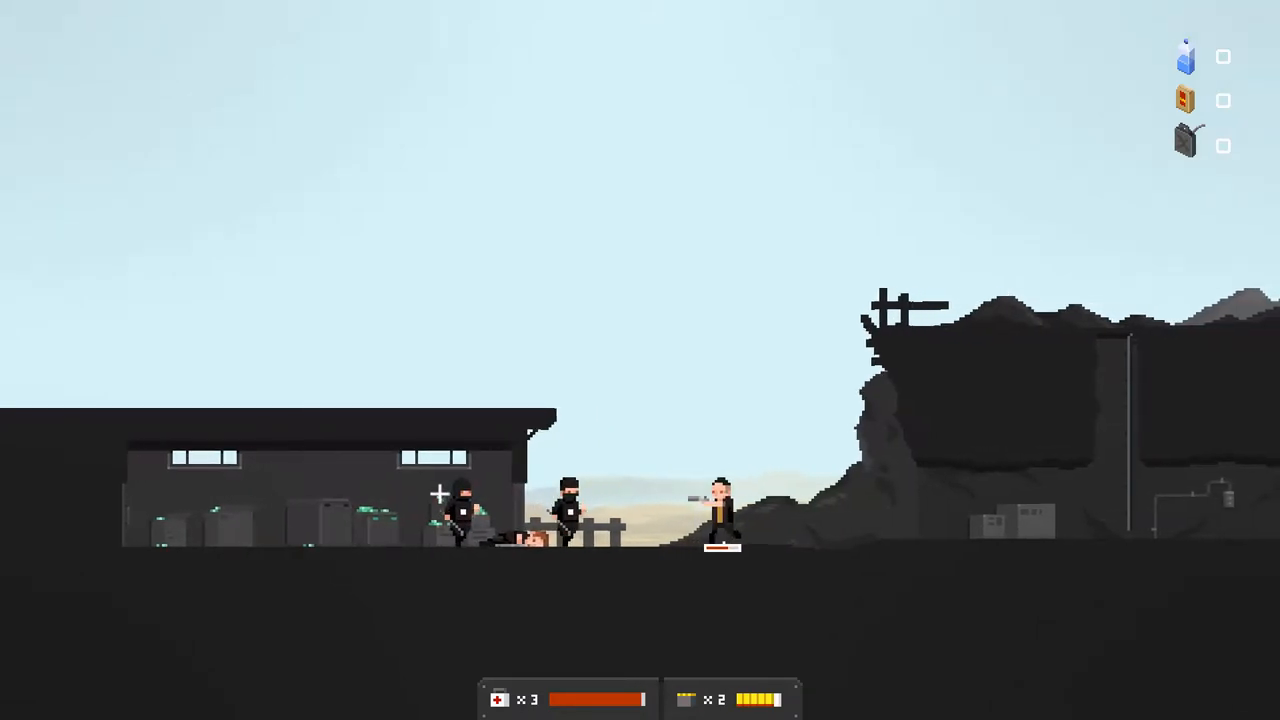
click(450, 477)
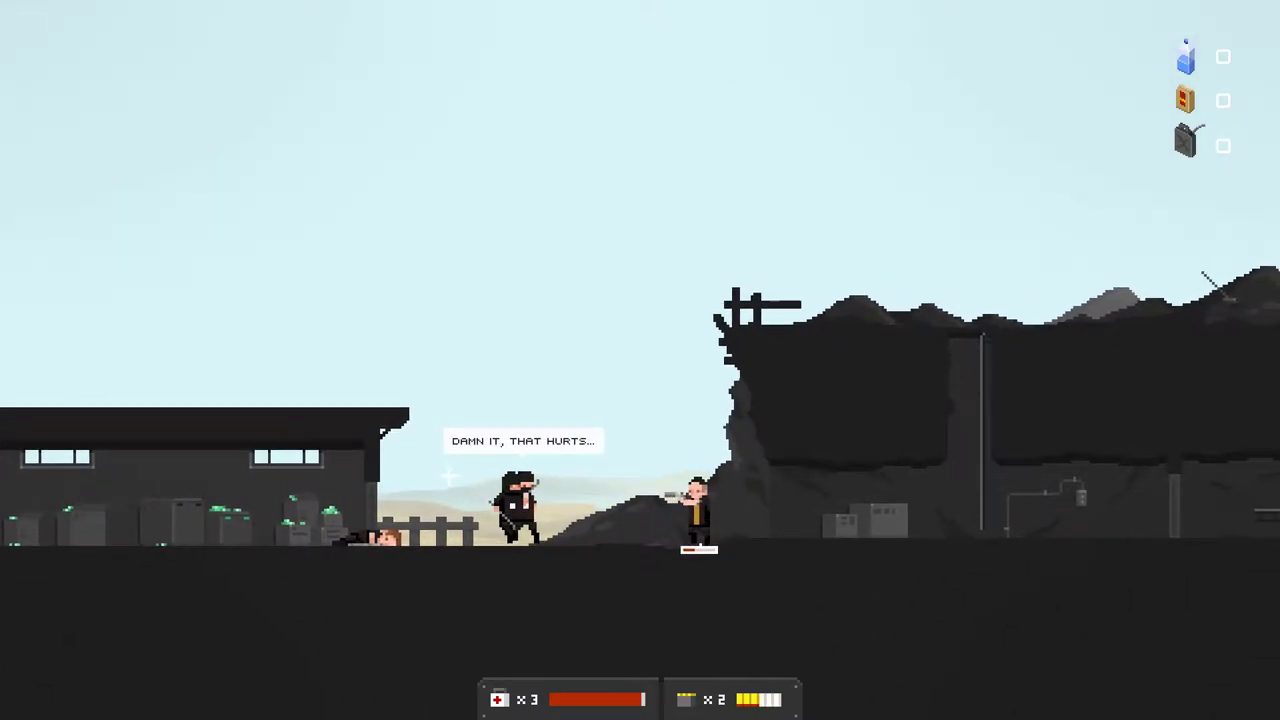
key(d)
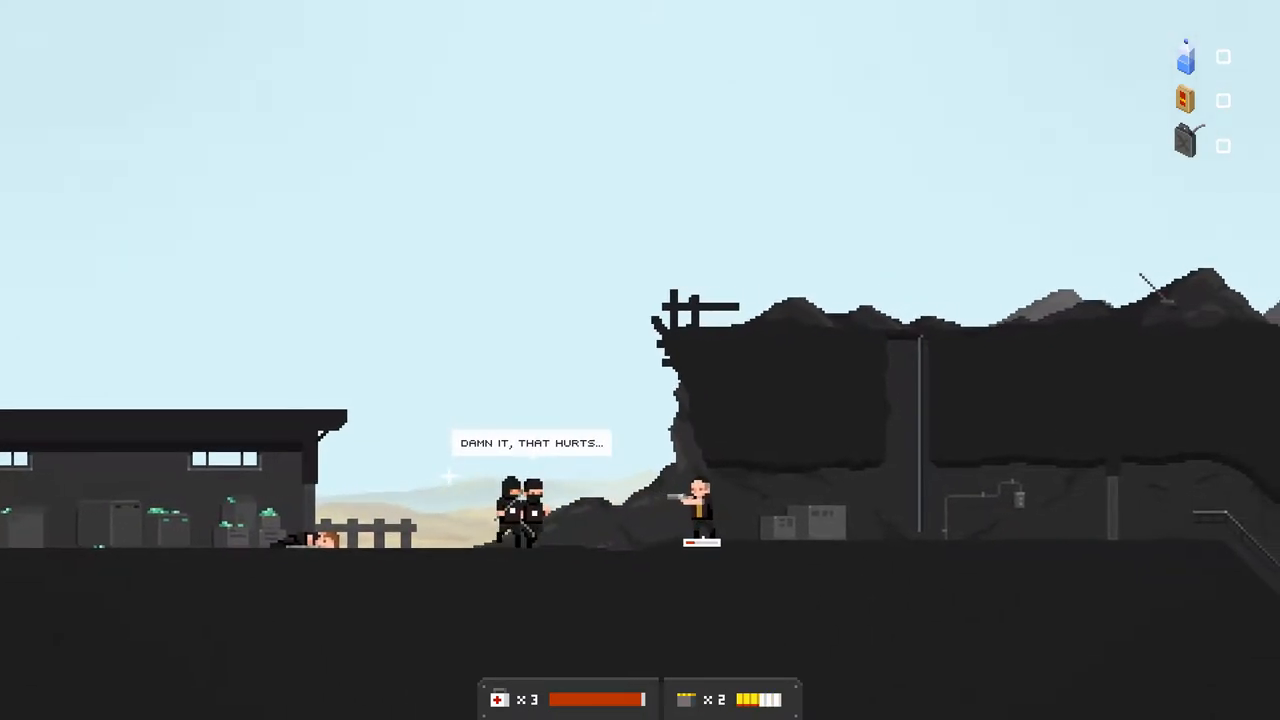
click(640, 500)
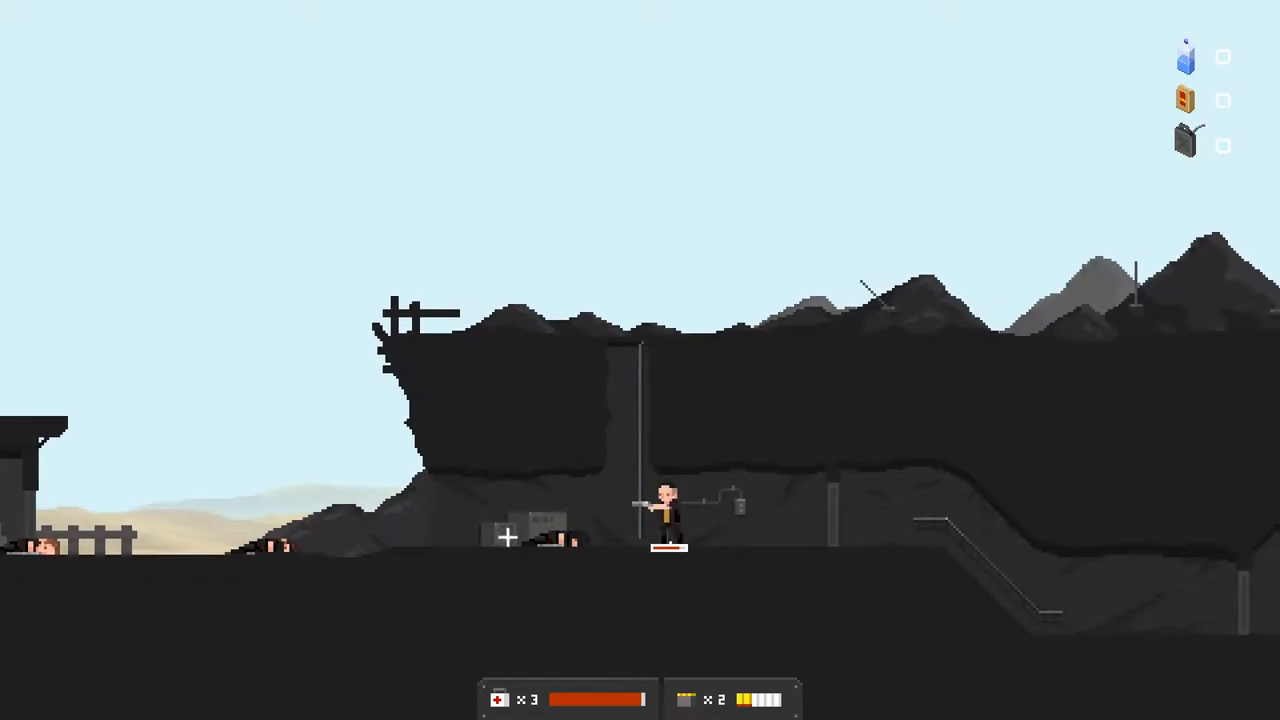
- Walk back past the fallen guards toward the building and reload the pistol
key(a)
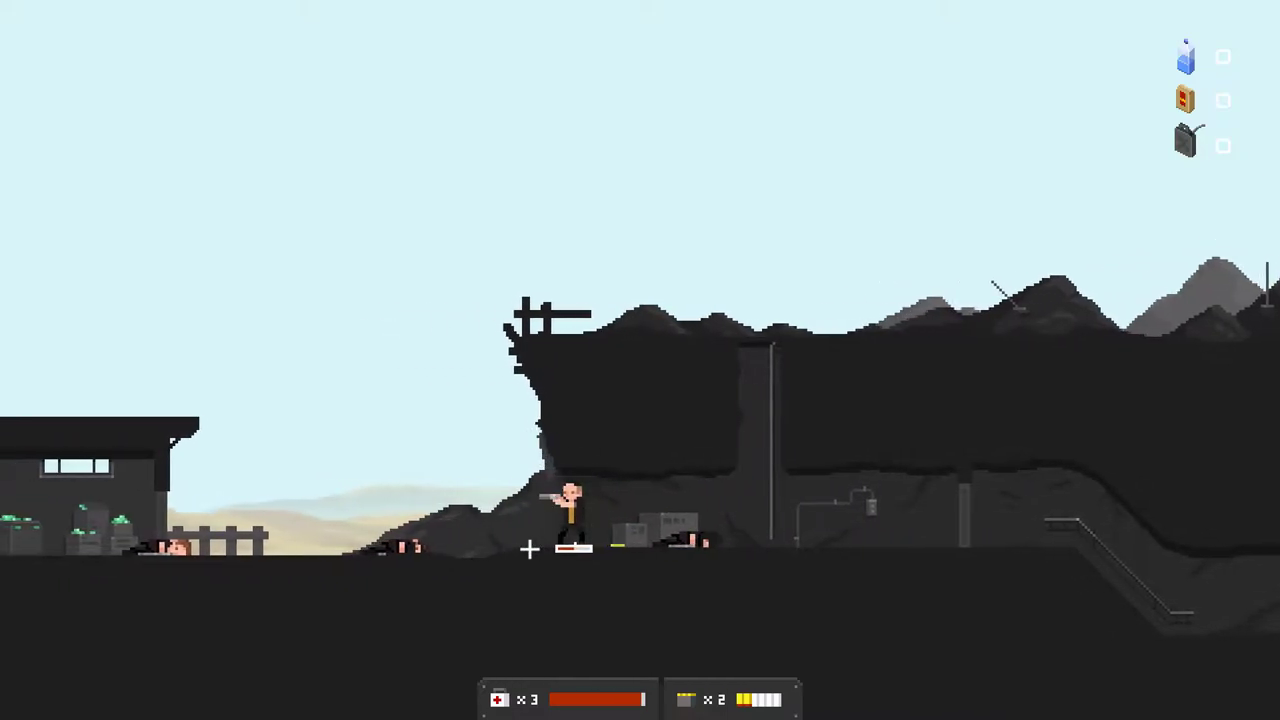
key(a)
key(r)
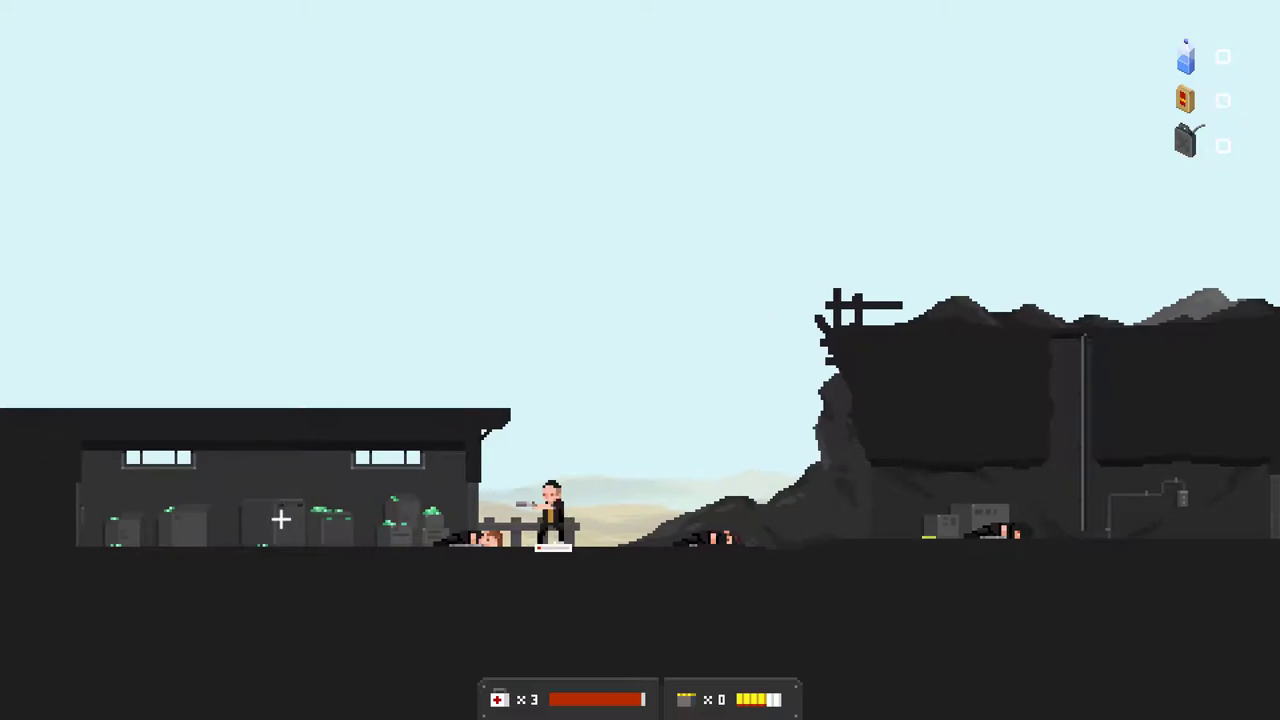
key(a)
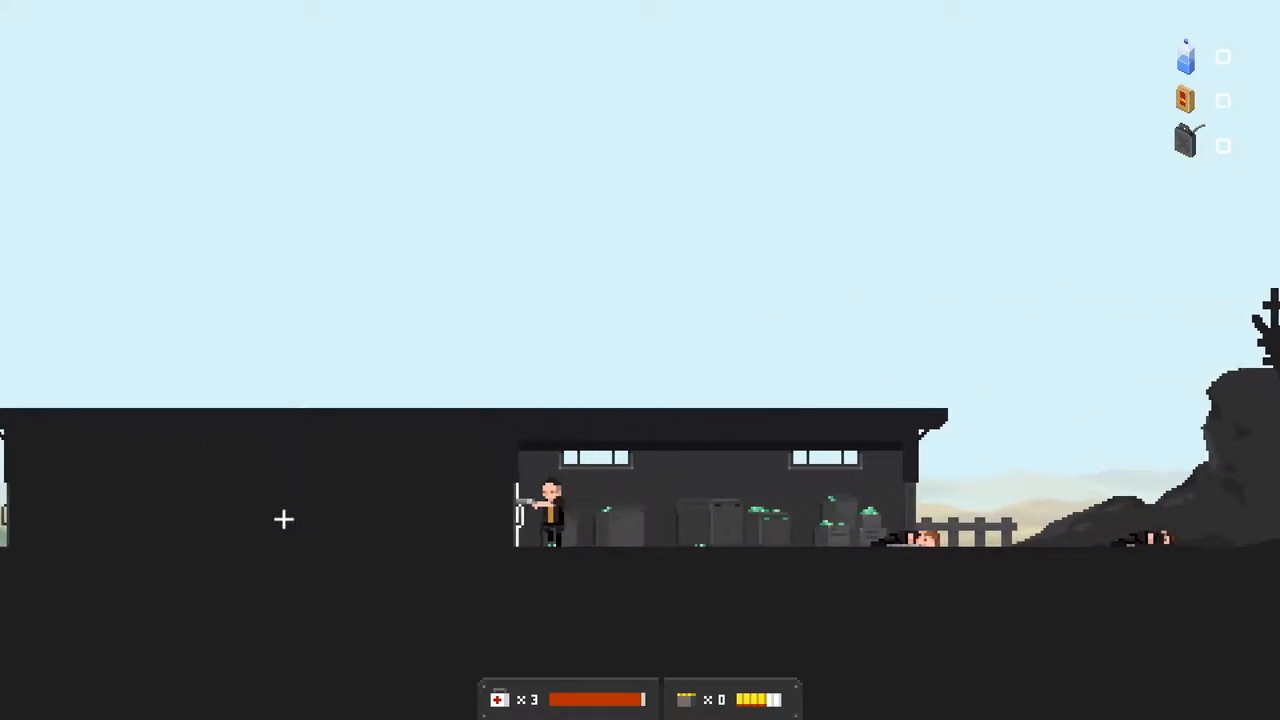
- Enter the storage building and read Adam Thornton's letter demanding crystal samples at the desk
key(a)
key(e)
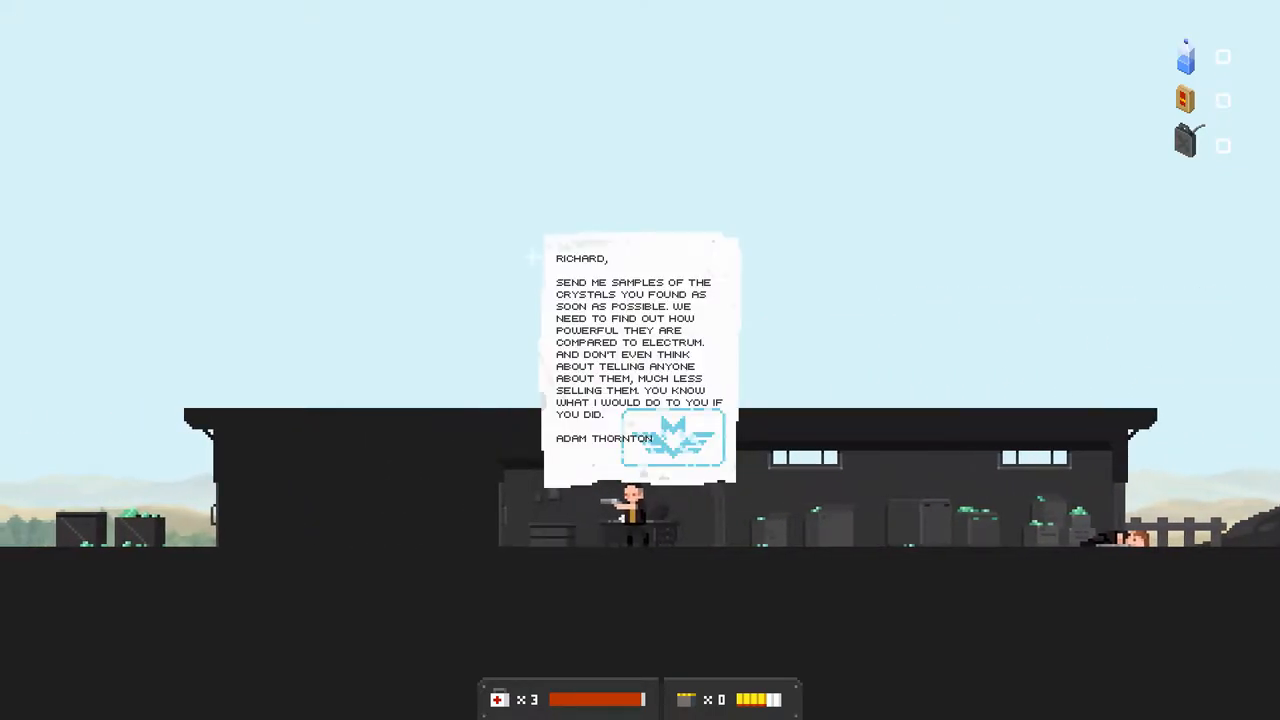
key(e)
key(a)
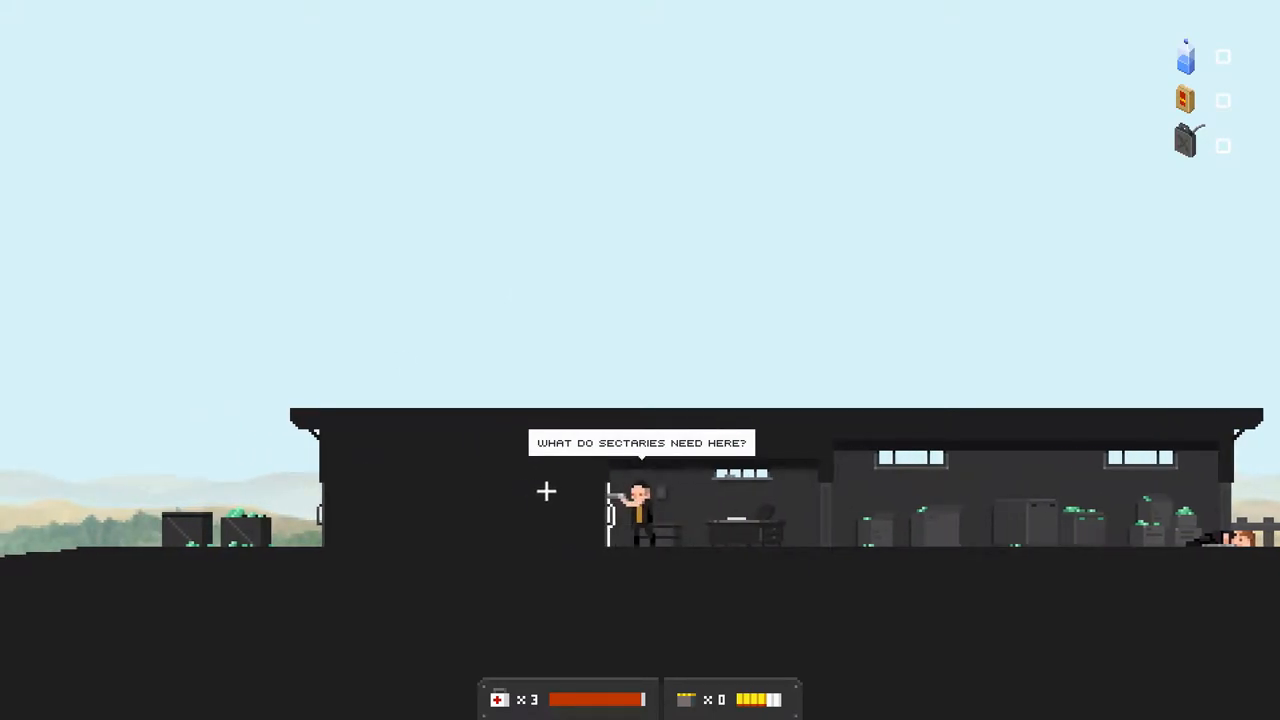
key(e)
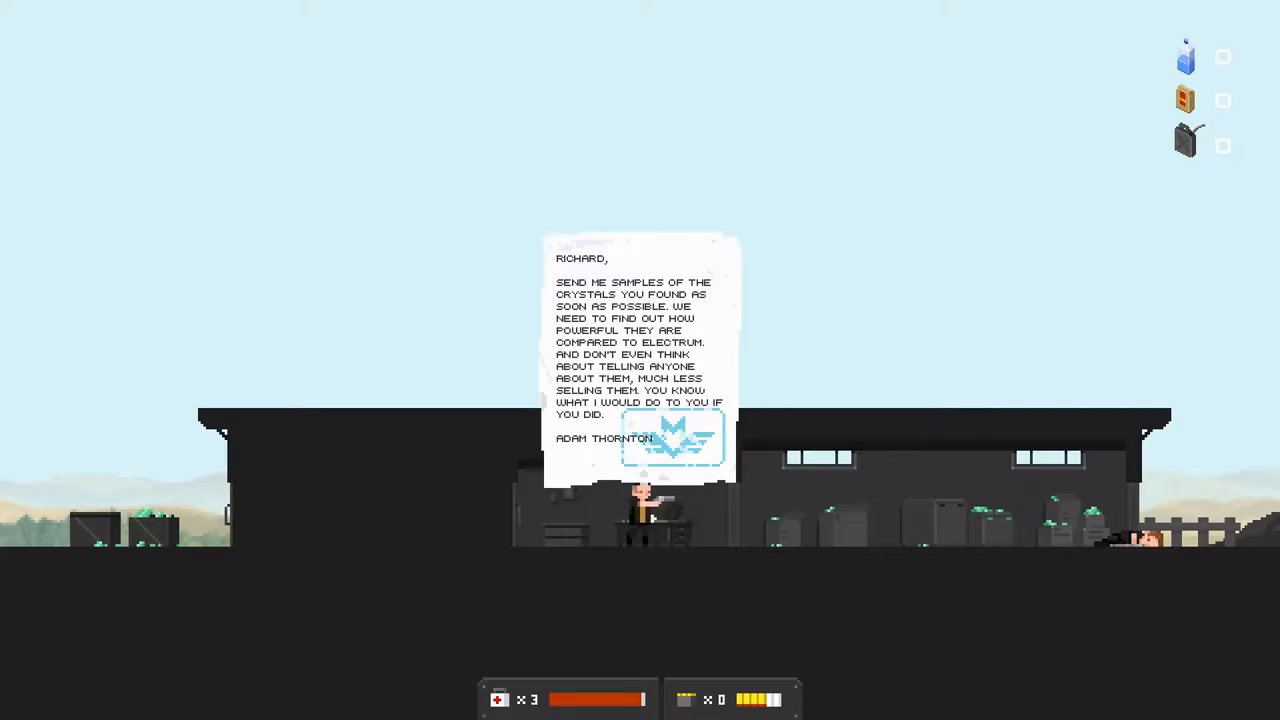
key(e)
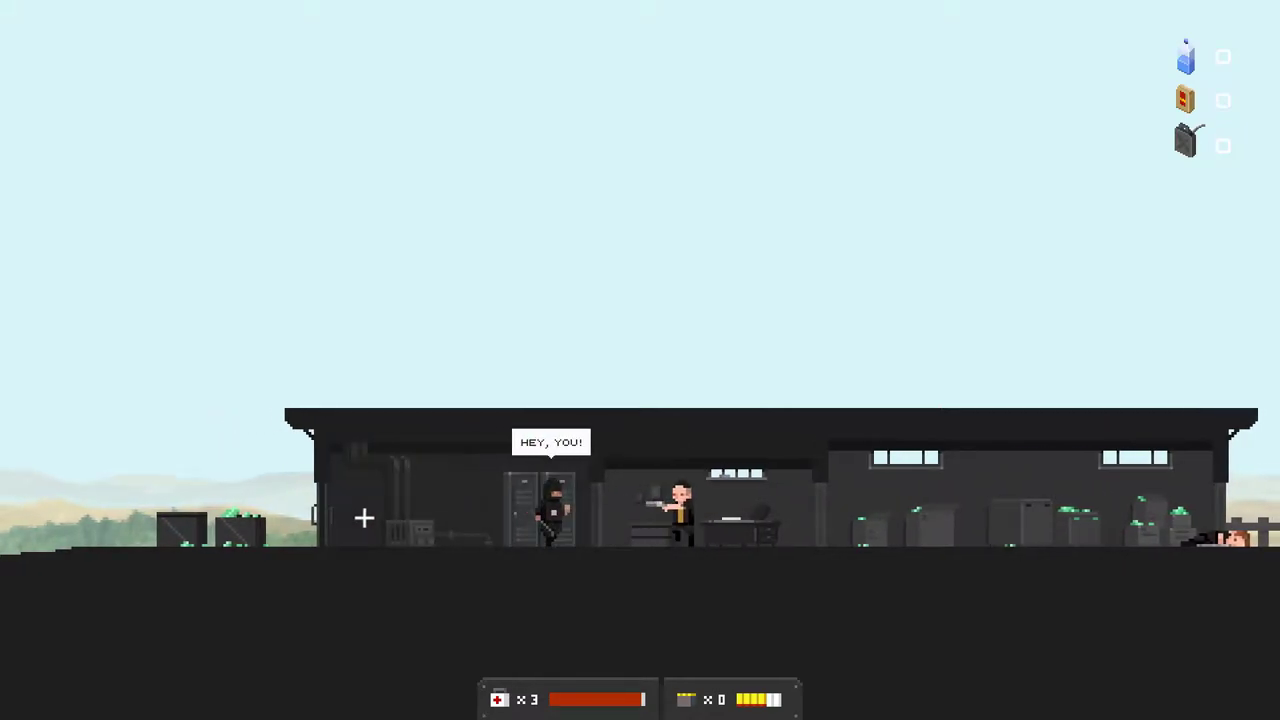
- Knock down the surrendering guard, take the pills from the locker and walk out of the building
key(d)
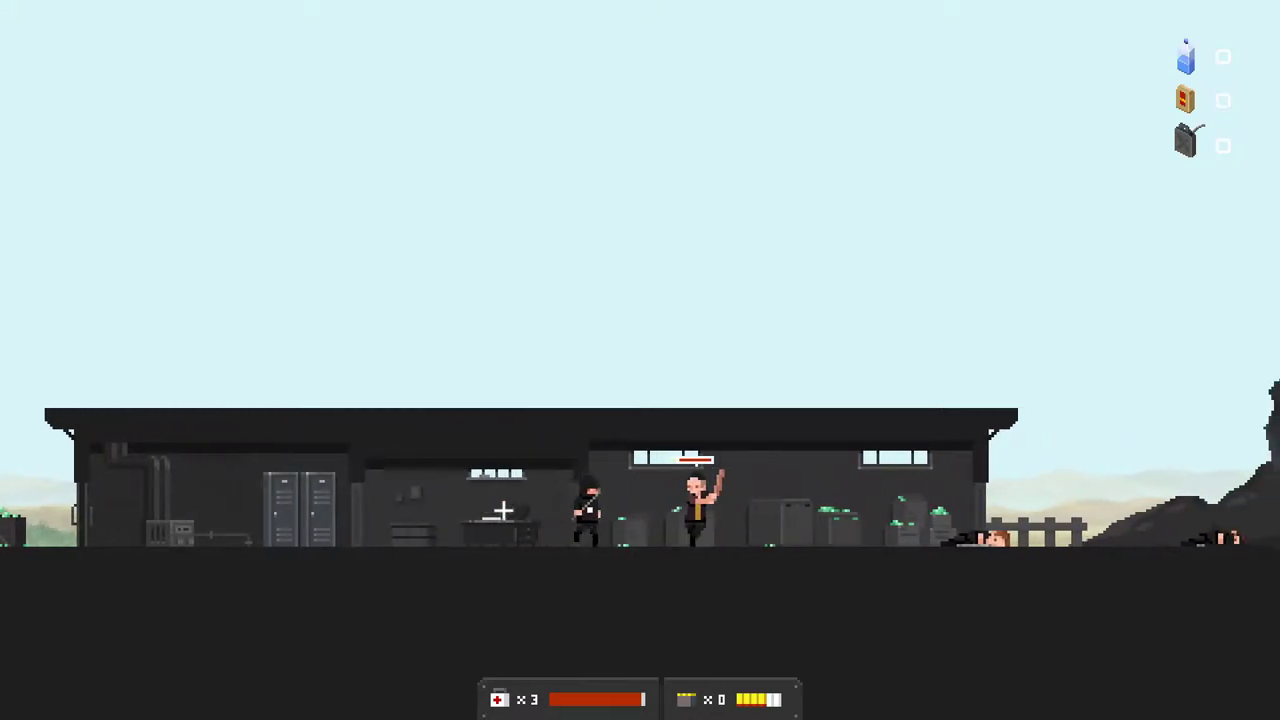
key(d)
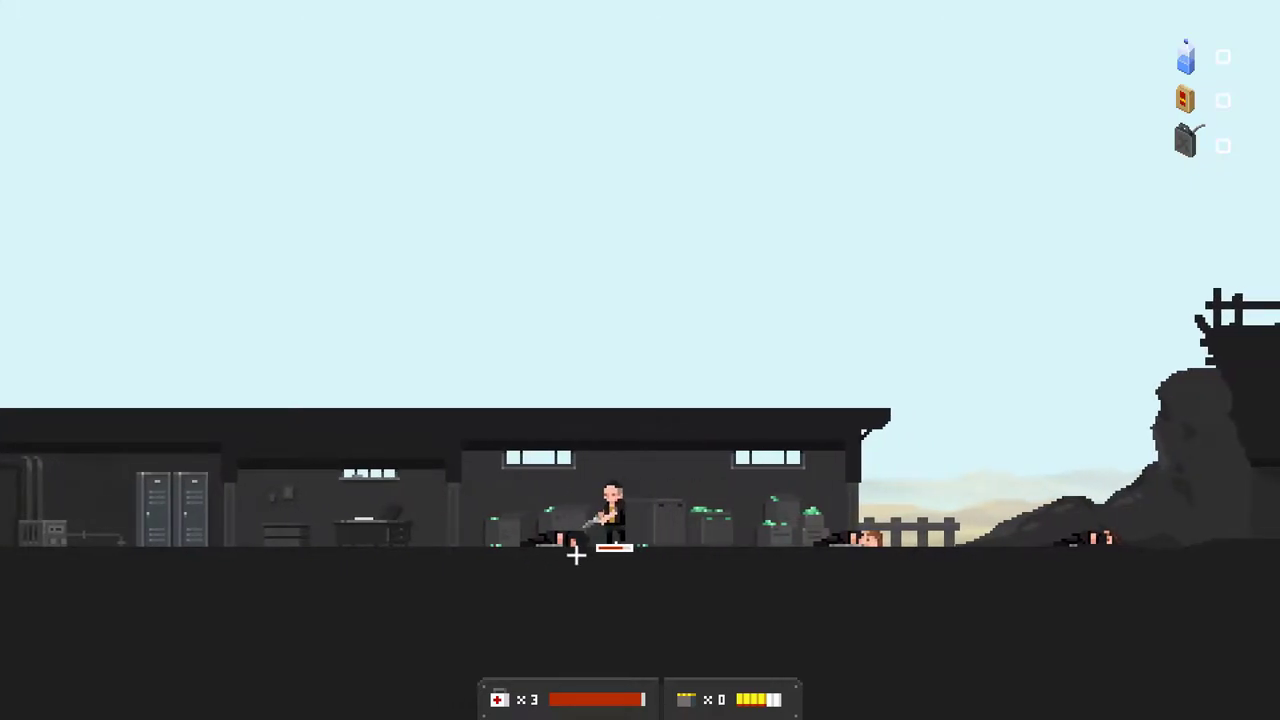
key(a)
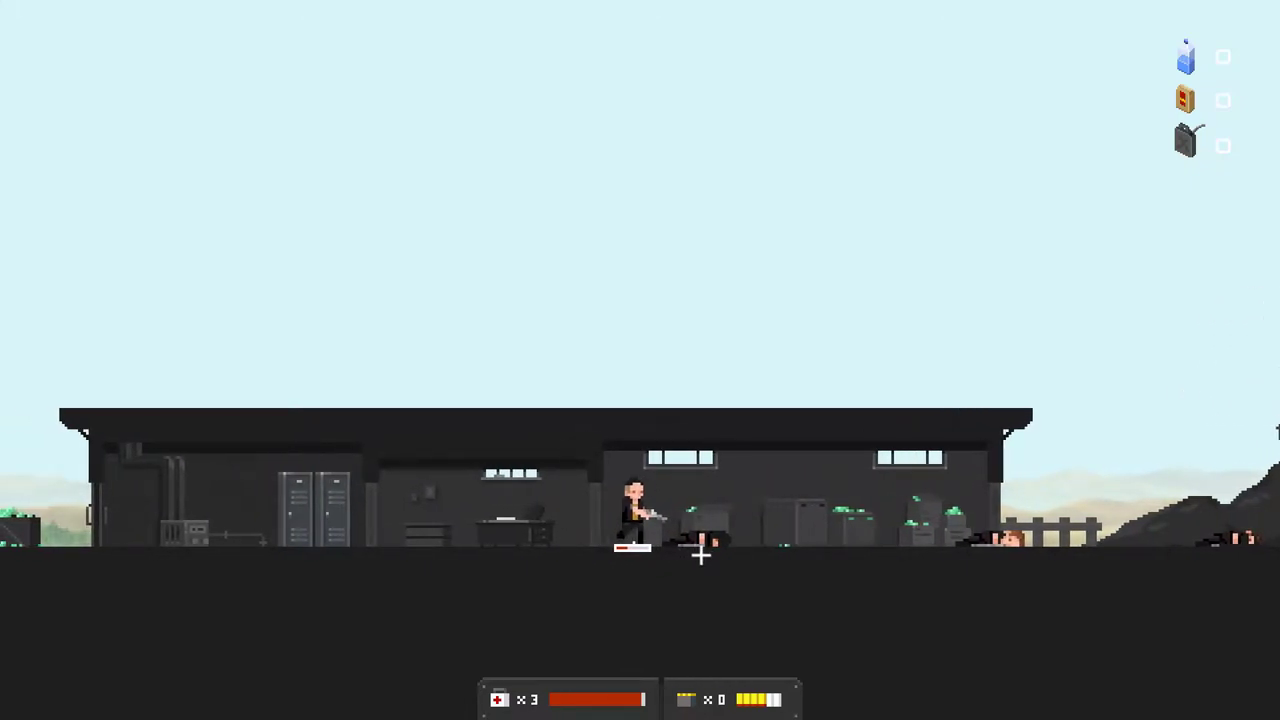
key(a)
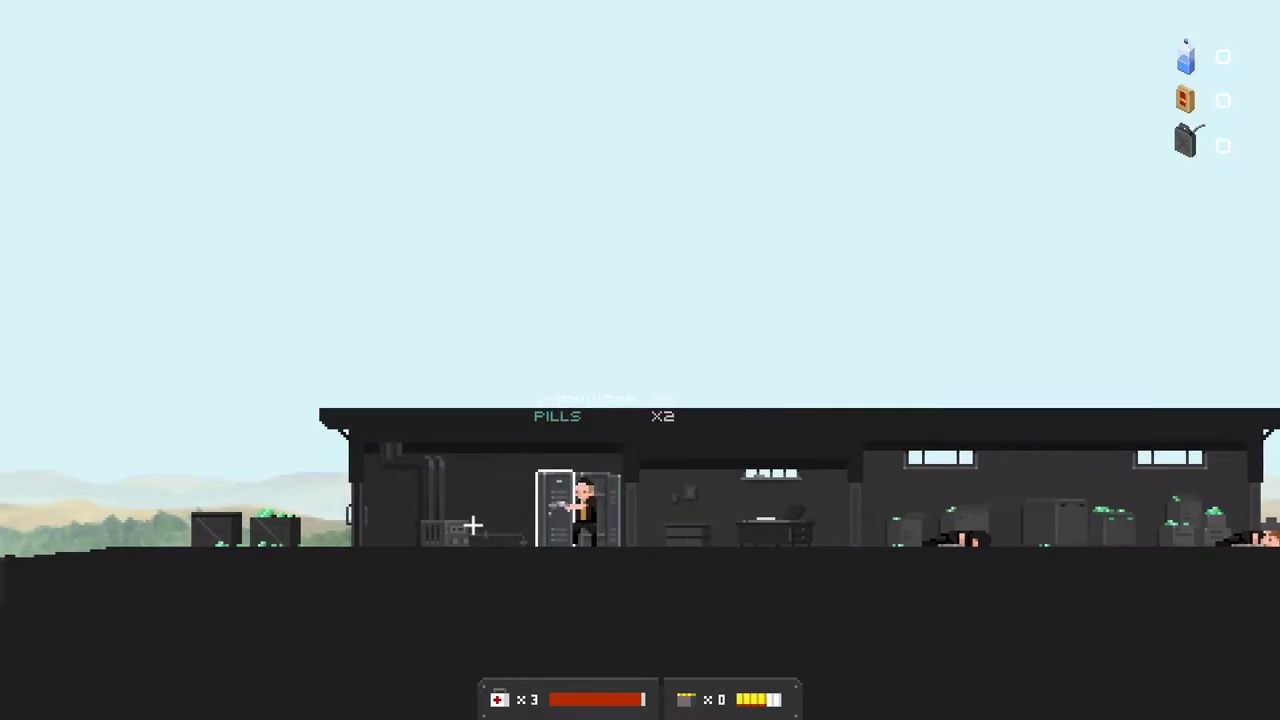
key(a)
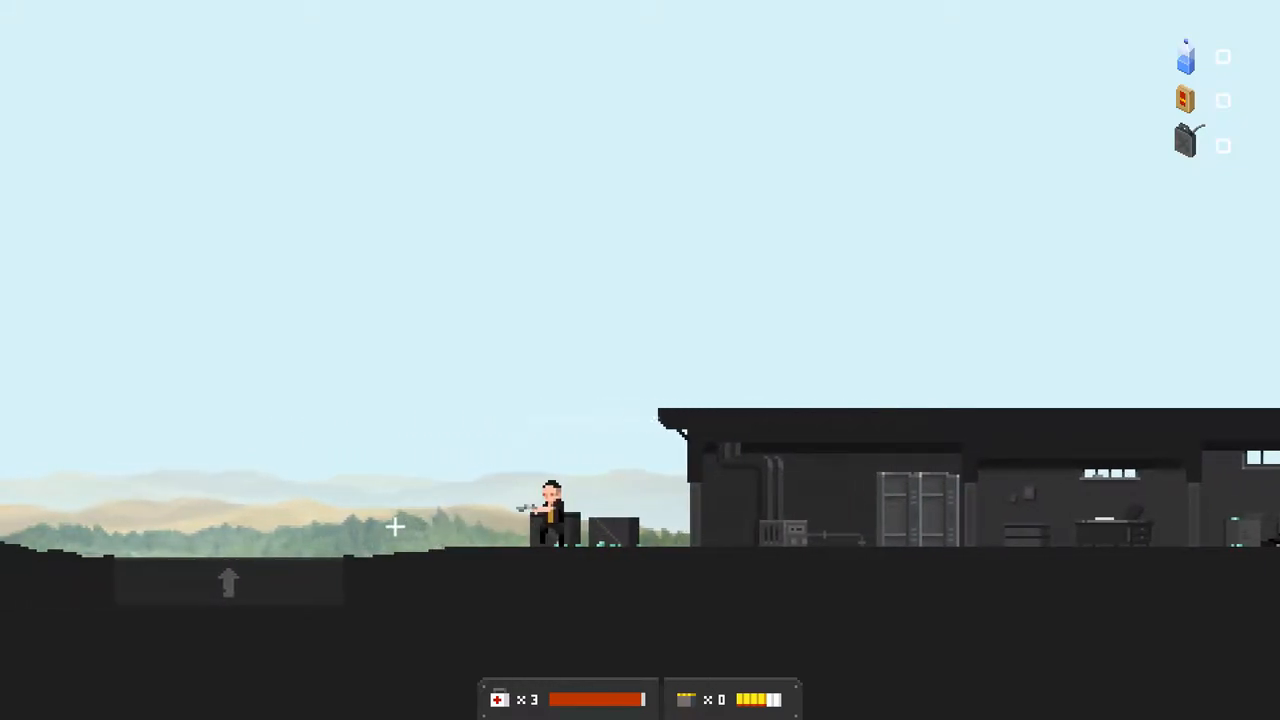
- Walk to the up-arrow passage and go through it into the next area
key(a)
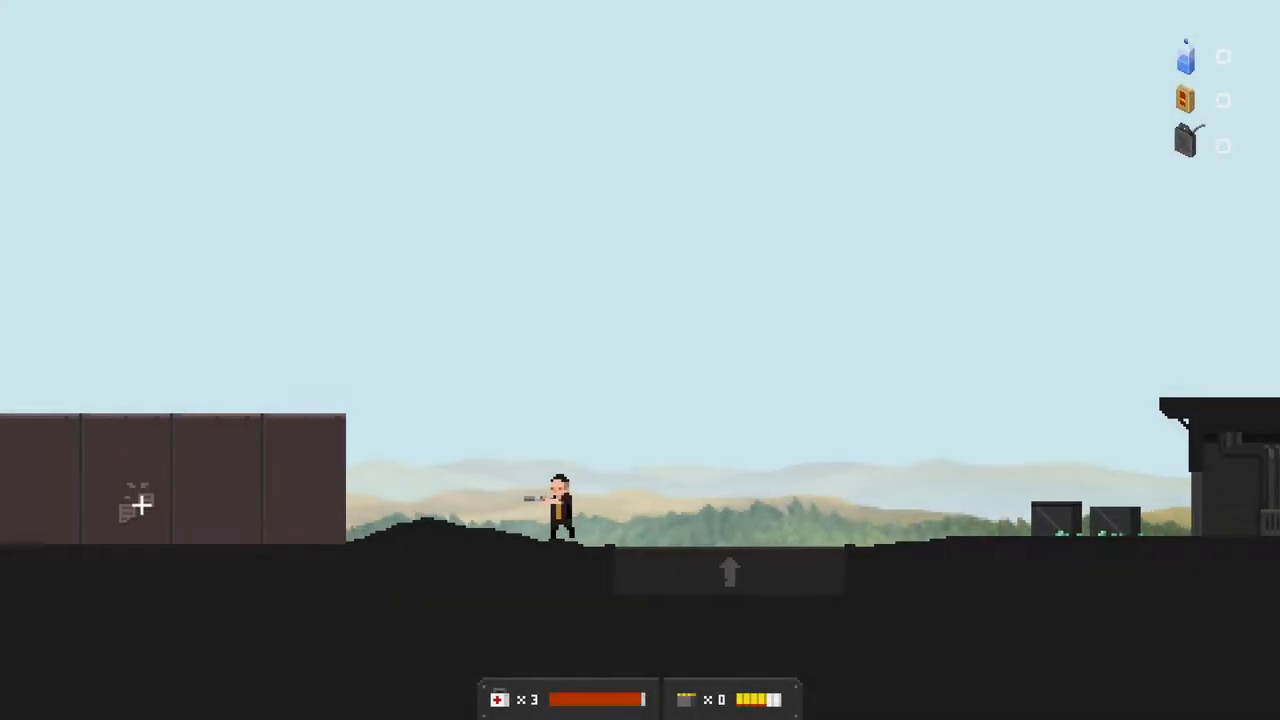
key(a)
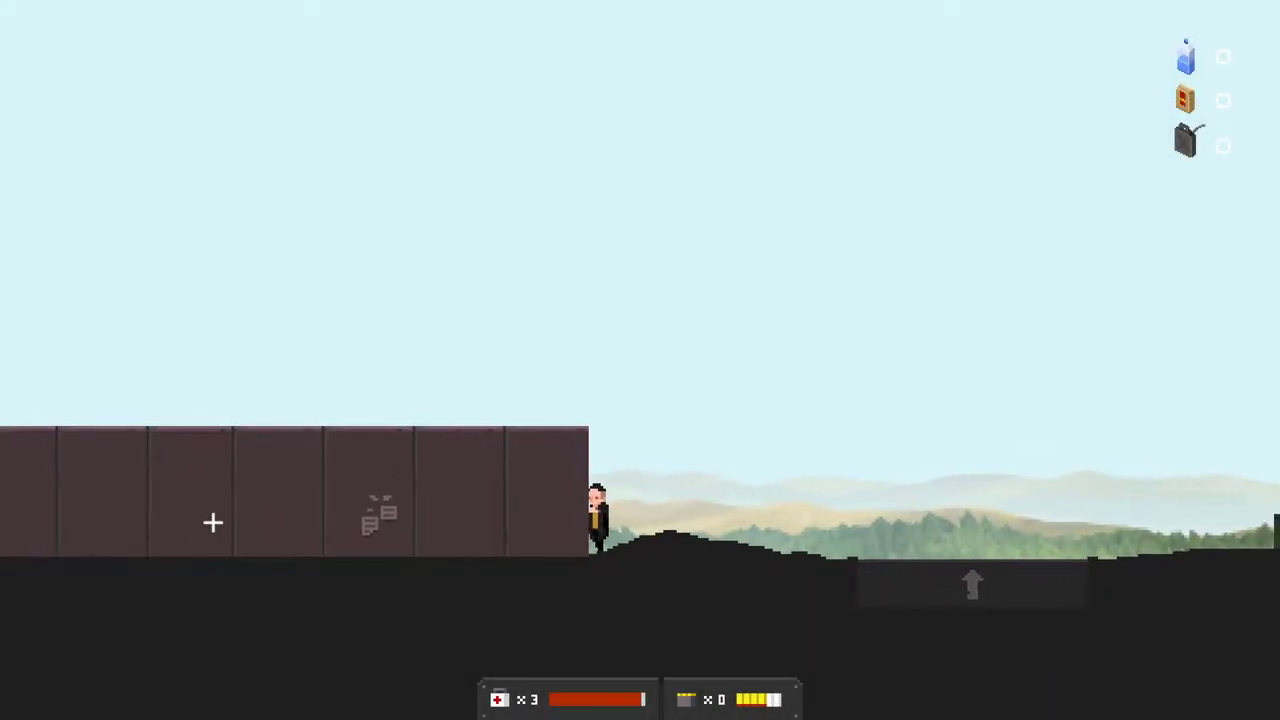
key(a)
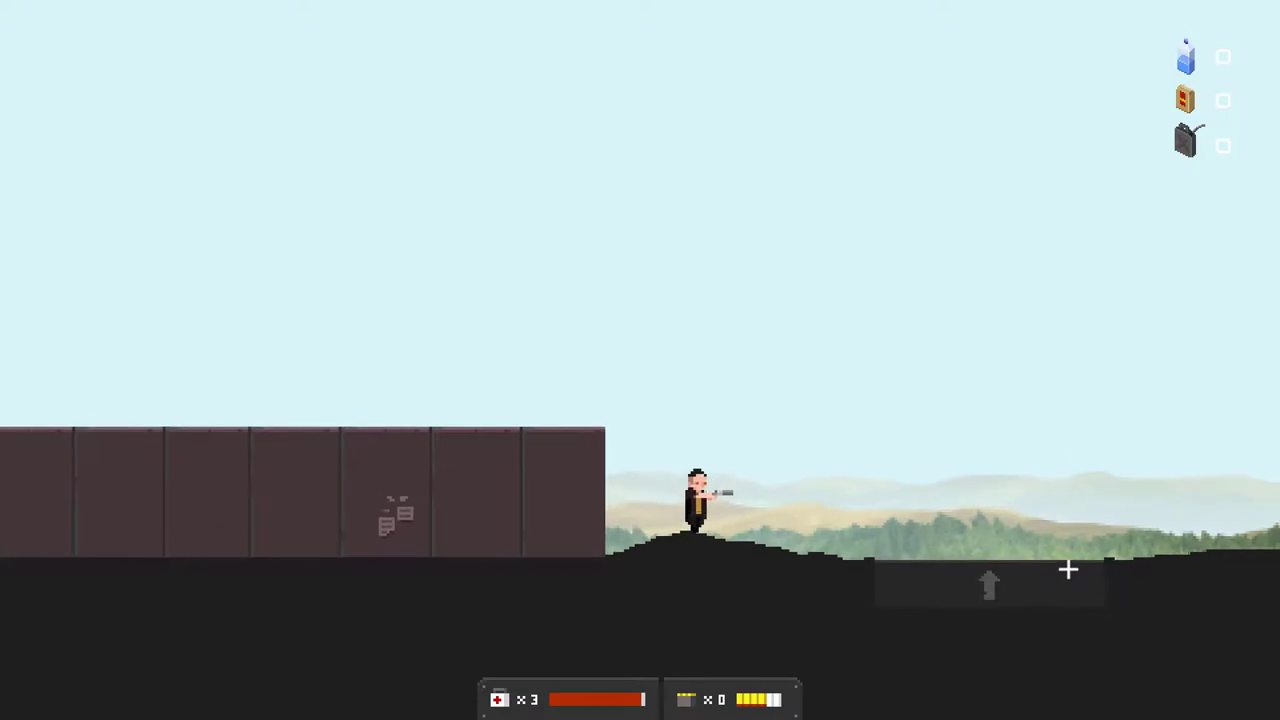
key(d)
key(w)
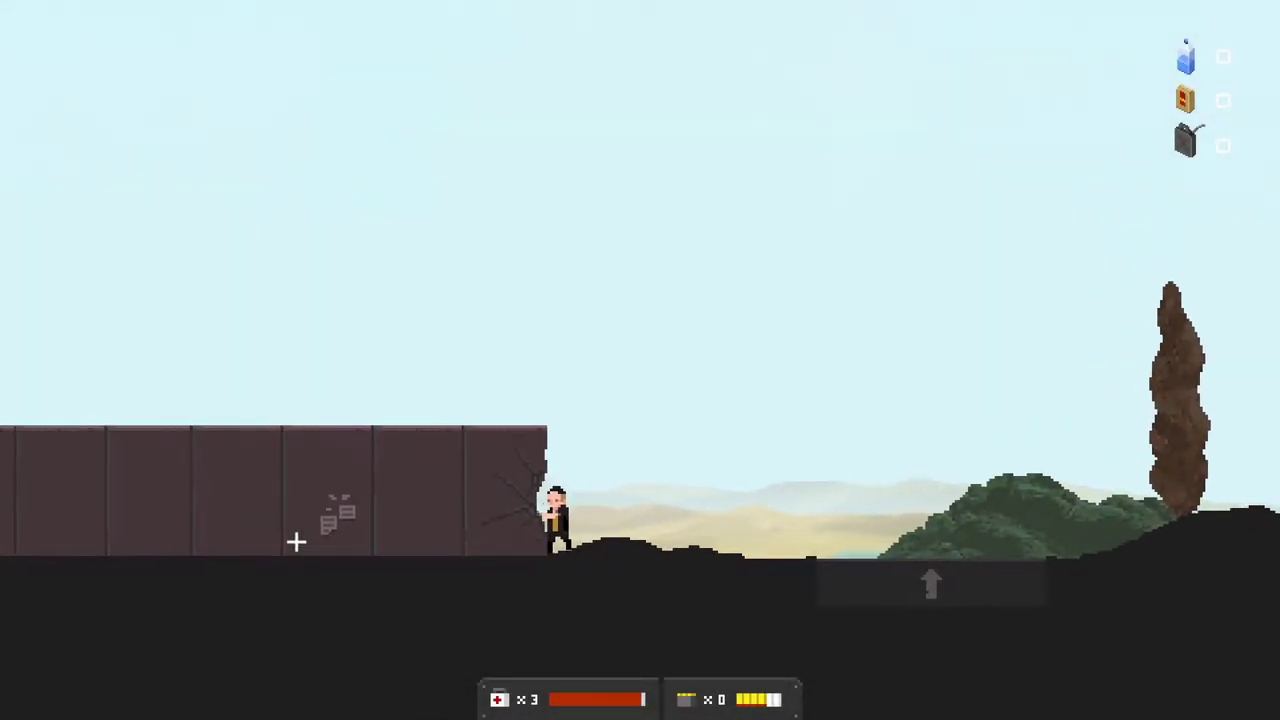
- Head right past the tree to the dark building where shadow creatures stand
key(d)
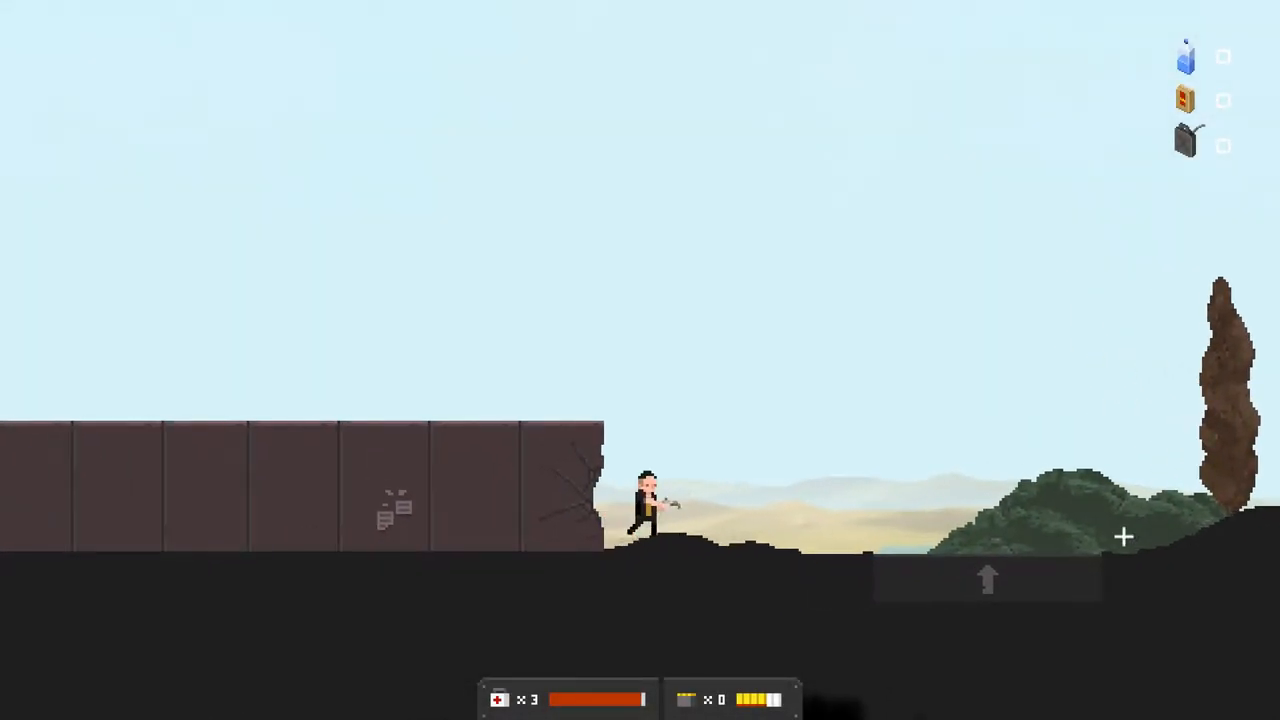
key(d)
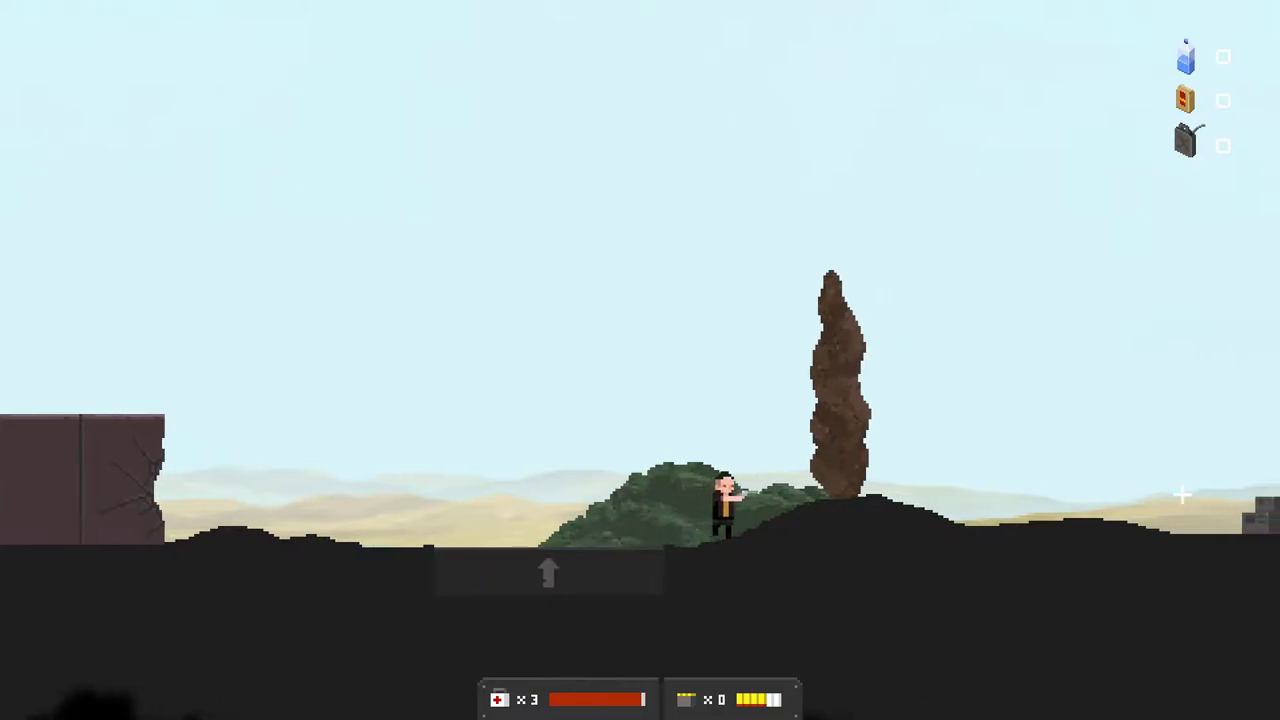
key(d)
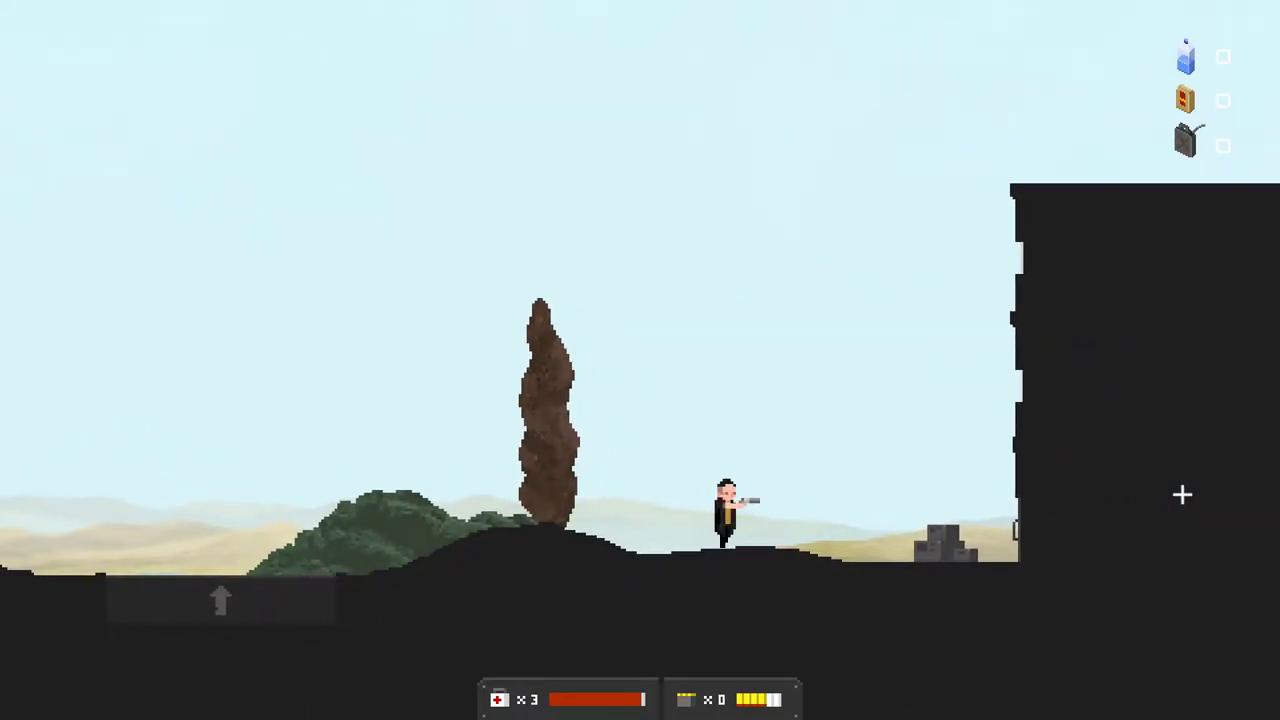
key(d)
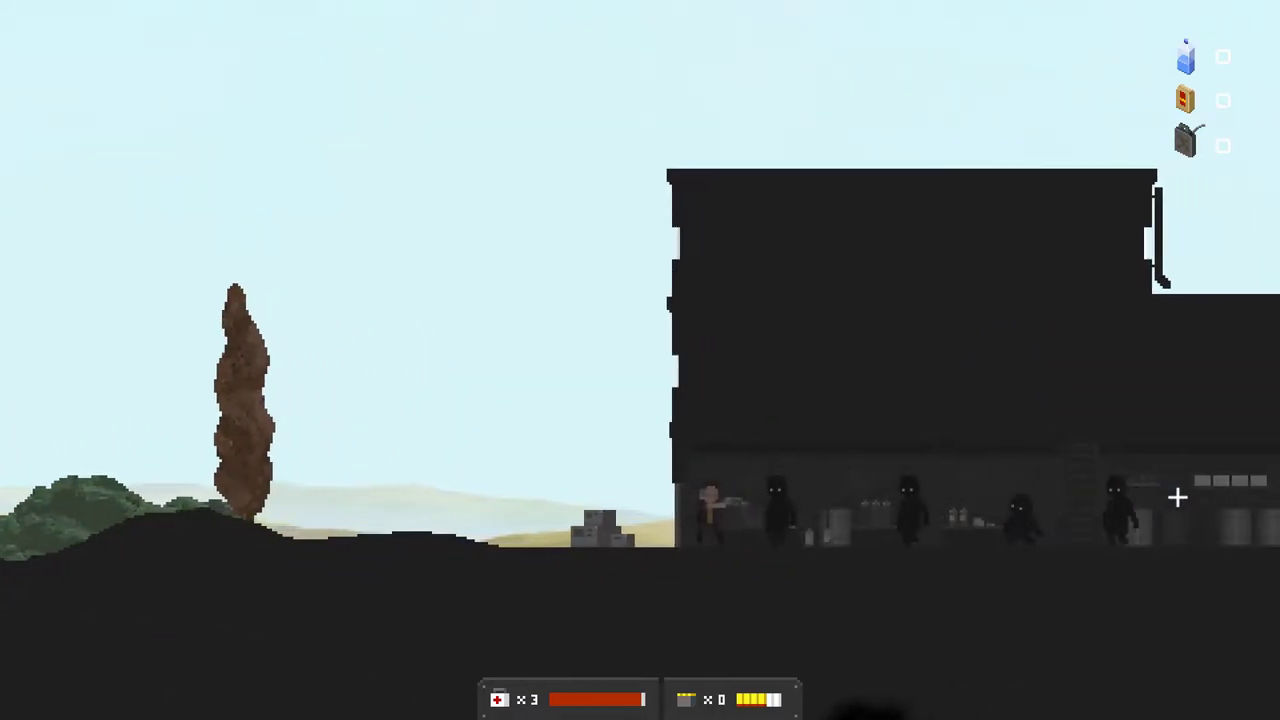
- Strike down the shadow creatures outside, switching to the bat to finish the last one
key(a)
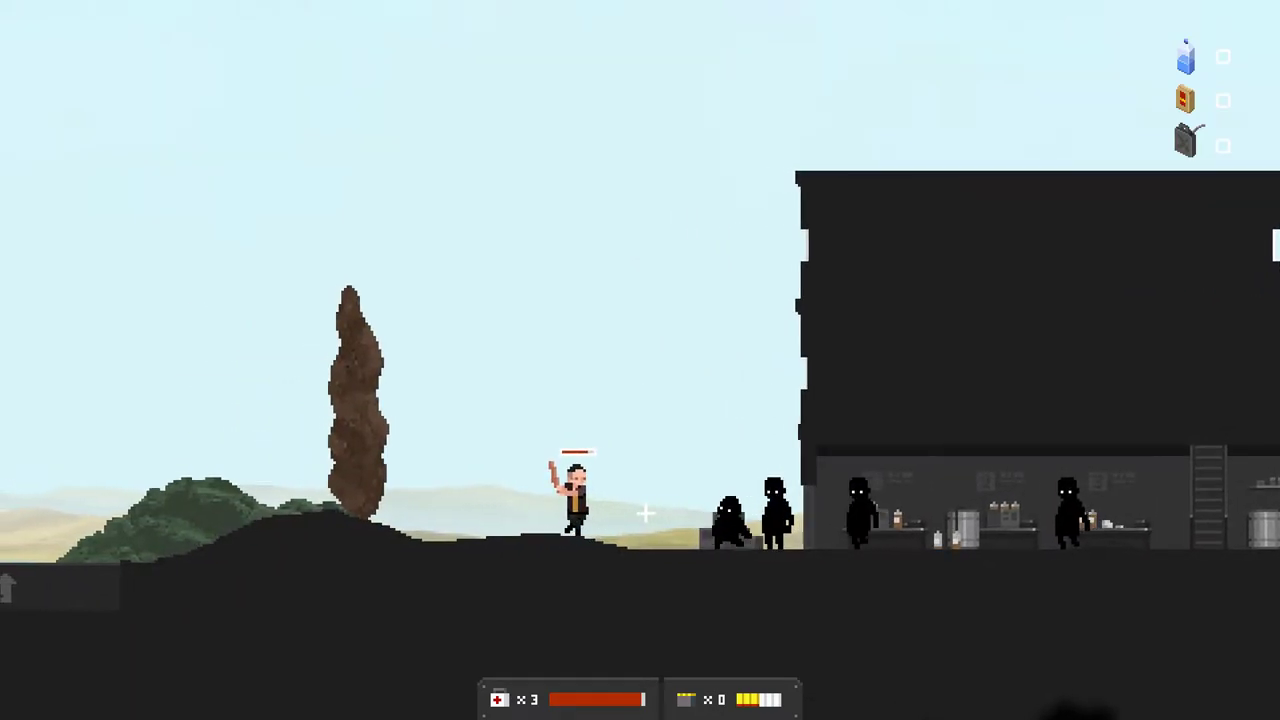
key(d)
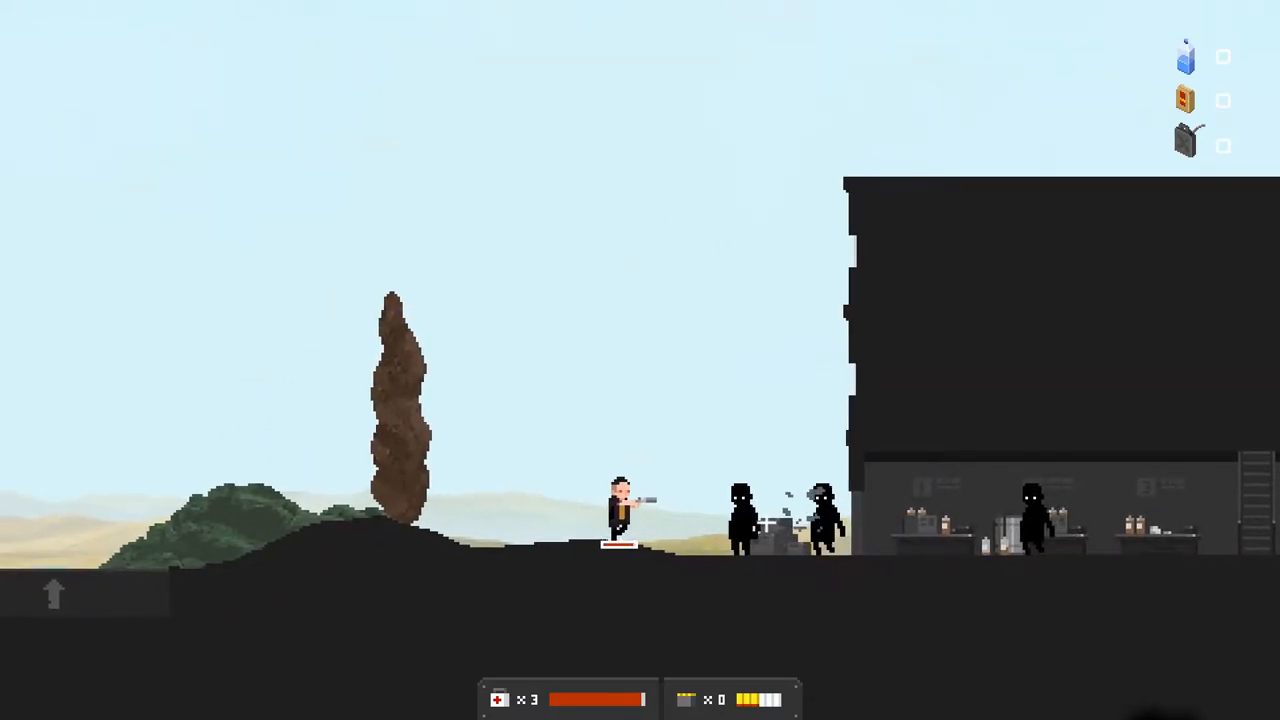
key(d)
click(885, 487)
key(a)
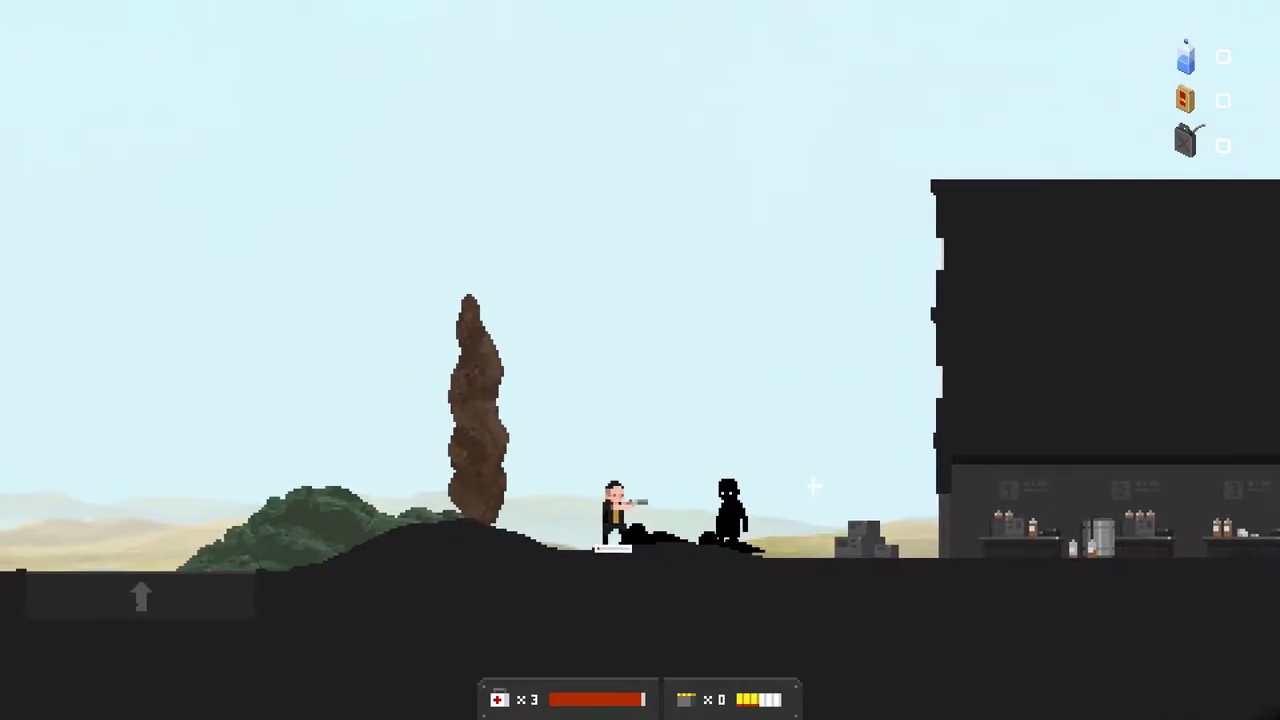
key(a)
click(816, 485)
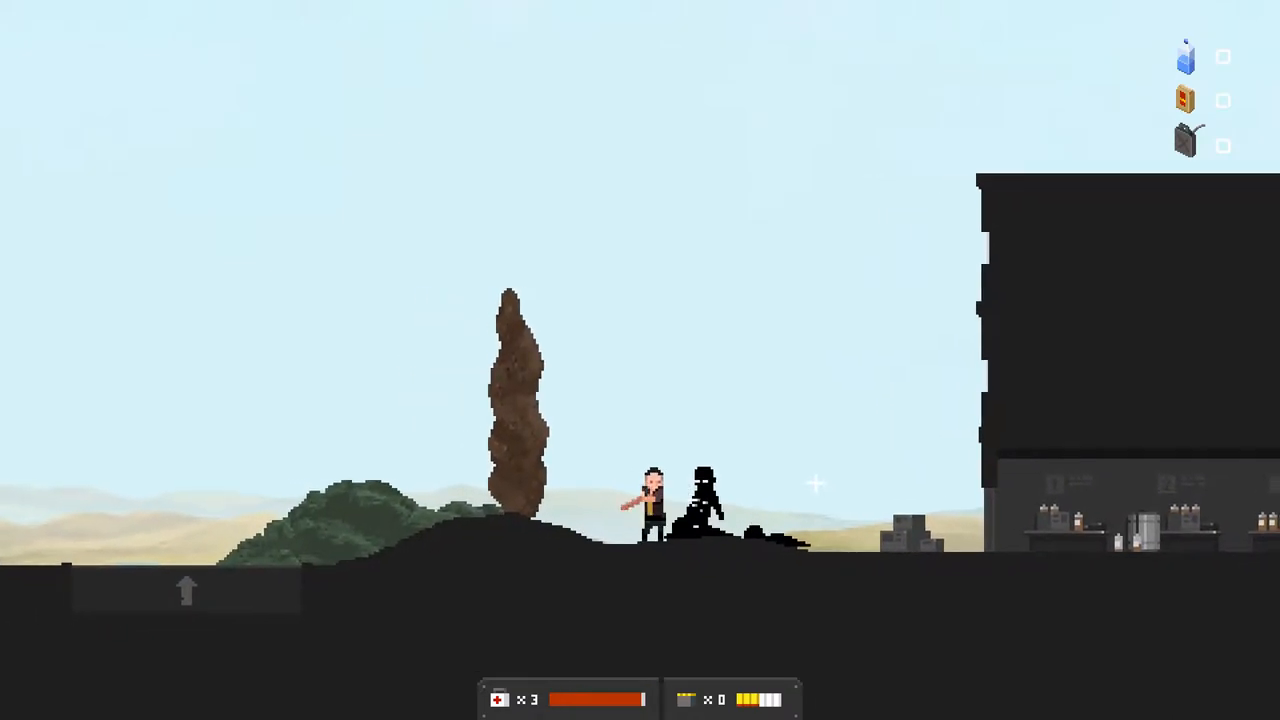
click(818, 486)
- Walk right into the building's ground floor to the ladder
key(d)
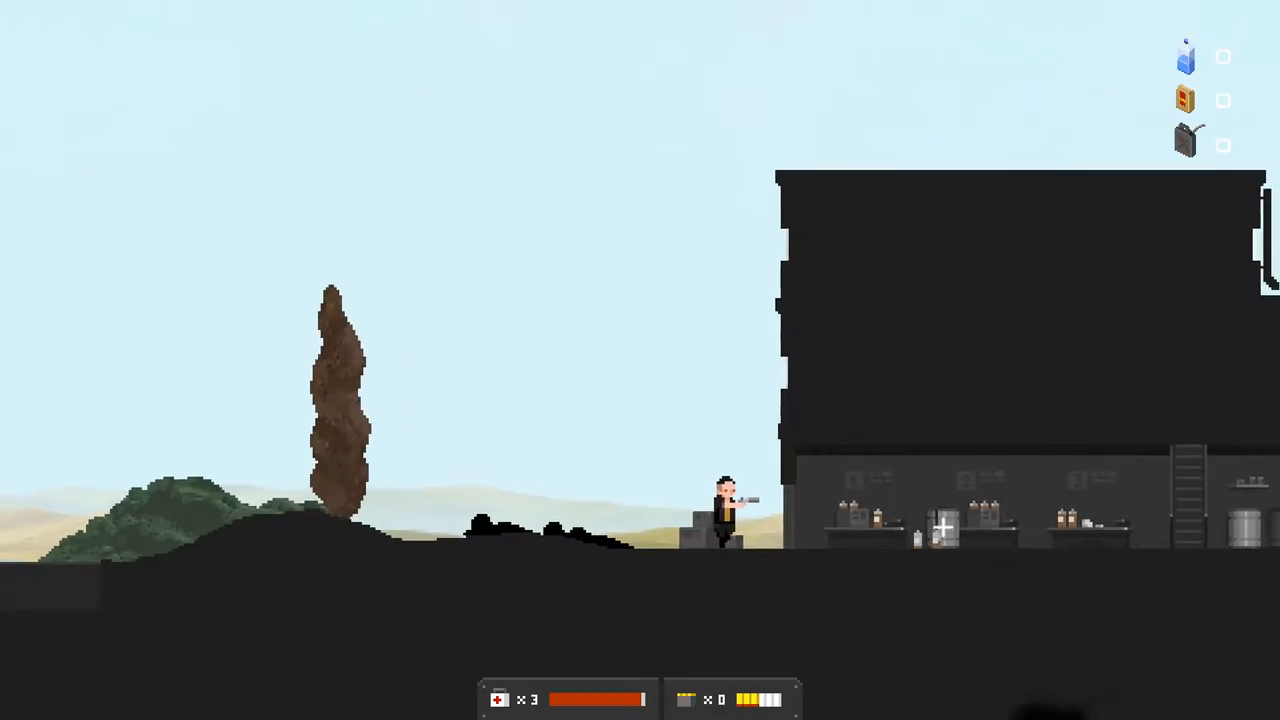
key(d)
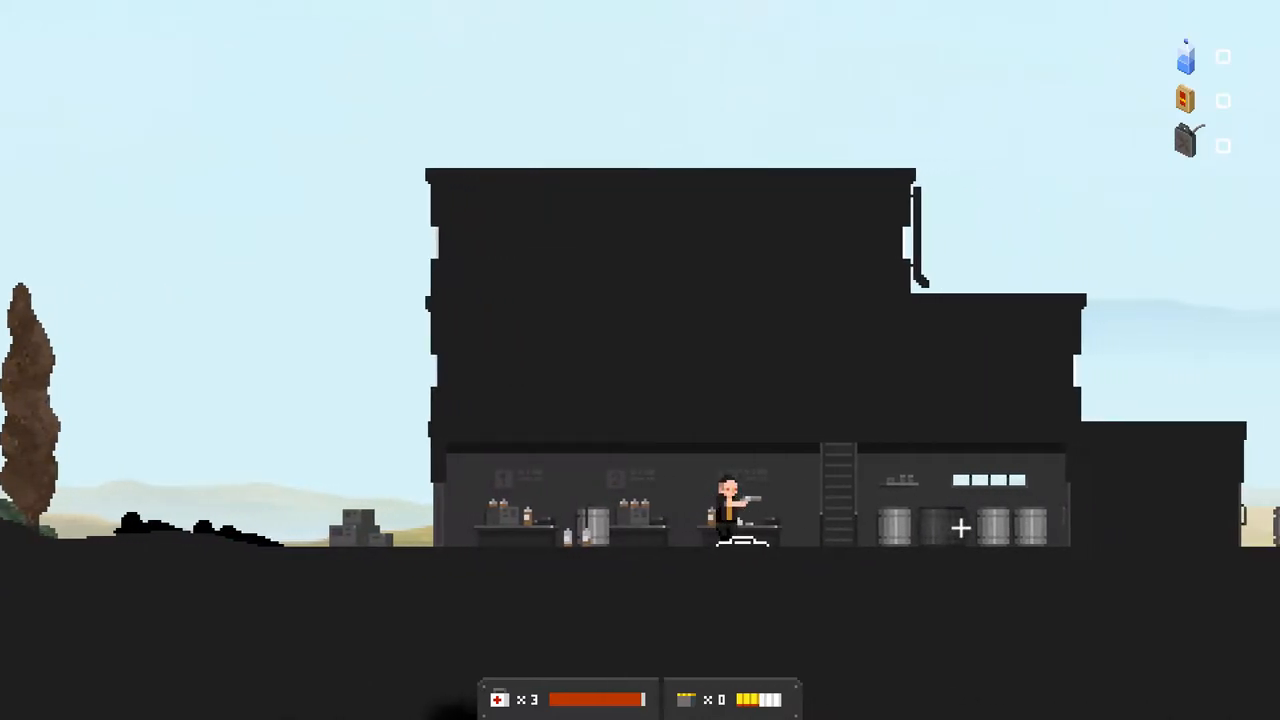
key(d)
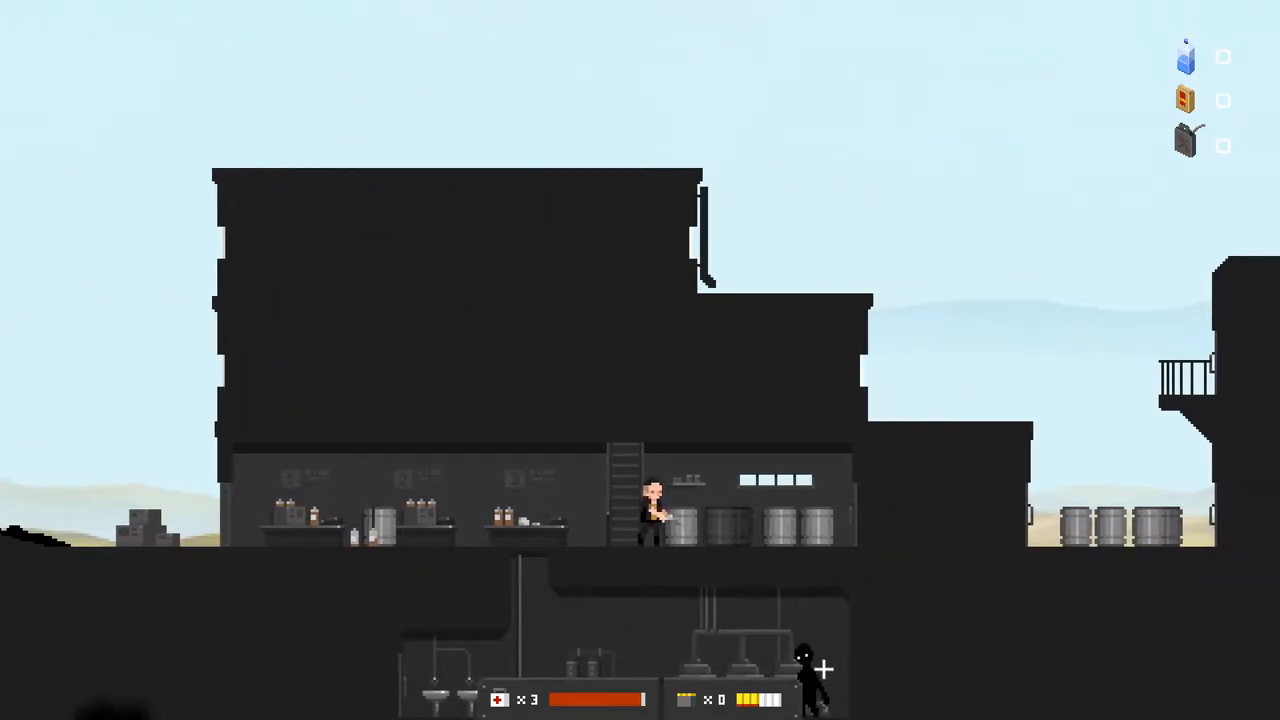
- Climb to the middle floor and kill the green-eyed enemy with melee hits and a shot
key(w)
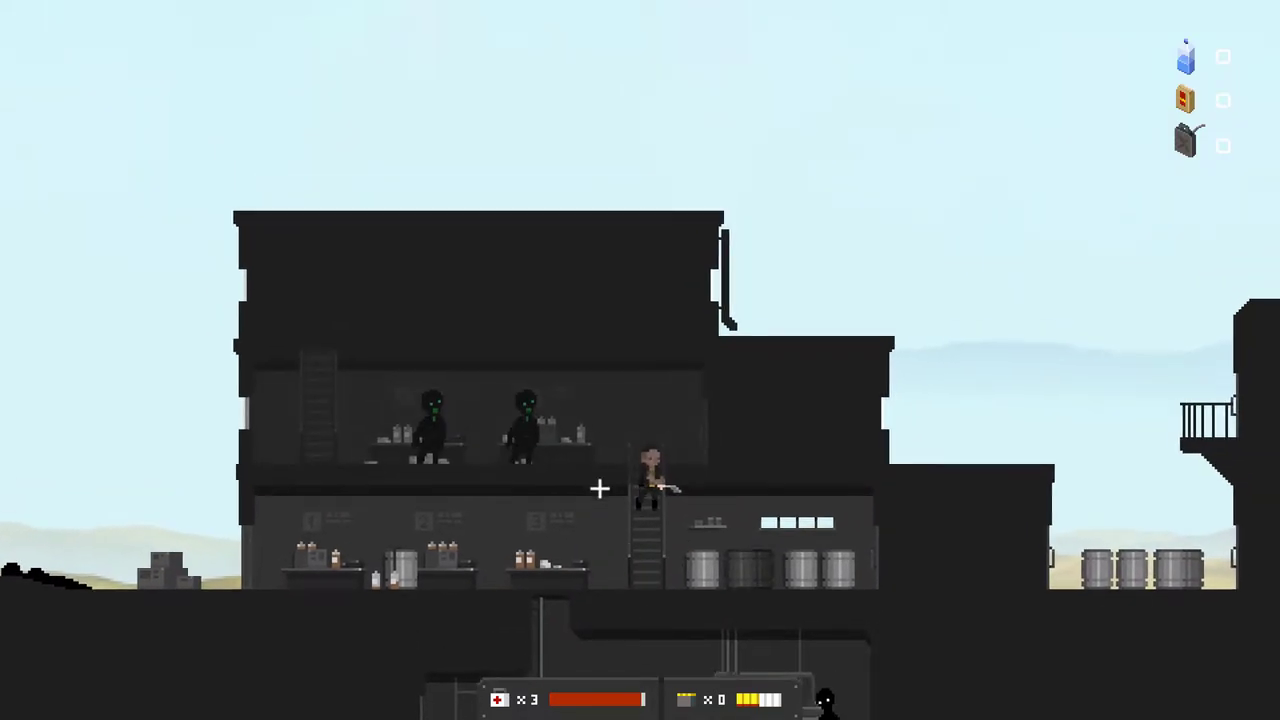
key(w)
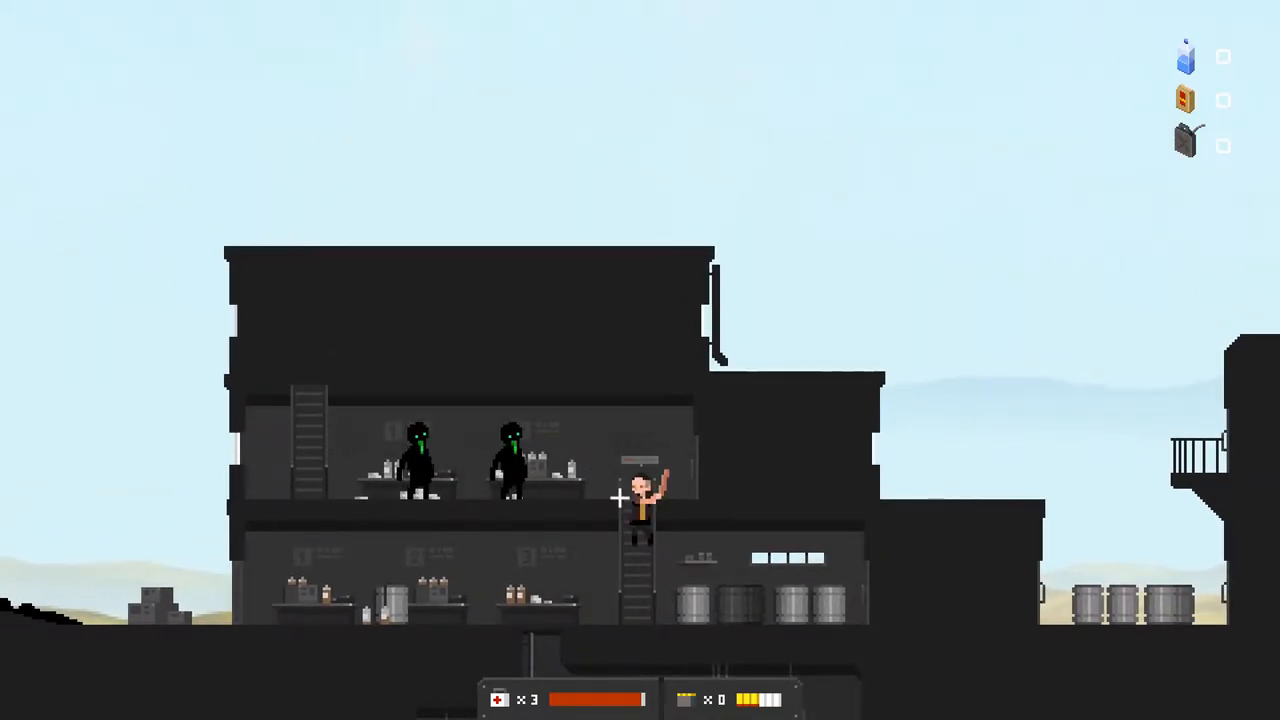
key(a)
click(394, 466)
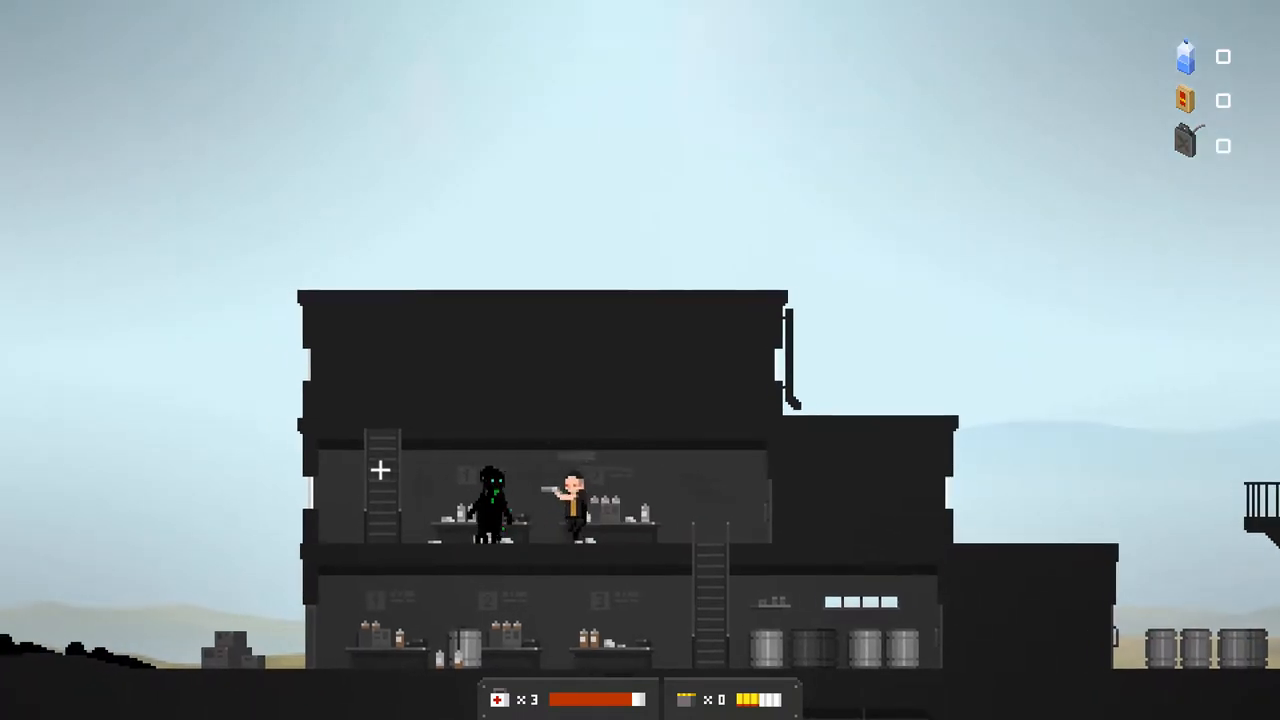
click(427, 475)
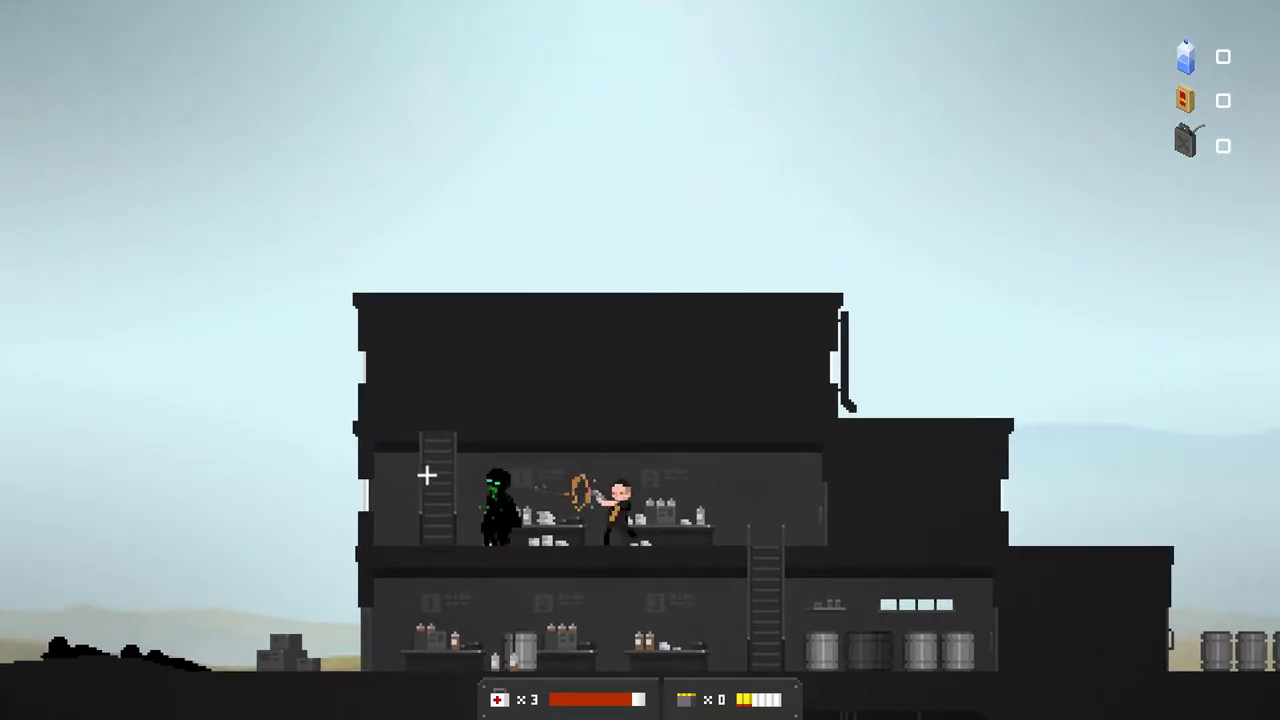
key(d)
click(420, 470)
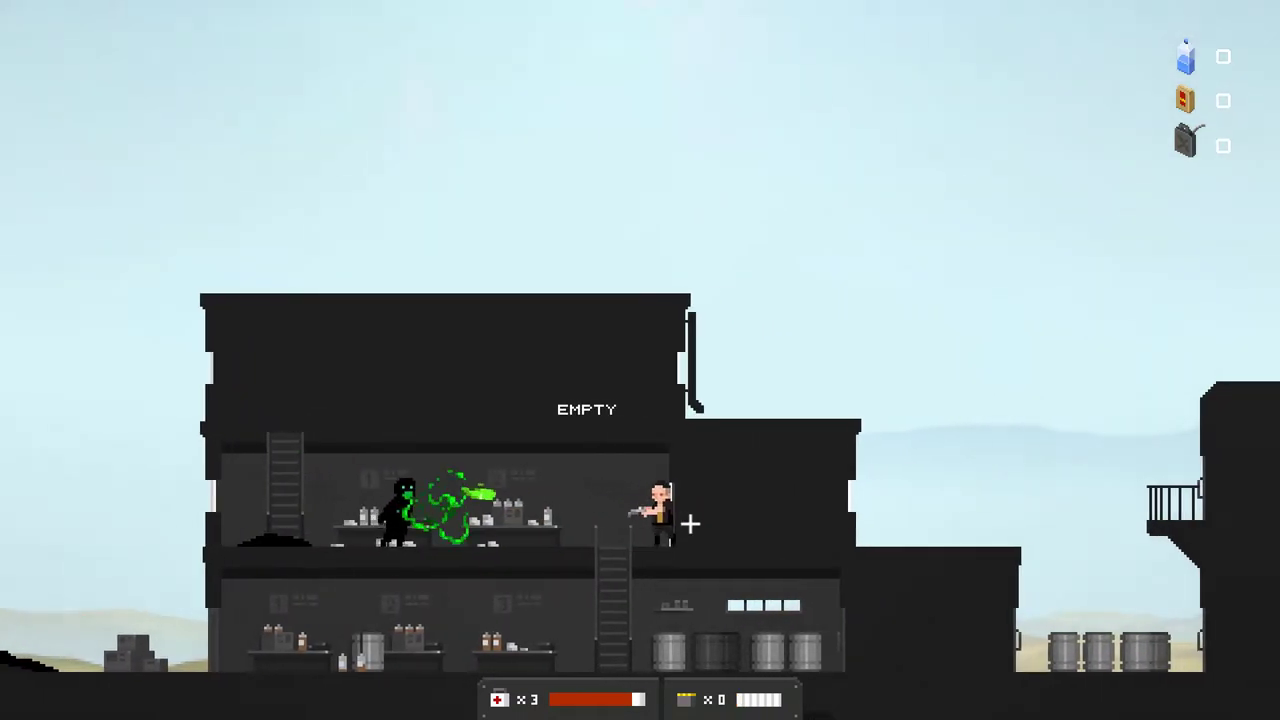
- Loot the office cabinet for six pistol rounds, reload and shoot the approaching enemy
key(d)
key(e)
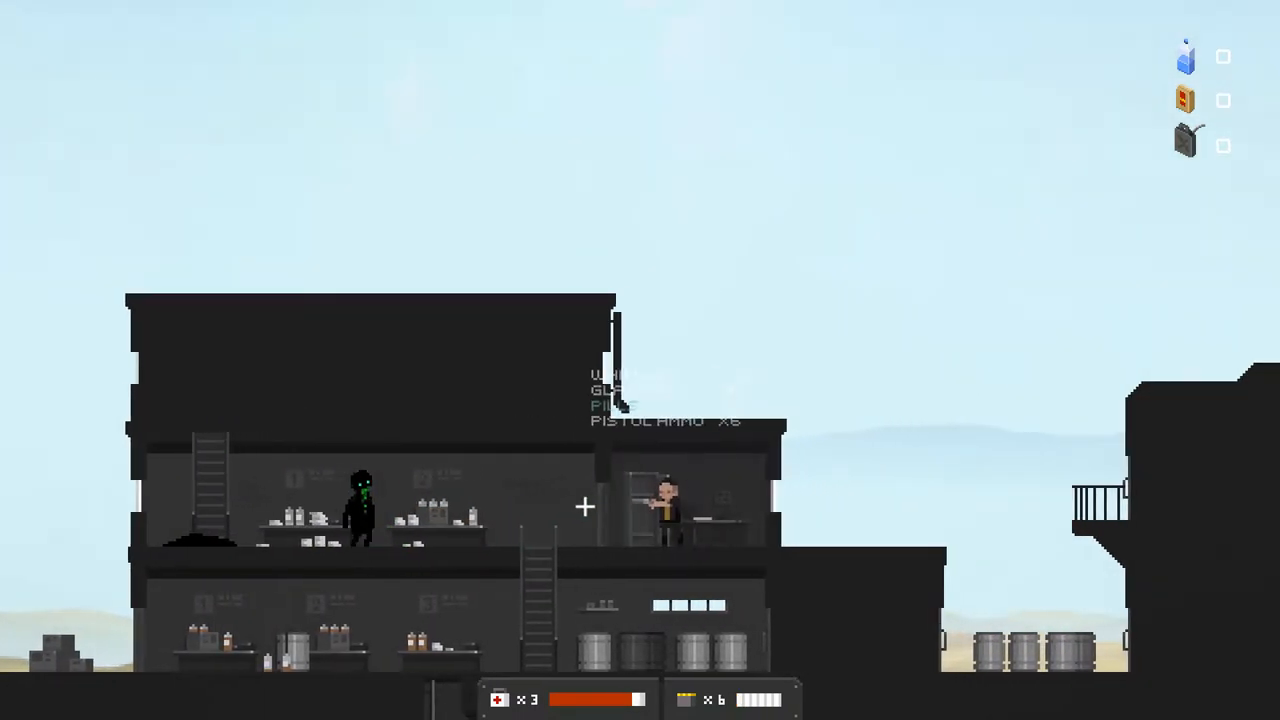
key(r)
click(413, 481)
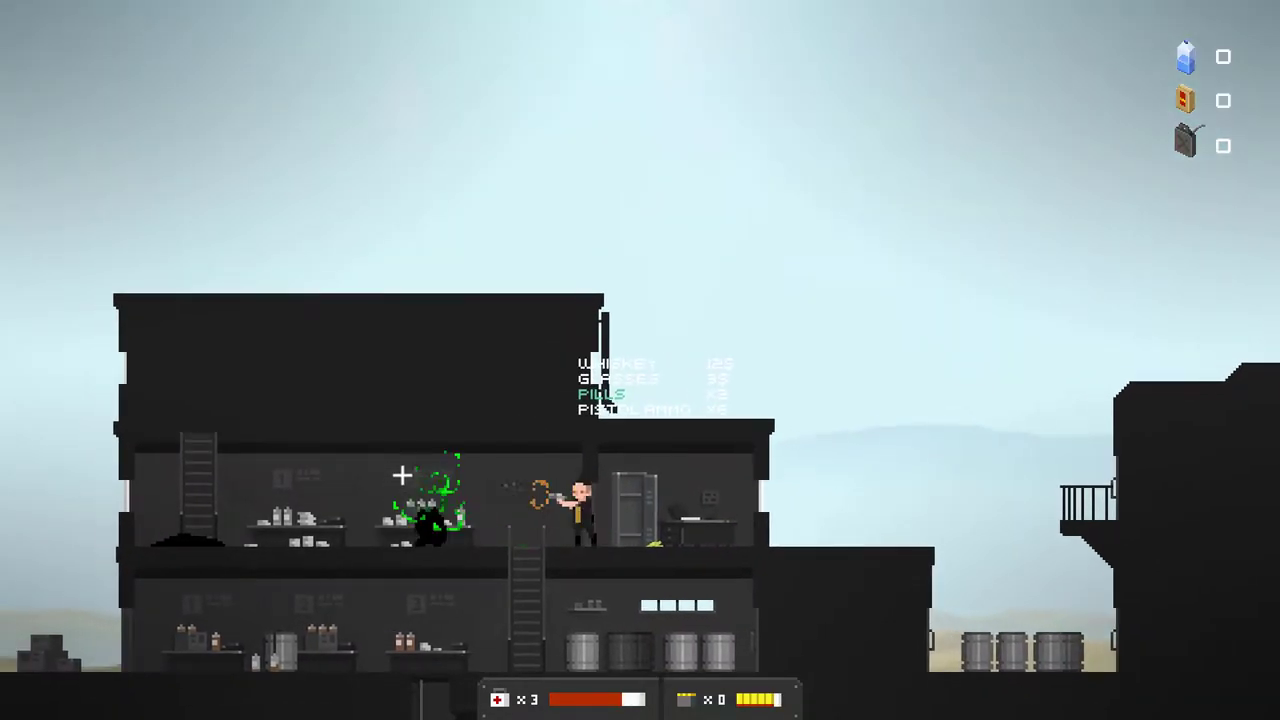
- Read Roger P.'s transfer-request note on the desk and head back left
key(d)
key(e)
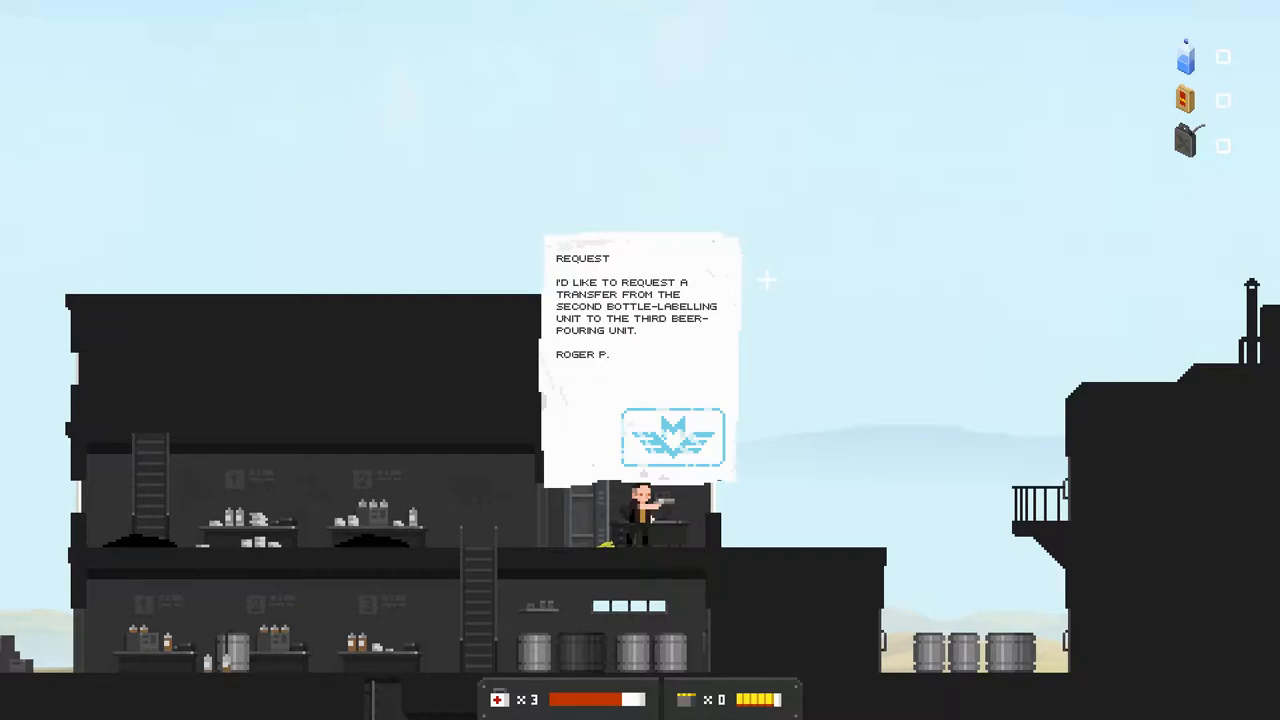
key(e)
key(a)
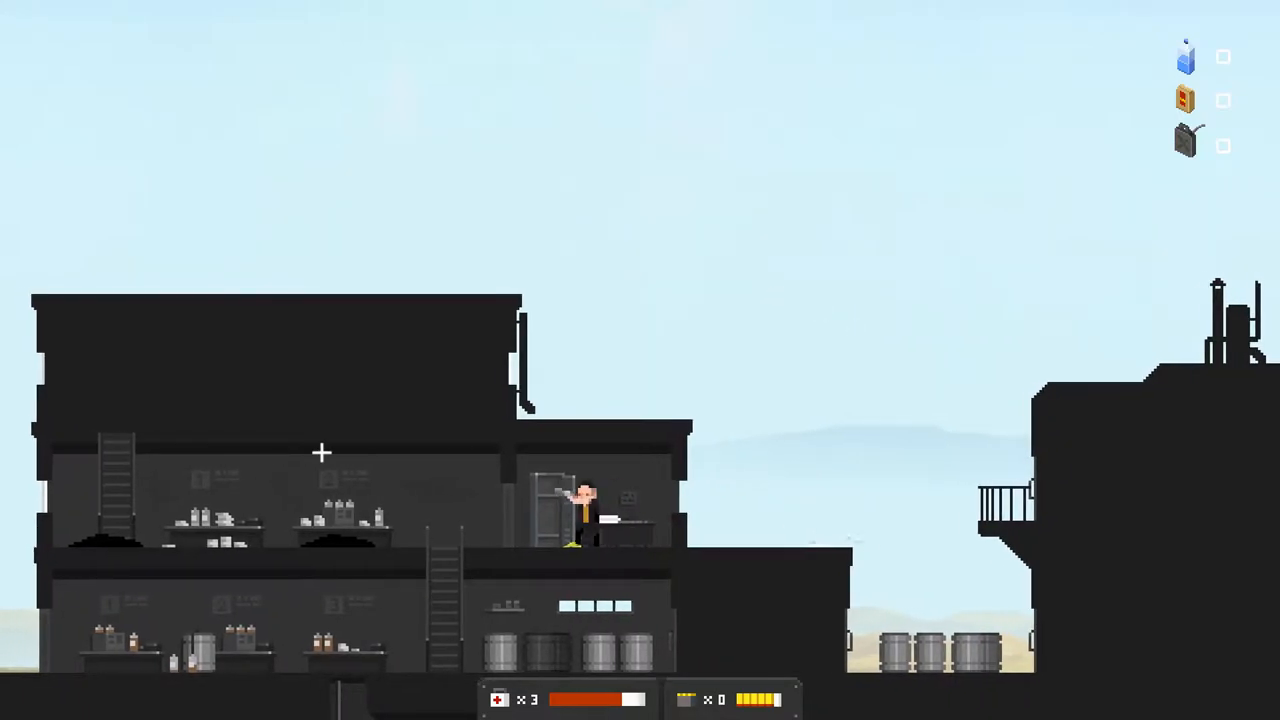
key(a)
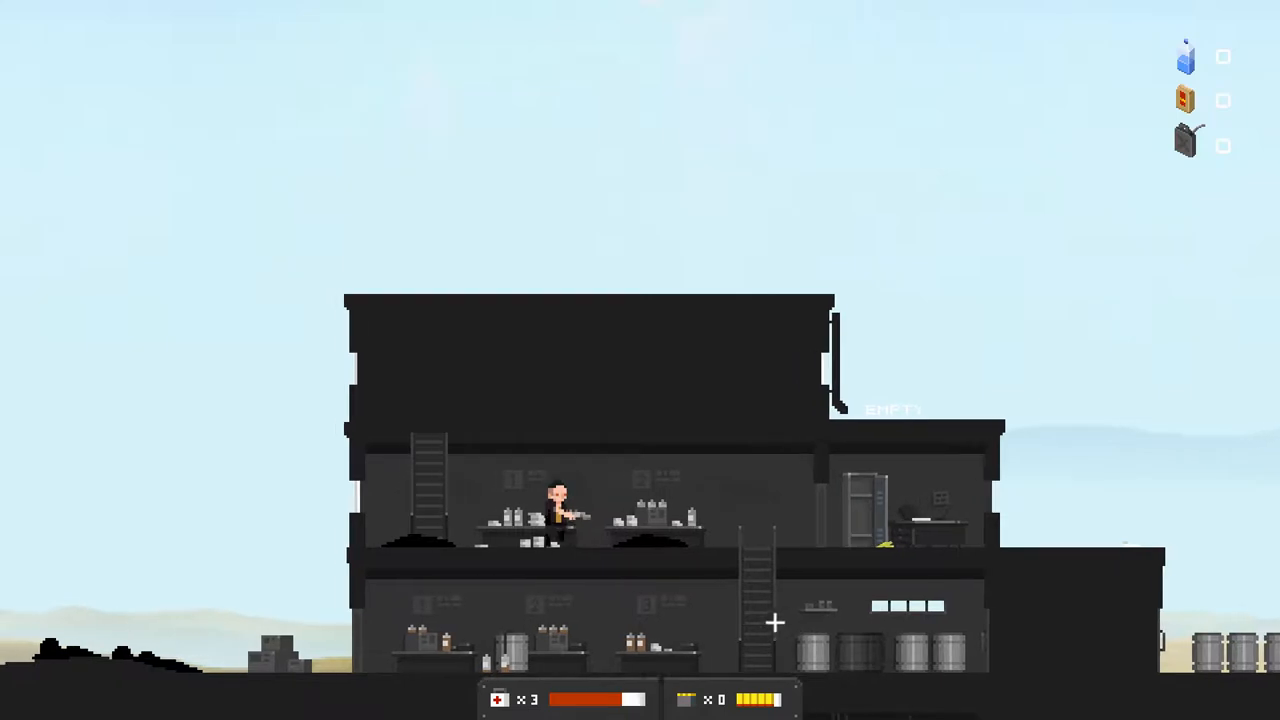
- Climb to the top floor, shoot the enemies there, ducking back down once before returning
key(a)
key(w)
click(862, 457)
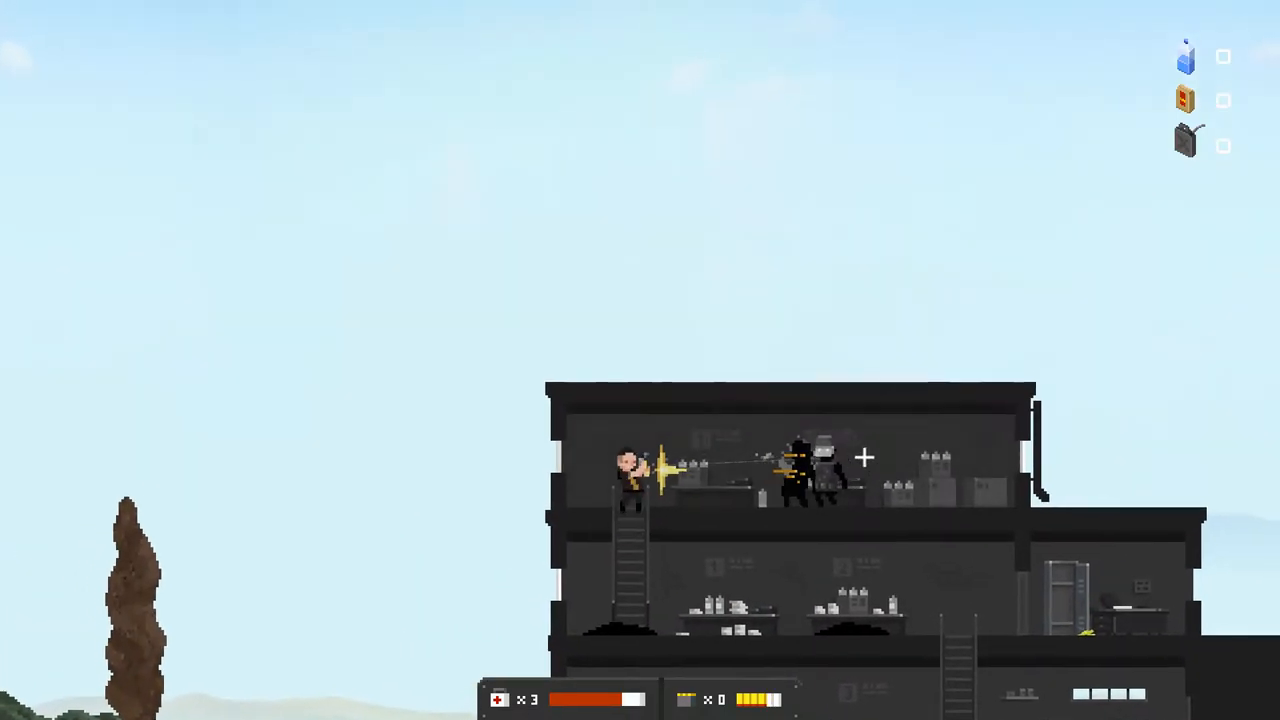
key(s)
key(d)
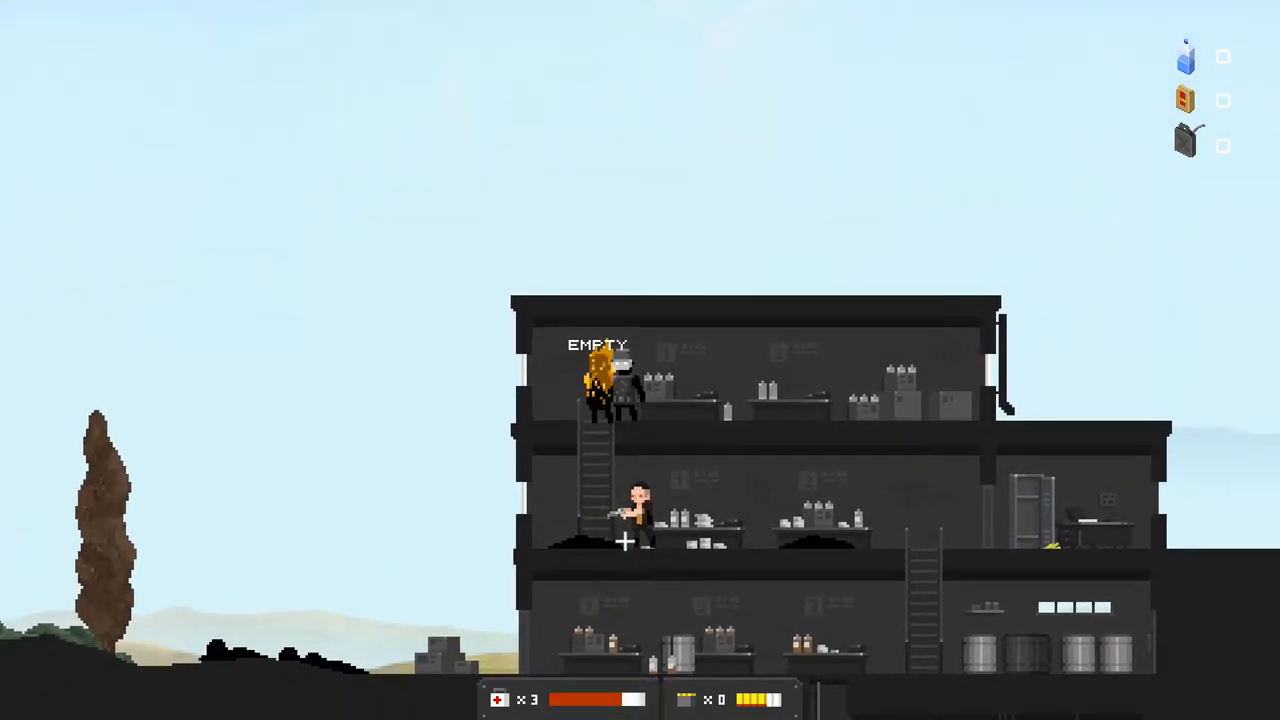
key(a)
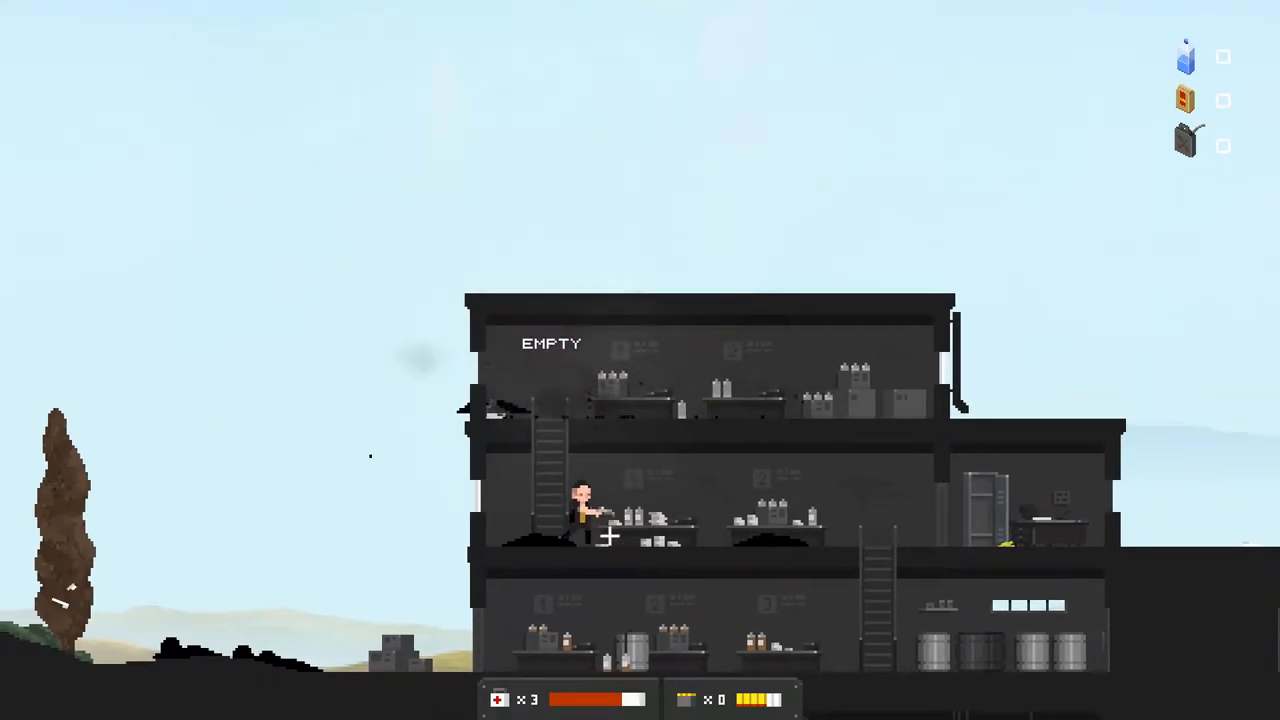
key(w)
- Collect the rags and gunpowder on the top floor and climb back down
key(d)
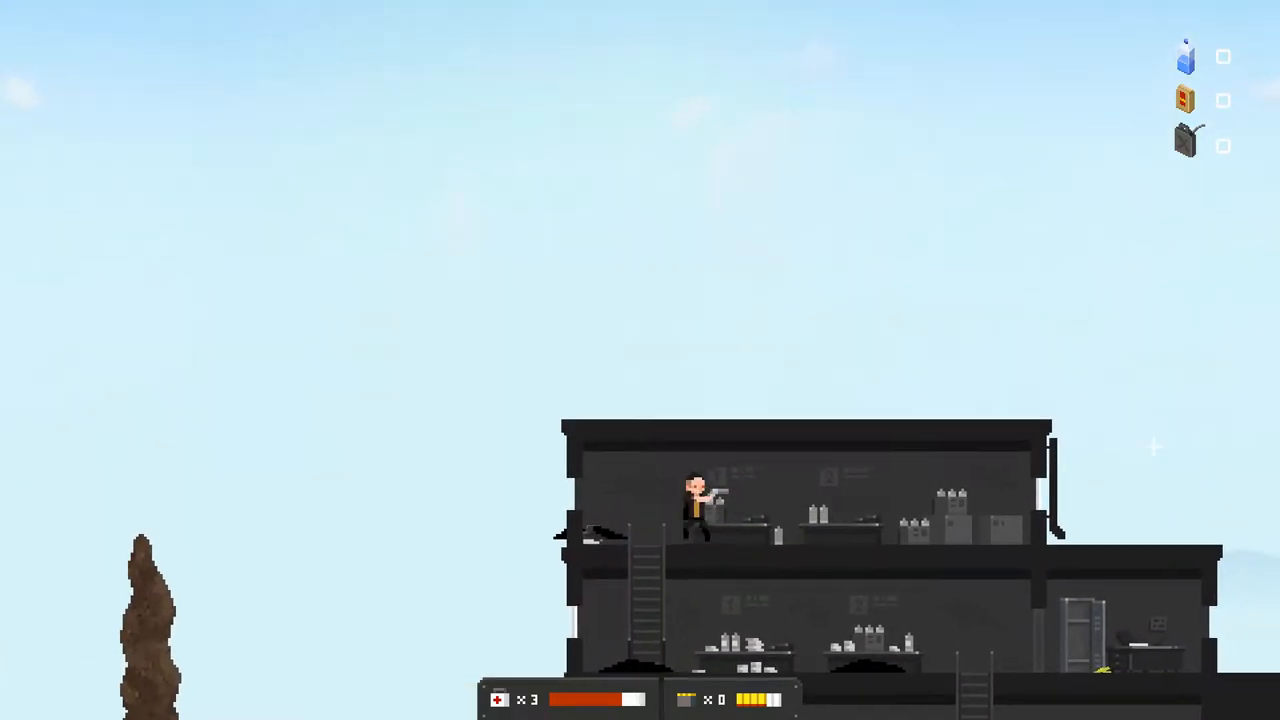
key(d)
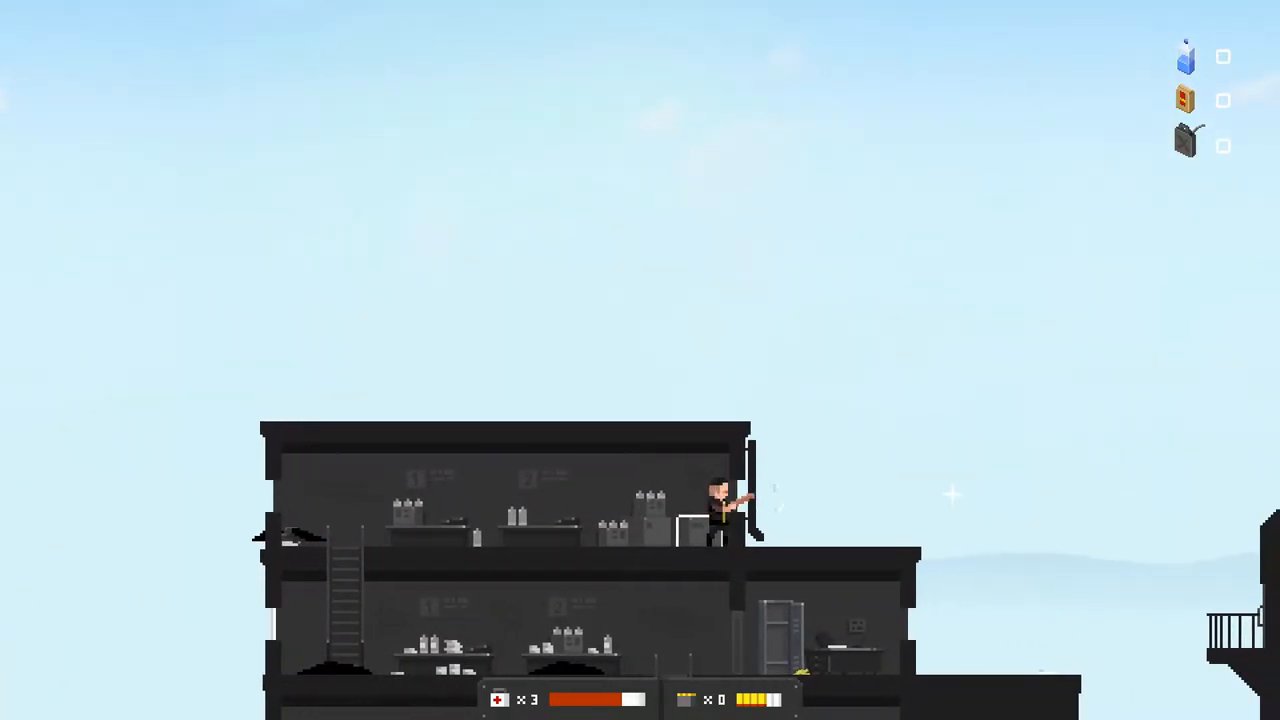
key(a)
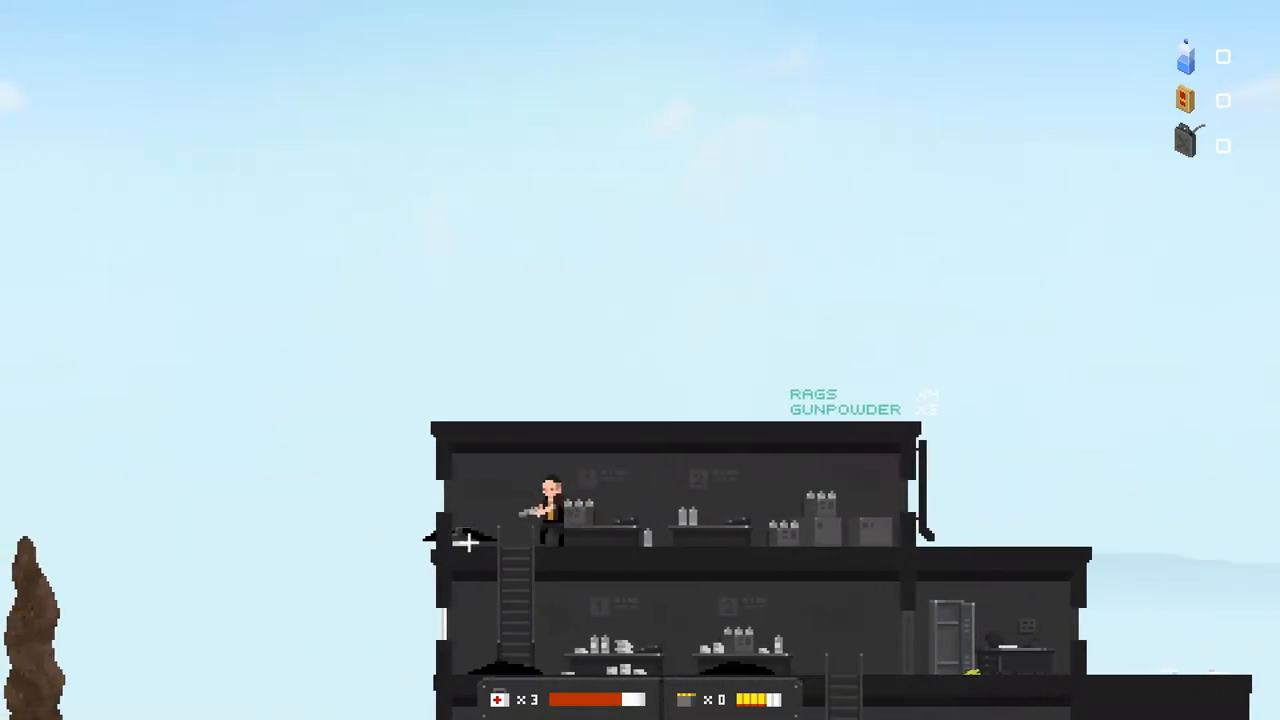
key(s)
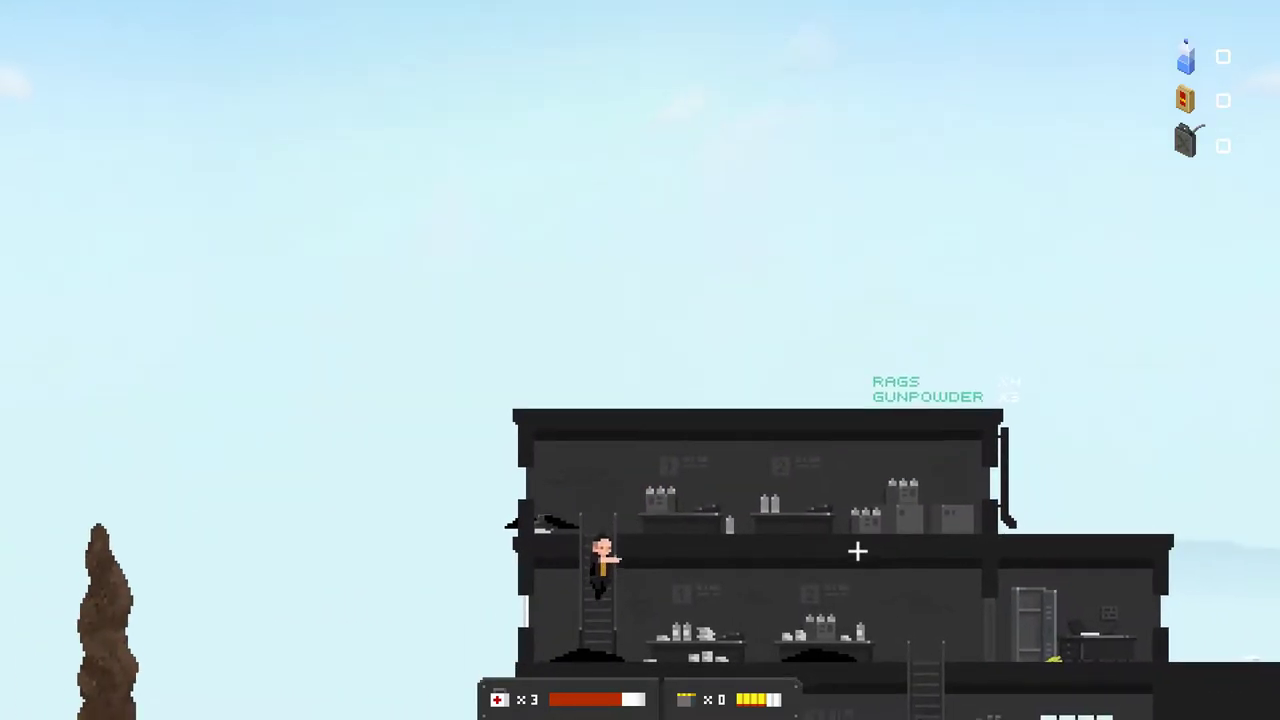
- Check the middle-floor office, then descend the ladder to the ground floor
key(d)
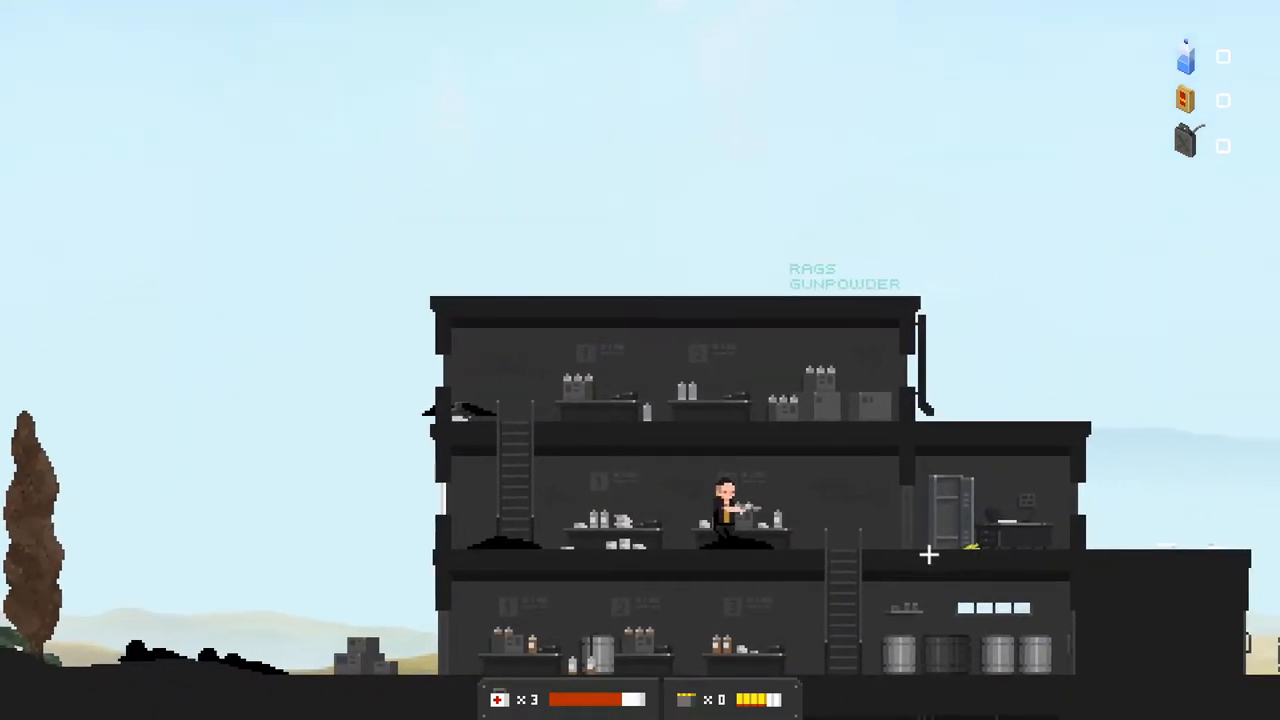
key(d)
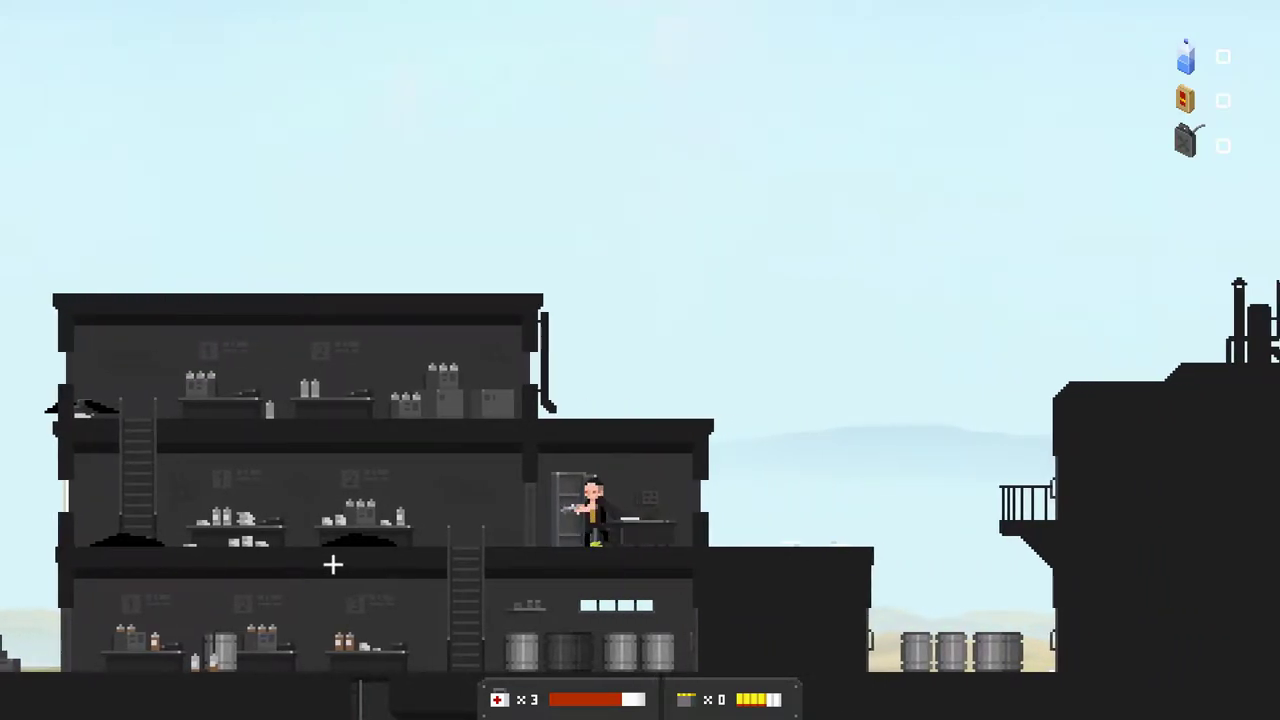
key(a)
key(s)
key(a)
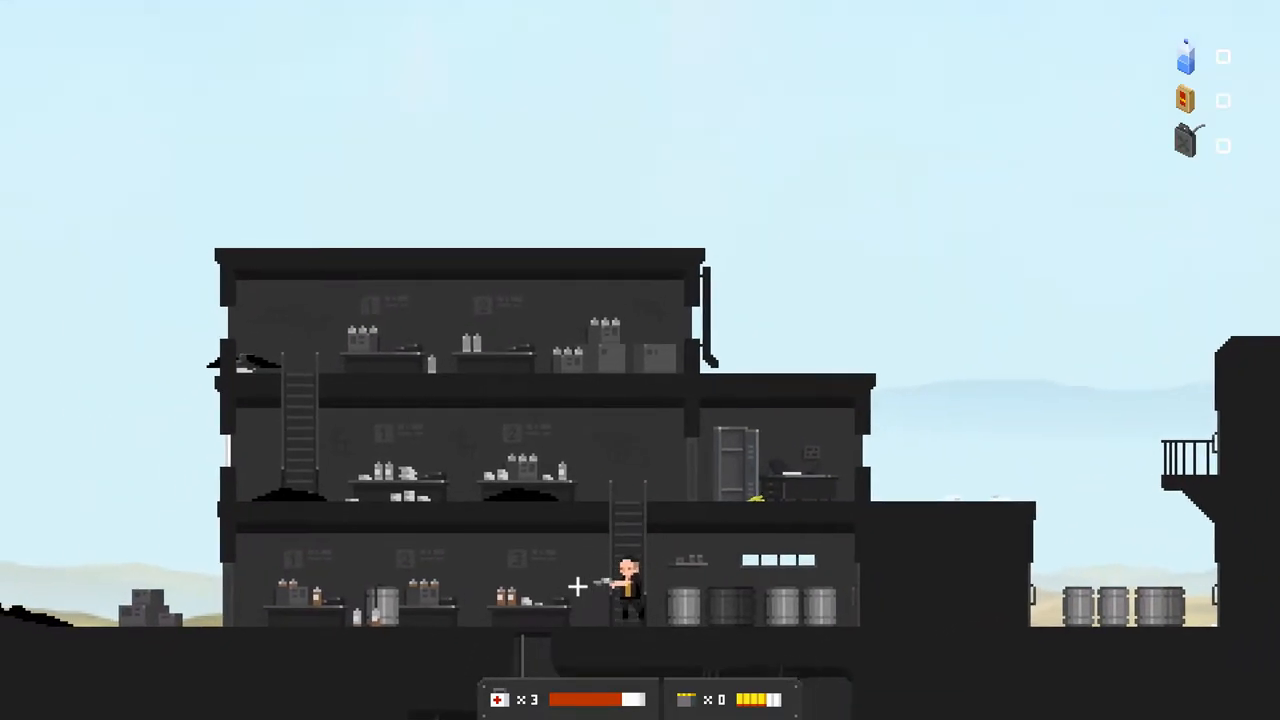
- Drop into the basement shaft and fight off the shadow creature with the near-empty pistol
key(a)
key(d)
key(s)
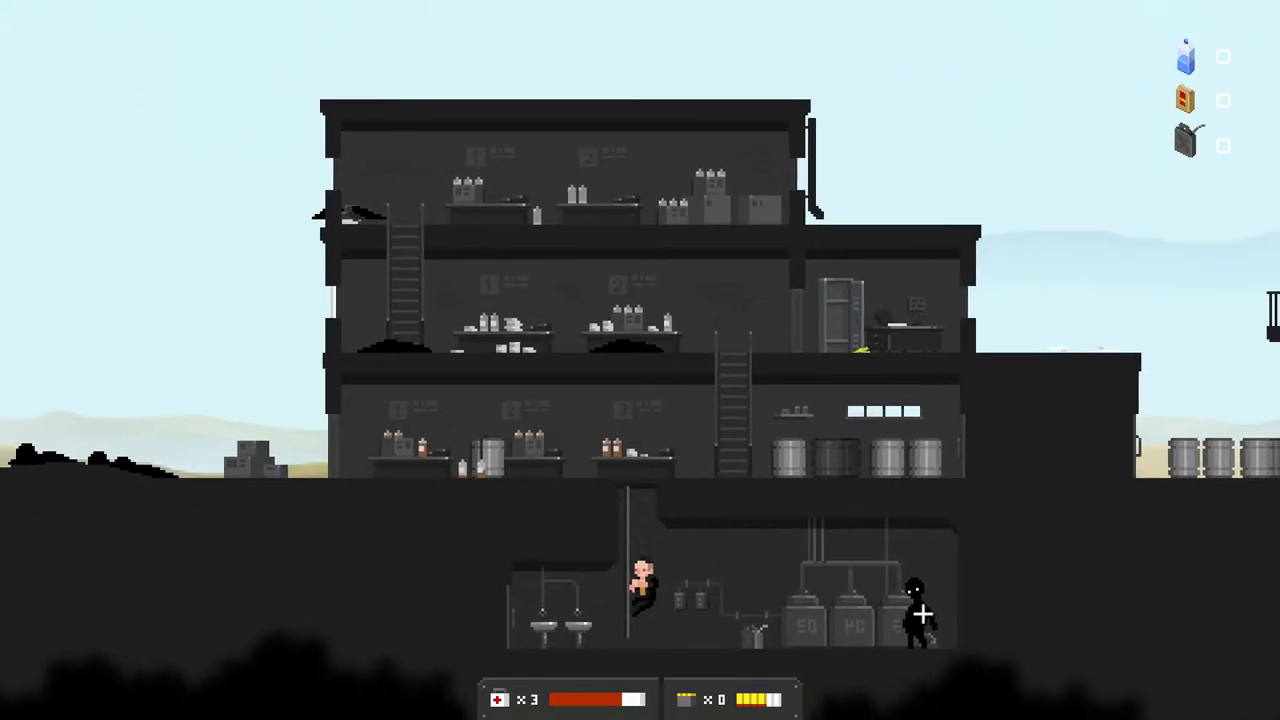
right_click(921, 580)
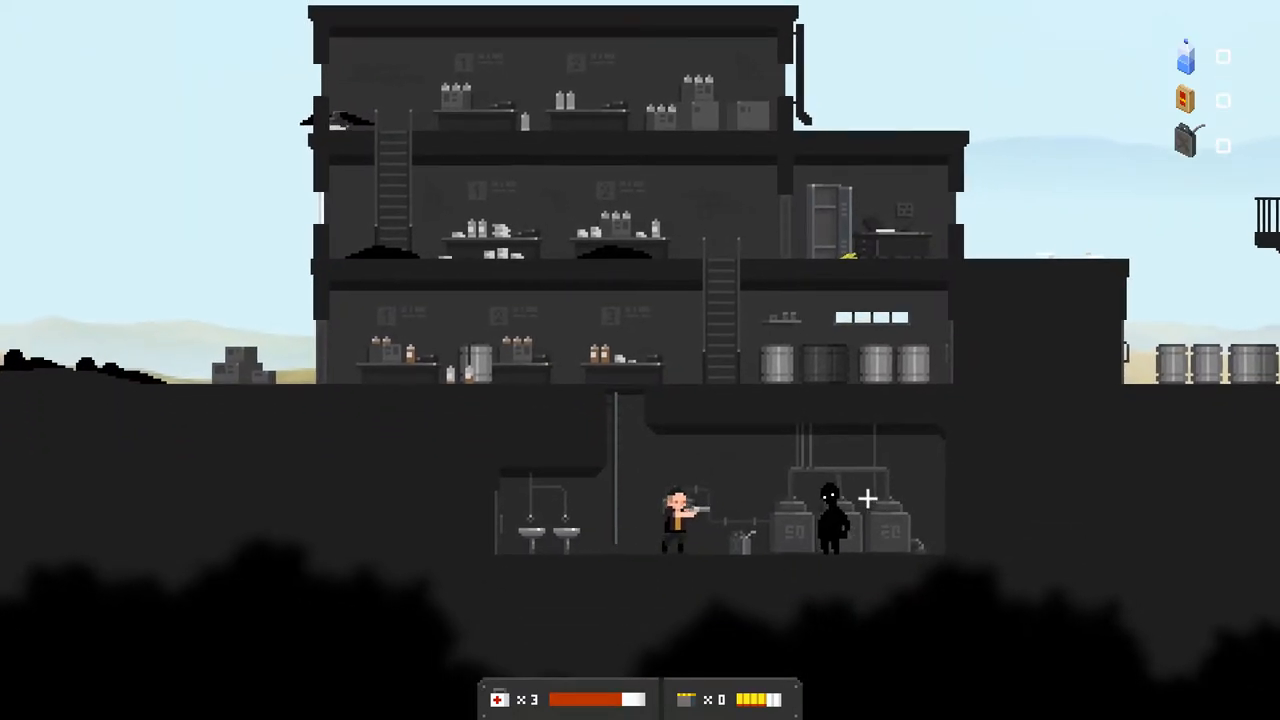
key(a)
key(w)
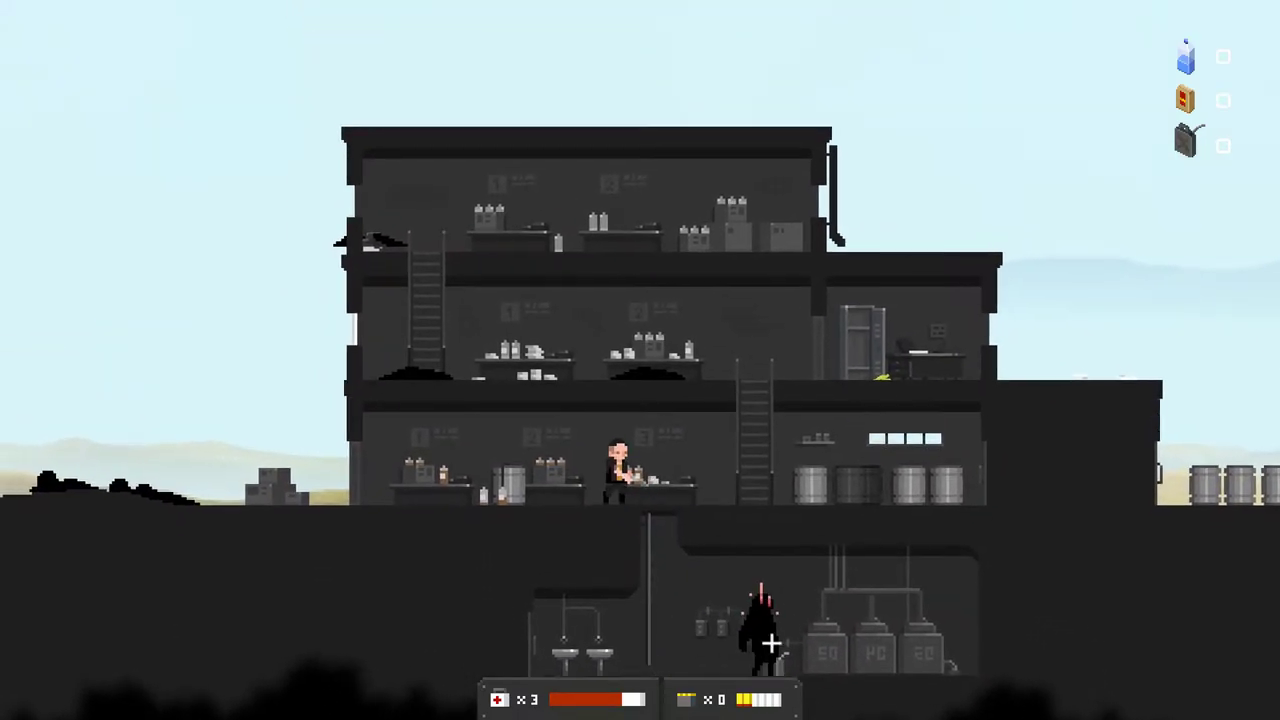
right_click(849, 666)
click(849, 666)
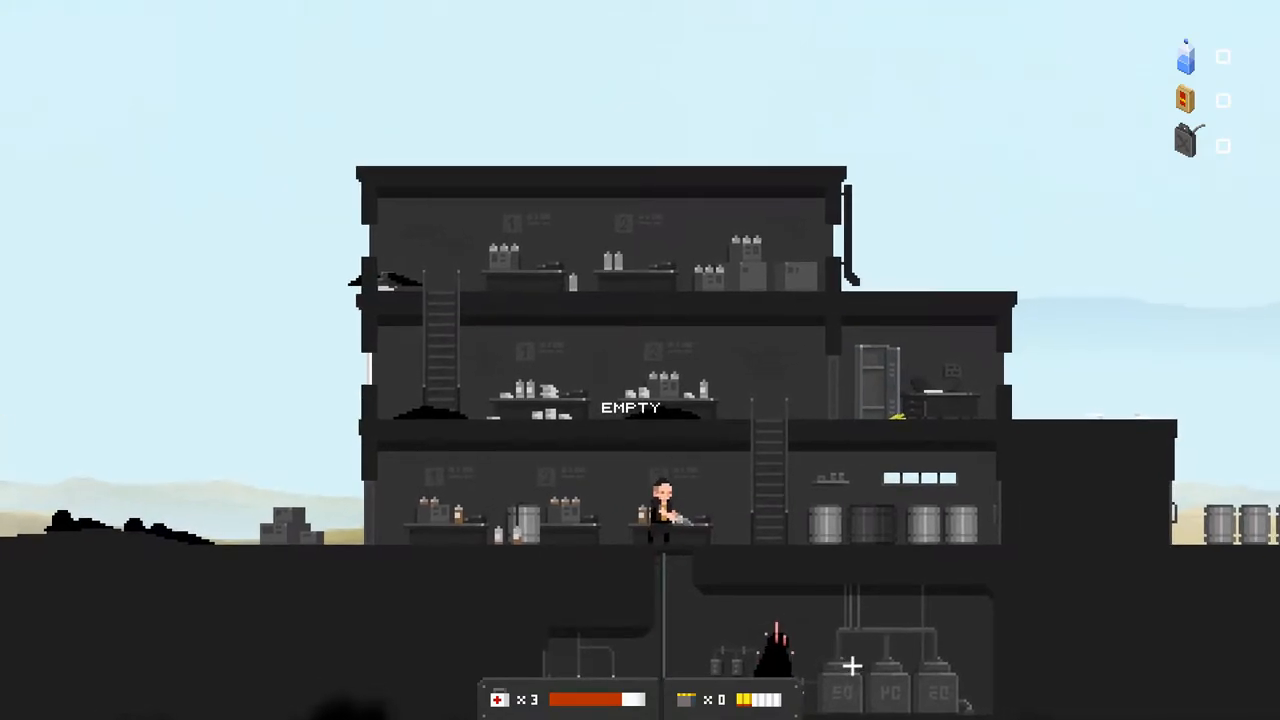
key(s)
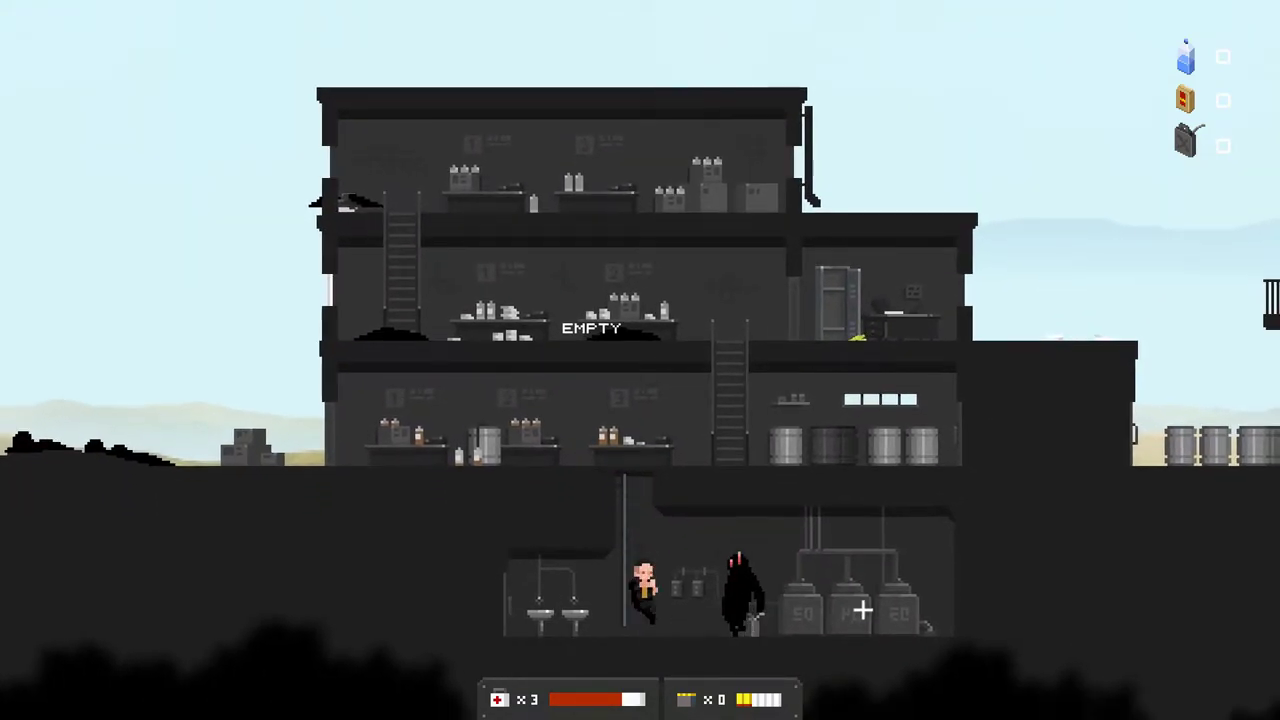
key(a)
click(790, 580)
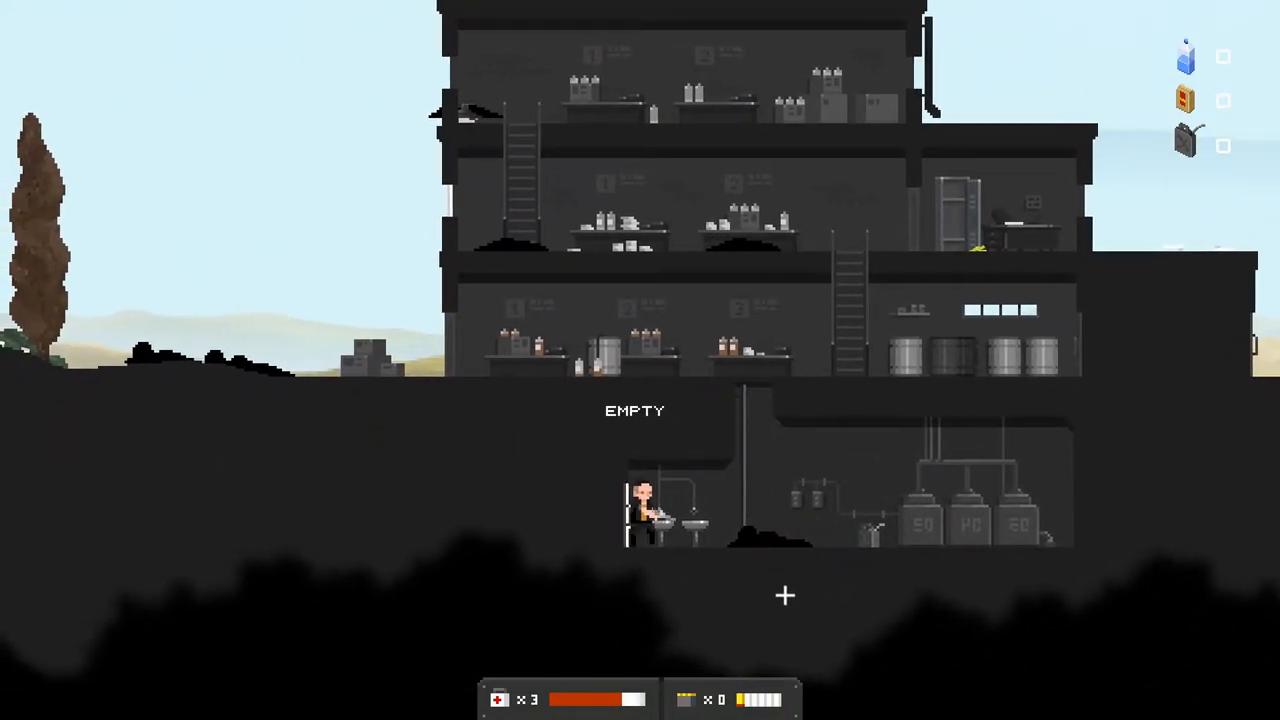
- Search the basement machines, collect gasoline from the tanks and climb back out
key(a)
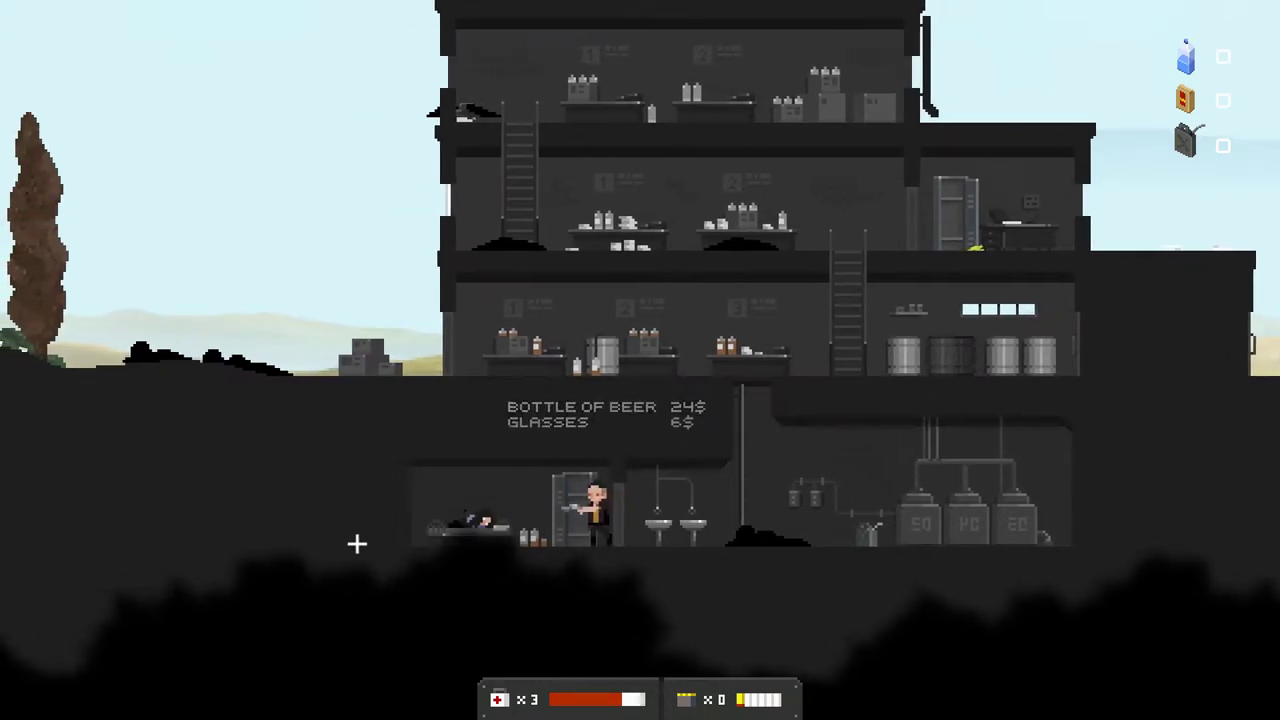
key(a)
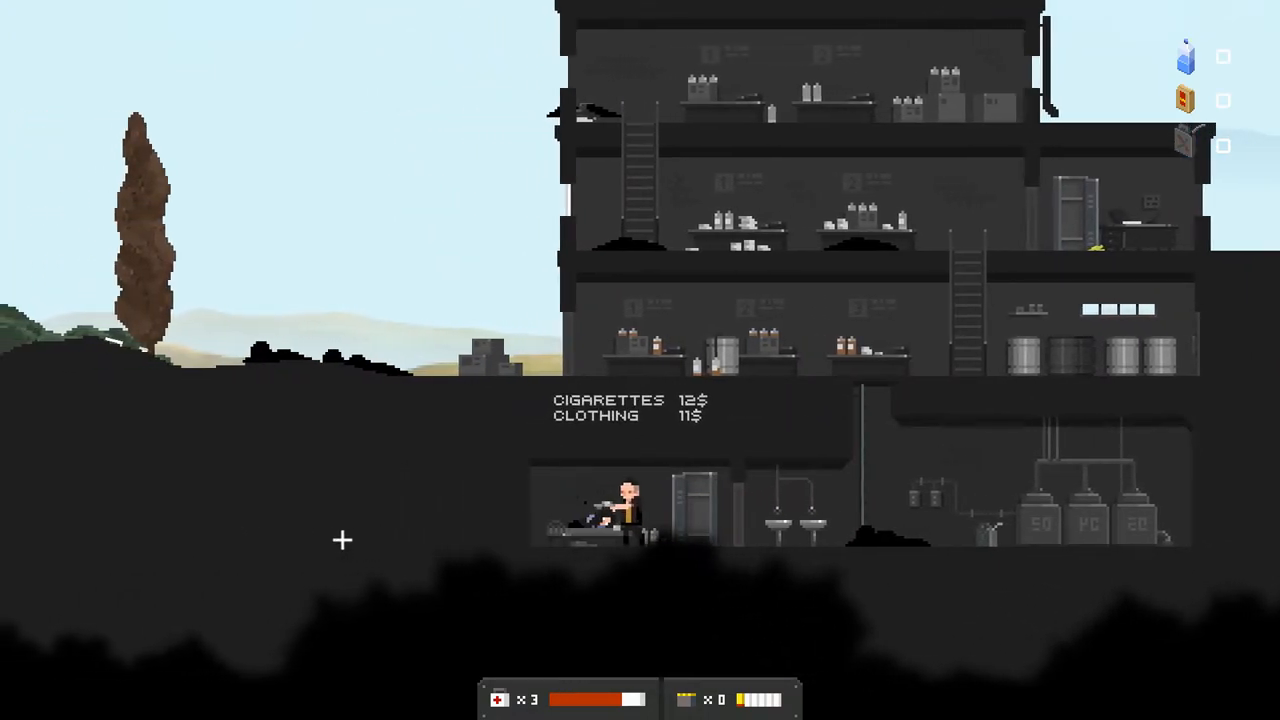
key(d)
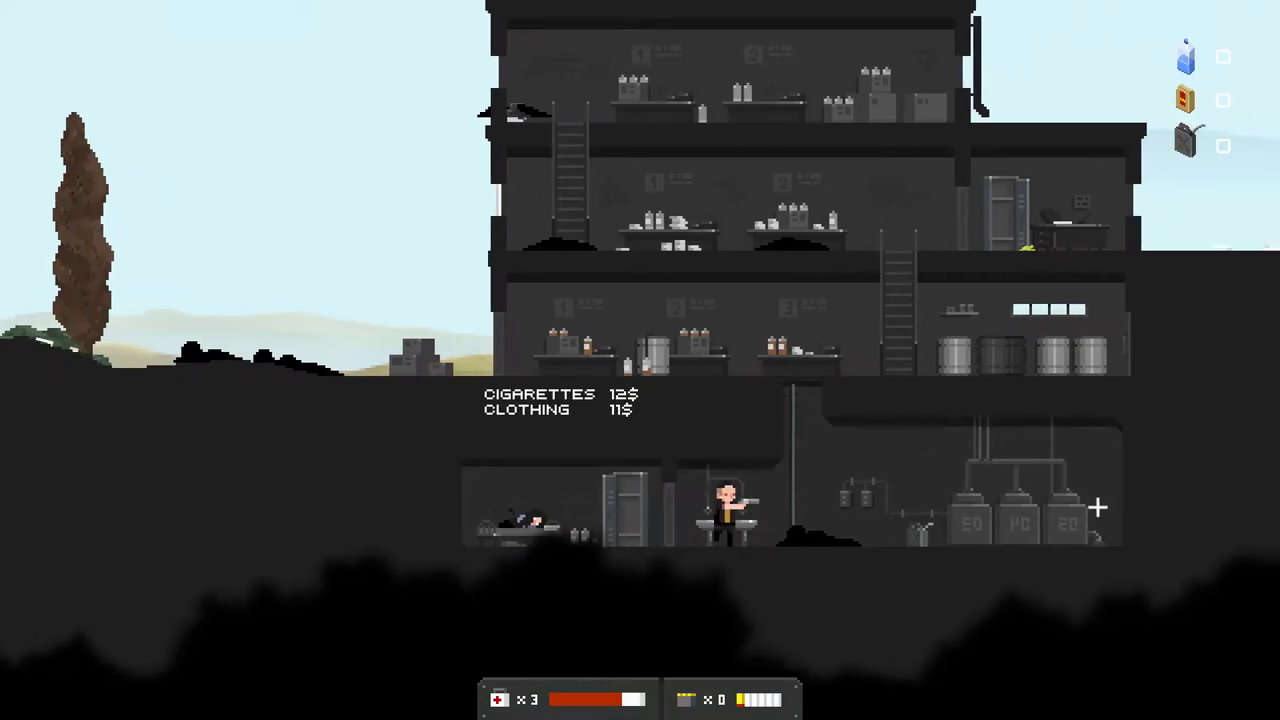
key(d)
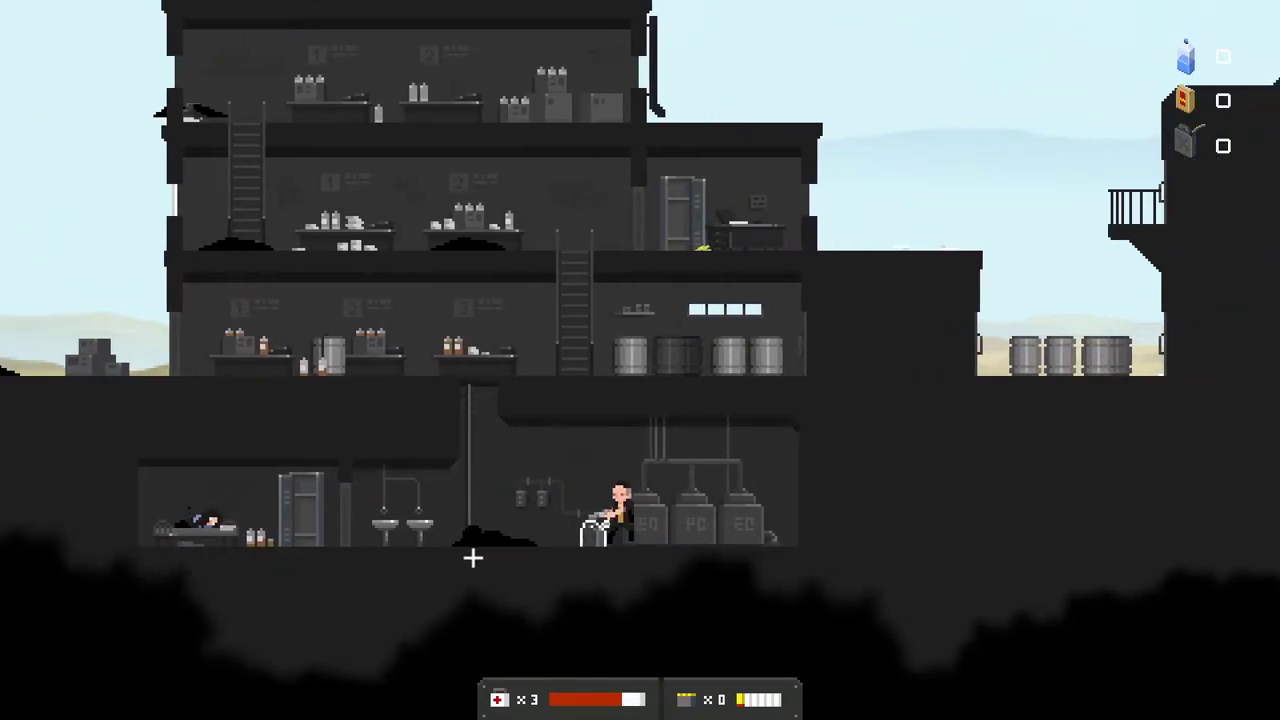
key(d)
key(e)
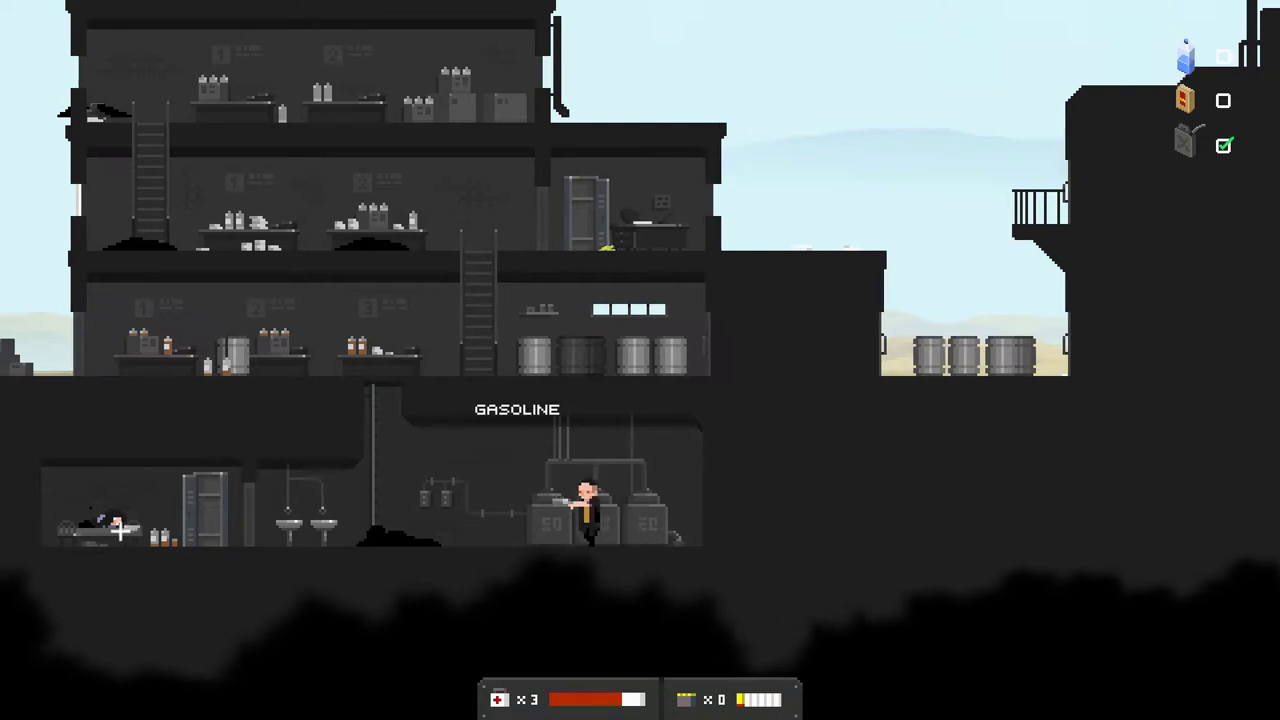
key(a)
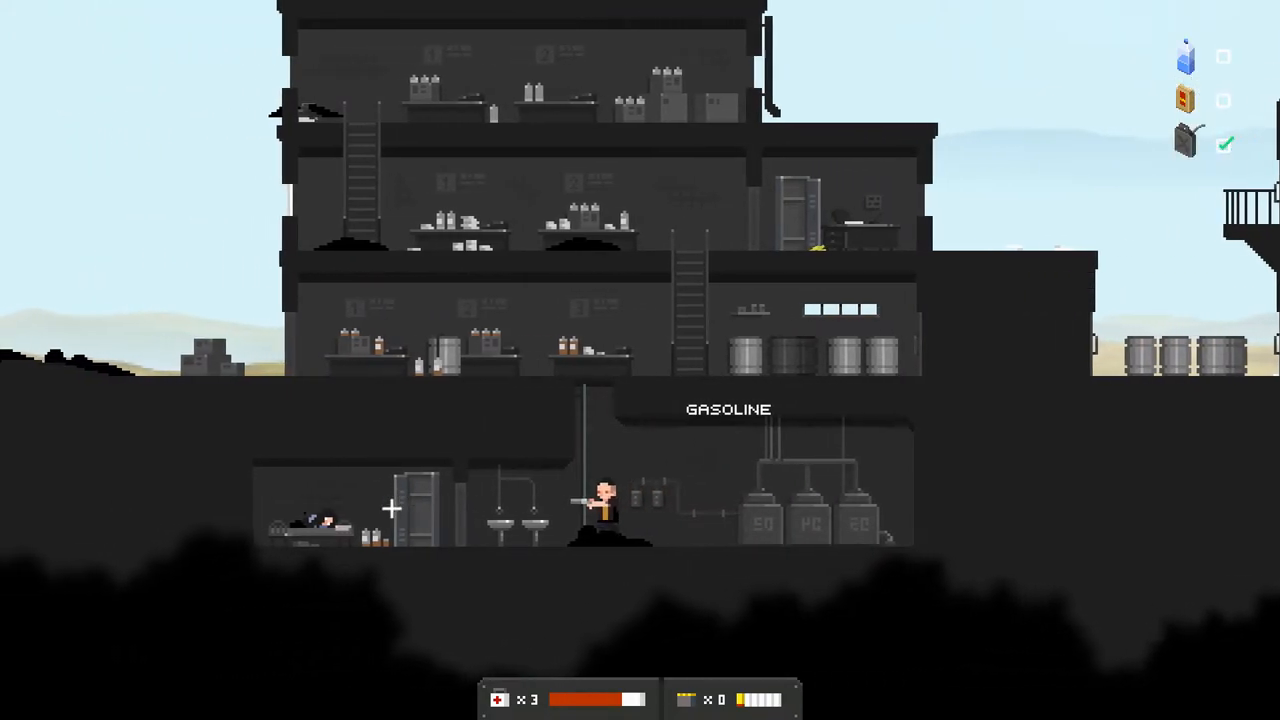
key(w)
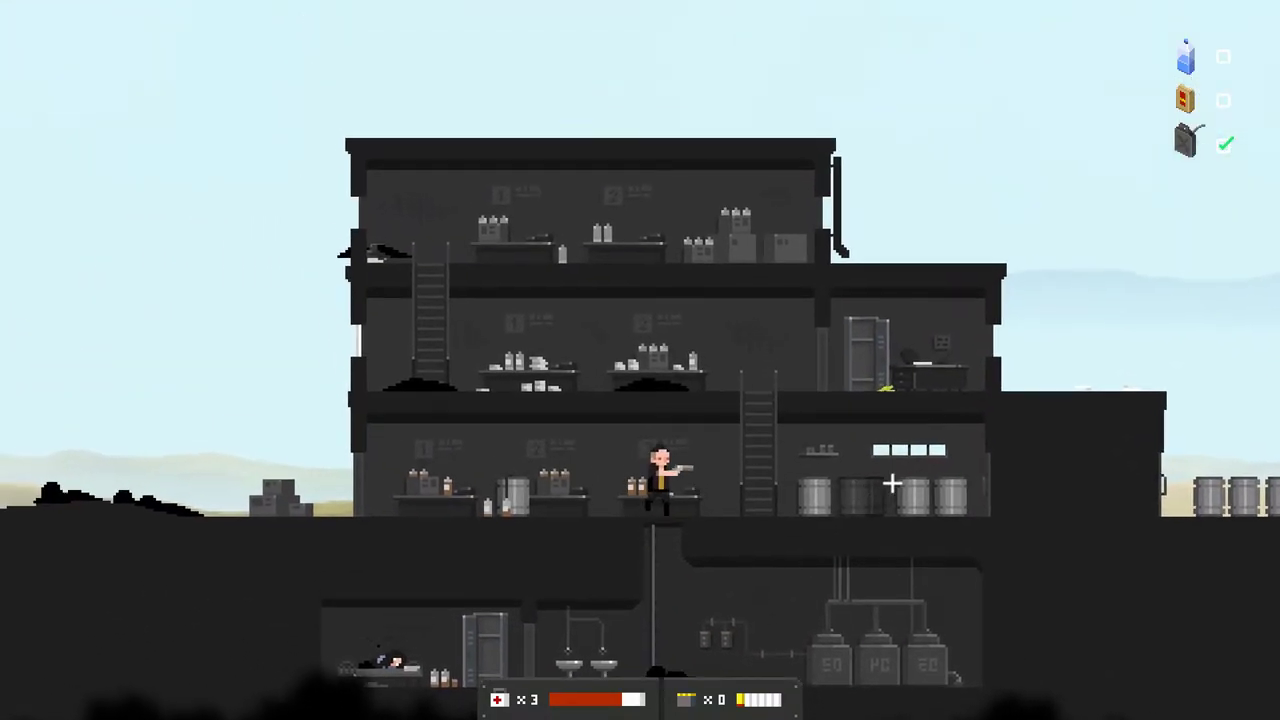
- Take the pistol ammo from the ground-floor crate and walk right into the silo tower
key(d)
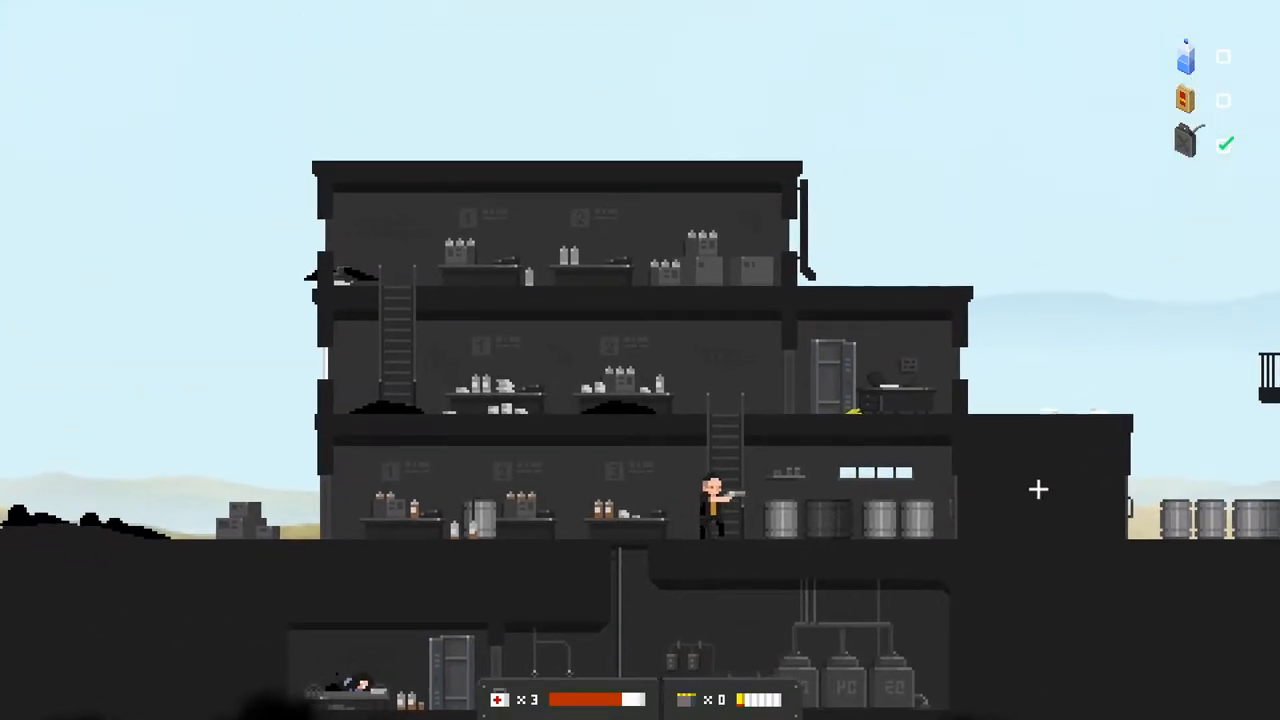
key(d)
key(e)
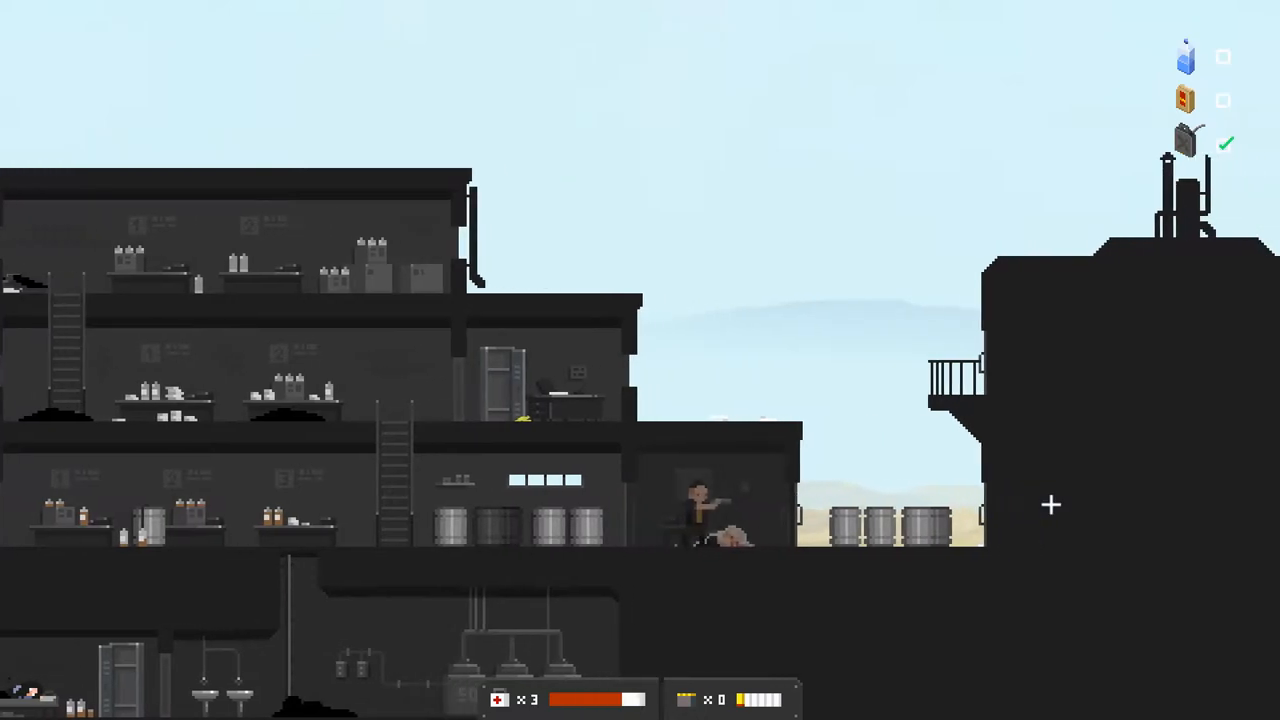
key(d)
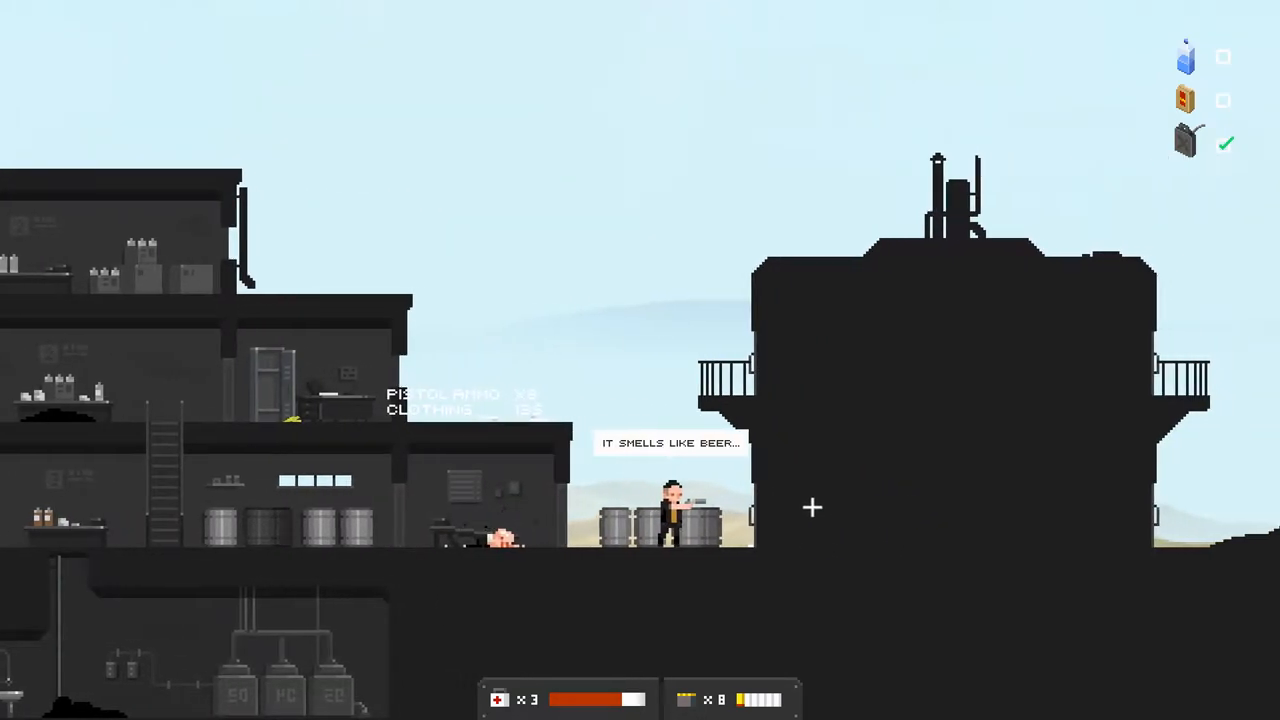
key(d)
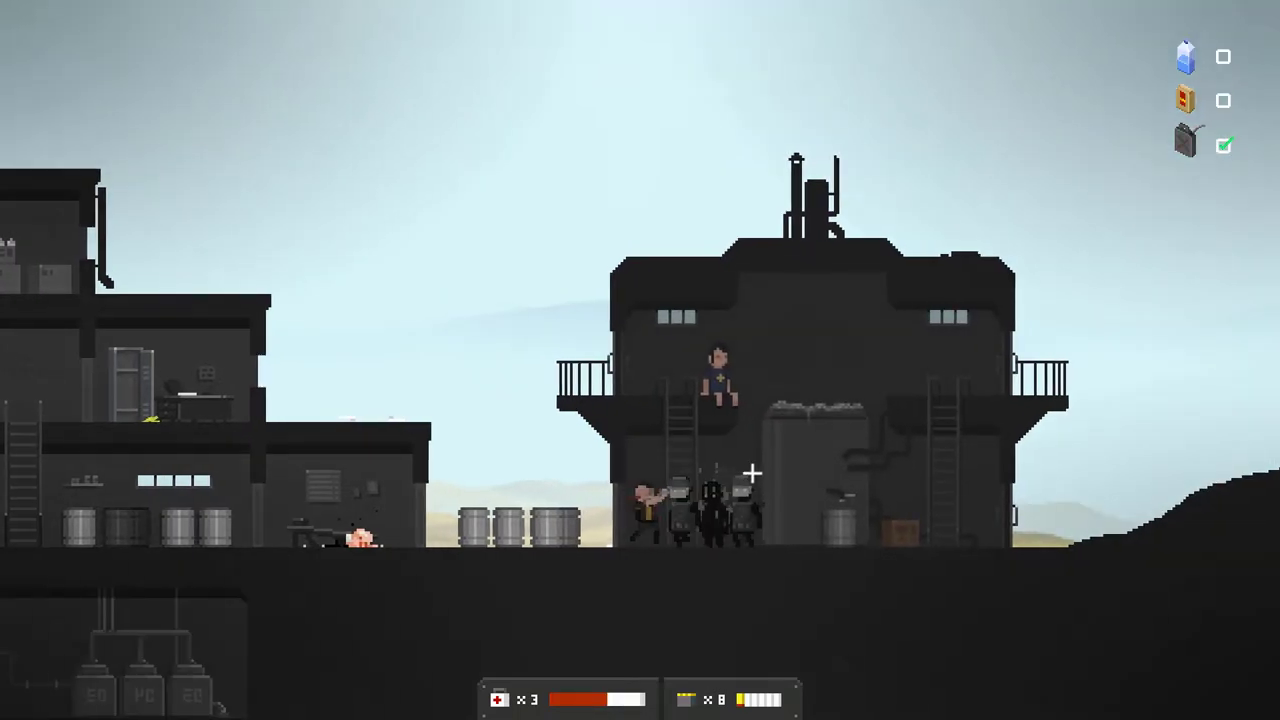
- Retreat left from the pursuing soldiers while shooting until the explosion kills you
key(a)
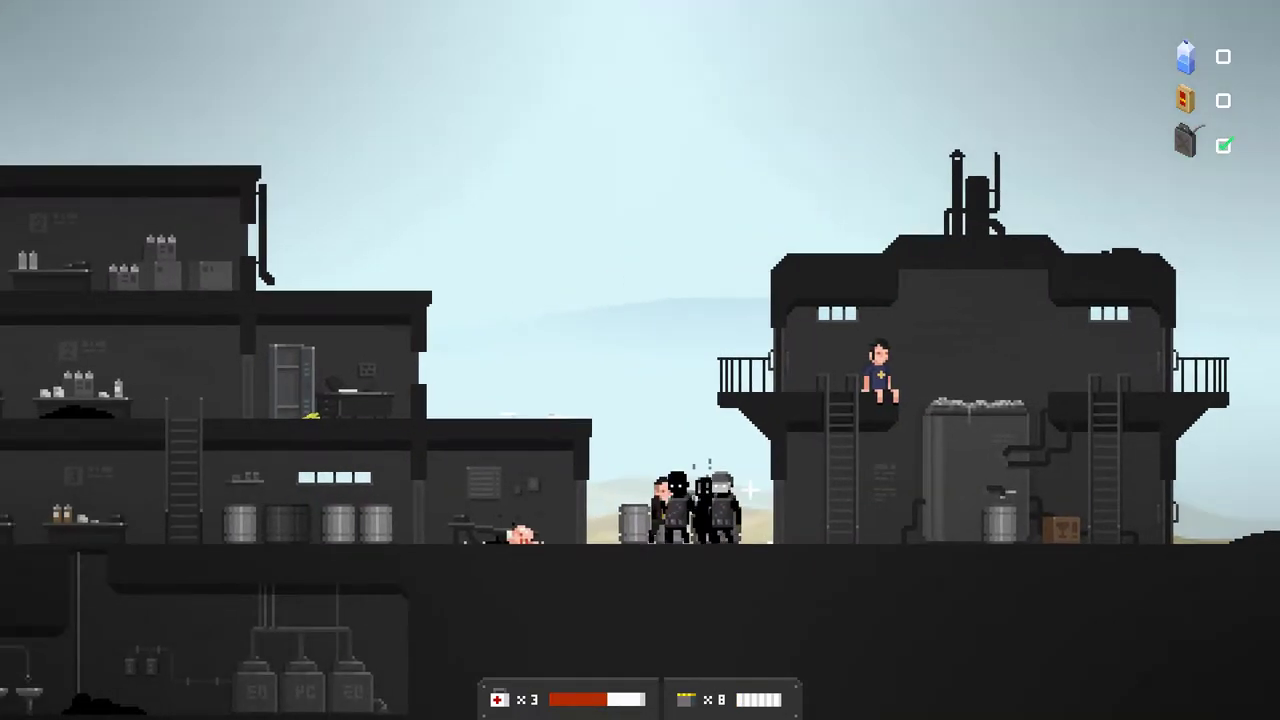
key(a)
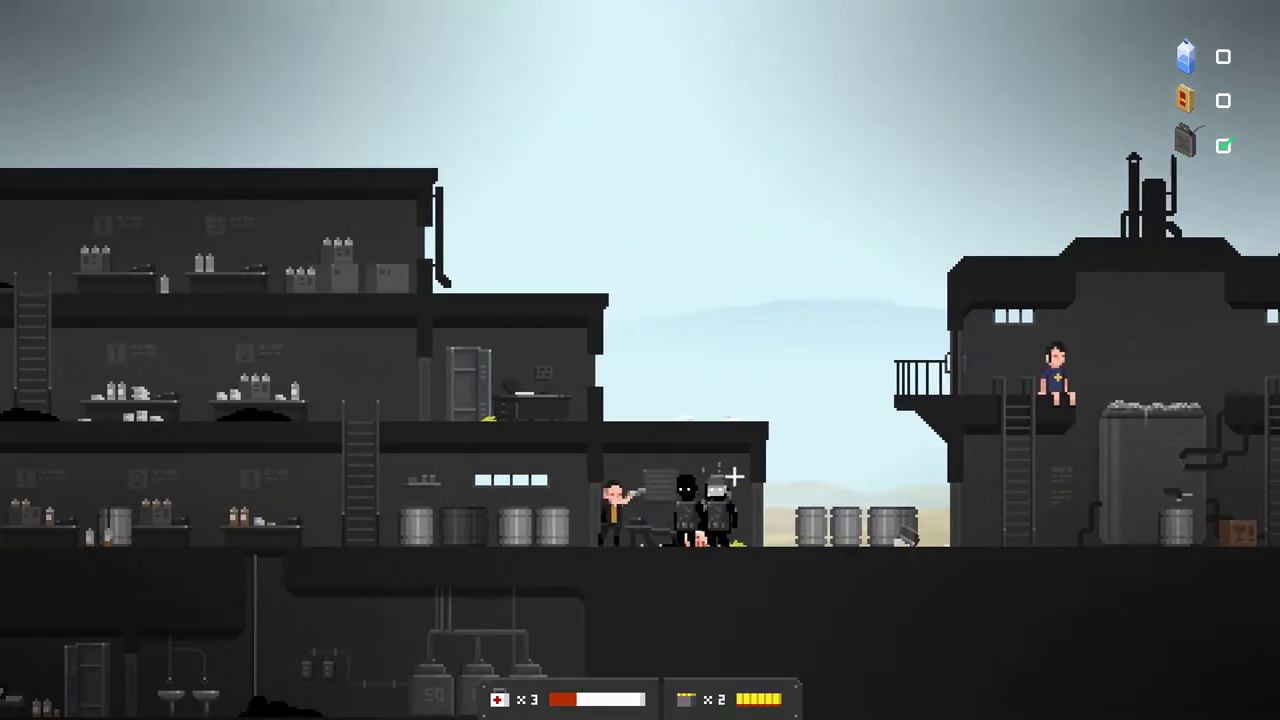
key(a)
click(735, 478)
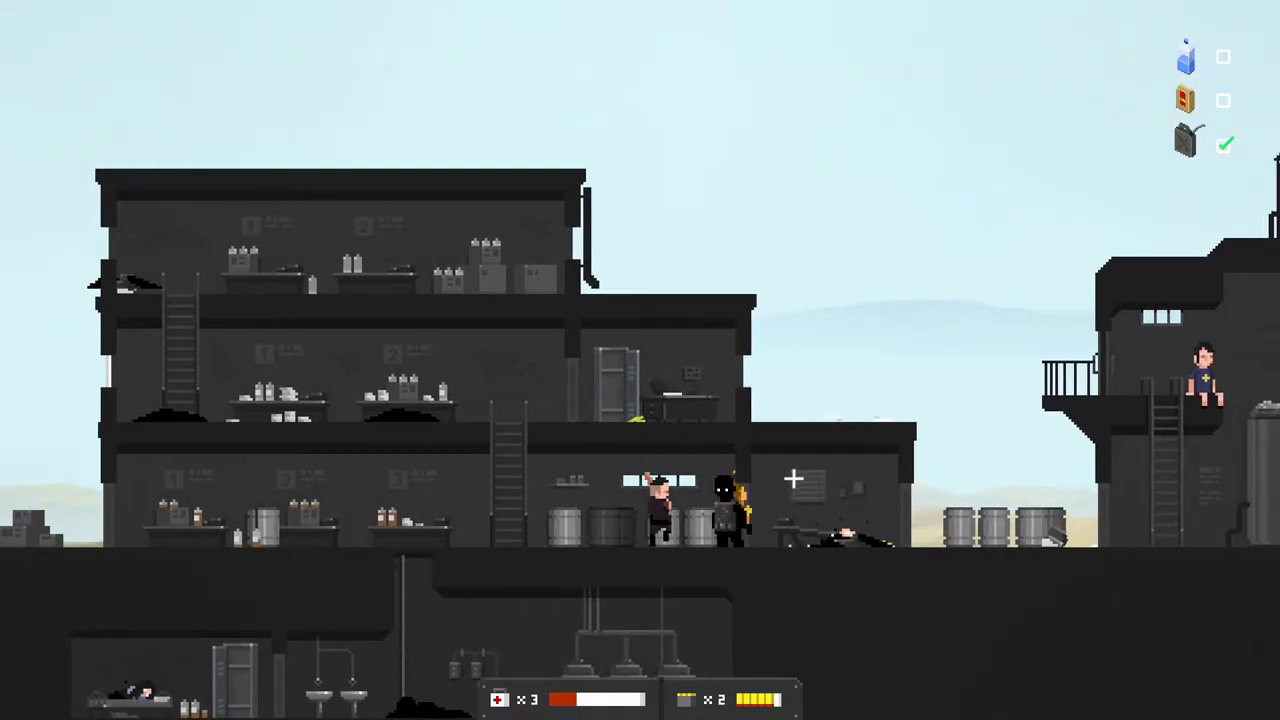
key(a)
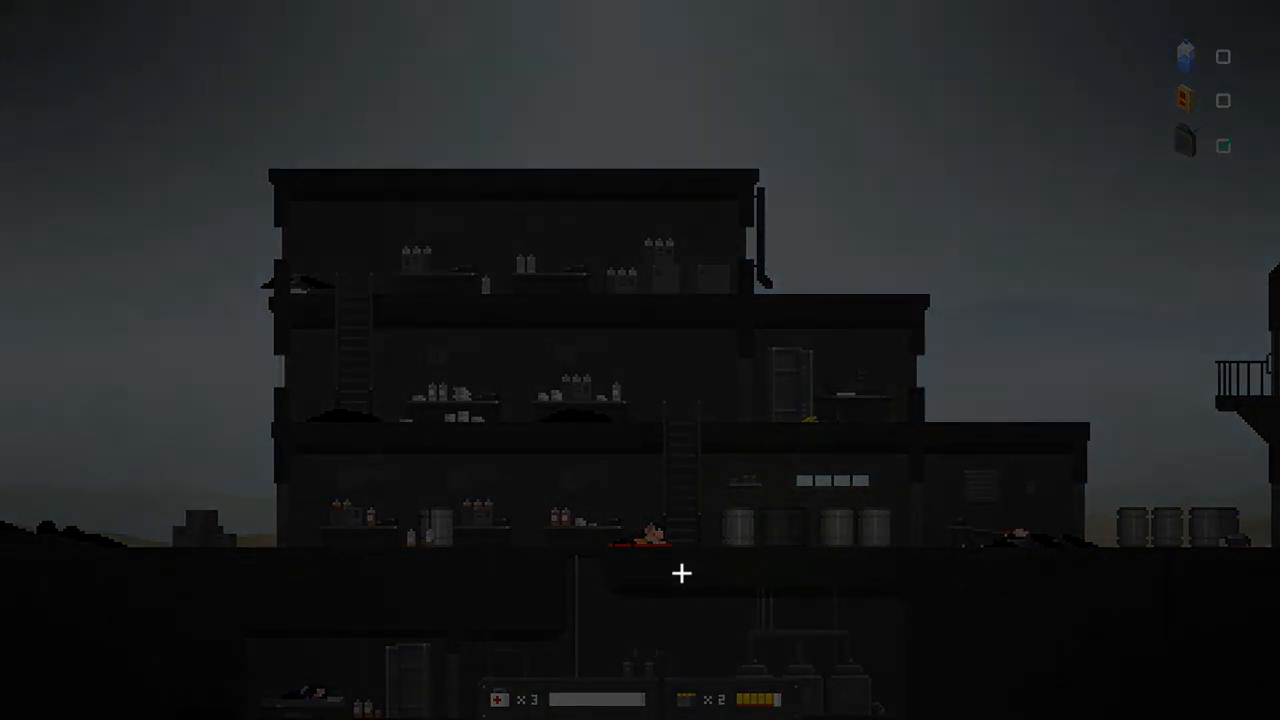
- After respawning, lure the soldiers back left, shoot at them and climb to the upper floor
key(d)
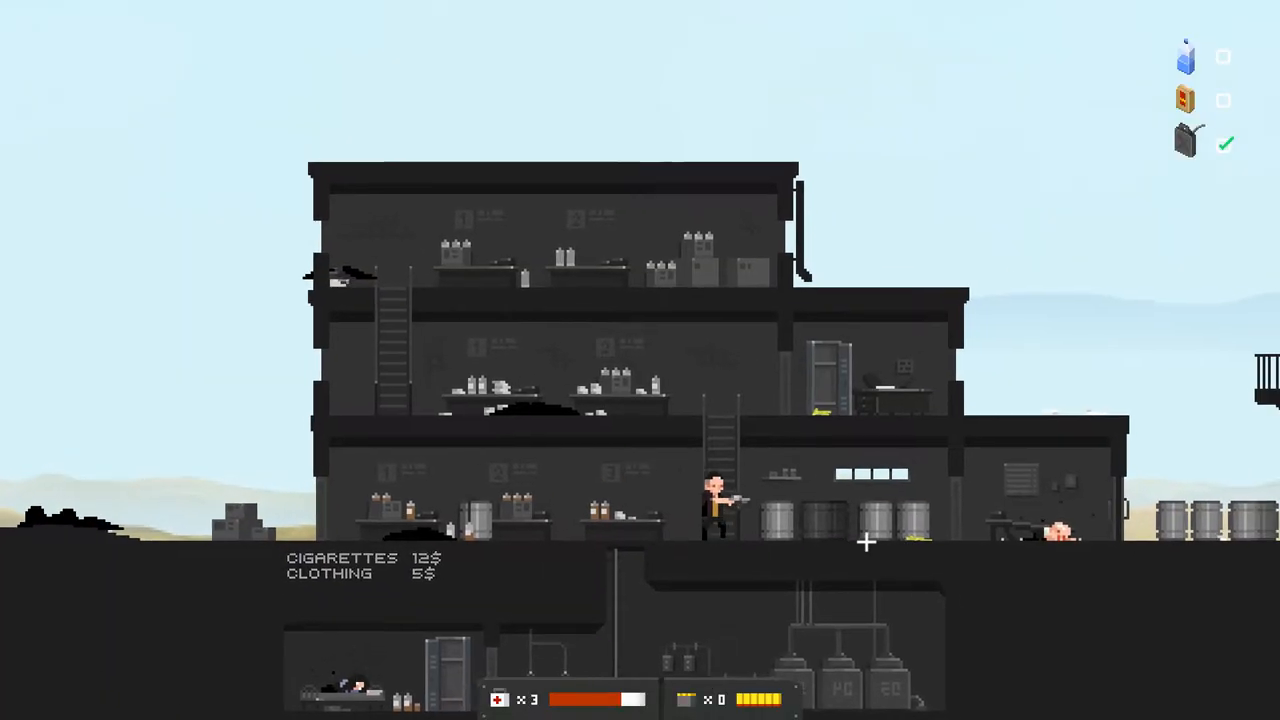
key(d)
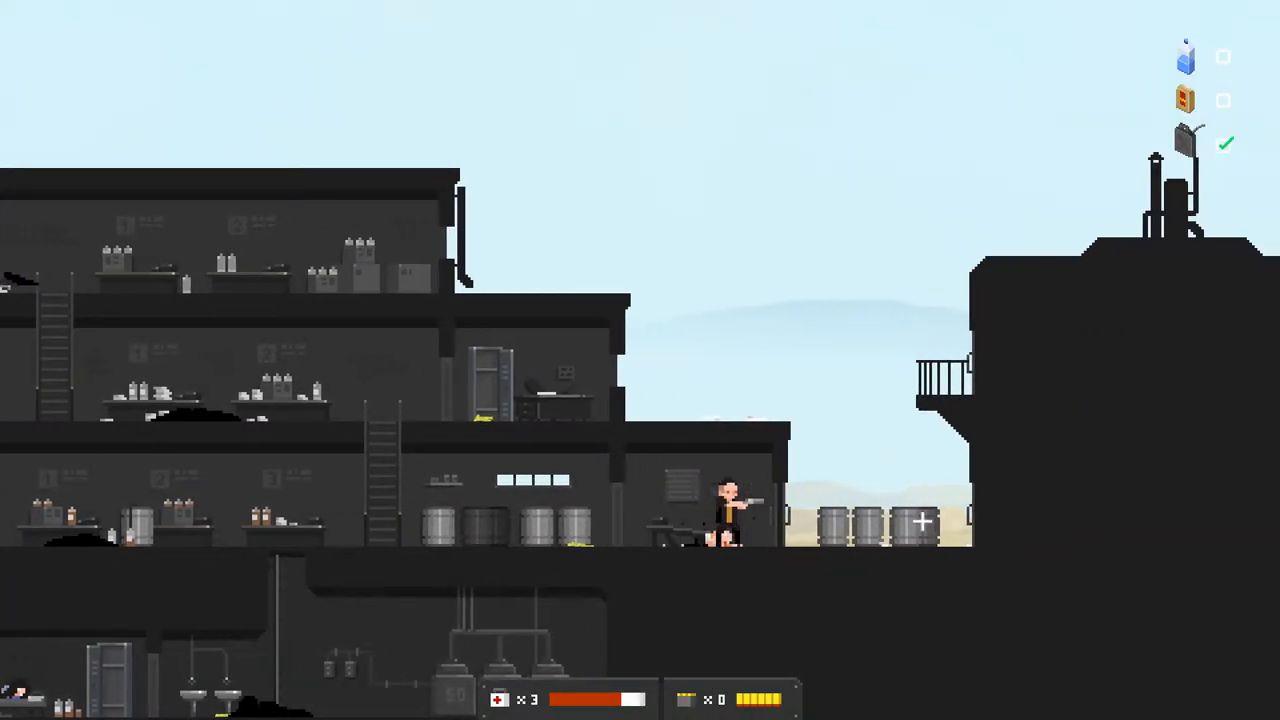
key(d)
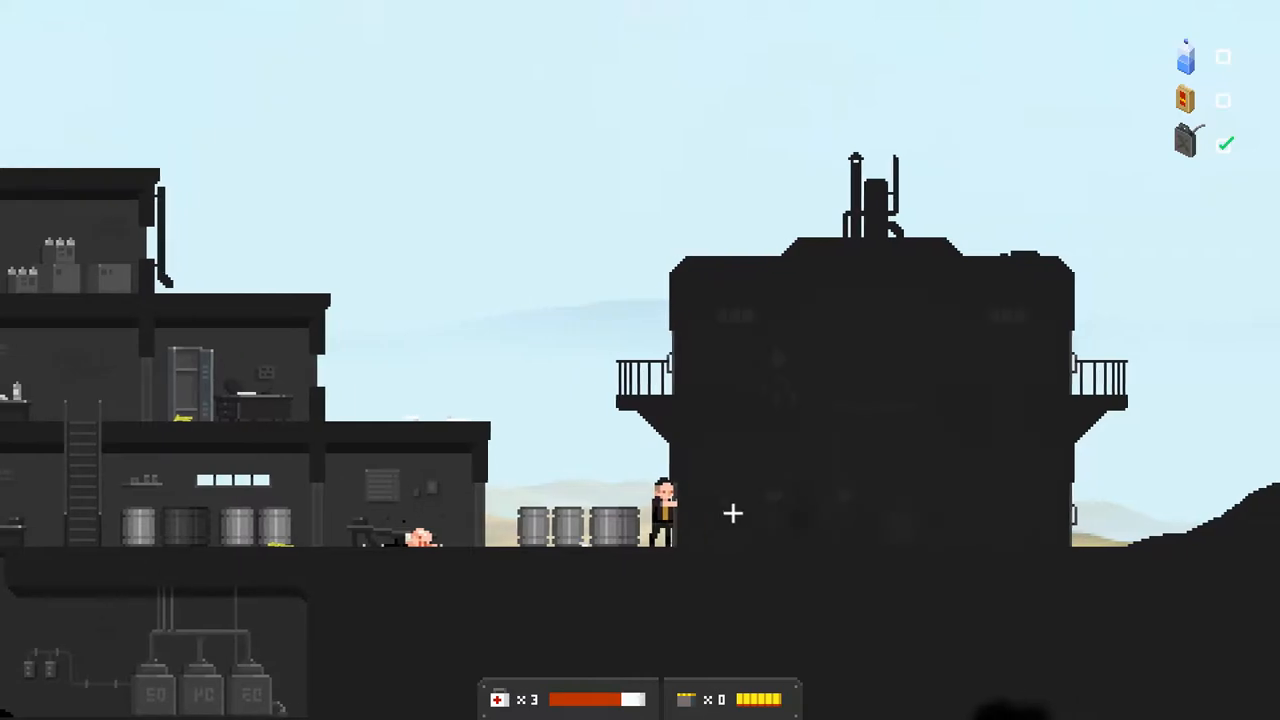
key(a)
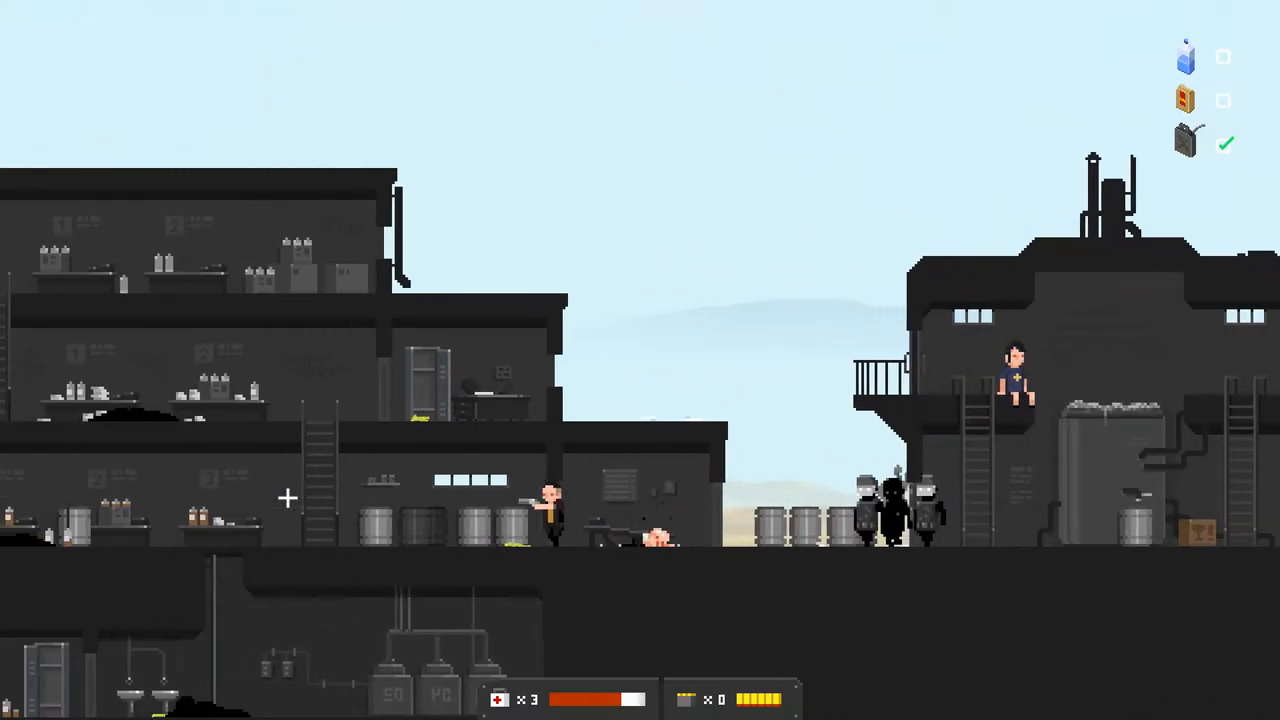
key(a)
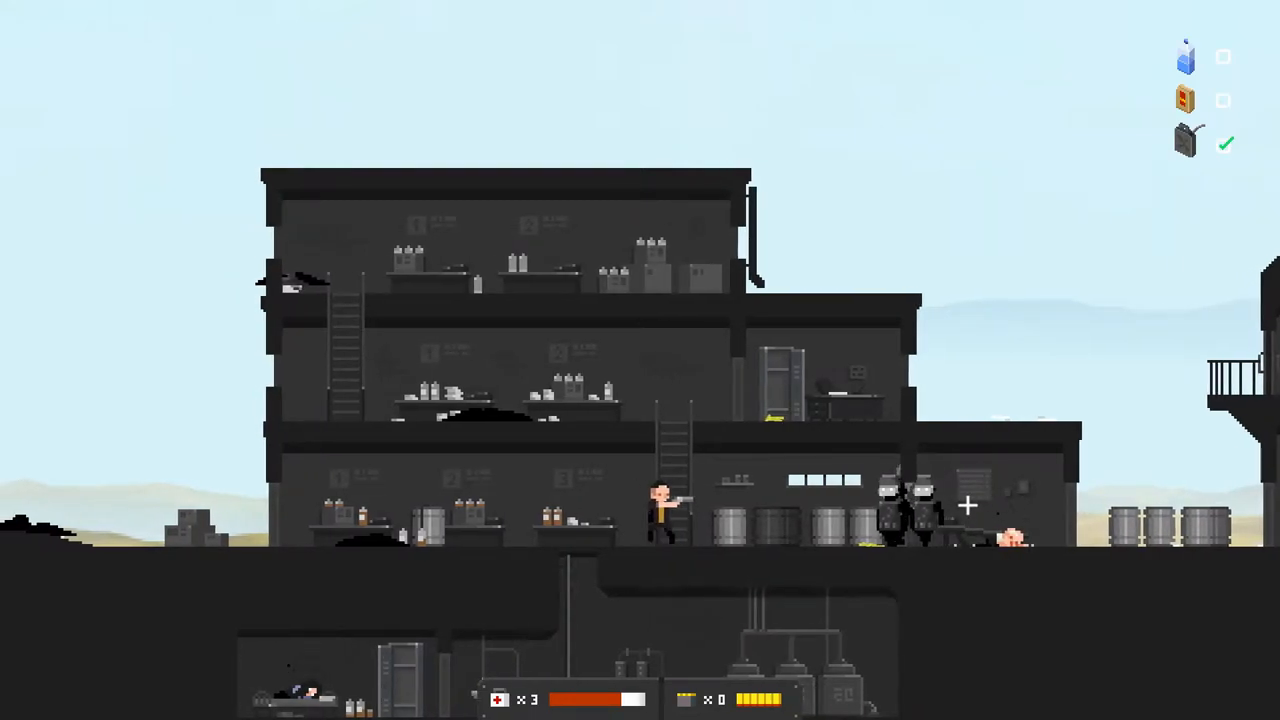
click(904, 507)
key(w)
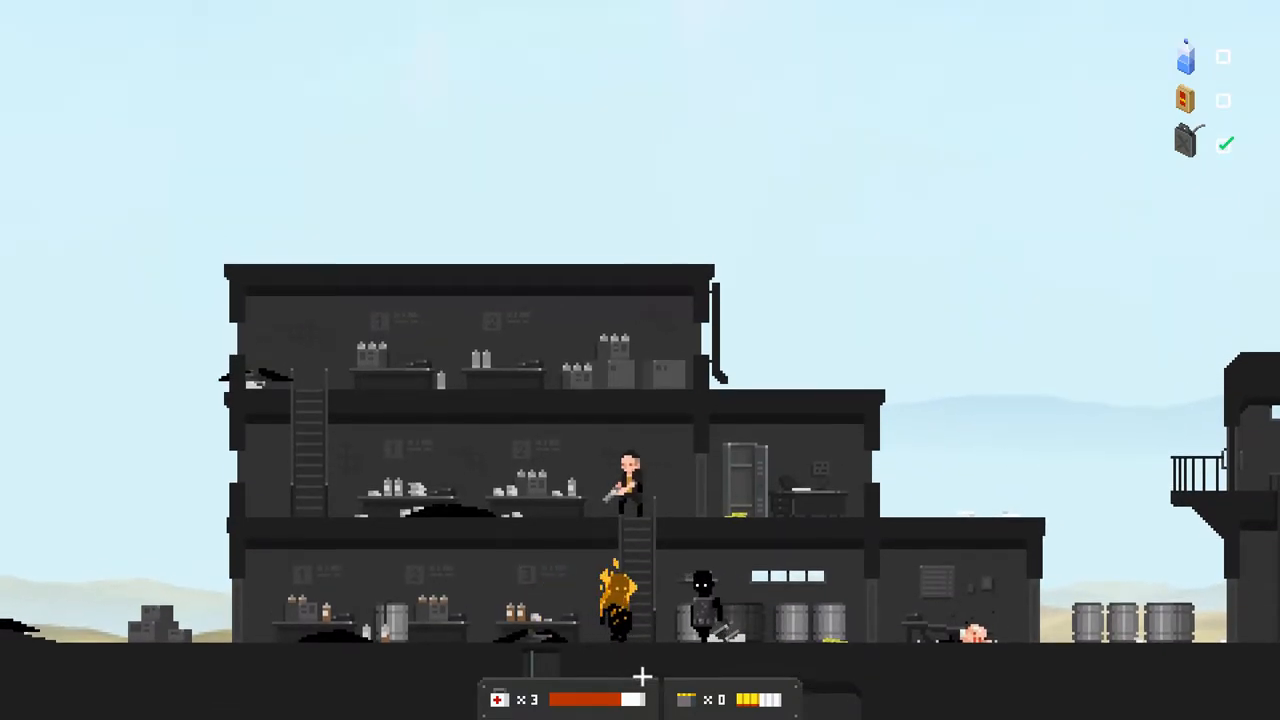
- Fire down at the soldiers, descend, walk to the tower and climb up beside the survivor
key(a)
click(690, 679)
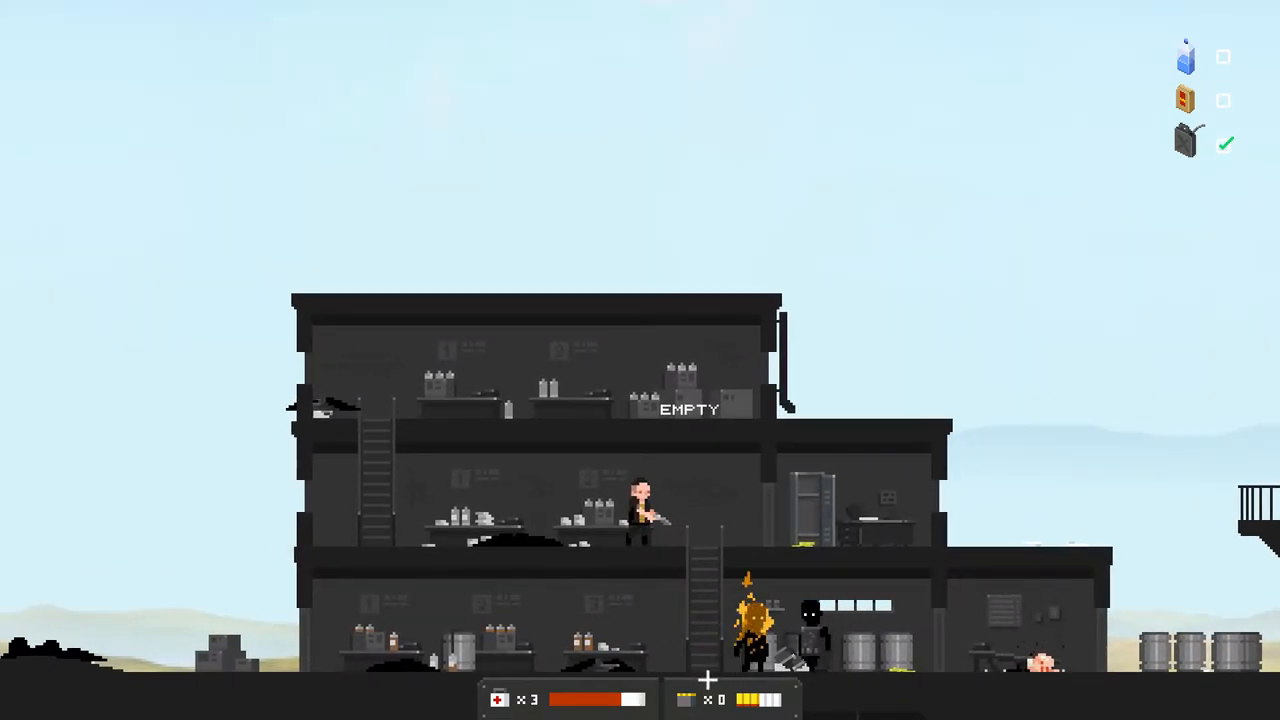
key(d)
key(s)
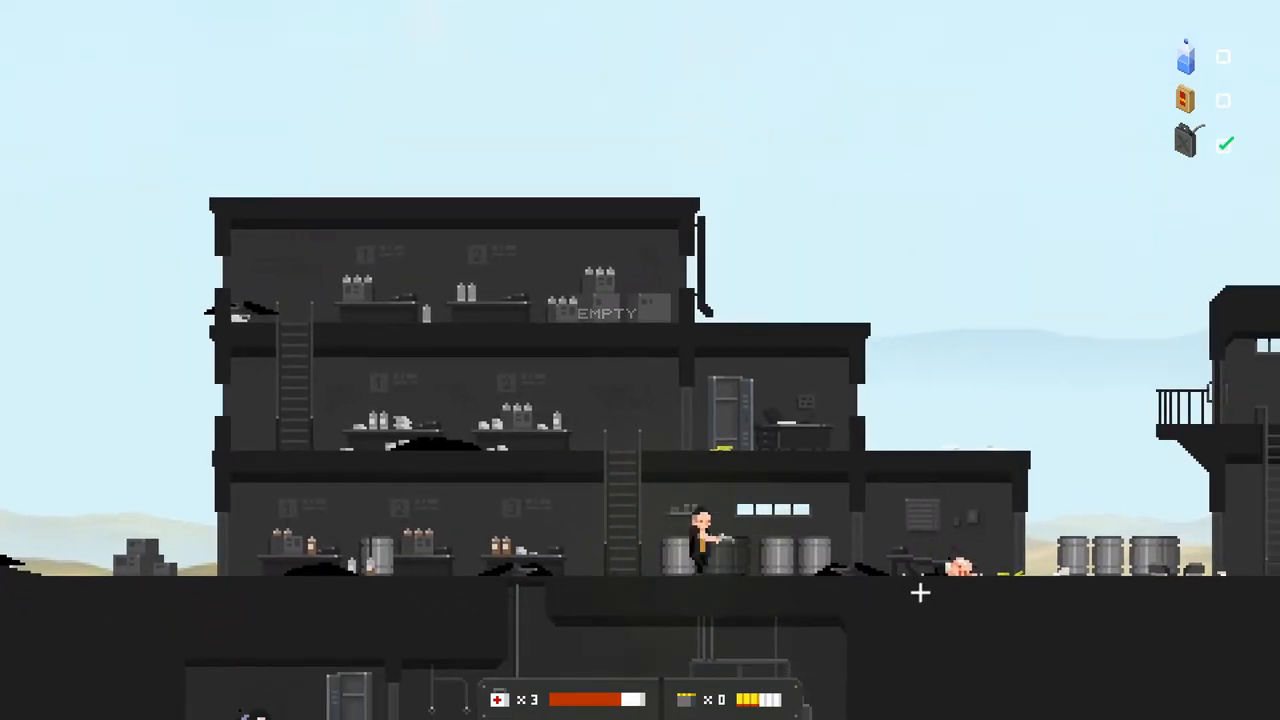
key(d)
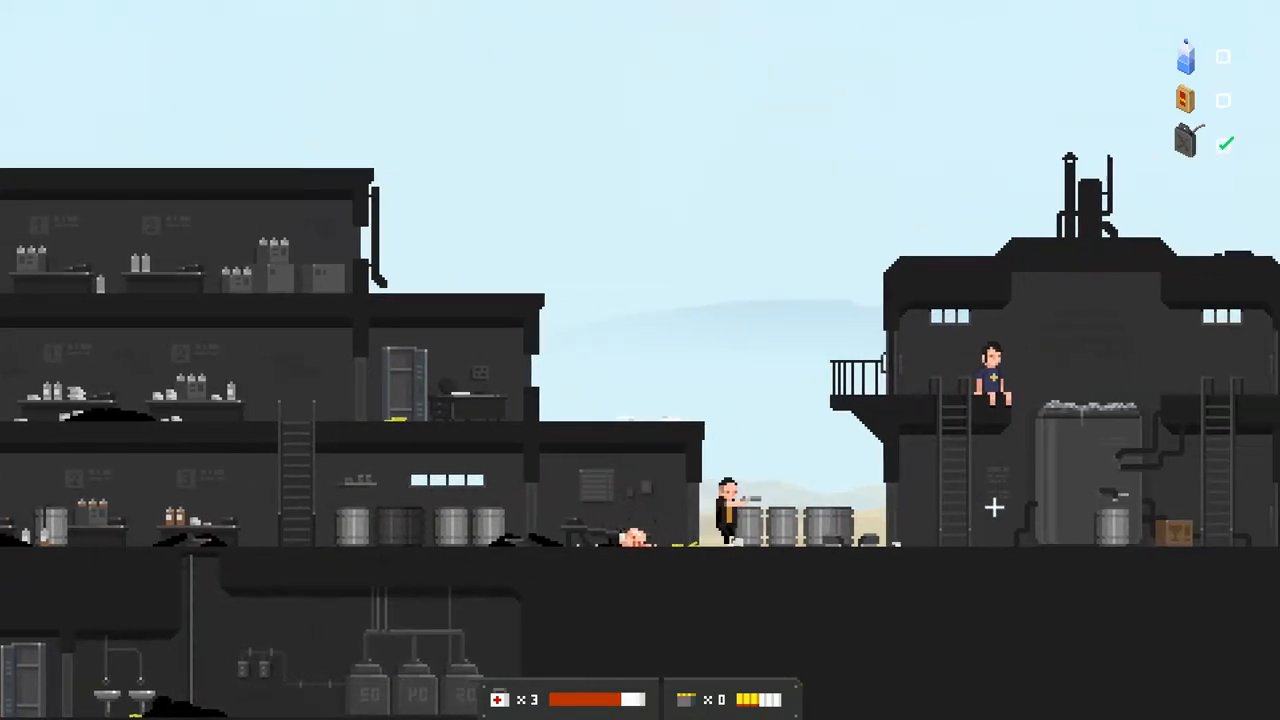
key(d)
key(w)
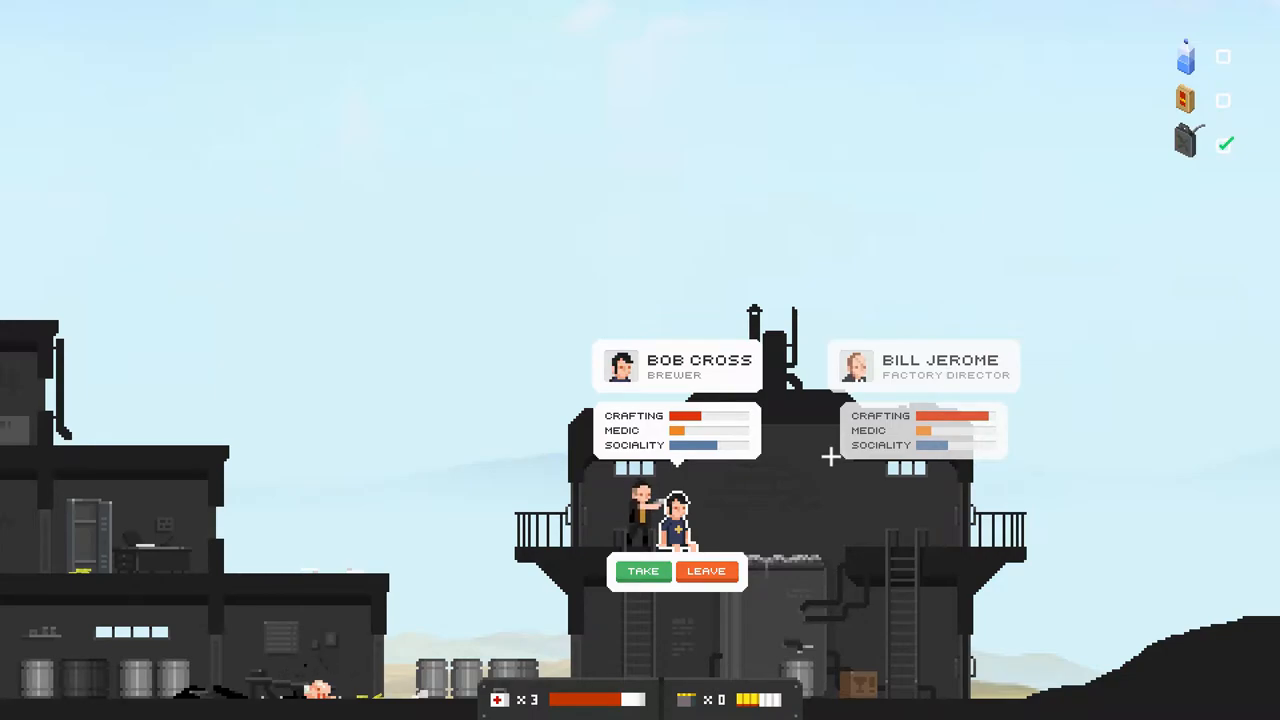
- Leave brewer Bob Cross behind and climb the right ladder to grab the supply crate
click(705, 573)
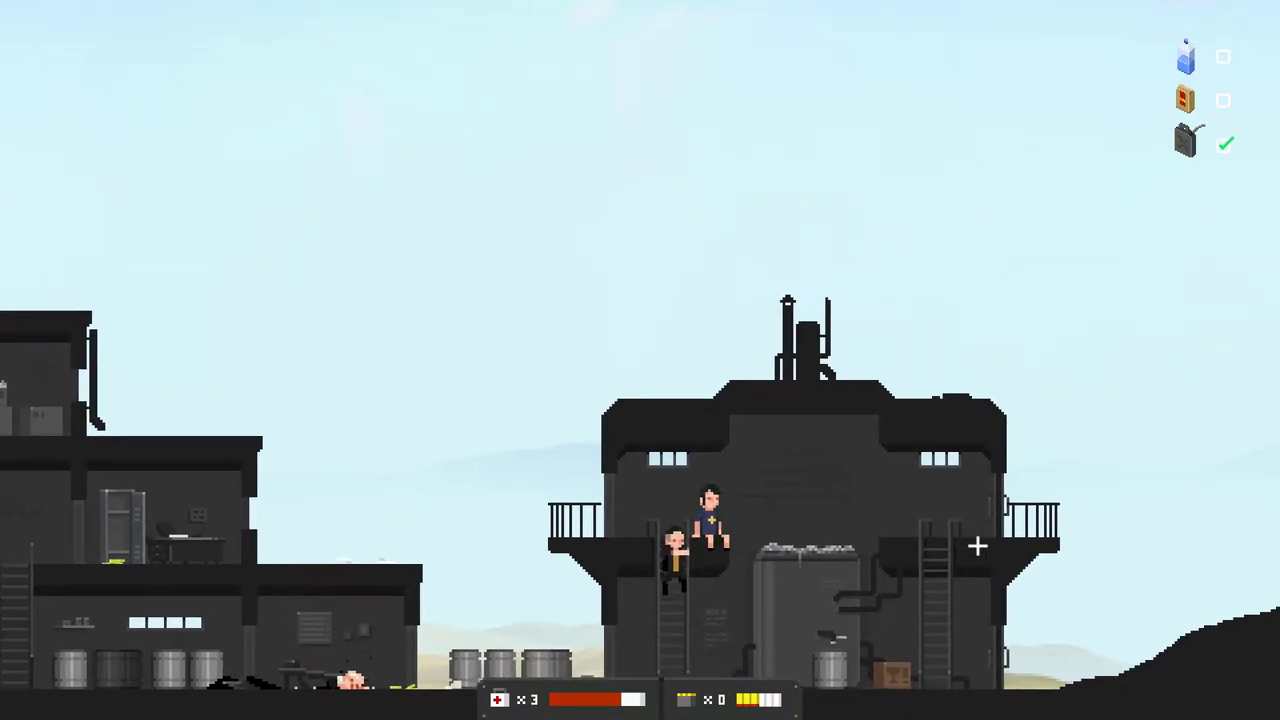
key(s)
key(d)
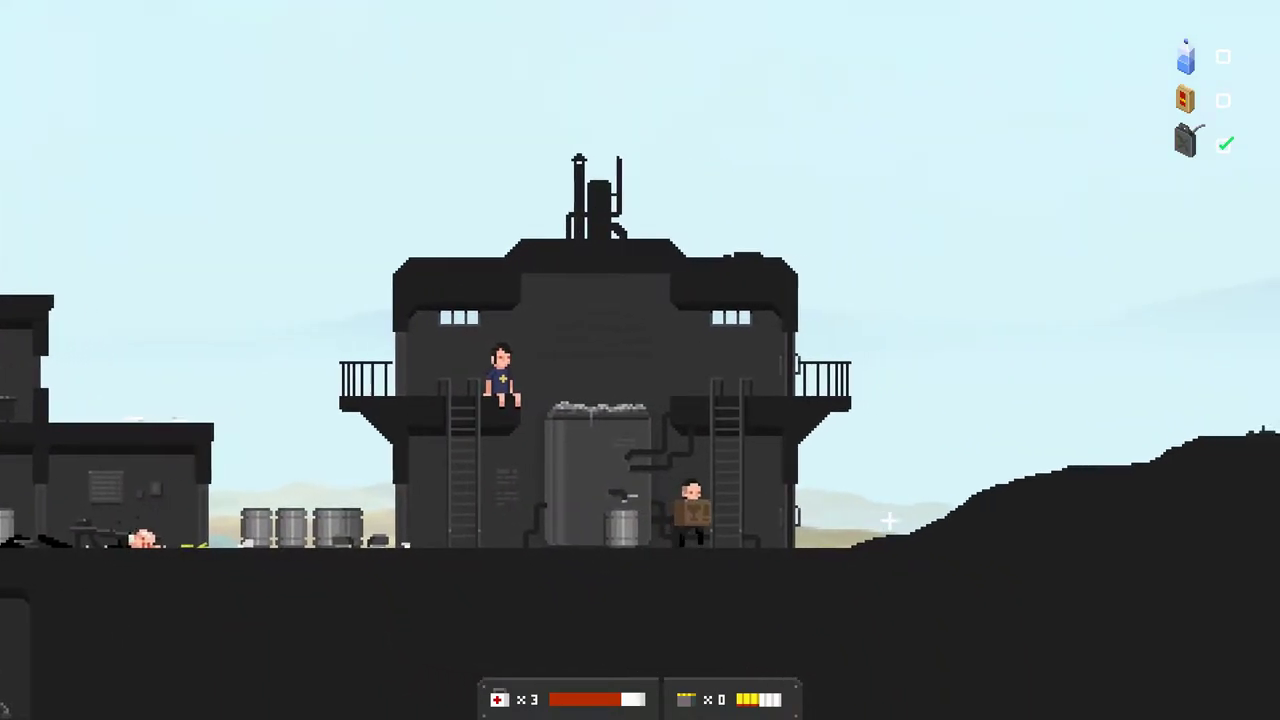
key(w)
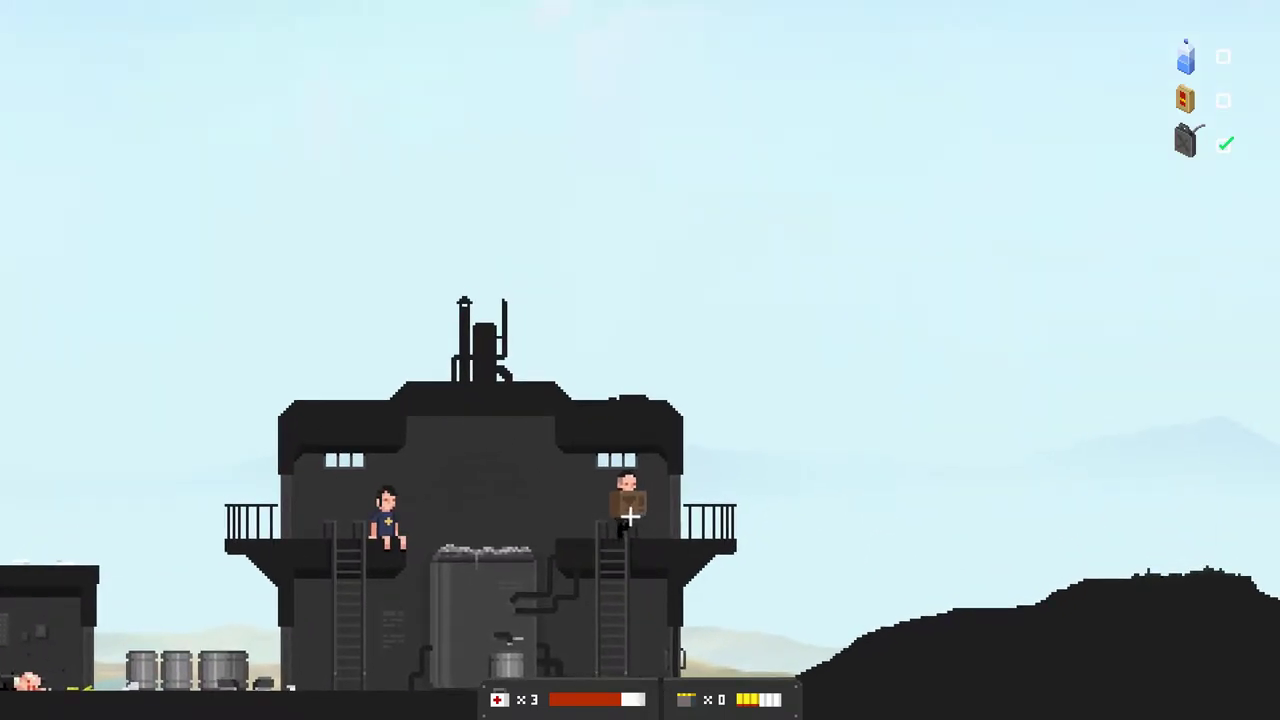
- Carry the crate down and out past the tower up the slope toward the bridge
key(s)
key(d)
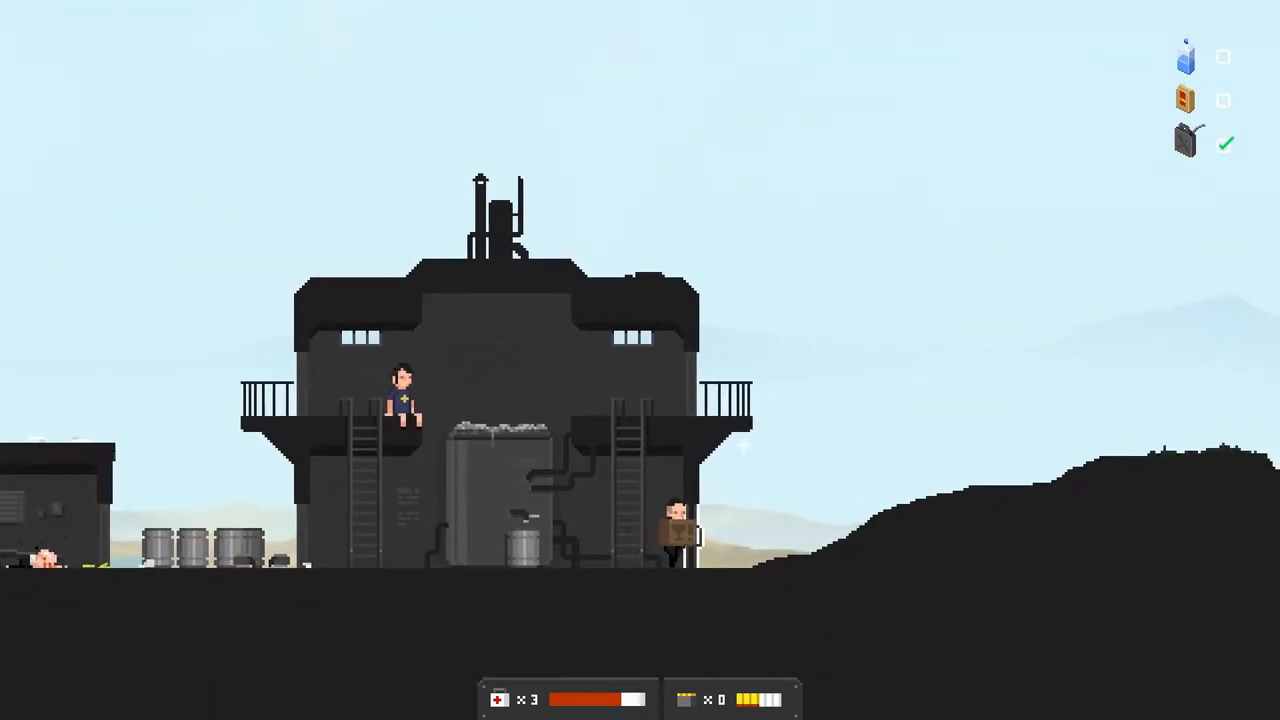
key(d)
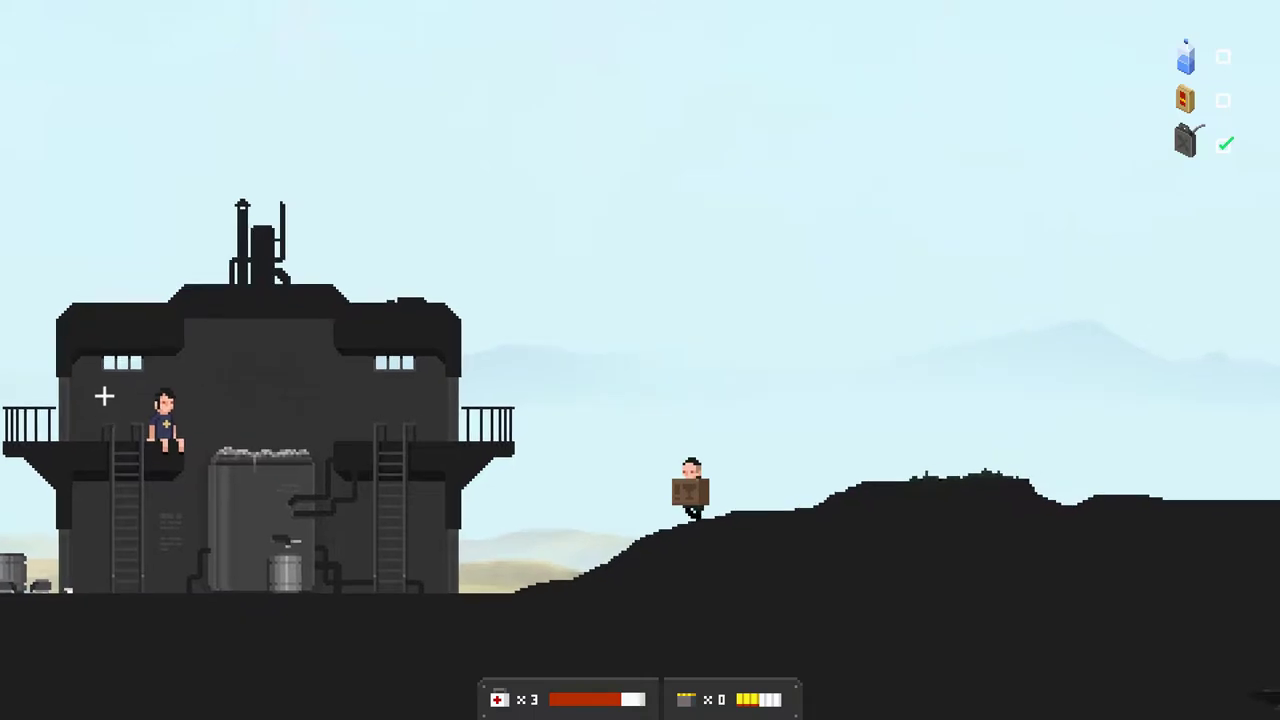
key(d)
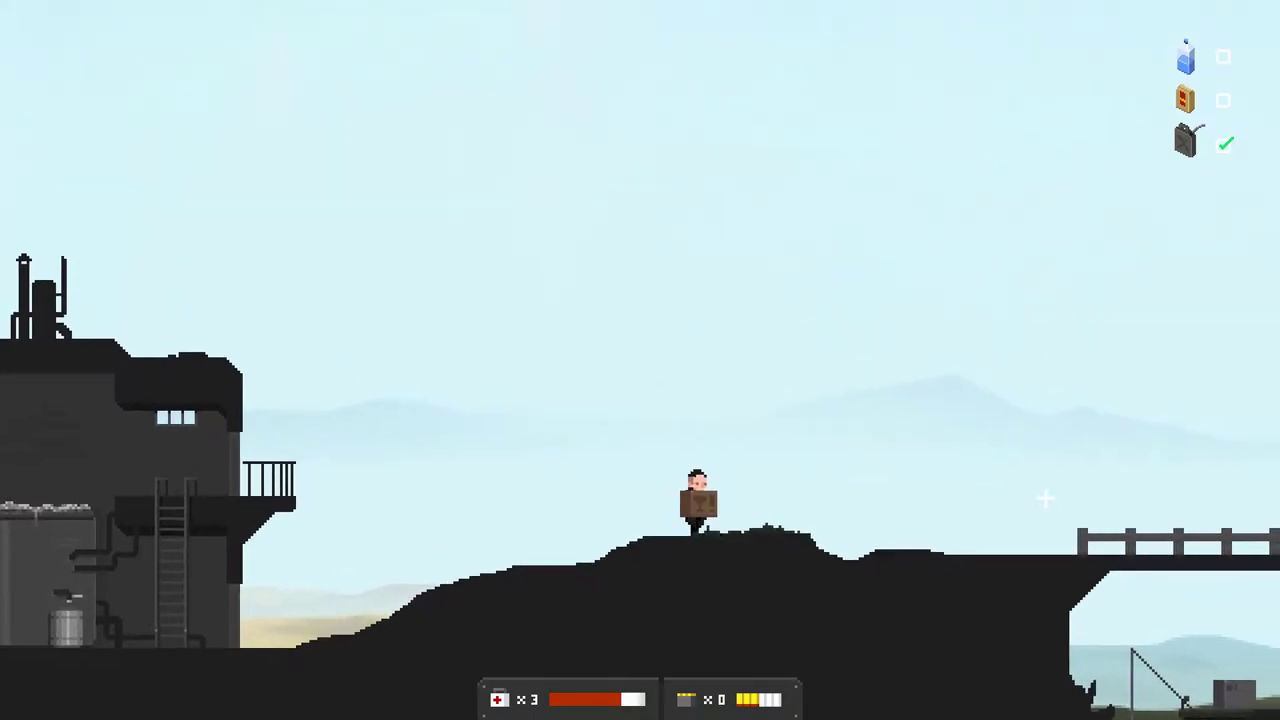
- Drop the crate, shoot the charging shadow figure on the bridge and enter the house
key(d)
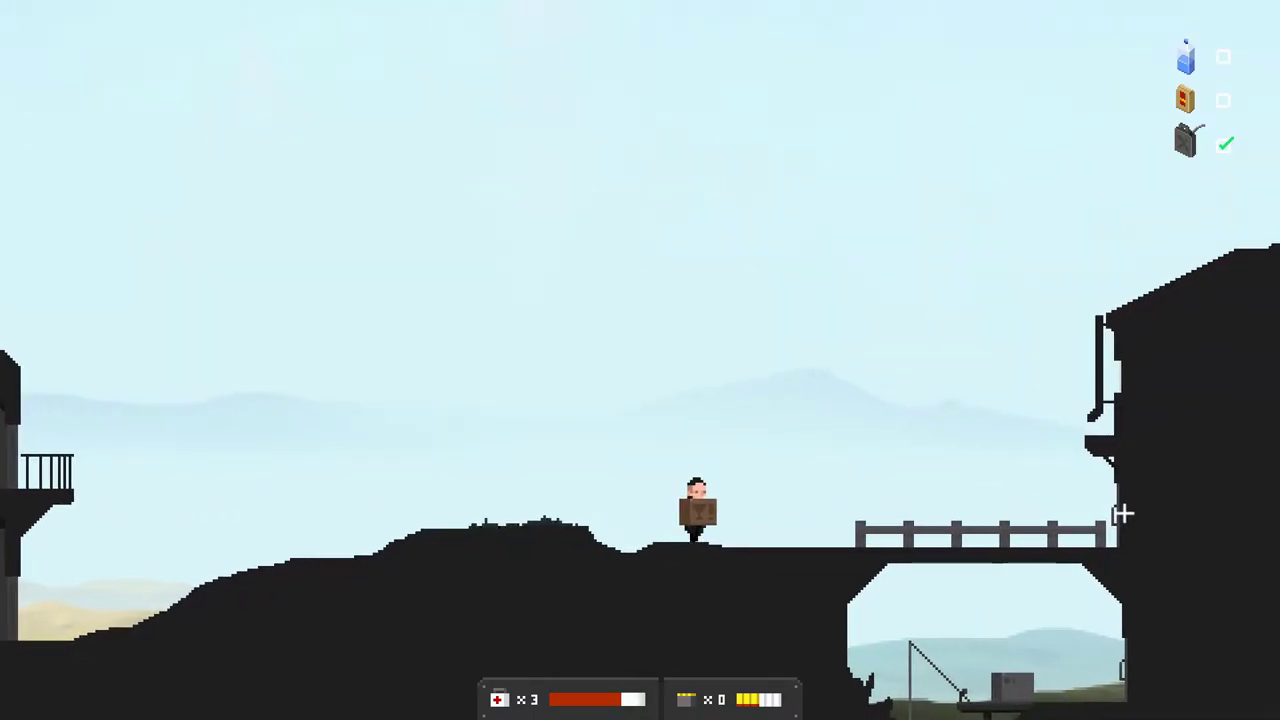
click(1122, 513)
key(d)
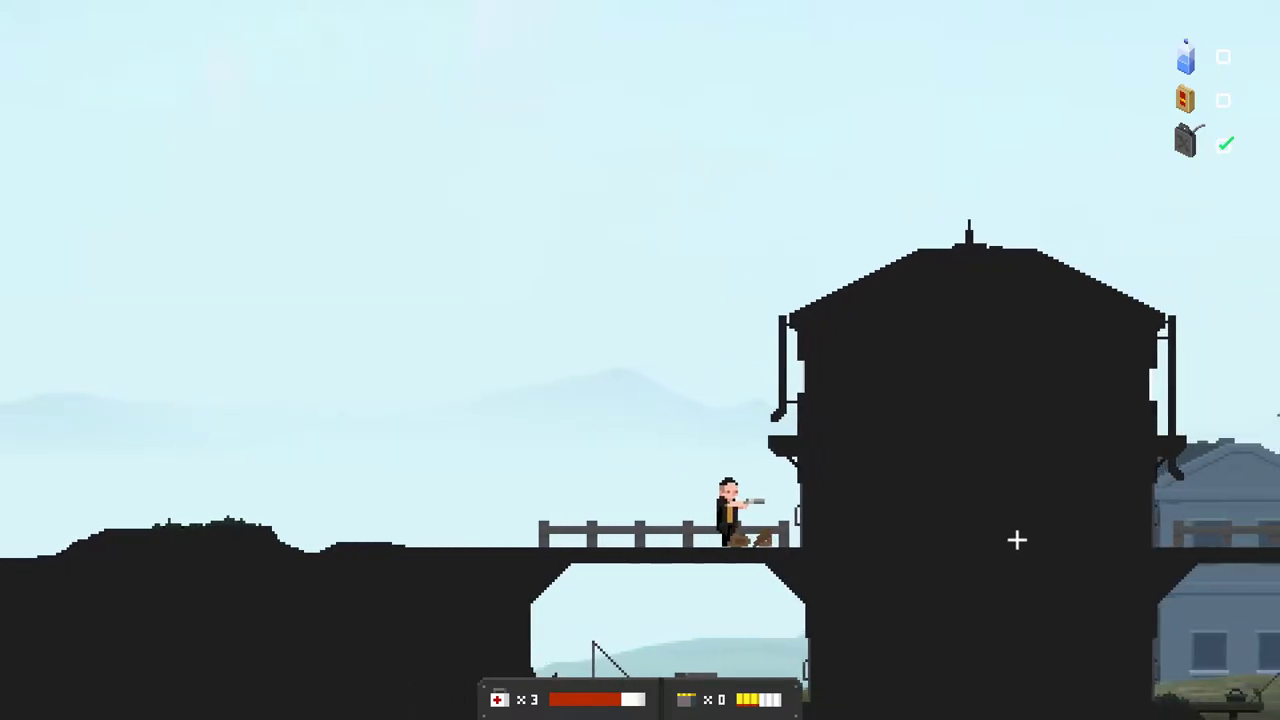
key(a)
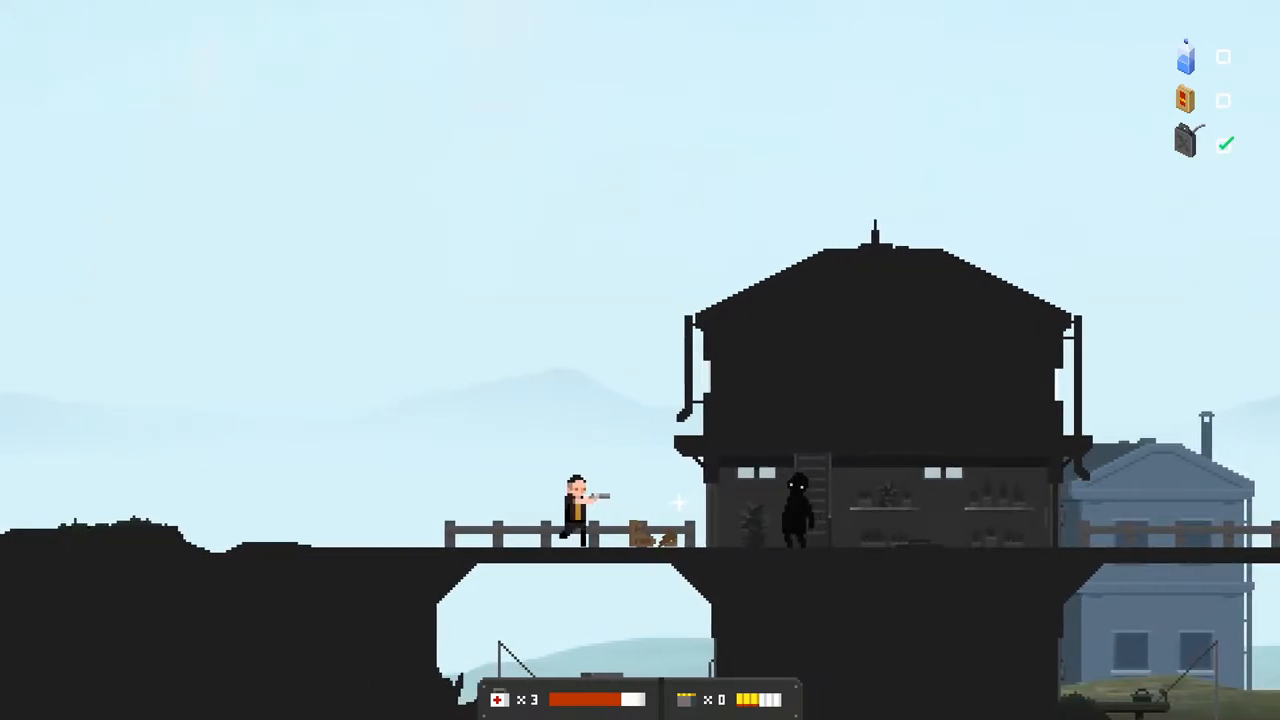
click(760, 517)
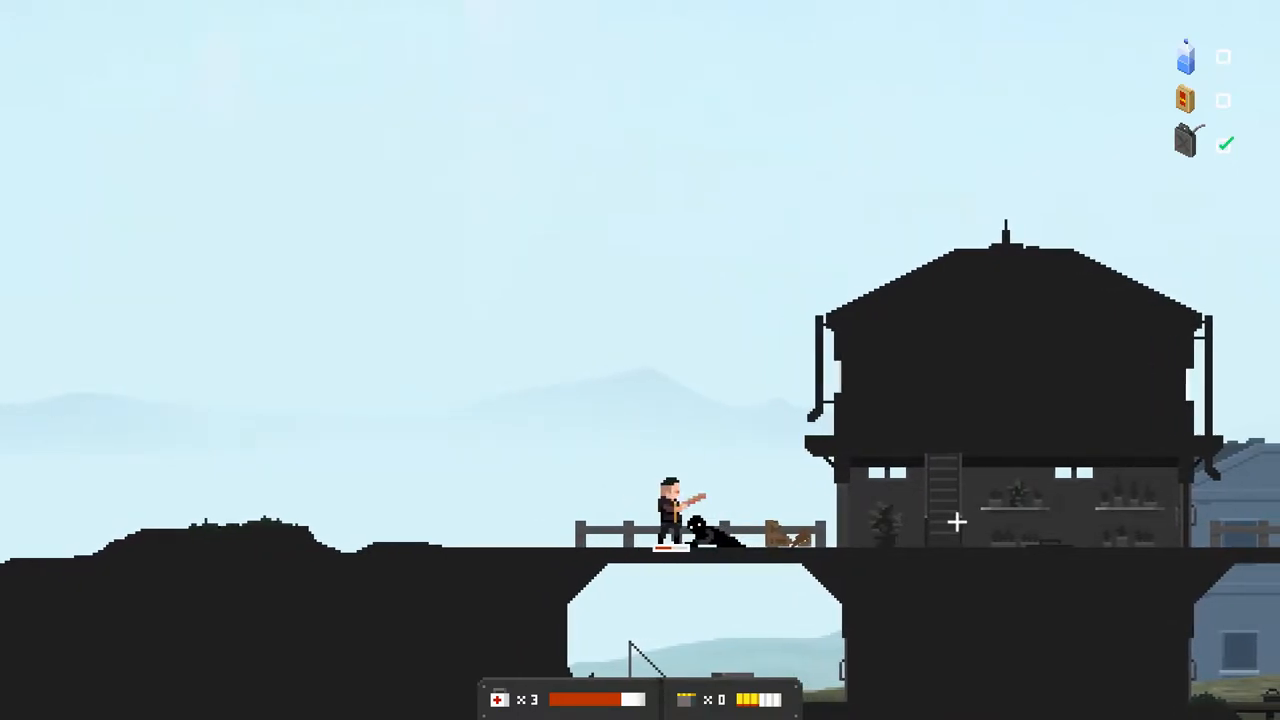
key(a)
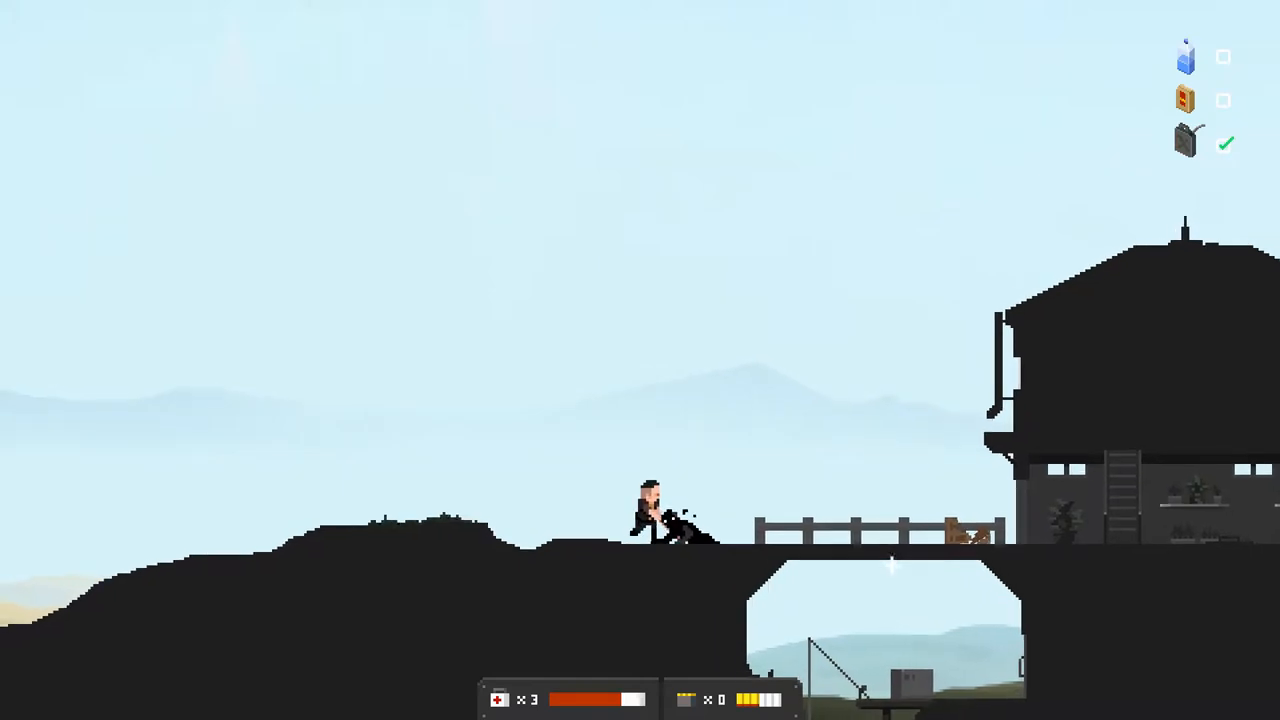
key(d)
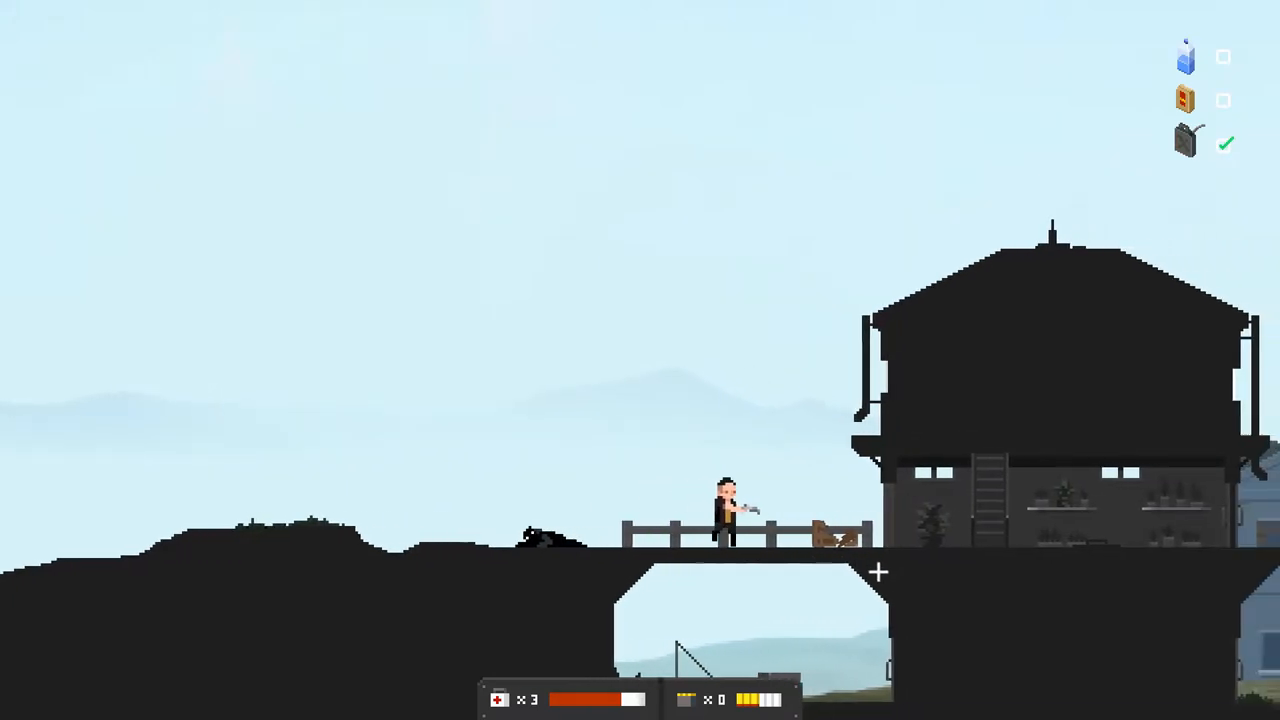
key(d)
- Climb to the upper floor, blast the shadow enemy there and read Allen's note about the fish smell
key(w)
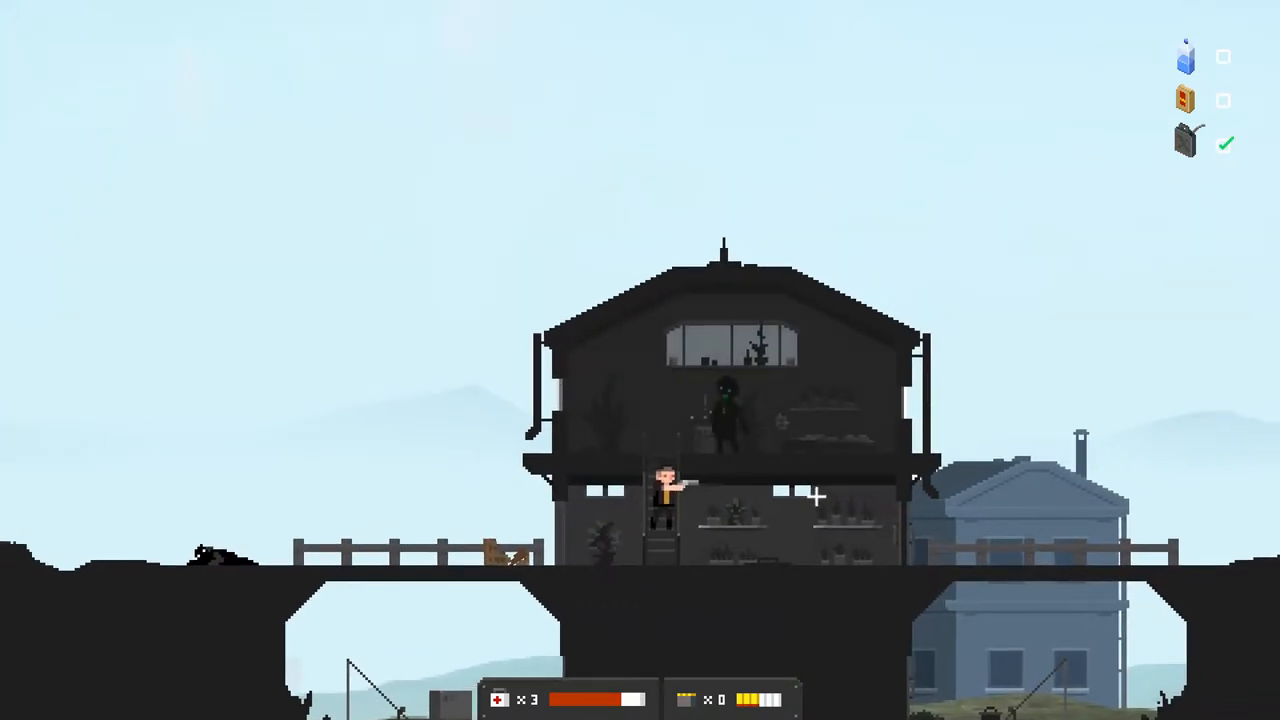
key(w)
click(855, 436)
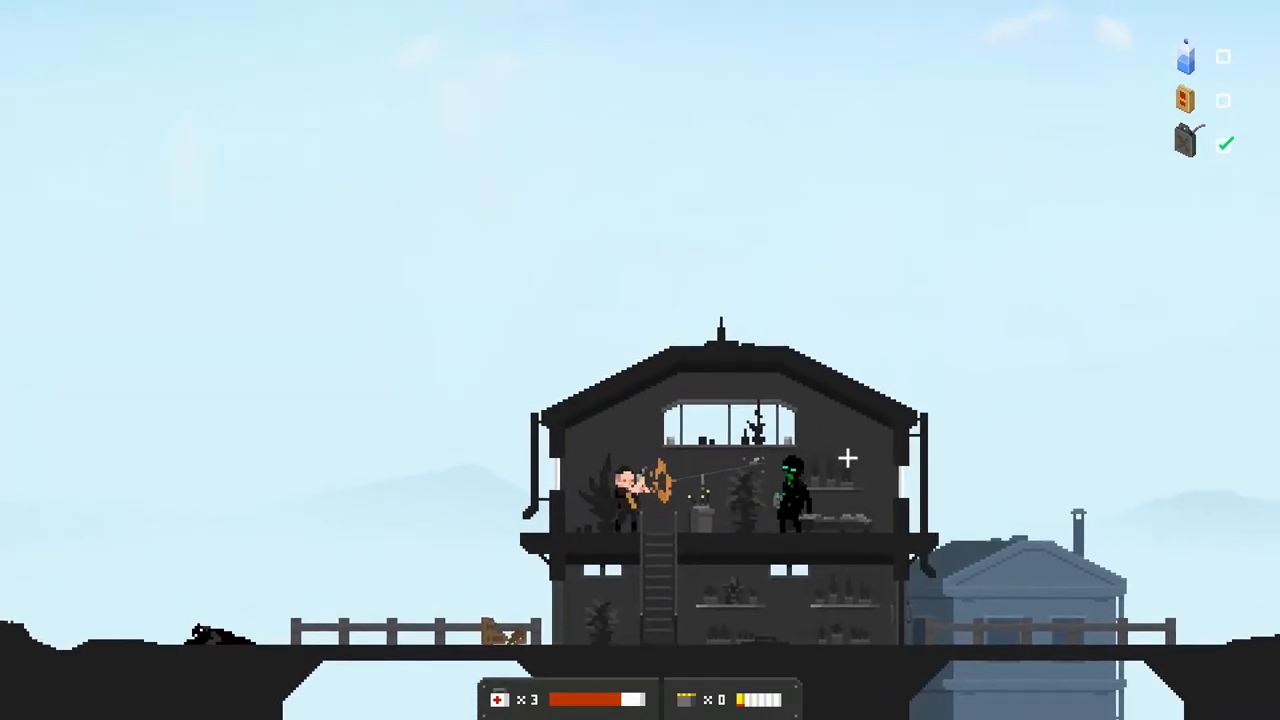
key(d)
key(a)
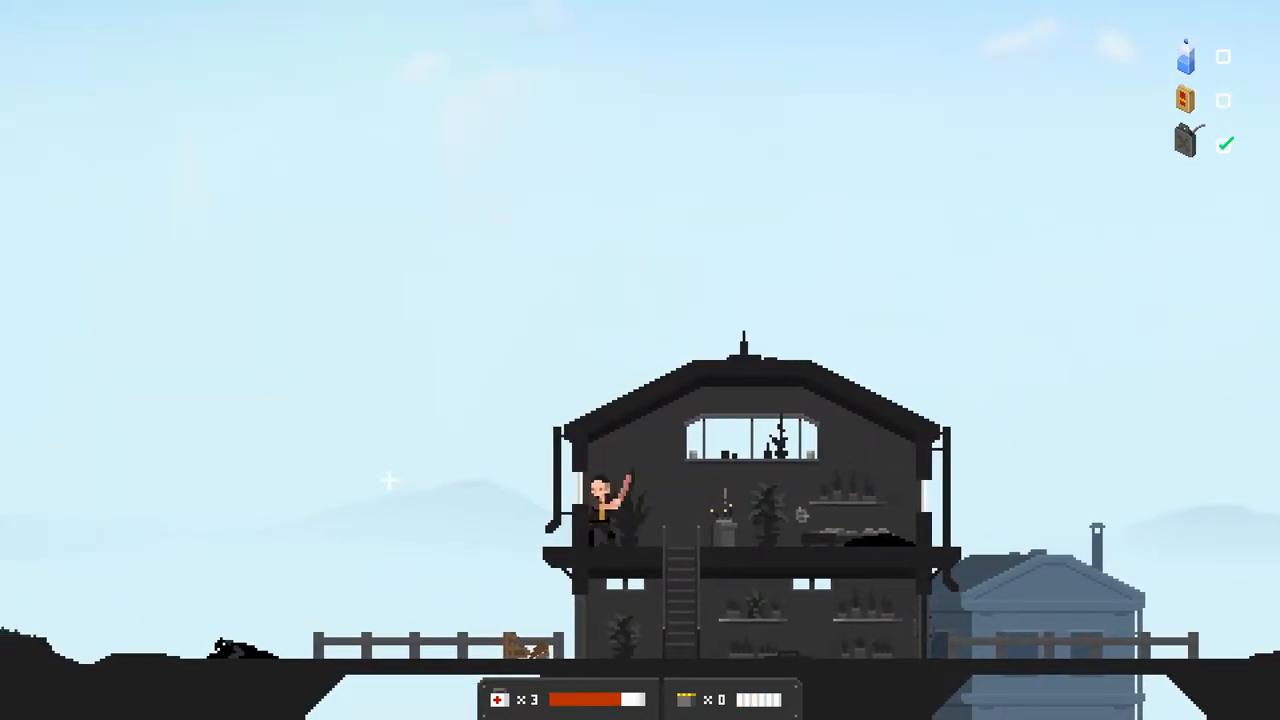
key(d)
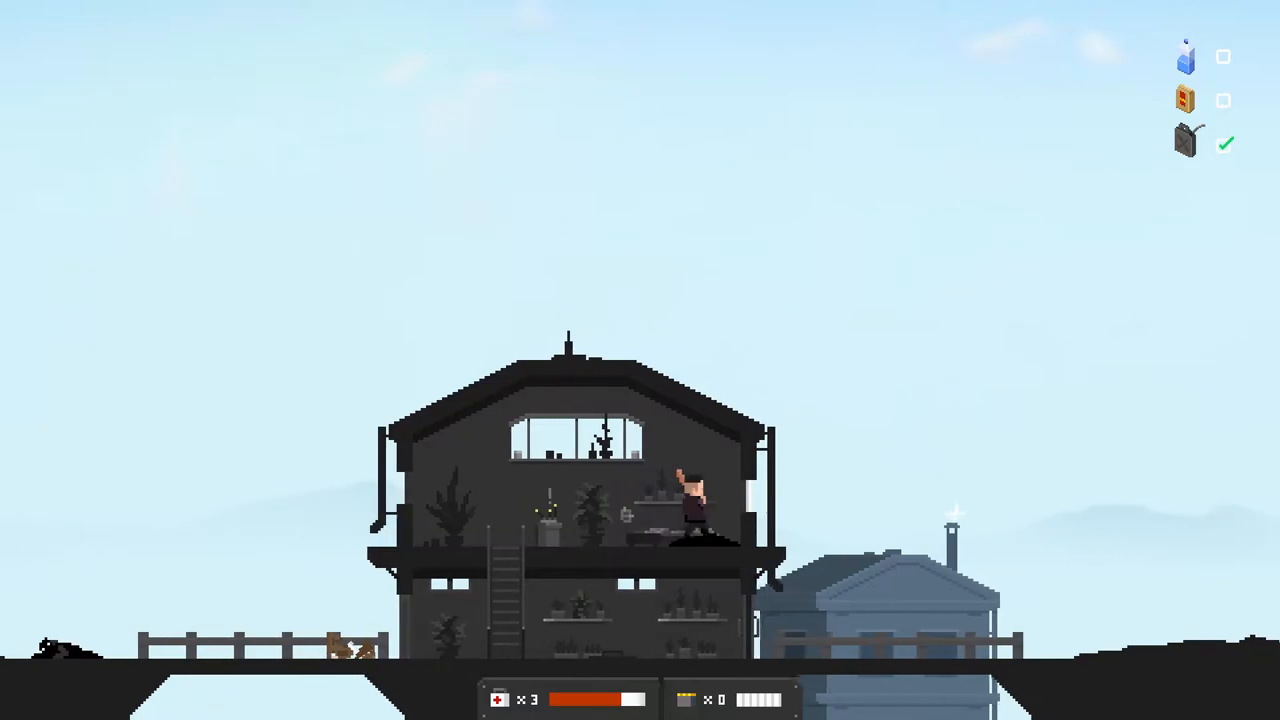
key(a)
key(e)
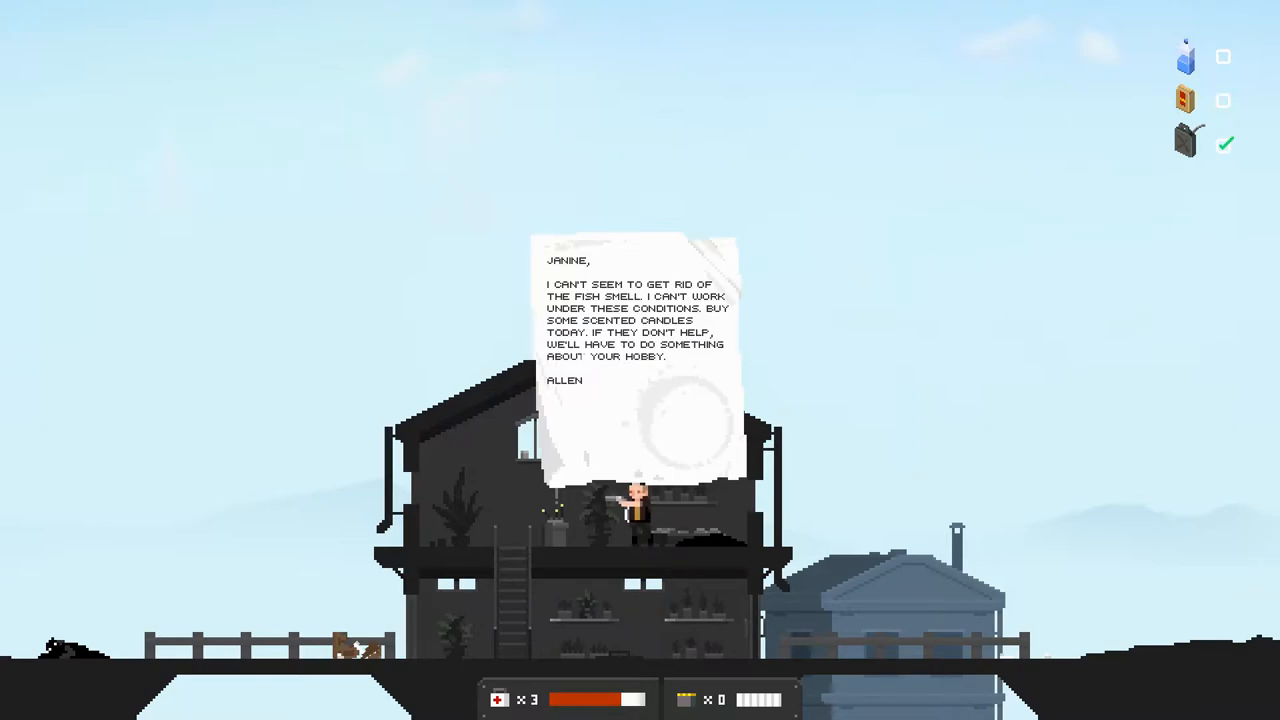
- Close the note, climb down and search the basement for pants, jars, rags and money
key(e)
key(a)
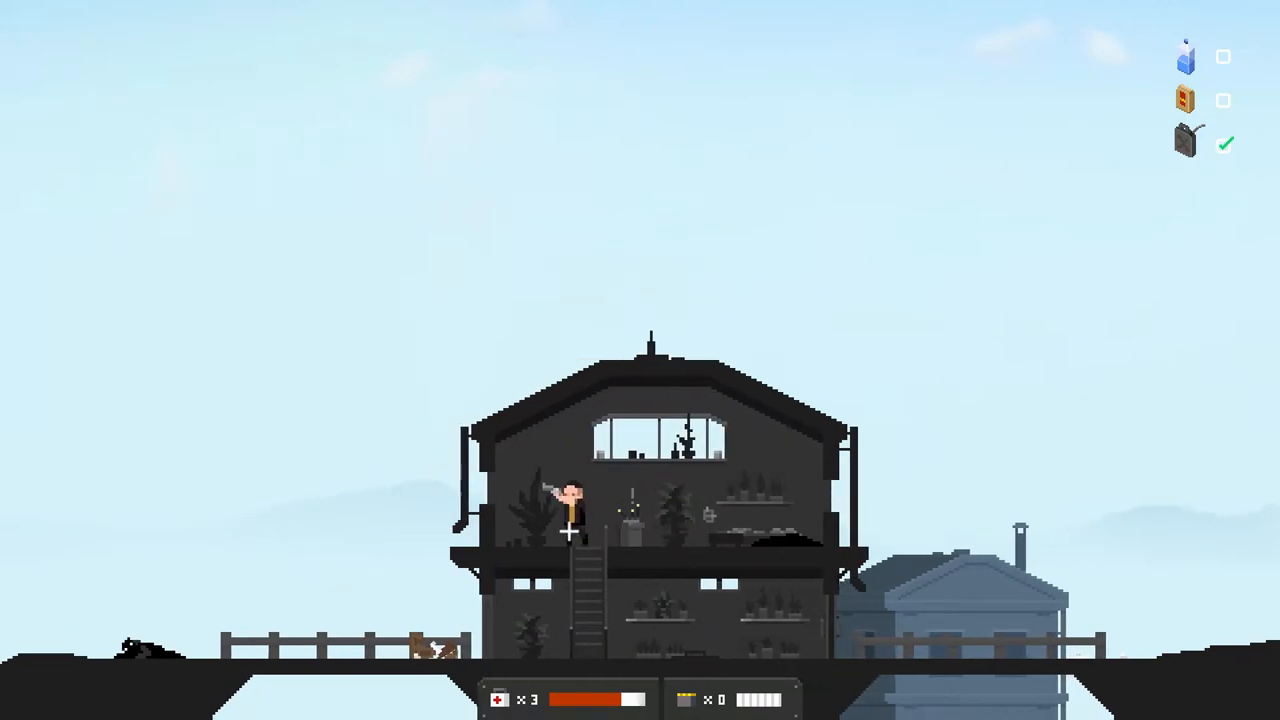
key(s)
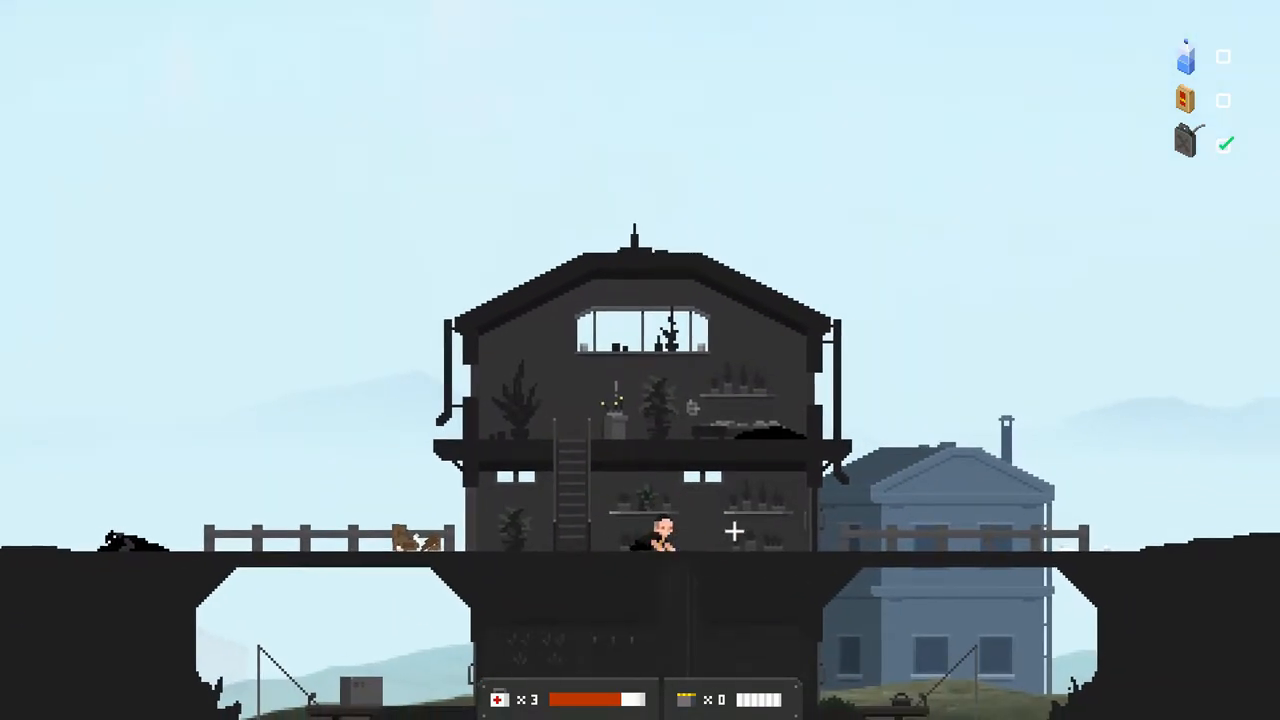
key(a)
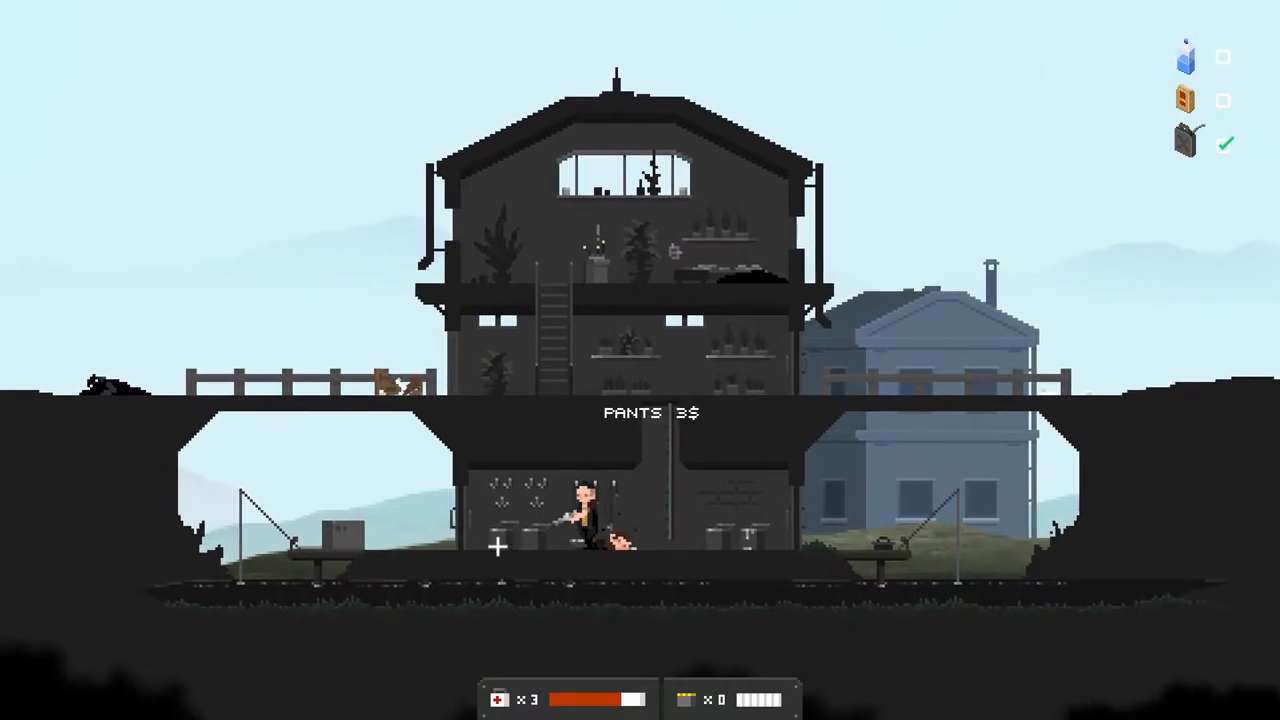
key(a)
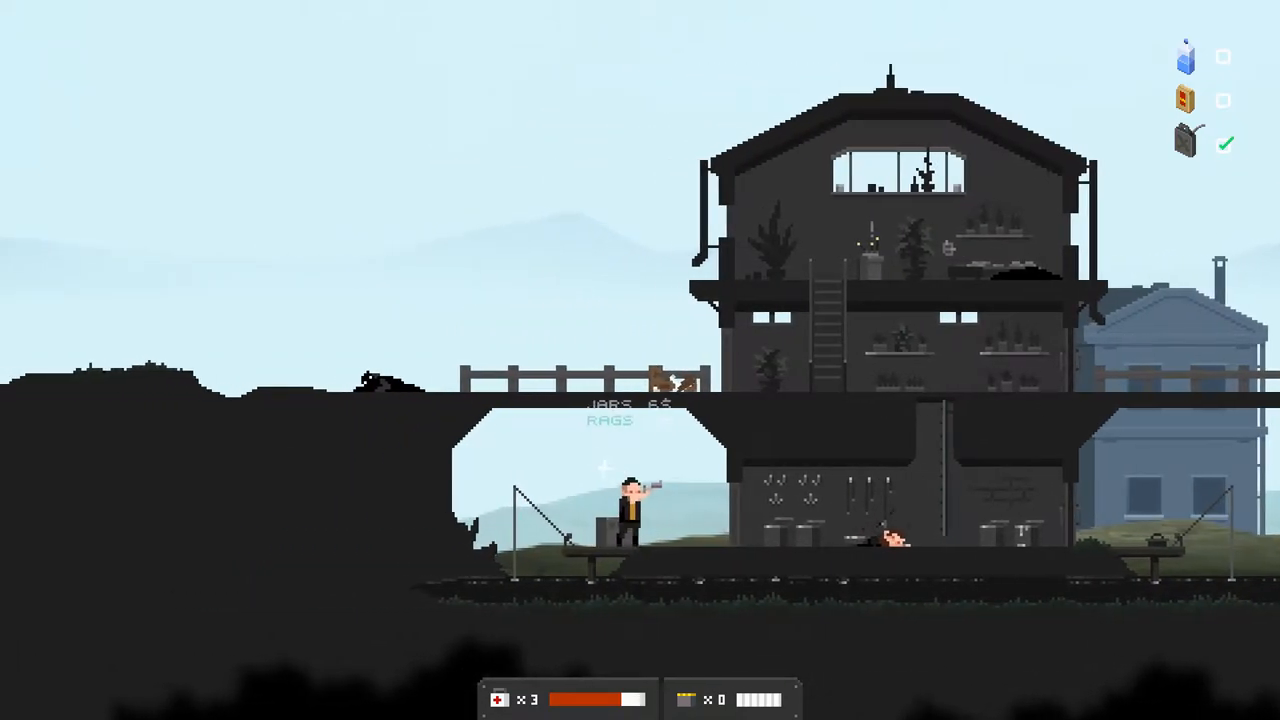
key(d)
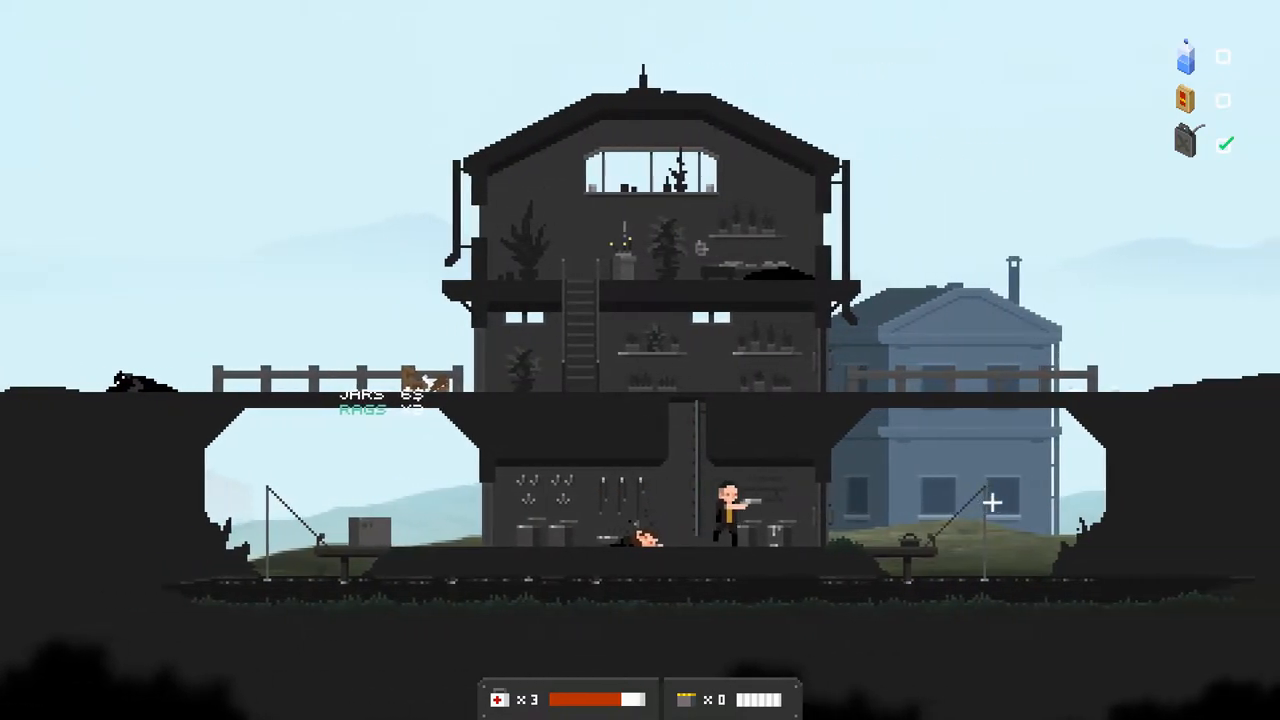
- Climb back out of the basement and walk right off the bridge onto the ground
key(a)
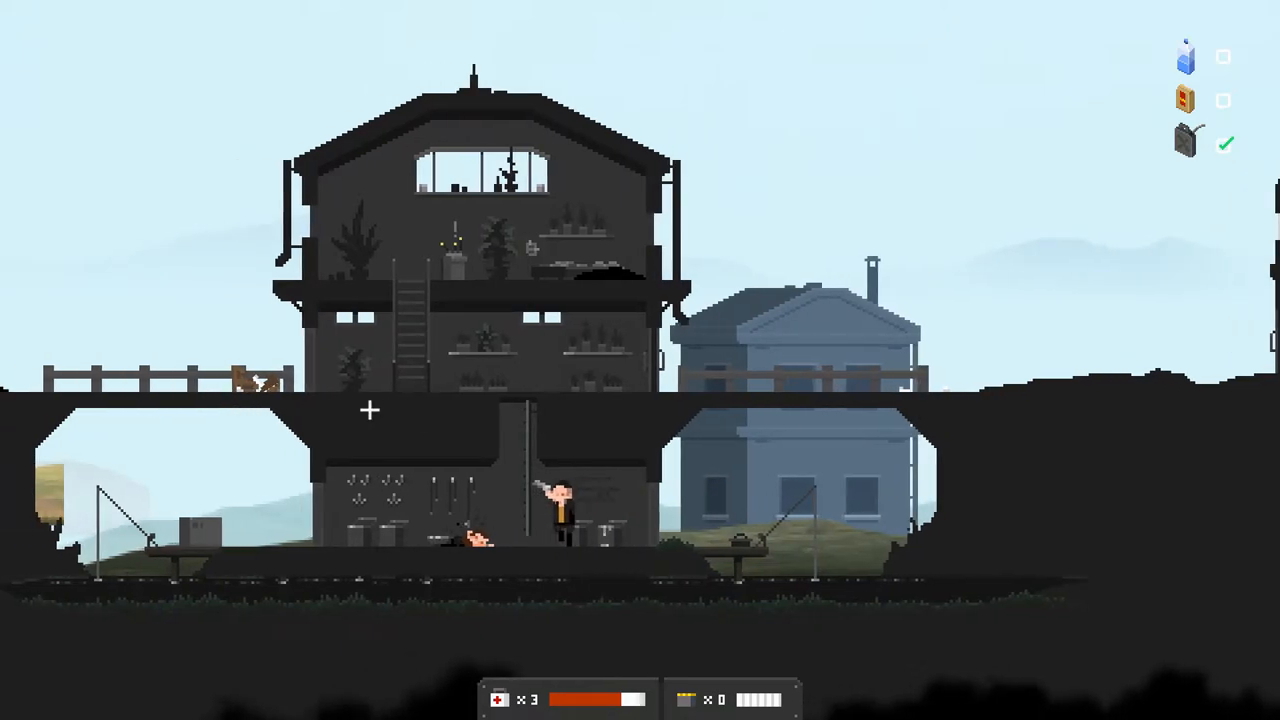
key(w)
key(d)
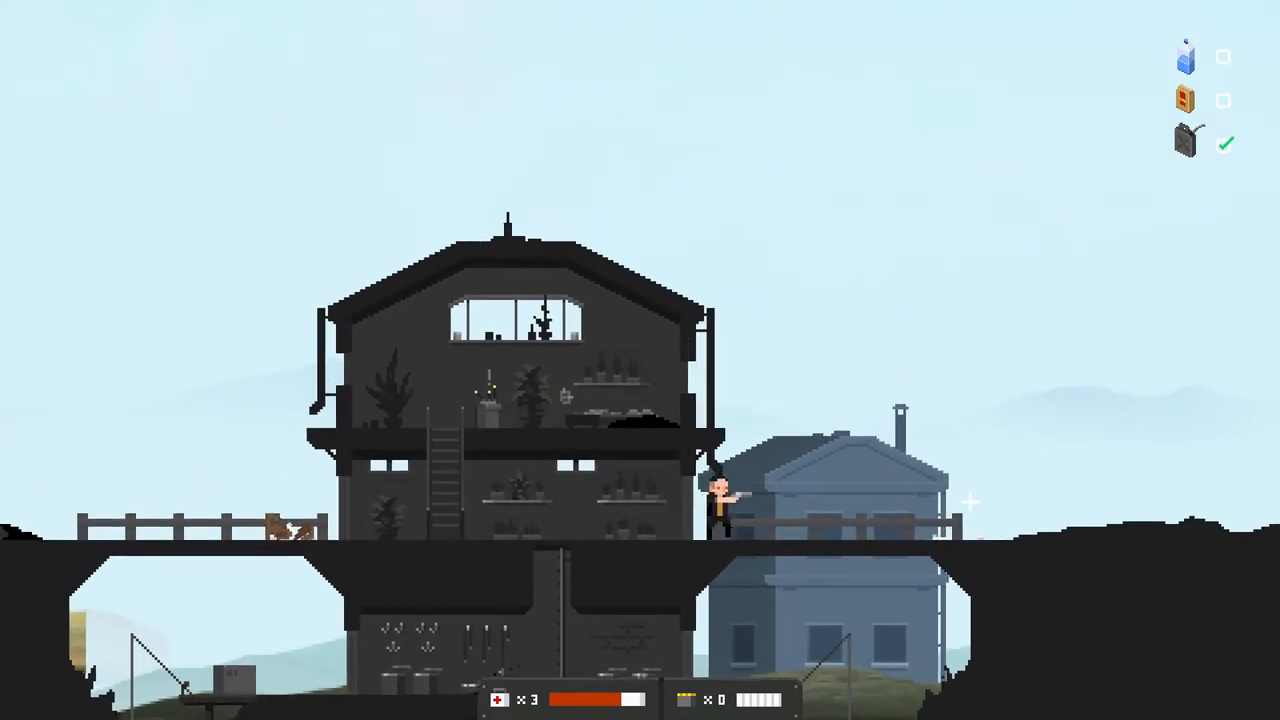
key(d)
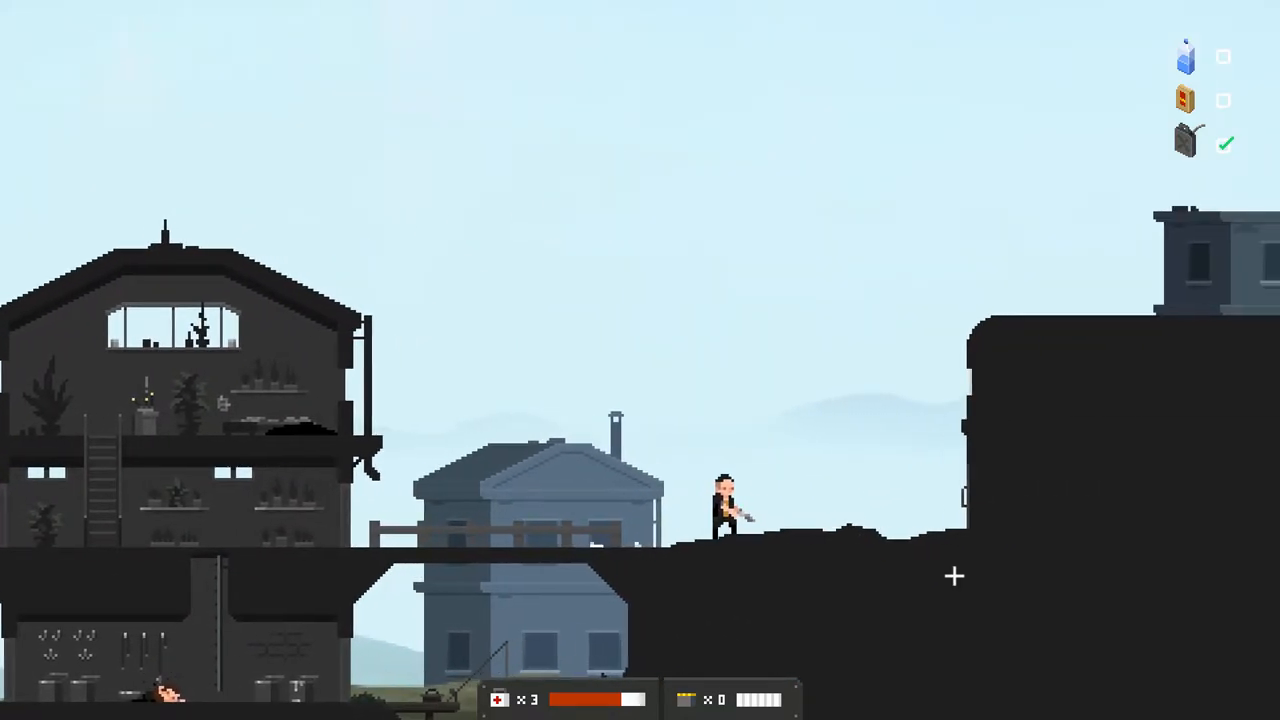
- Approach the TIENDA shop, then retreat into the house and aim at the pursuers from upstairs
key(d)
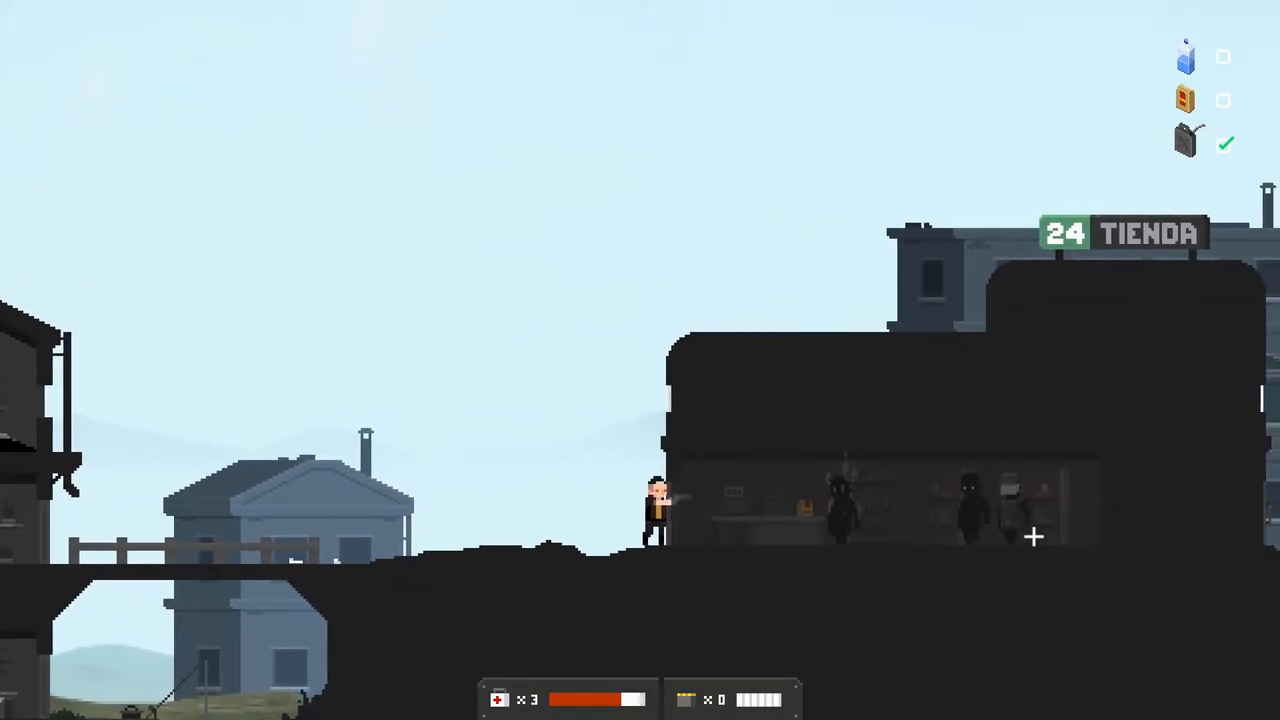
key(a)
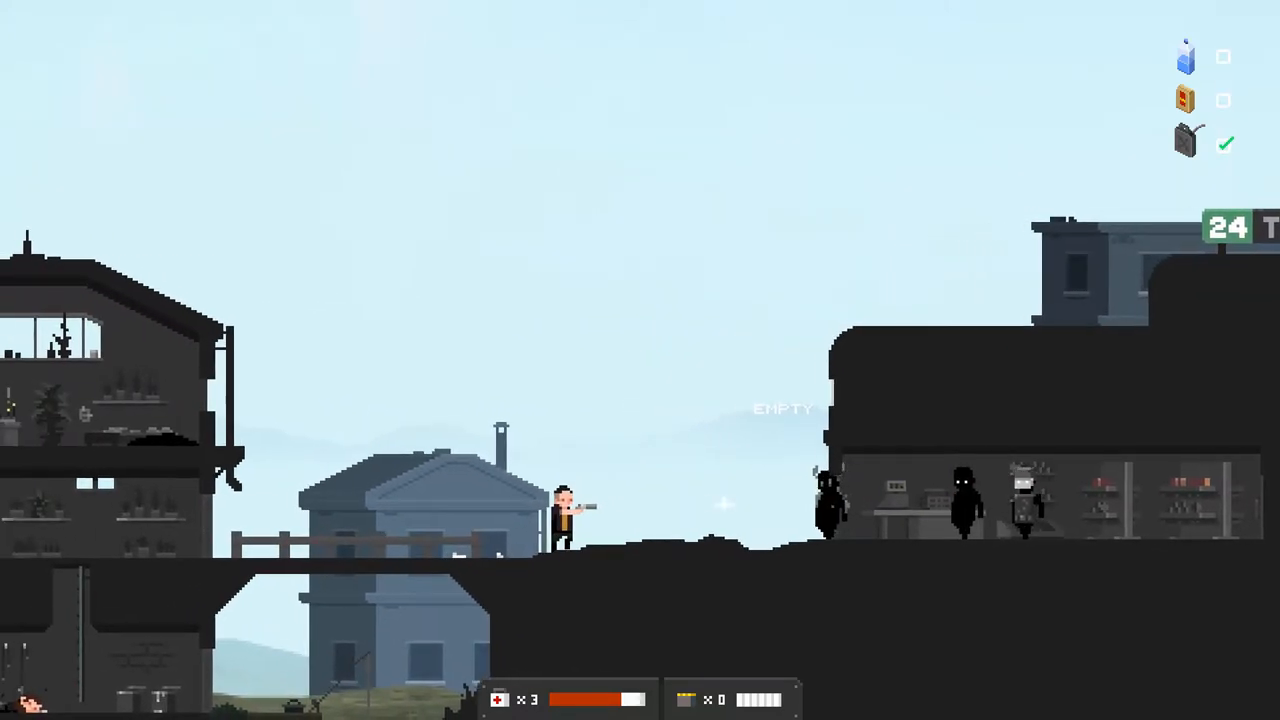
key(a)
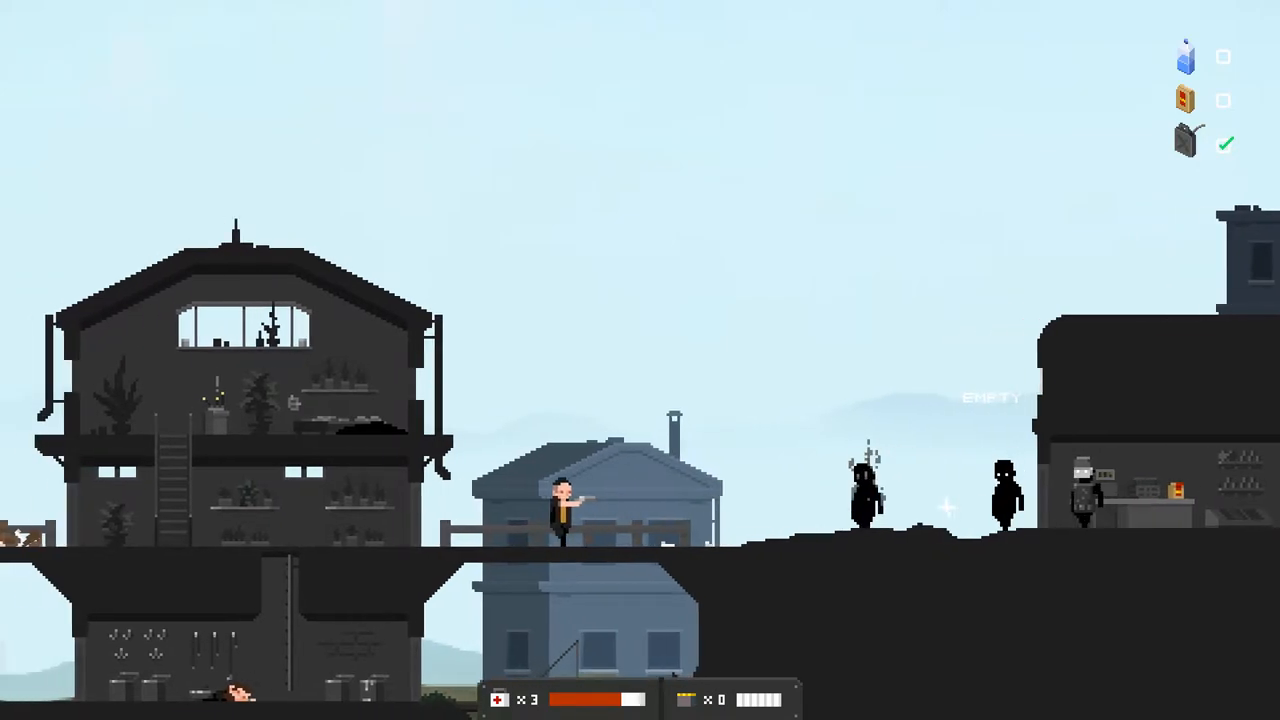
key(a)
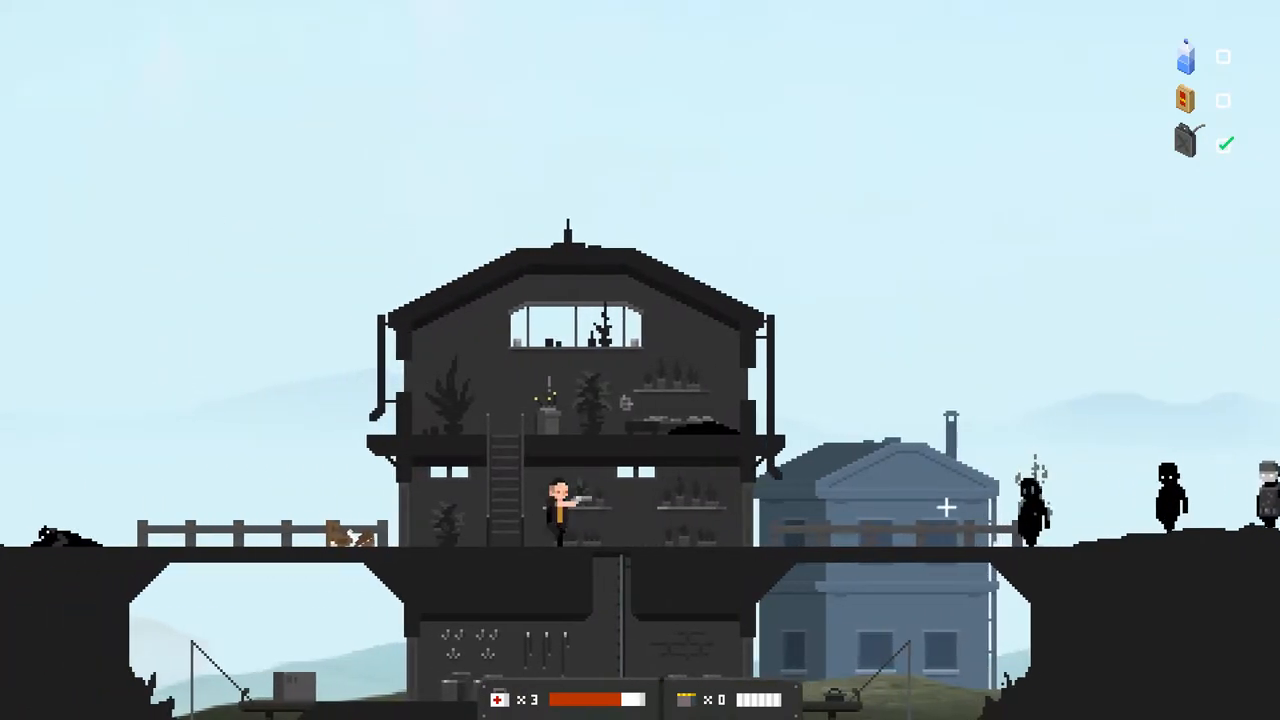
key(w)
key(w)
key(d)
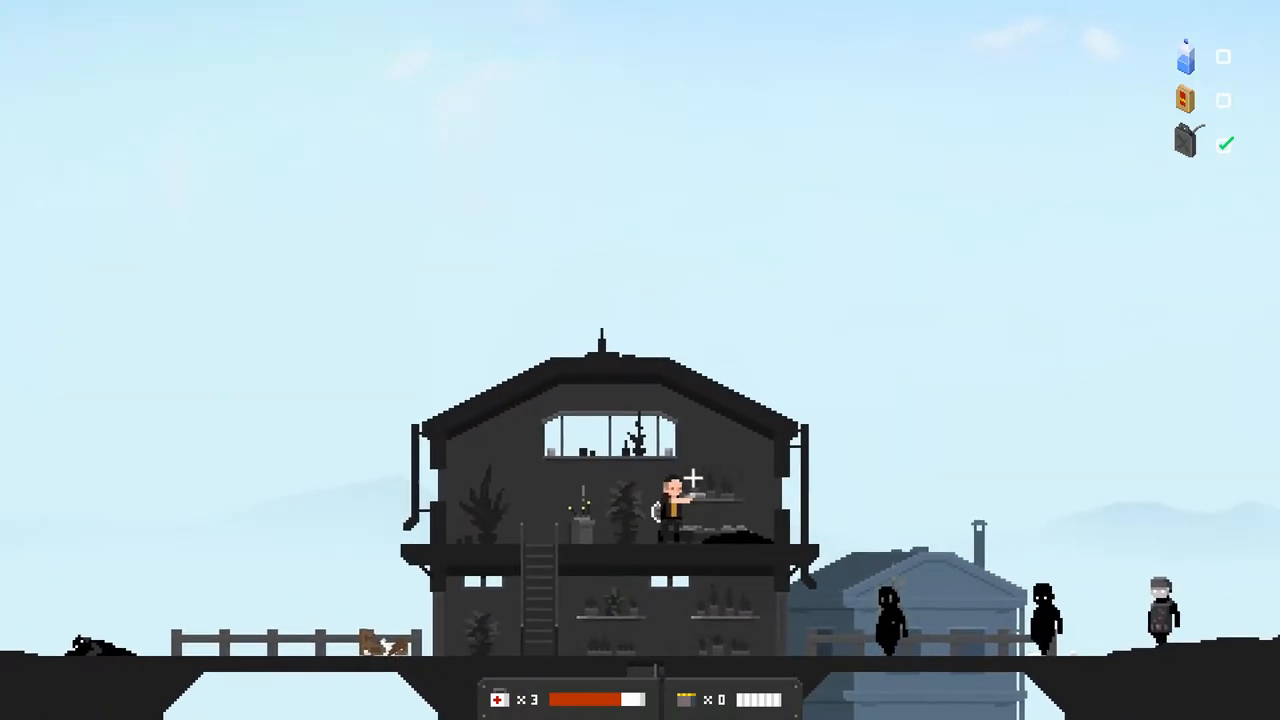
key(d)
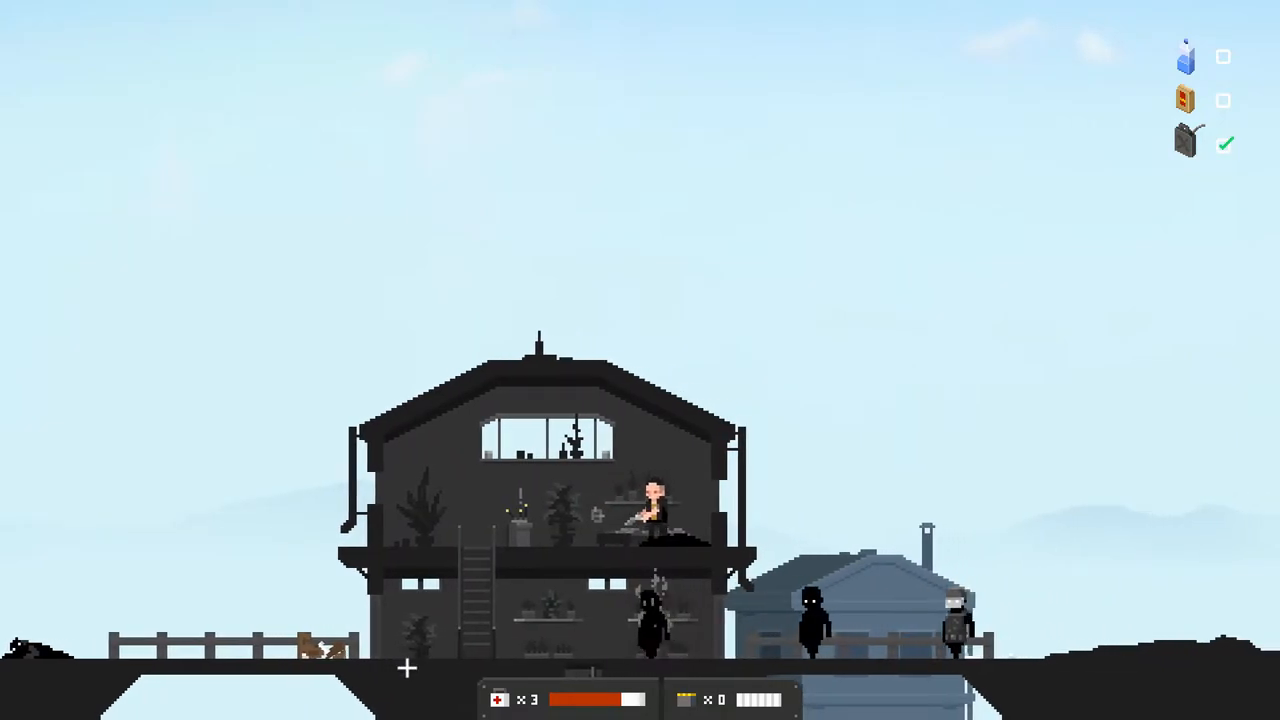
- Fight the creatures around the ladder until they burn, then head back out toward the shop
key(a)
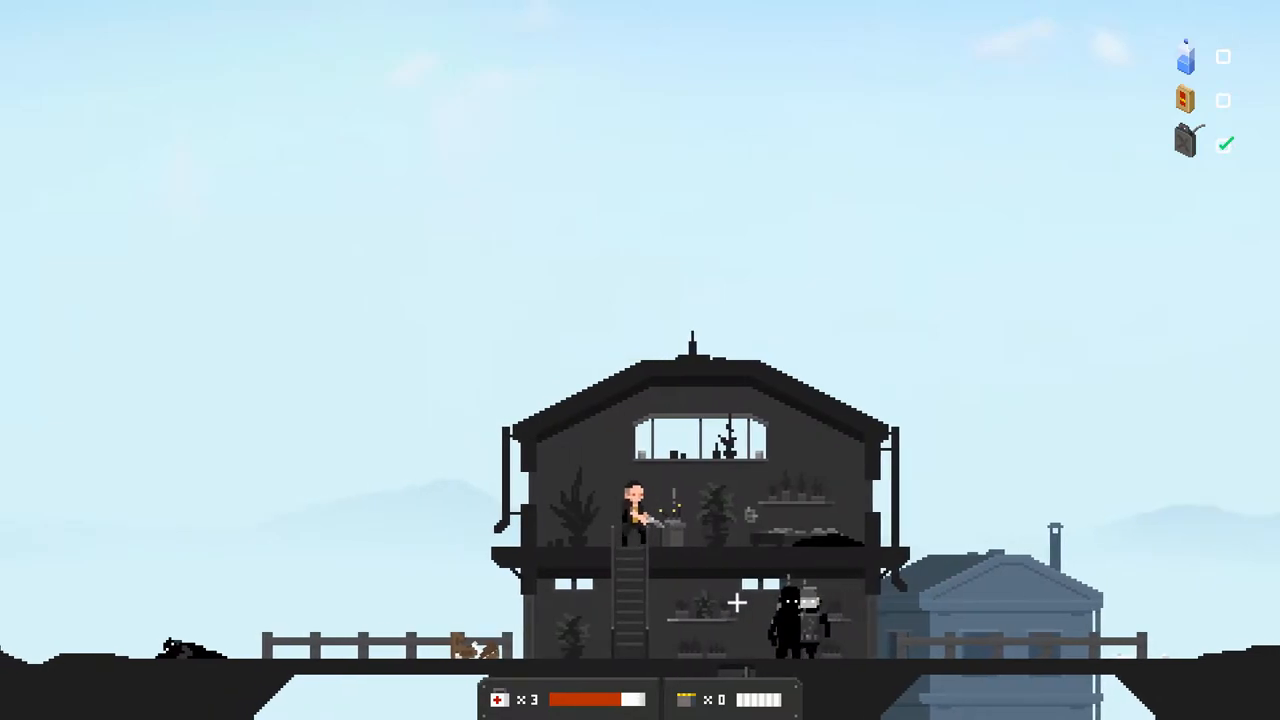
key(s)
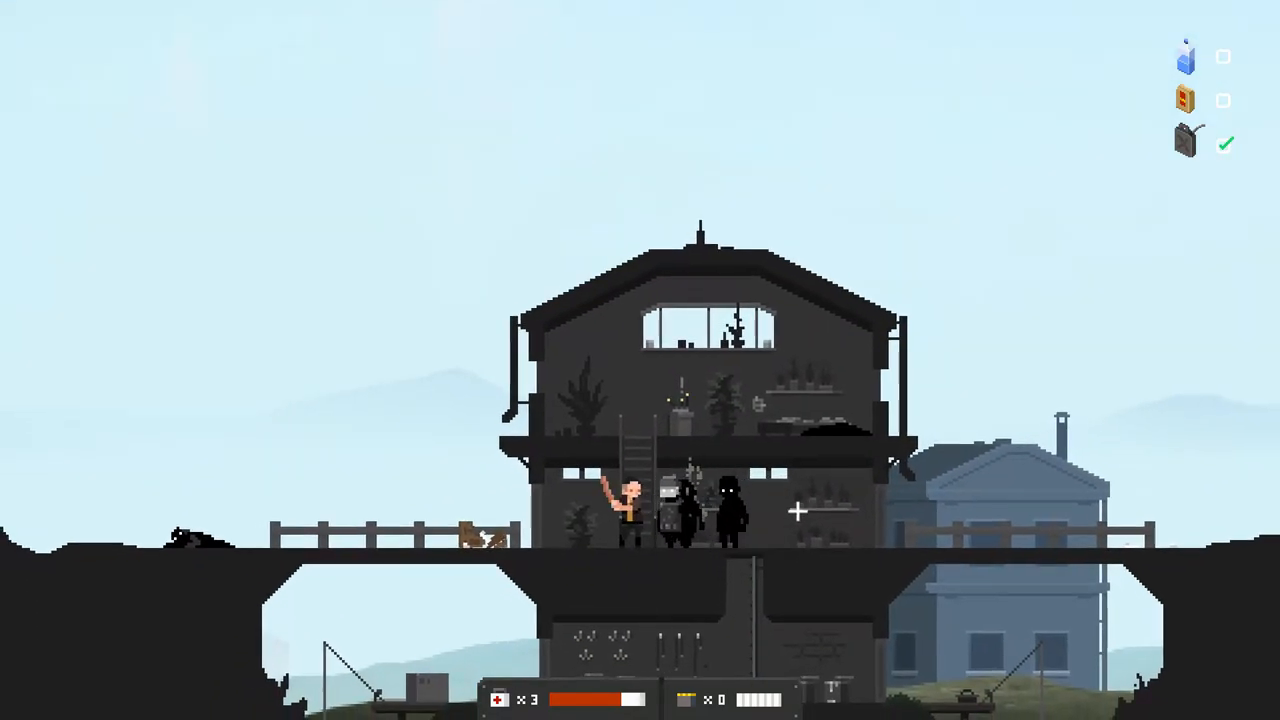
key(w)
key(d)
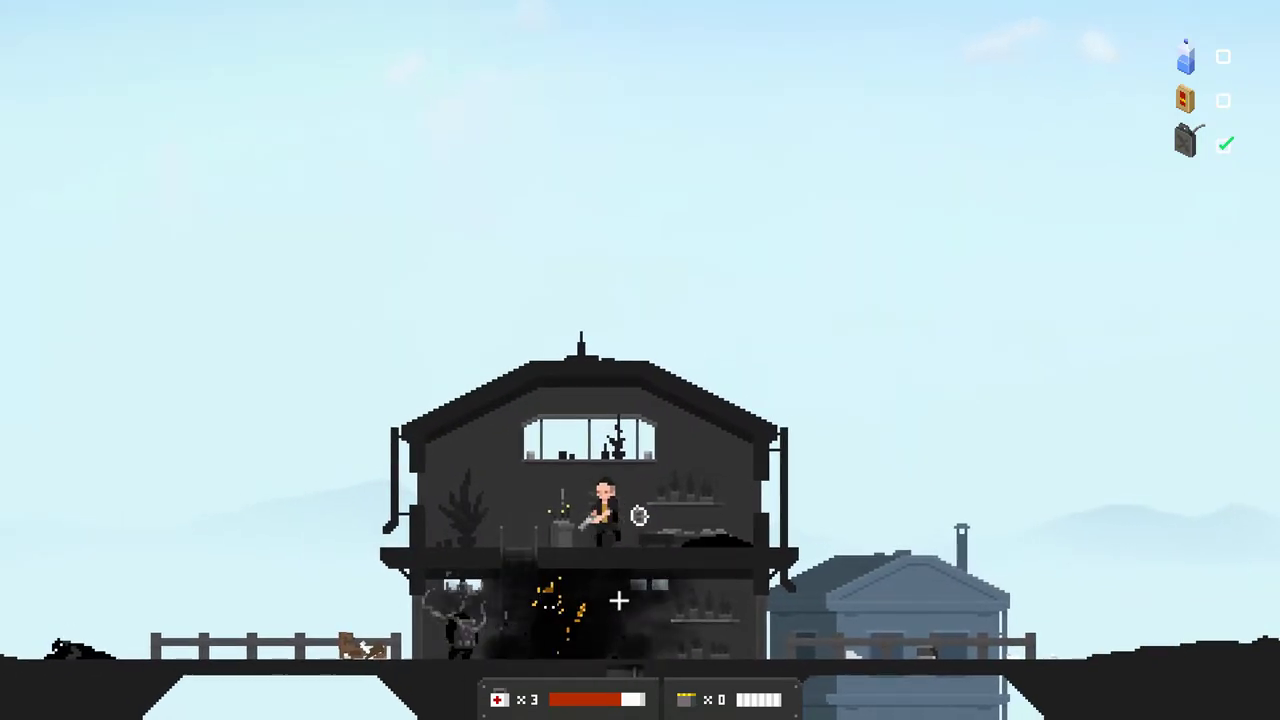
key(a)
key(s)
key(d)
key(d)
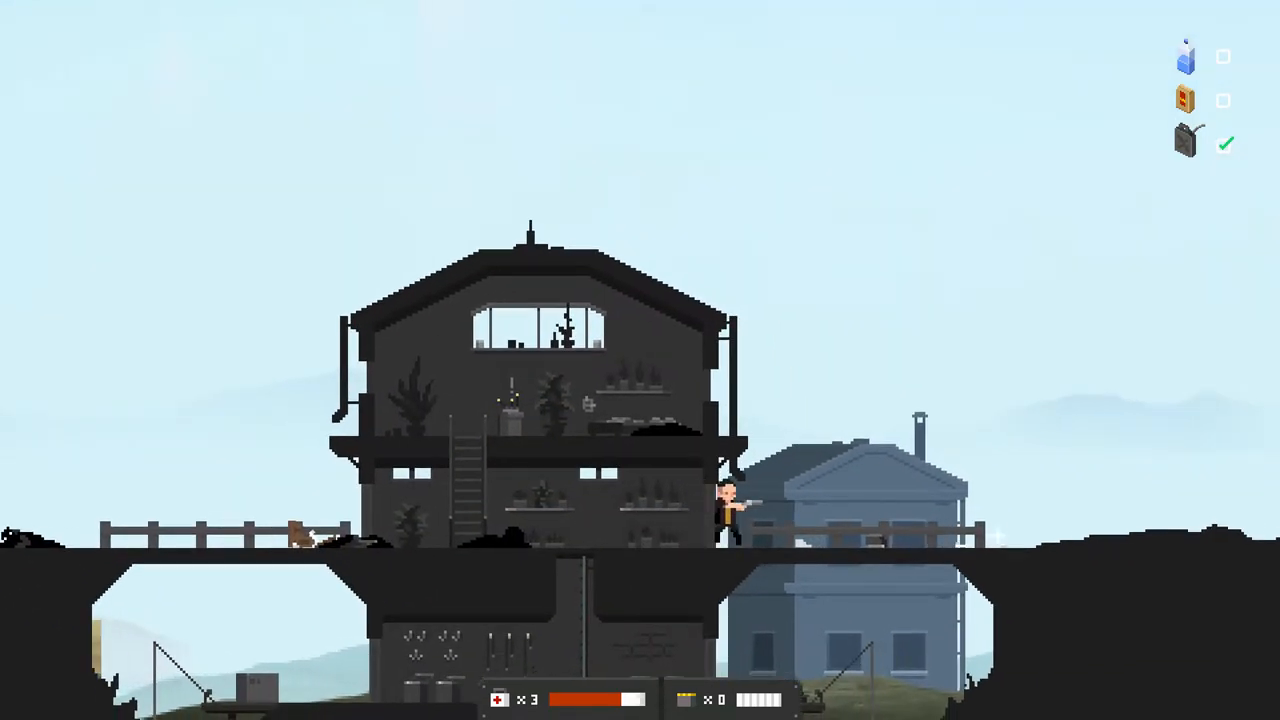
key(d)
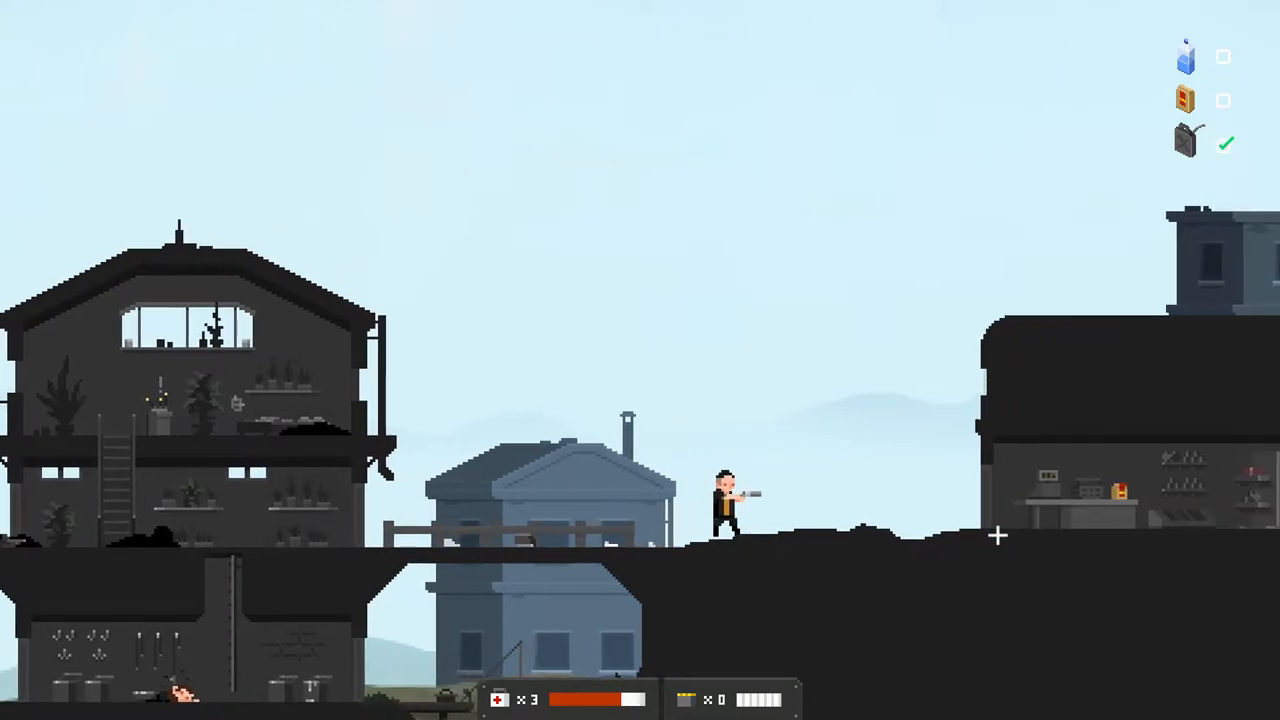
- Grab the orange supply in the shop and check its upper floor with the empty gun
key(d)
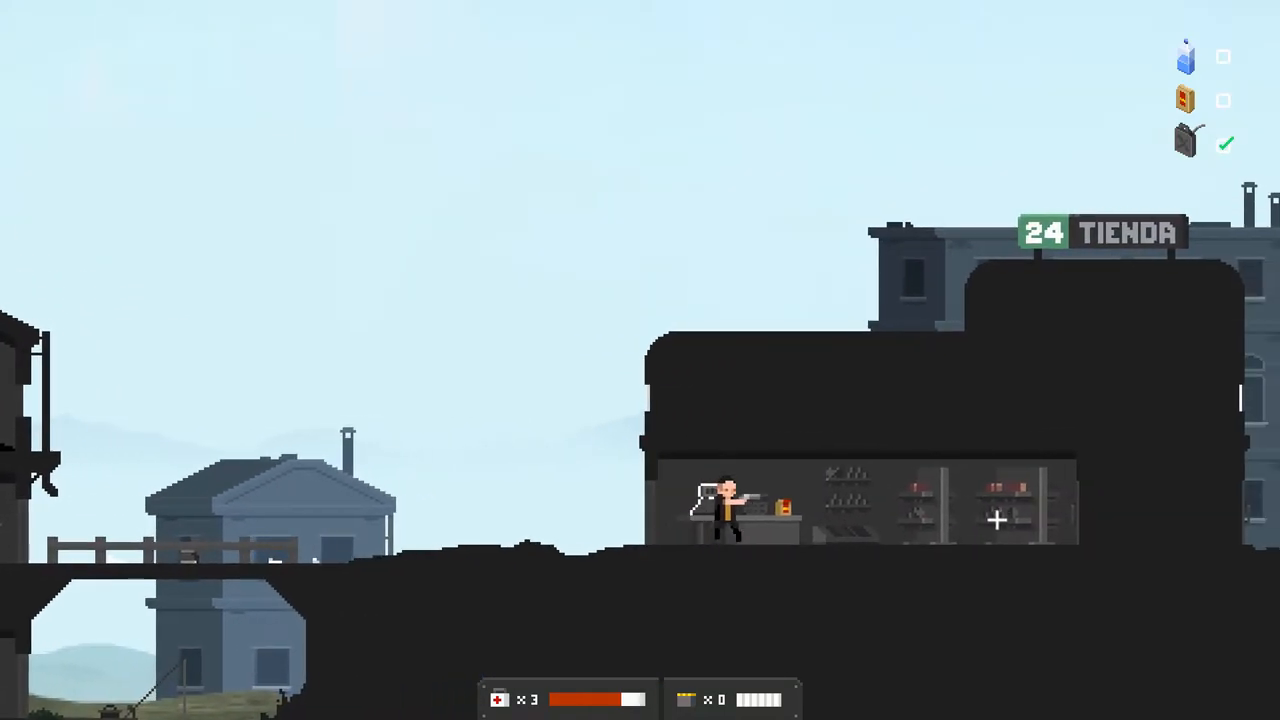
key(a)
key(d)
right_click(1085, 498)
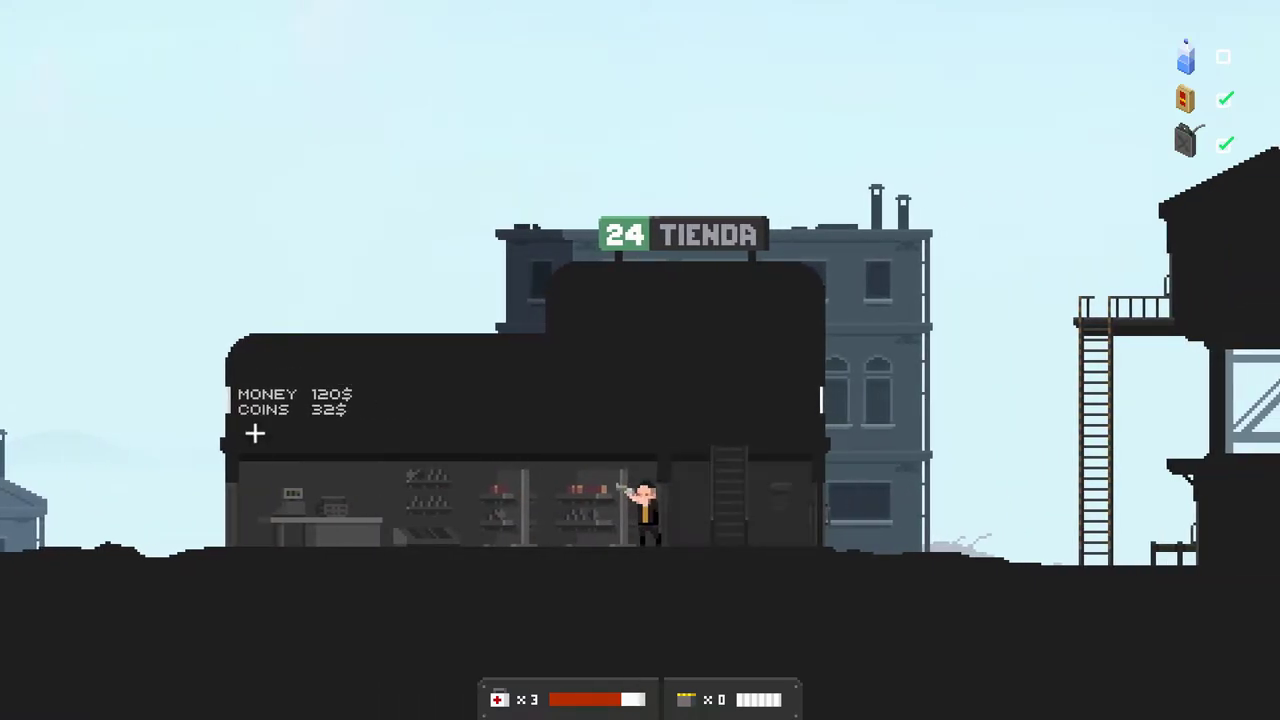
key(d)
key(w)
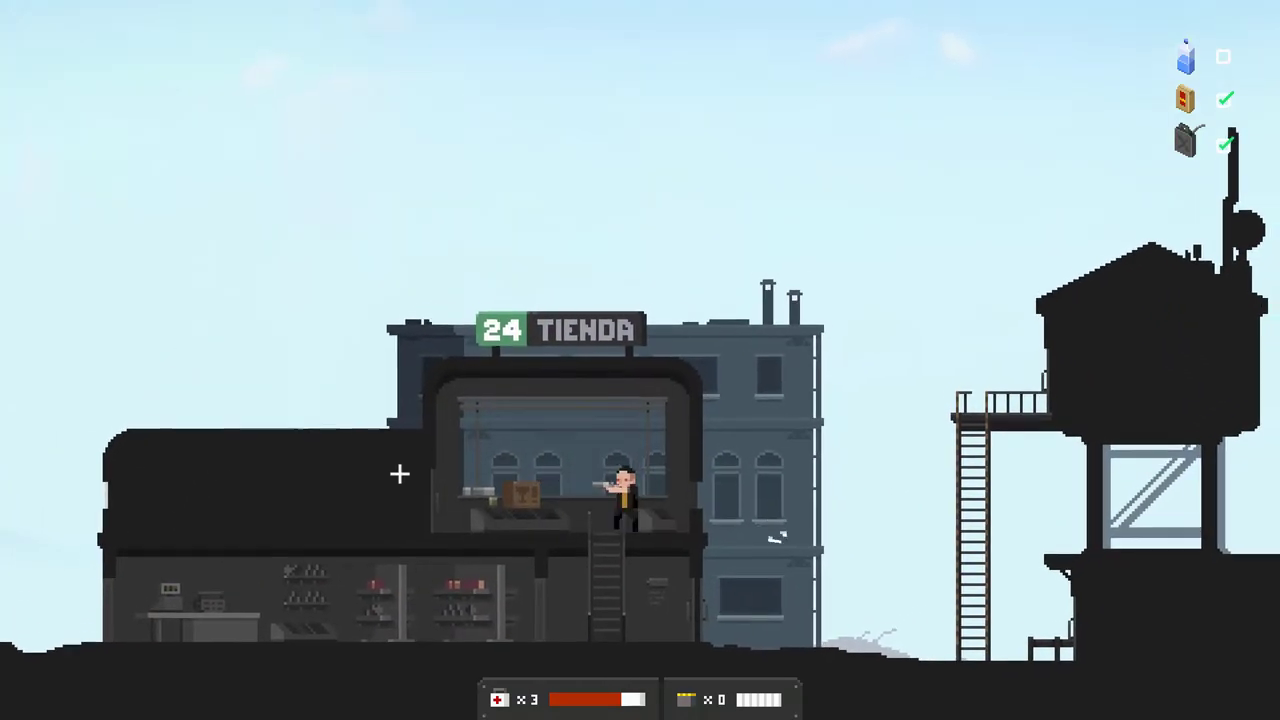
key(a)
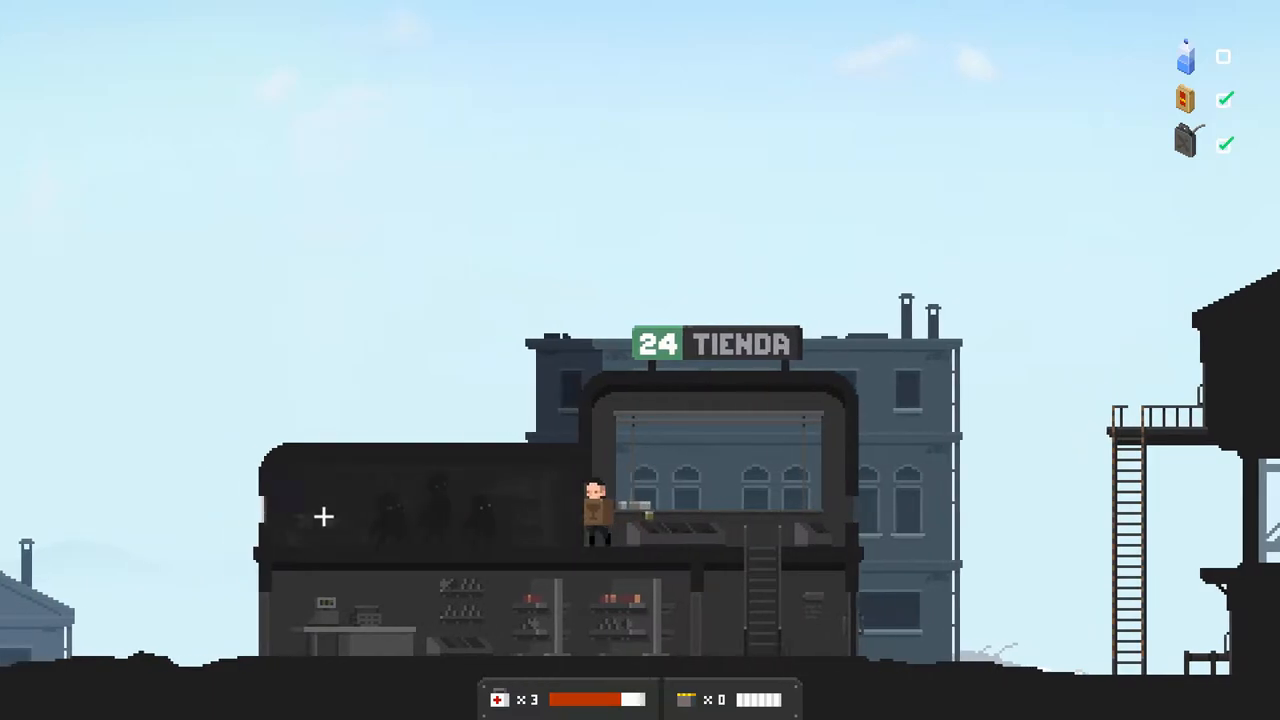
key(d)
click(510, 535)
- Dodge on the ladder, then climb up and shoot the shadow creature dead
key(s)
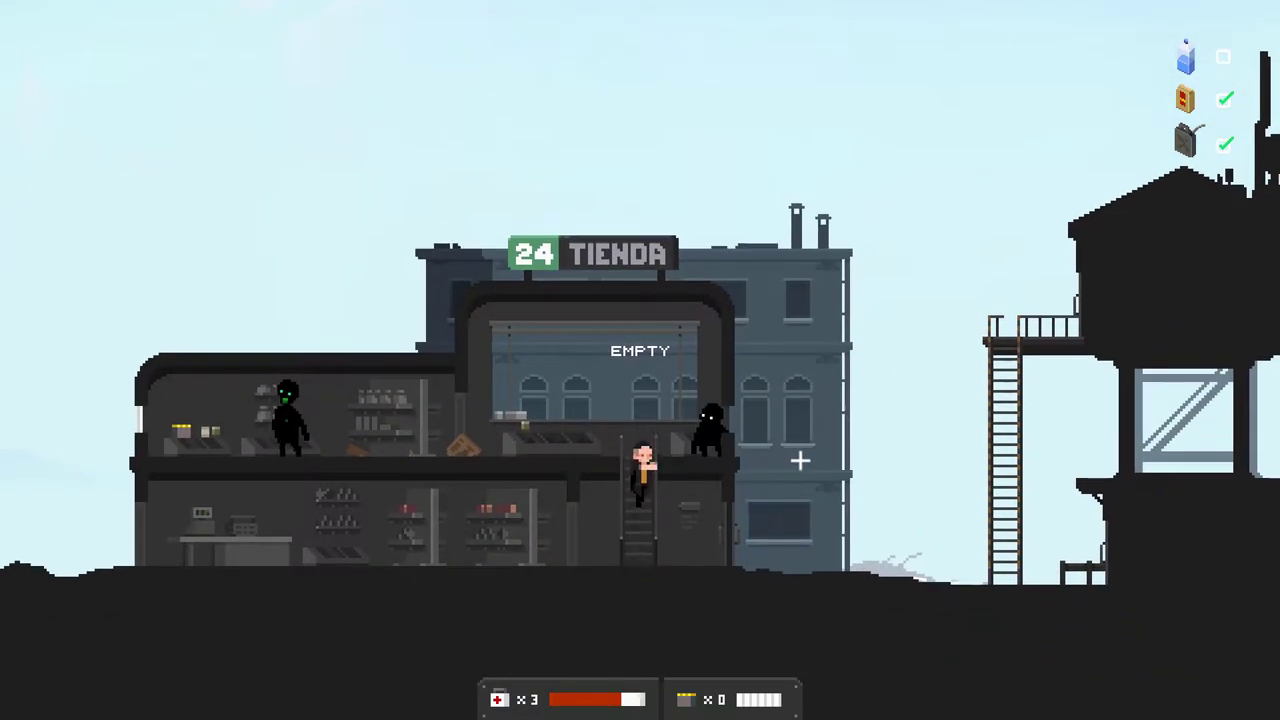
key(s)
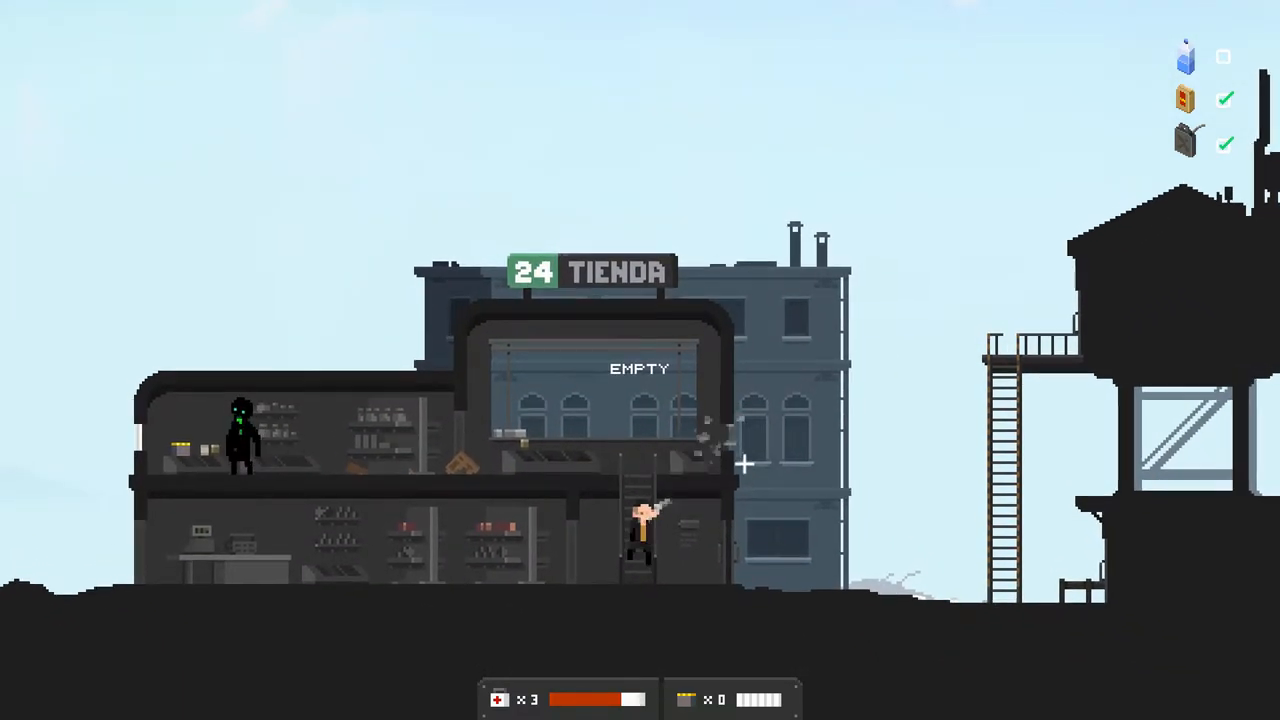
key(w)
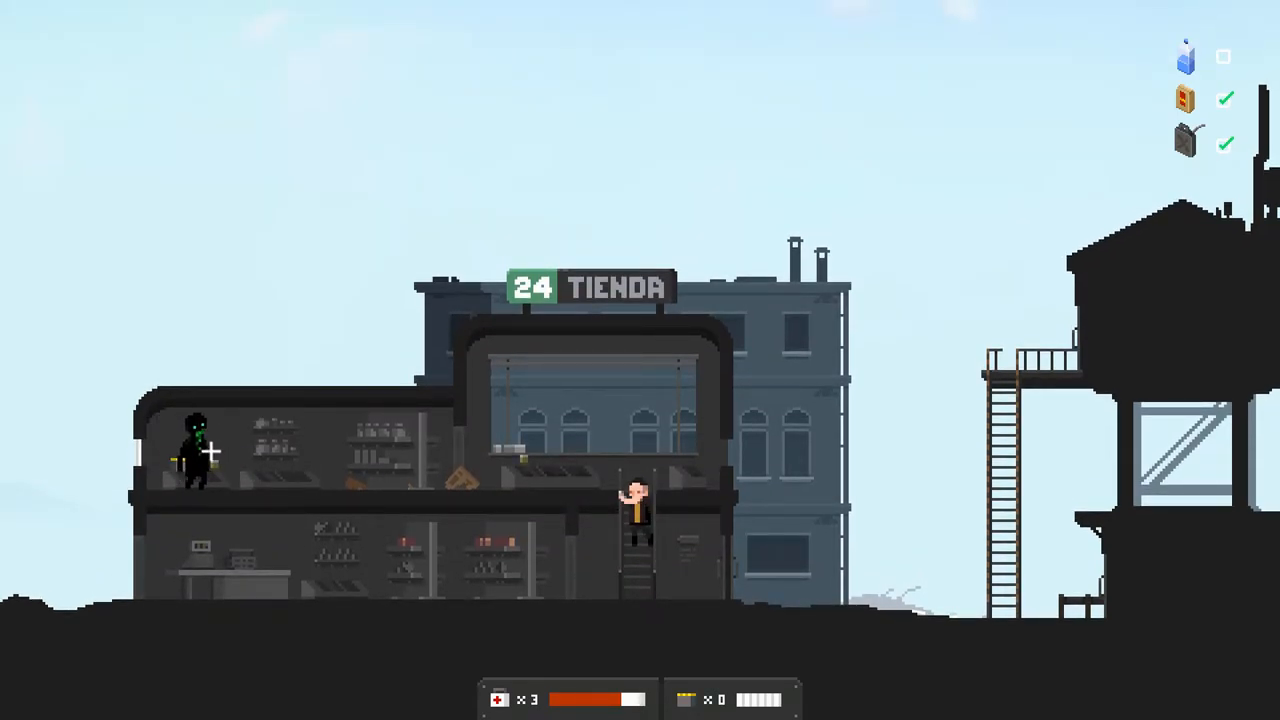
key(s)
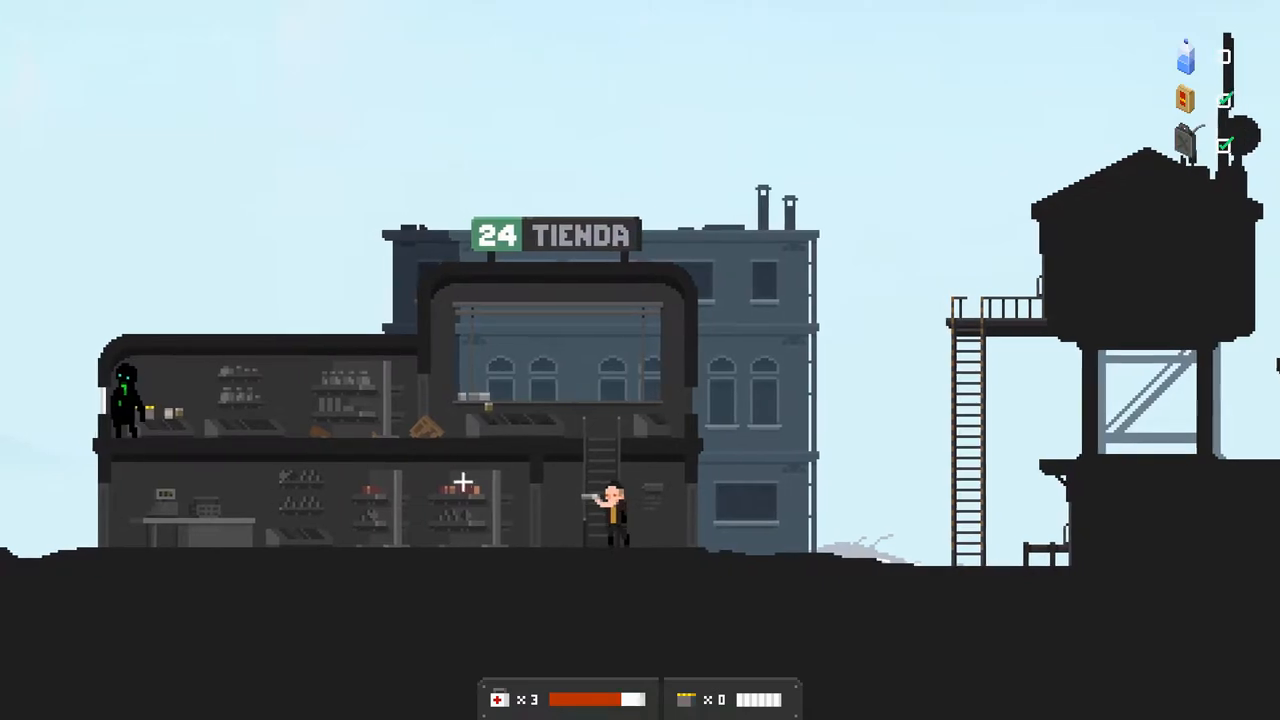
key(w)
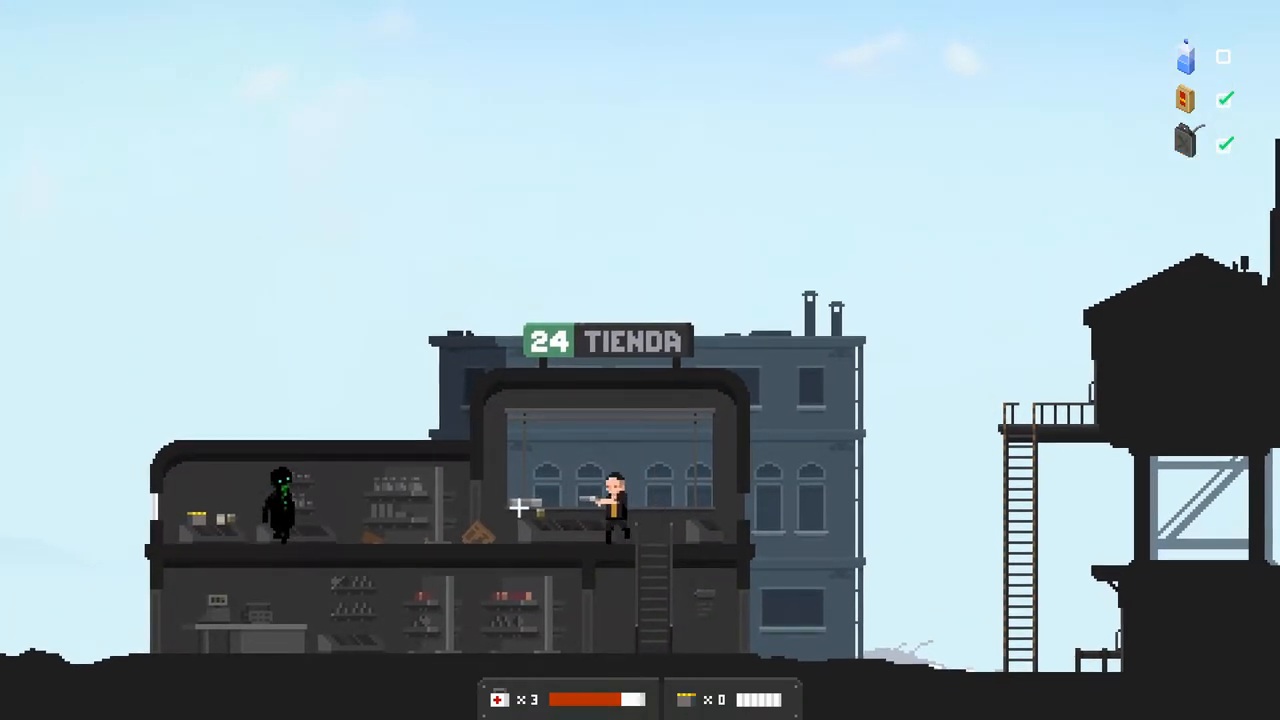
key(a)
click(390, 515)
key(a)
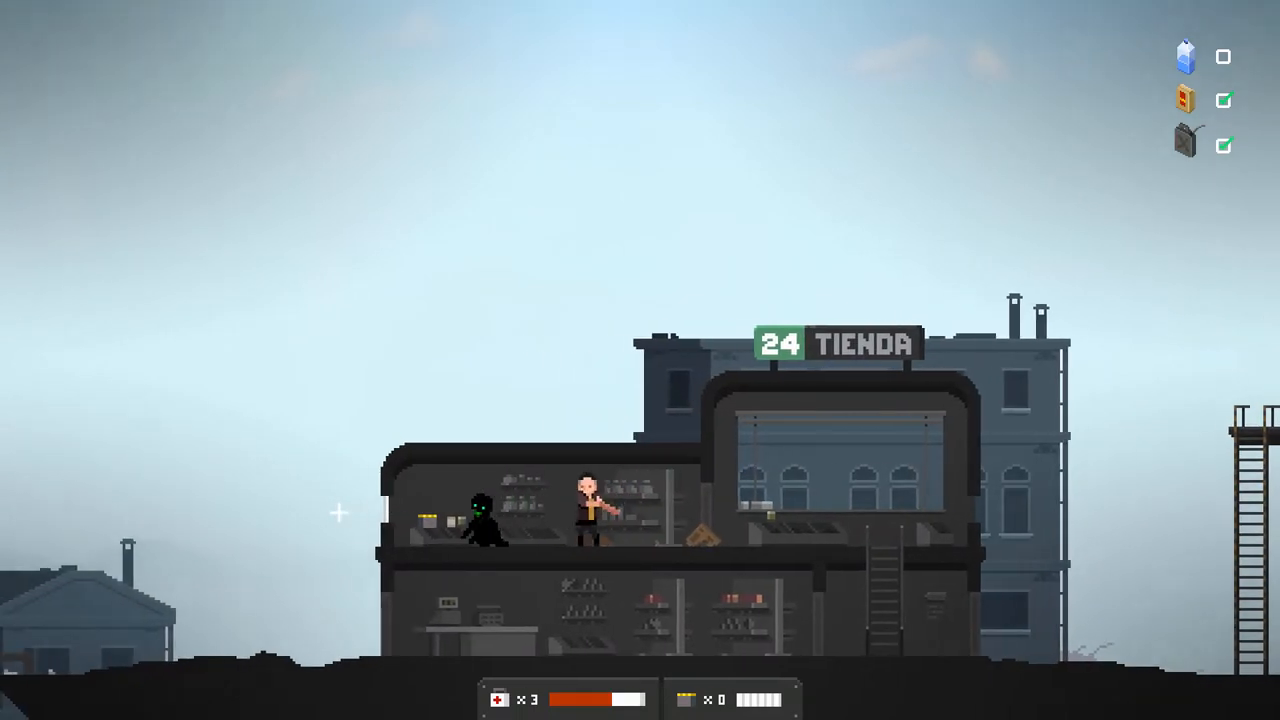
- Collect the pistol ammo and gunpowder, reload, and exit the store toward the tower
key(a)
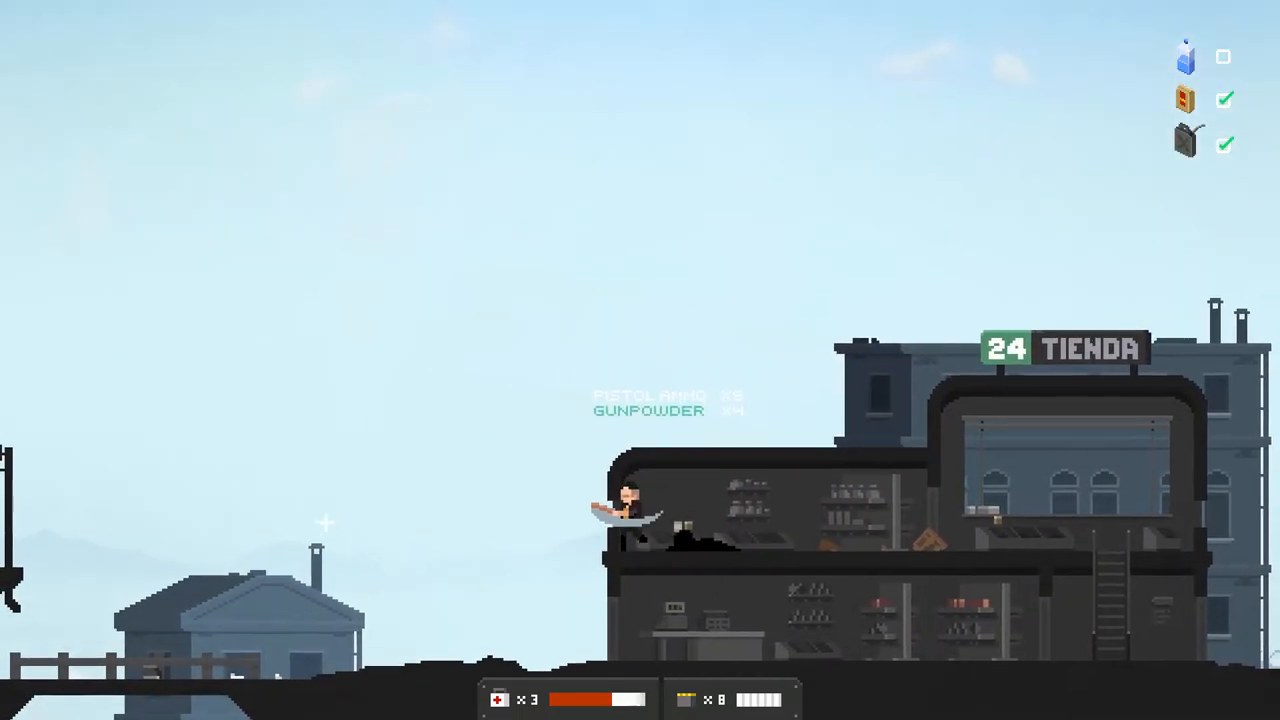
key(d)
key(r)
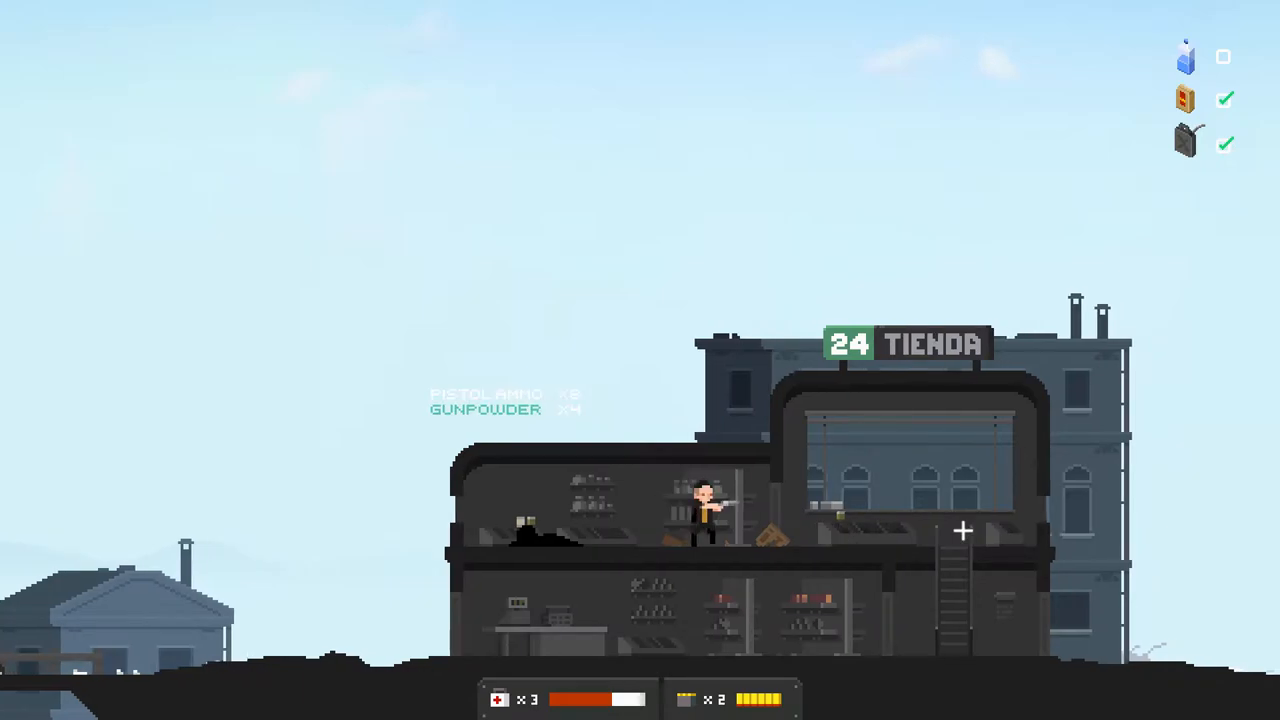
key(d)
key(s)
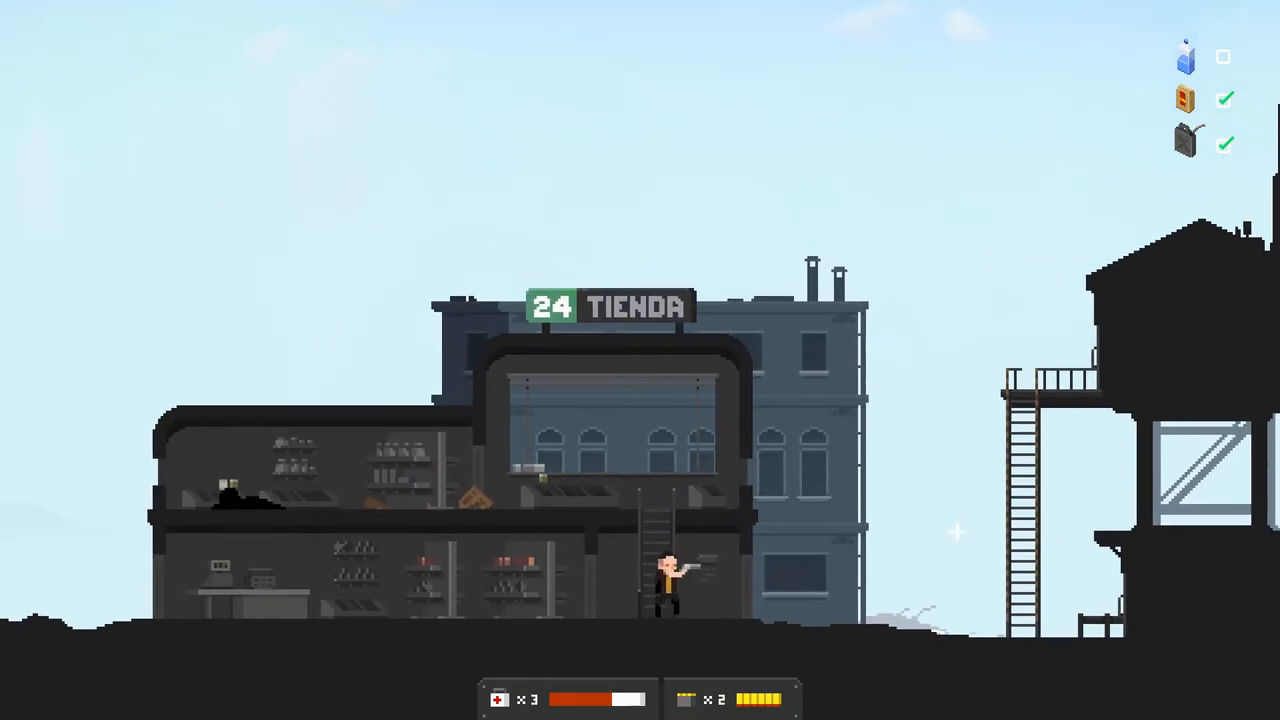
key(d)
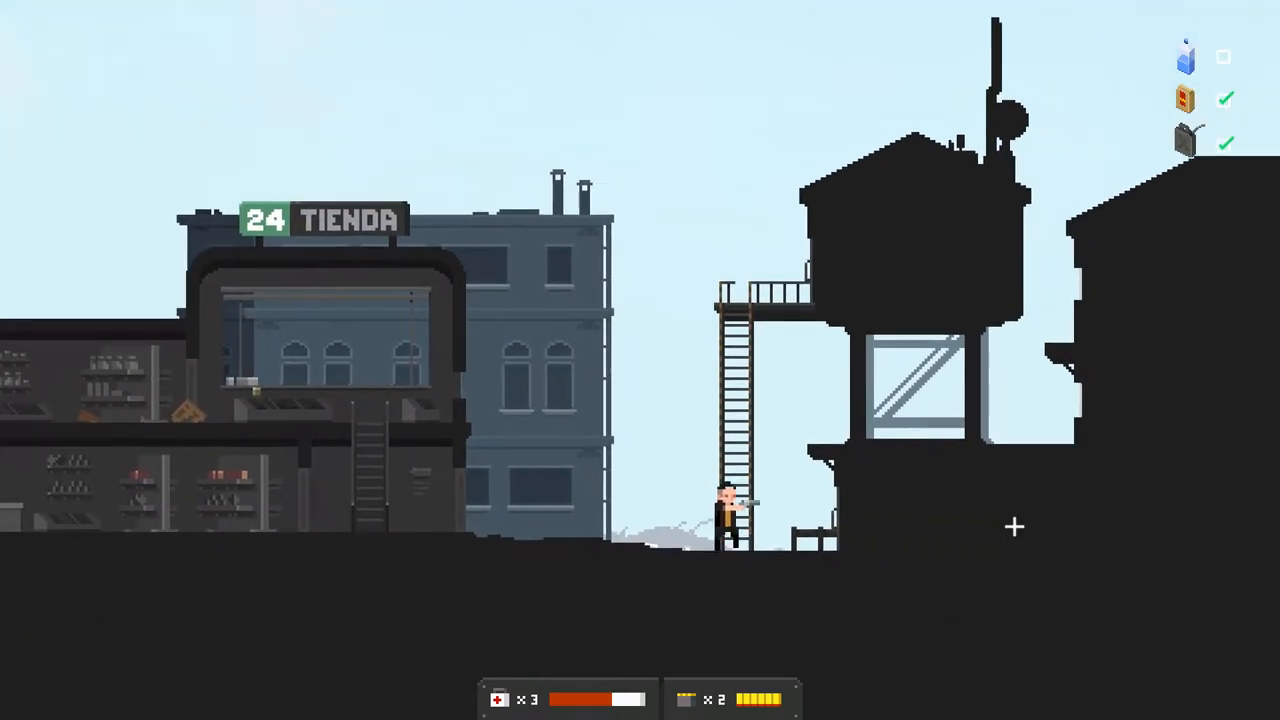
- Climb into the tower room, read the architect wiretap chat log and step back out
key(w)
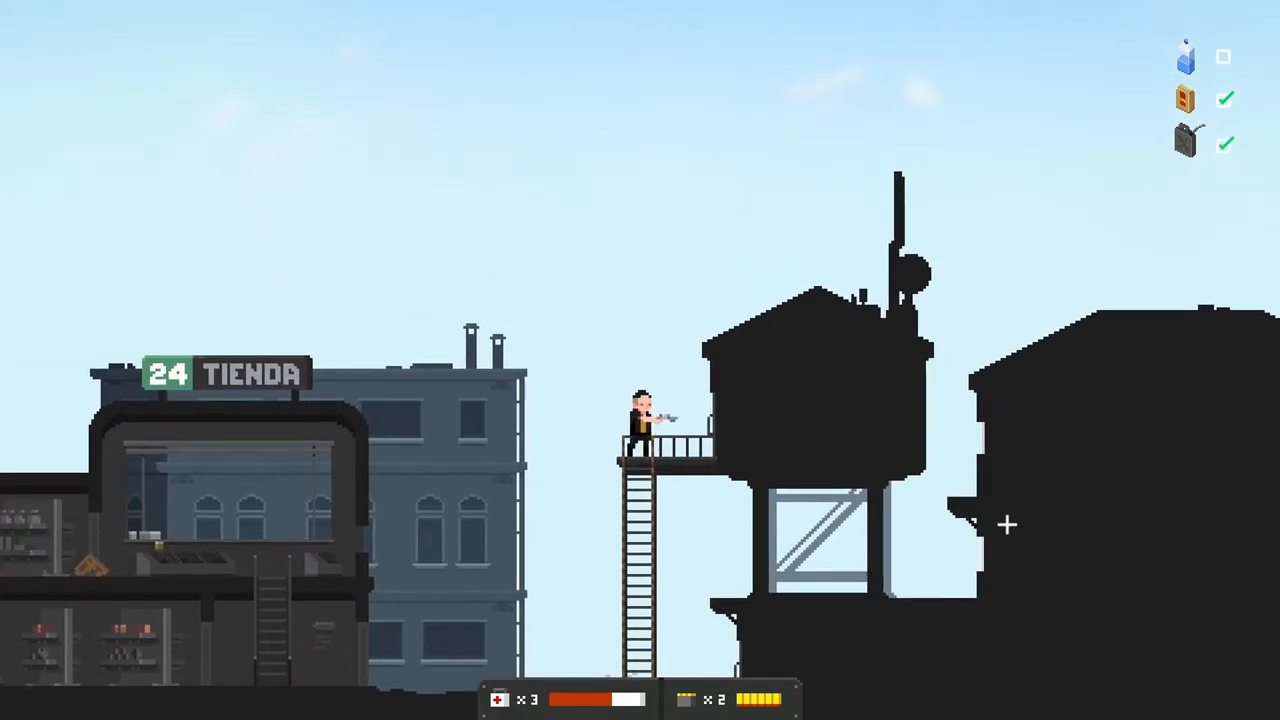
key(d)
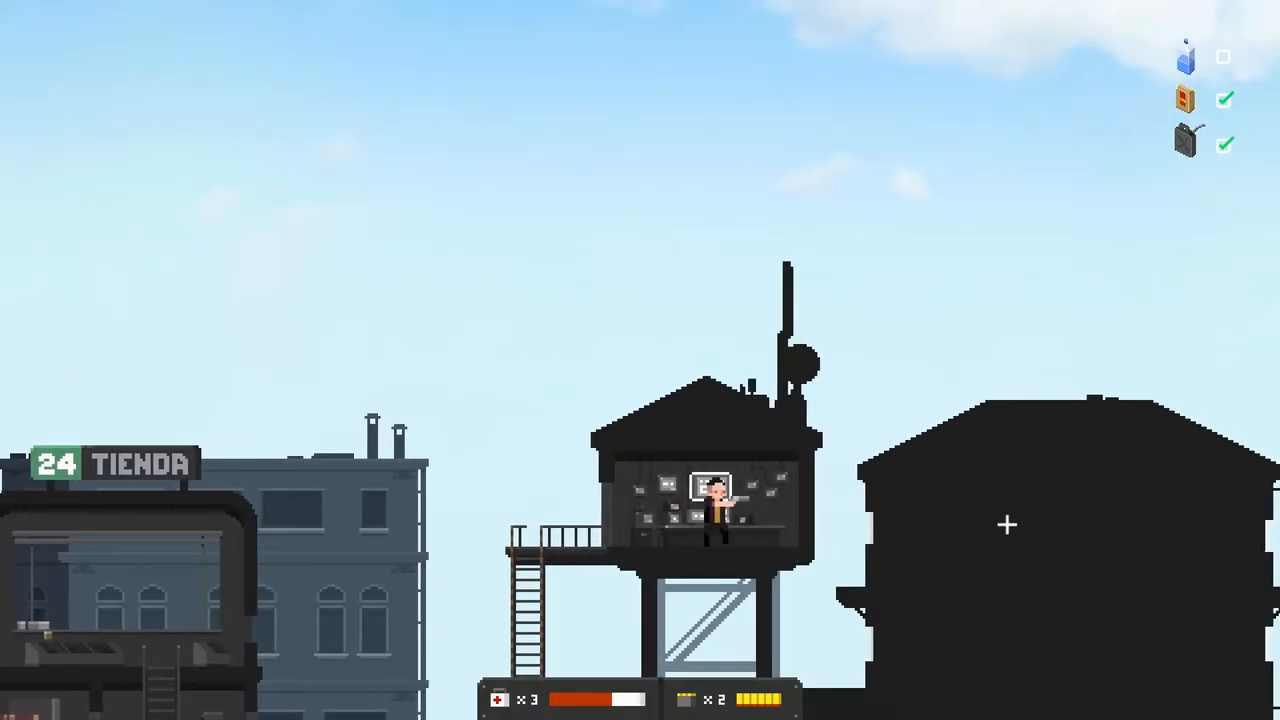
key(e)
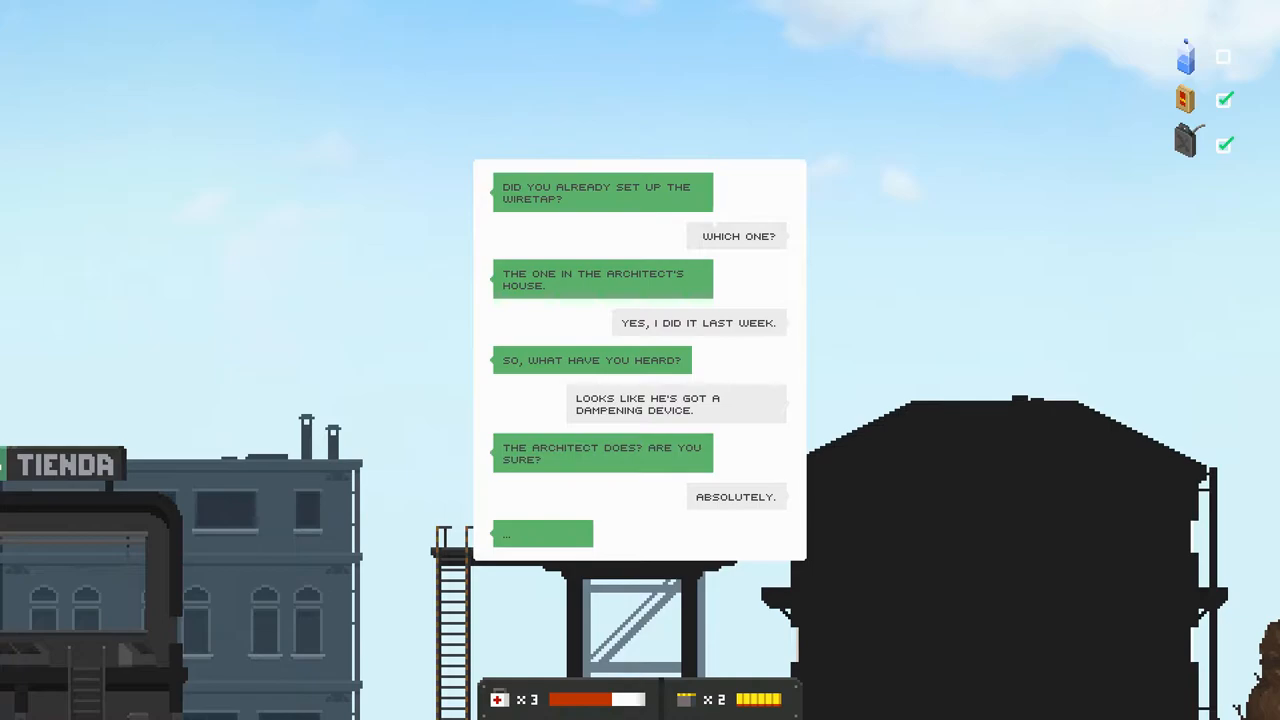
key(a)
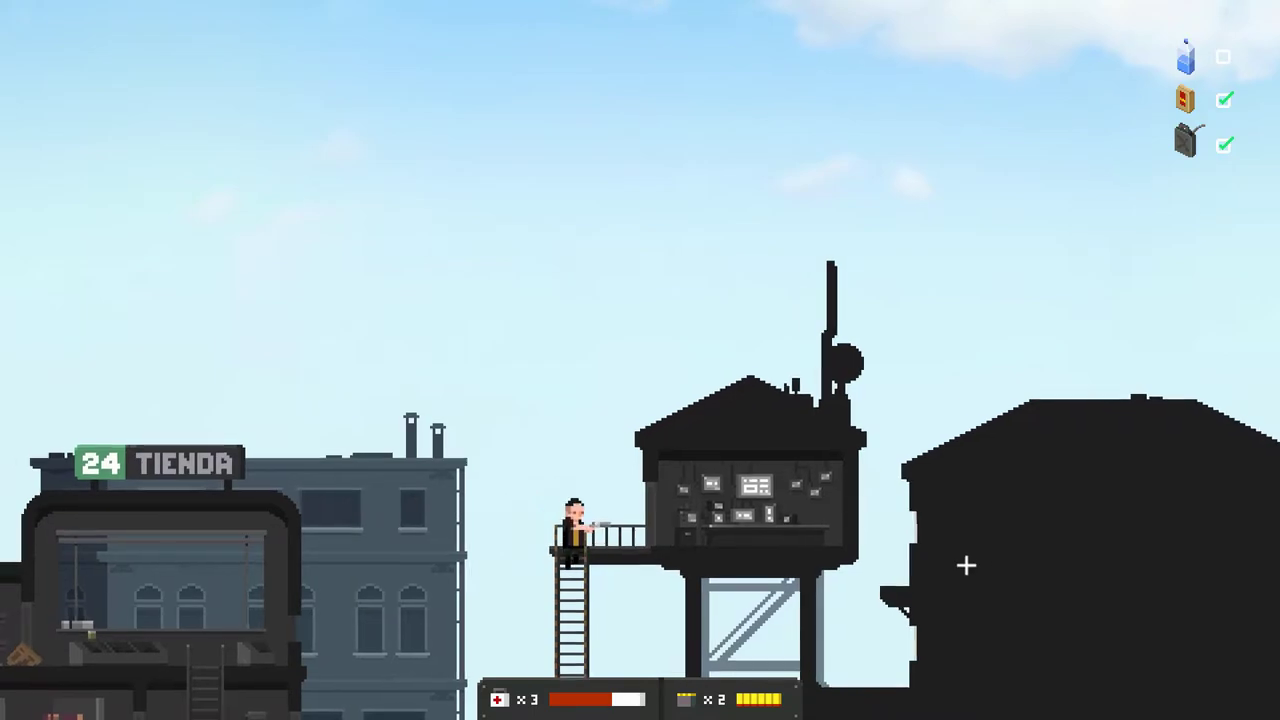
- Enter the lower building, kill the shadow creatures while retreating, and reload the pistol
key(s)
key(d)
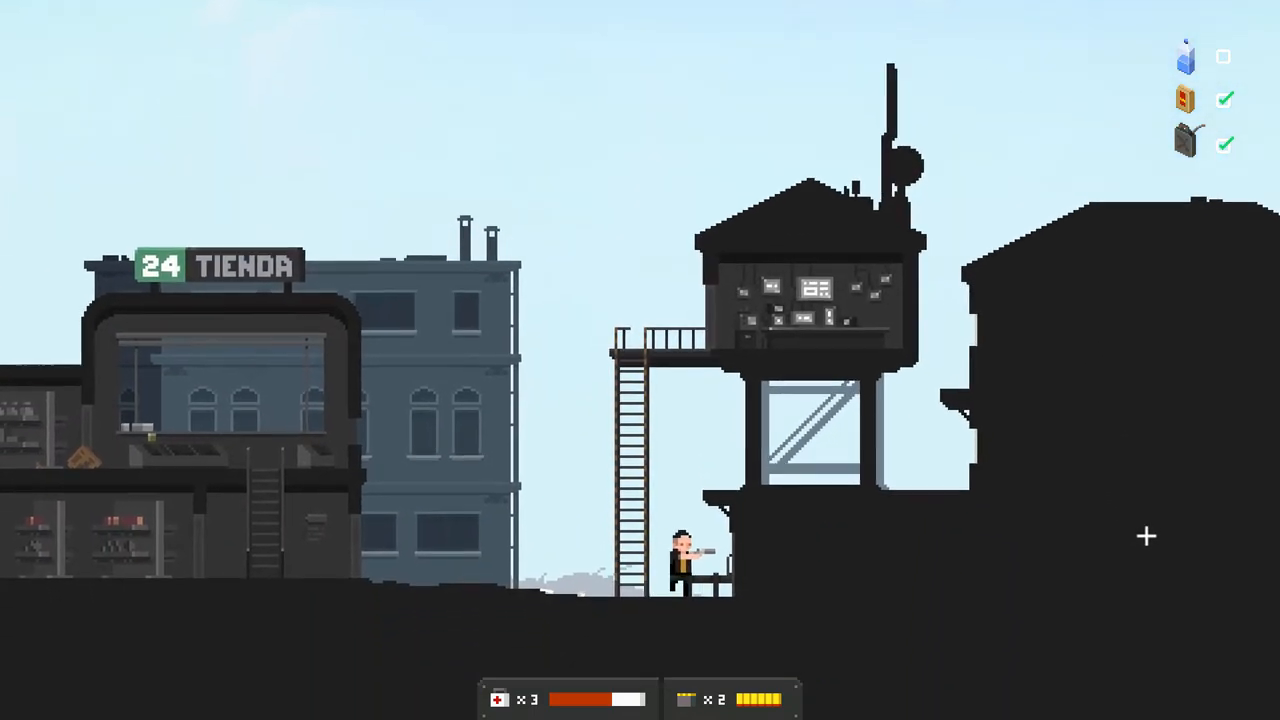
key(d)
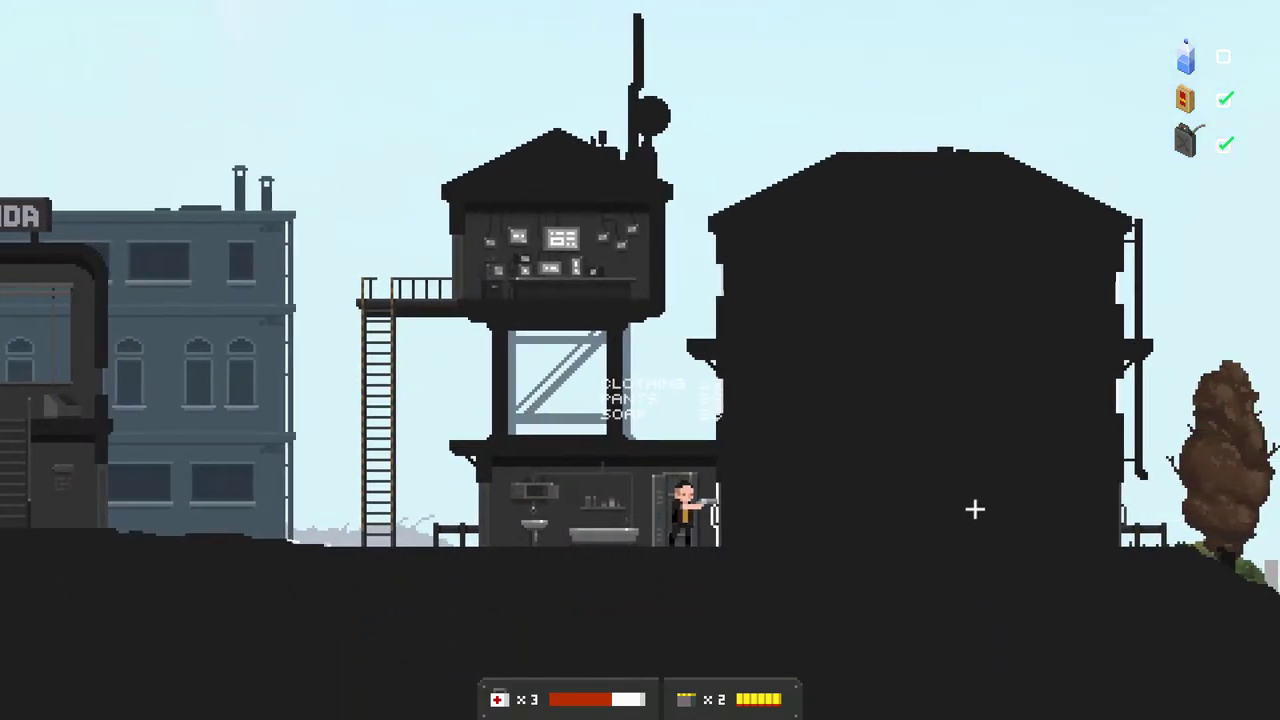
key(a)
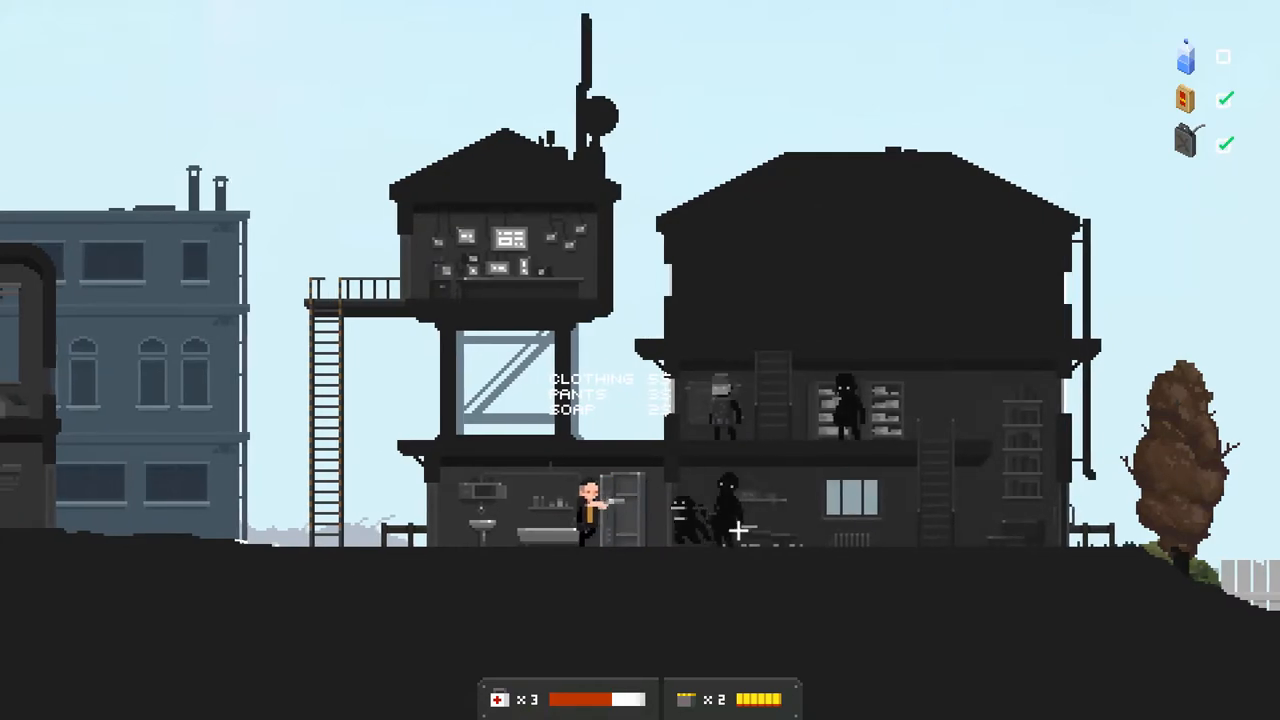
key(a)
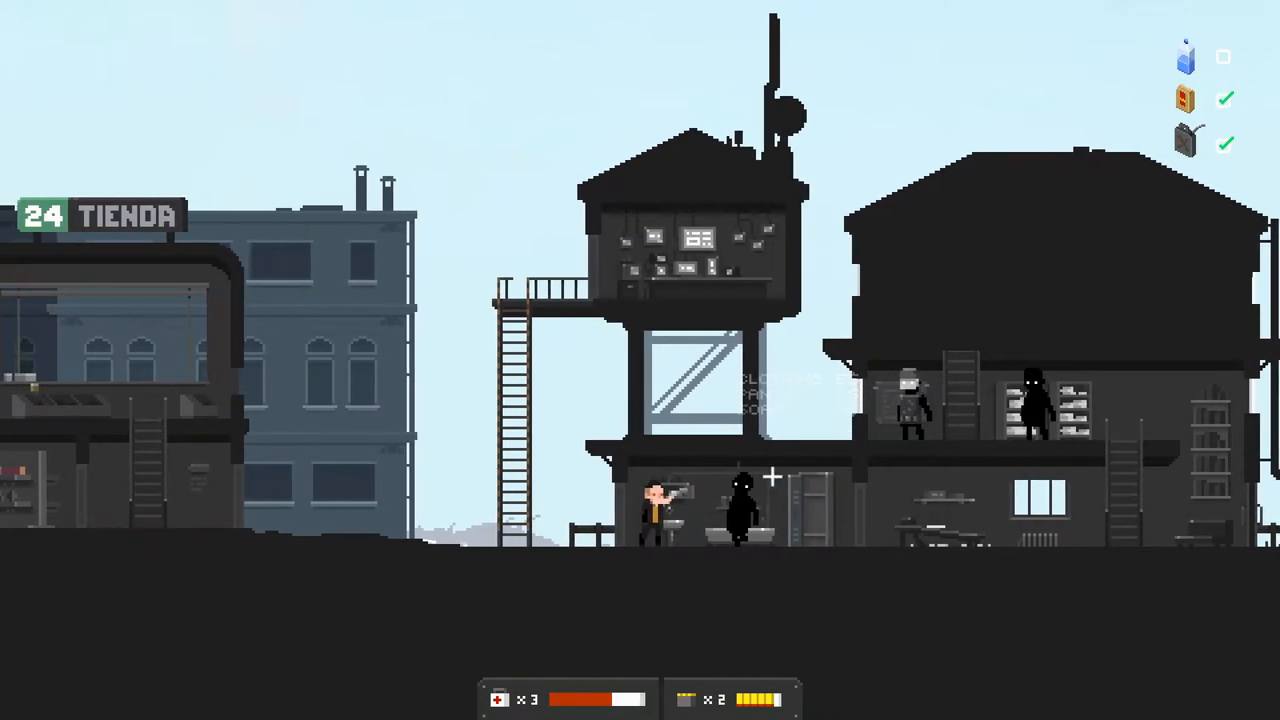
click(738, 482)
key(a)
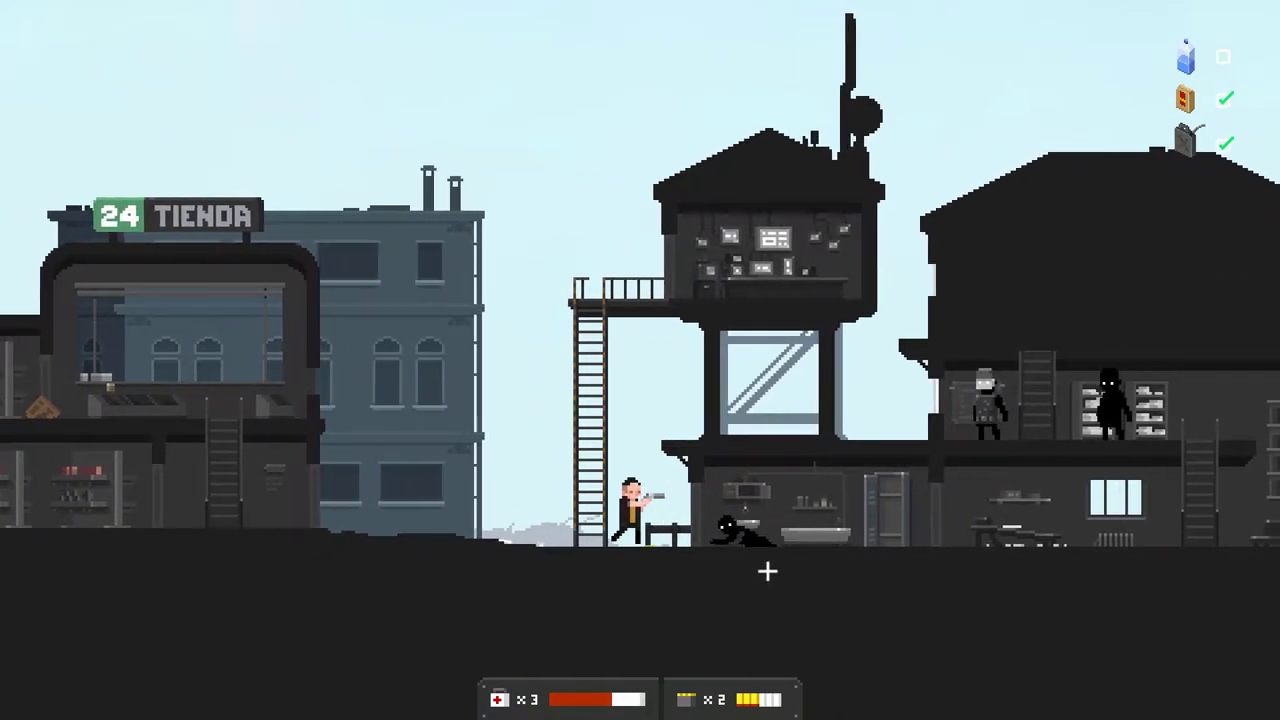
key(r)
key(a)
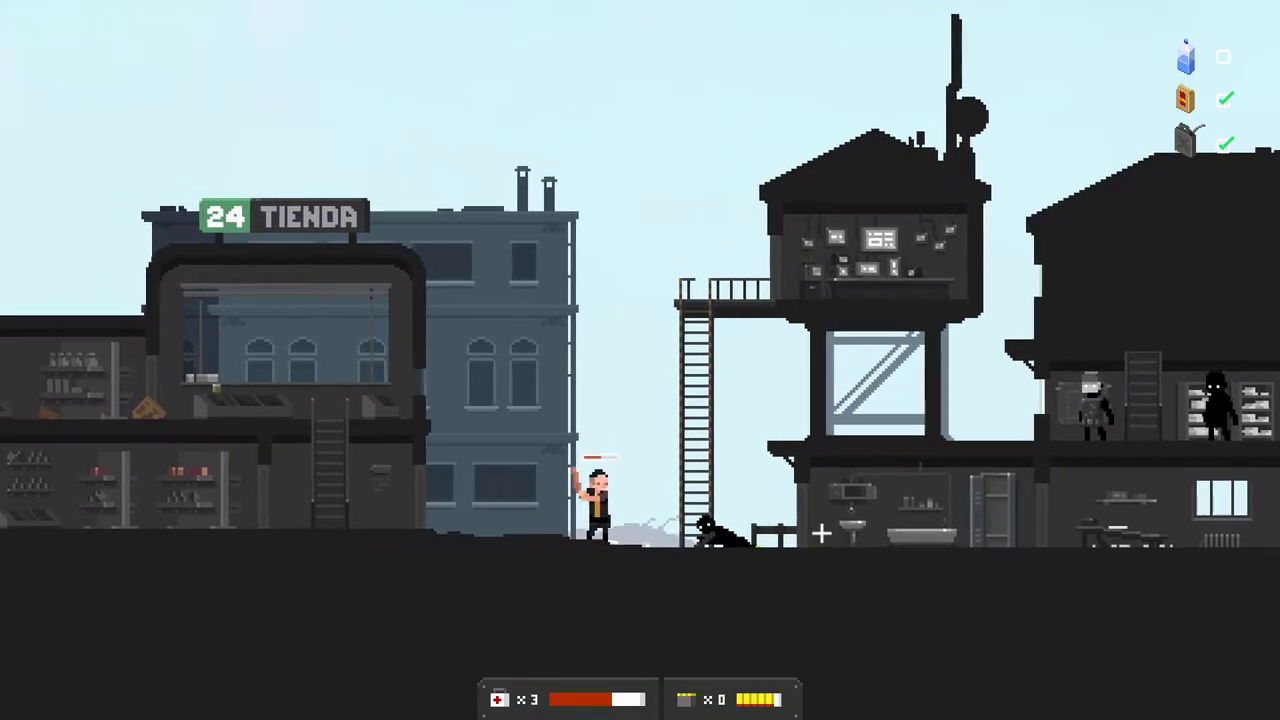
key(a)
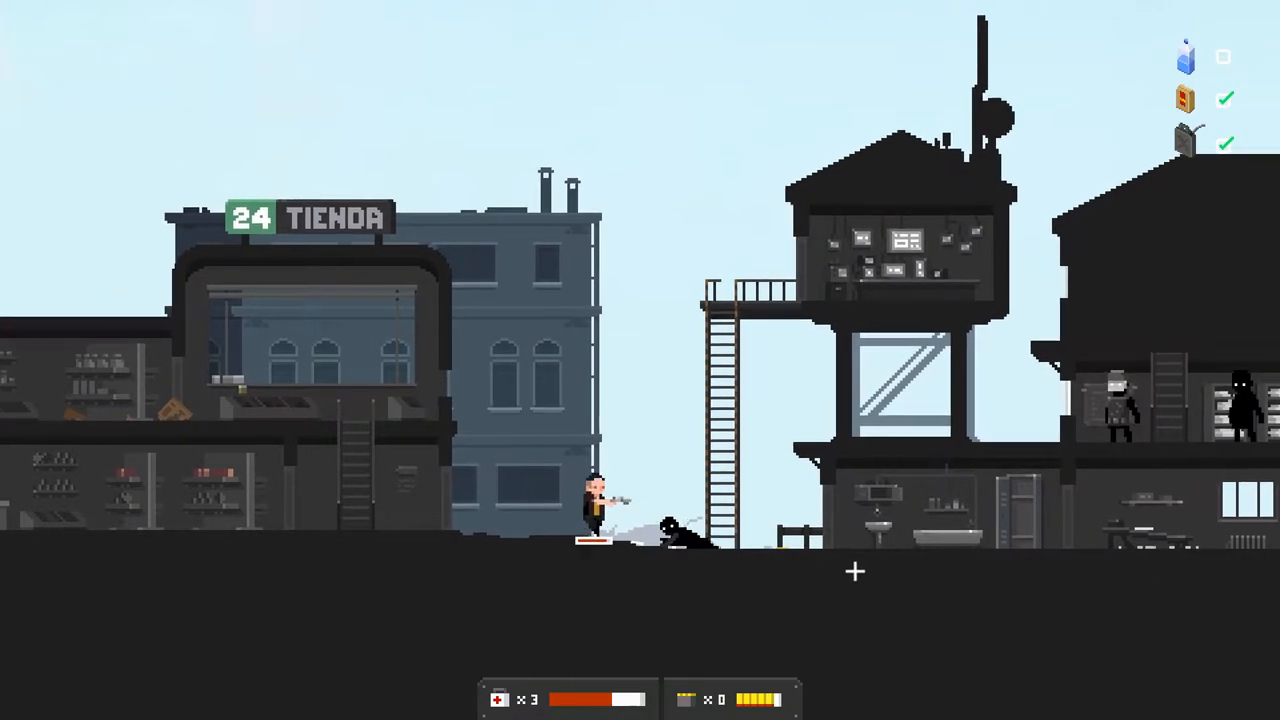
key(r)
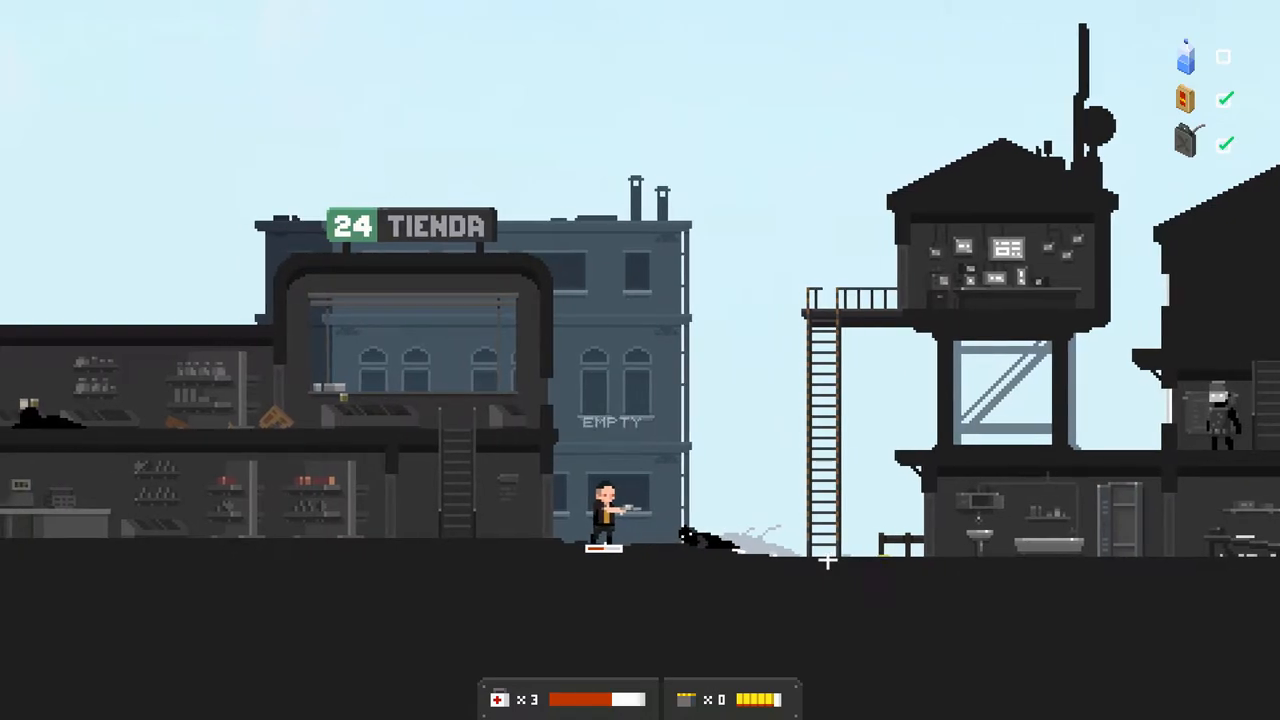
- Walk back through the house, climb to the upper floor and finish the shadow figure there
key(d)
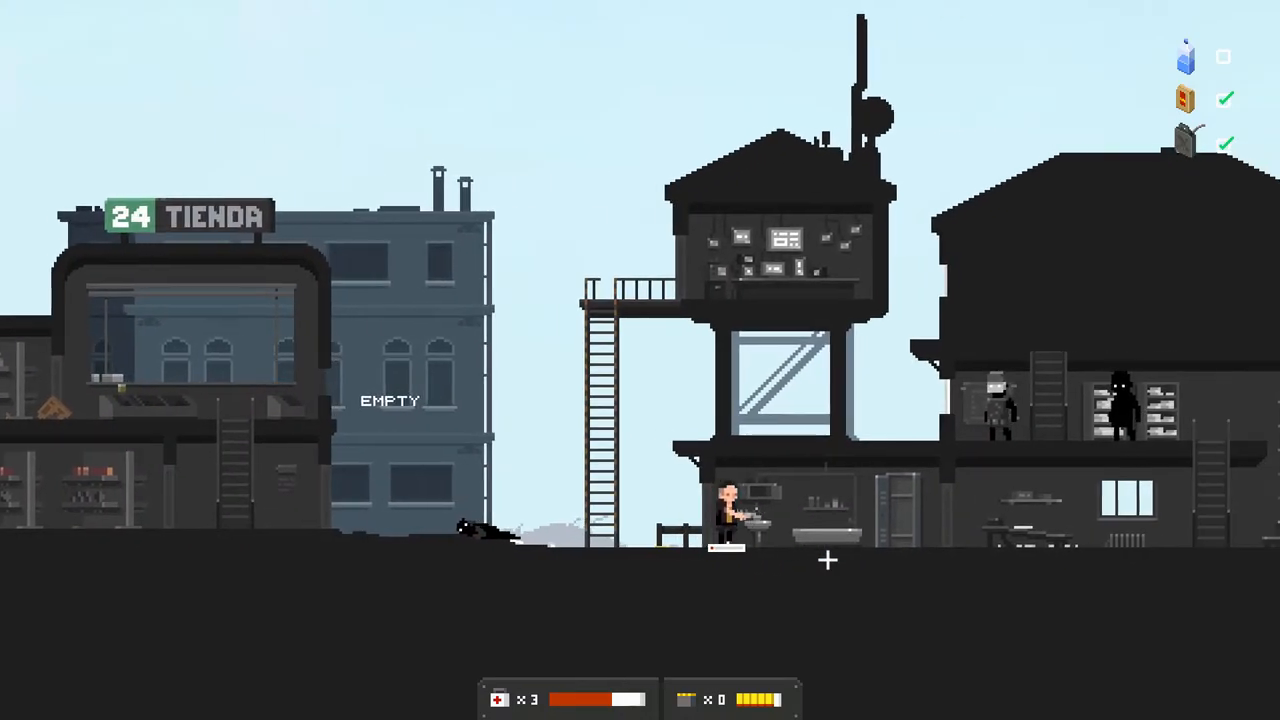
key(d)
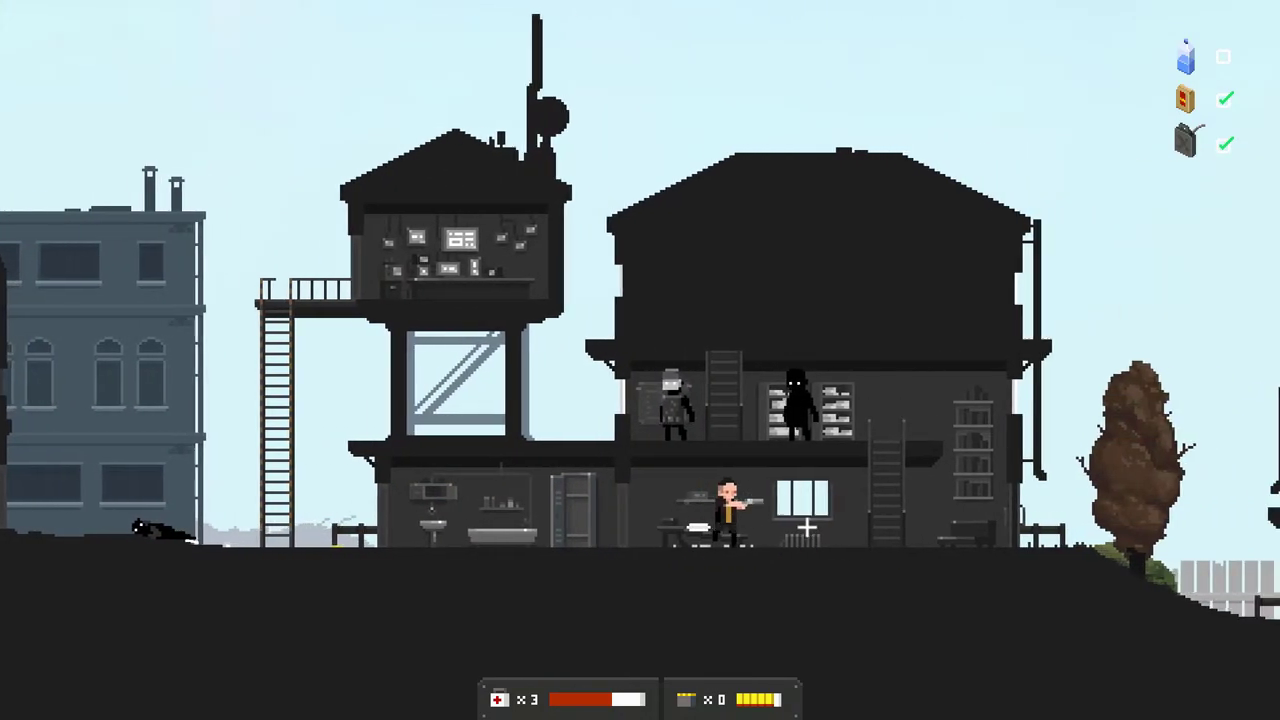
key(d)
key(w)
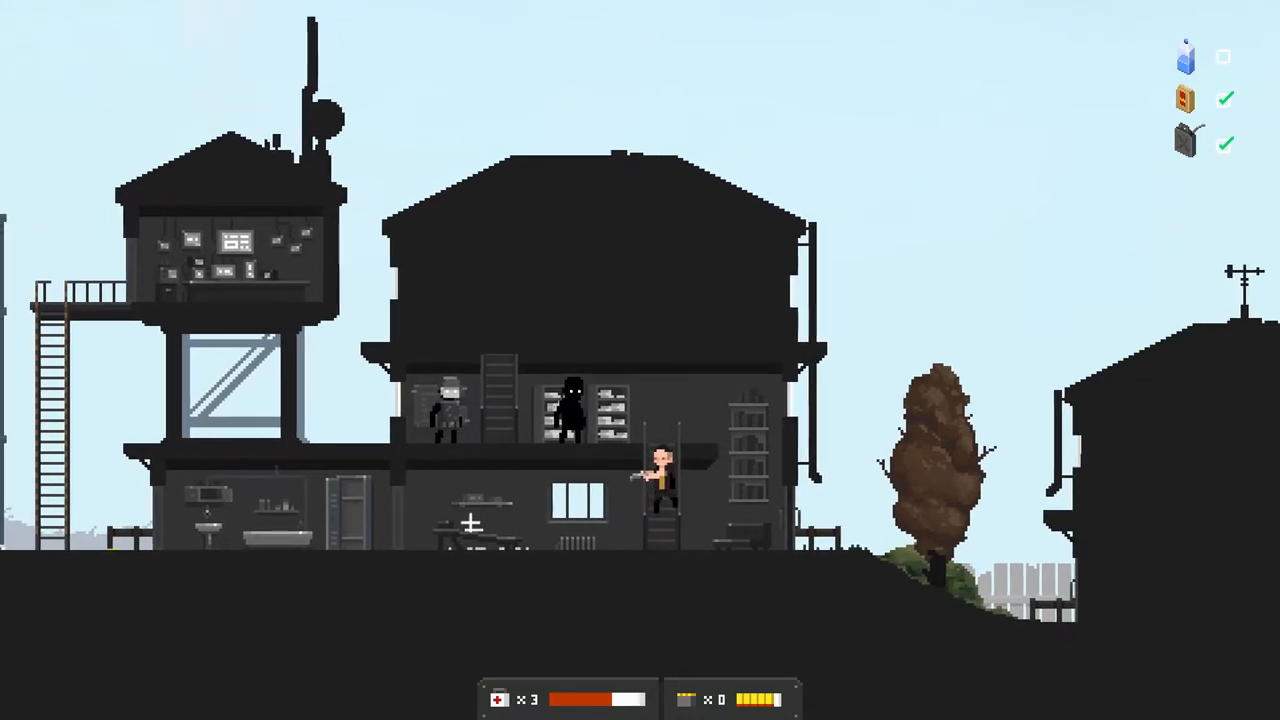
key(w)
key(a)
click(355, 470)
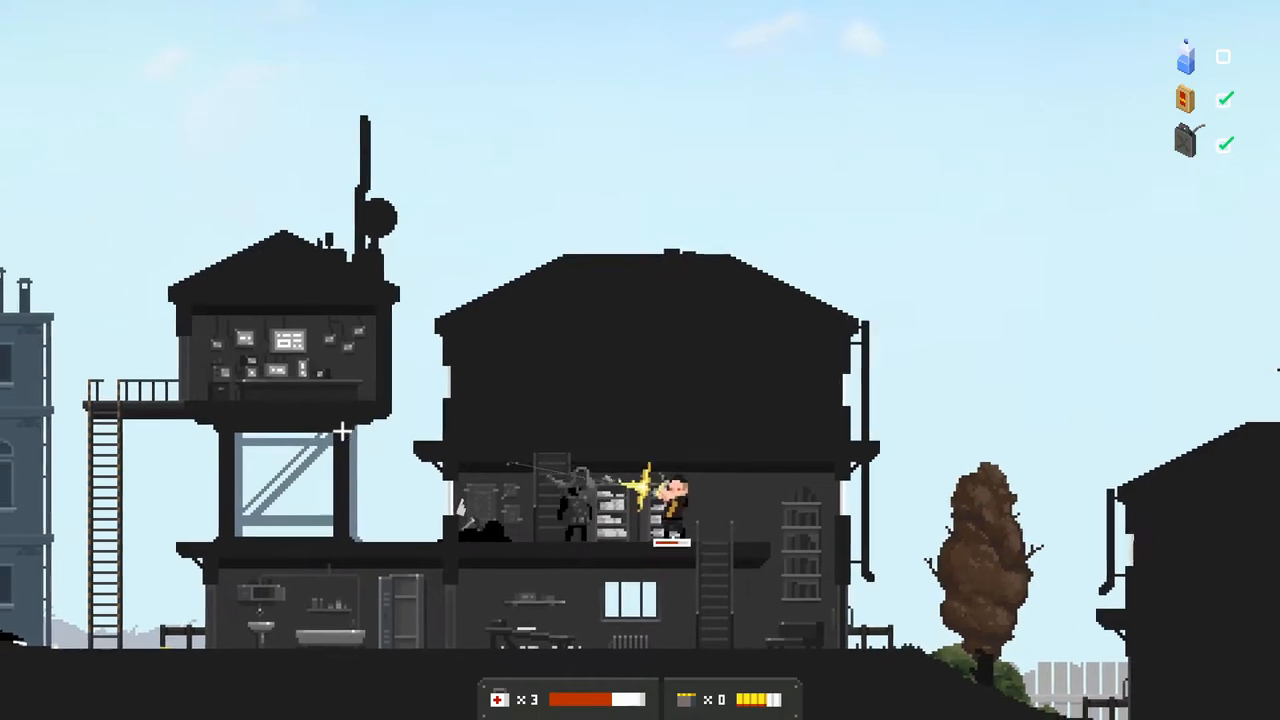
click(377, 473)
- Climb to the top floor shelves and read the PAGE 13 note
key(a)
key(w)
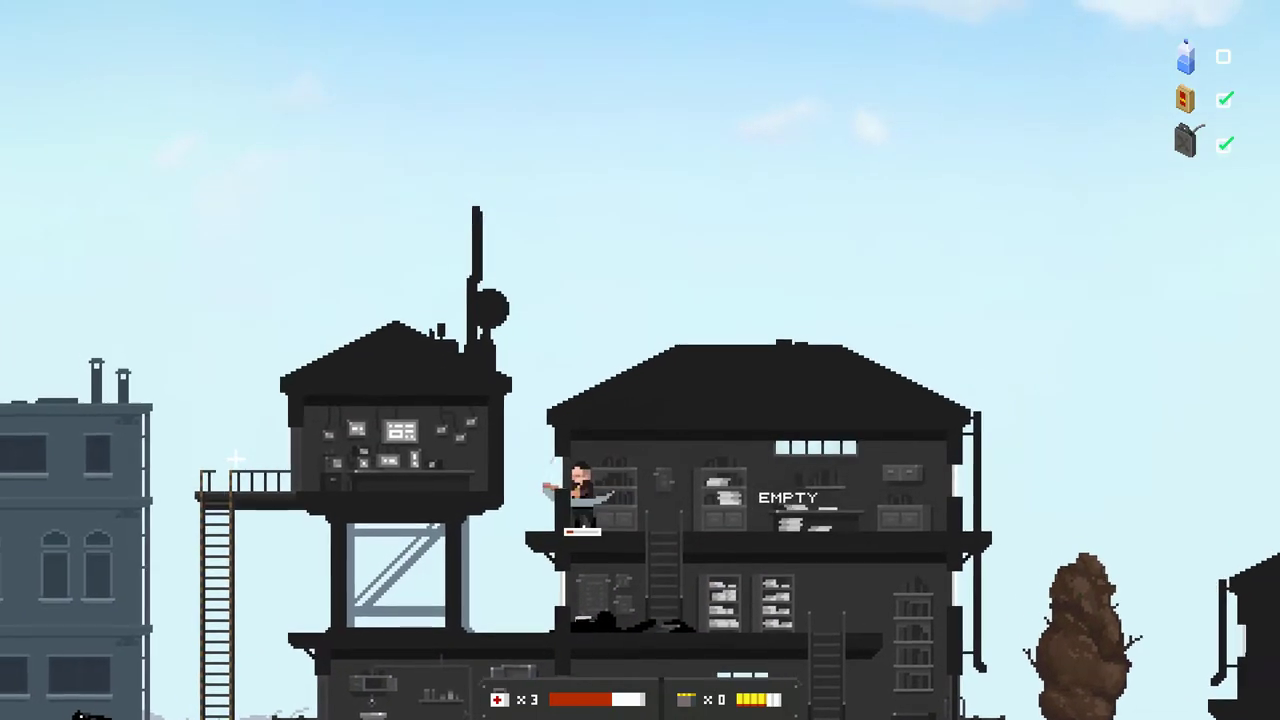
key(d)
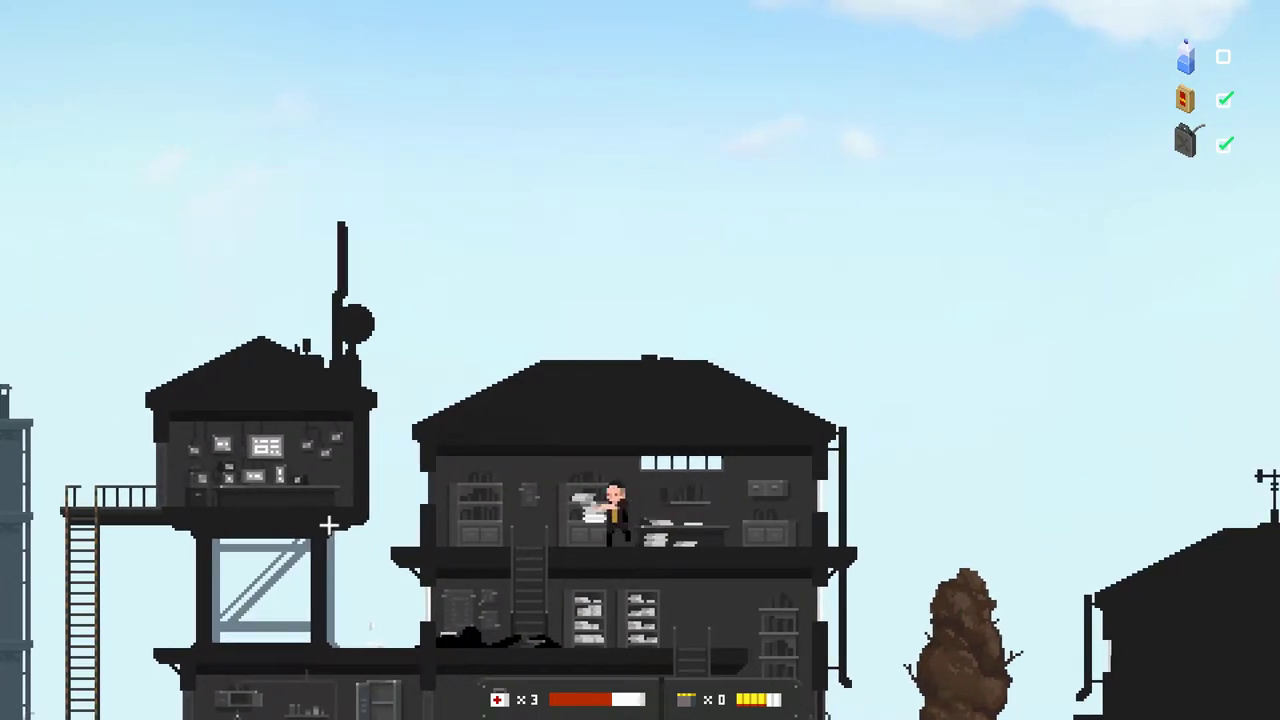
key(e)
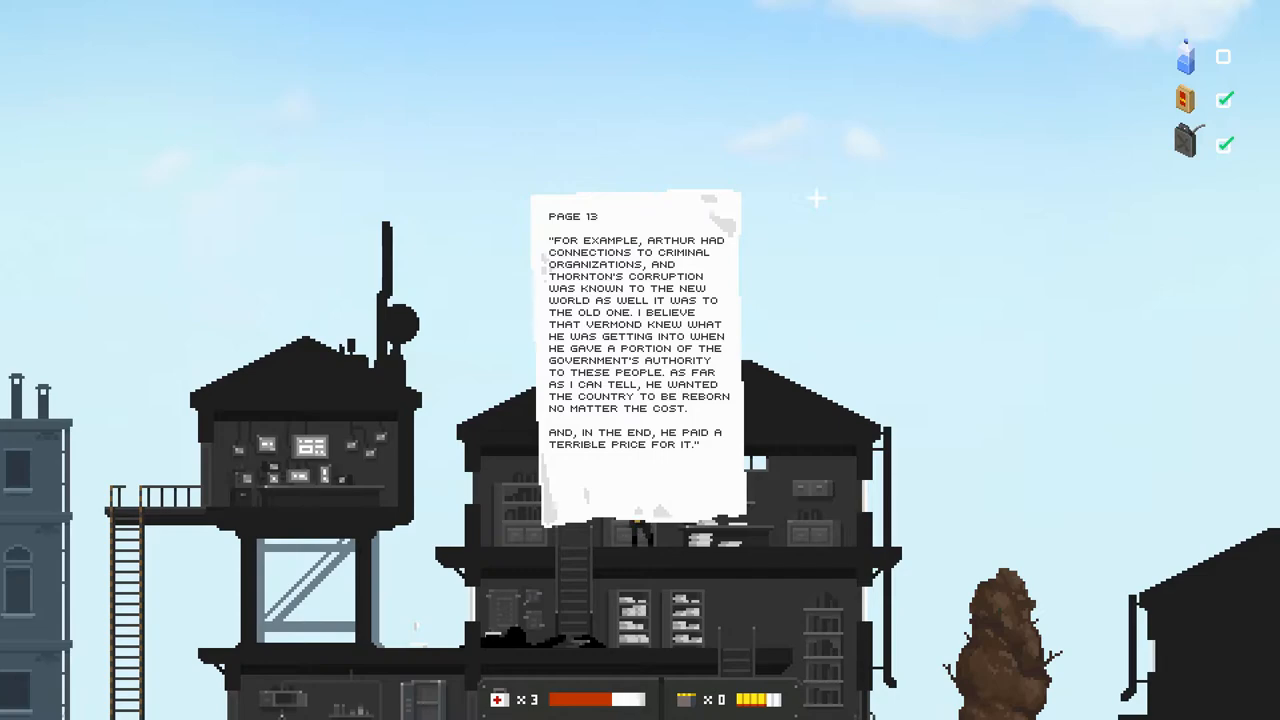
- Close PAGE 13, walk right and read the PAGE 12 note
key(Escape)
key(d)
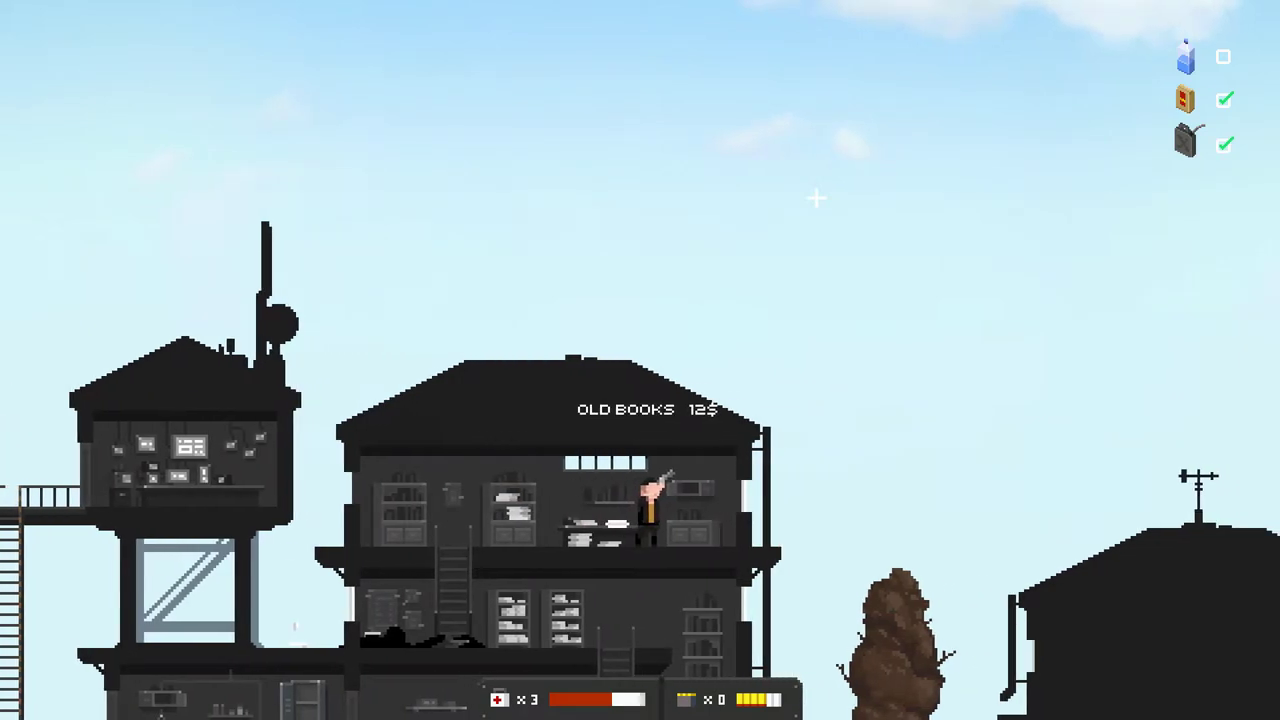
key(e)
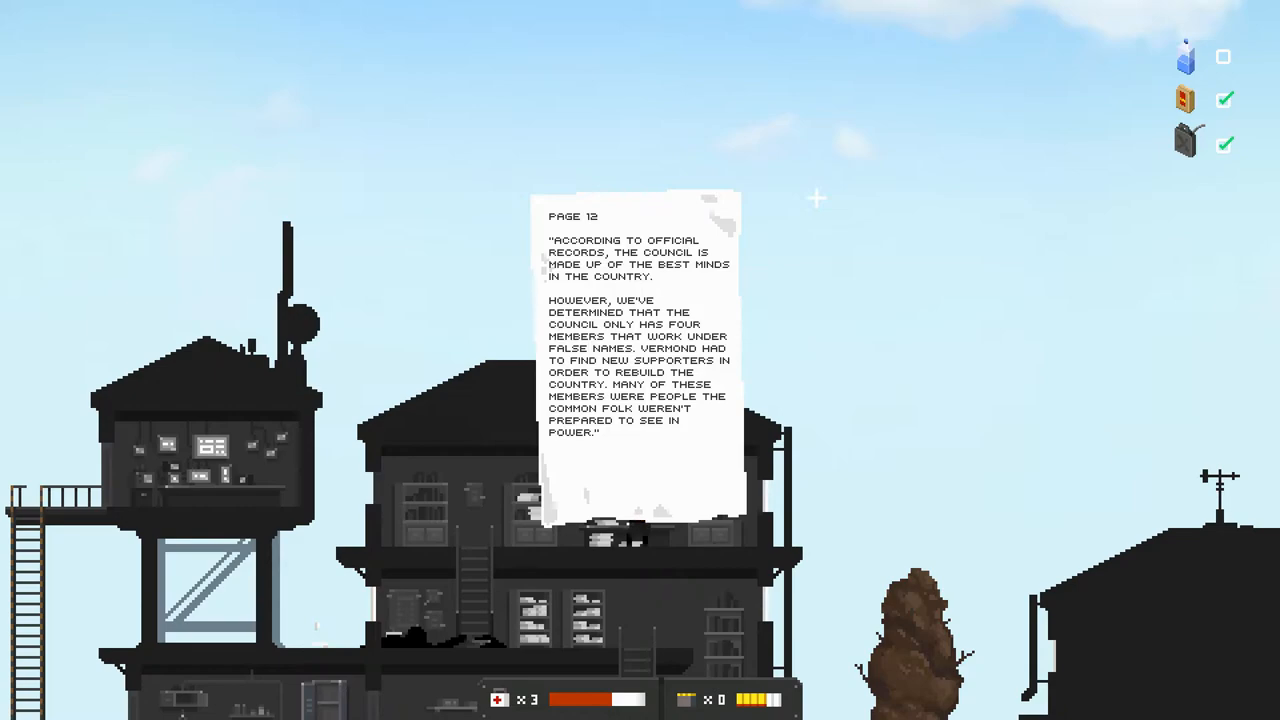
key(e)
- Walk back and briefly reopen the PAGE 13 note, then close it
key(d)
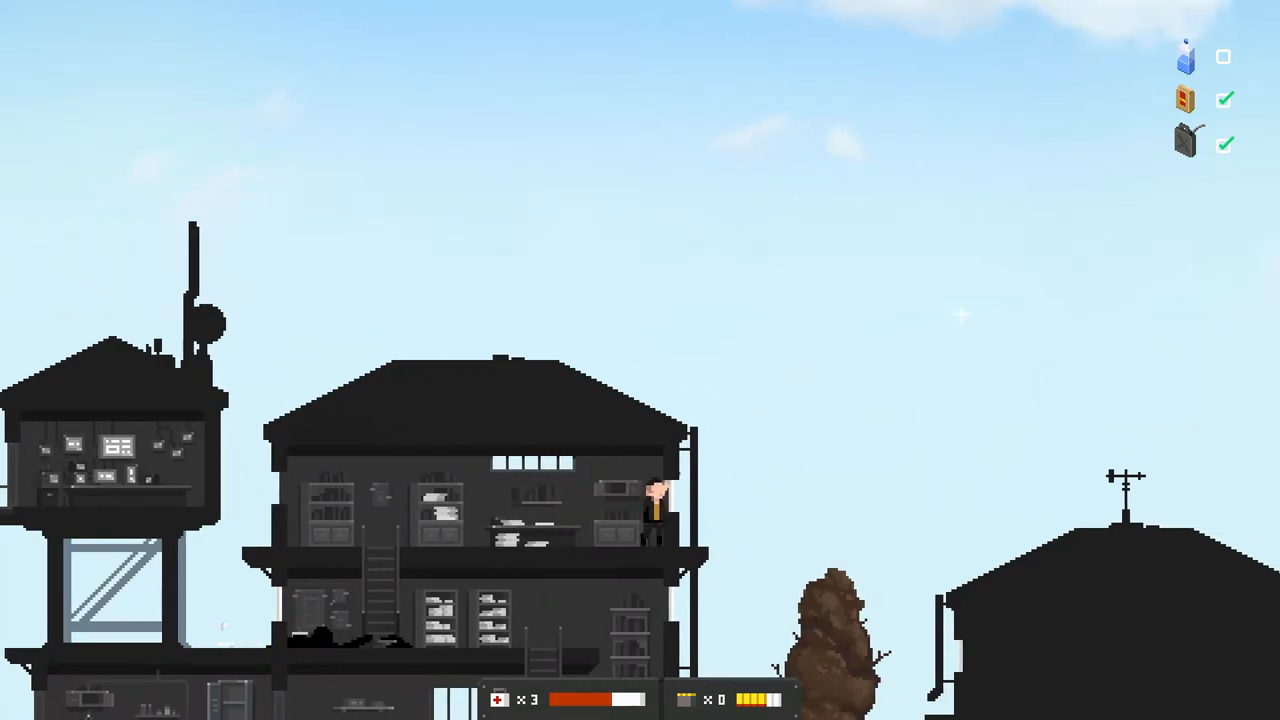
key(a)
key(e)
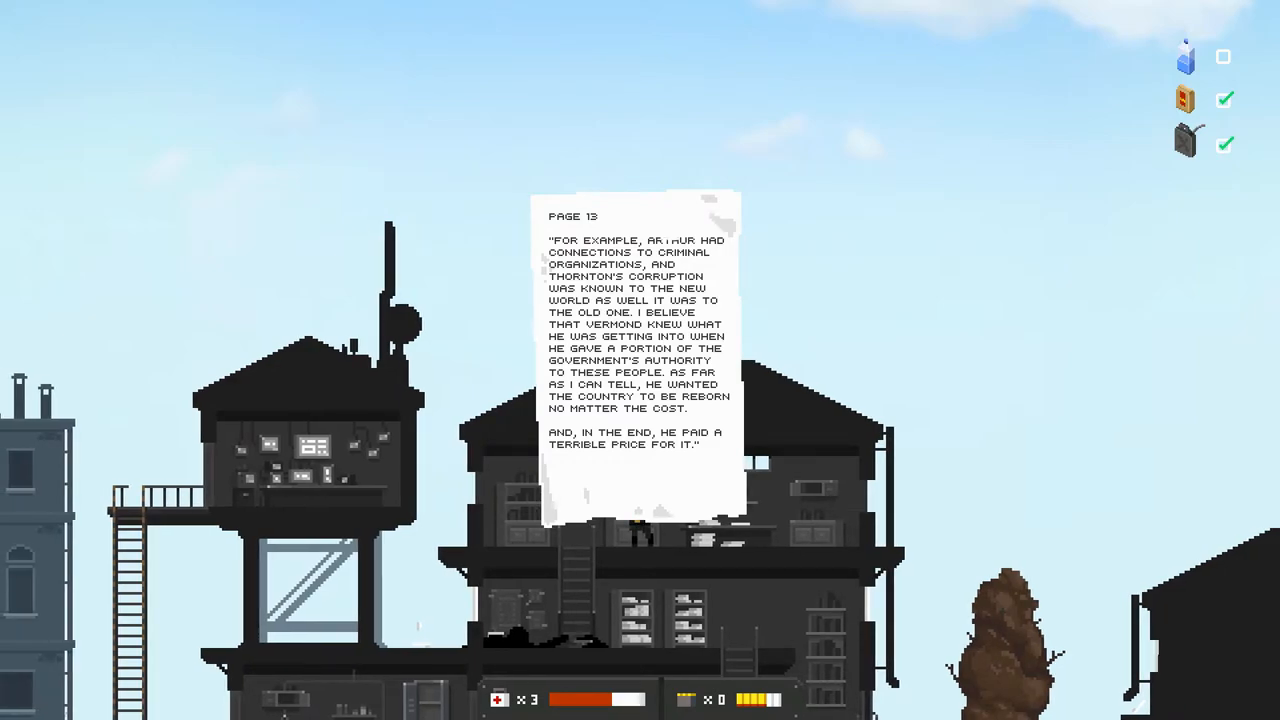
key(e)
- Climb down the ladders toward the ground floor exit
key(a)
key(s)
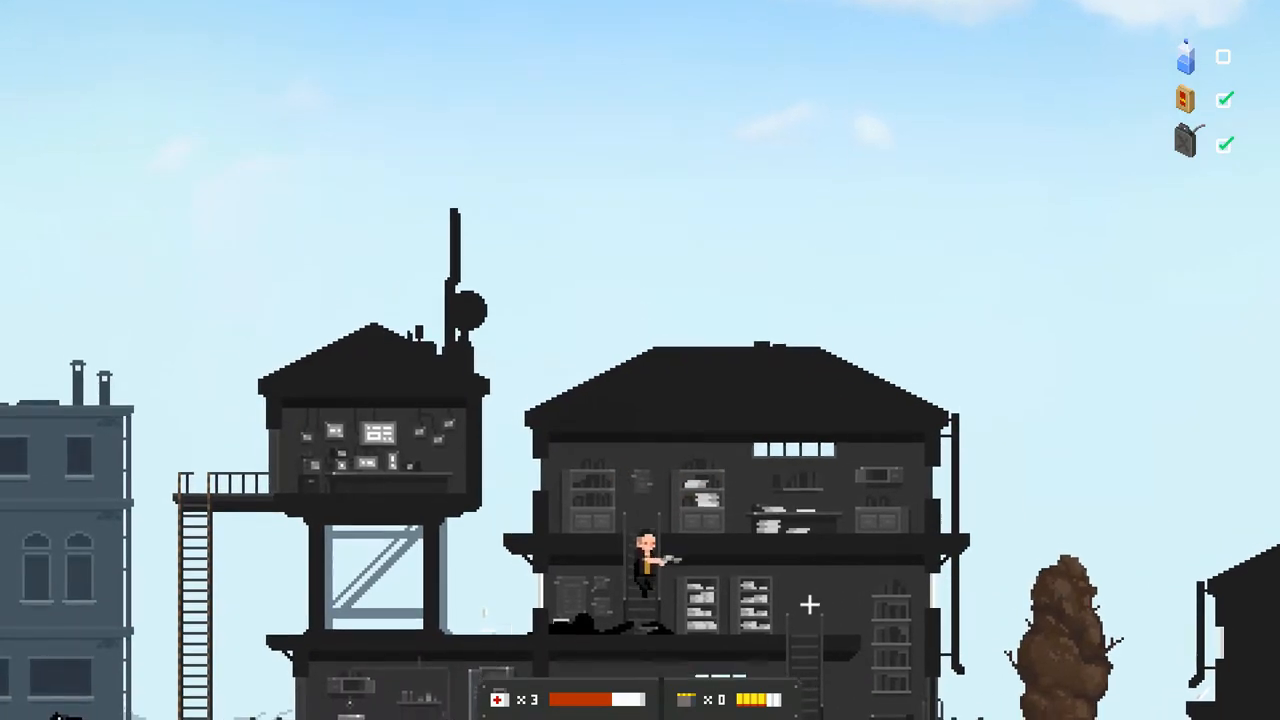
key(d)
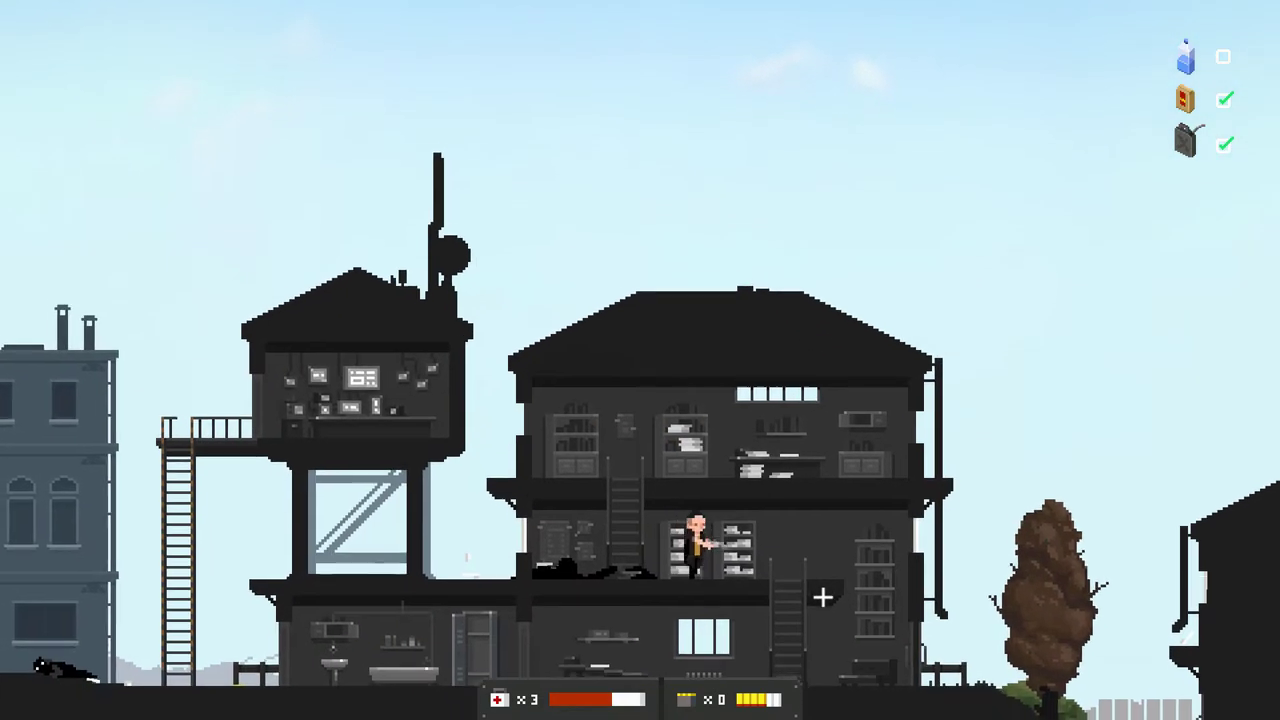
key(d)
- Leave the big house, climb the small house's ladder and shoot the upstairs shadow creature dead
key(s)
key(d)
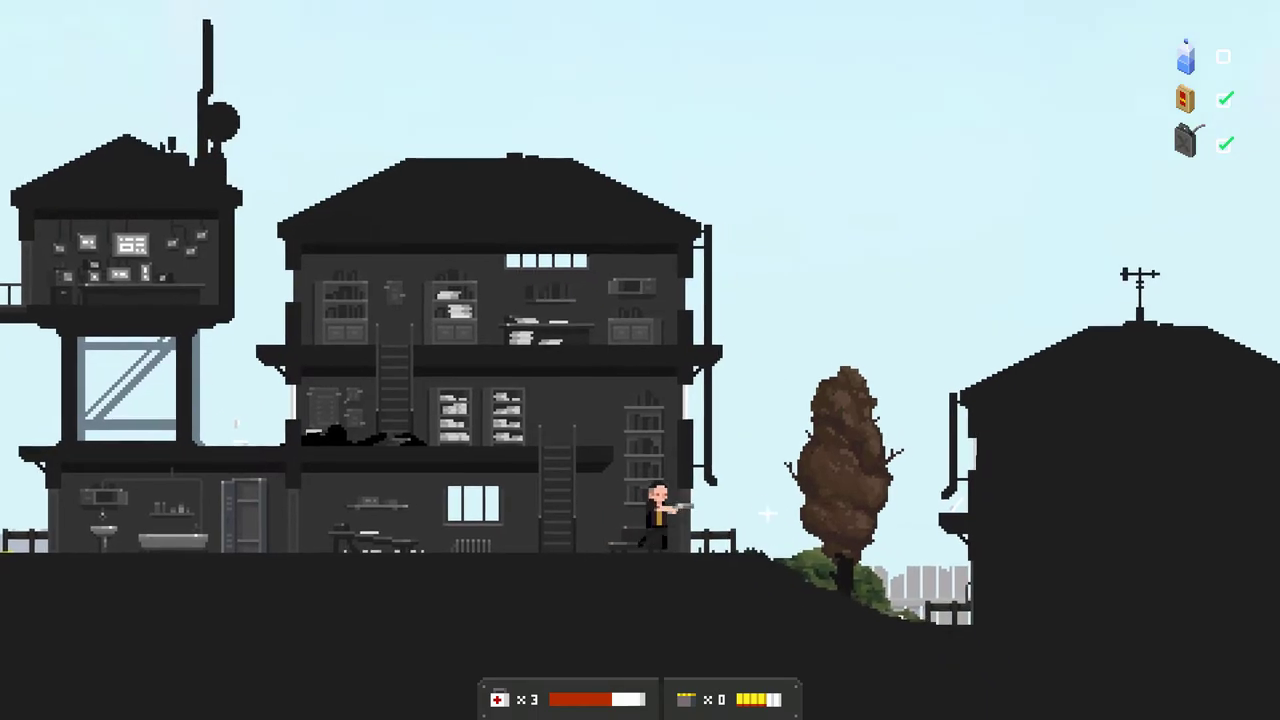
key(a)
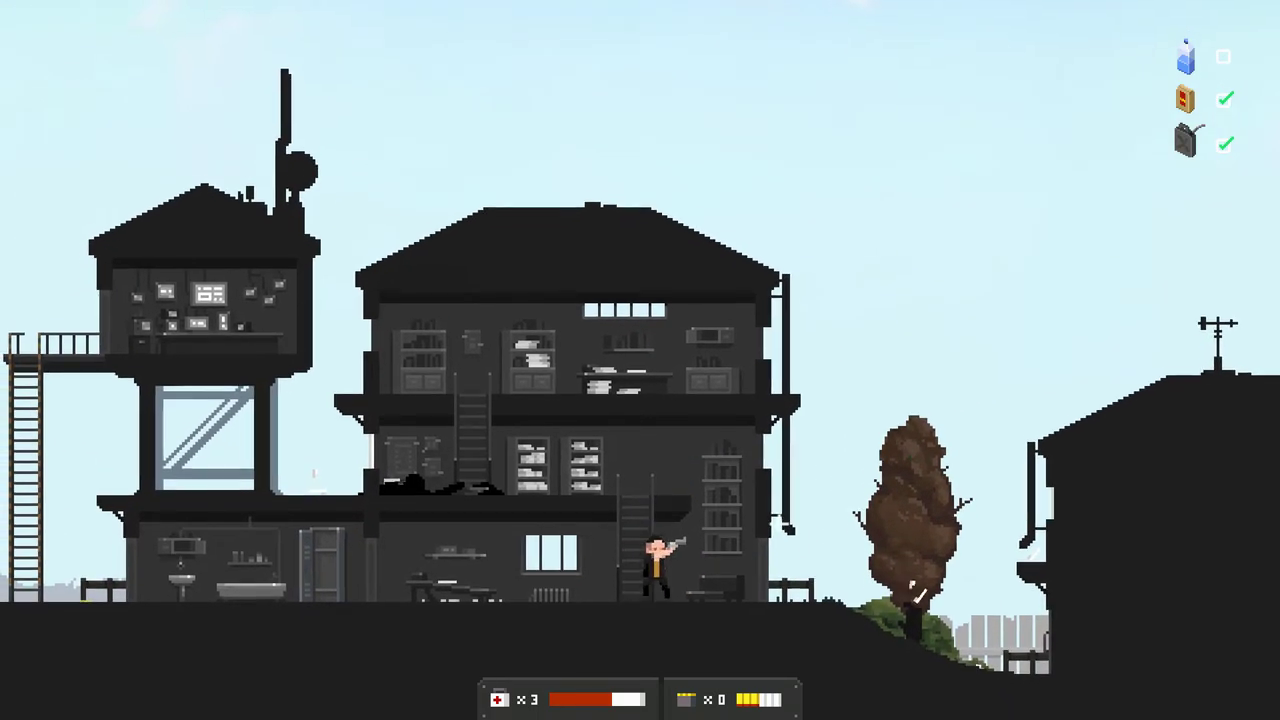
key(d)
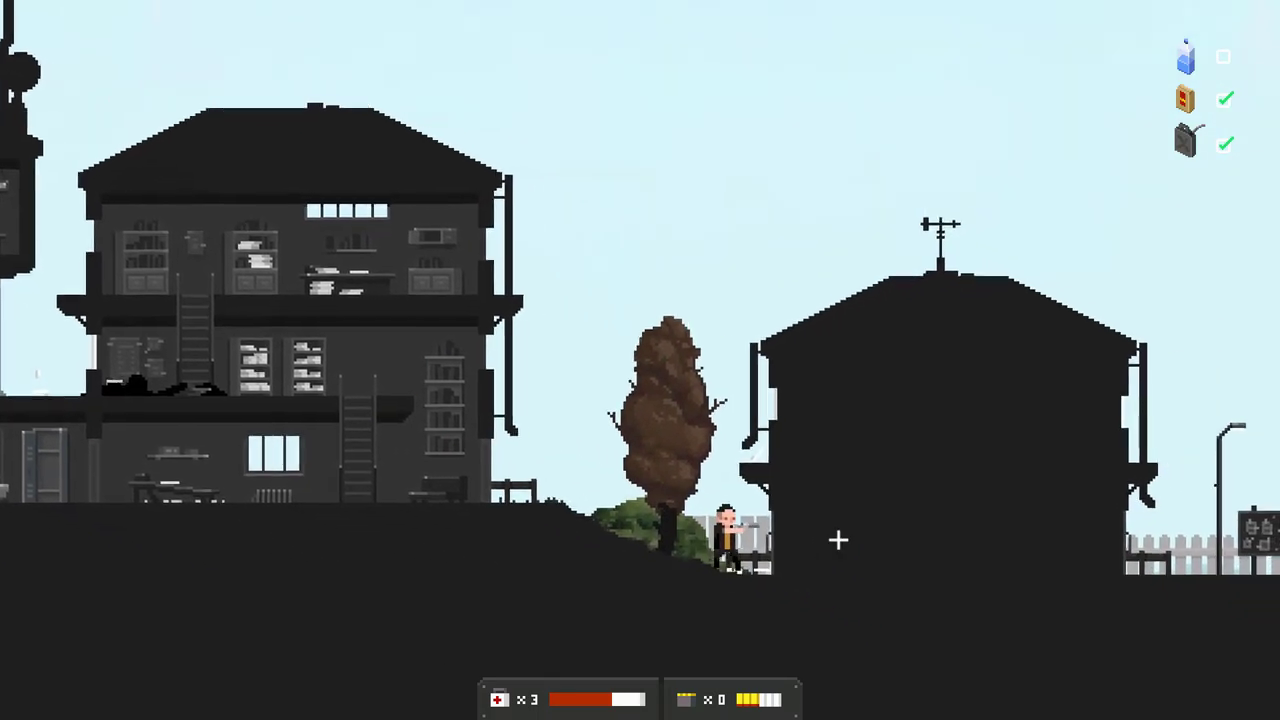
key(d)
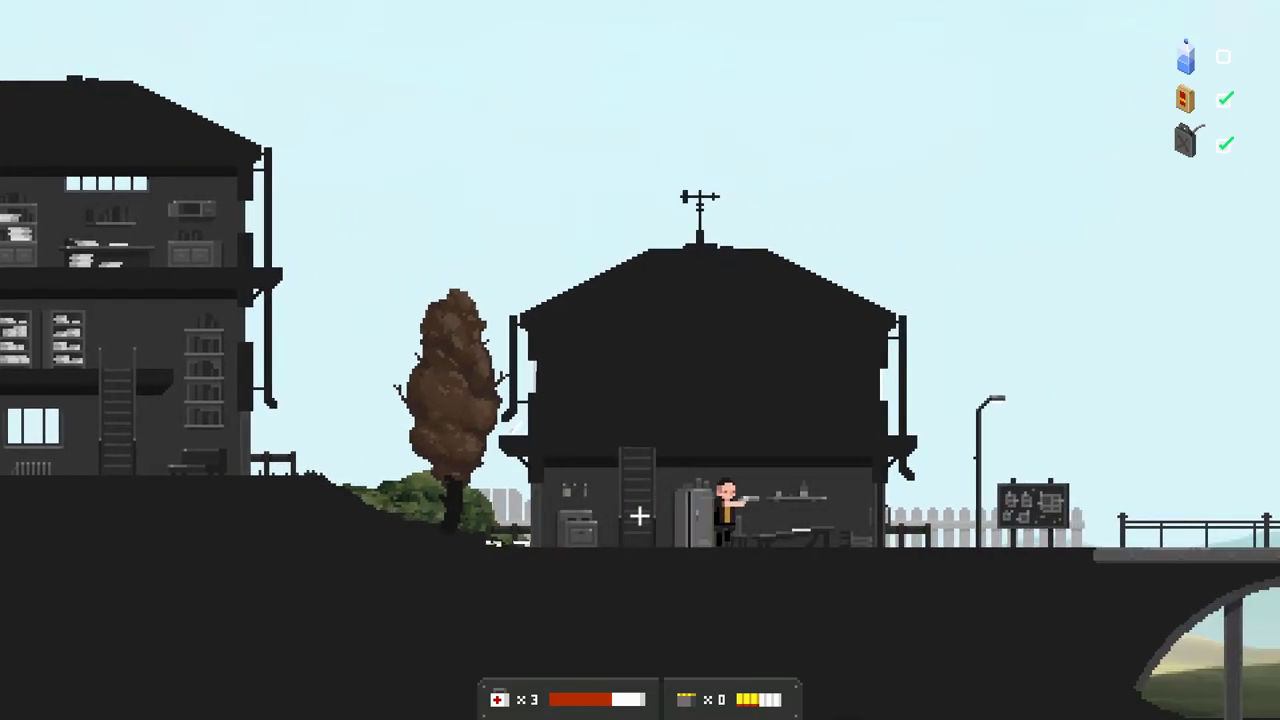
key(a)
key(w)
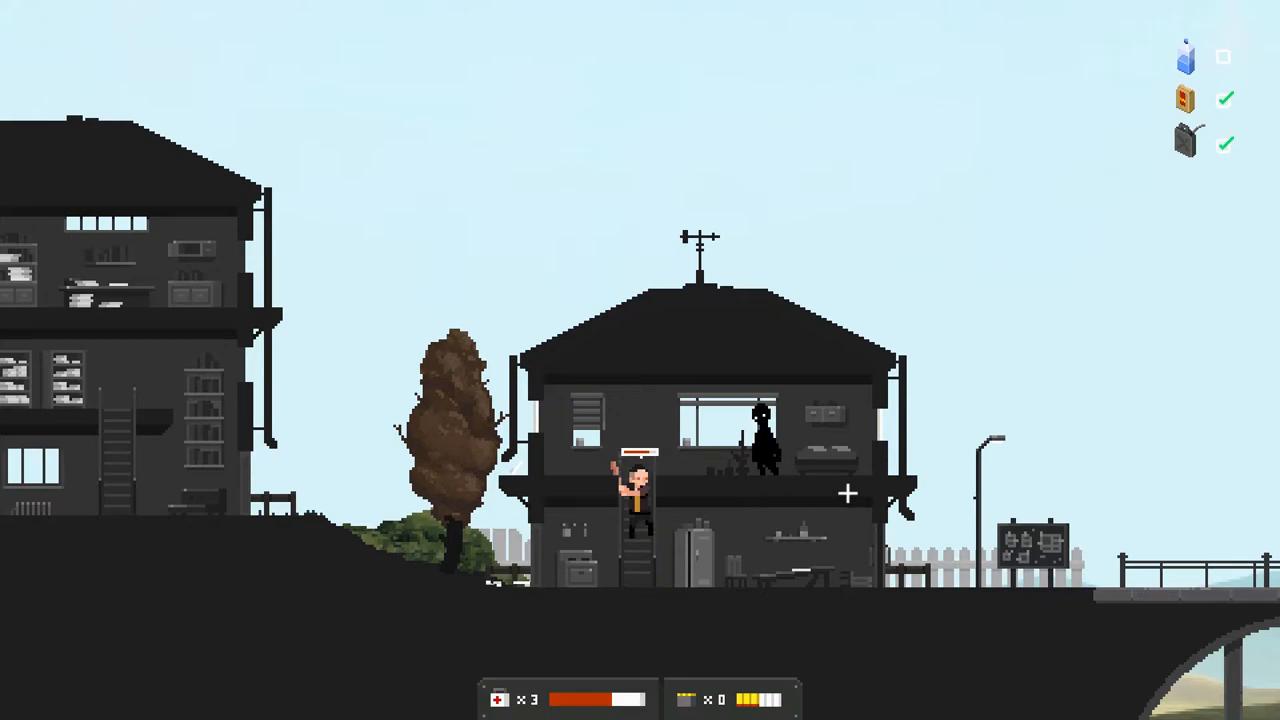
key(w)
key(a)
click(765, 500)
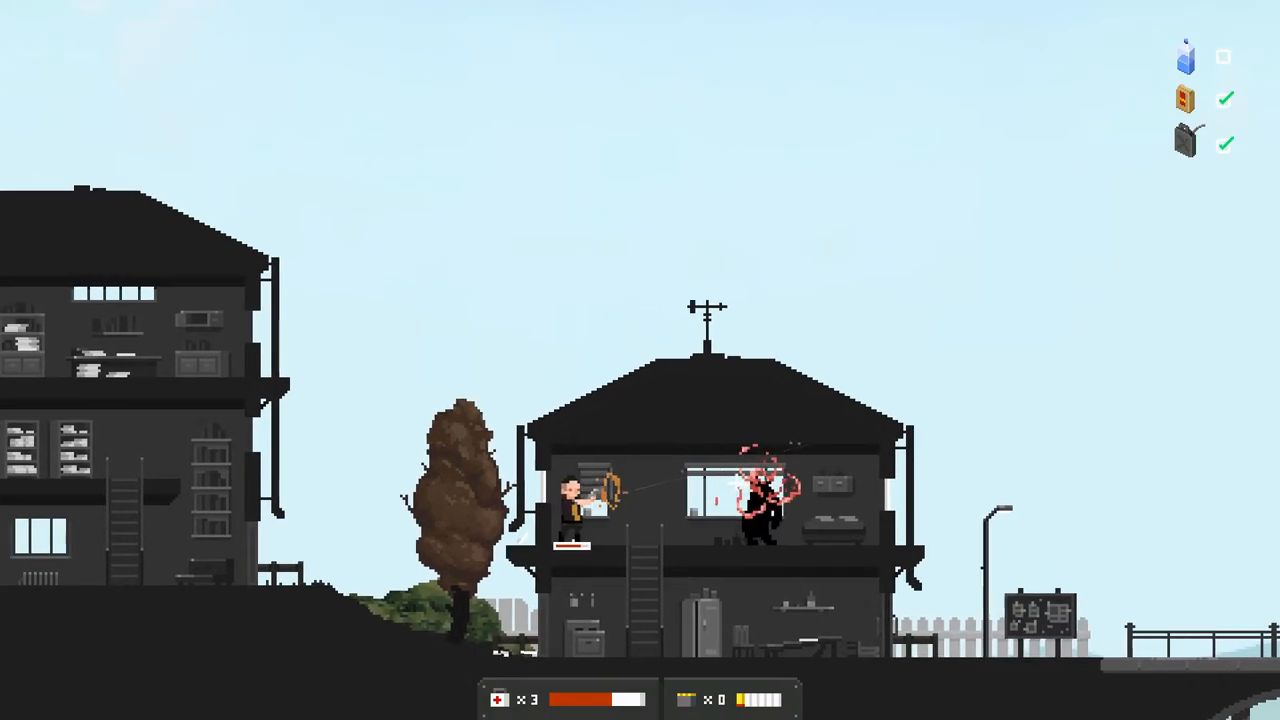
click(680, 505)
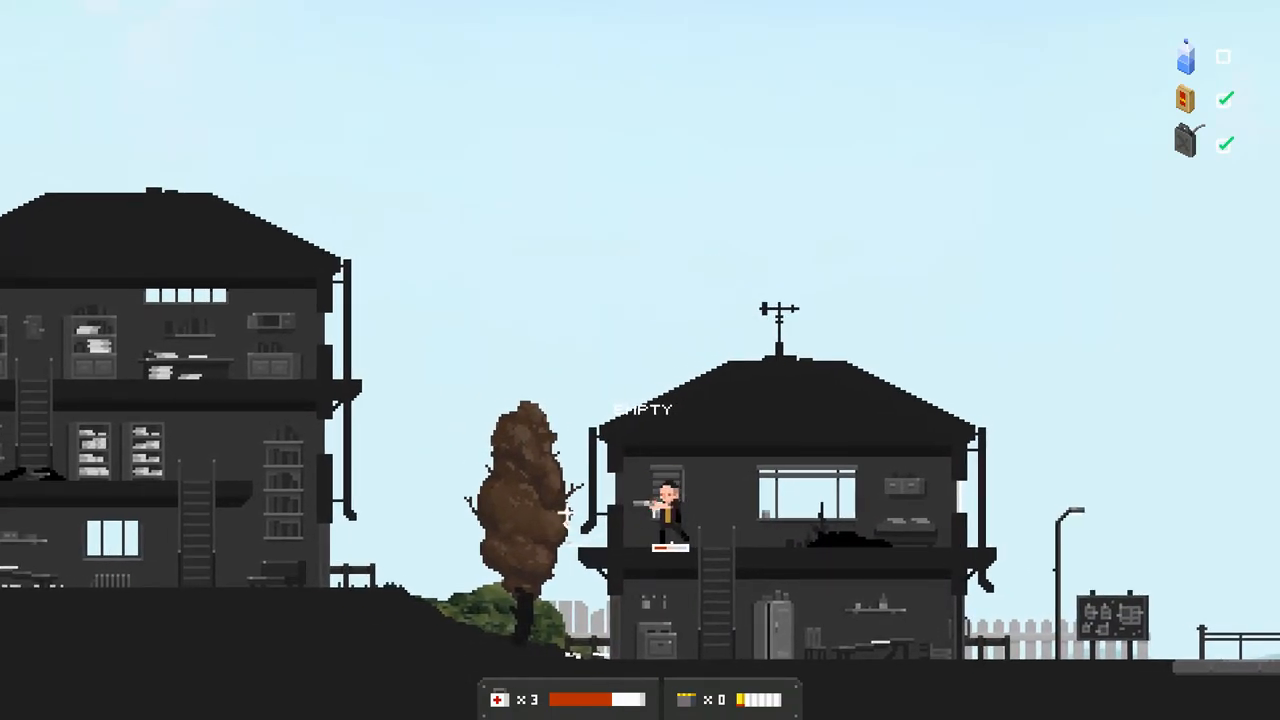
- Loot the upper floor's pills, glasses and whiskey, descend and walk to the notice board
key(d)
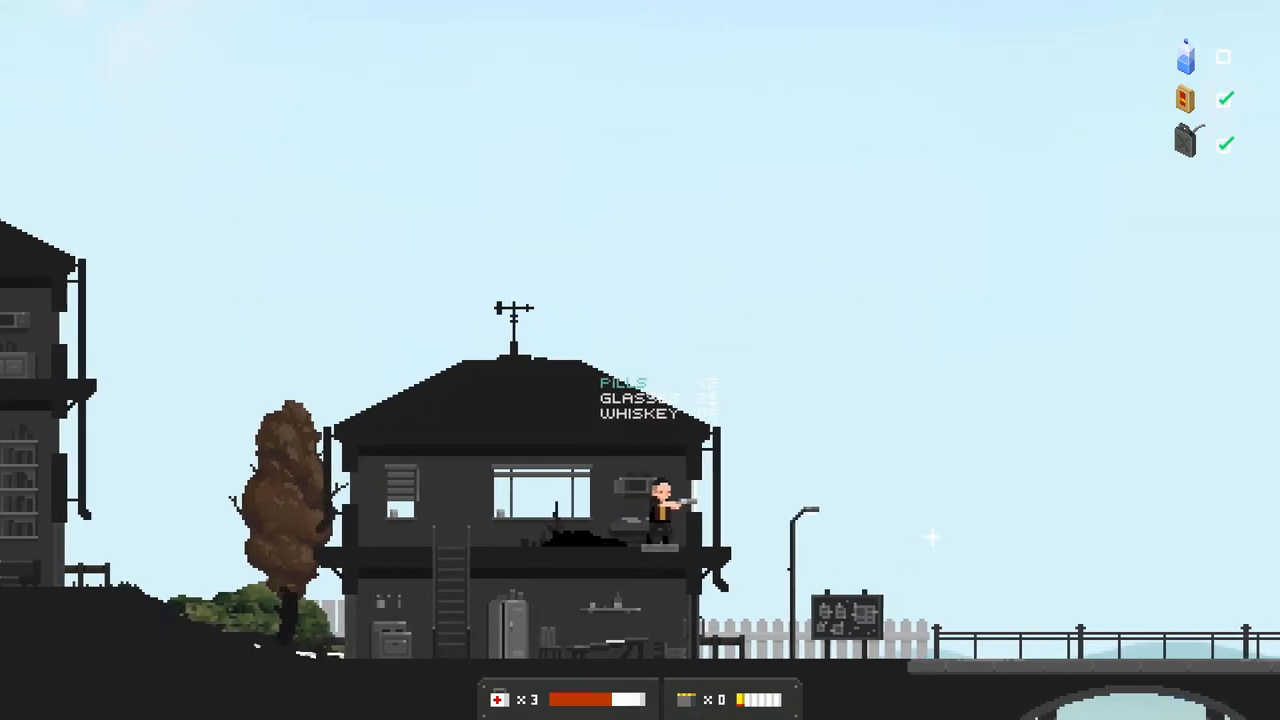
key(a)
key(s)
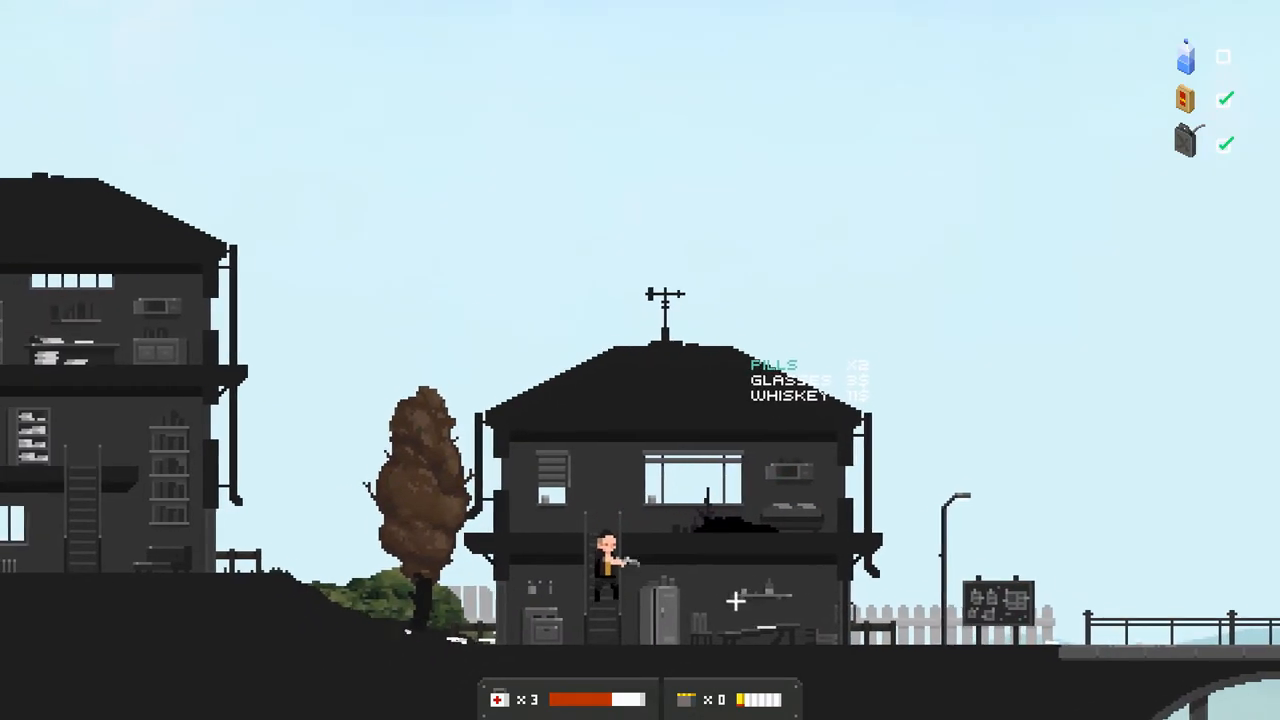
key(d)
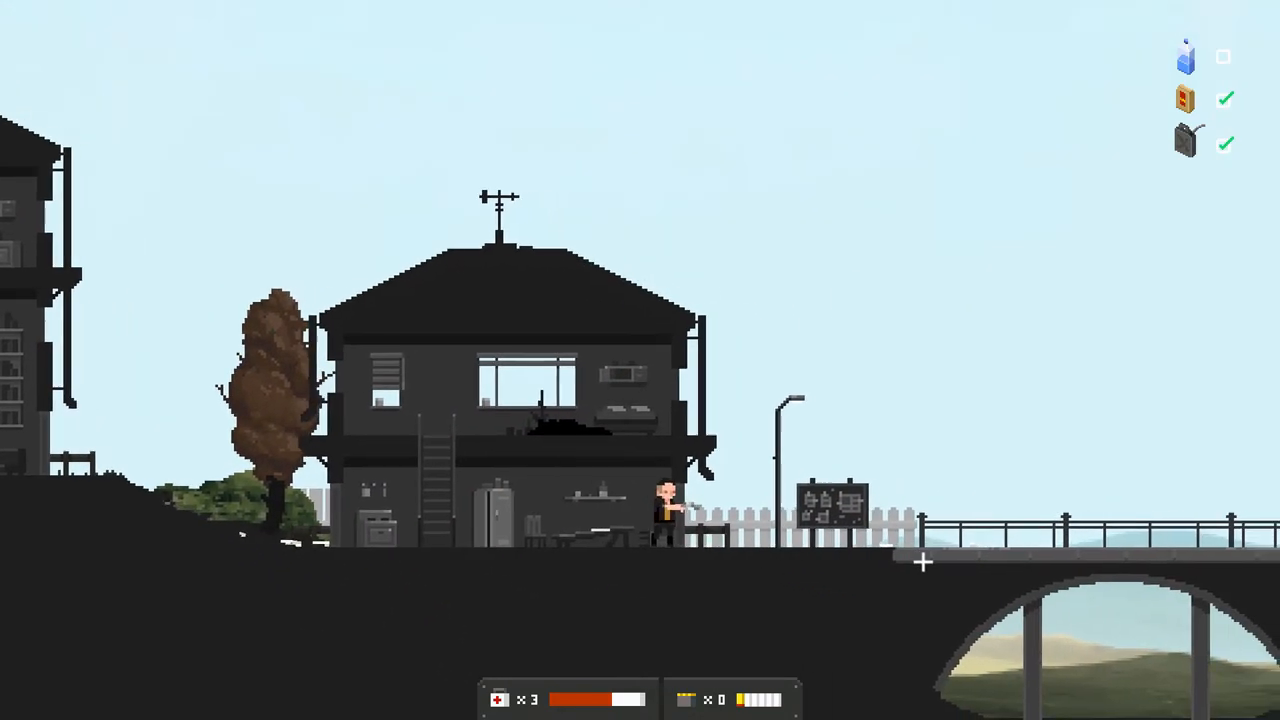
key(d)
- Read the Order of the Advent notice, close it and walk armed onto the bridge
click(706, 503)
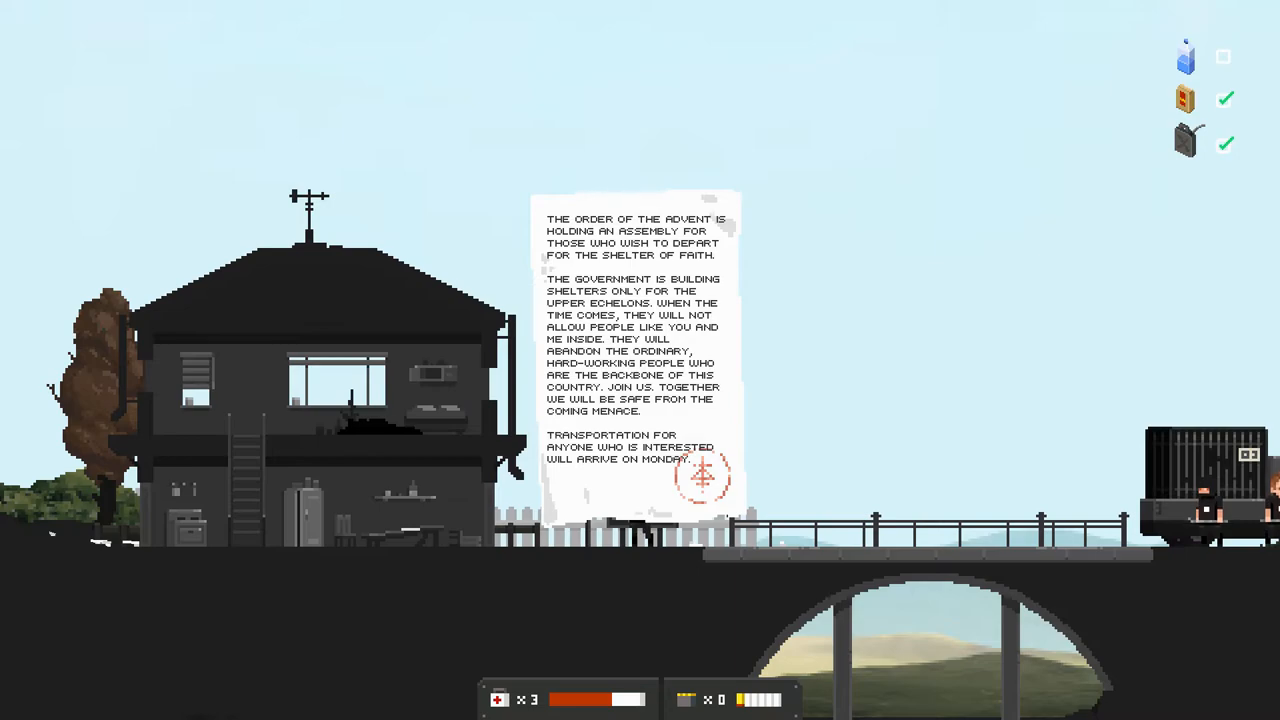
key(Escape)
key(d)
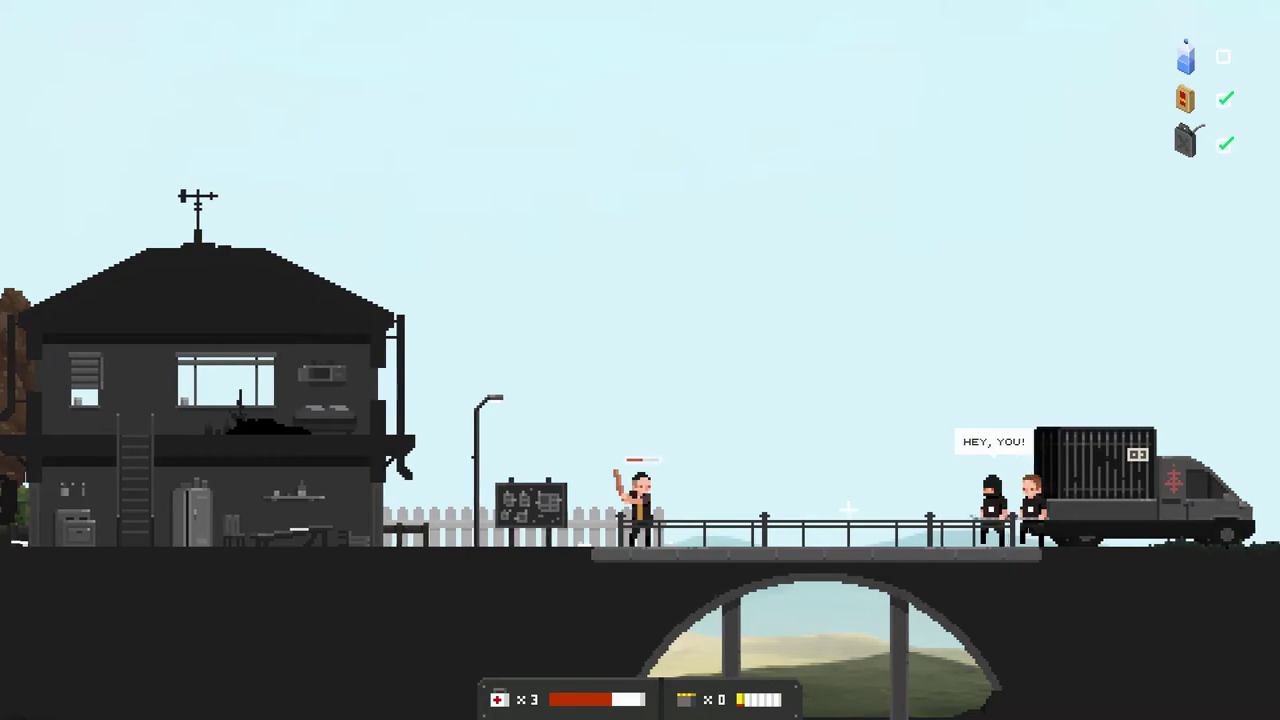
key(d)
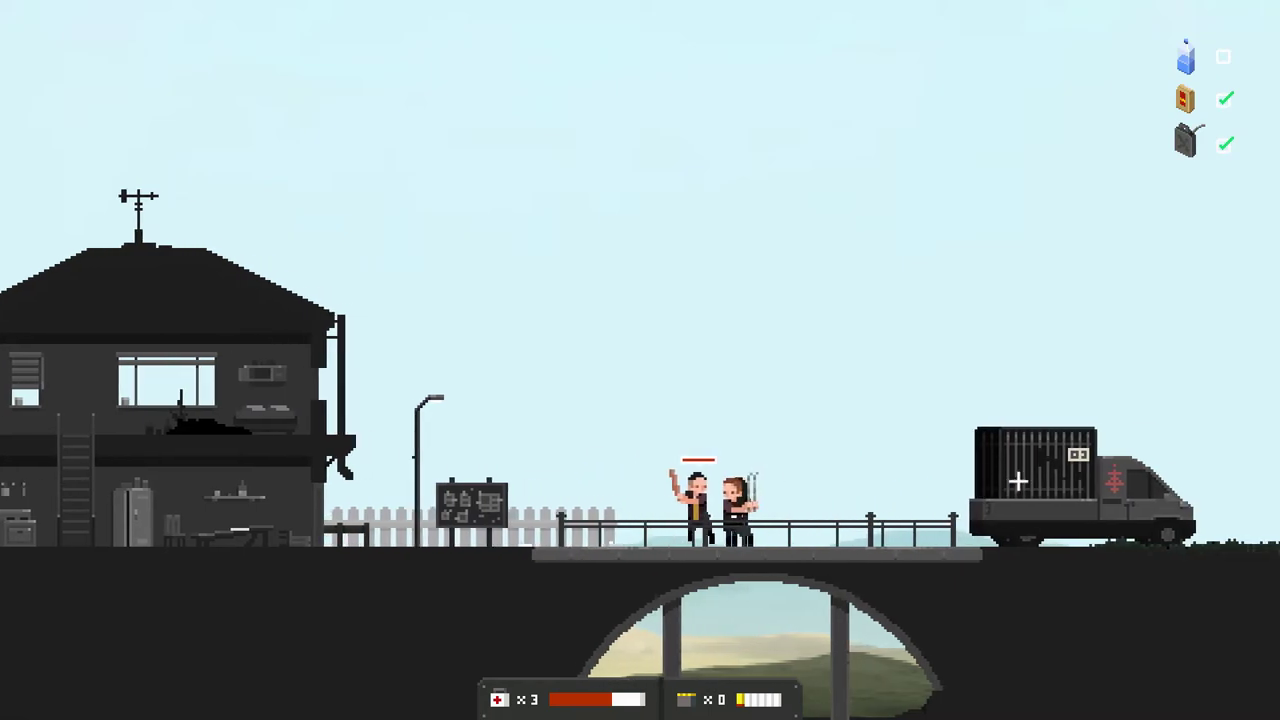
- Kill both Advent guards while retreating left past the house
key(a)
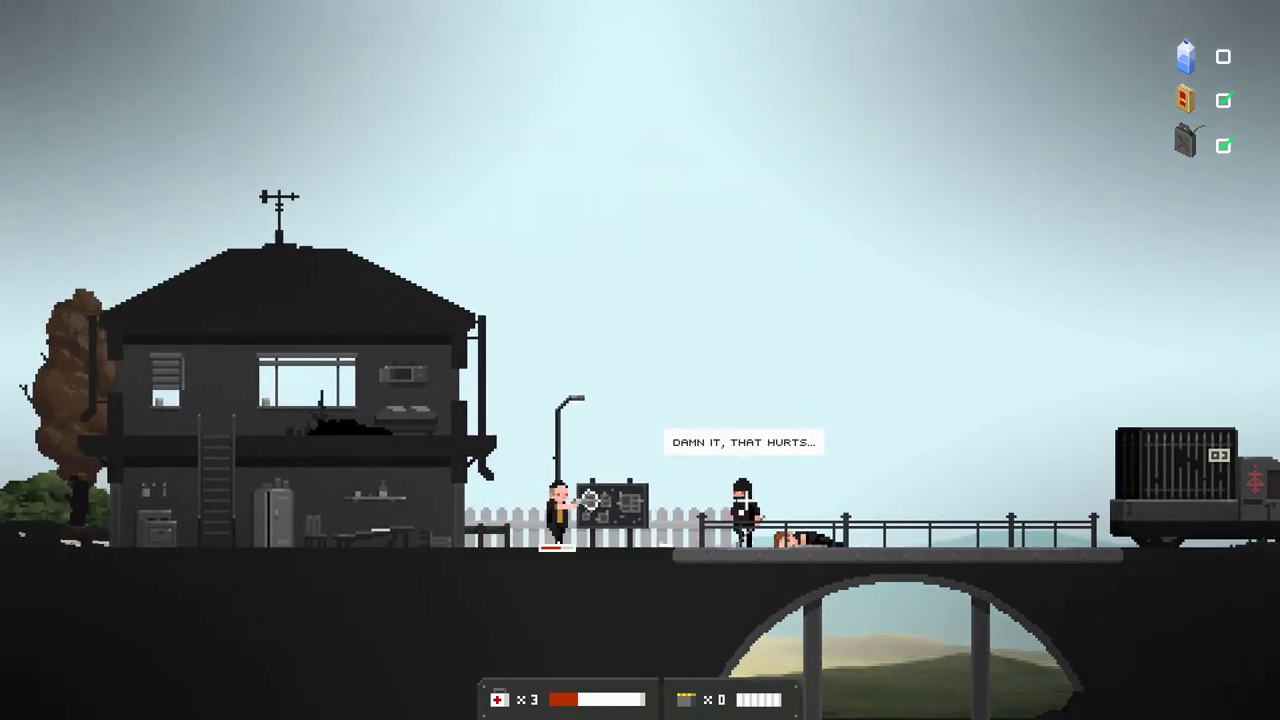
key(a)
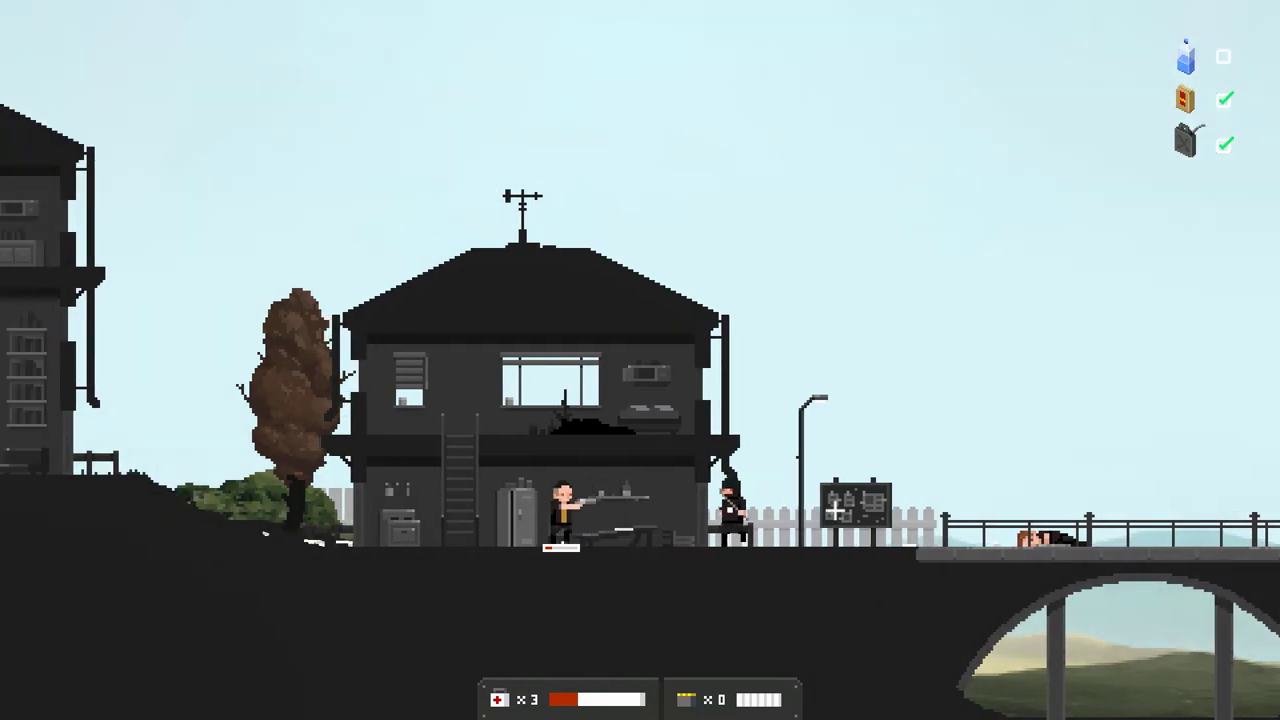
key(a)
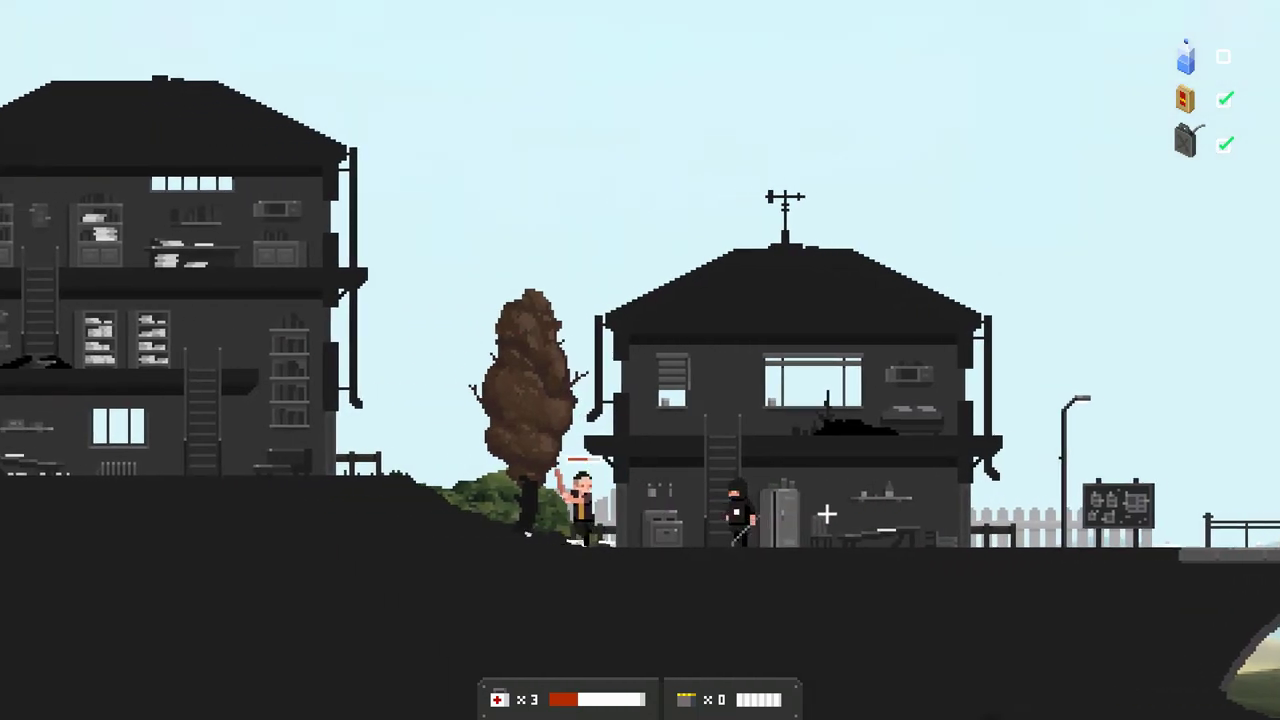
key(a)
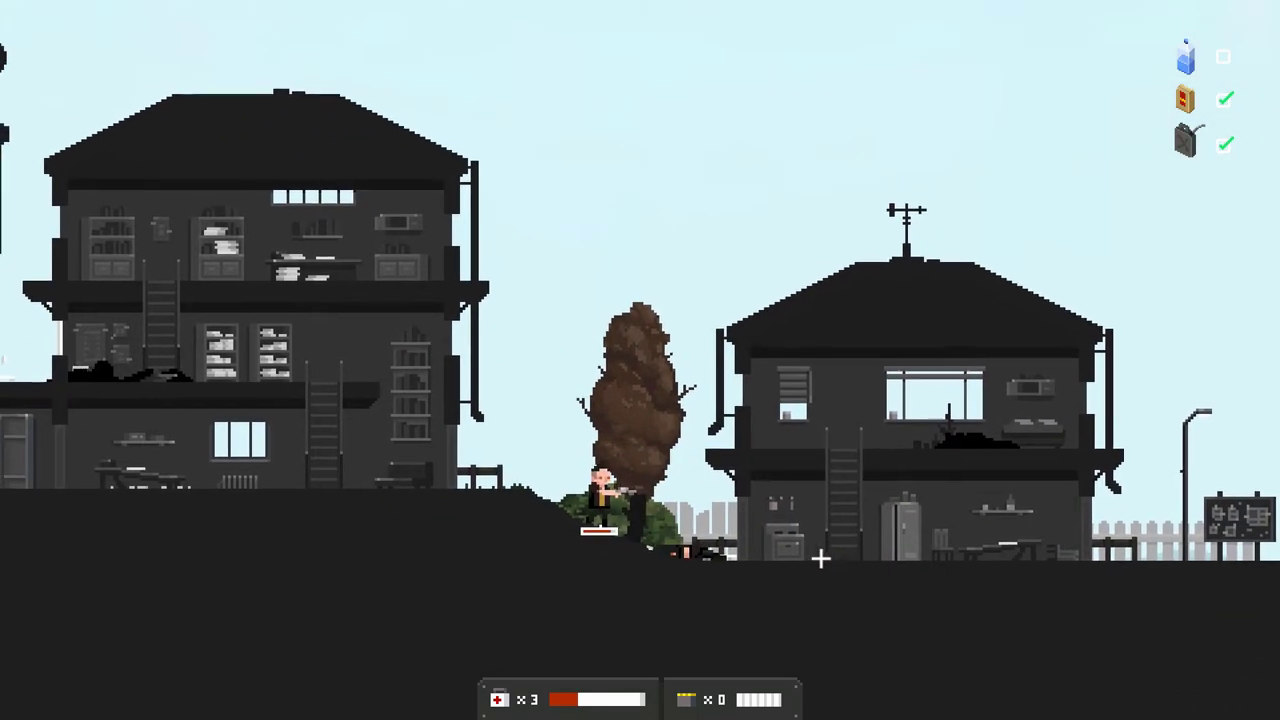
- Use a medkit to restore health, then cross the bridge to the caged van
key(d)
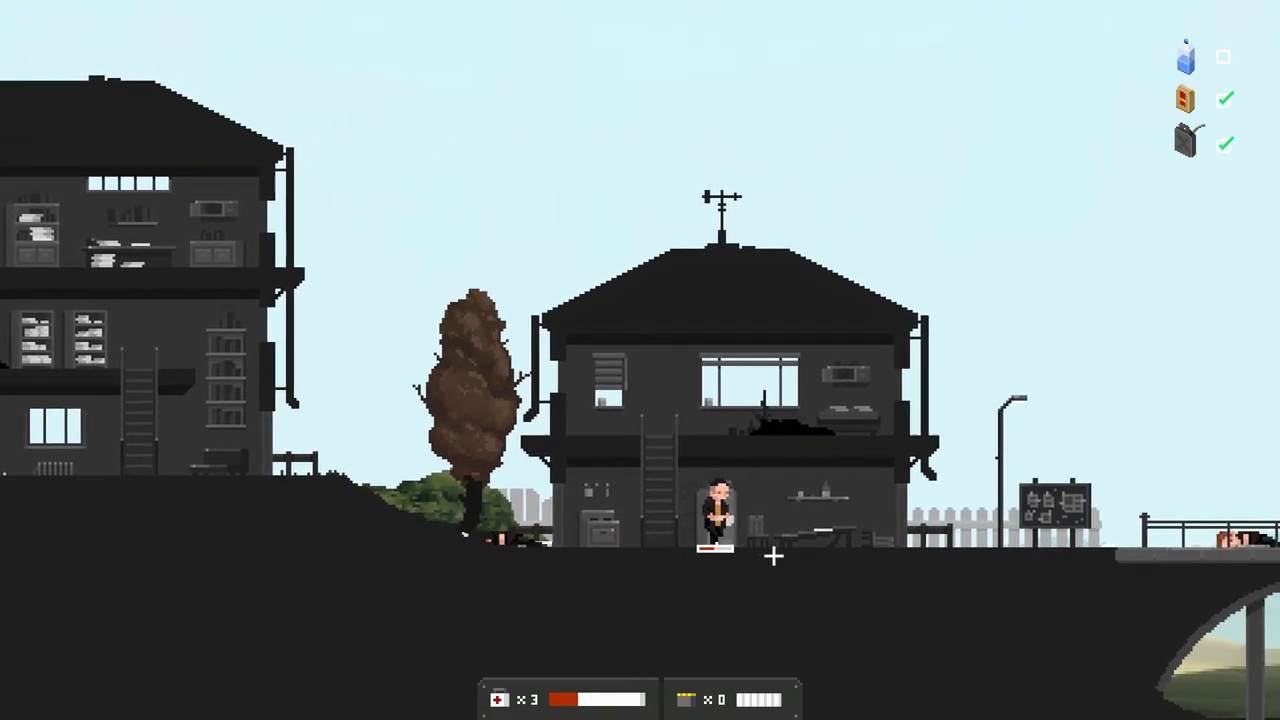
key(d)
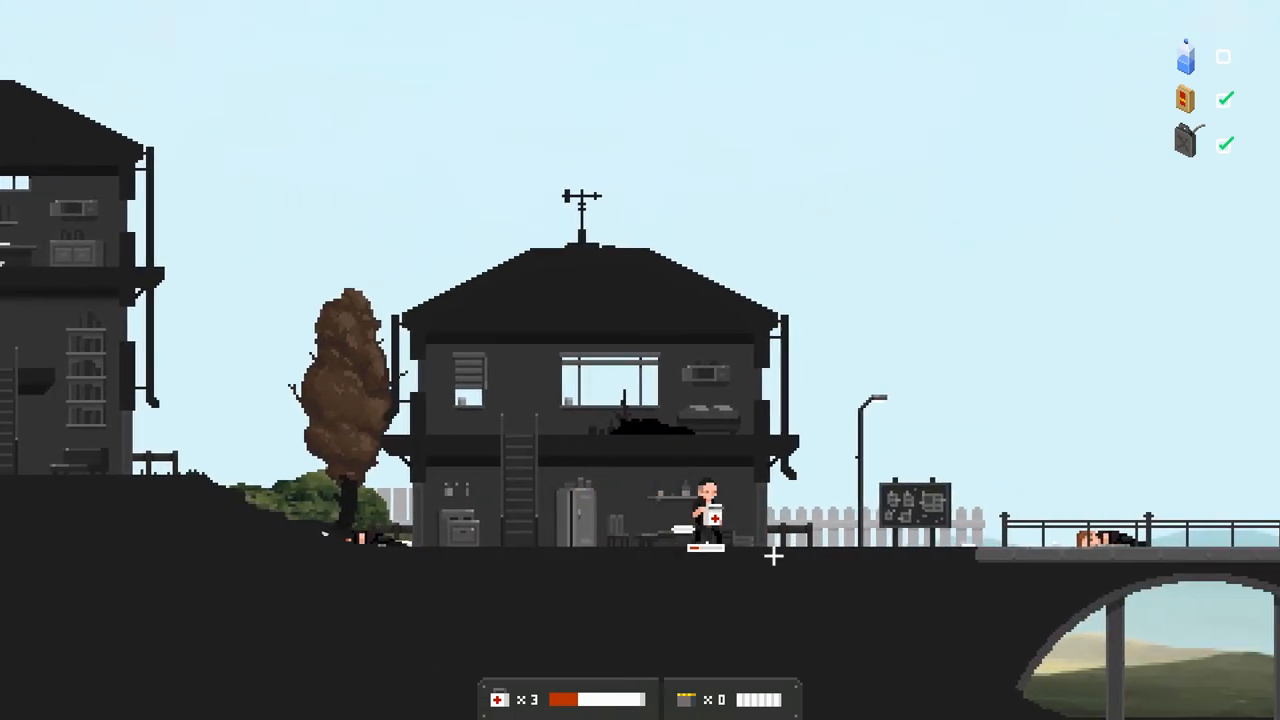
key(h)
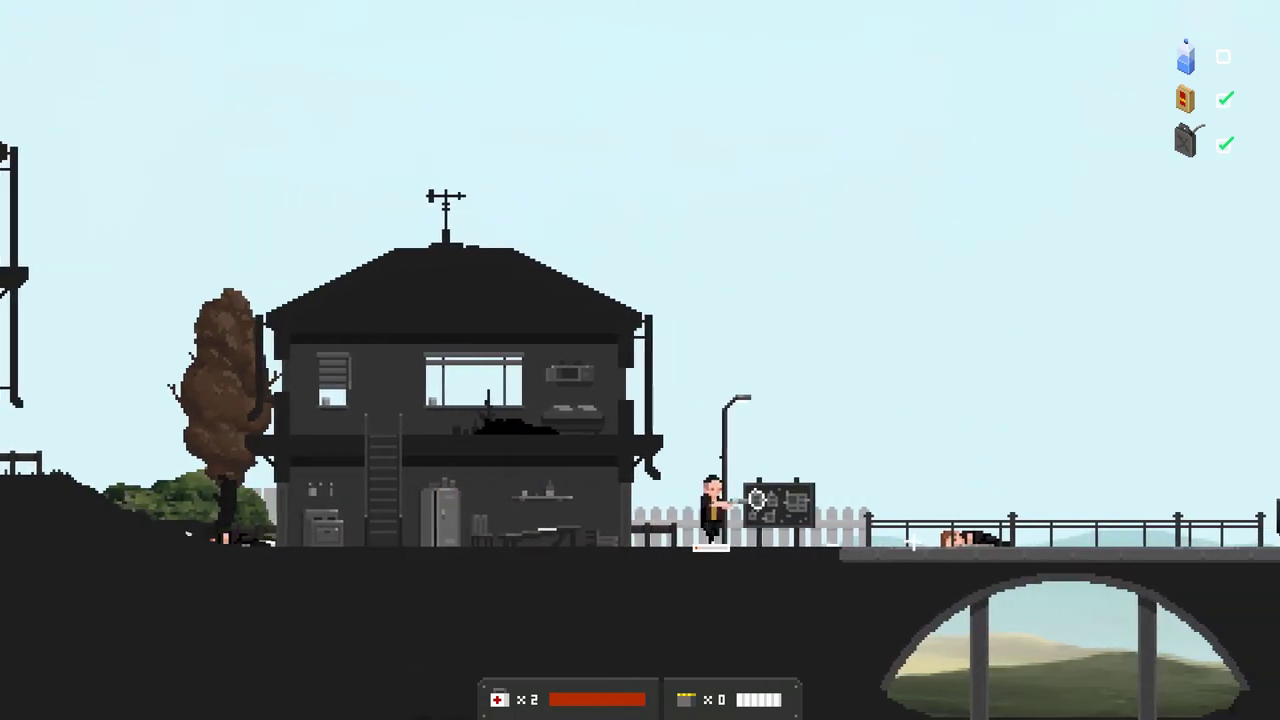
key(d)
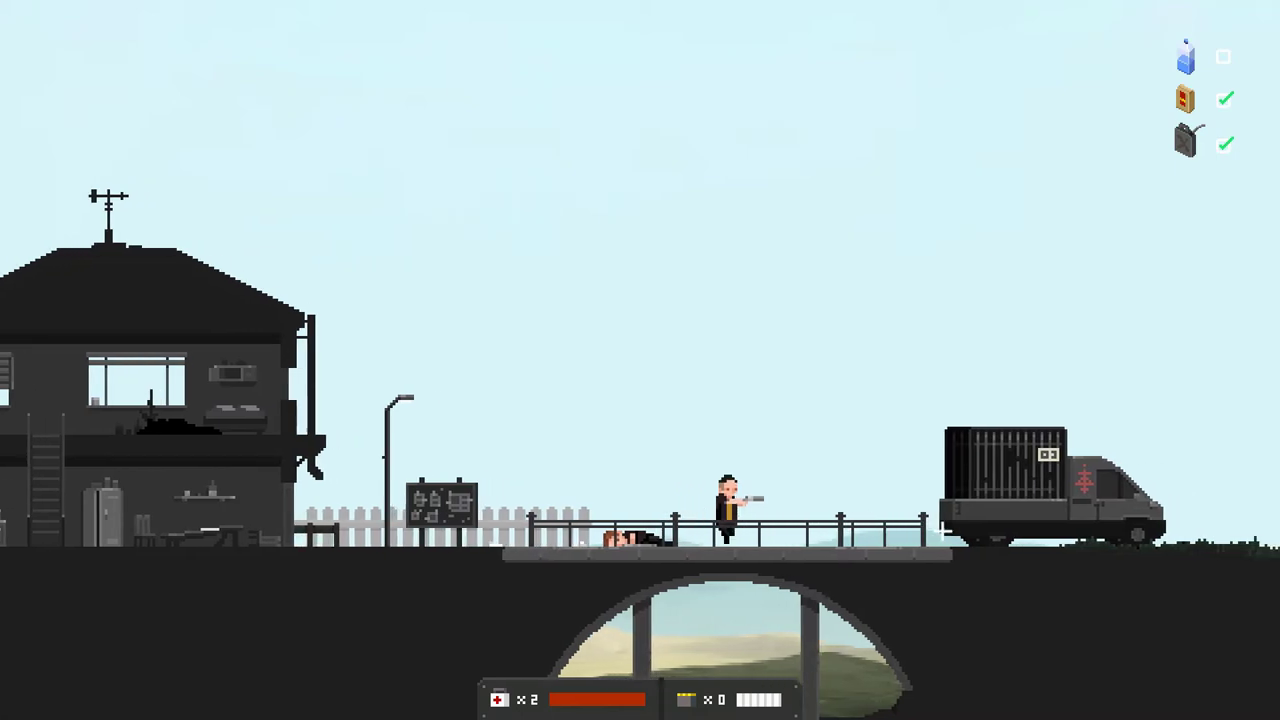
key(d)
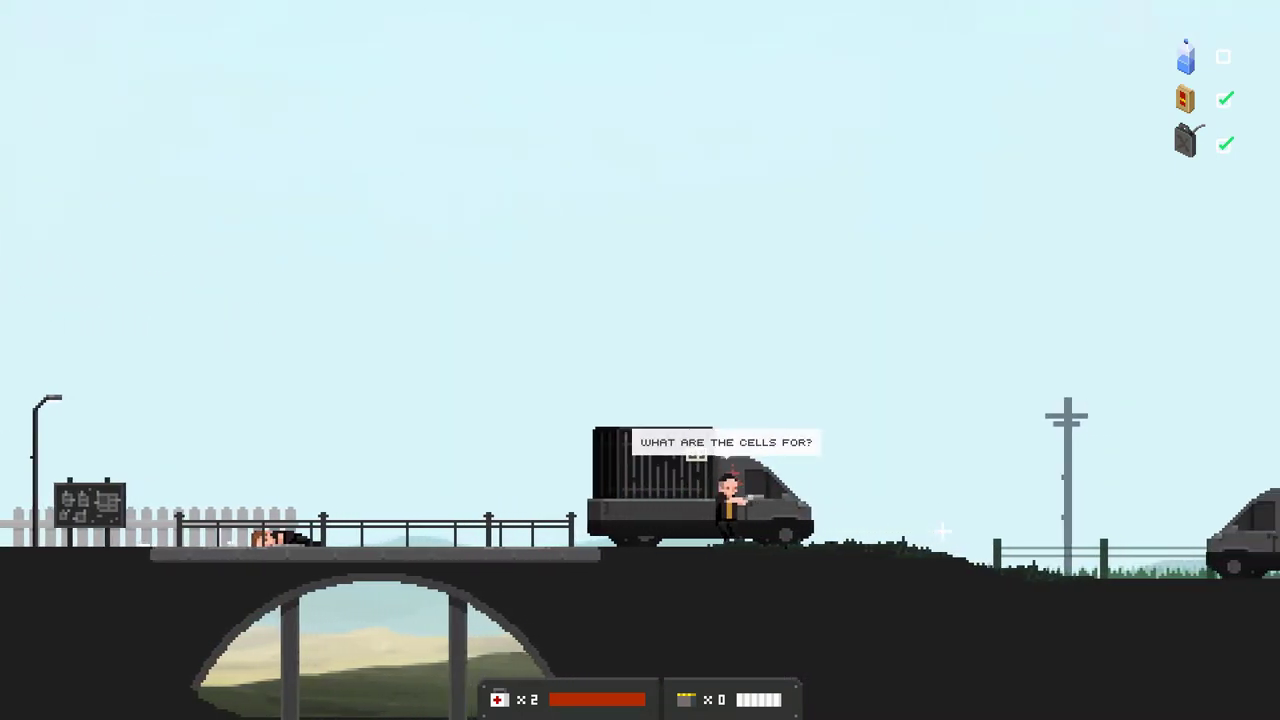
- Walk past the van to the shed, then retreat across the bridge from the shadow creatures
key(d)
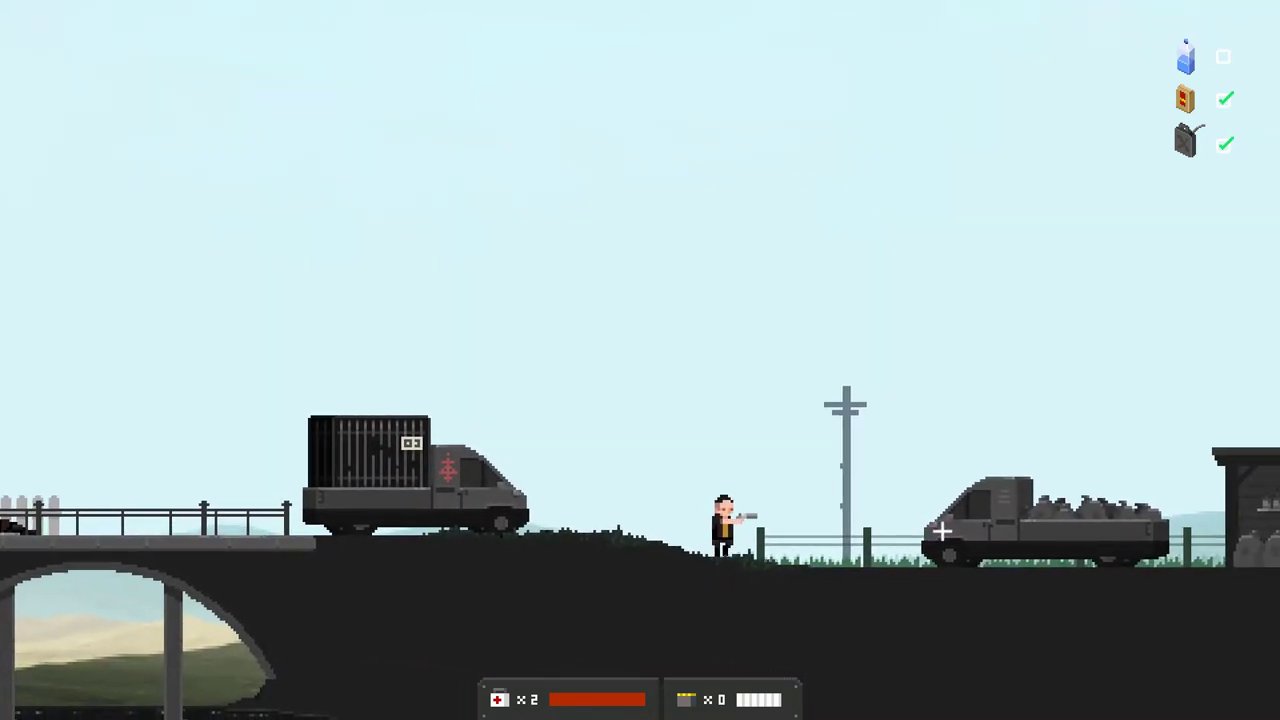
key(d)
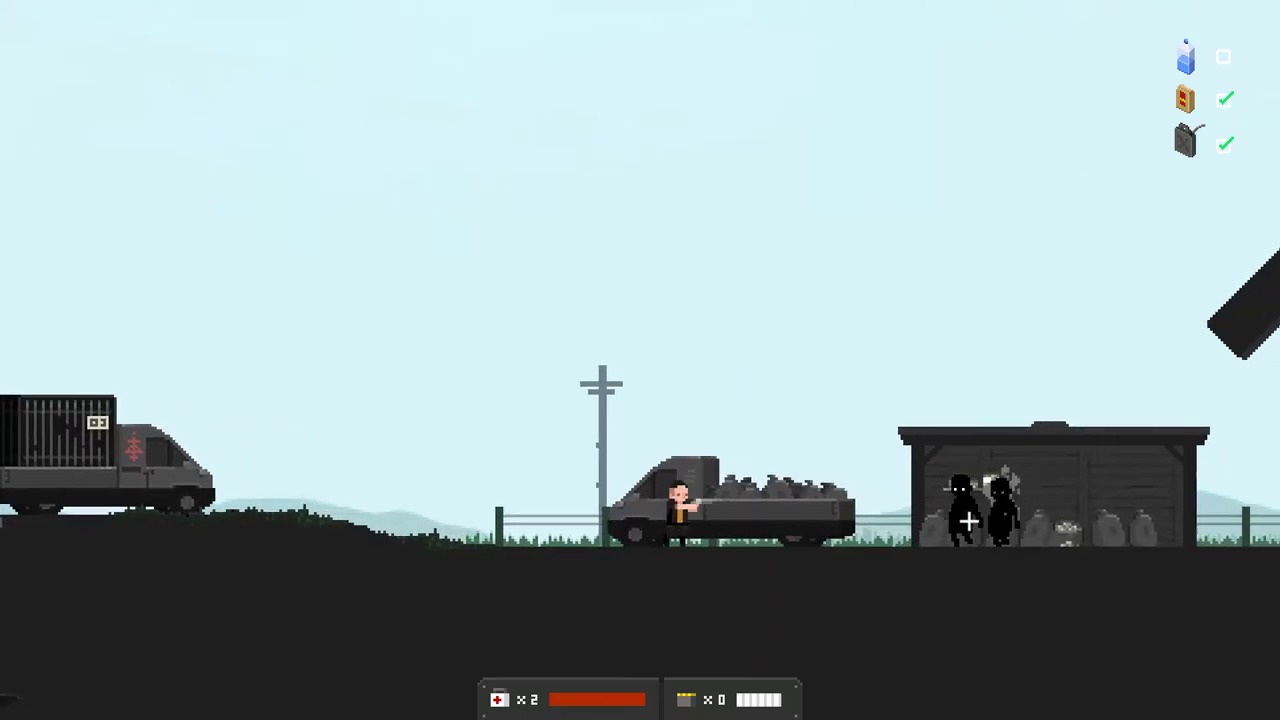
key(a)
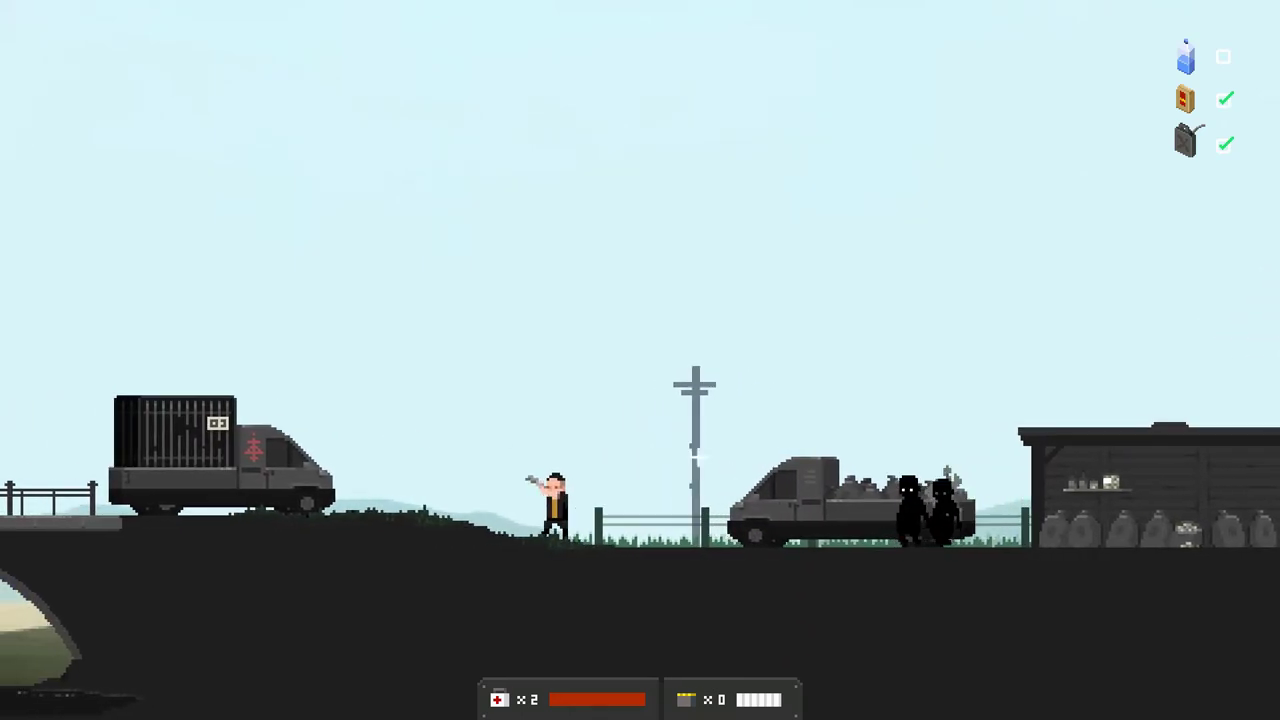
key(a)
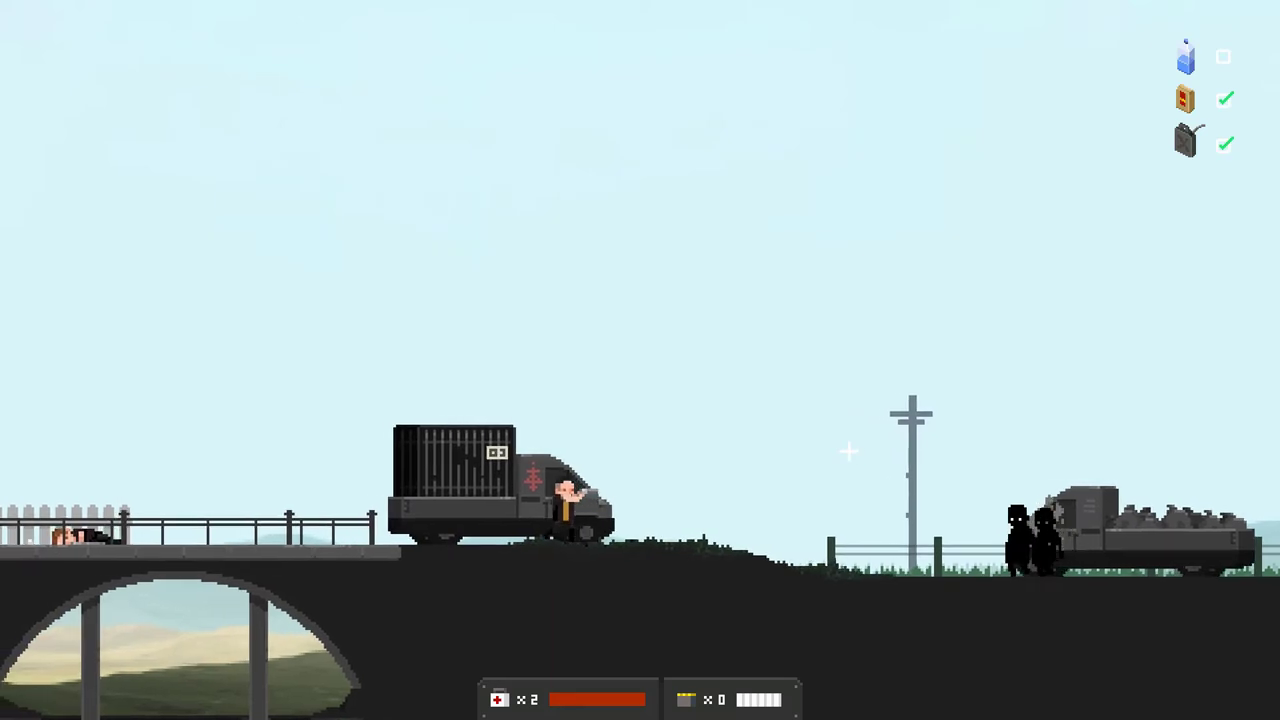
key(a)
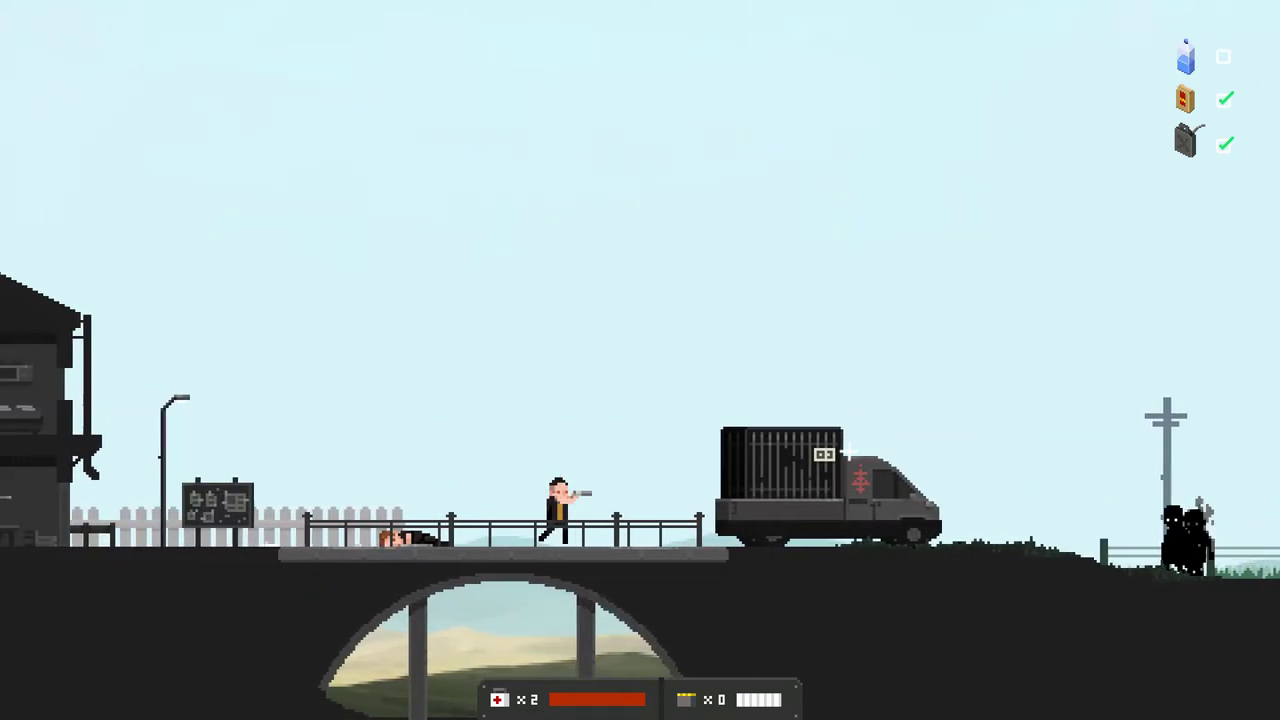
key(a)
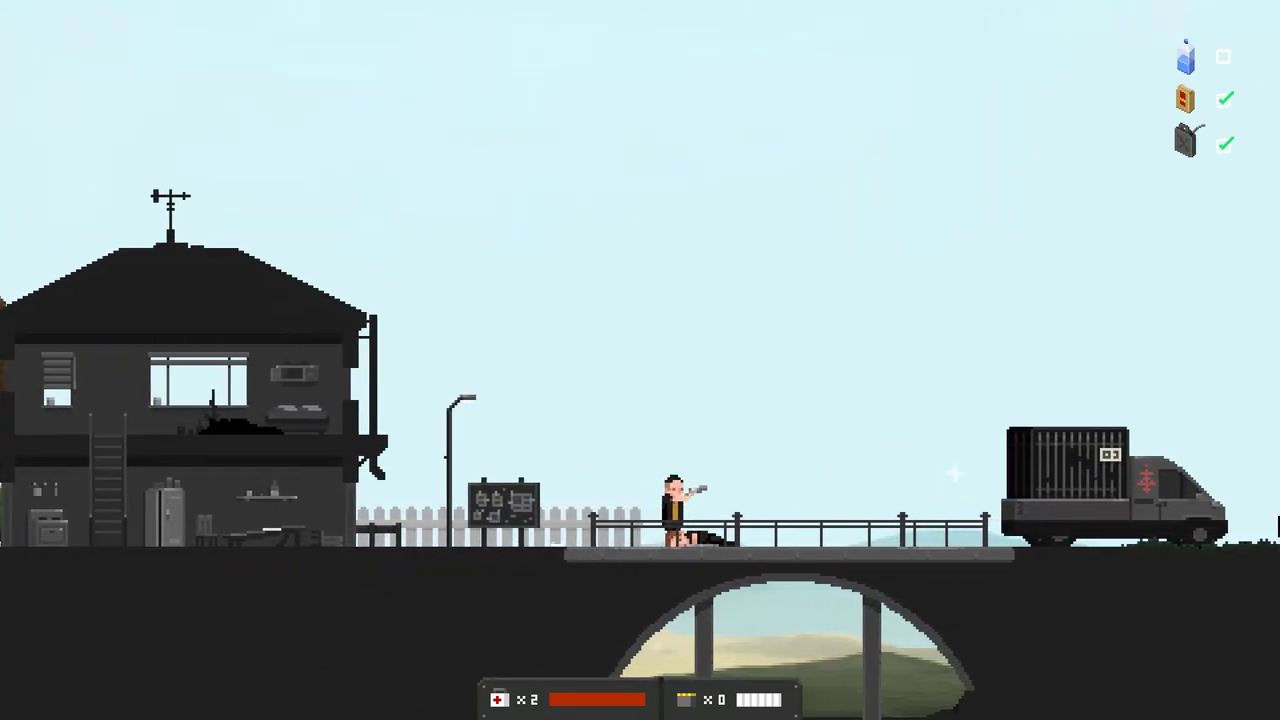
key(a)
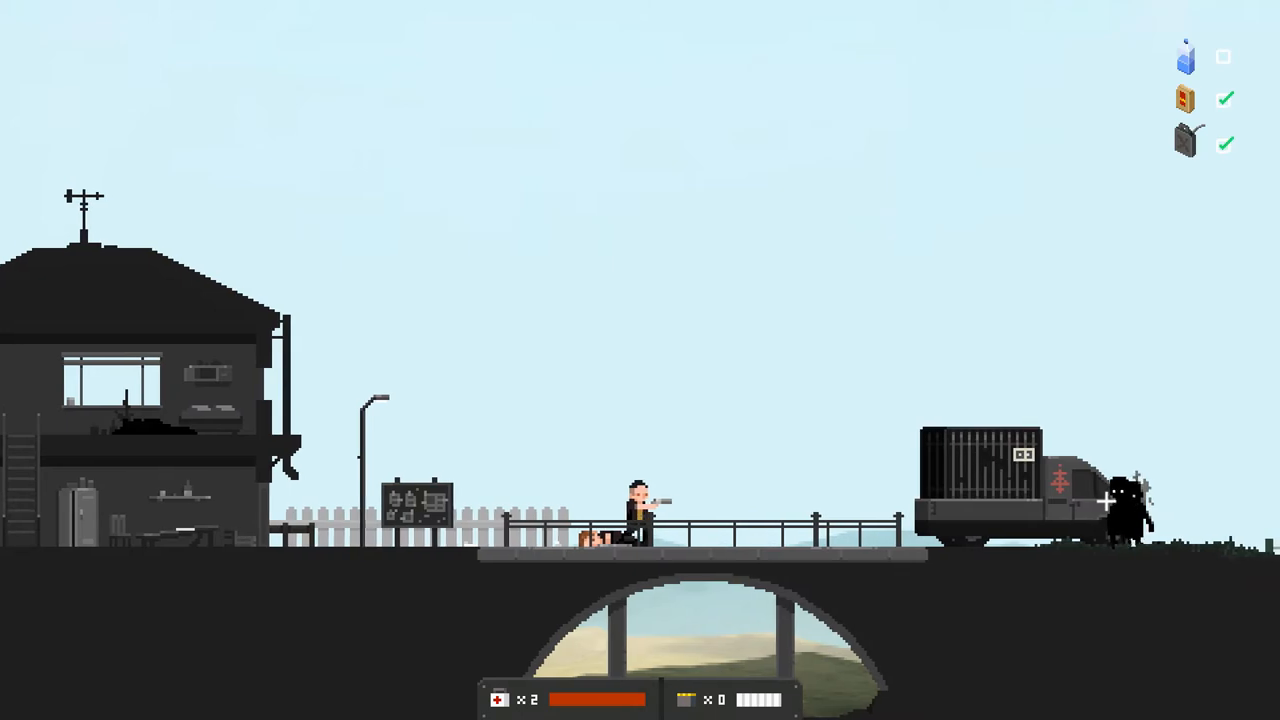
- Back away toward the house while keeping aim on the pursuing creature
key(d)
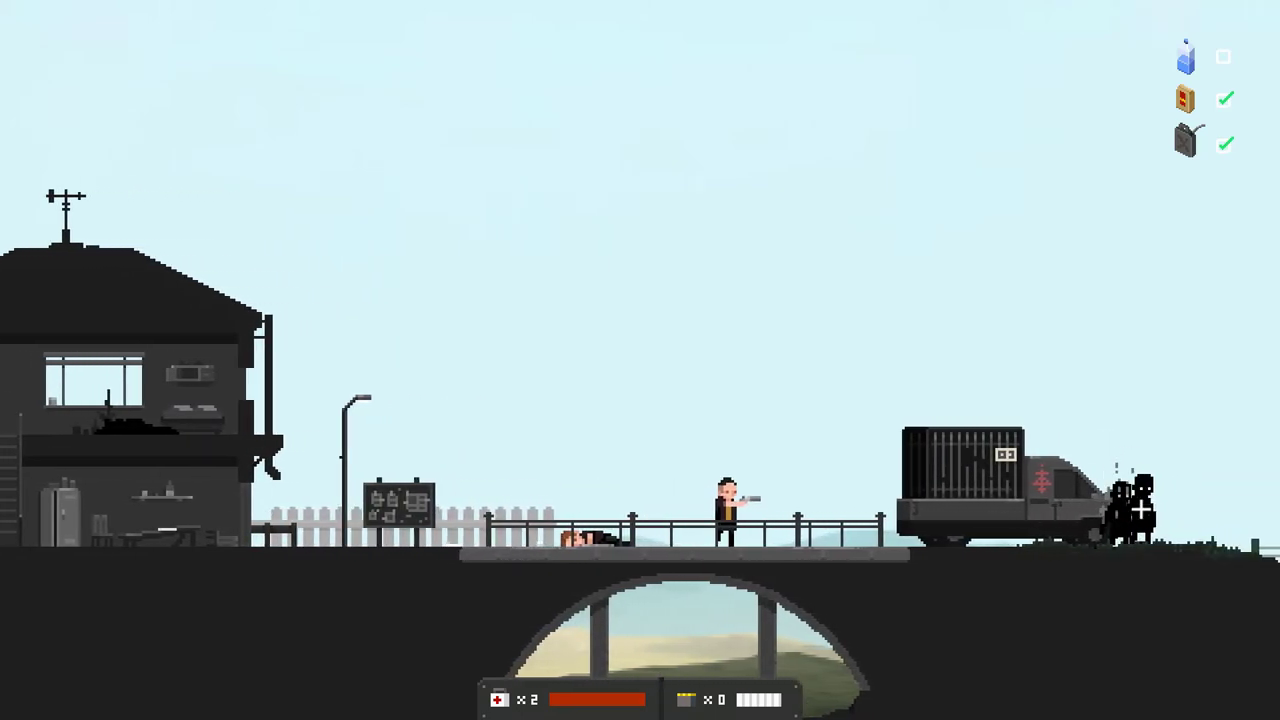
key(d)
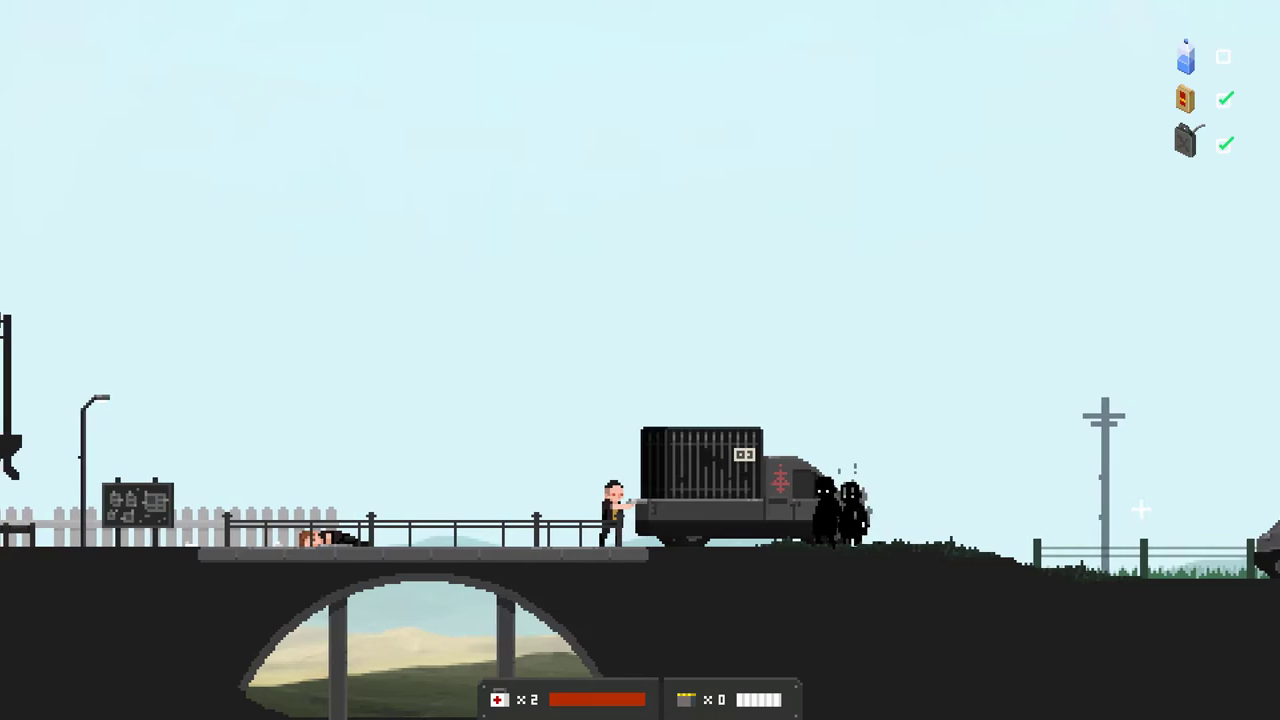
key(a)
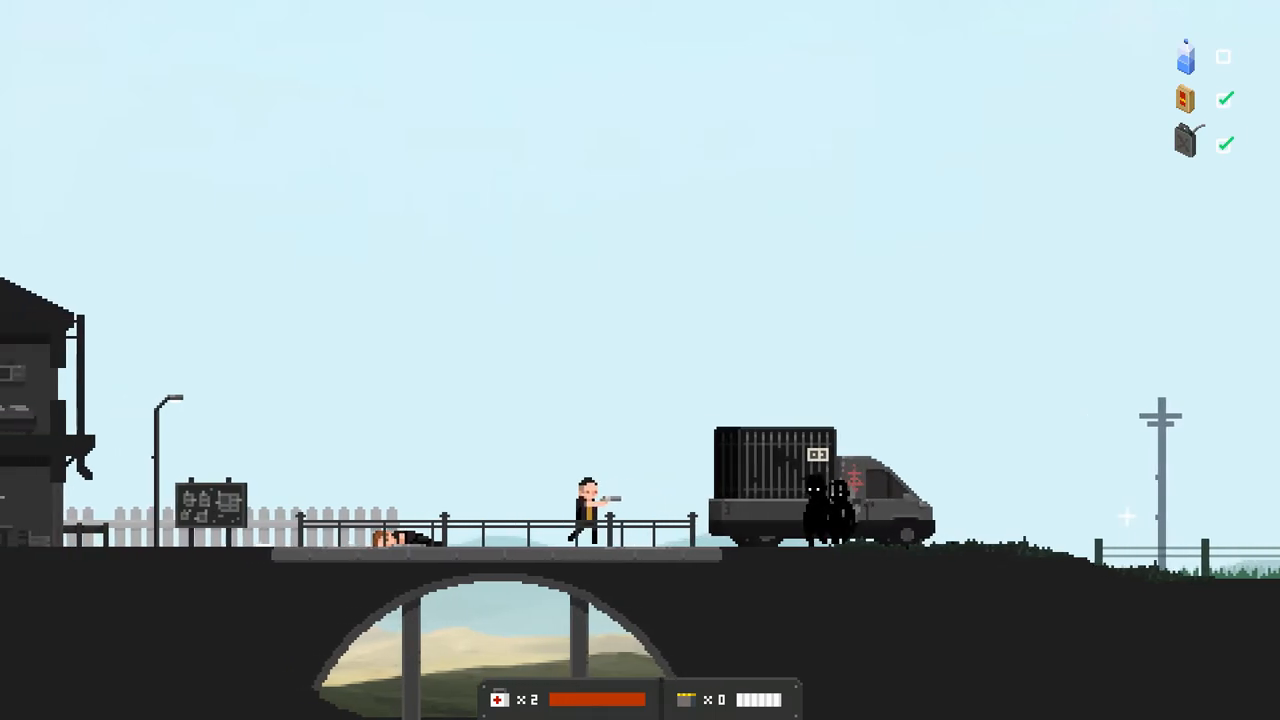
key(a)
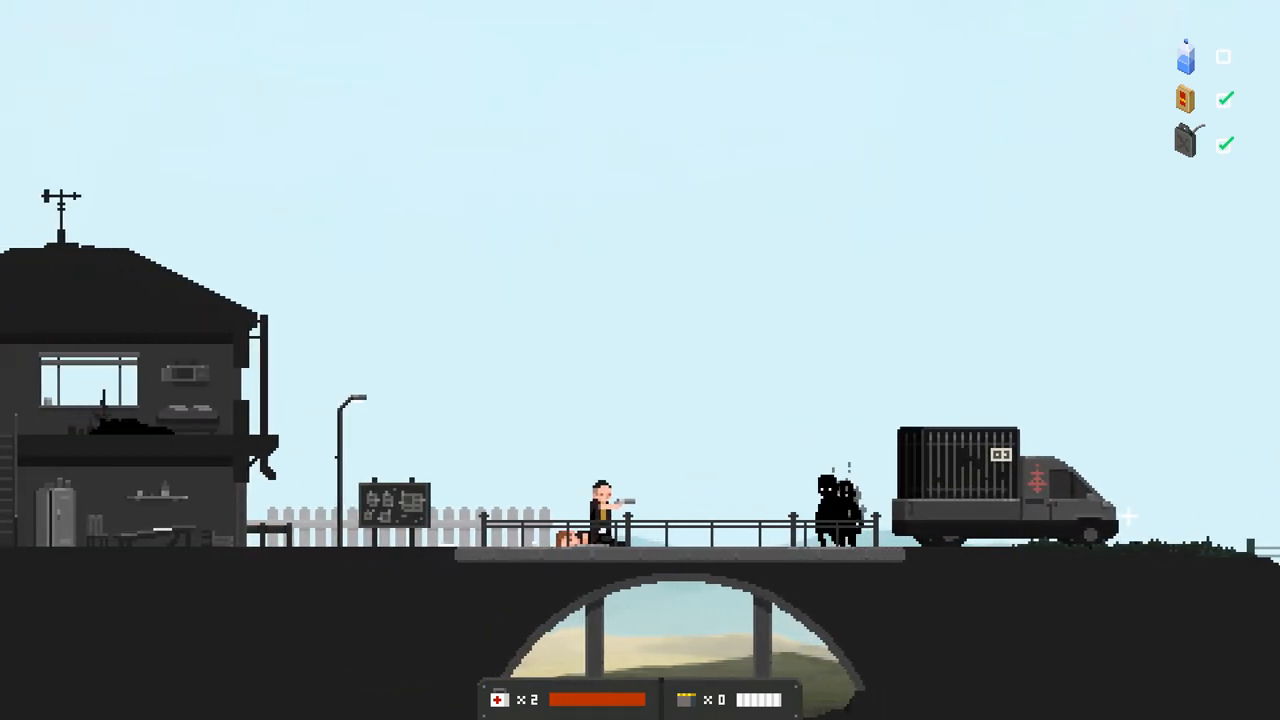
key(a)
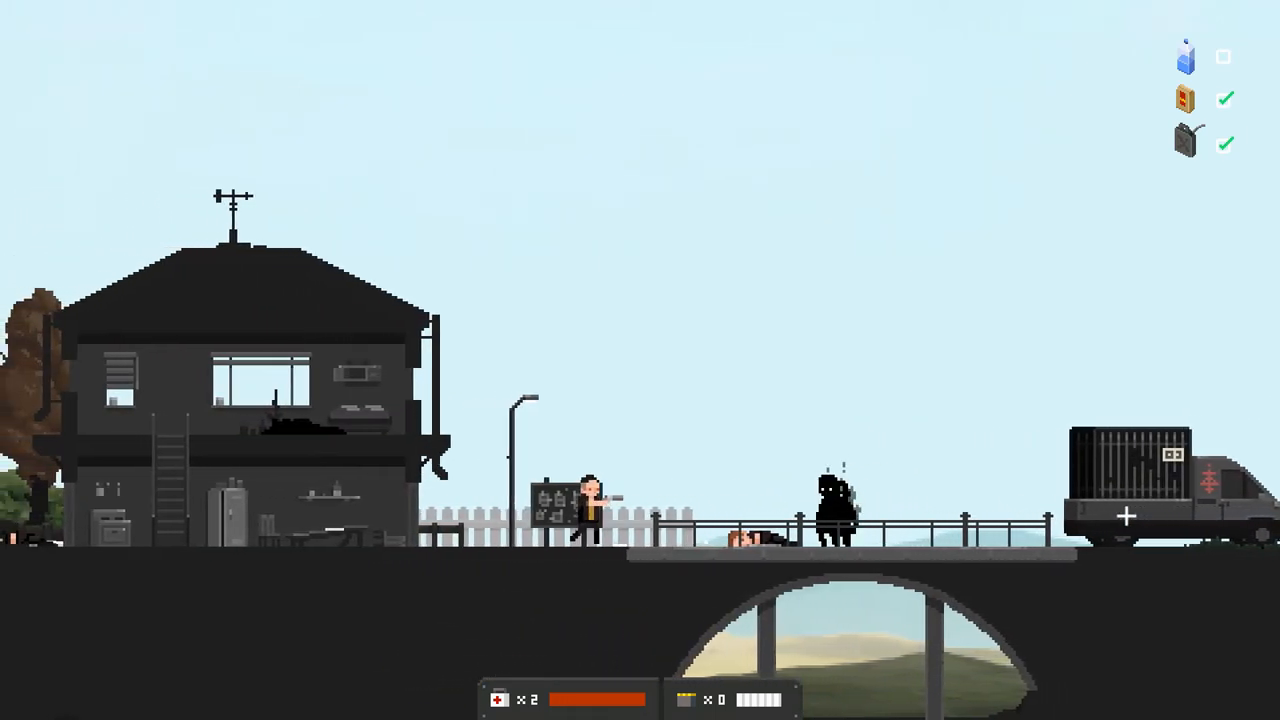
key(a)
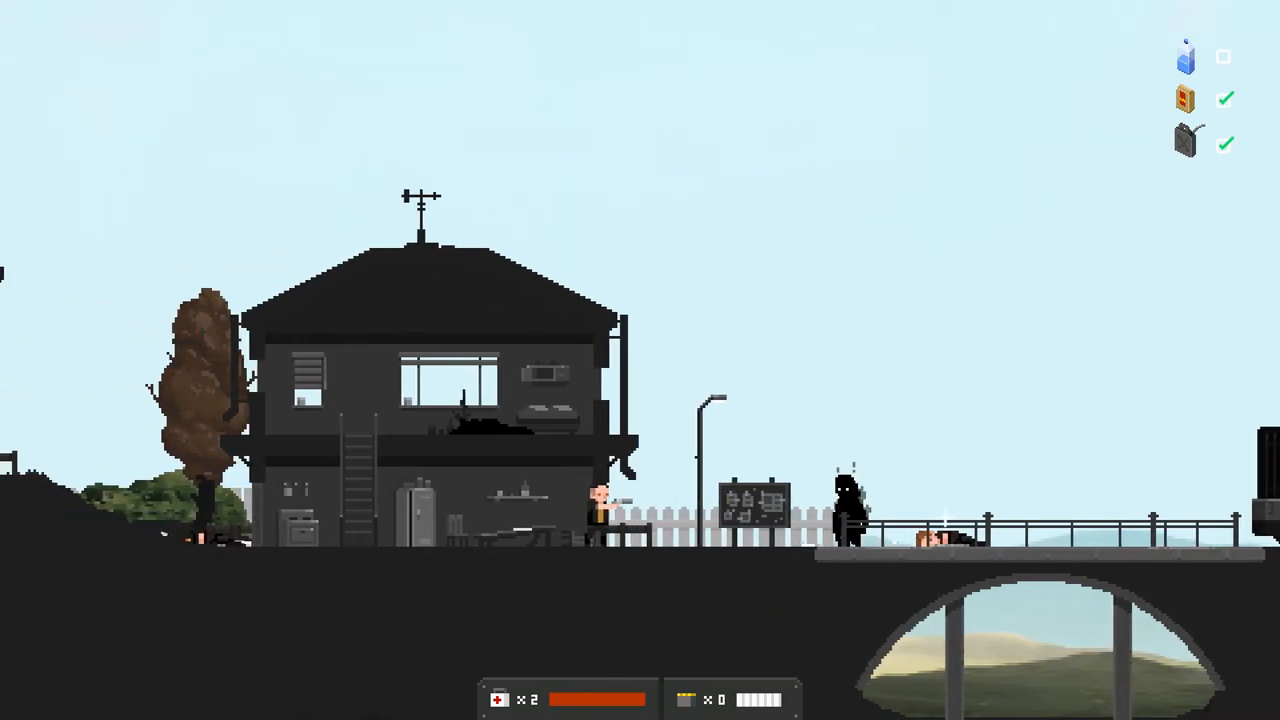
key(a)
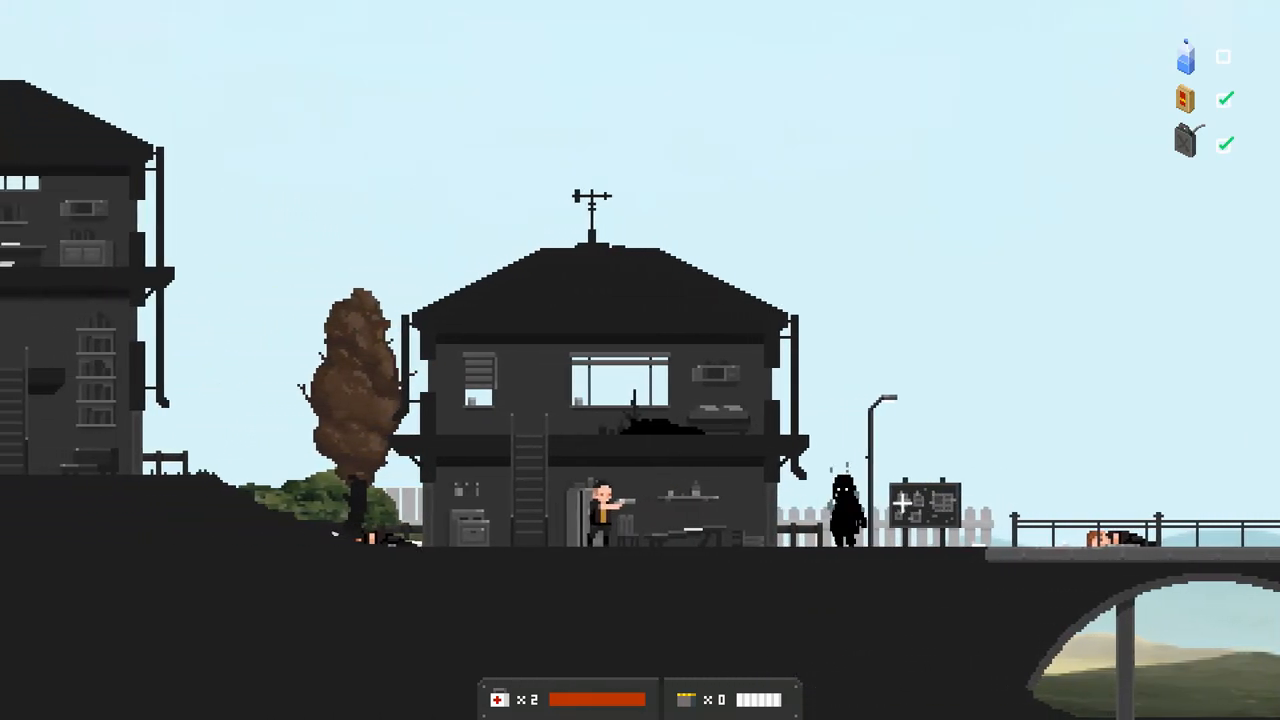
key(a)
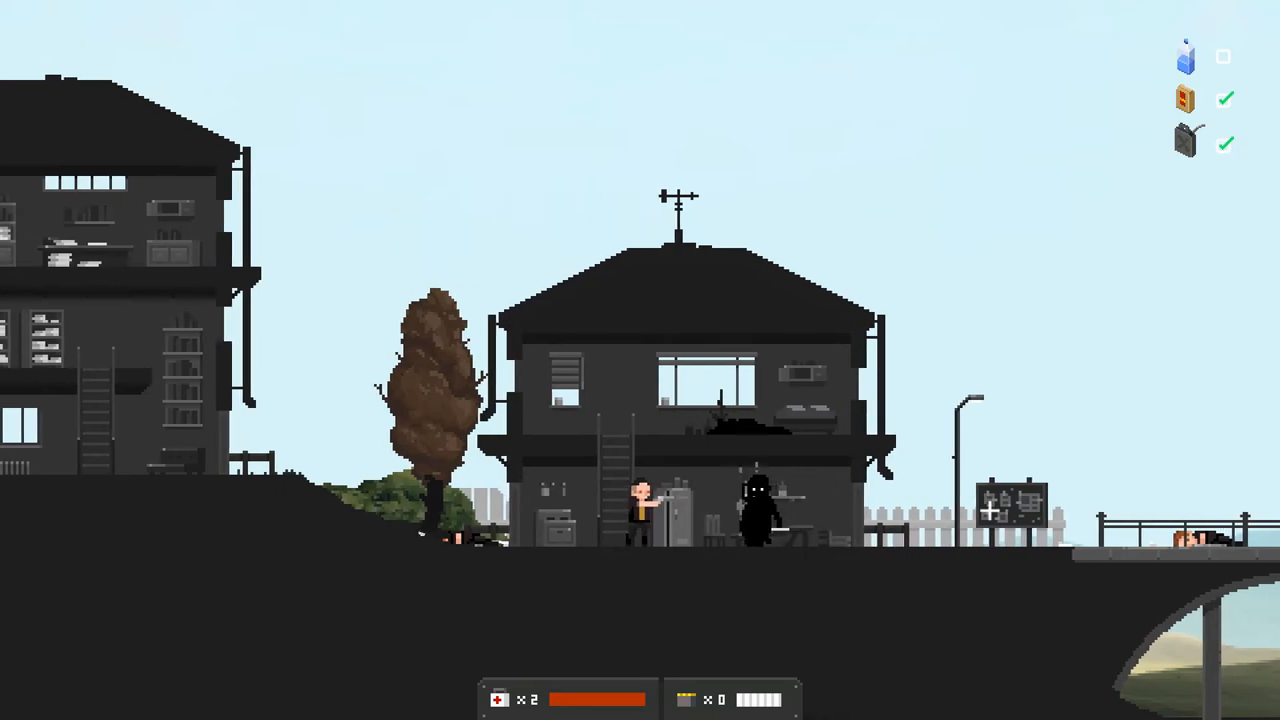
- Burn the creature from the house's upper floor, then cross the bridge to the windmill
key(w)
key(d)
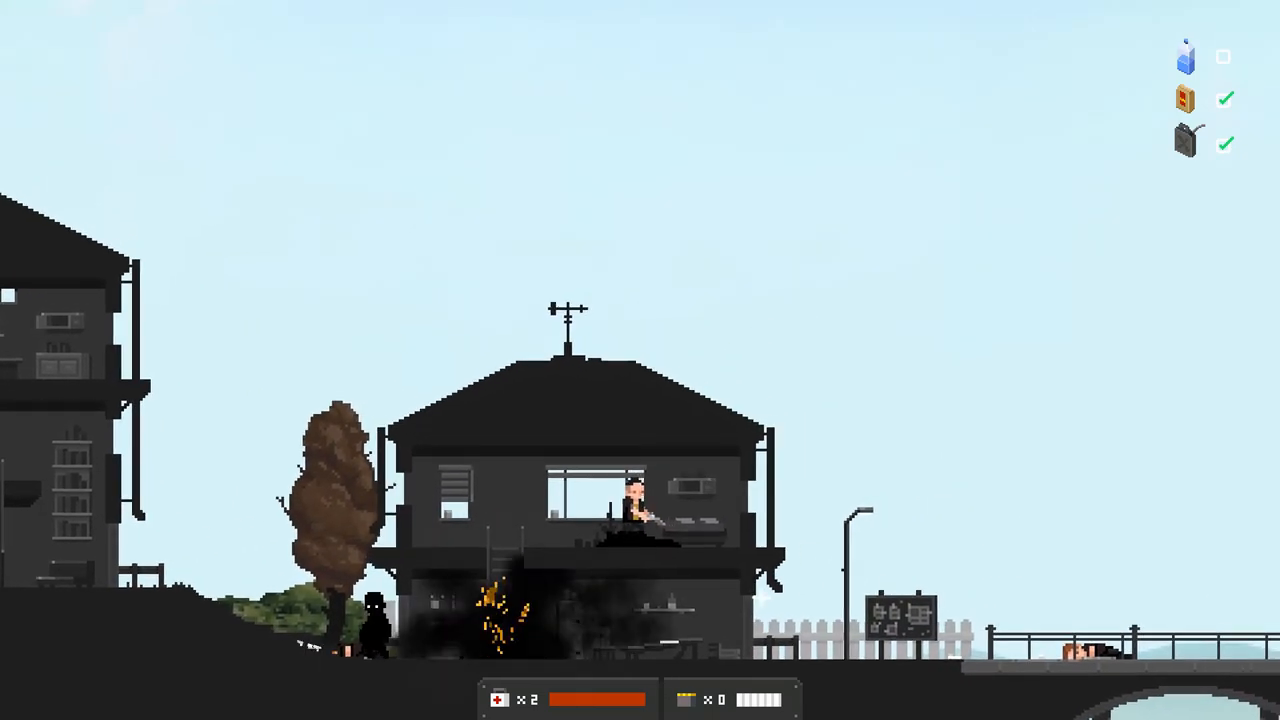
key(a)
key(s)
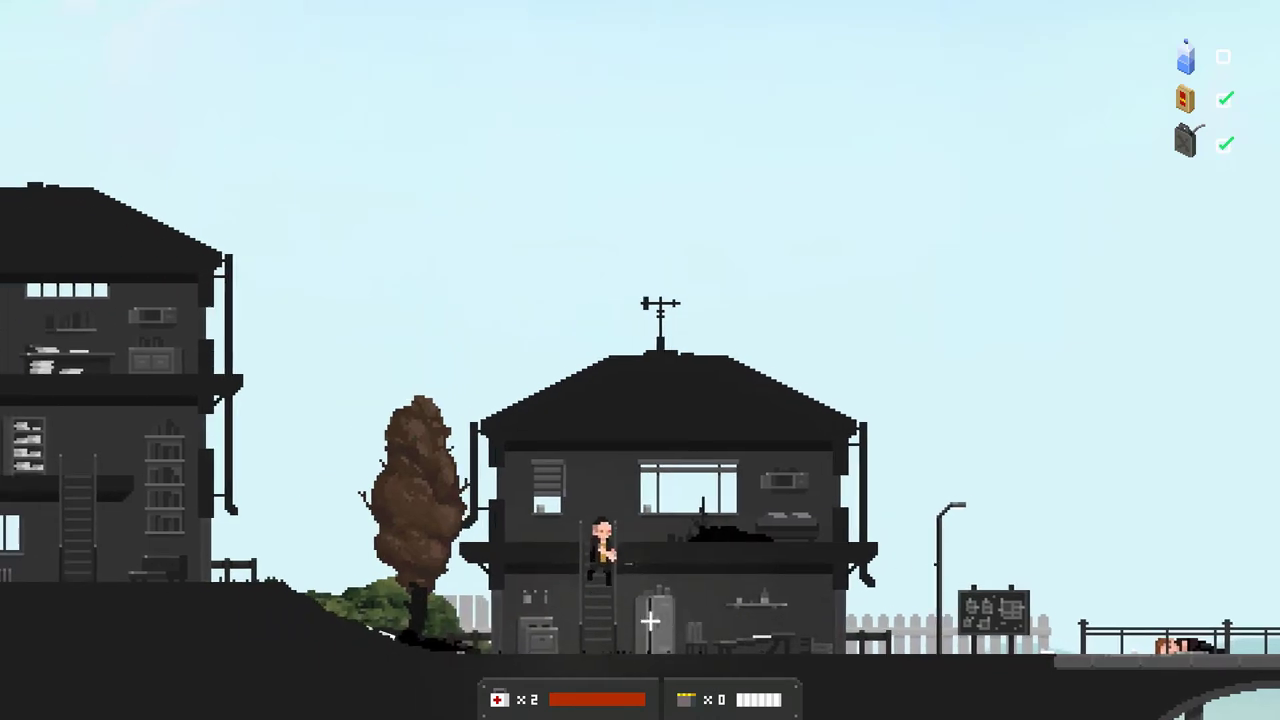
key(d)
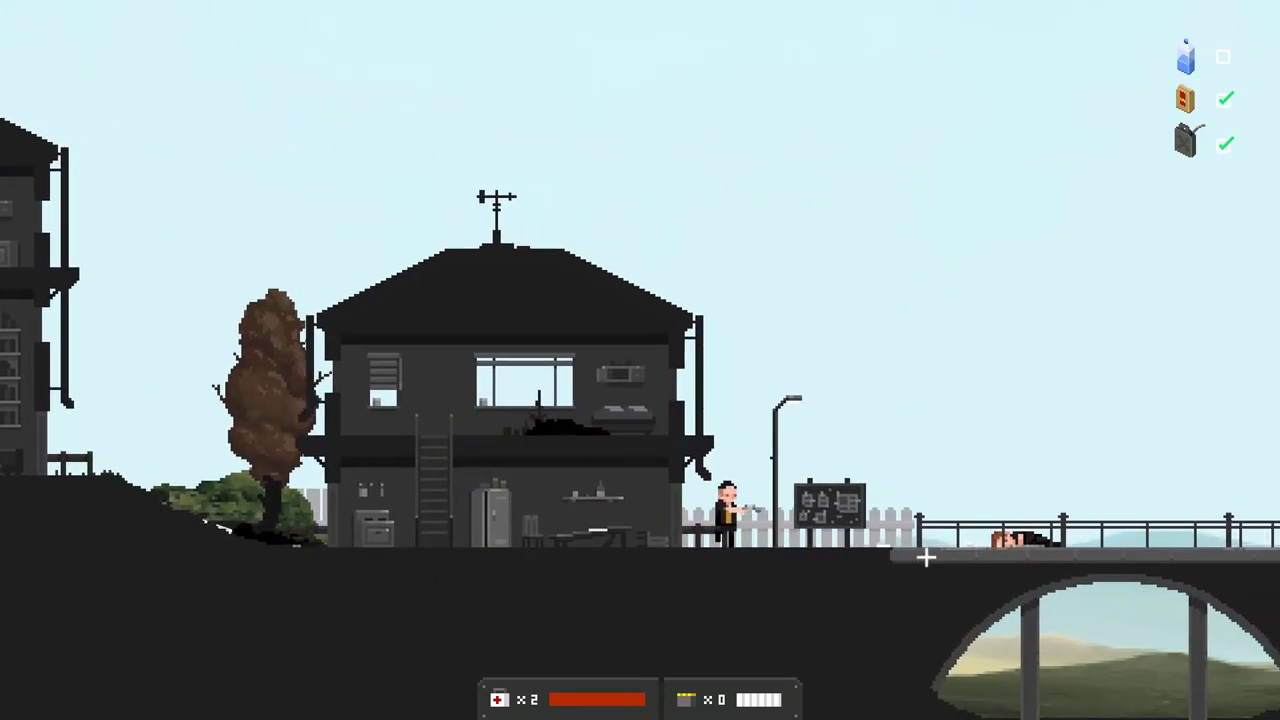
key(d)
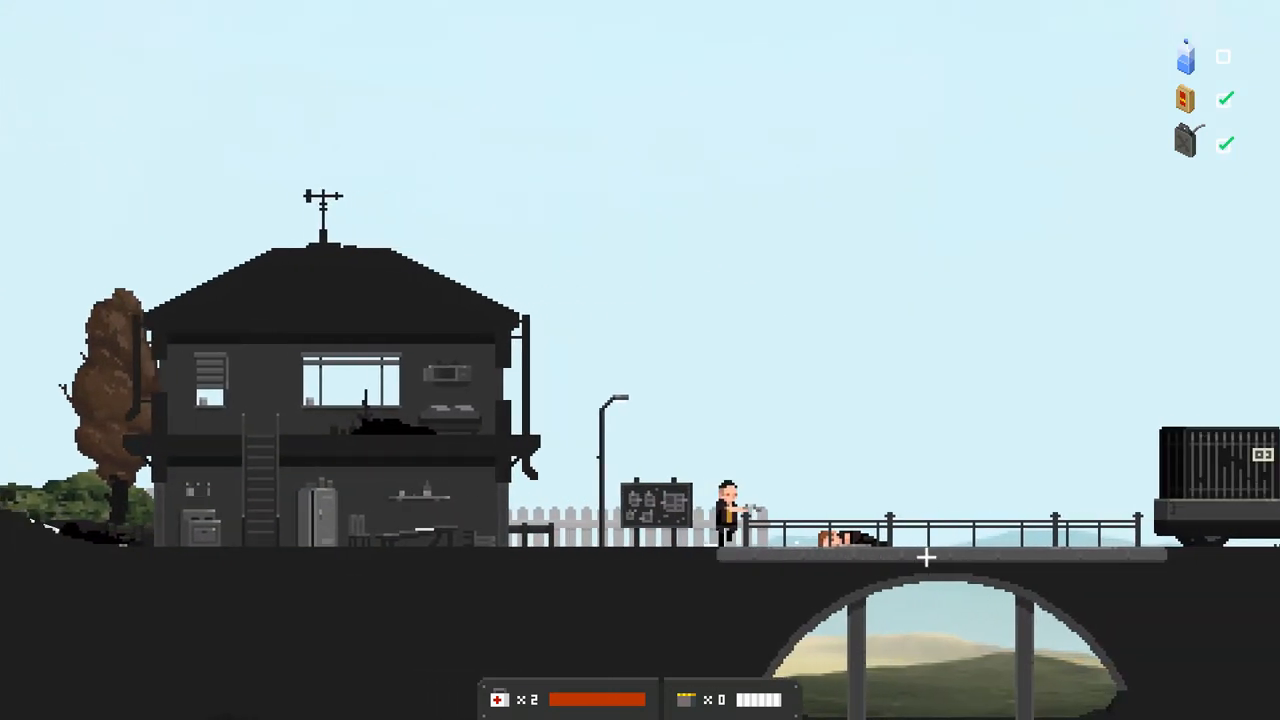
key(d)
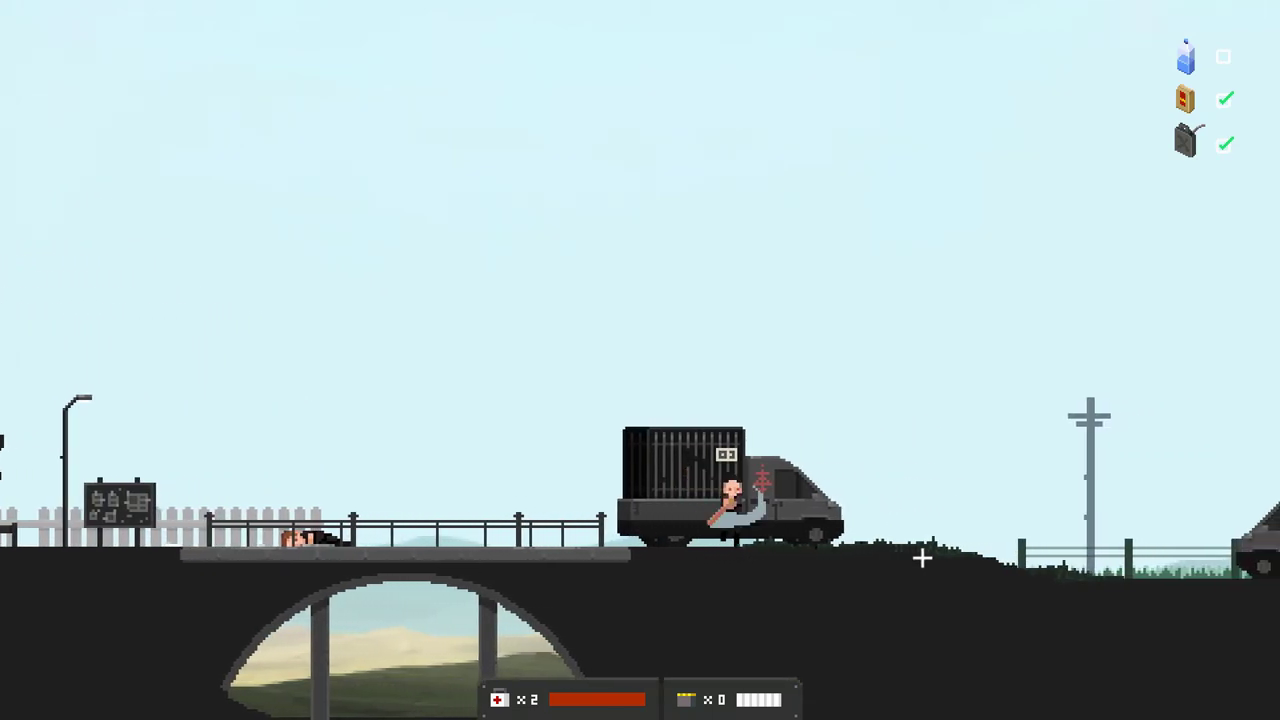
key(d)
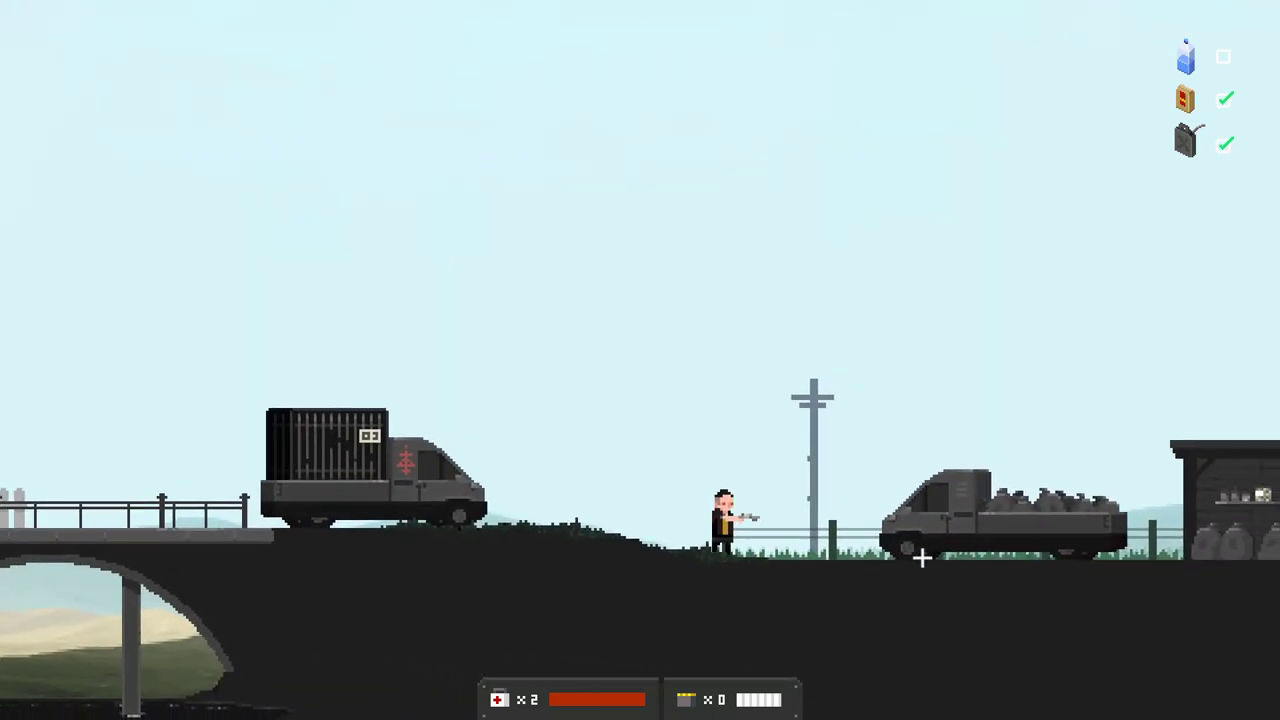
key(d)
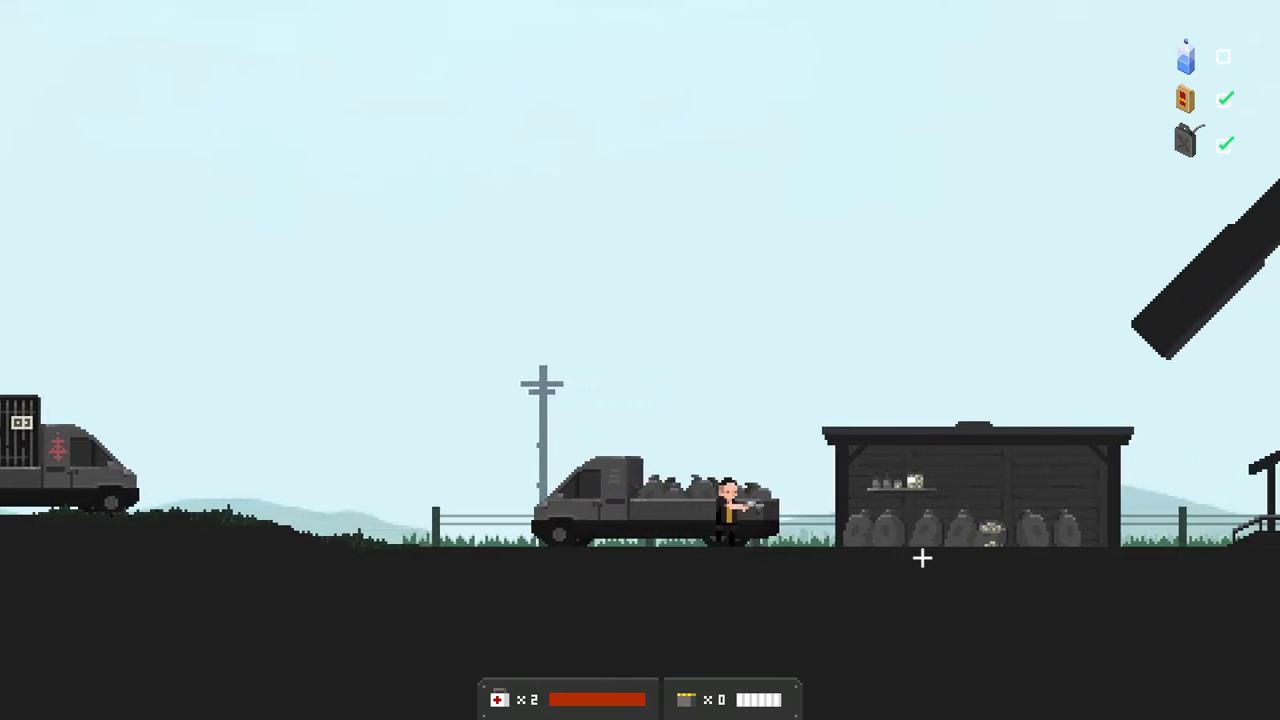
key(d)
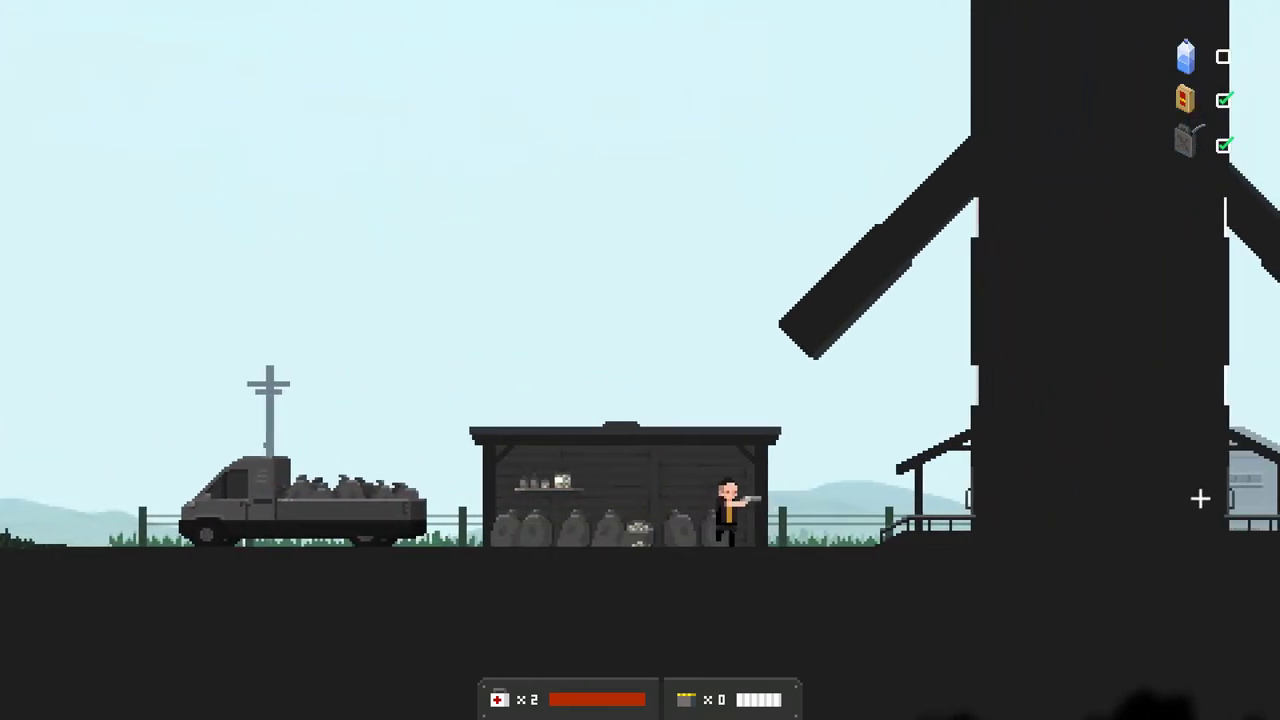
key(d)
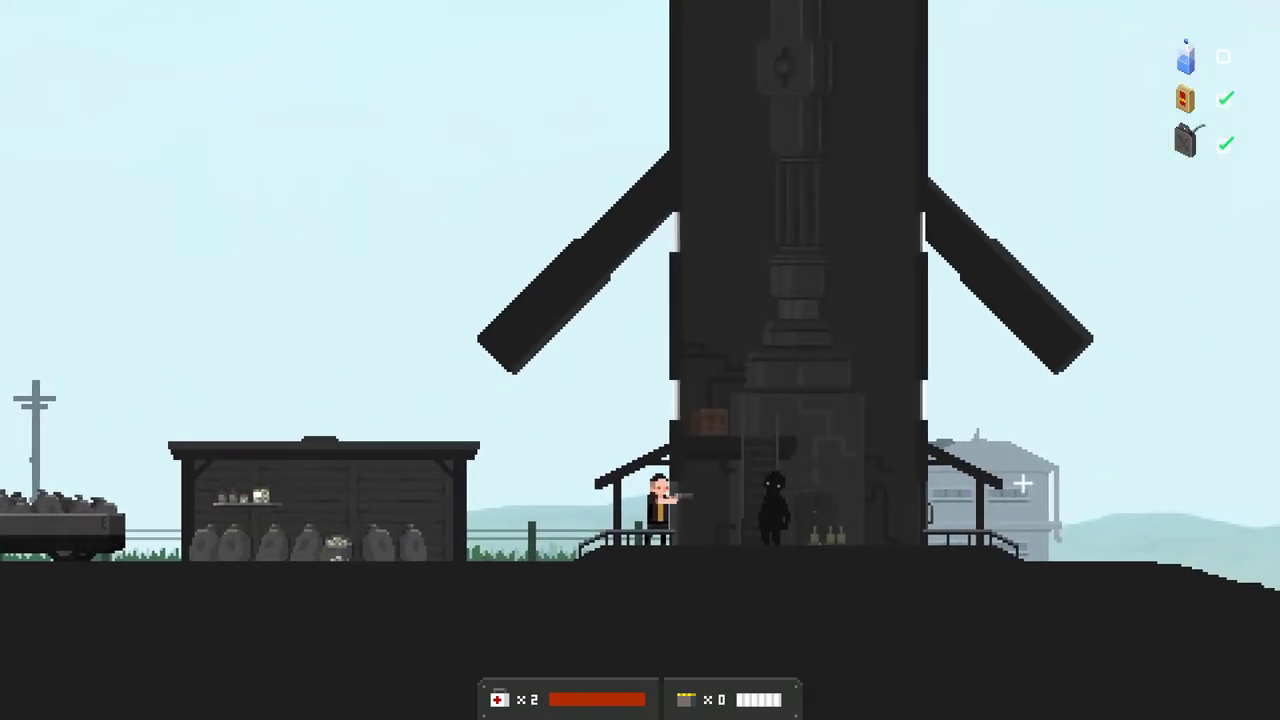
- Kill the windmill shadow creature at close range and check the windmill platform
key(a)
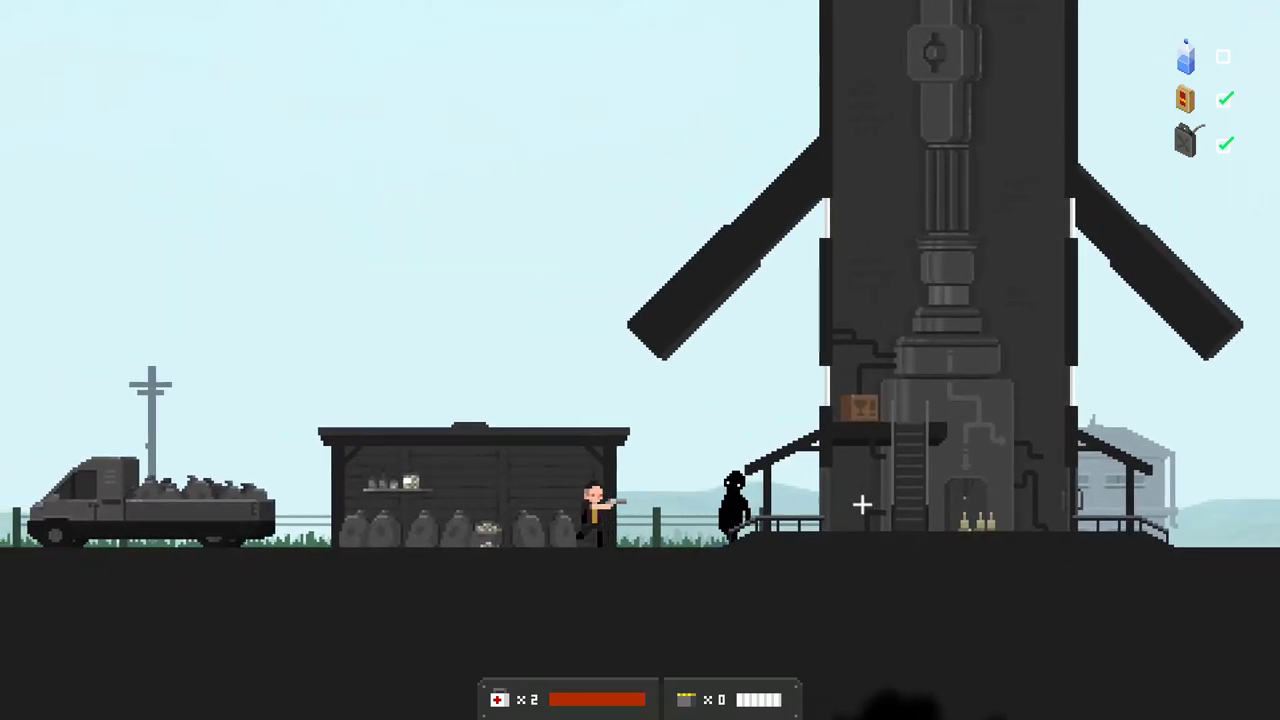
key(d)
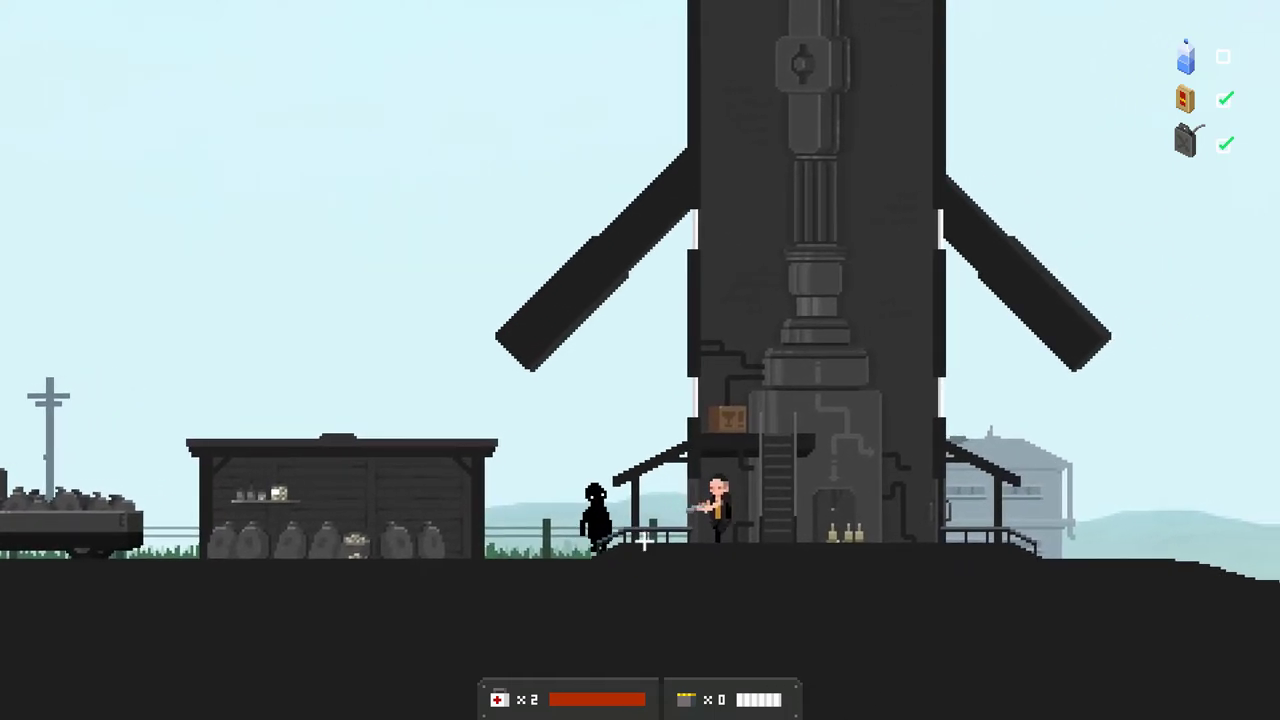
key(d)
key(w)
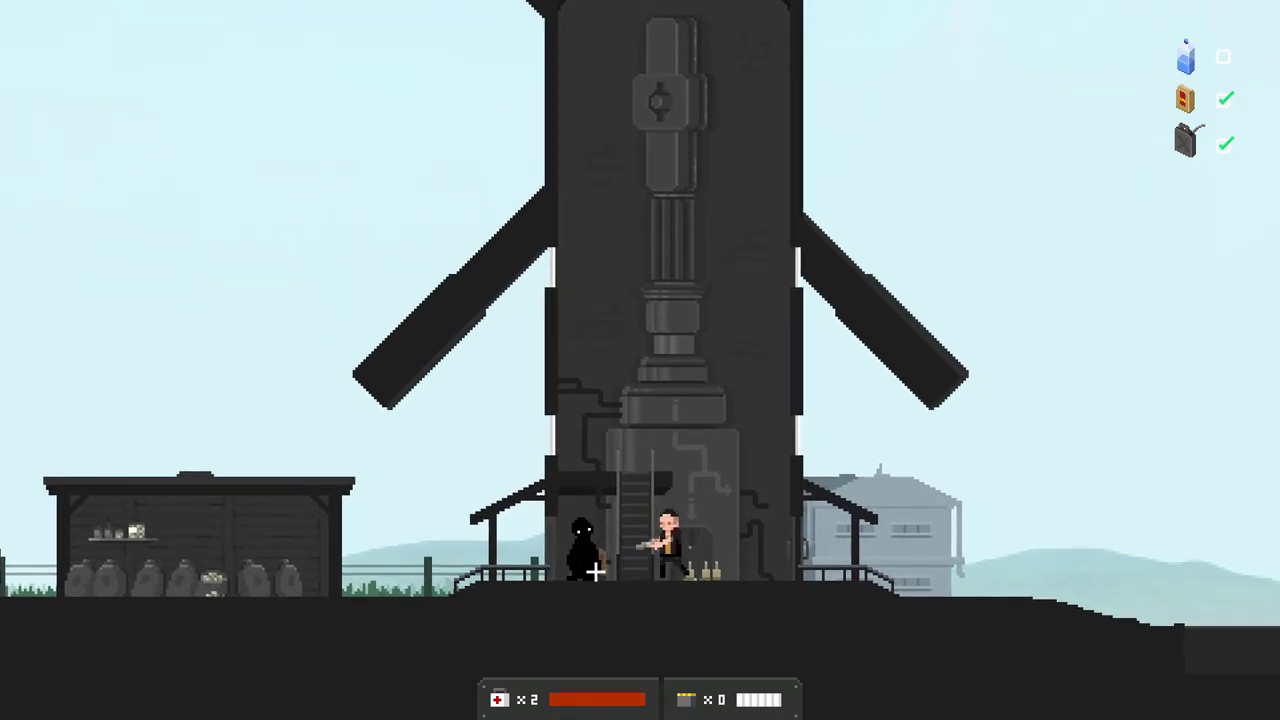
key(d)
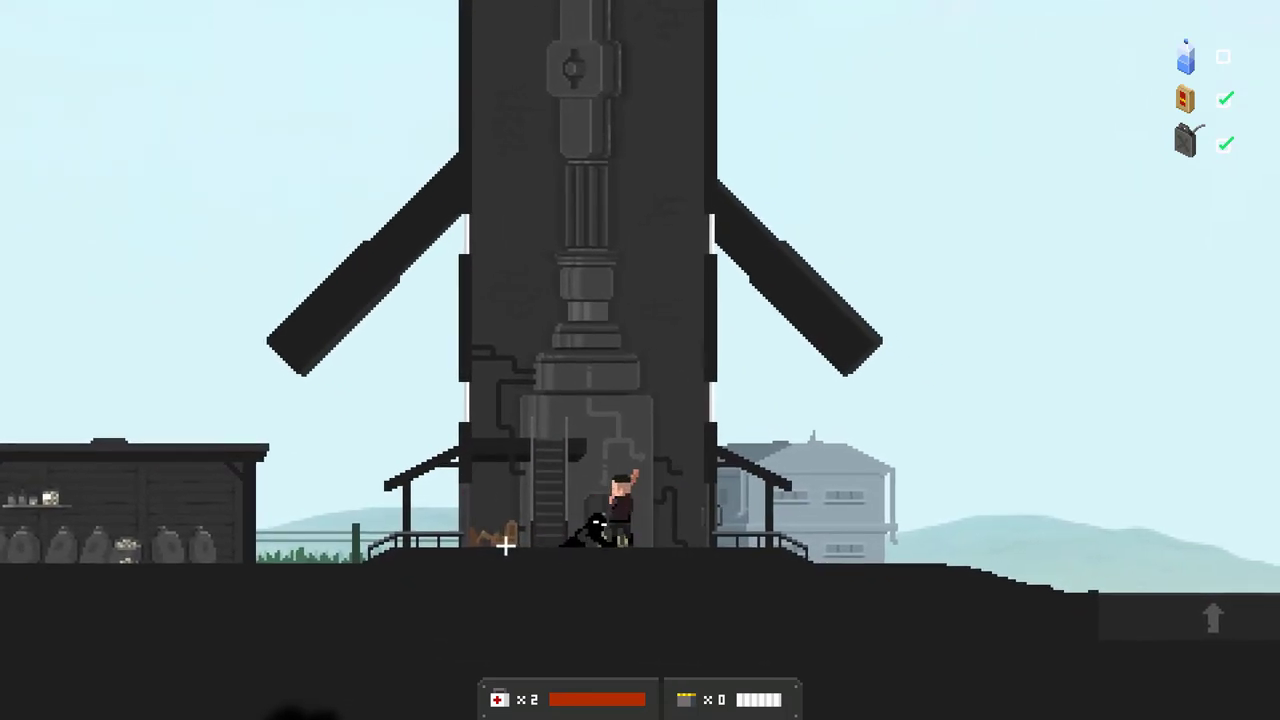
key(d)
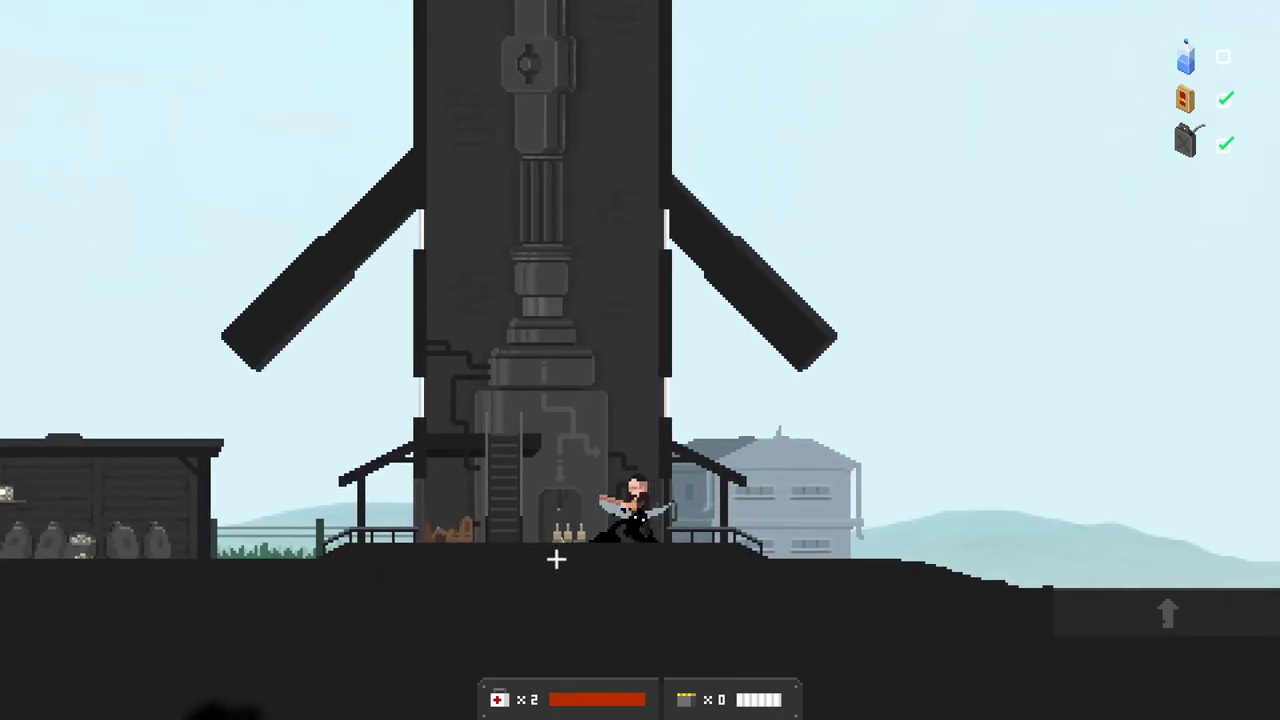
key(a)
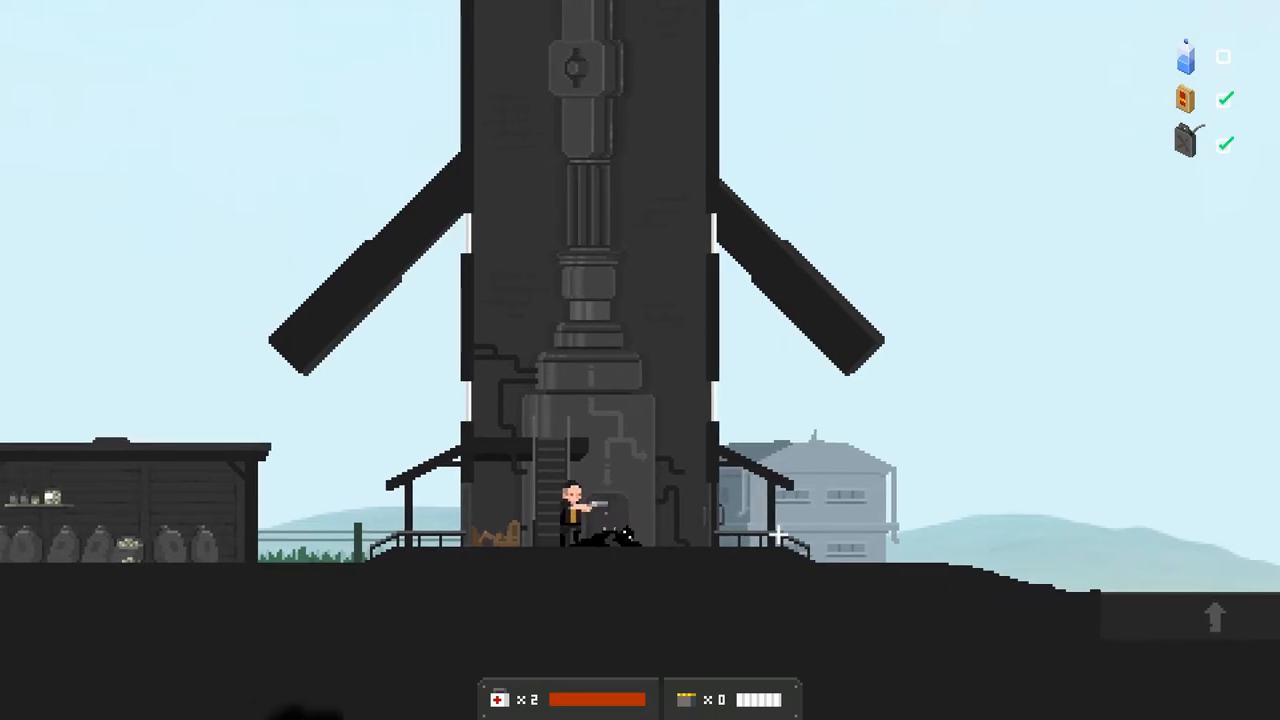
key(w)
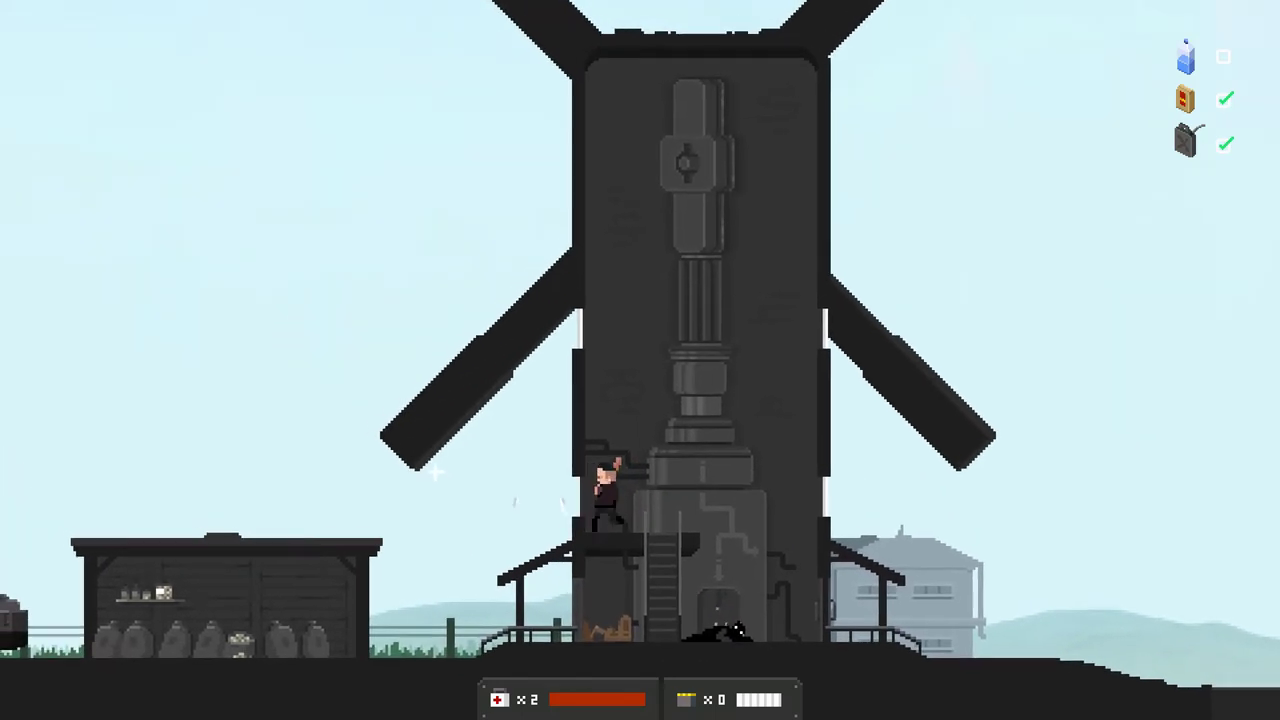
key(d)
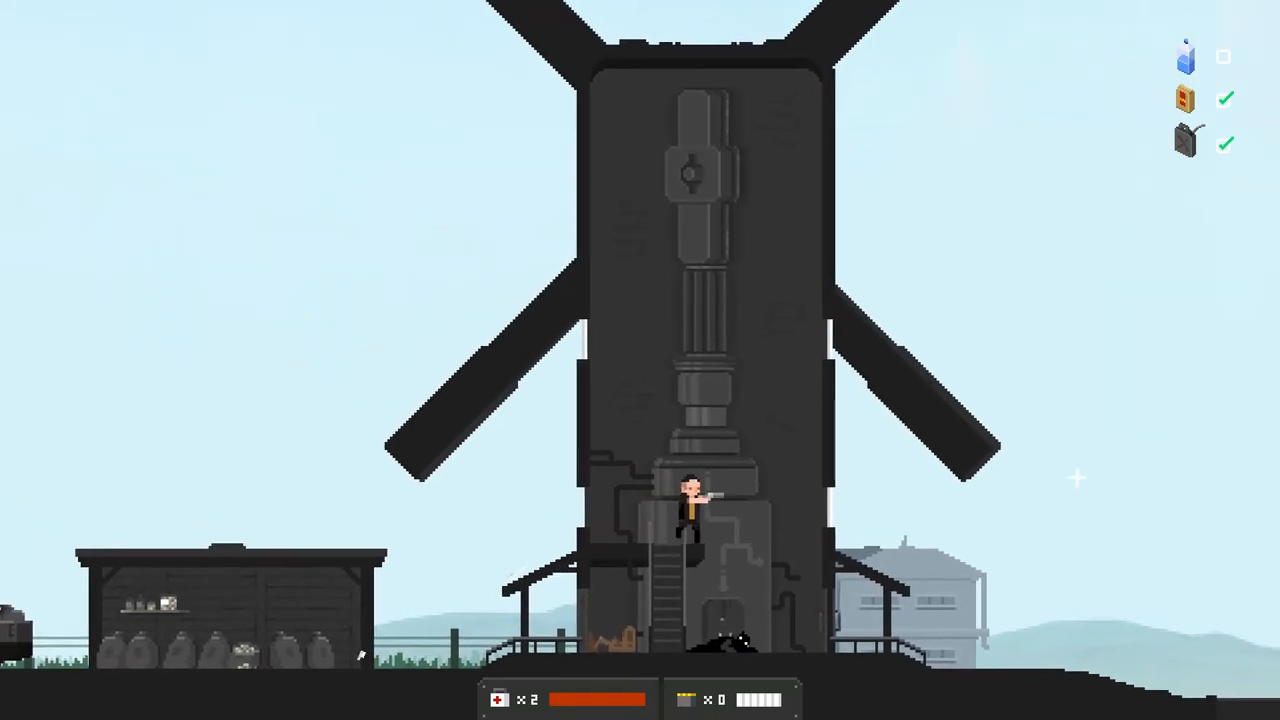
- Drop to the ground and walk right to the small roadside shelter
key(s)
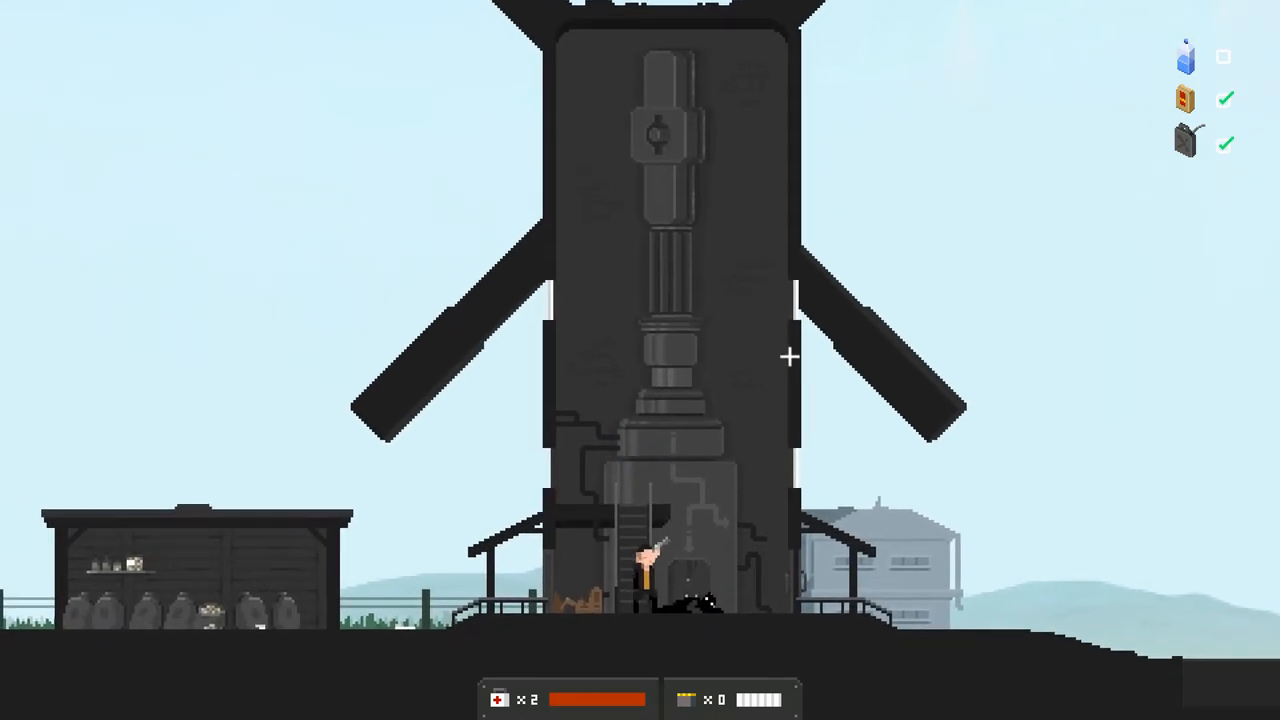
key(d)
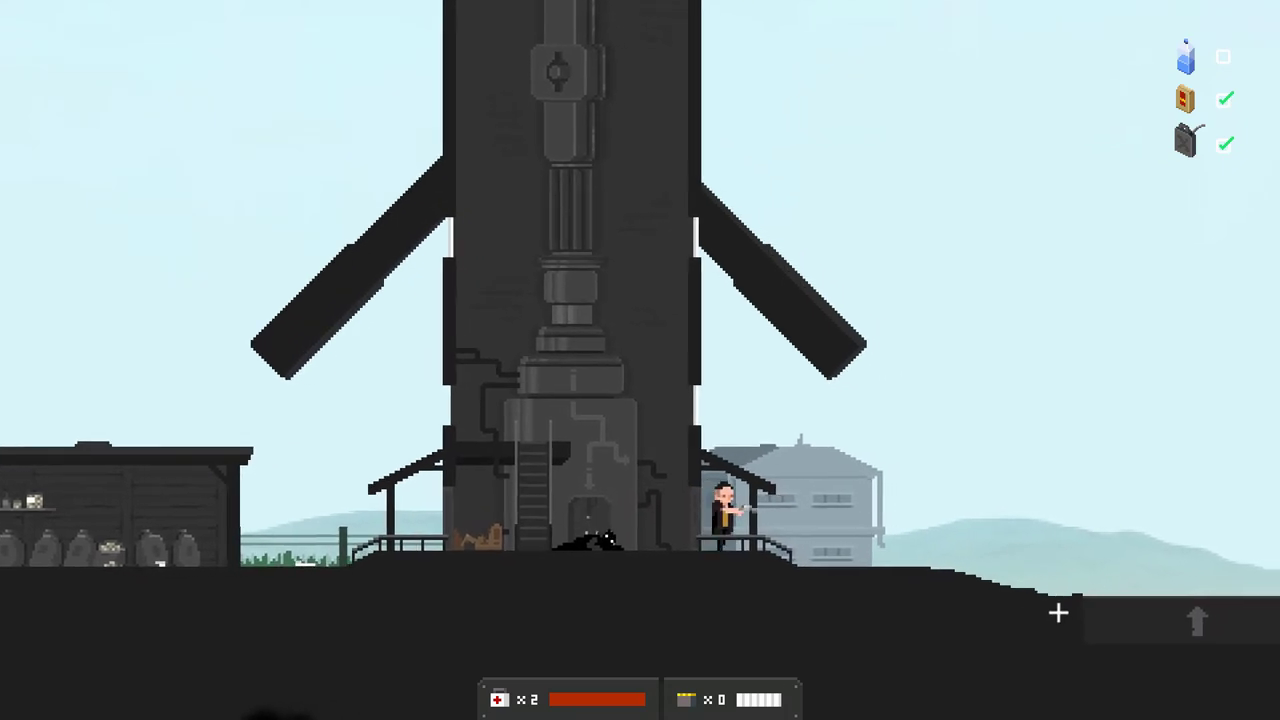
key(d)
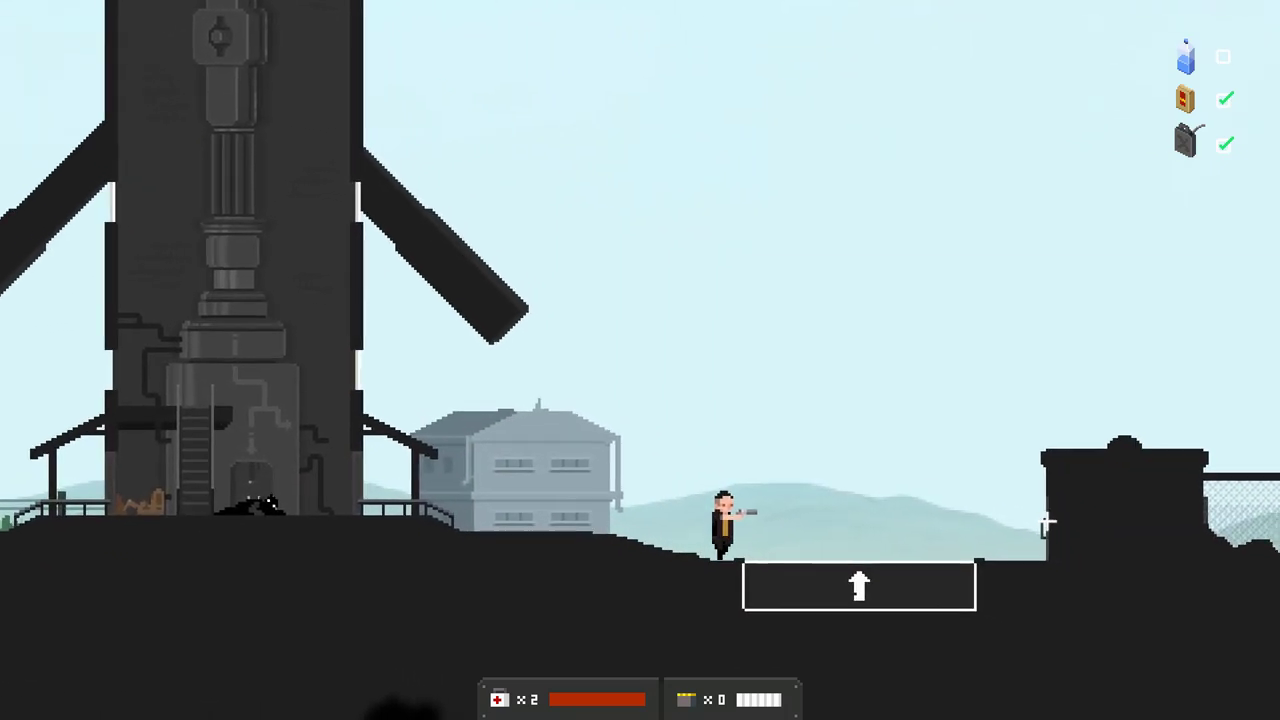
key(d)
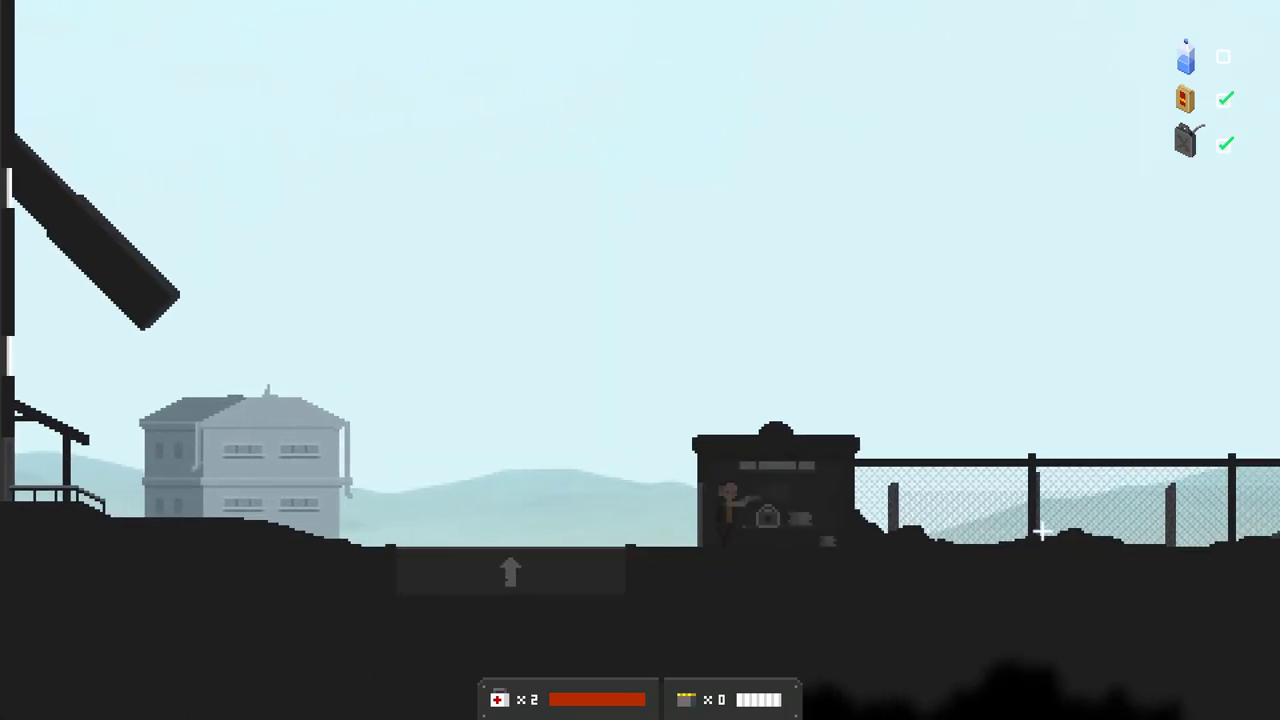
- Pick up the shelter's medkit, turn back at the fence and enter the hillside house onto its ladder
key(d)
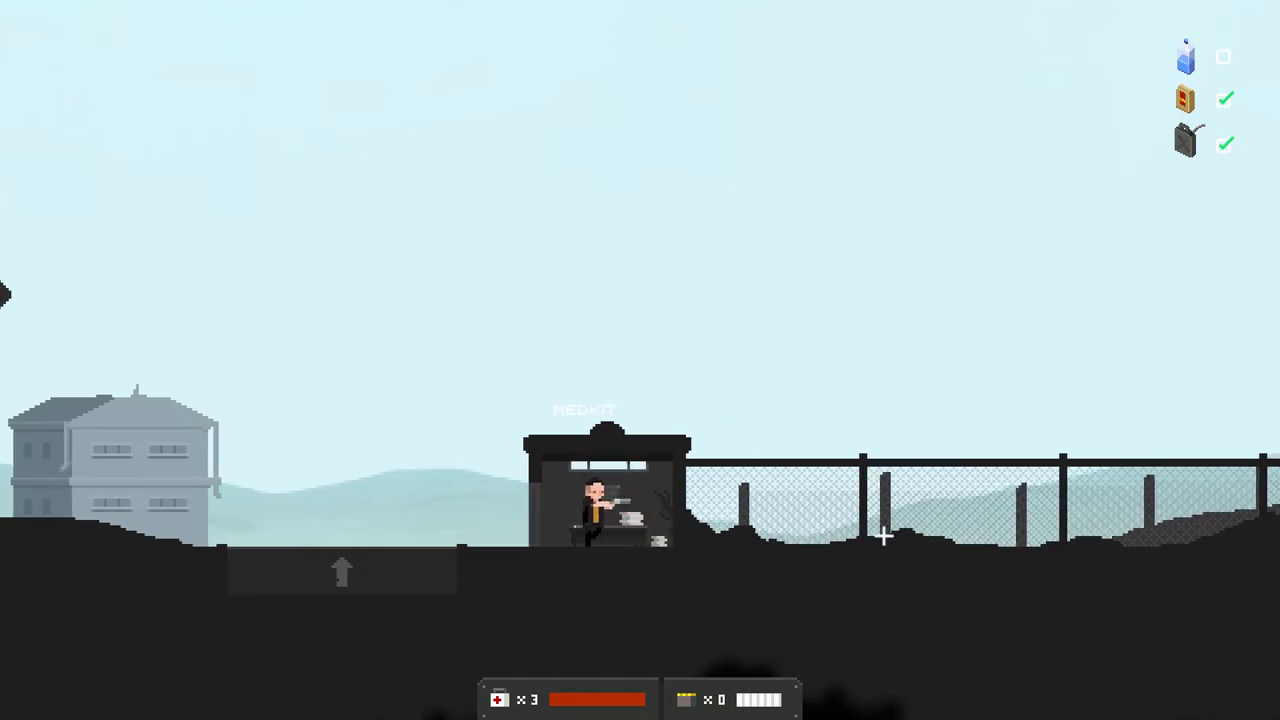
key(d)
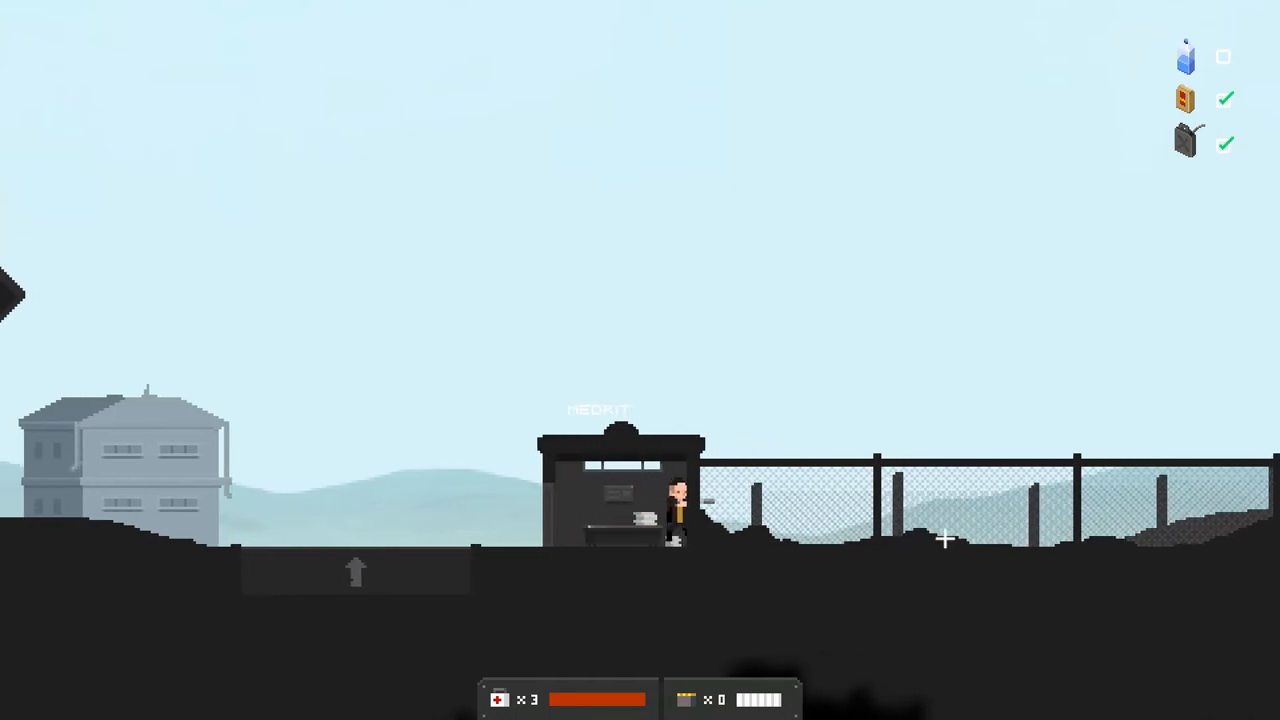
key(a)
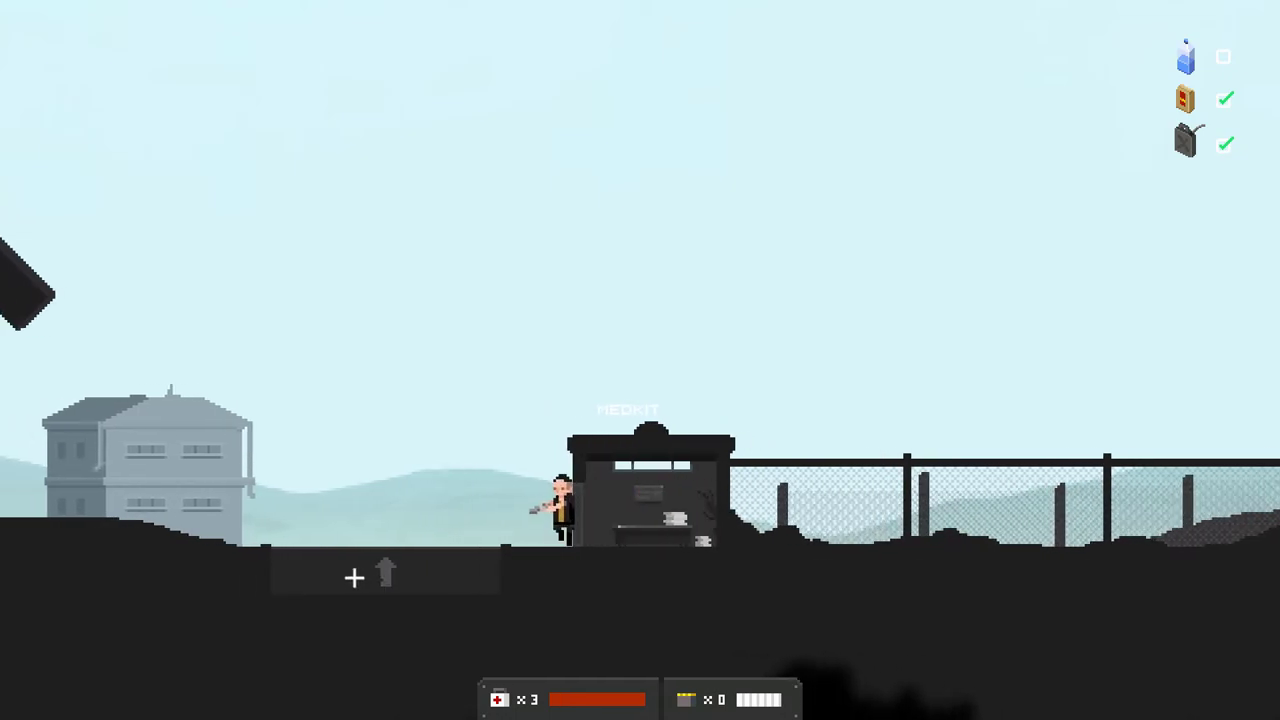
key(a)
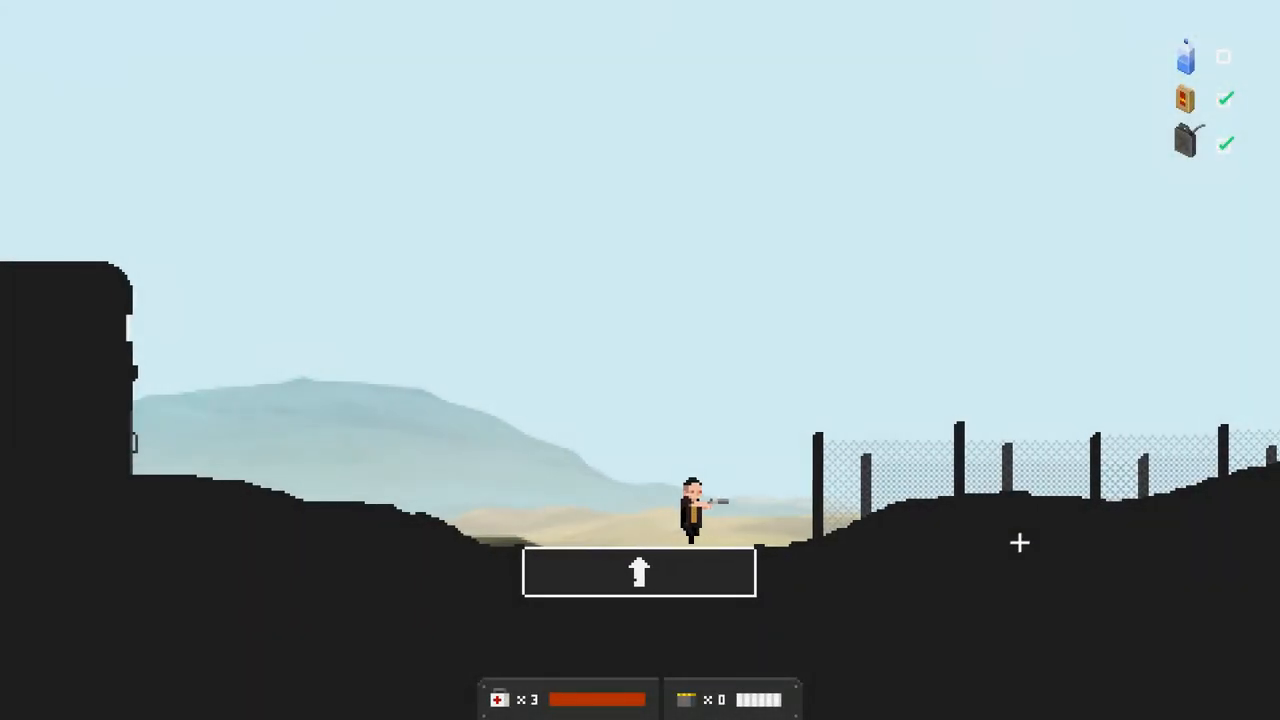
key(a)
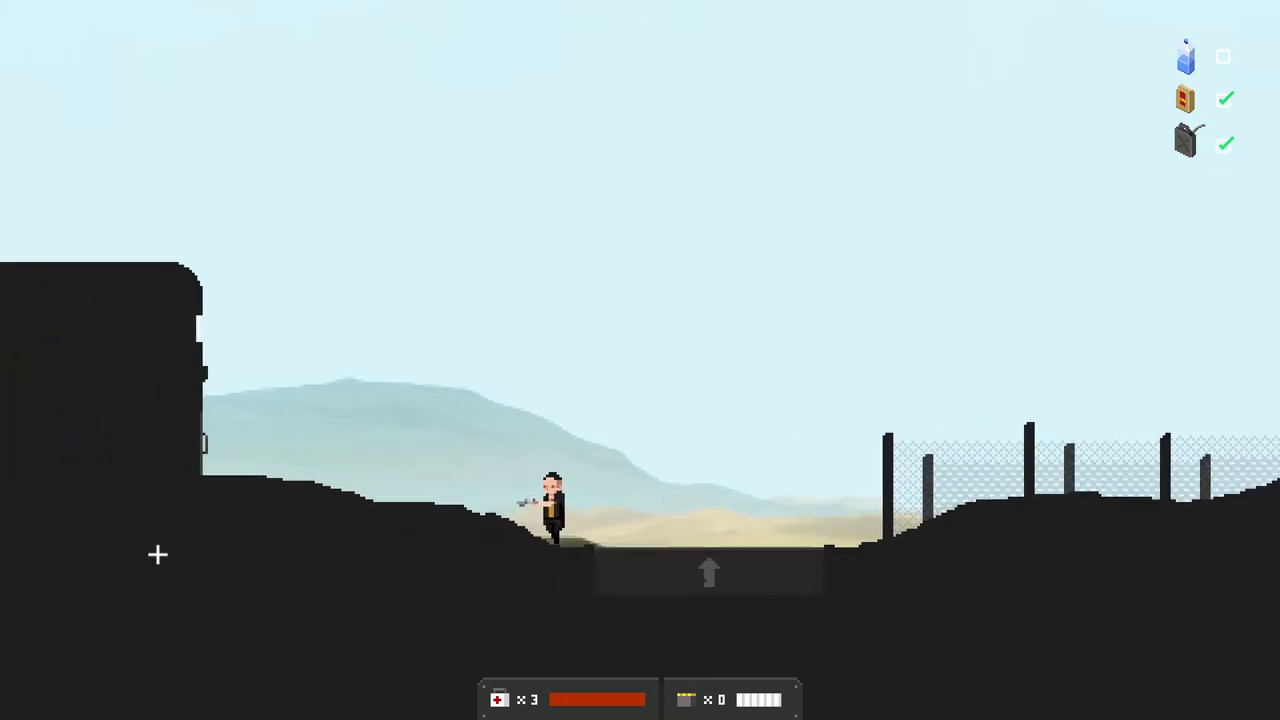
key(a)
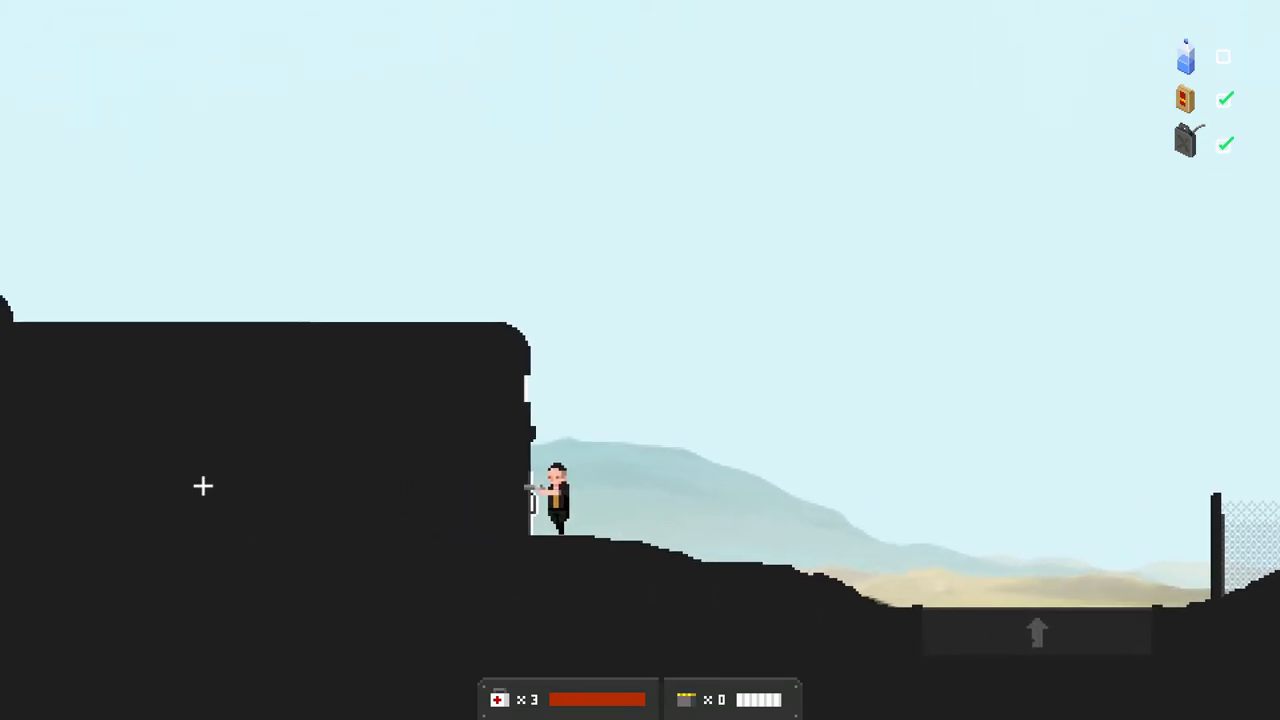
key(a)
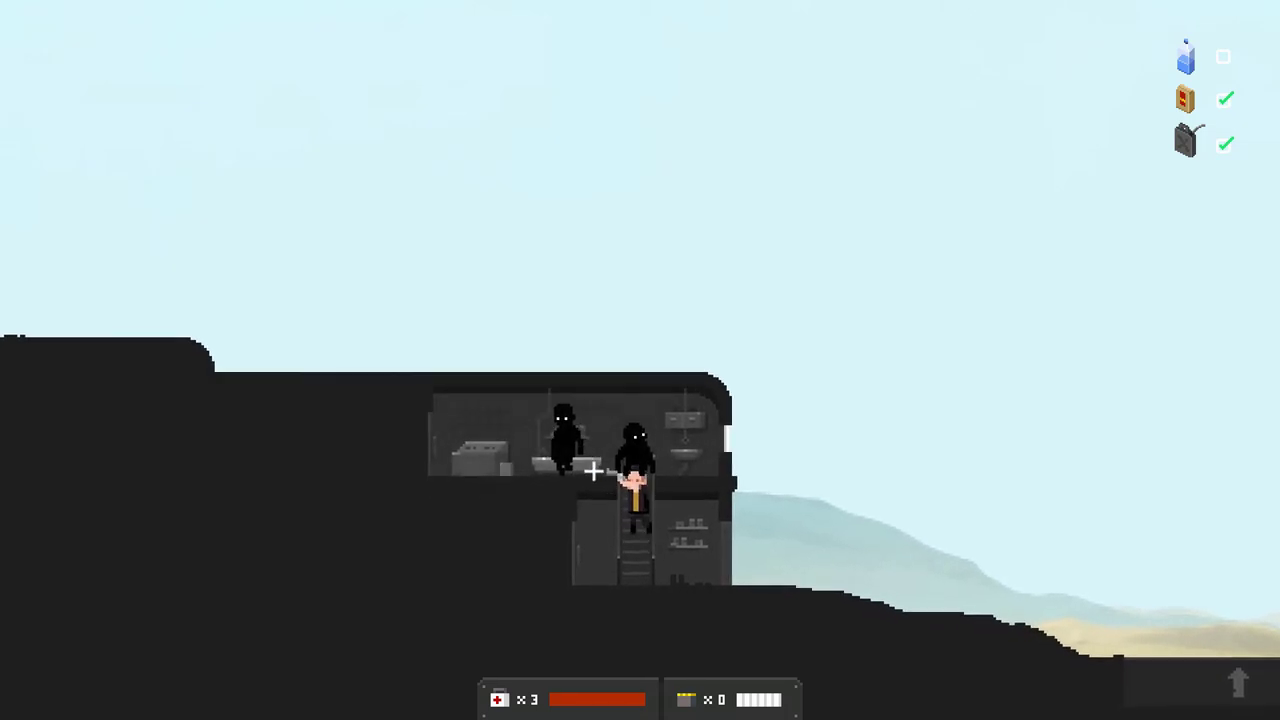
key(w)
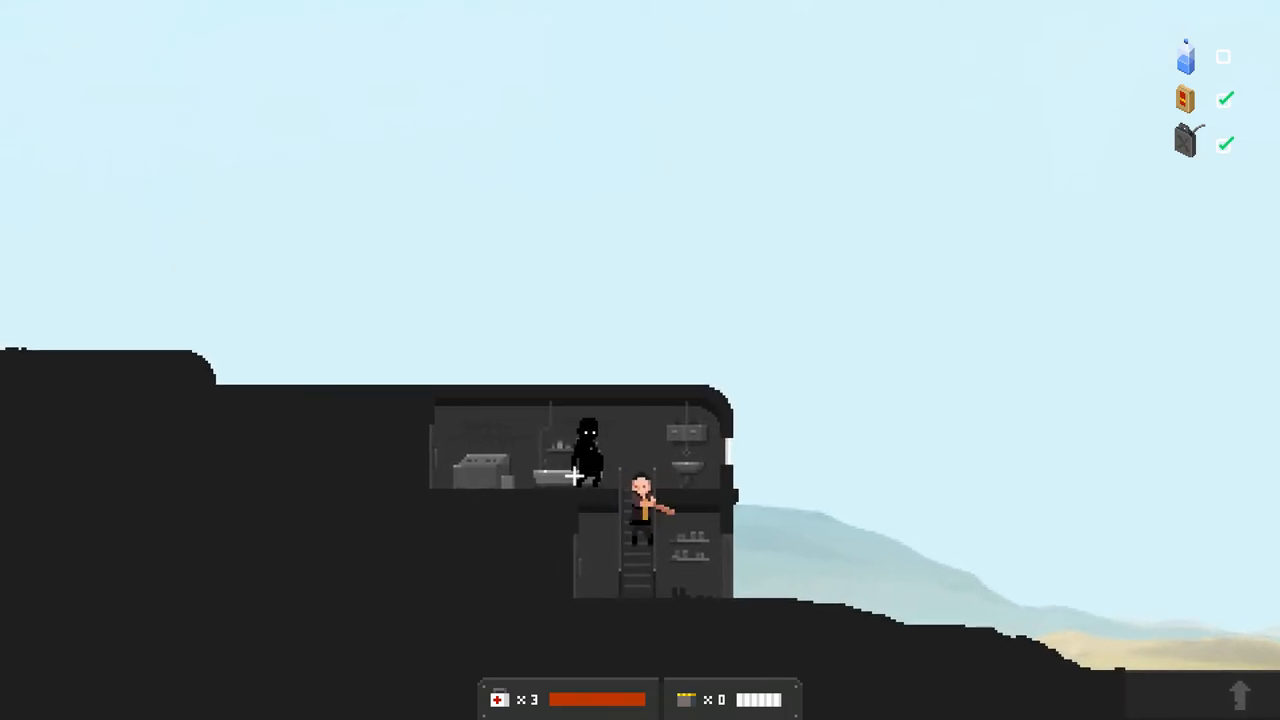
- Clear the upper floor, collect the water, clothing, pills and rags, then climb back down
key(w)
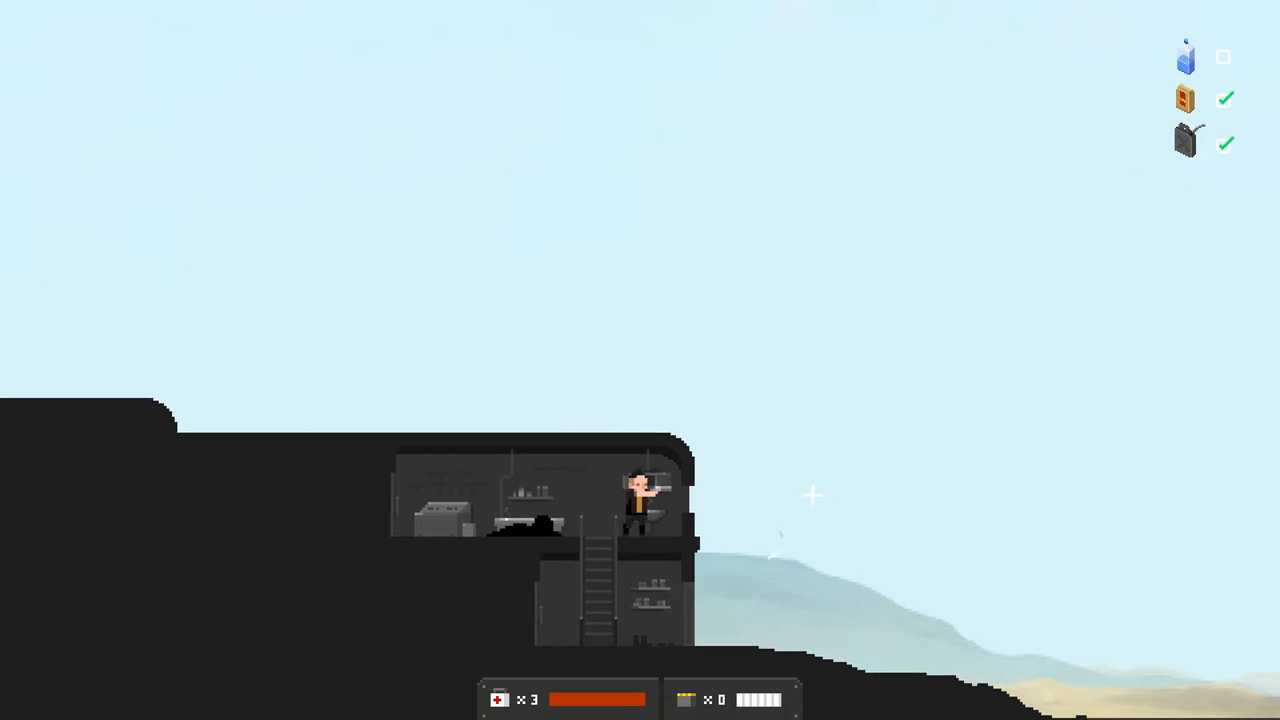
key(a)
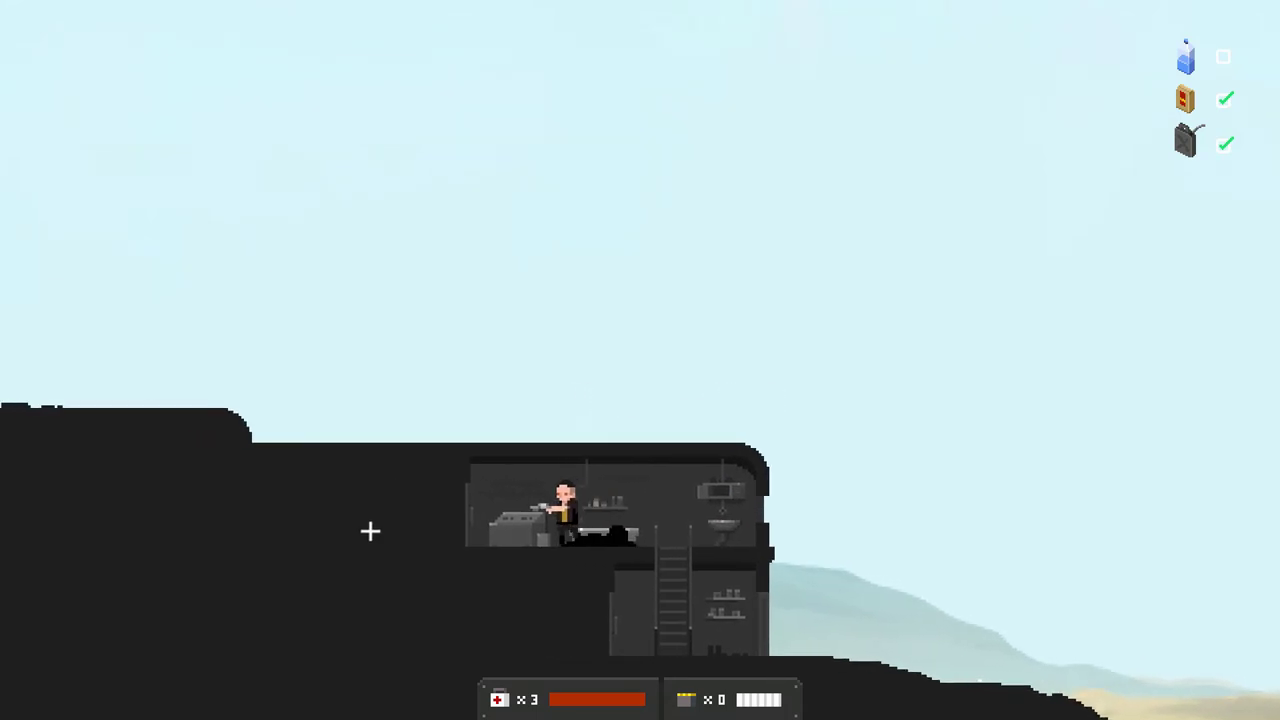
key(a)
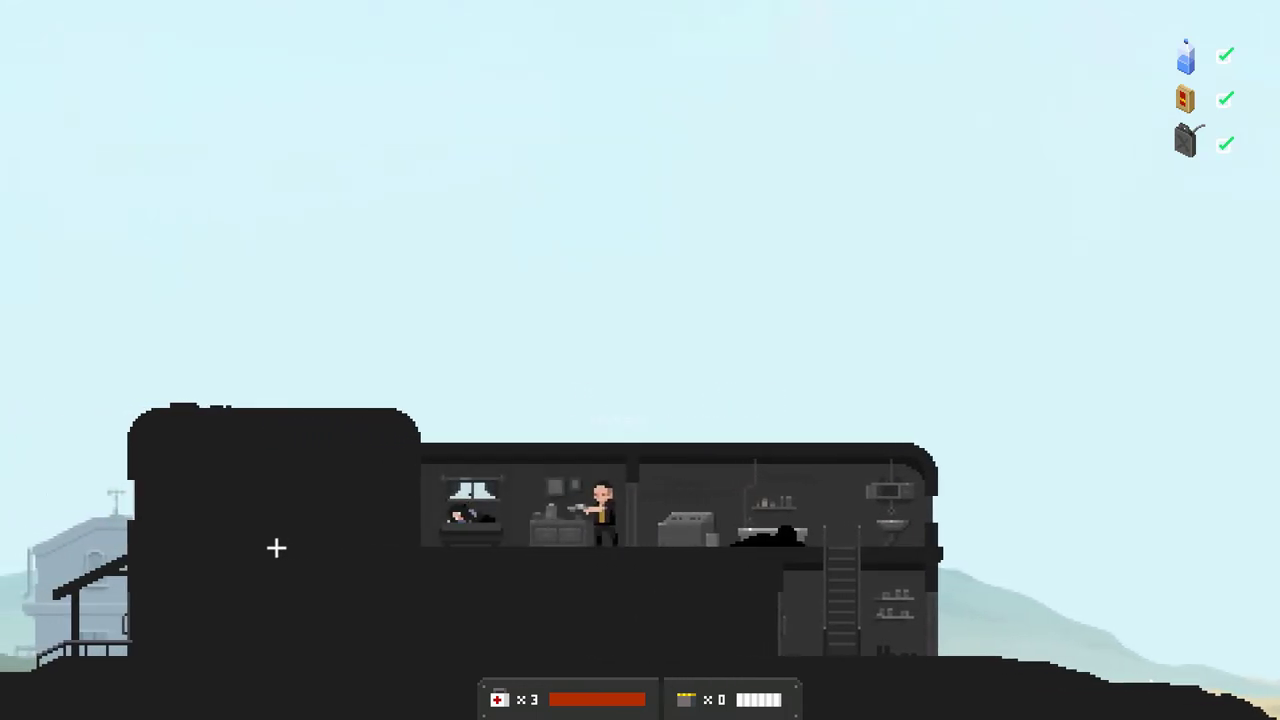
key(a)
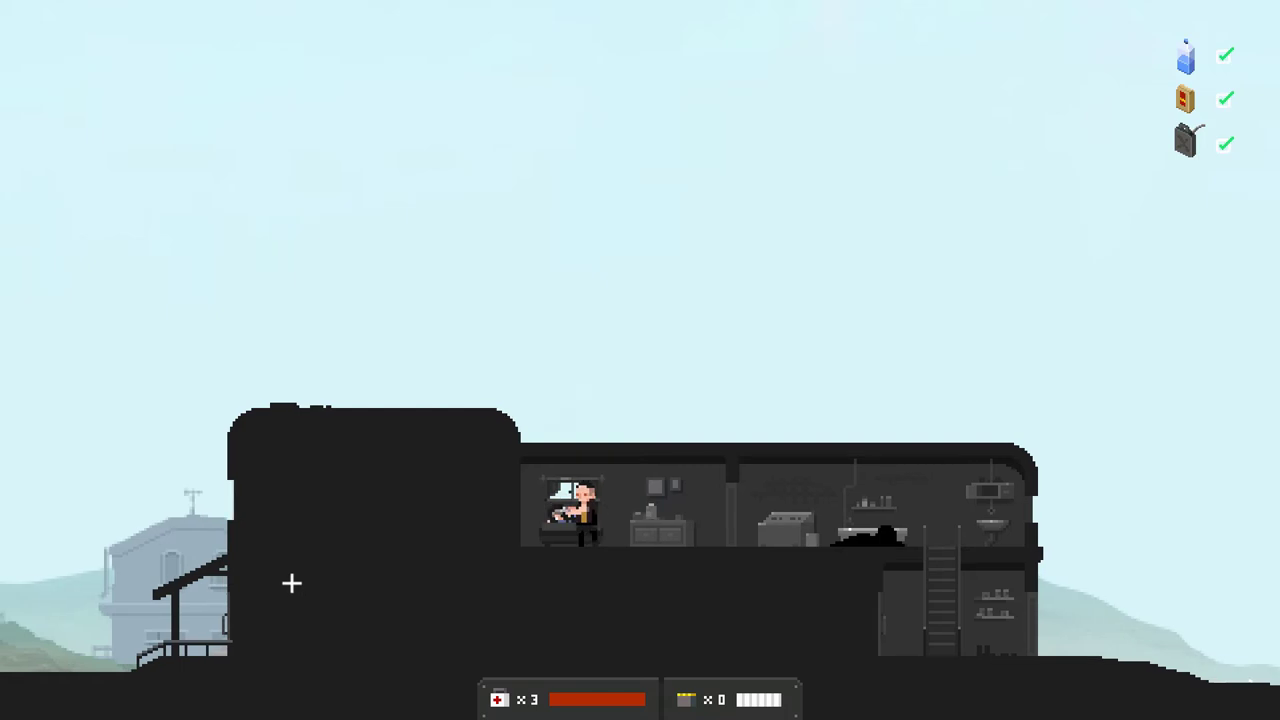
key(d)
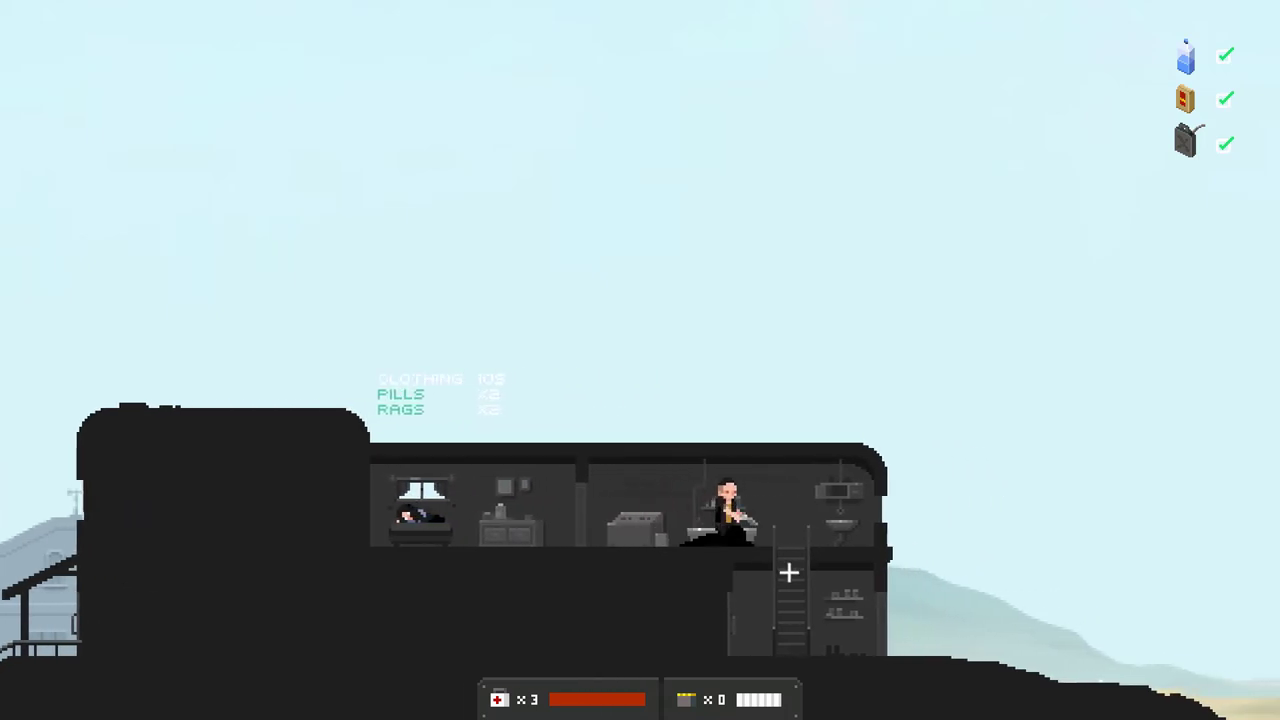
key(s)
key(a)
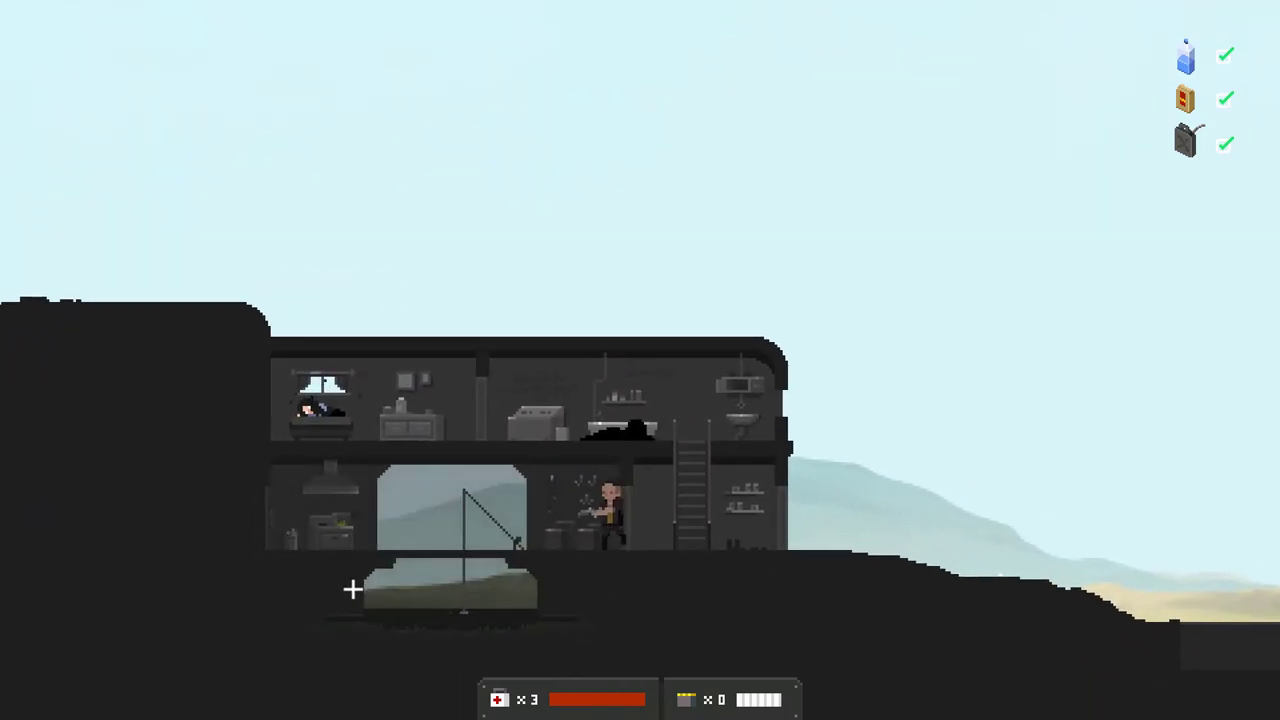
- Move through the lower rooms past the shadow creature and climb to the upper floor
key(a)
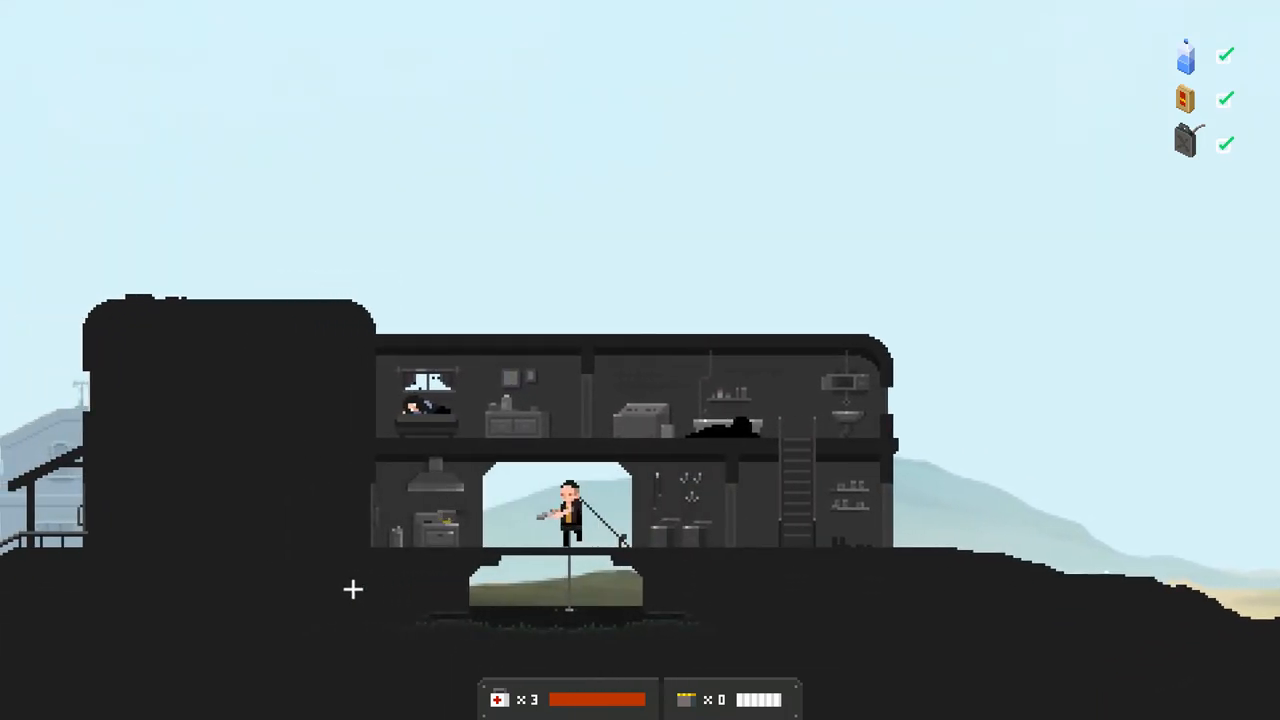
key(d)
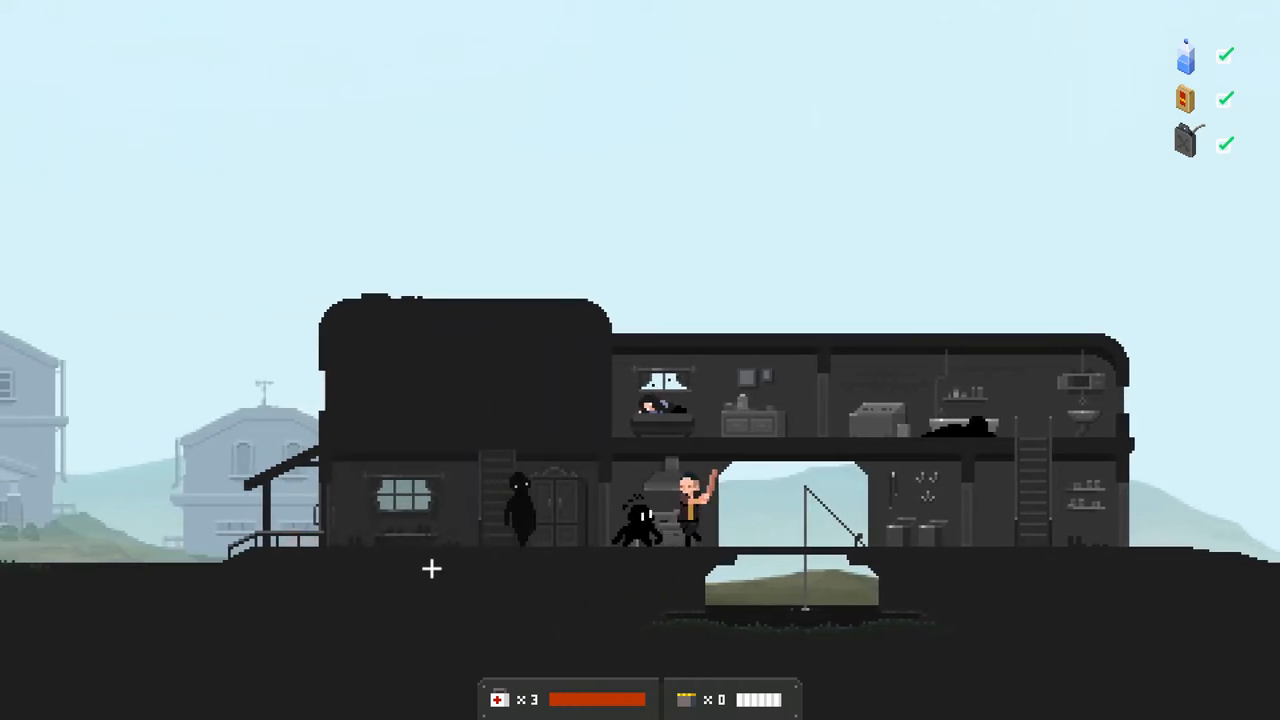
key(d)
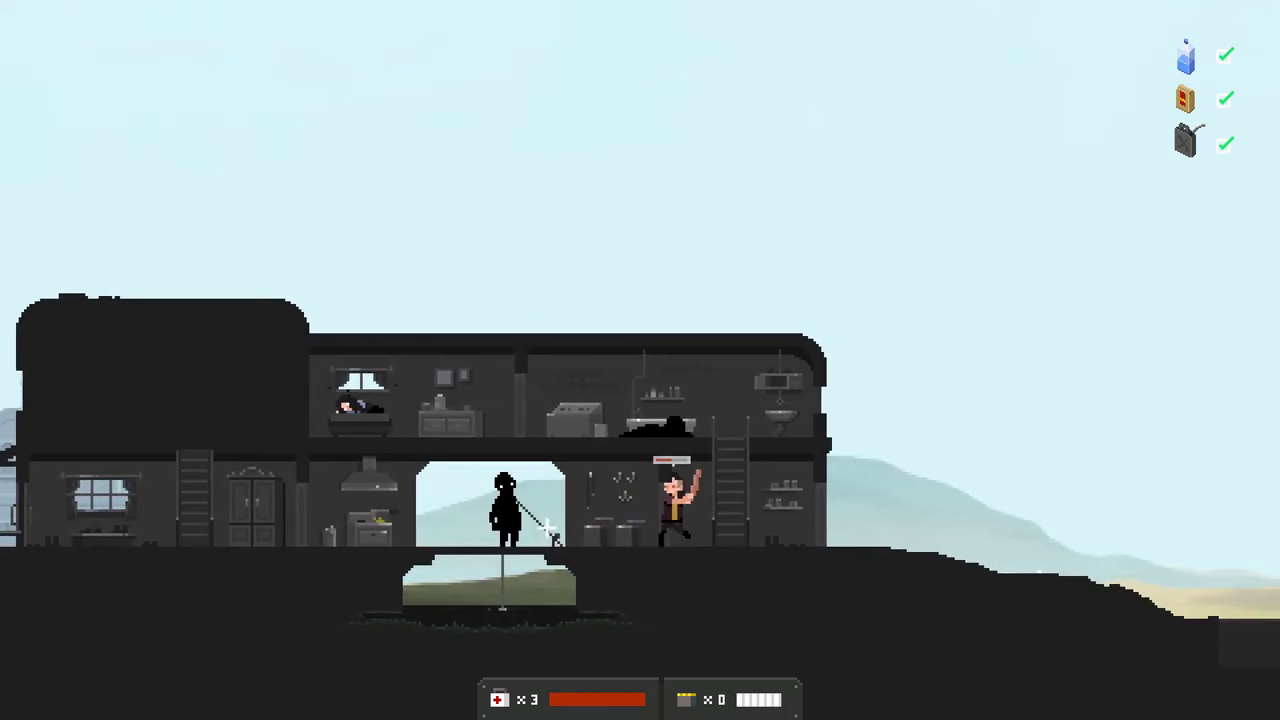
key(d)
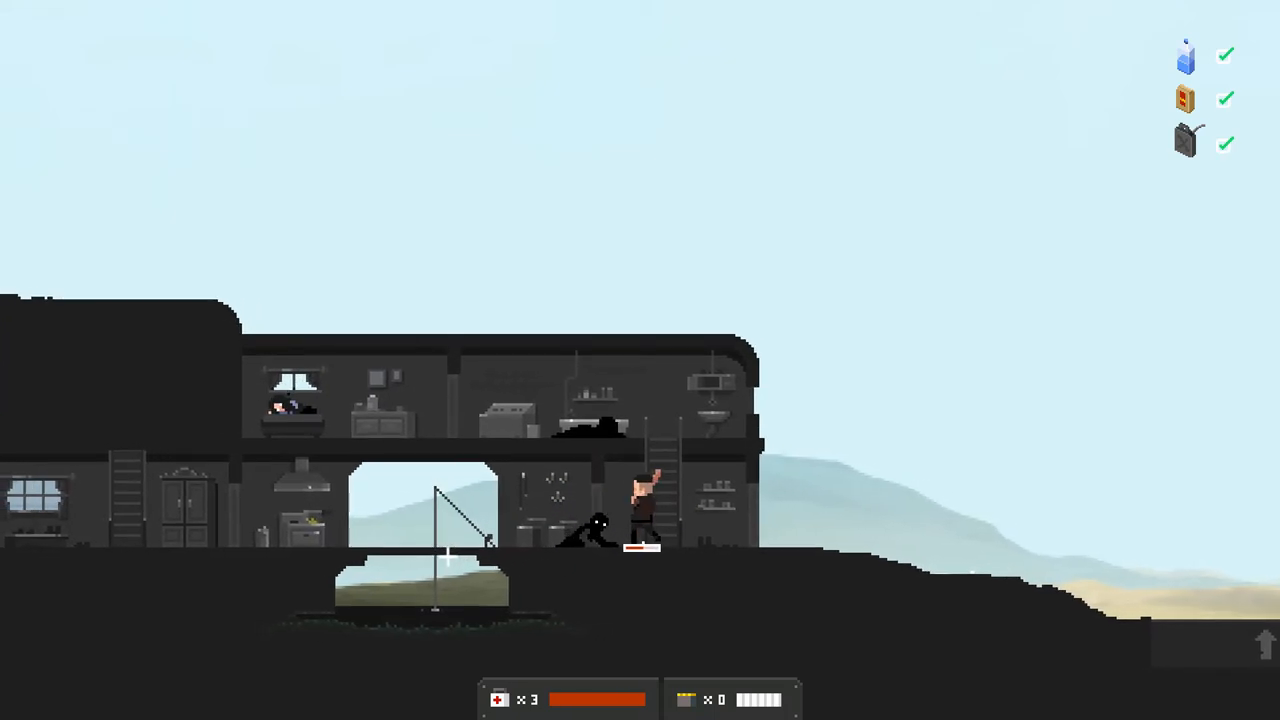
key(a)
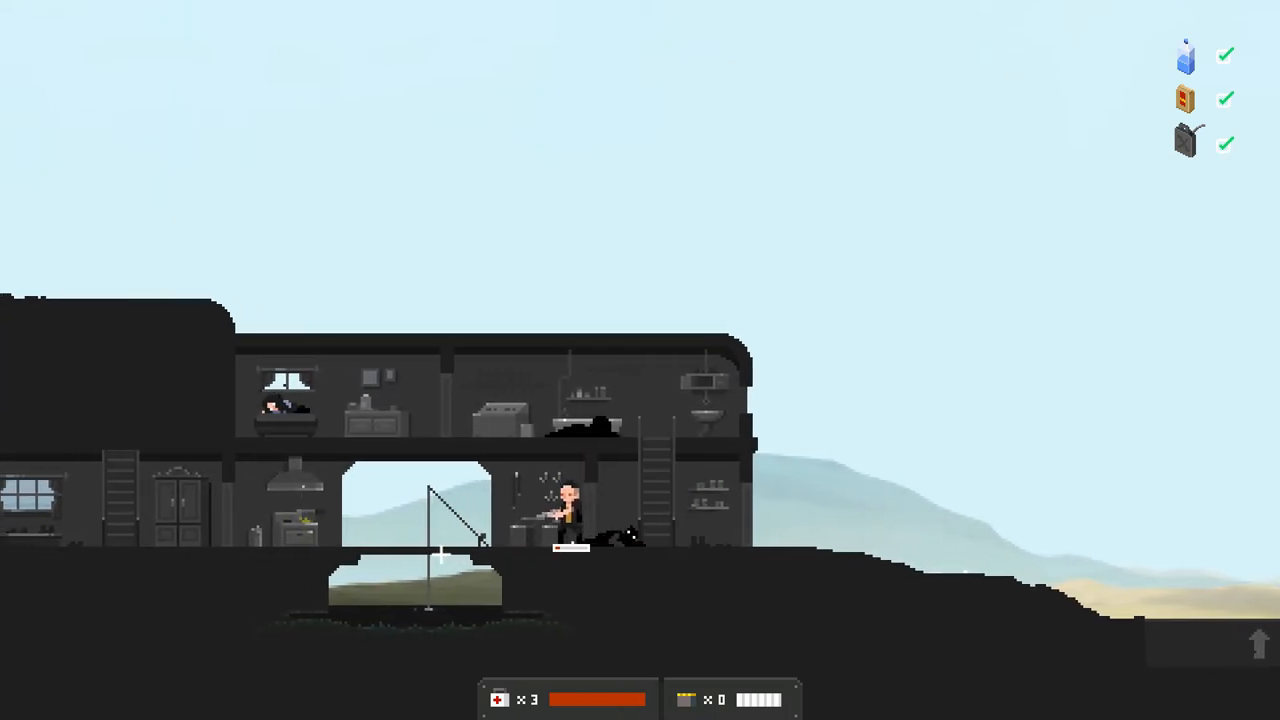
key(a)
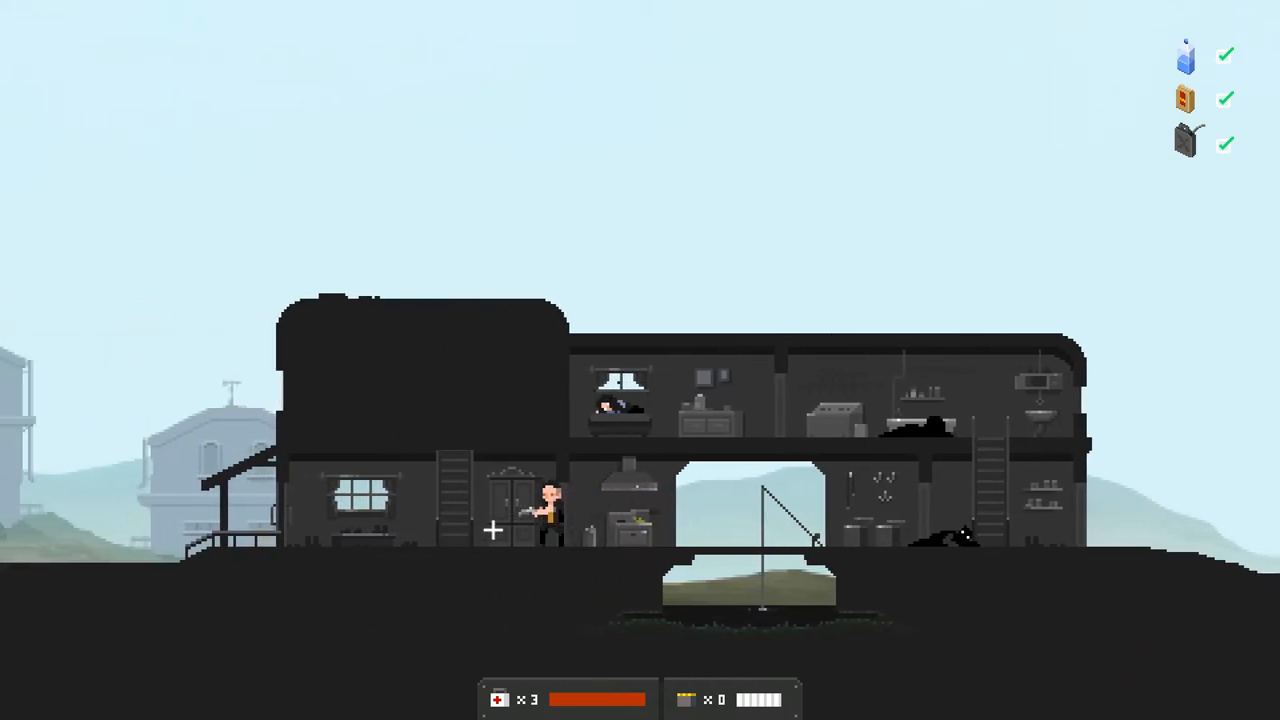
key(a)
key(w)
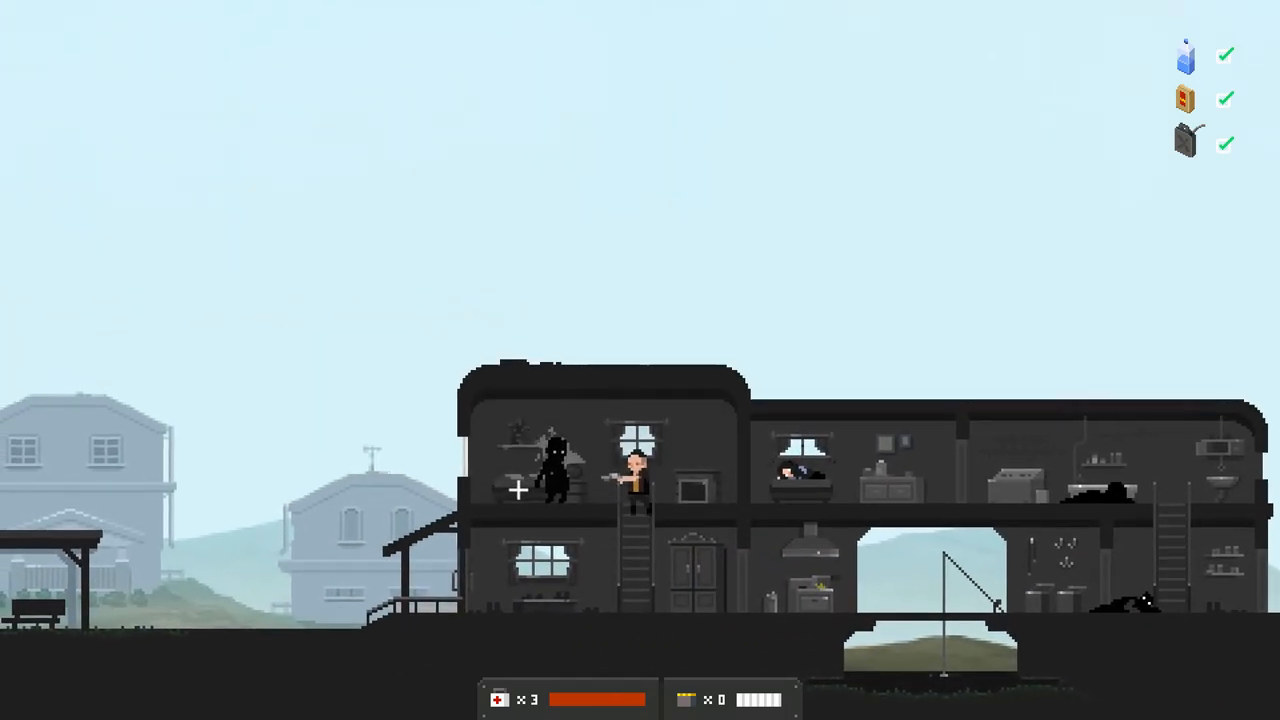
- Shoot and burn the upstairs creature, retreat below, then climb back to the upper-left room
click(558, 482)
key(s)
key(a)
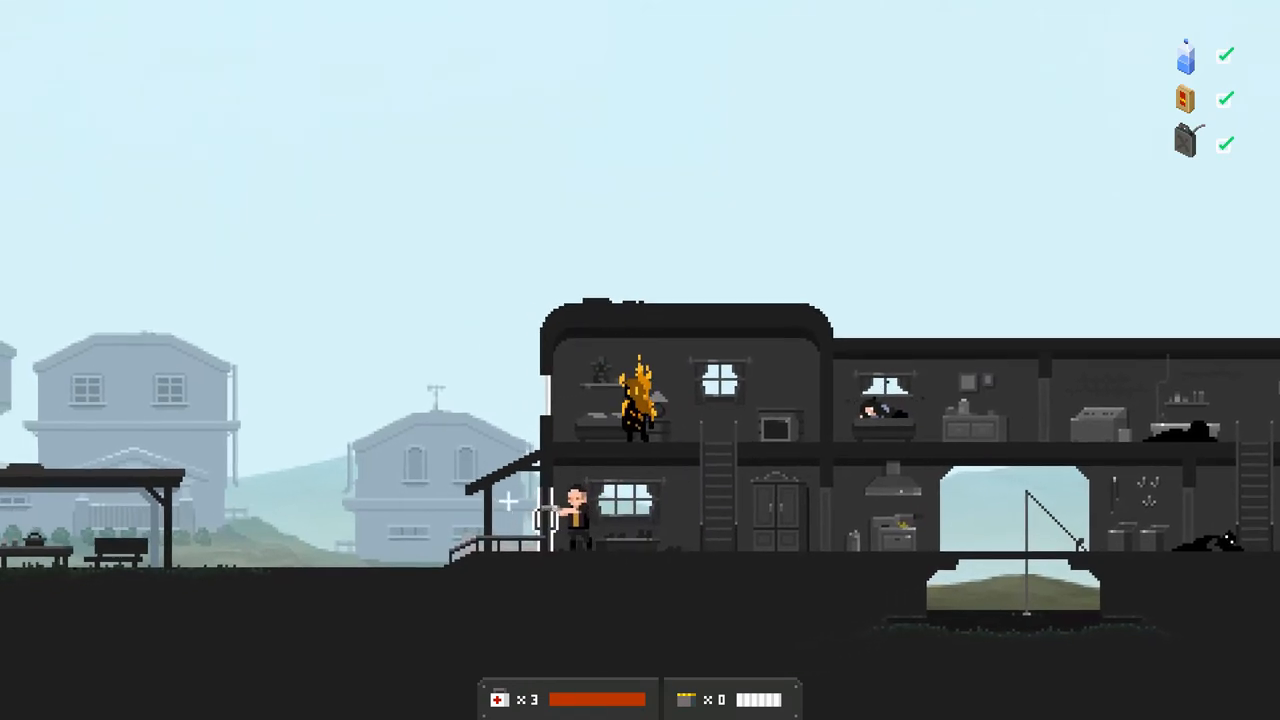
key(d)
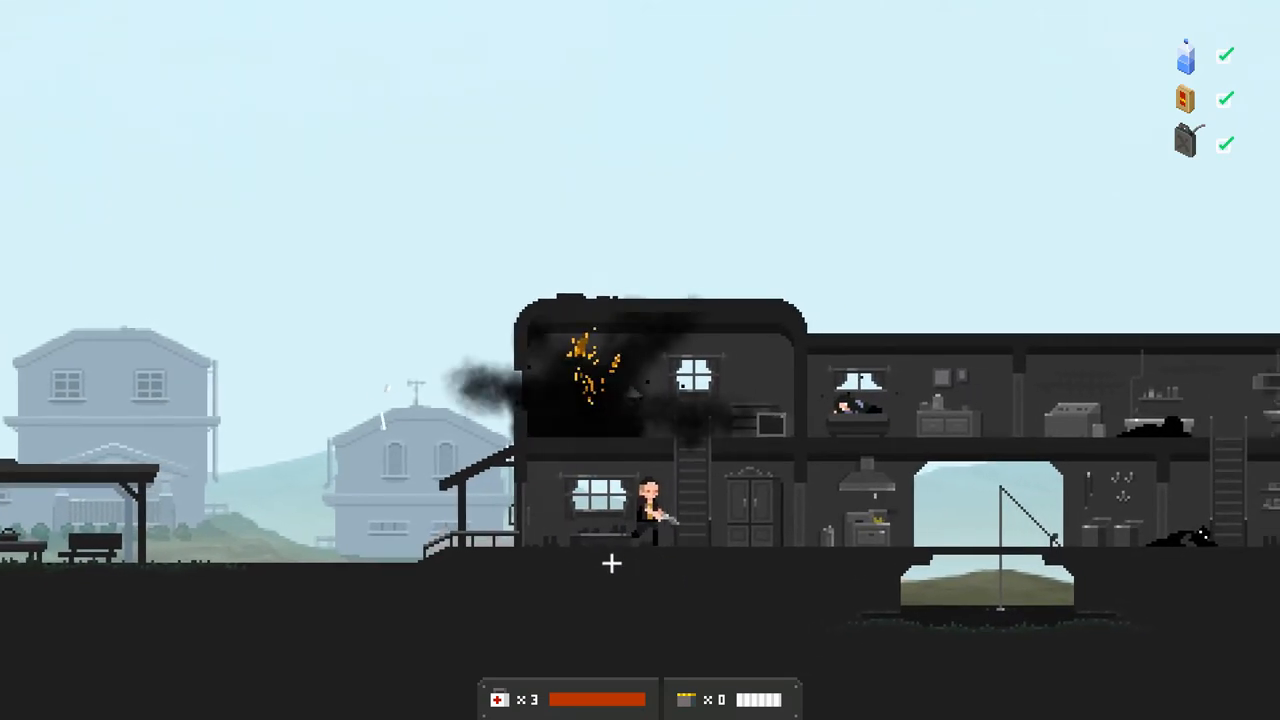
key(d)
key(w)
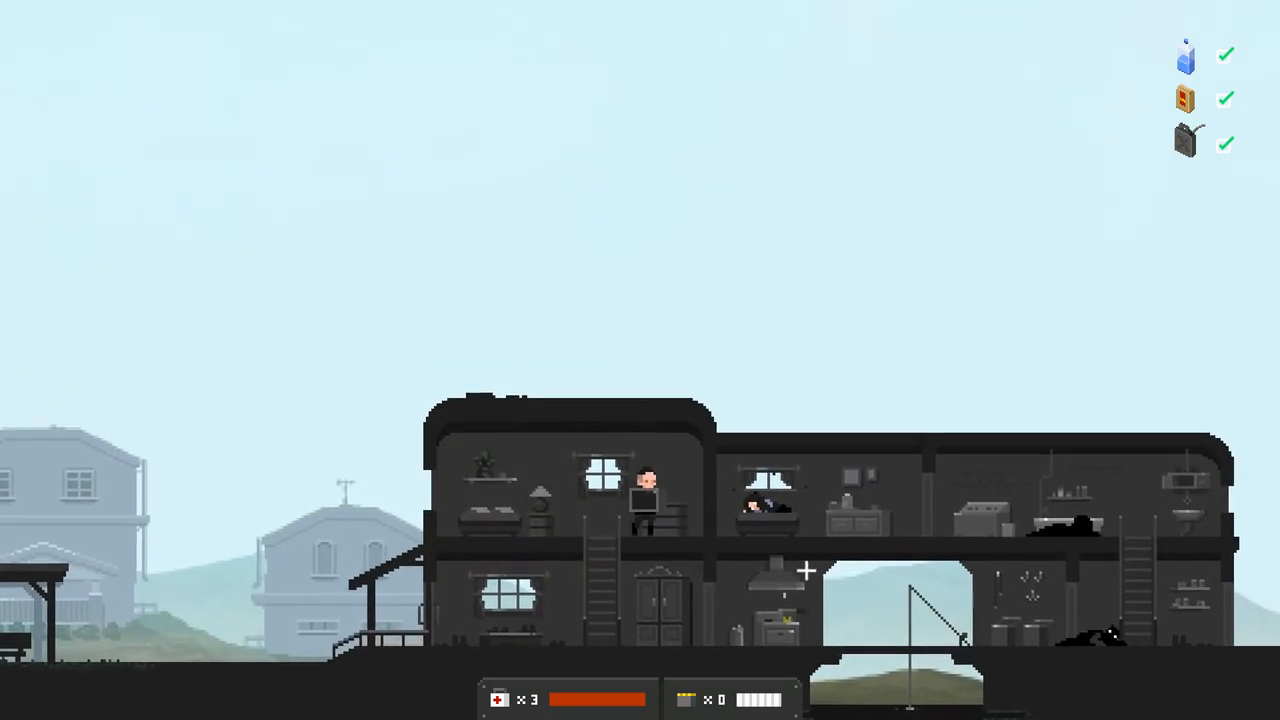
- Leave the house by climbing down and walking out onto open ground
key(a)
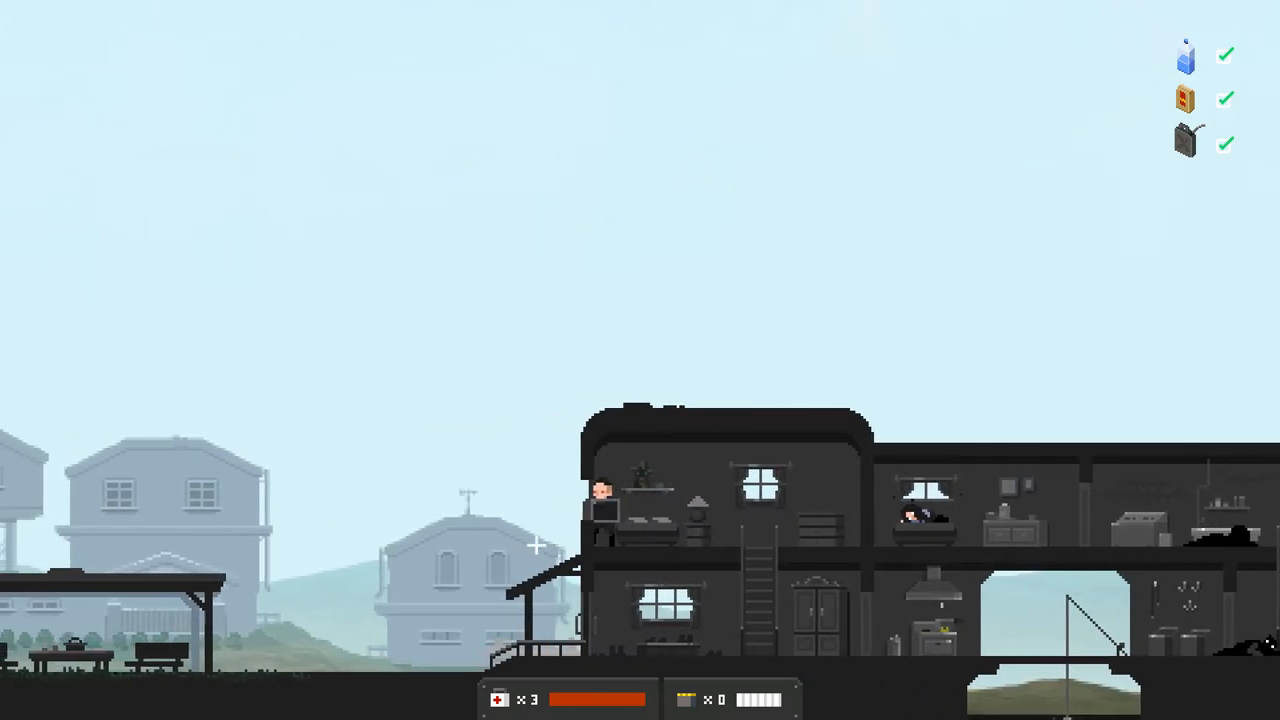
key(d)
key(s)
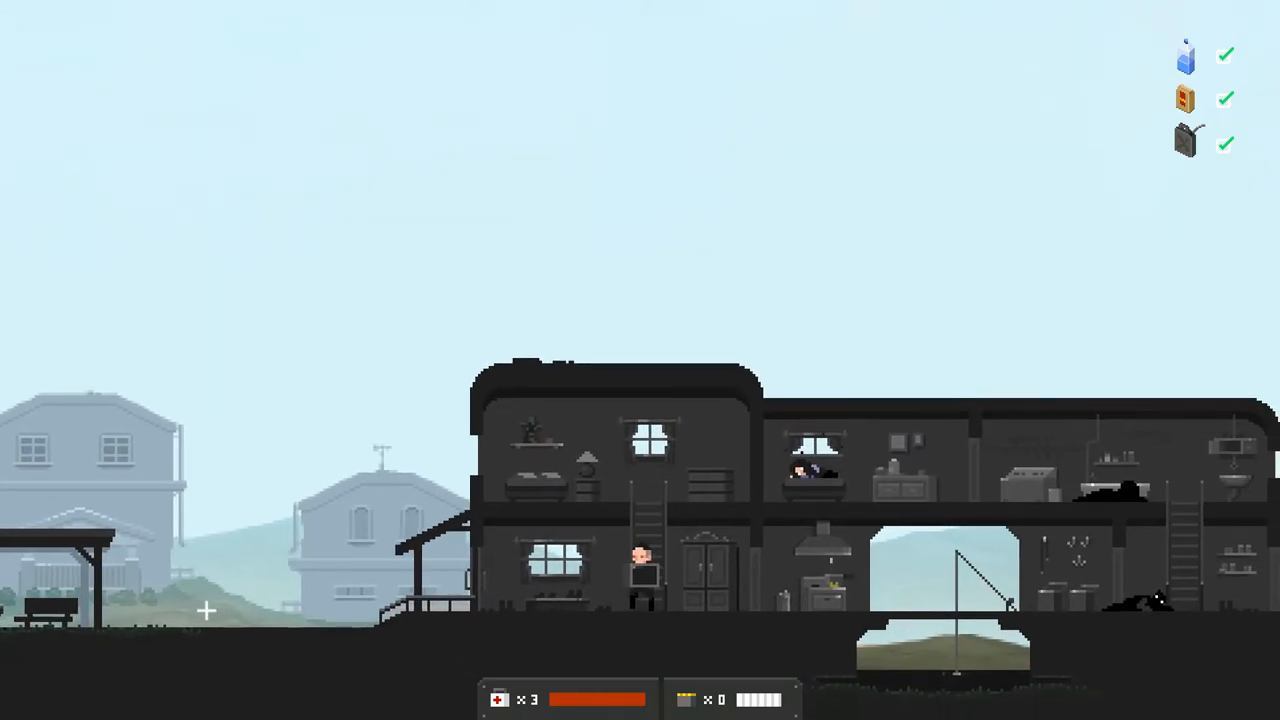
key(a)
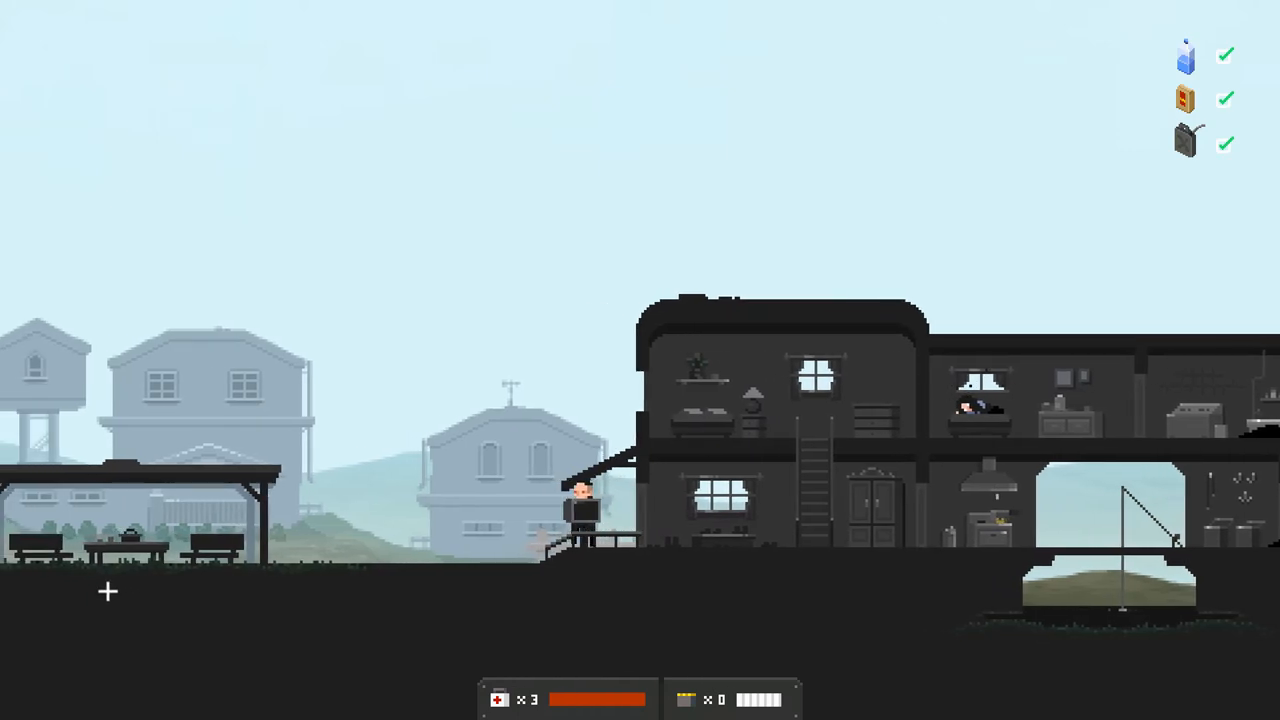
key(a)
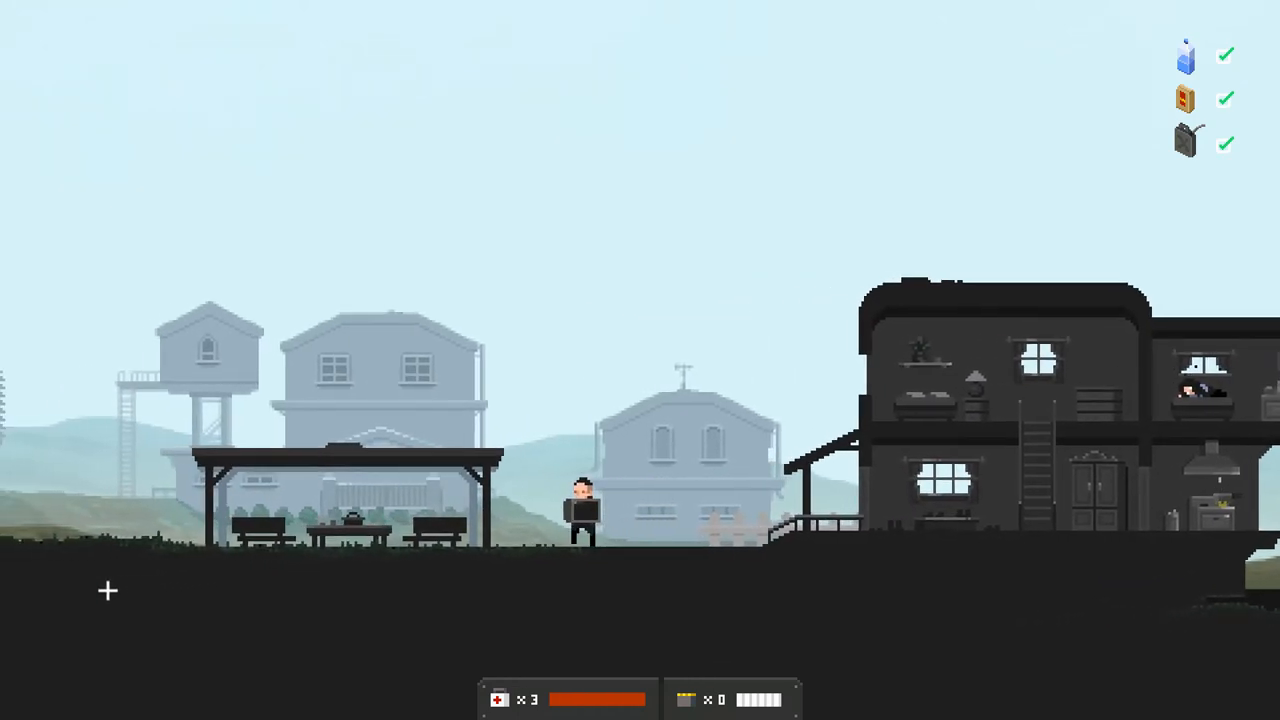
- Walk left past the picnic shelter and across the wooden bridge to the silo's ladder
key(a)
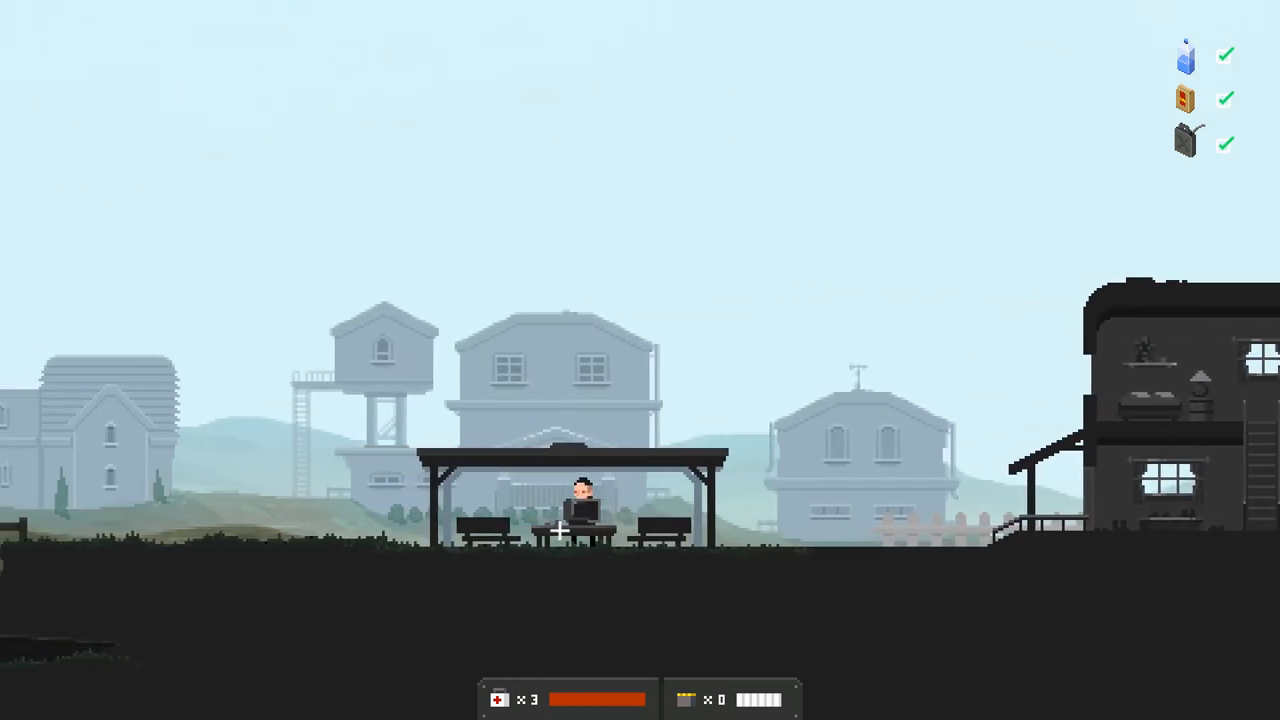
key(a)
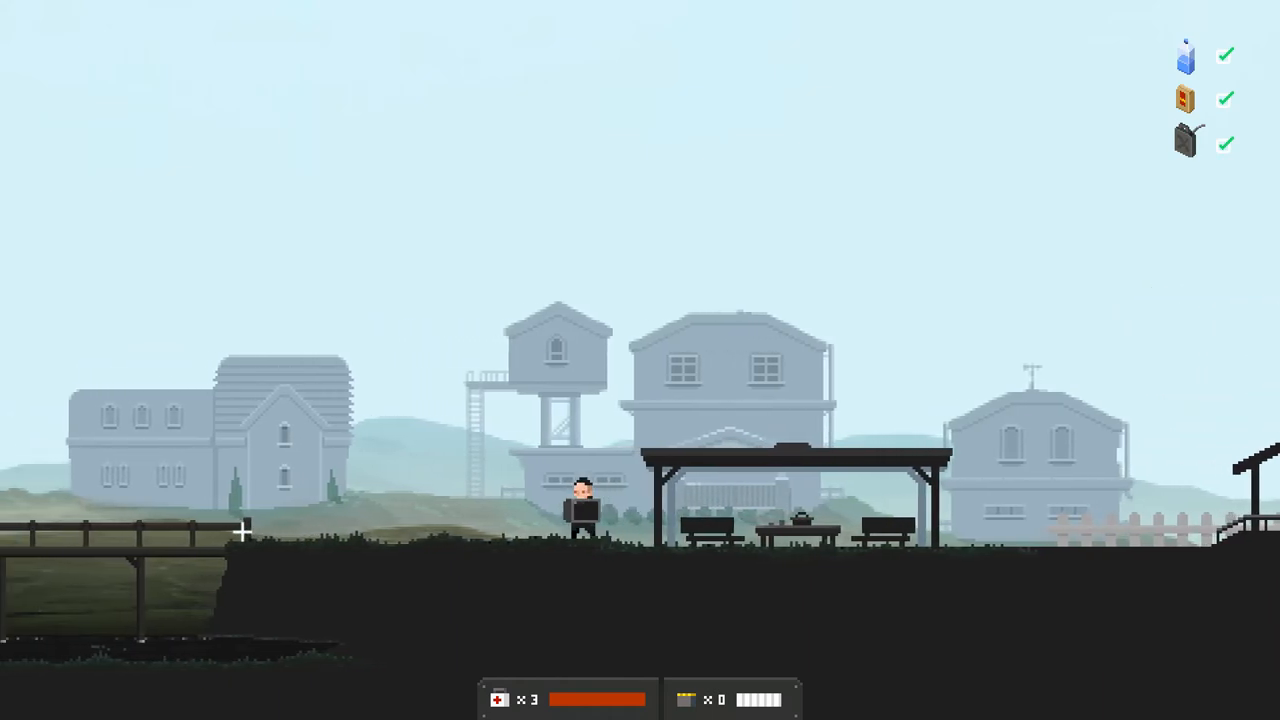
key(a)
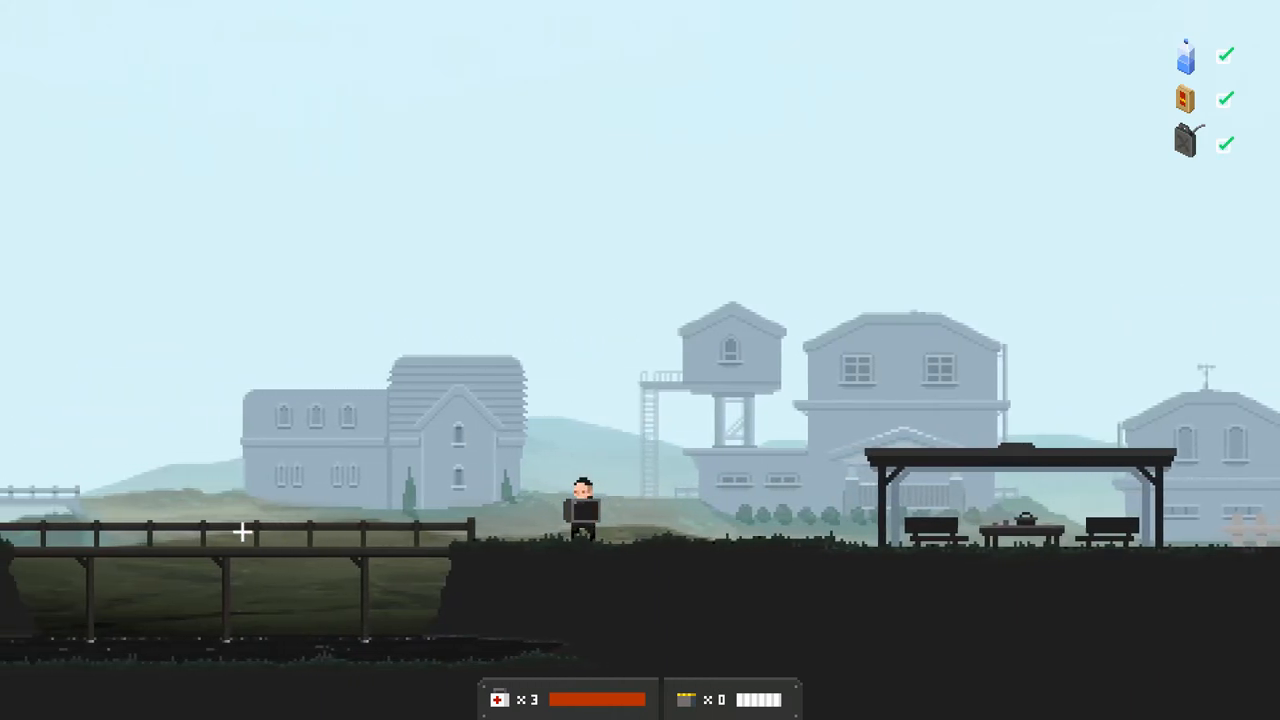
key(a)
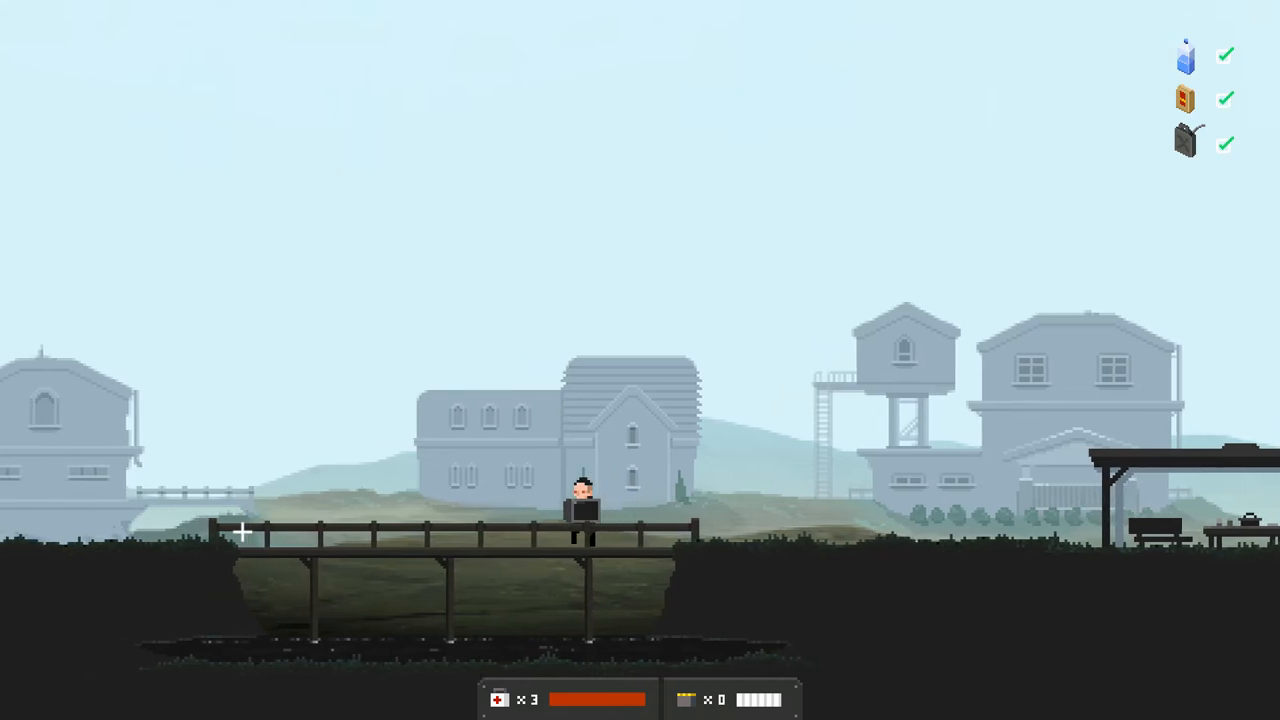
key(a)
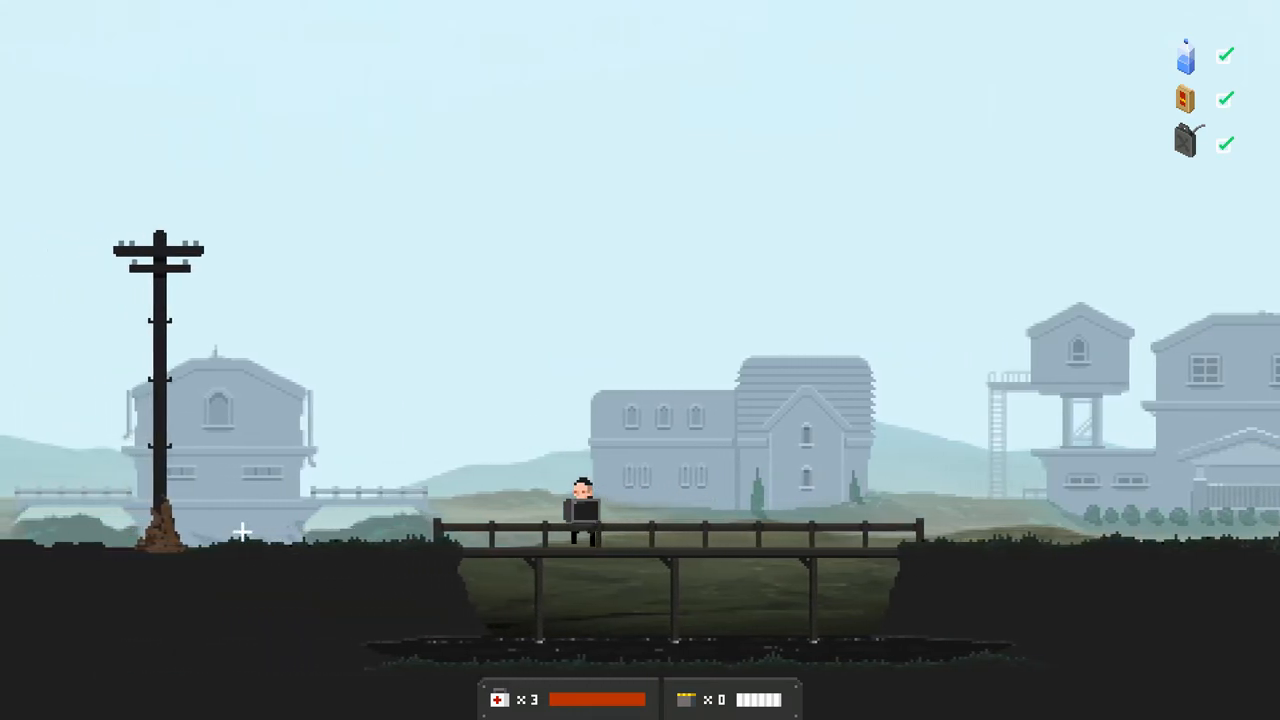
key(a)
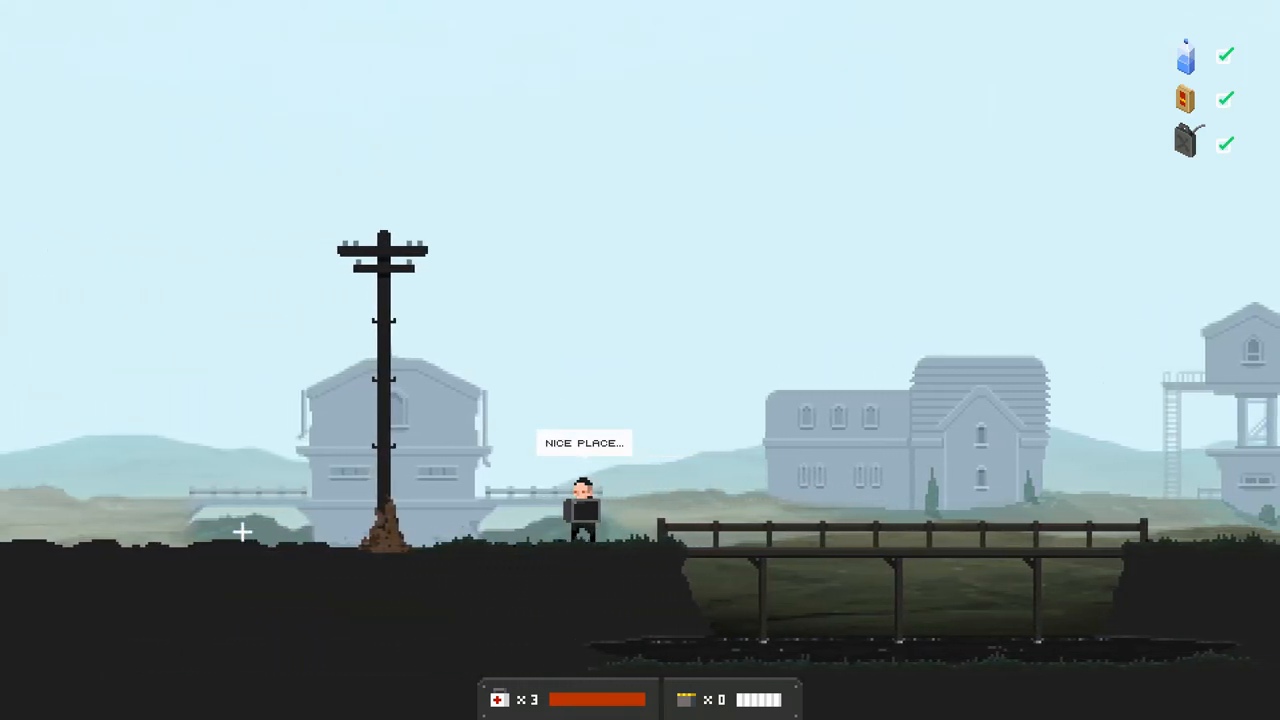
key(a)
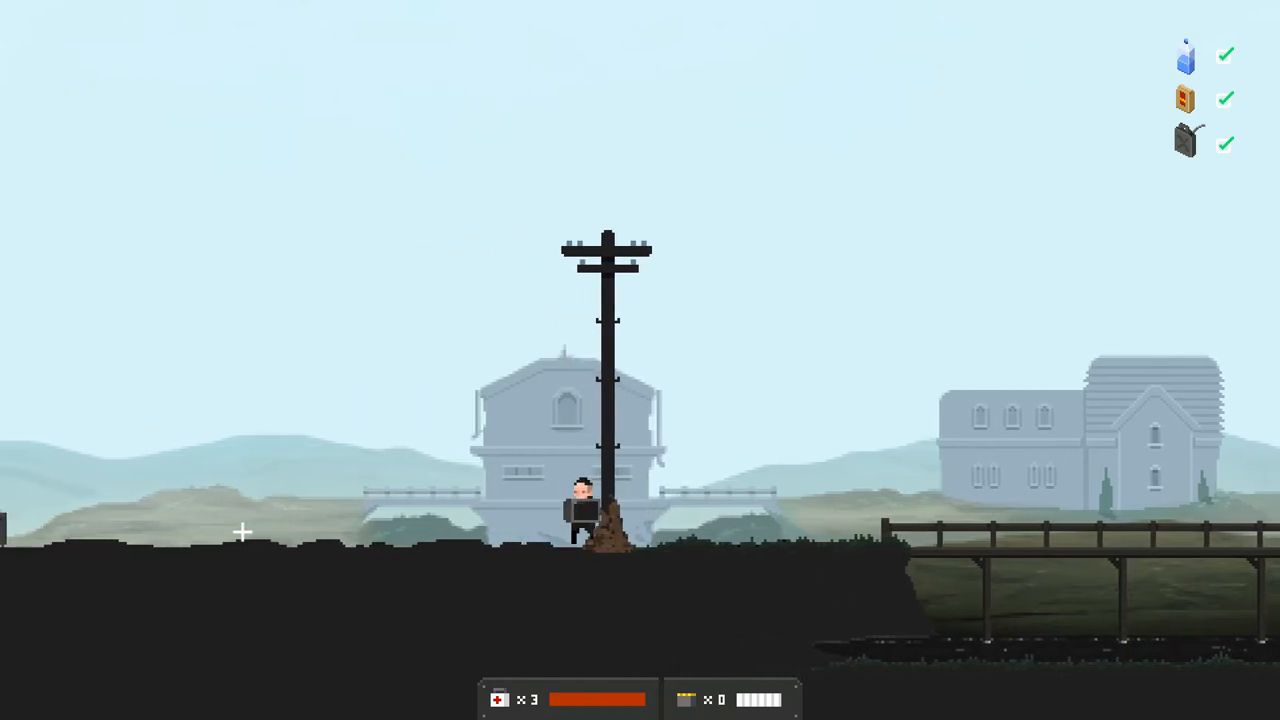
key(a)
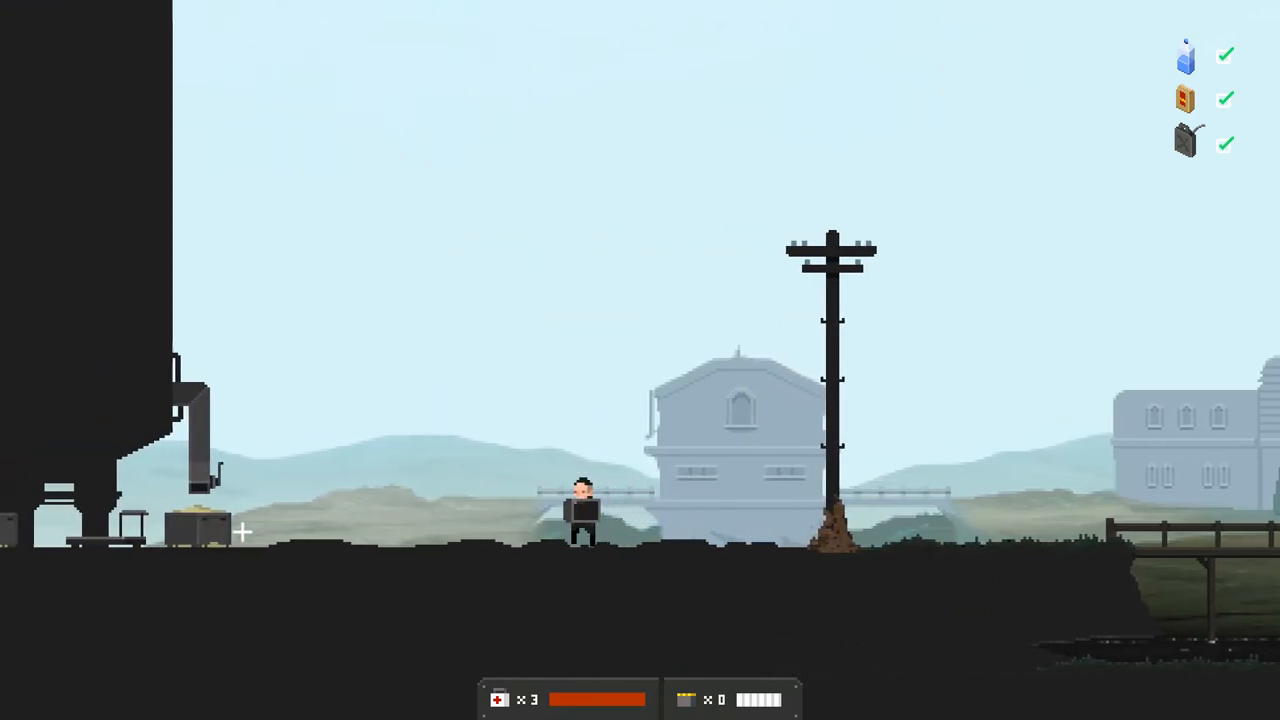
key(a)
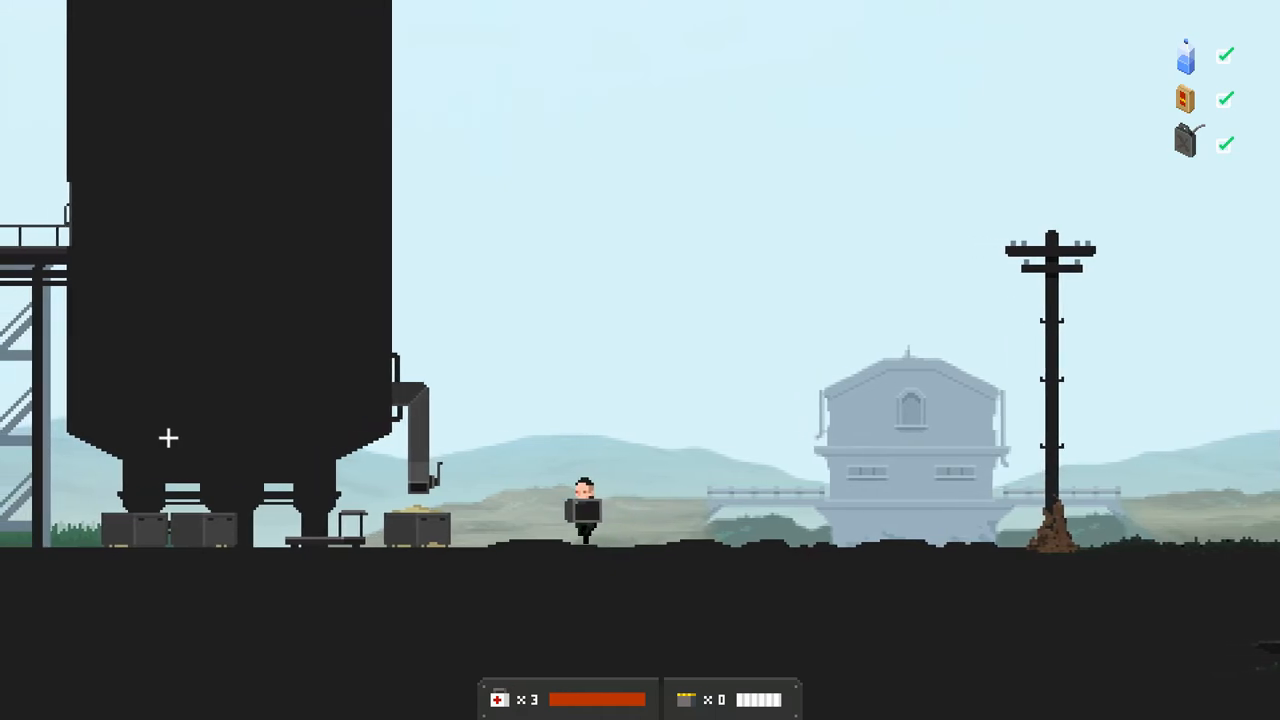
key(a)
key(a)
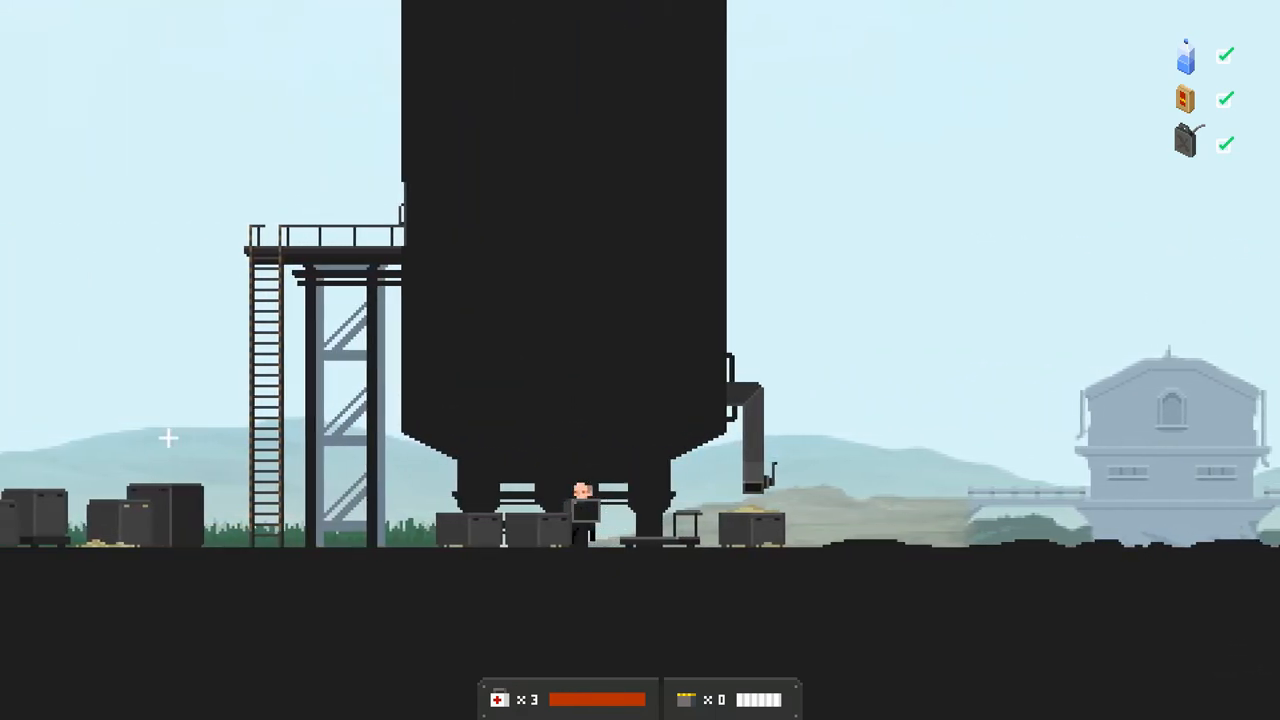
key(a)
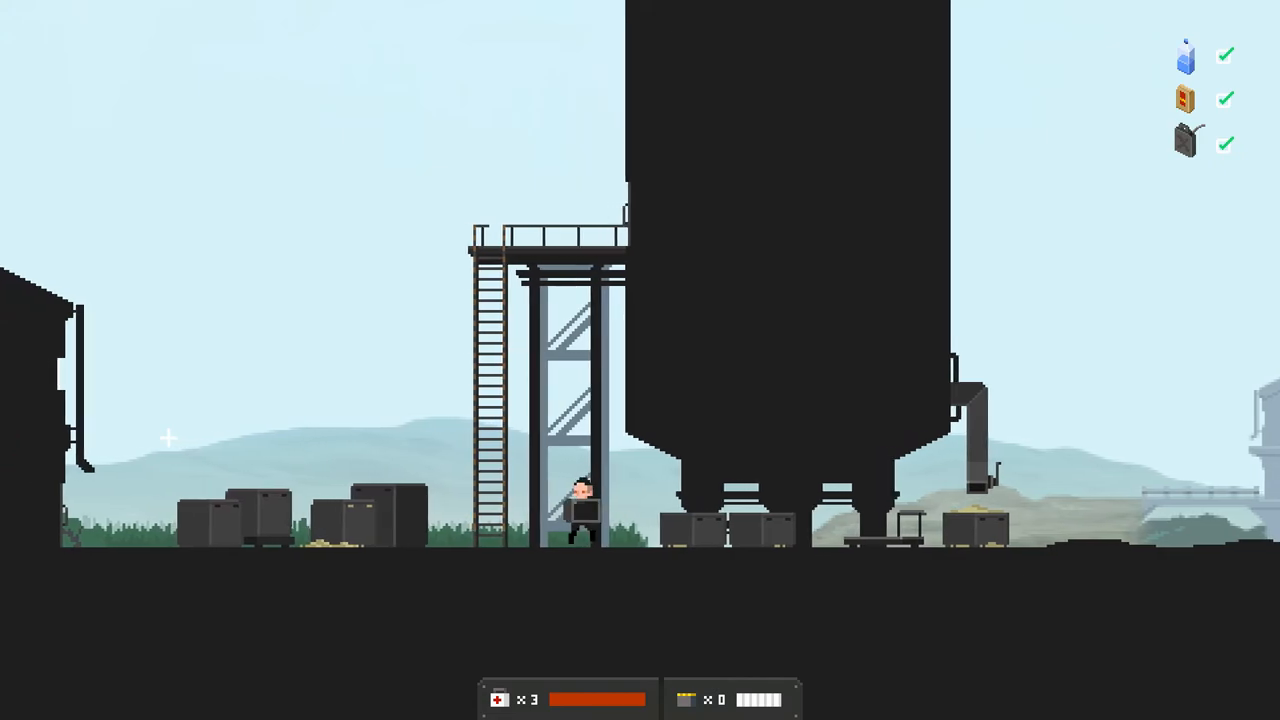
- Climb into the silo tank and shoot the green-eyed enemy inside
key(w)
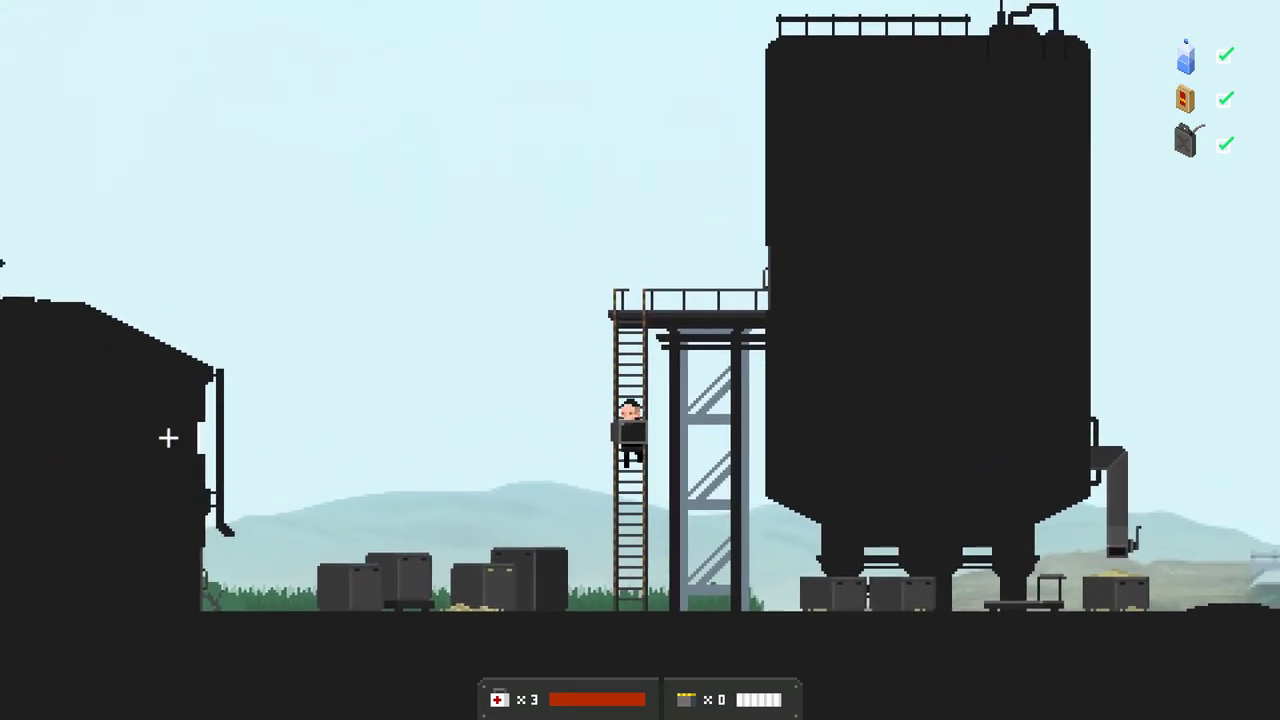
key(w)
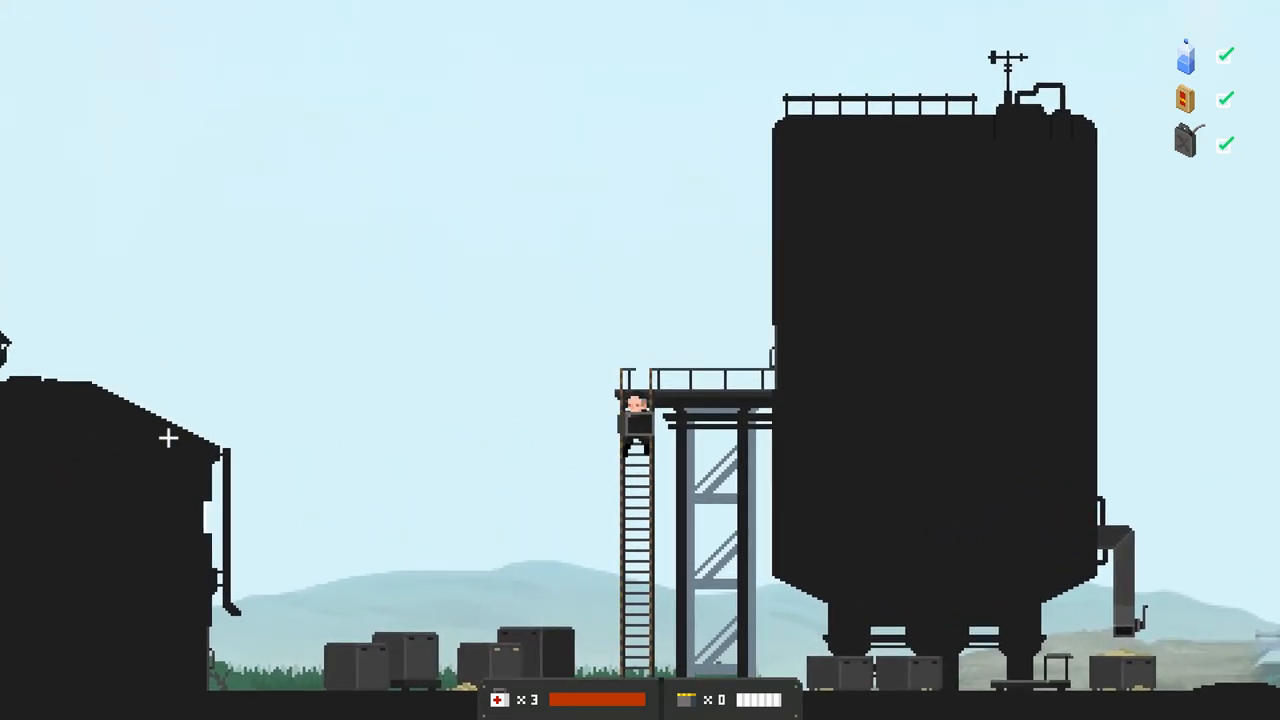
key(d)
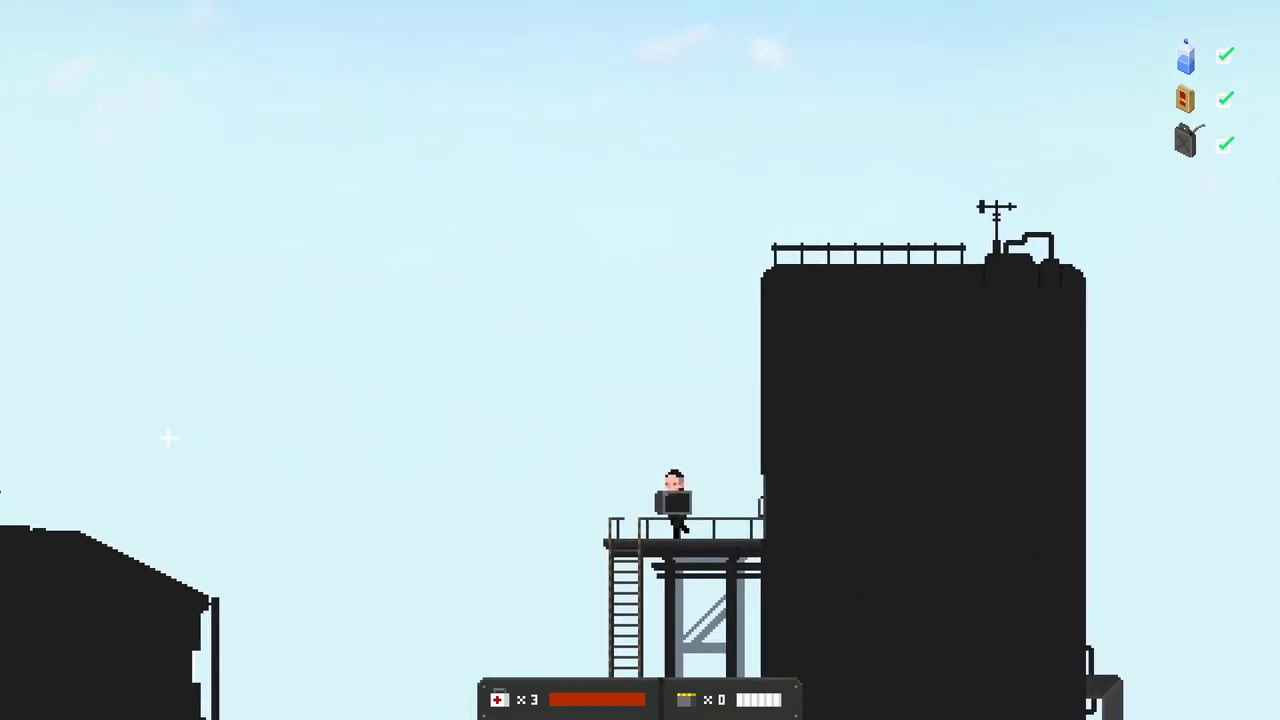
key(d)
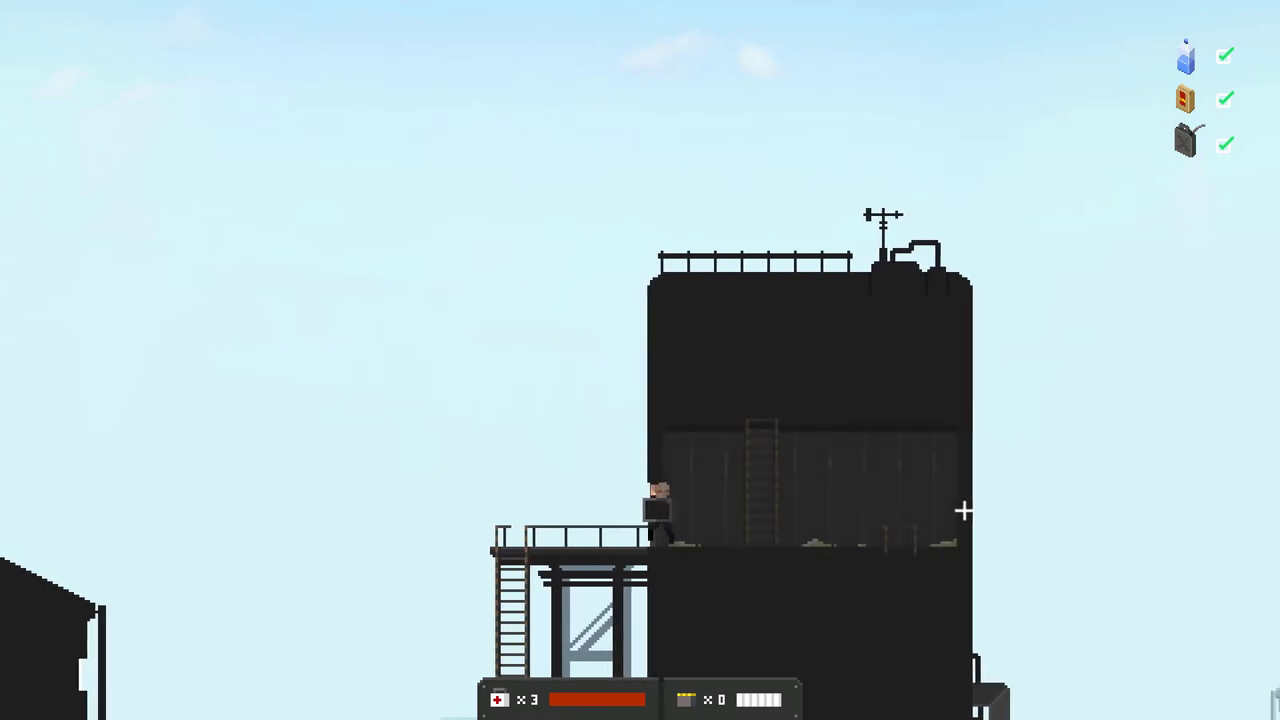
key(d)
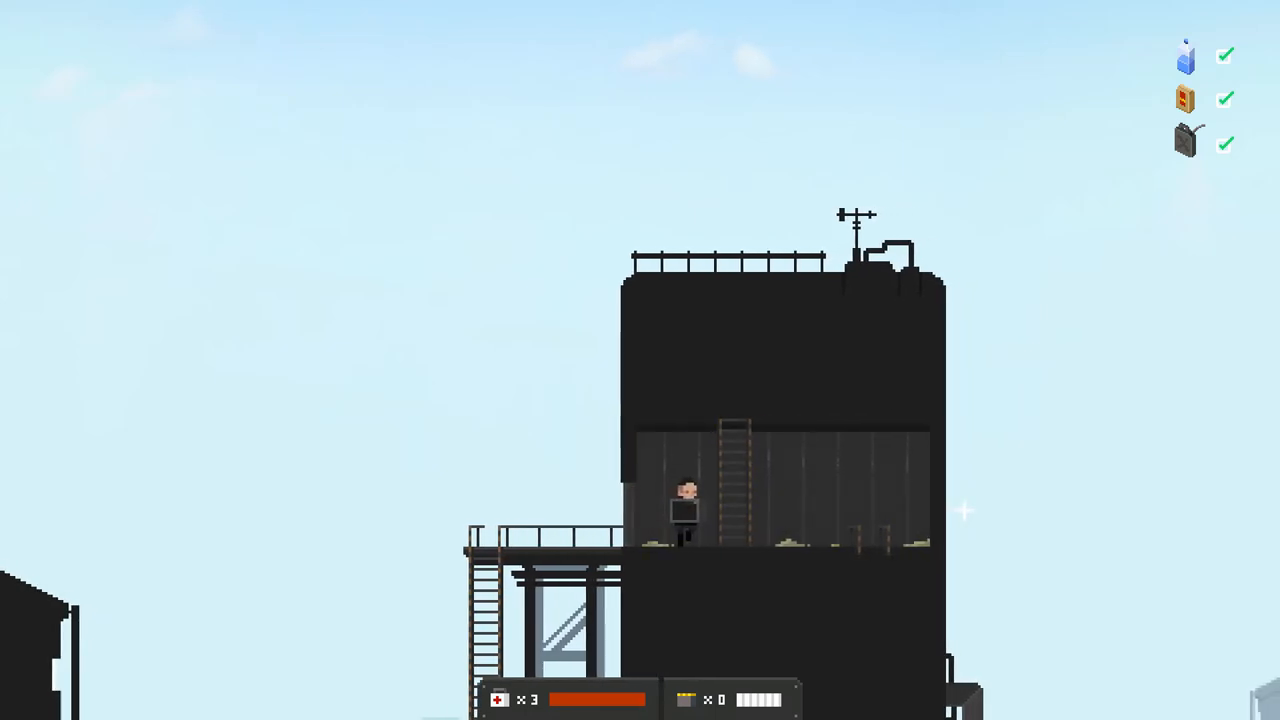
key(w)
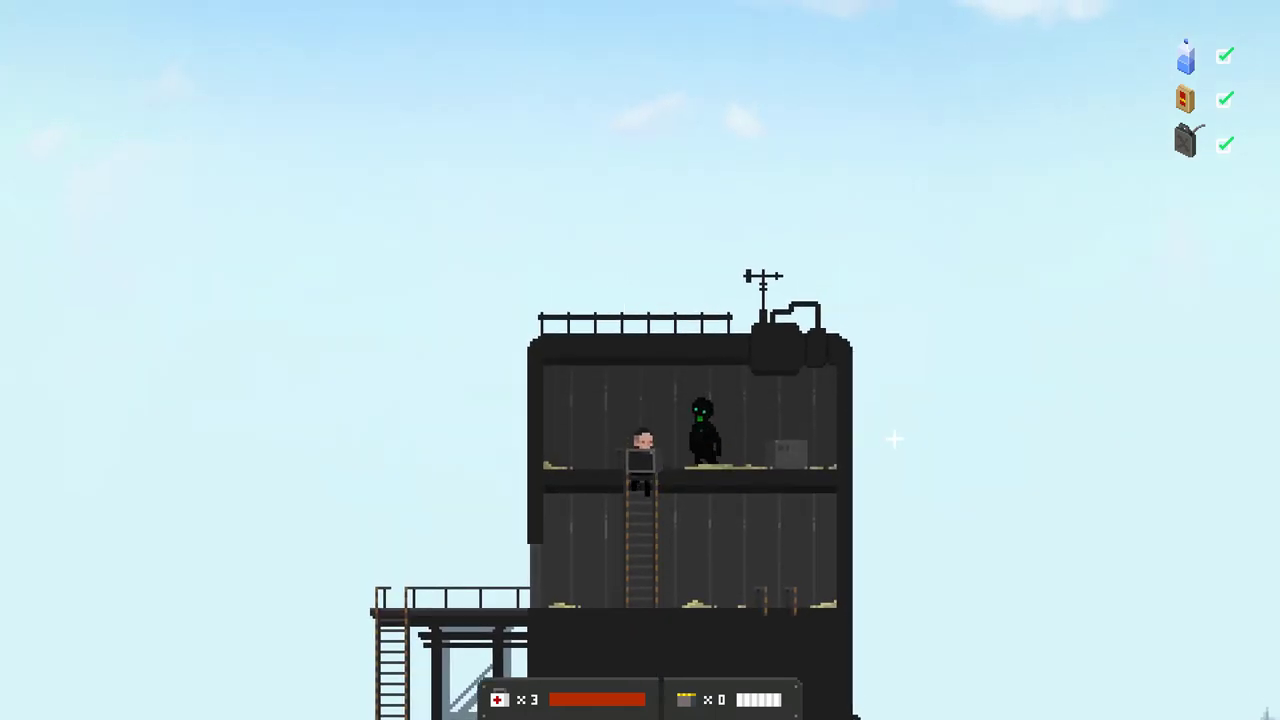
key(w)
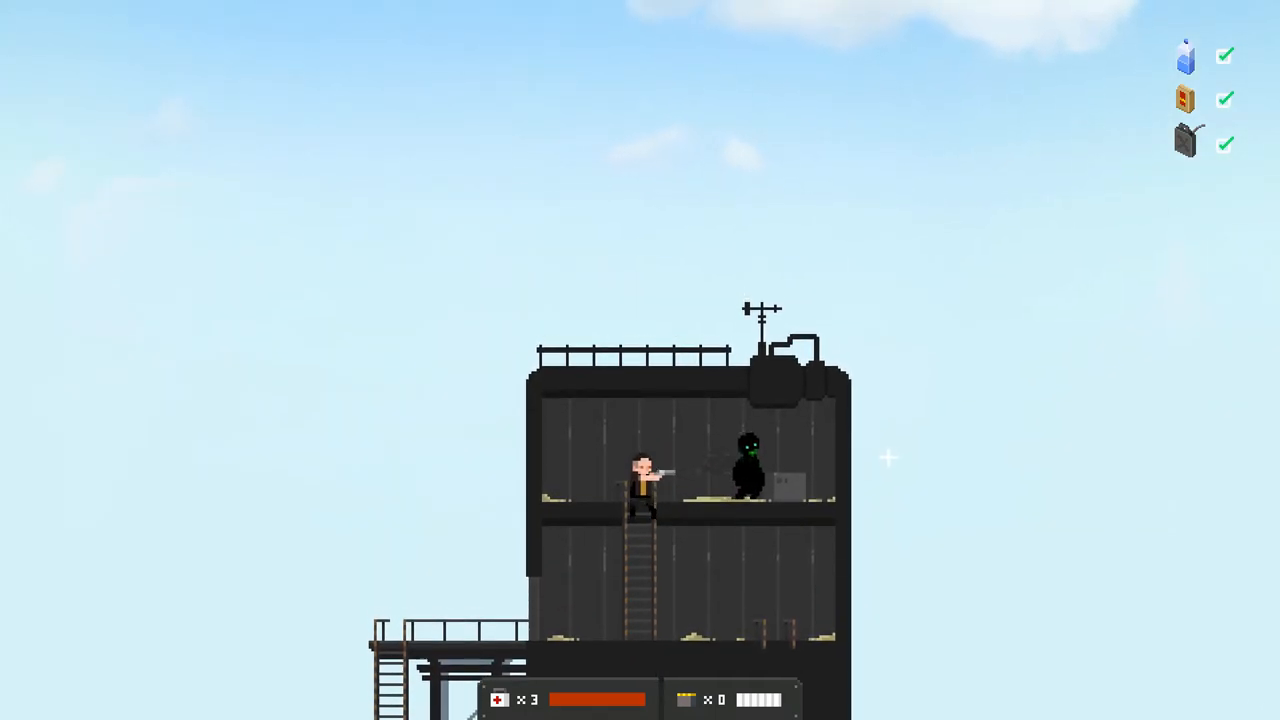
click(886, 457)
- Descend to the silo's bottom floor and loot pistol ammo from the body
key(d)
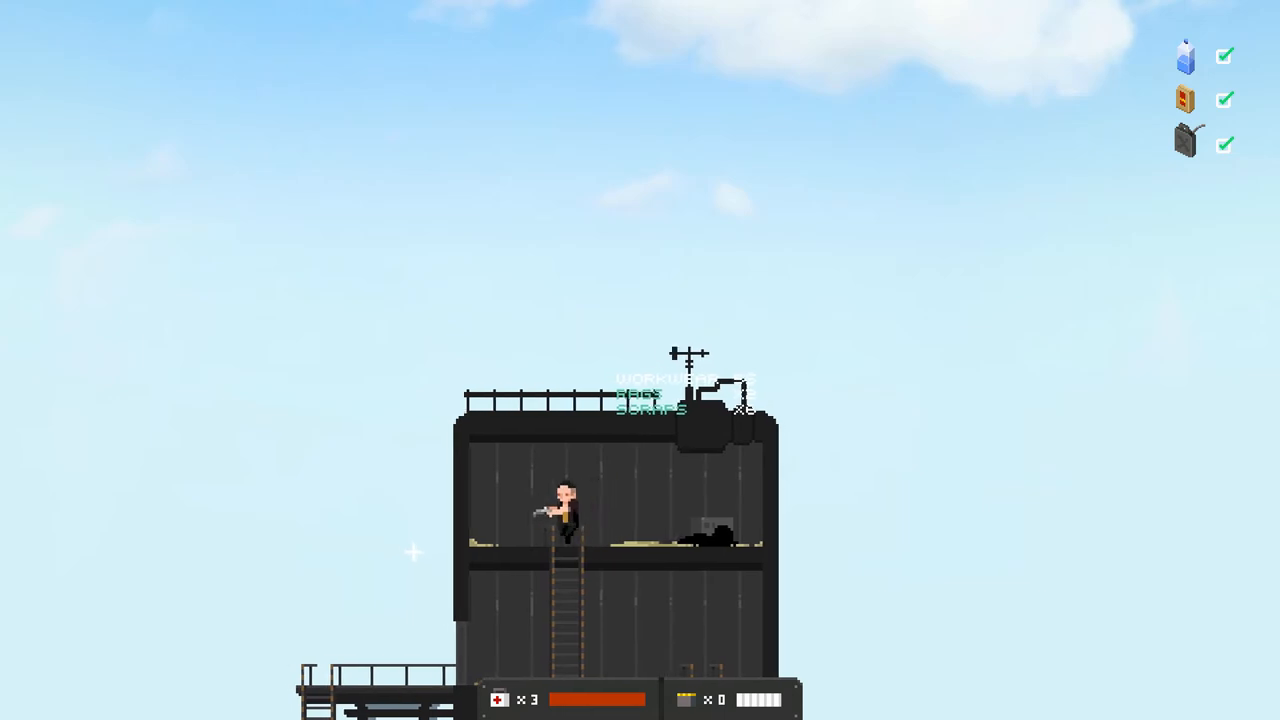
key(s)
key(d)
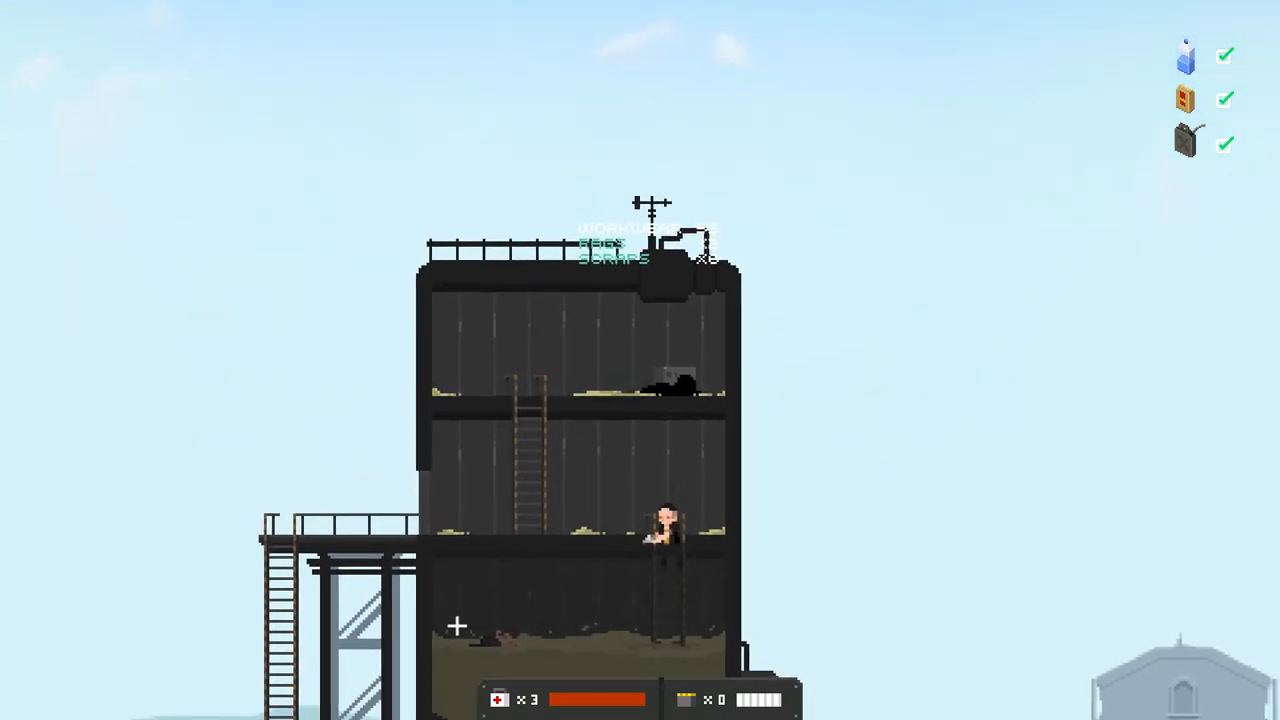
key(s)
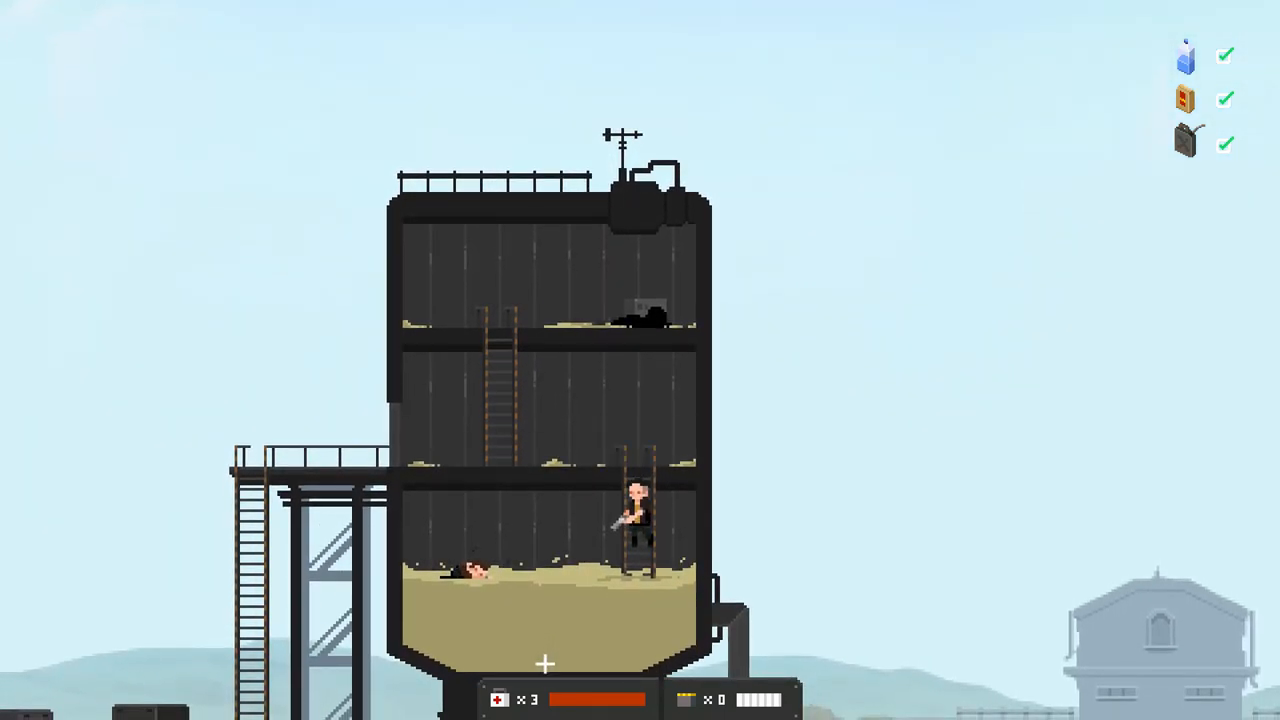
key(s)
key(a)
key(e)
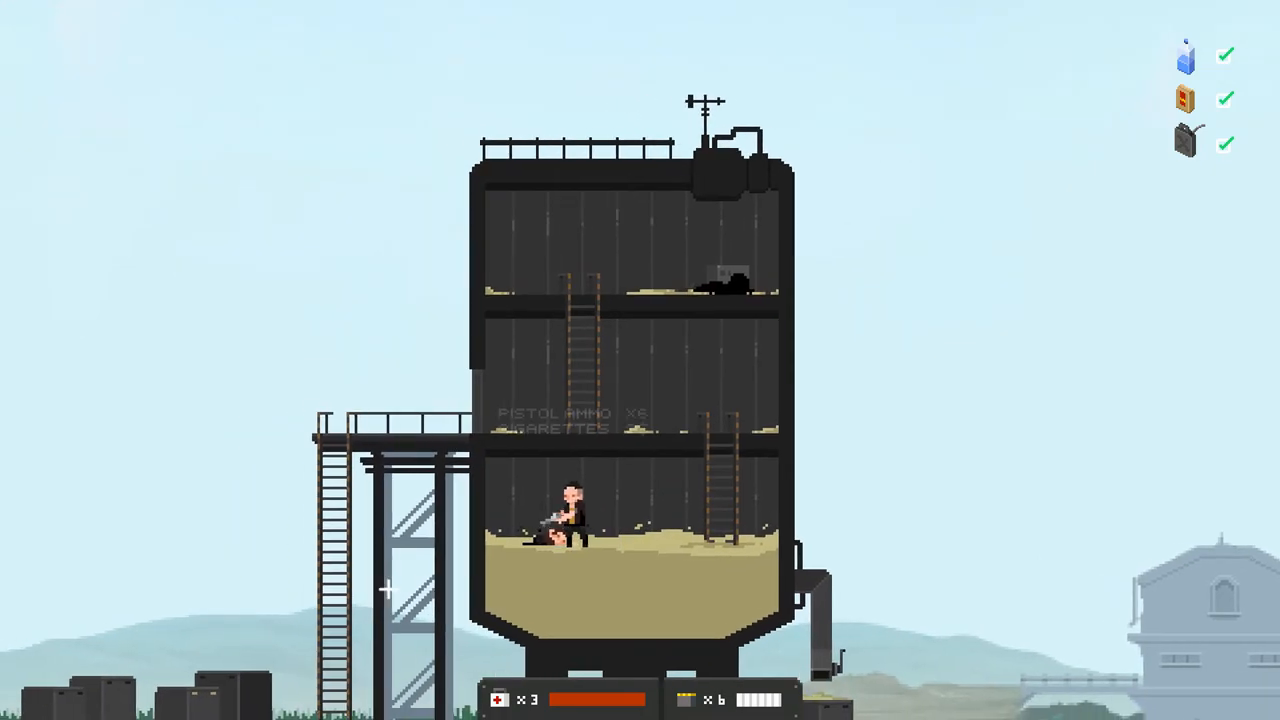
- Reload the pistol and climb back up toward the outer platform
key(d)
key(r)
key(w)
key(a)
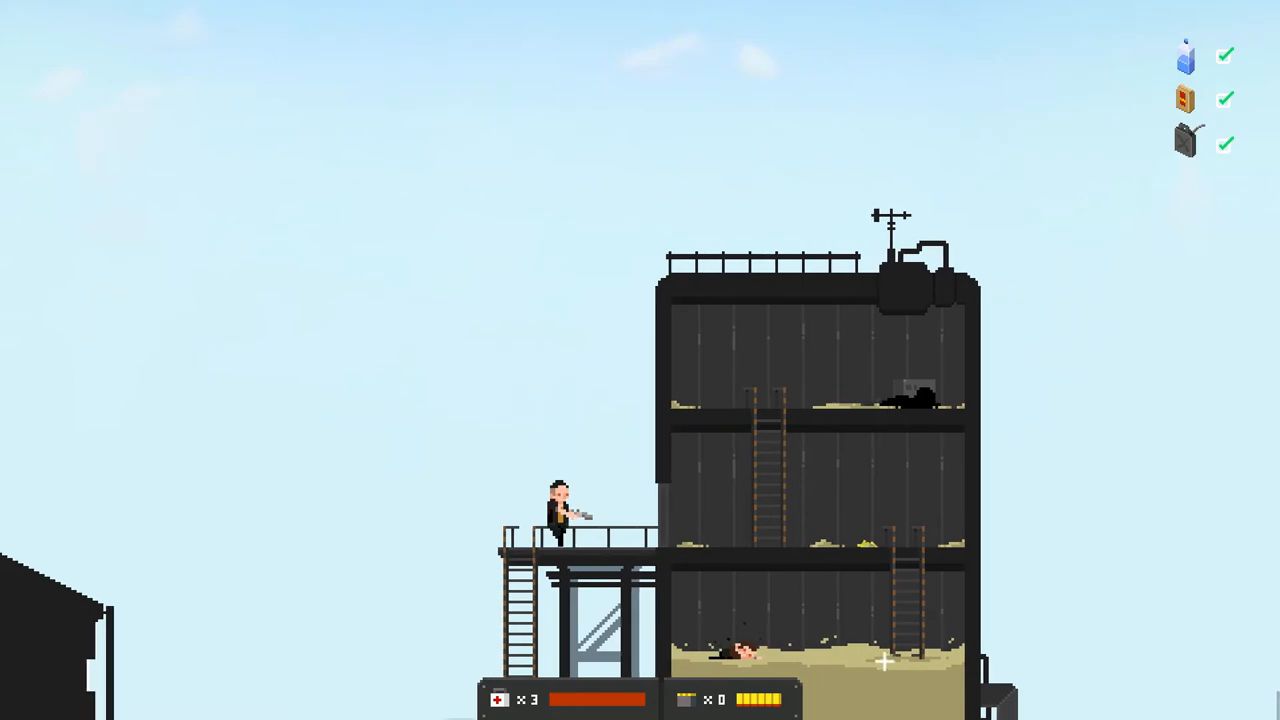
- Walk left into the dark farmhouse, climb upstairs and shoot the two shadow enemies
key(s)
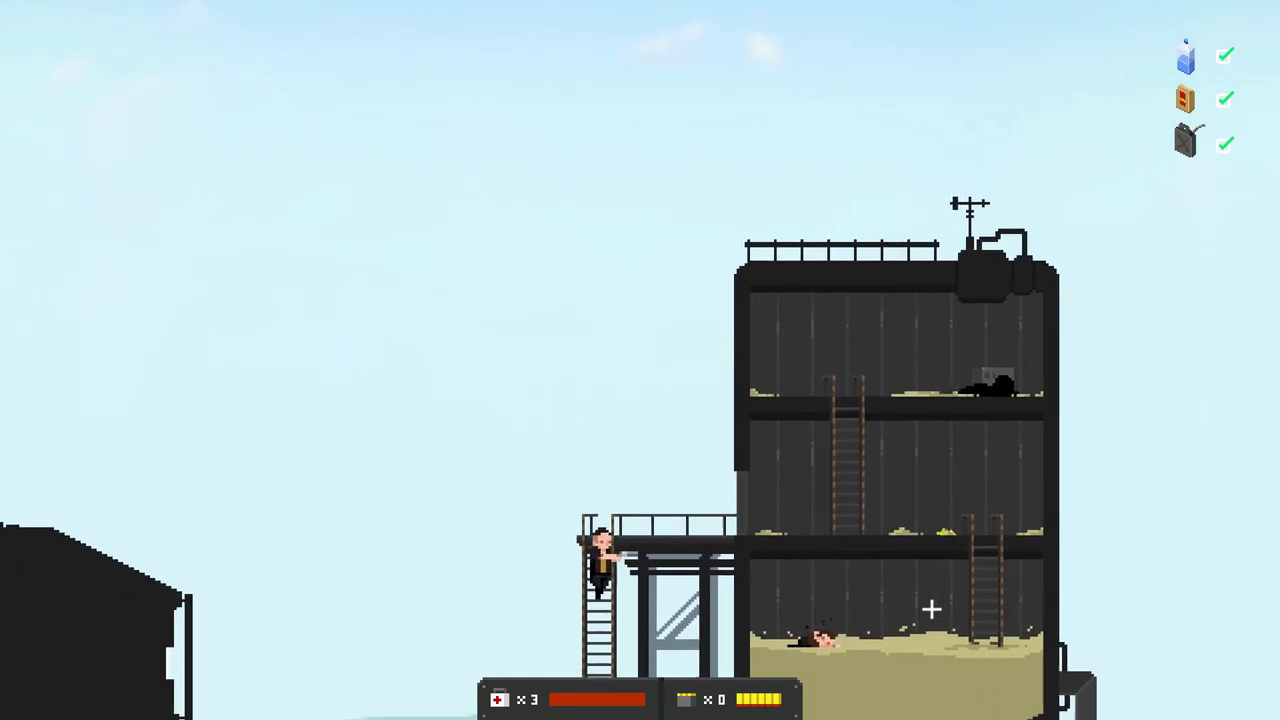
key(a)
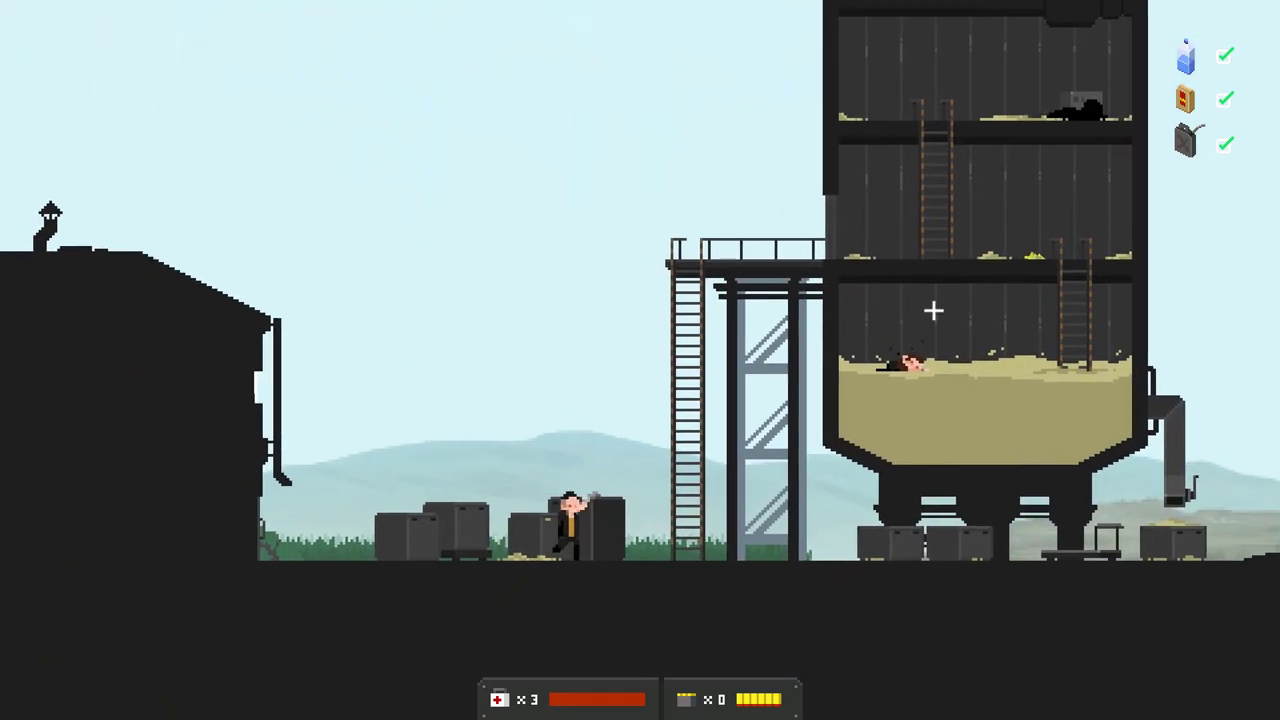
key(a)
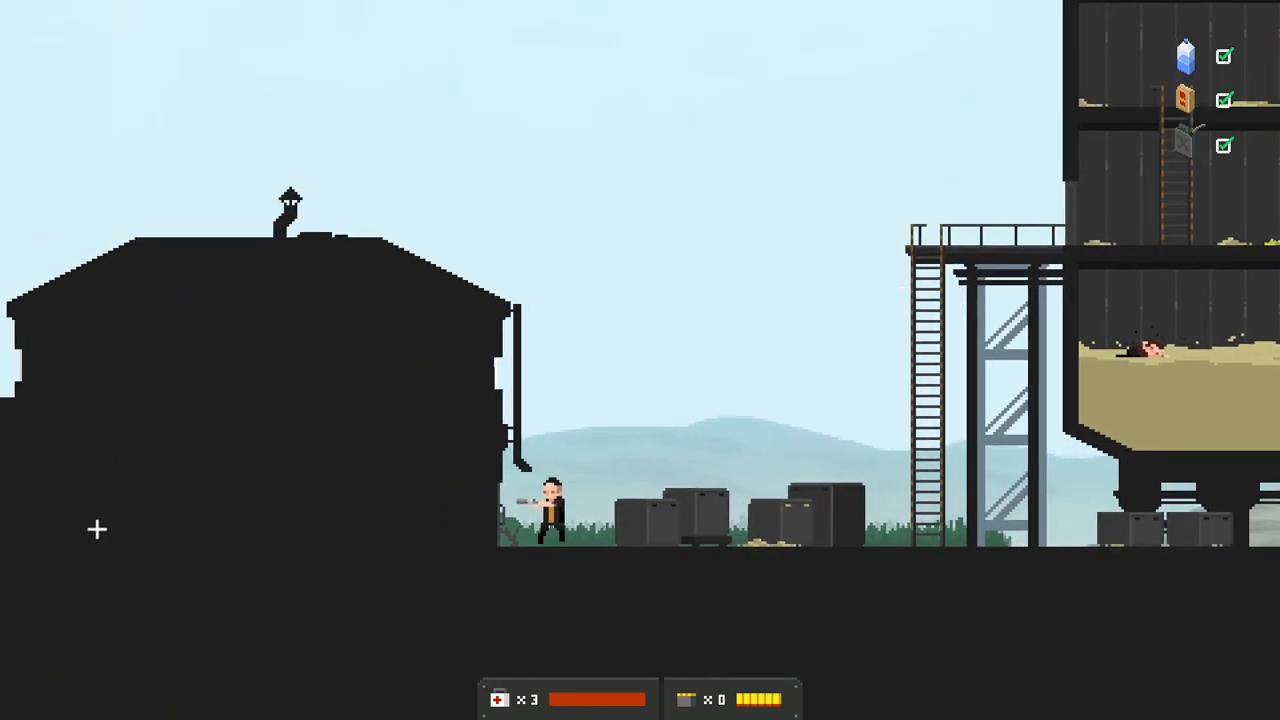
key(a)
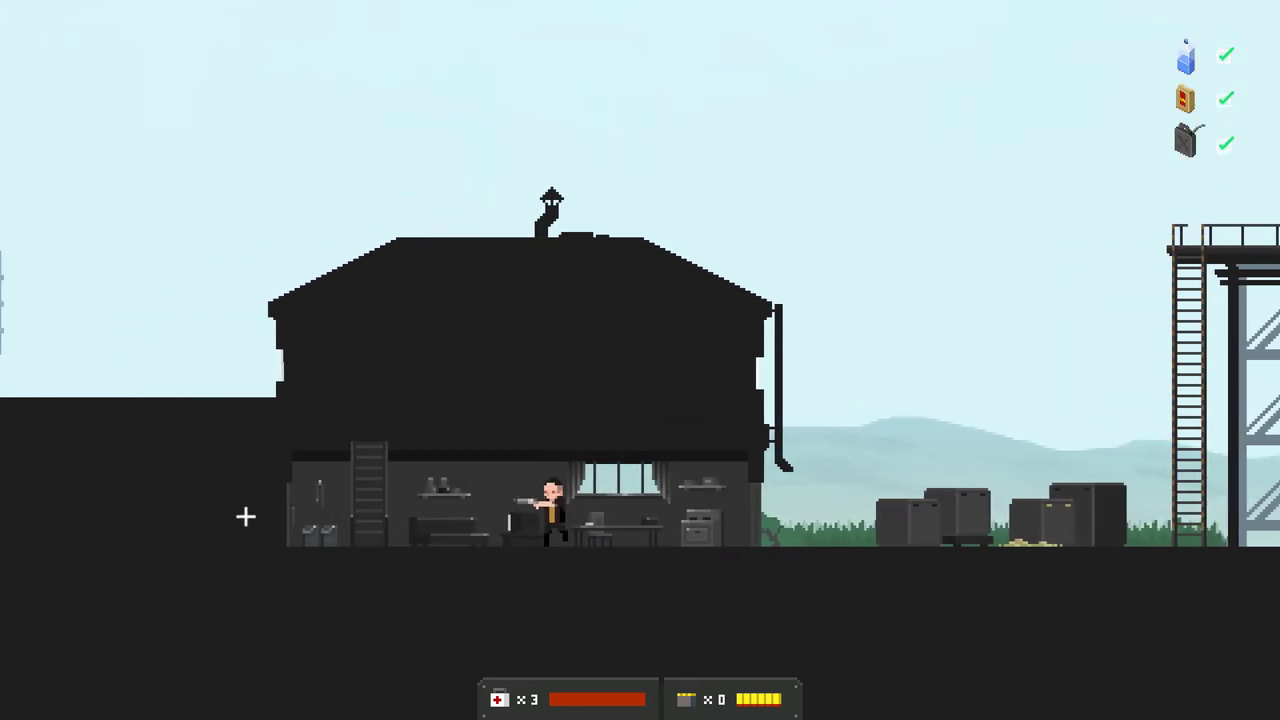
key(a)
key(w)
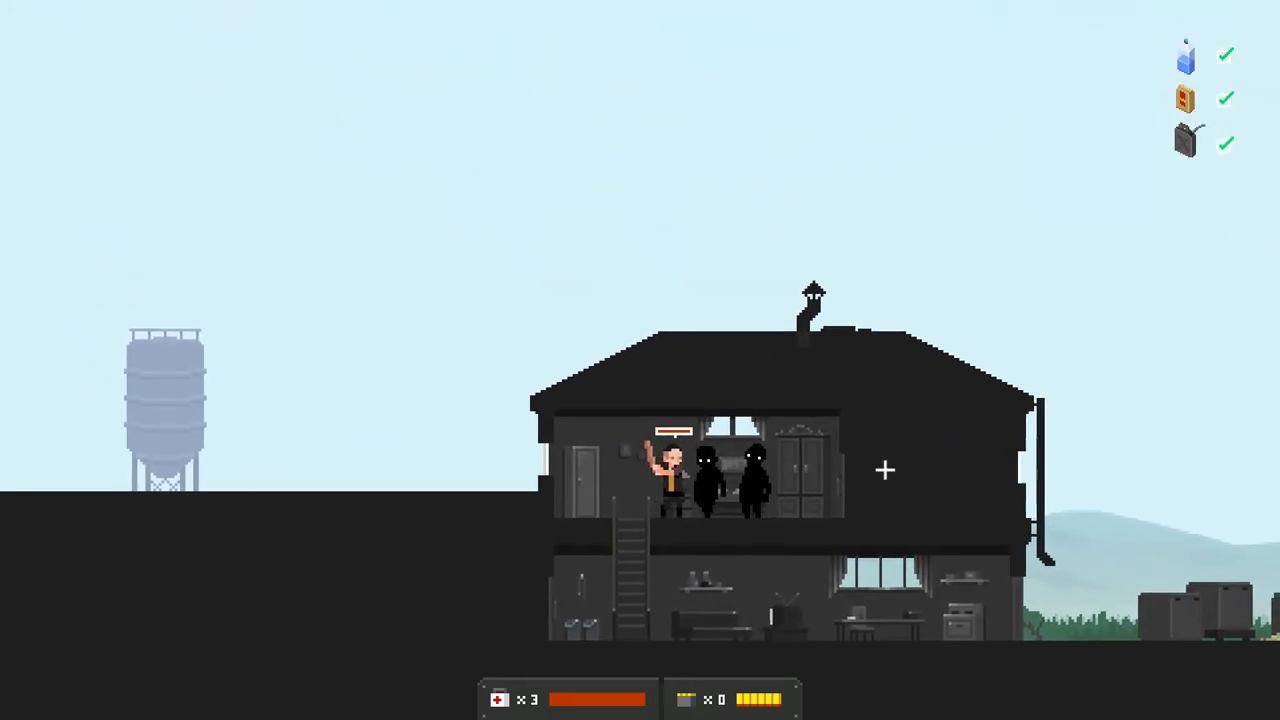
click(814, 500)
- Search the upper floor and loot soap and coins from the bathroom
key(s)
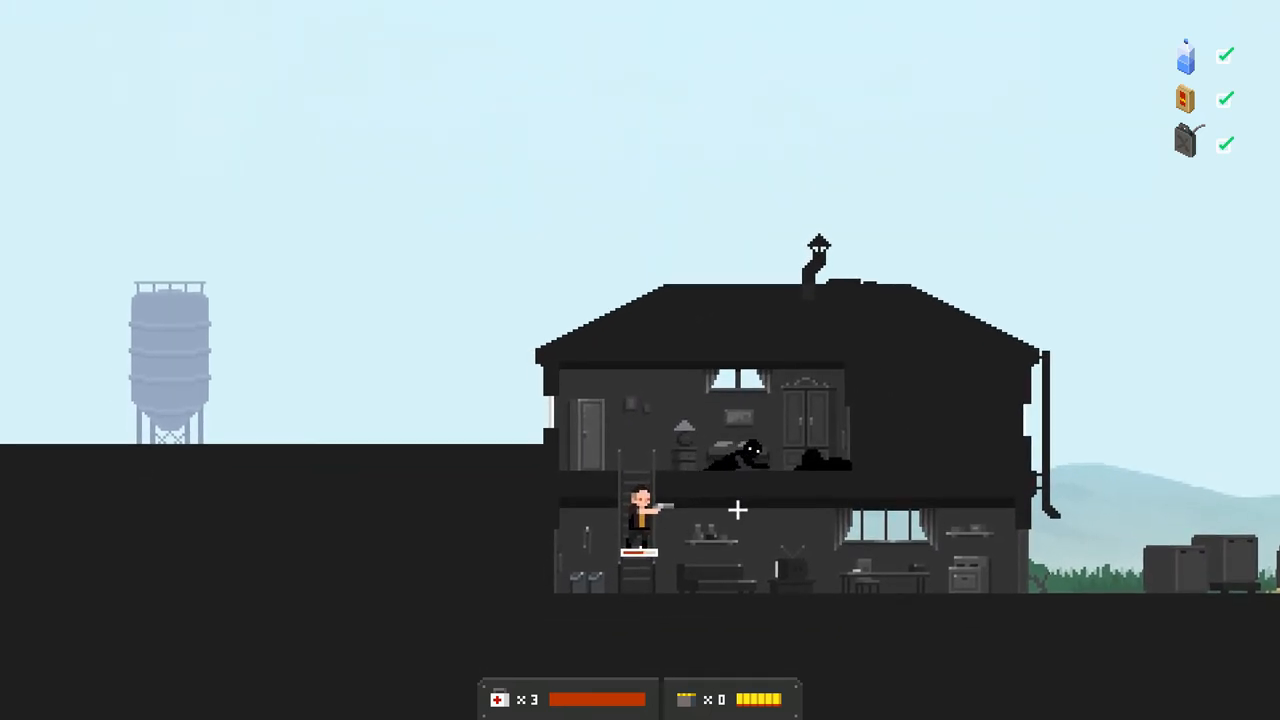
key(w)
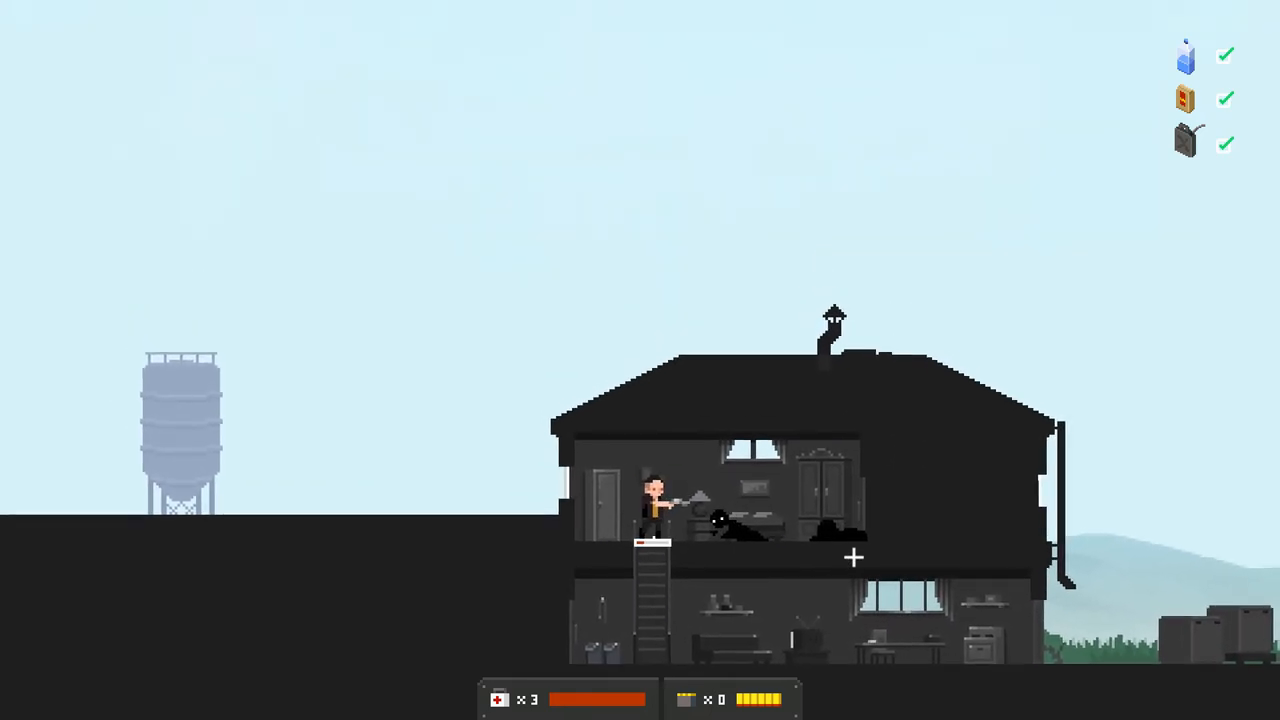
key(a)
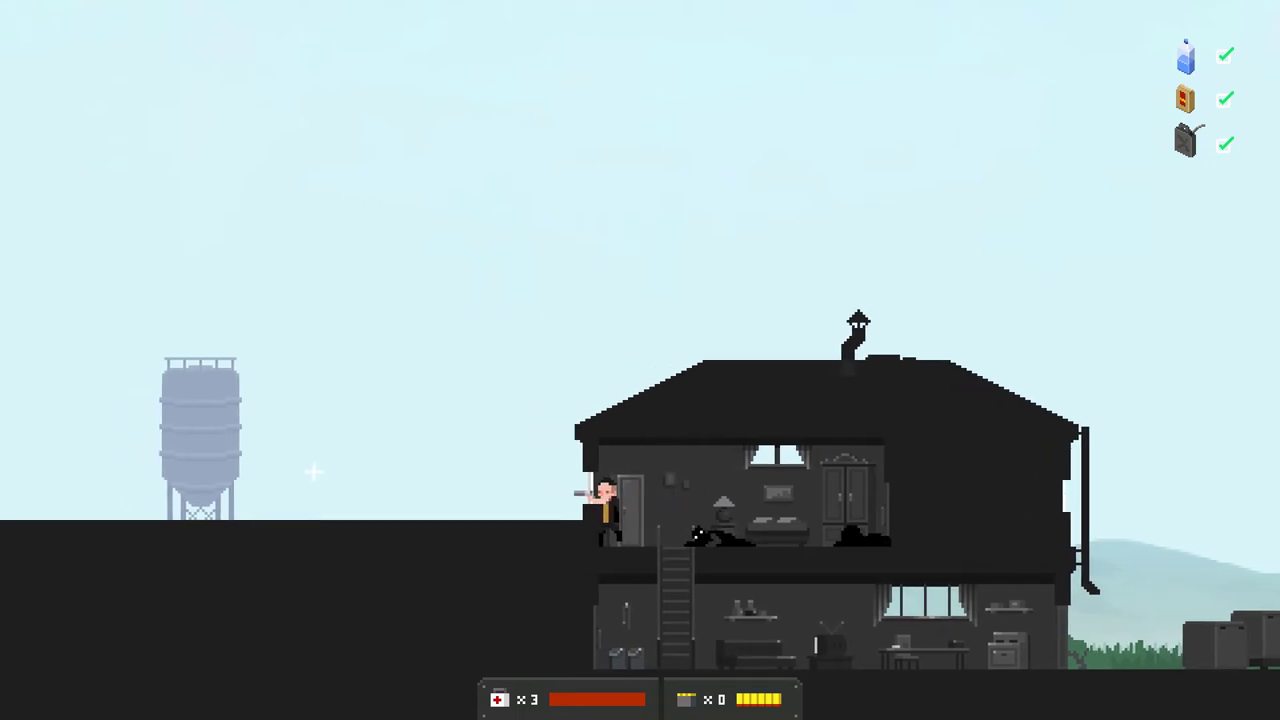
key(d)
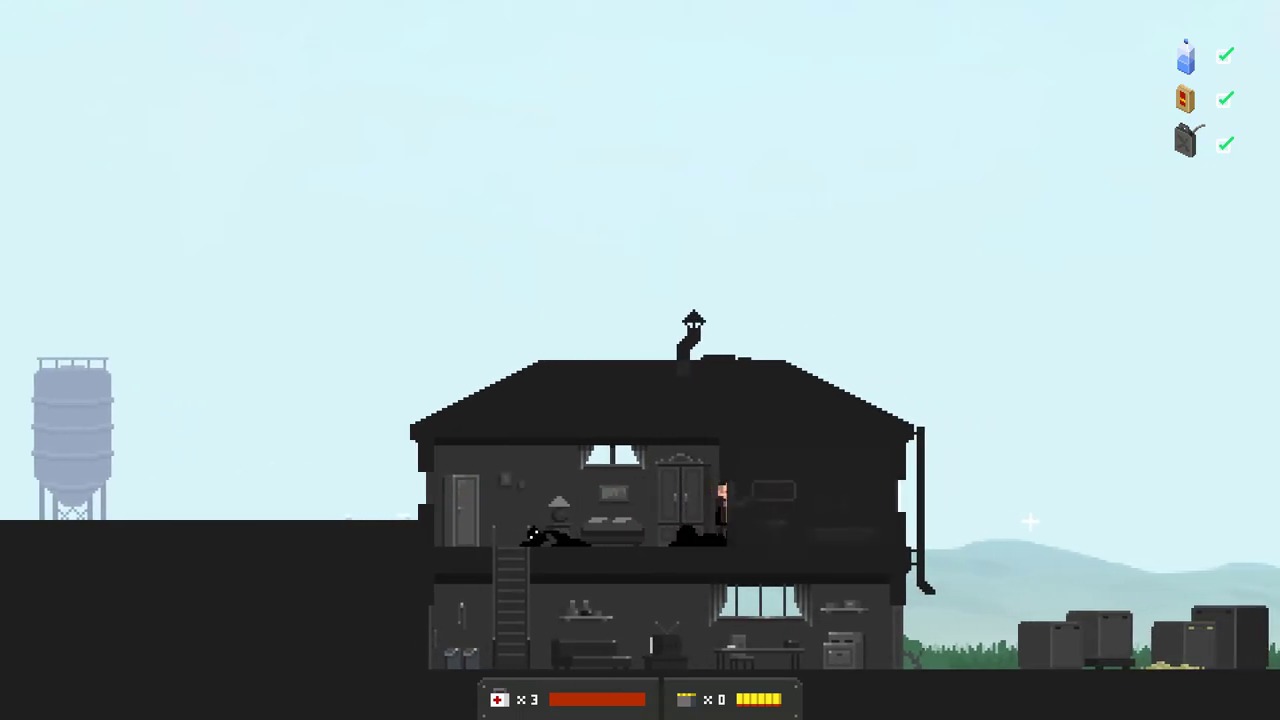
key(d)
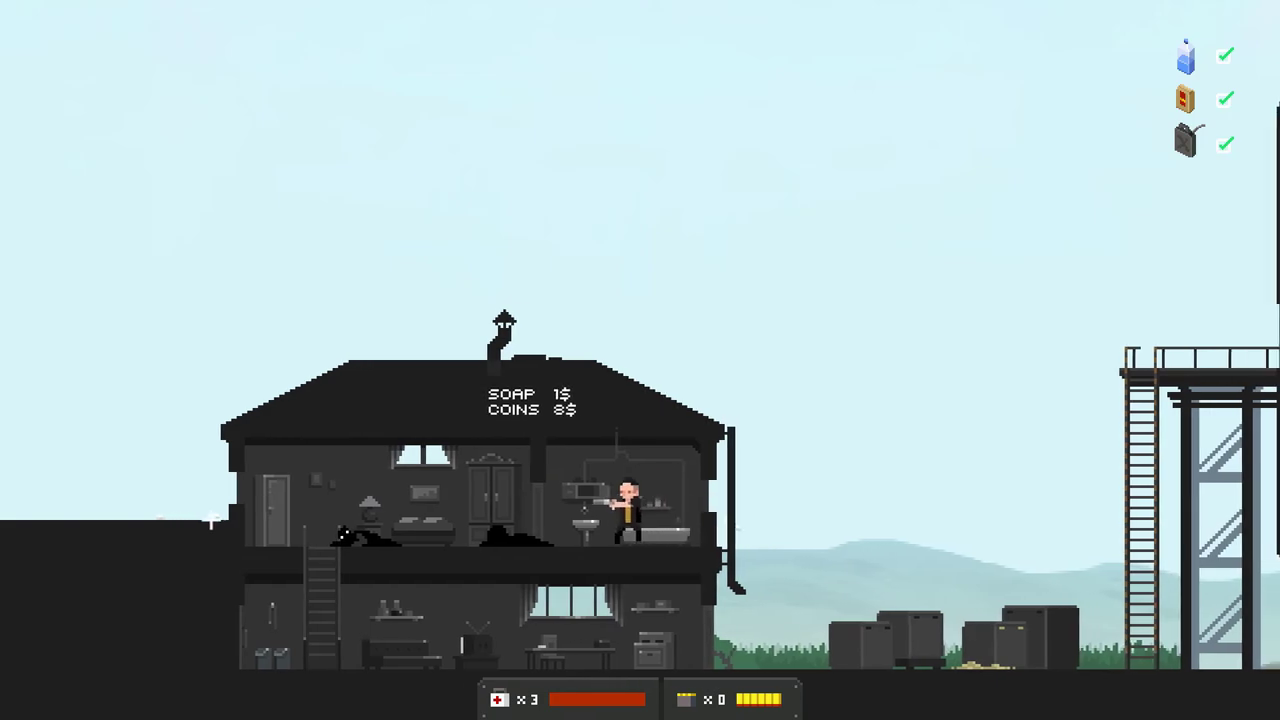
- Return to the ladder and climb down to the ground floor
key(a)
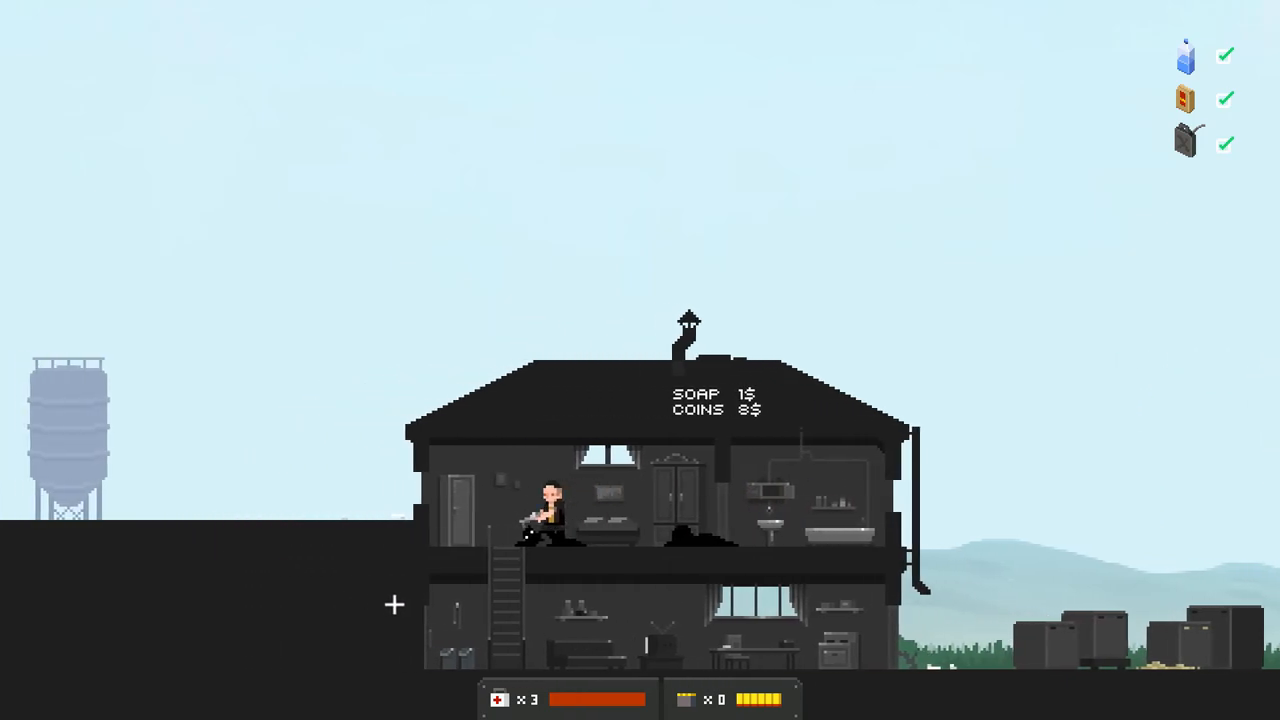
key(s)
key(s)
key(a)
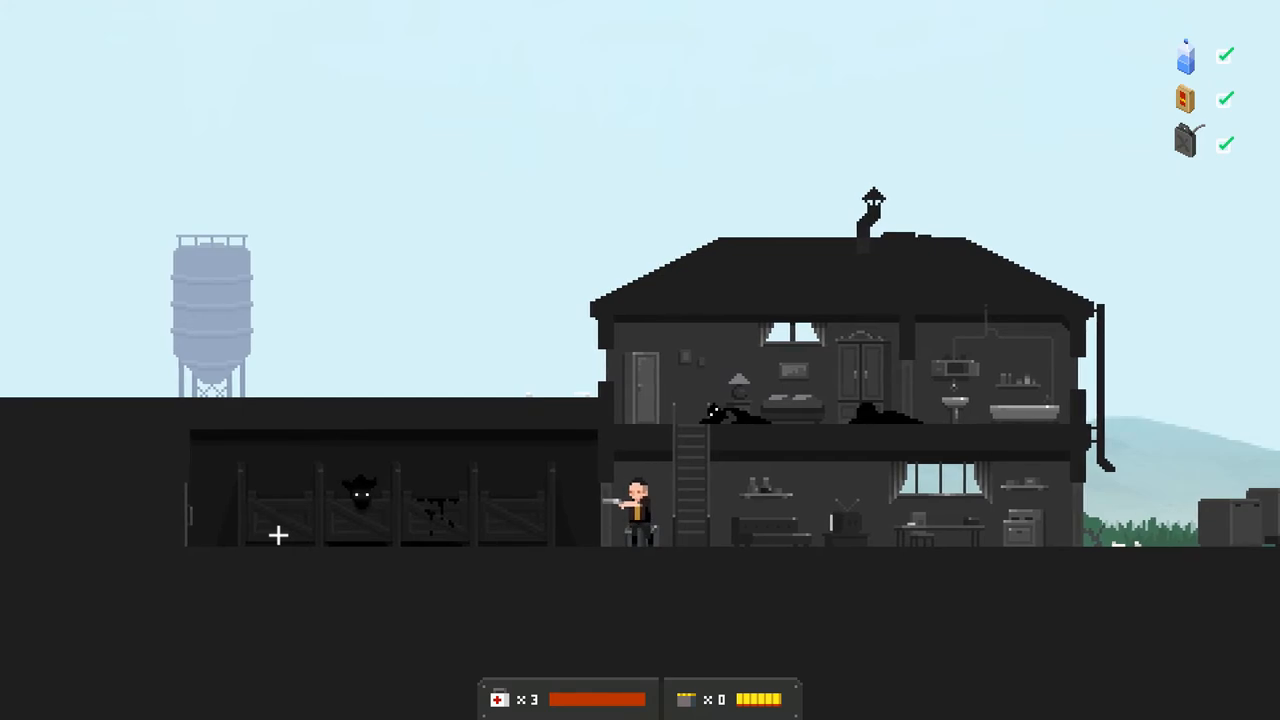
- Walk left through the barn and past the fence toward the car
key(a)
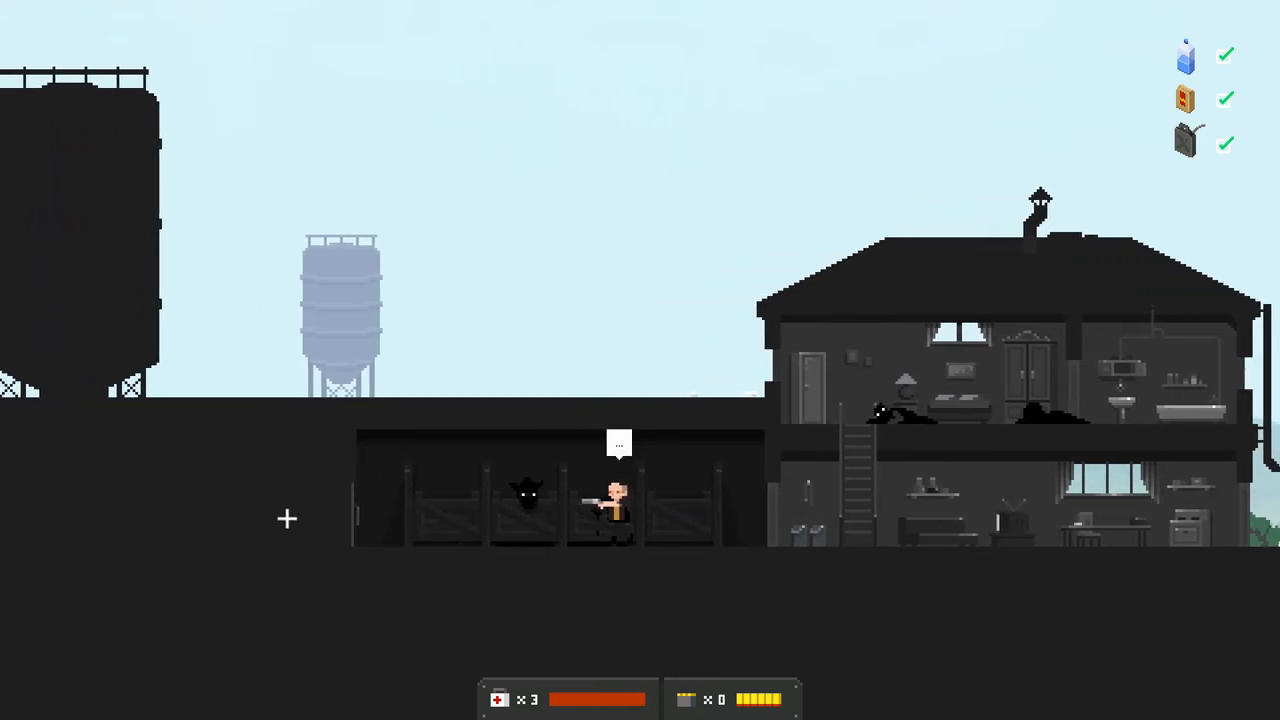
key(a)
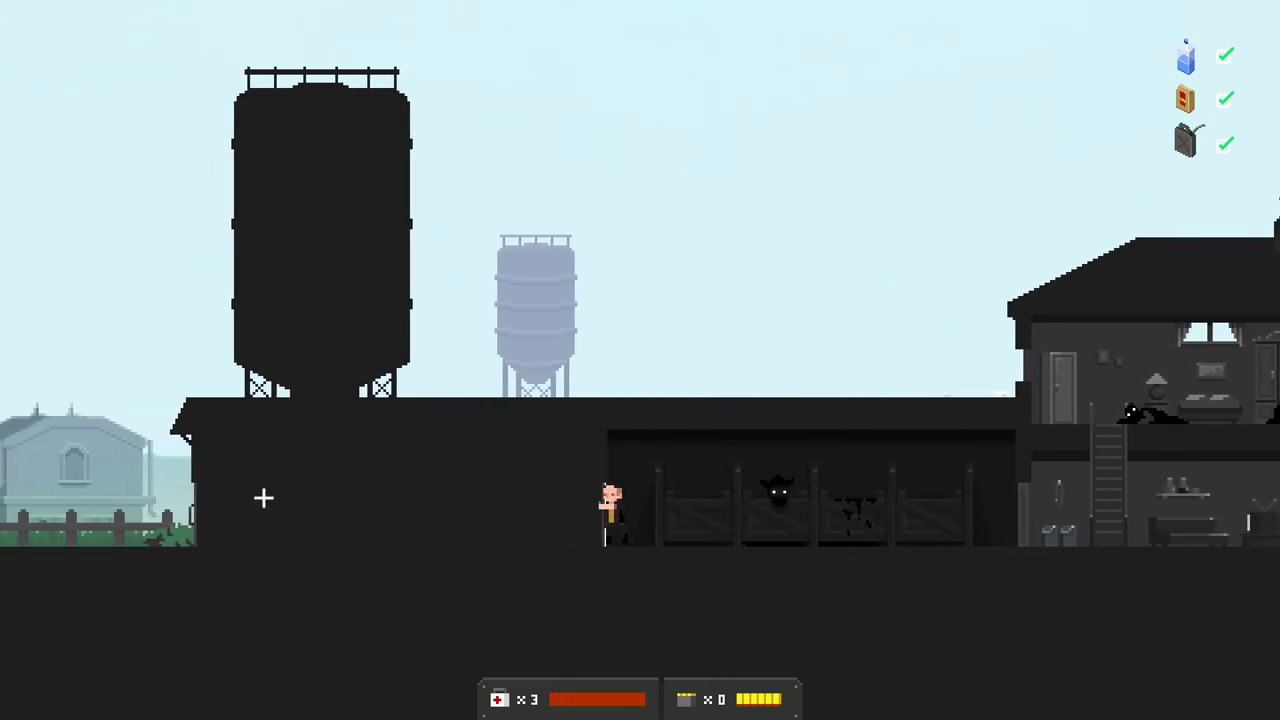
key(a)
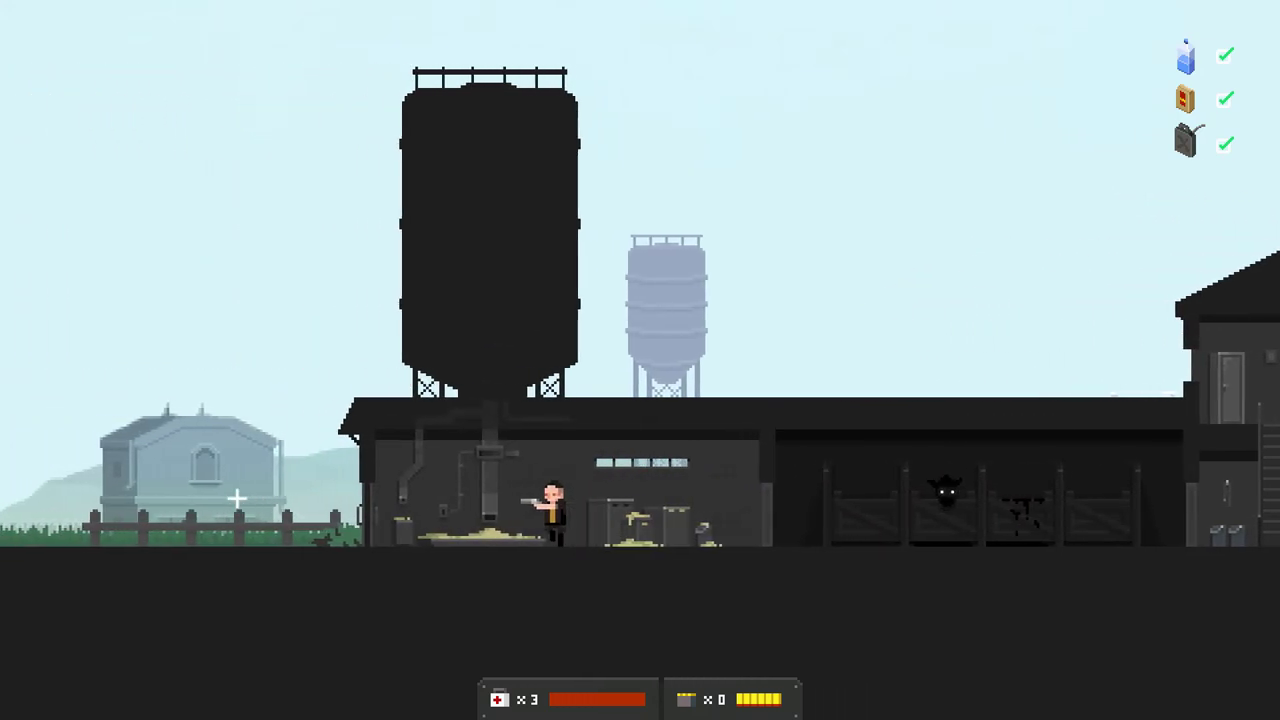
key(a)
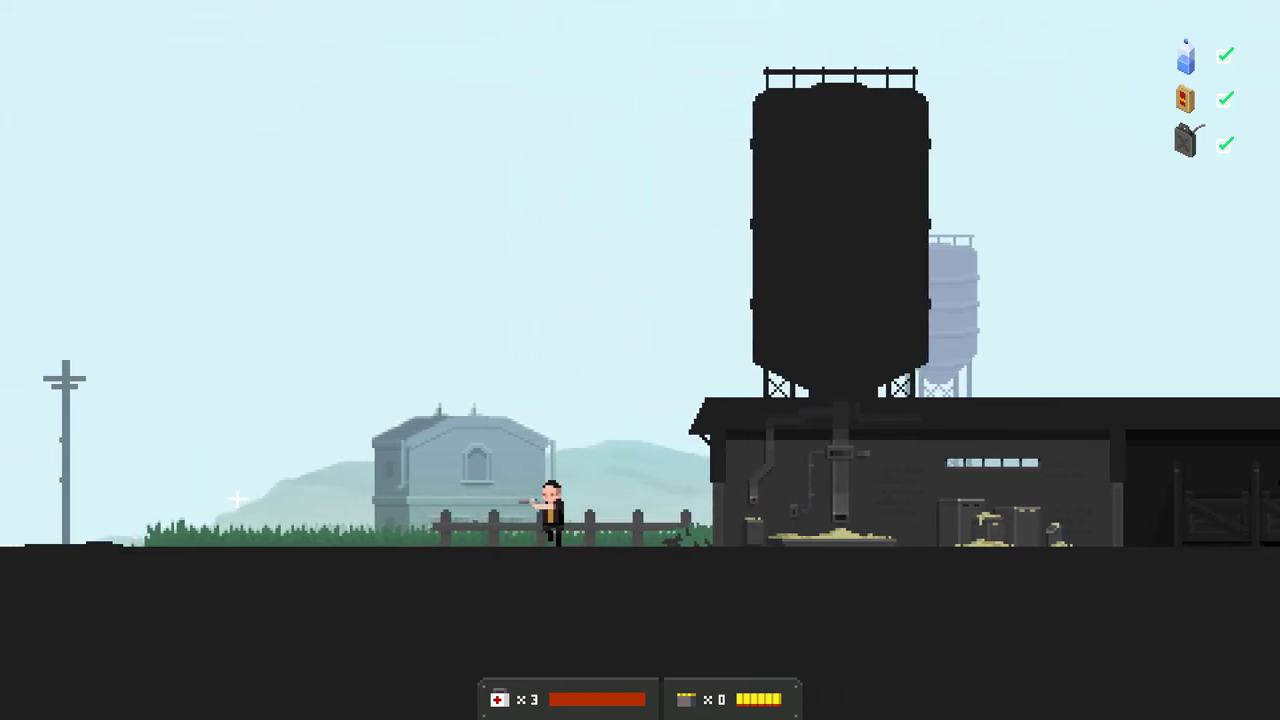
key(a)
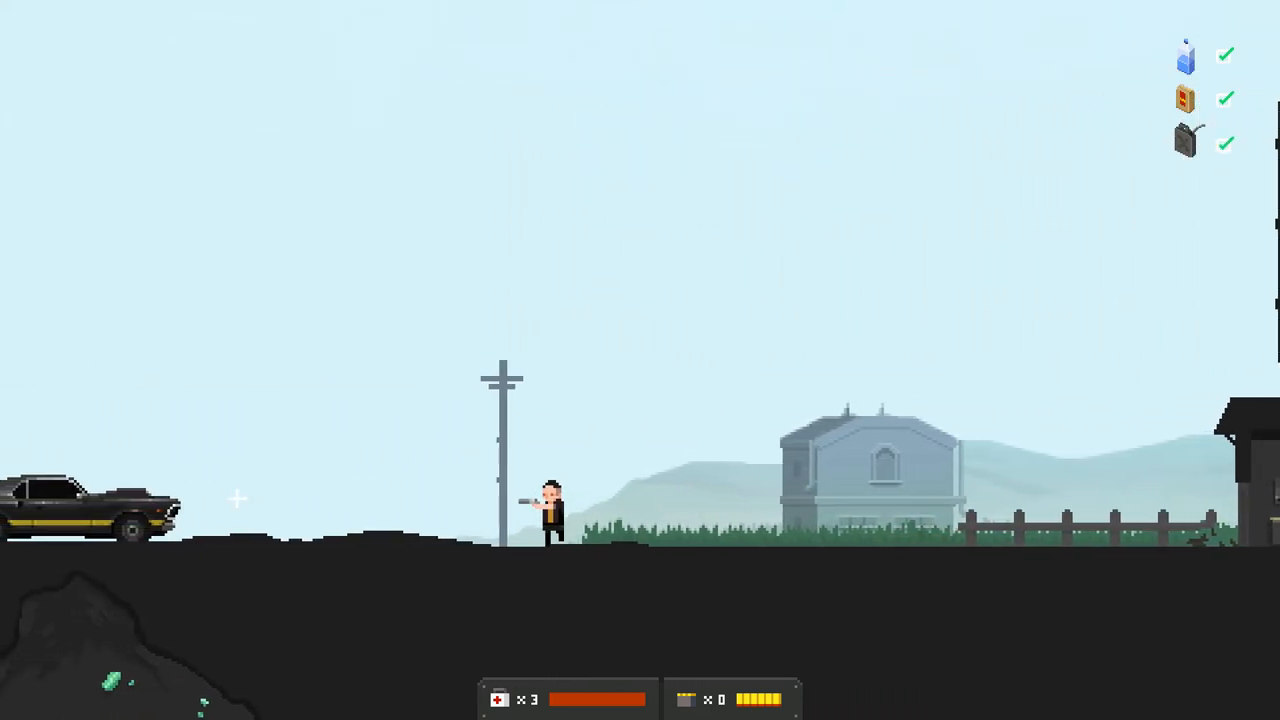
key(a)
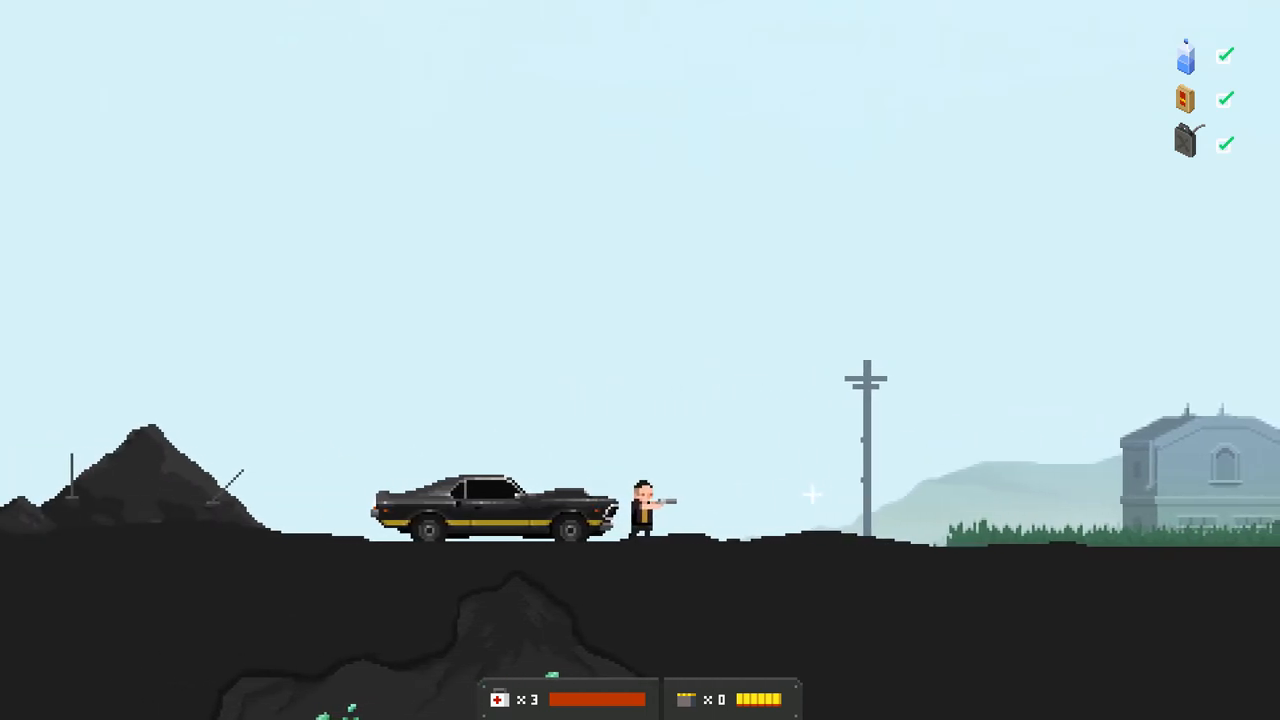
- Line up with the driver door and get into the car
key(d)
key(a)
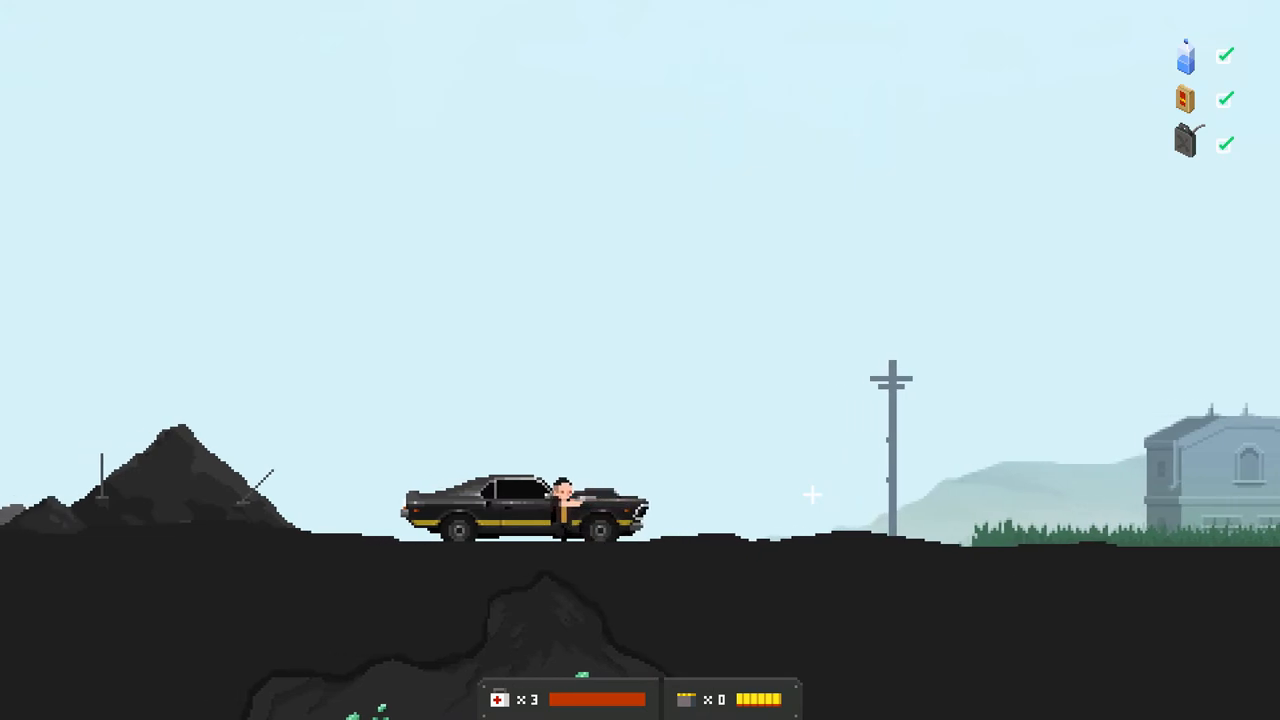
key(a)
key(d)
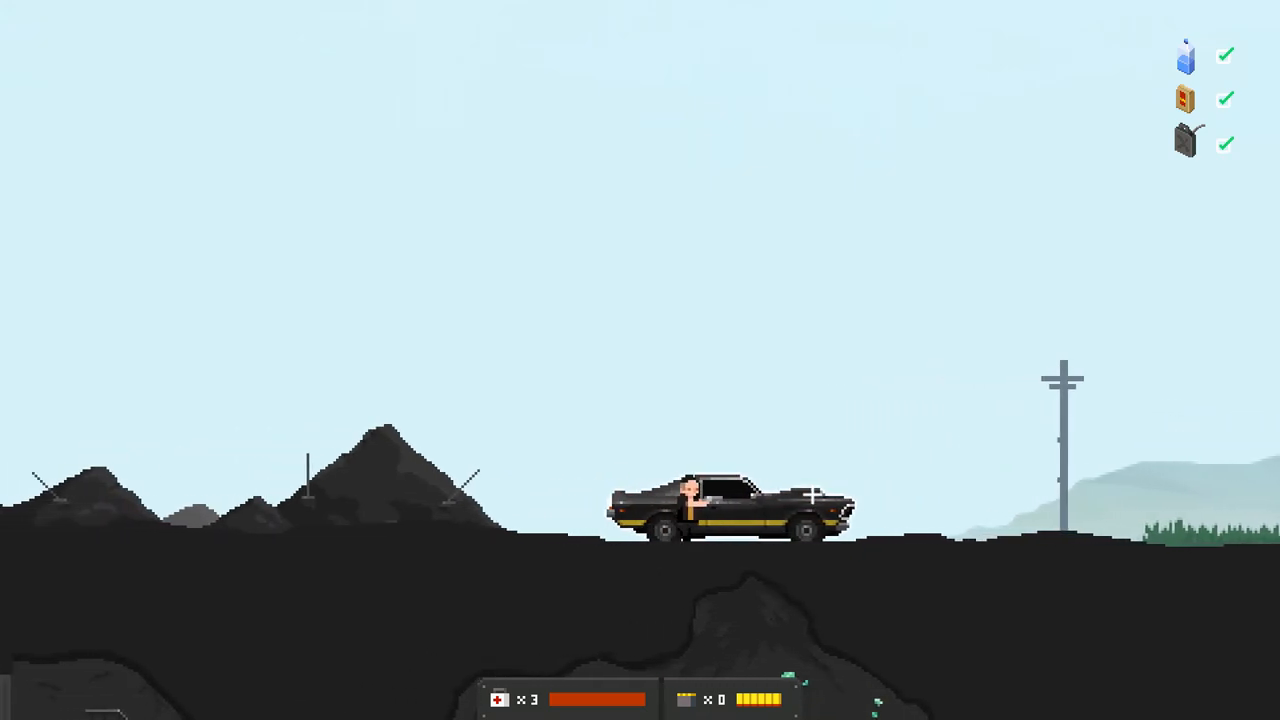
key(d)
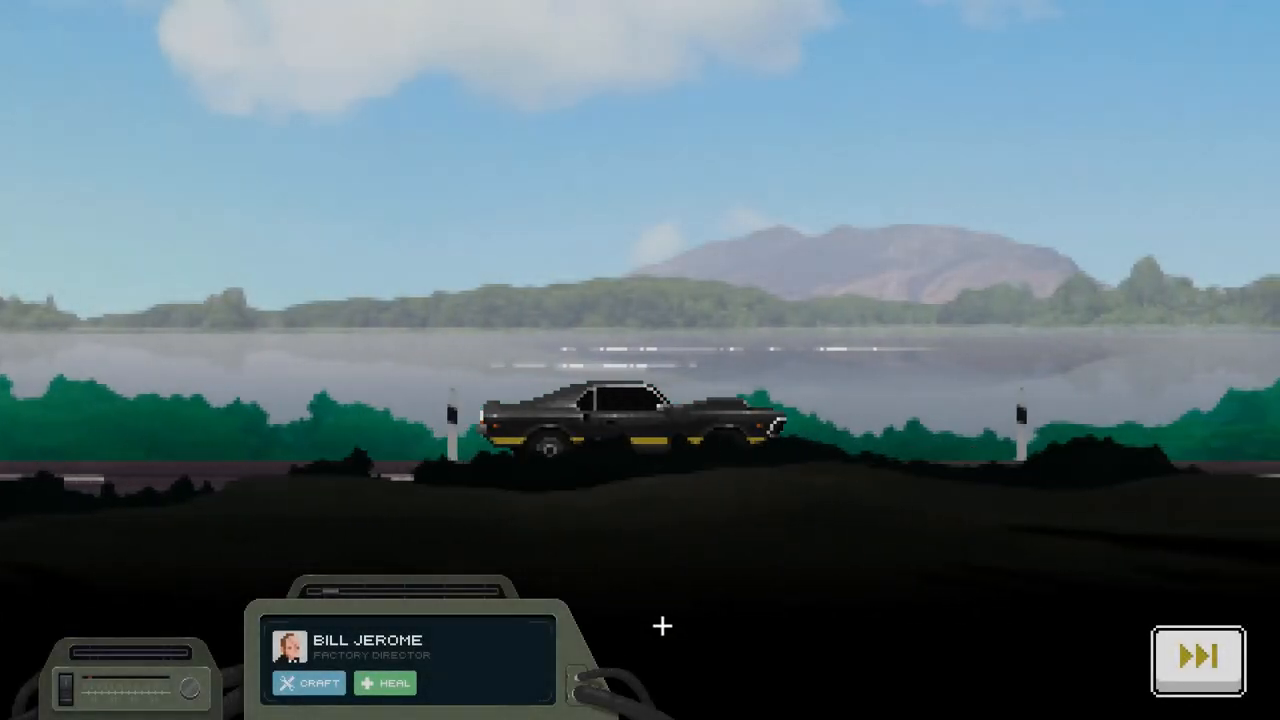
- Check the director's medkit and ammo crafting recipes on the passenger panel
click(312, 682)
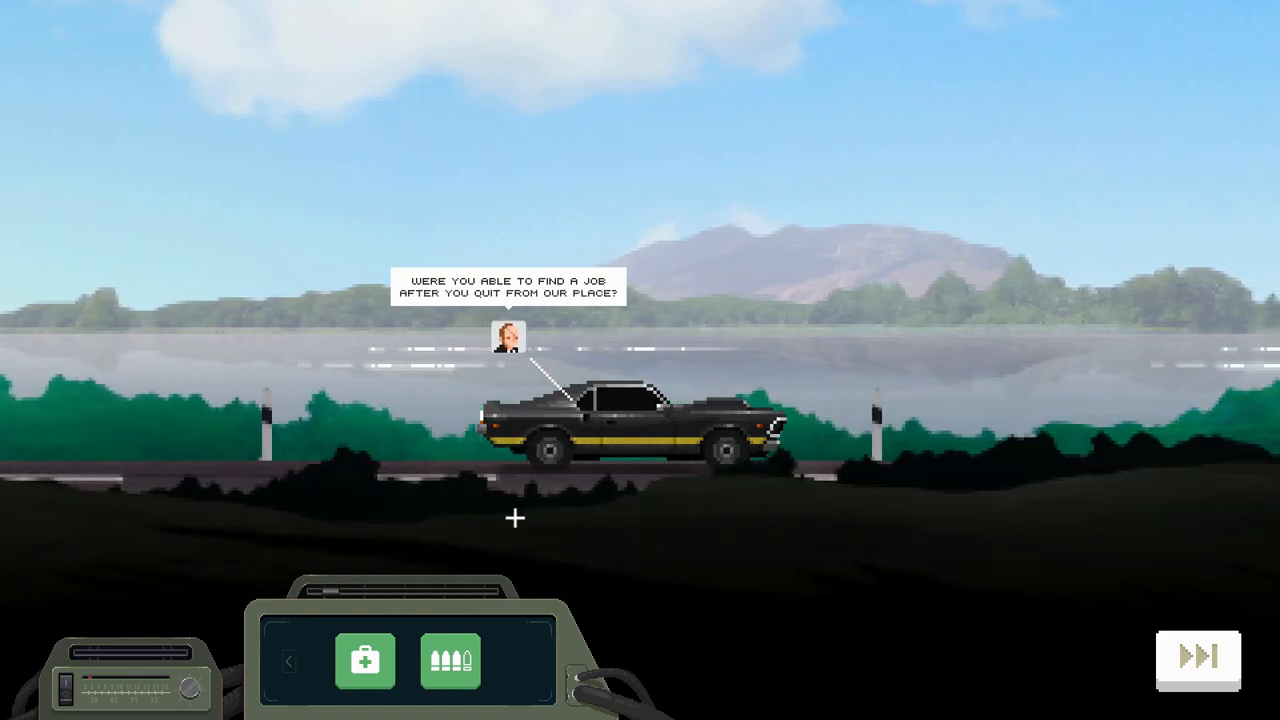
click(365, 660)
click(457, 661)
click(288, 661)
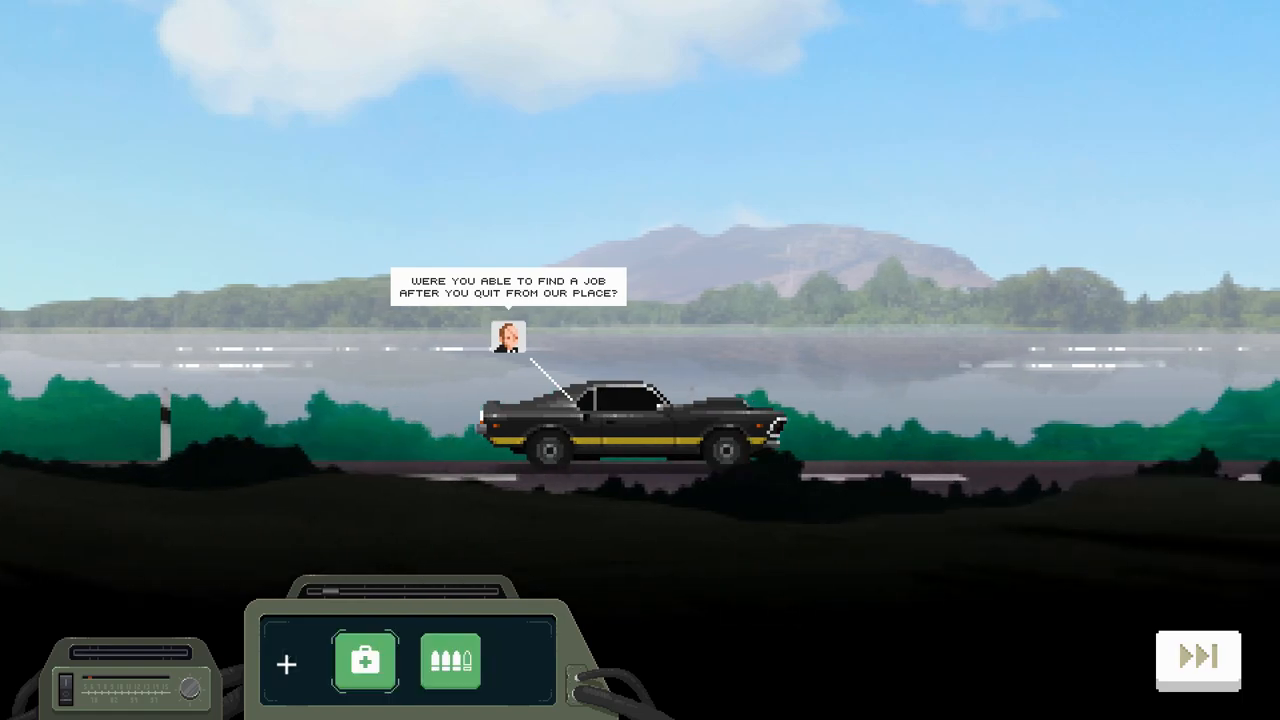
click(450, 660)
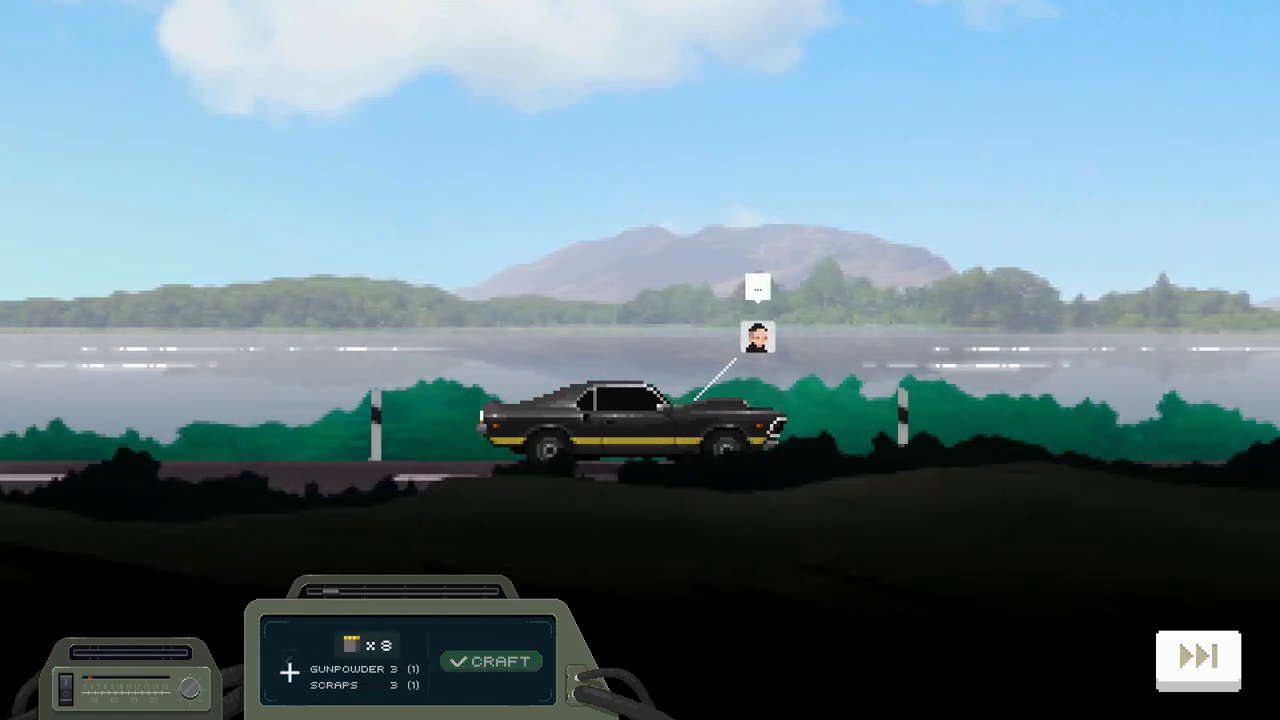
click(288, 668)
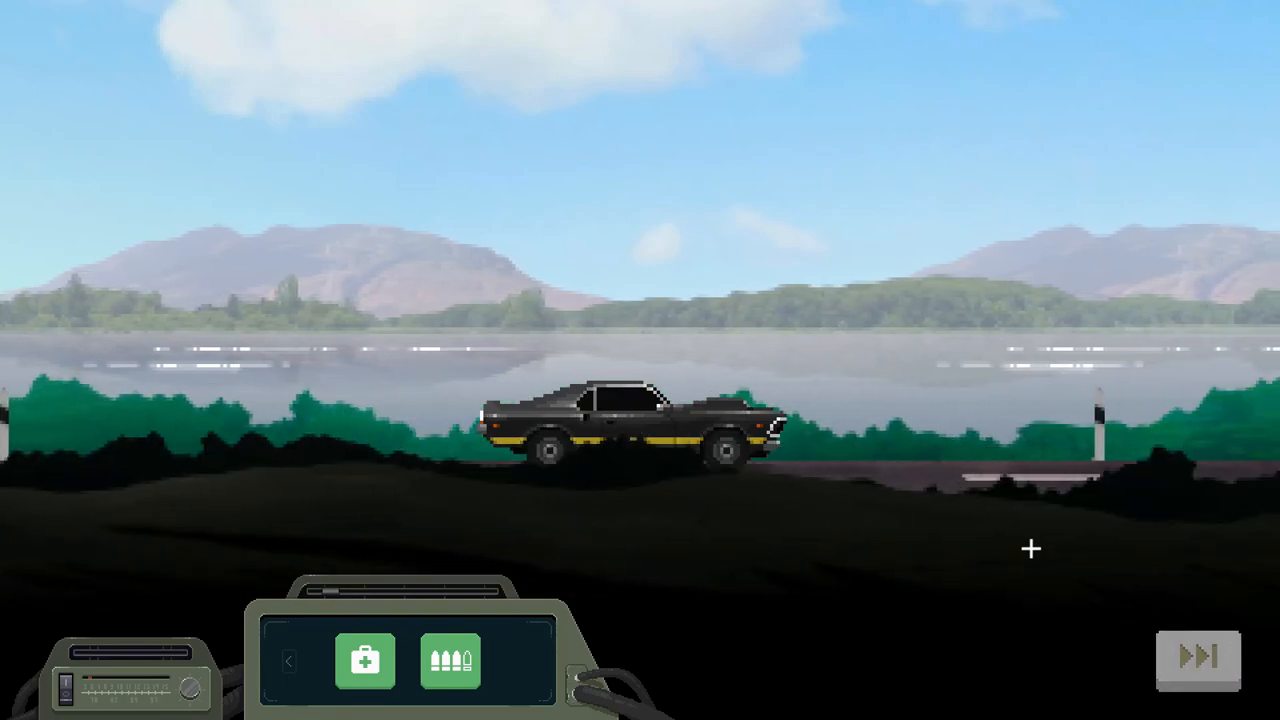
- Dismiss the crafting overlay and let the drive continue to the next stop
click(1183, 665)
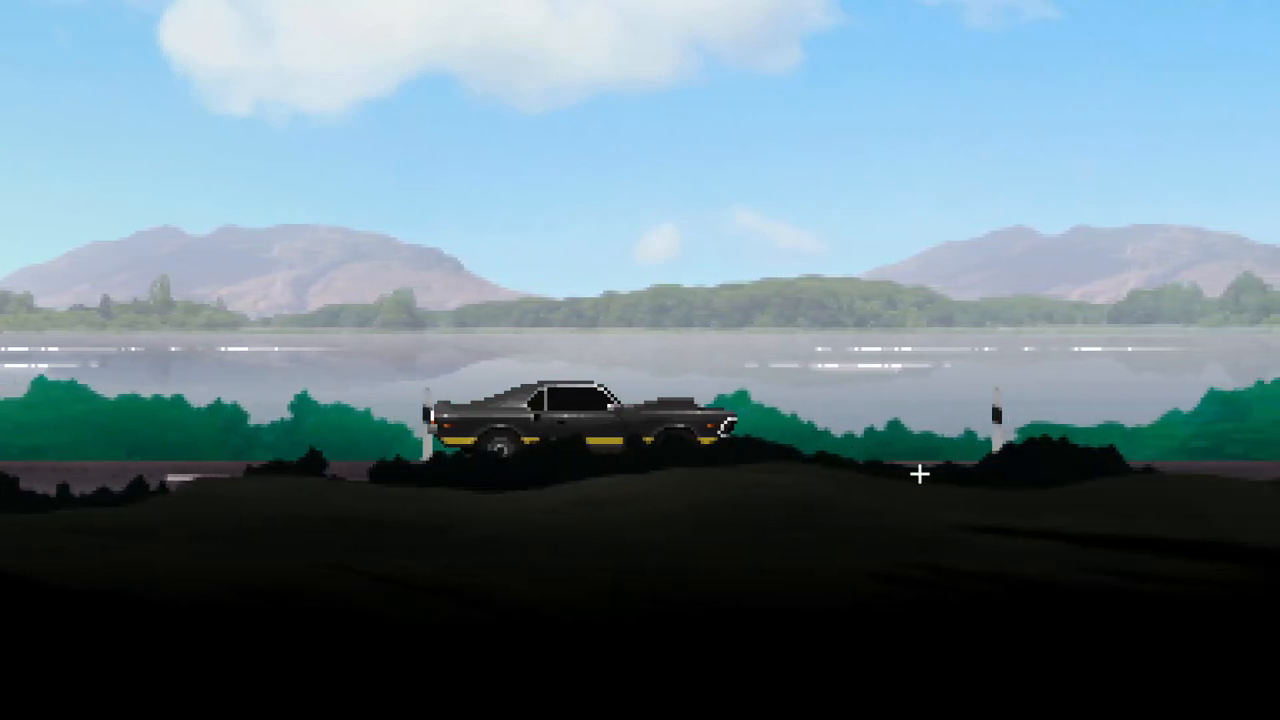